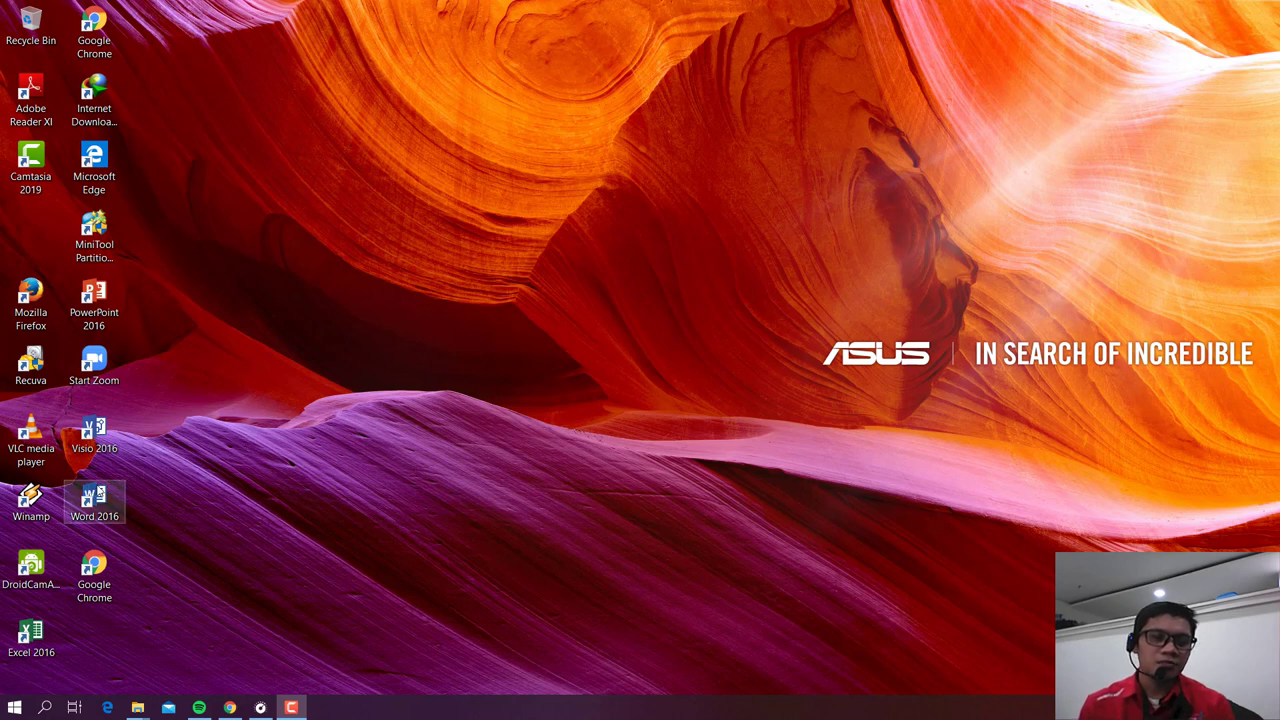
Step: Move the Word 2016 shortcut to the middle of the desktop, then browse and close the Start menu
left_click_drag(95, 500, 316, 409)
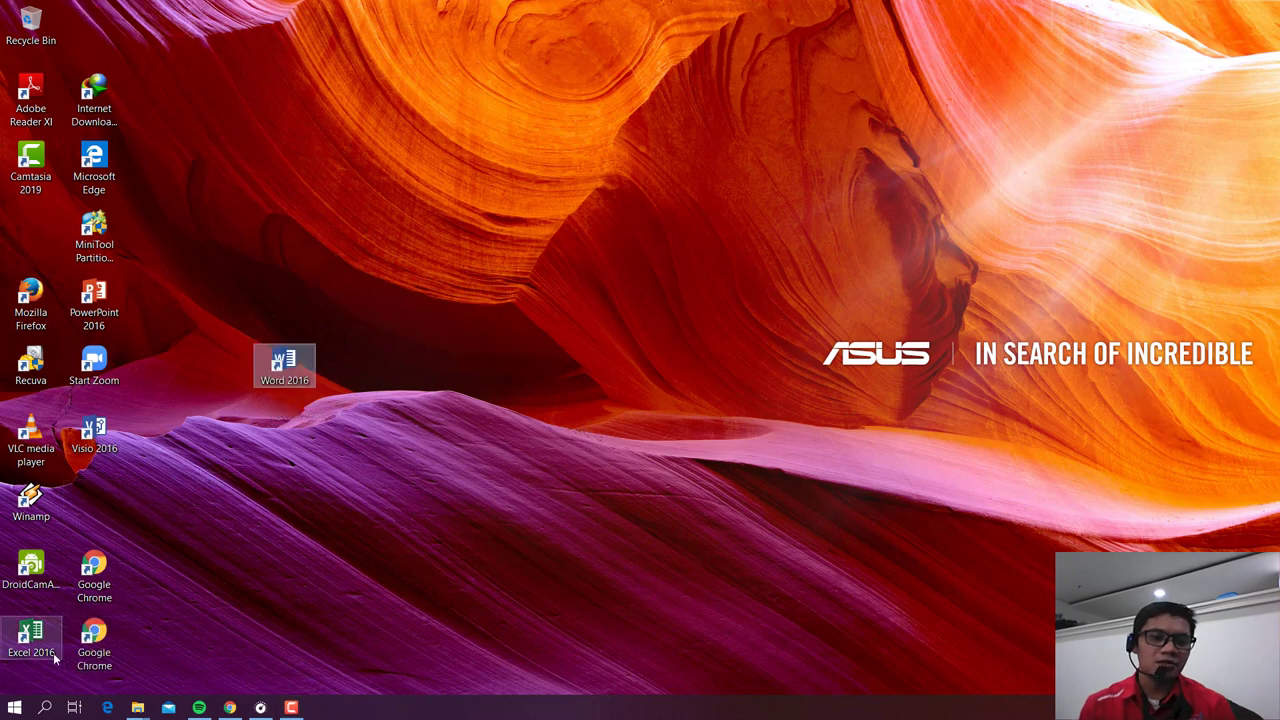
left_click(13, 712)
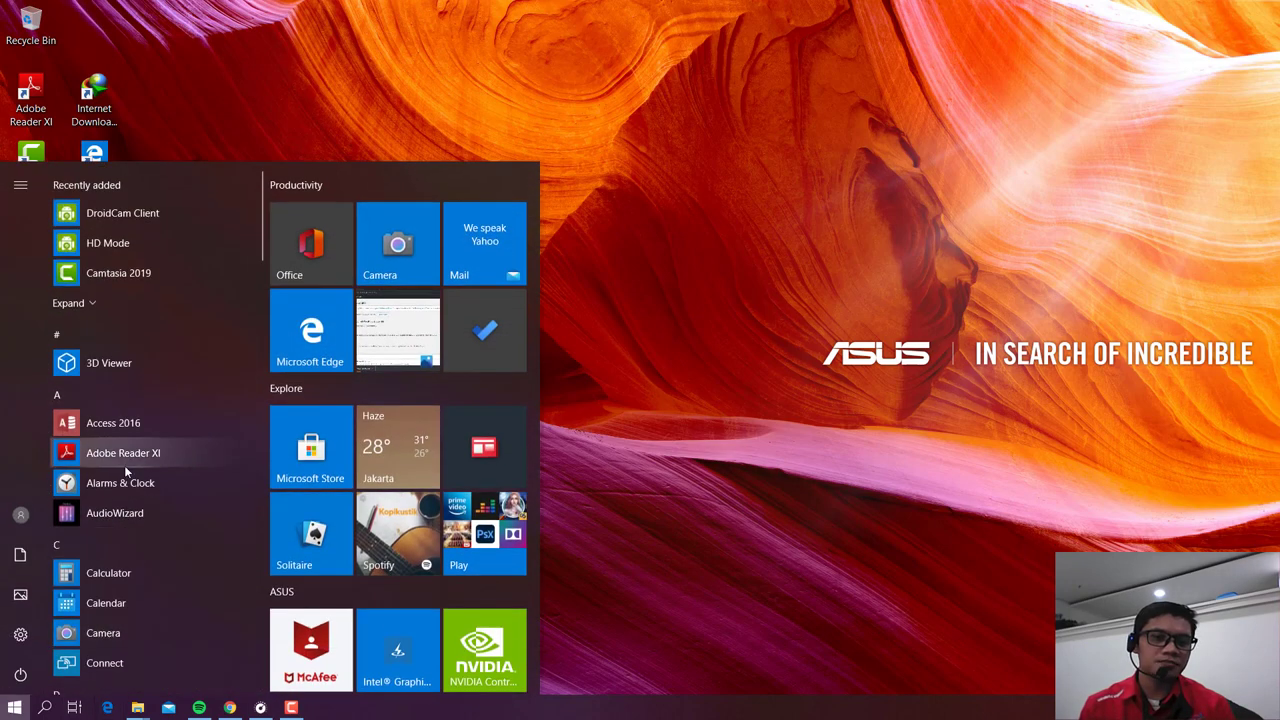
scroll(152, 454, "down", 5)
scroll(152, 454, "down", 5)
scroll(152, 454, "down", 2)
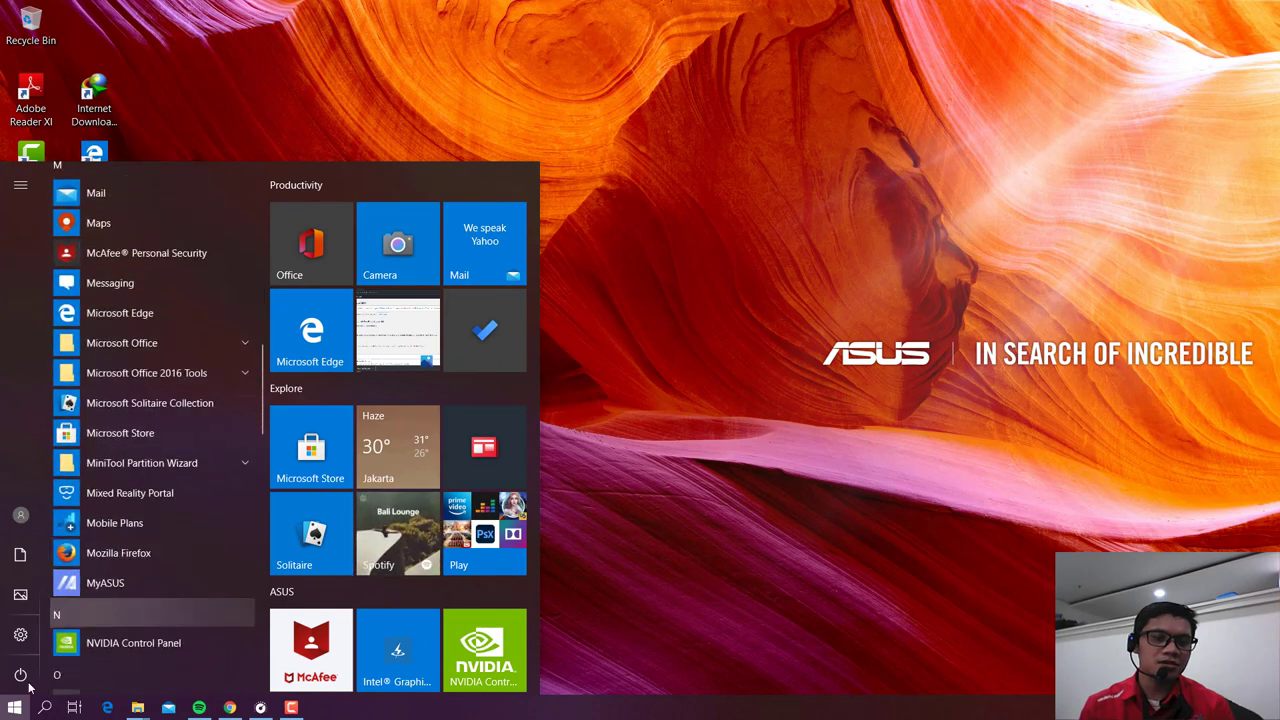
left_click(14, 708)
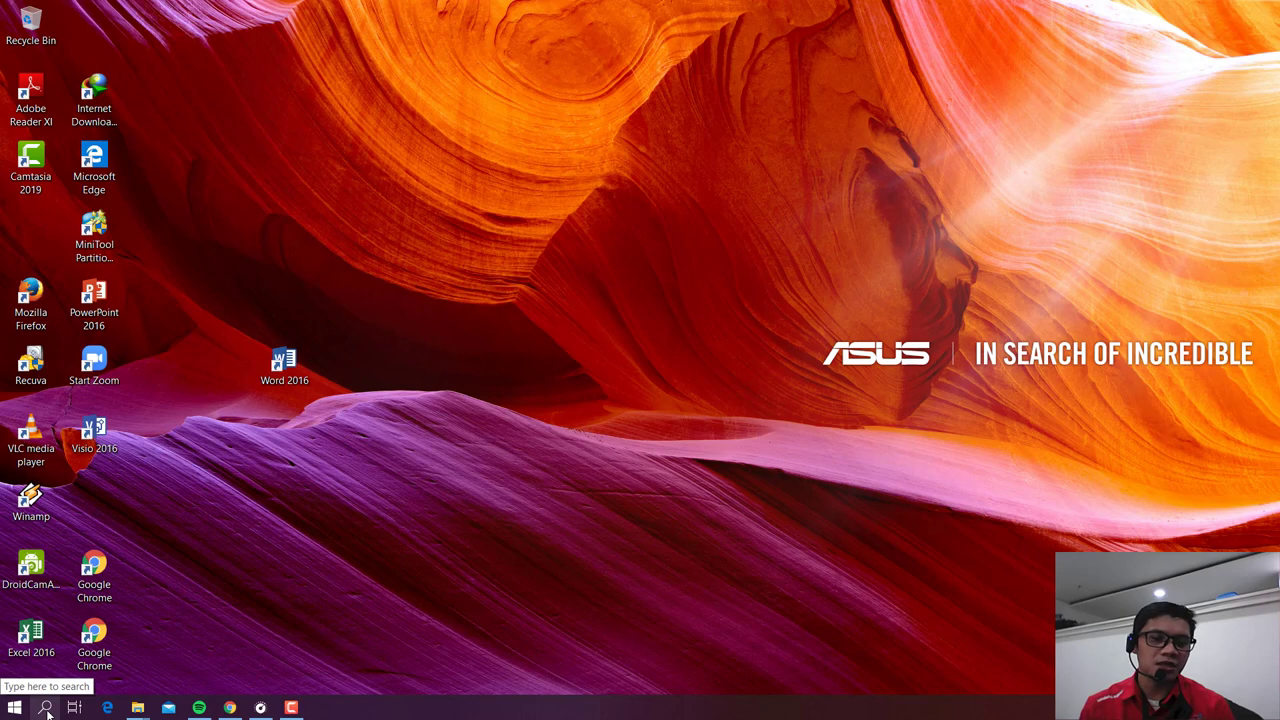
Step: Search Windows for 'word' and launch Word 2016 from the Best match result
left_click(46, 711)
type("w")
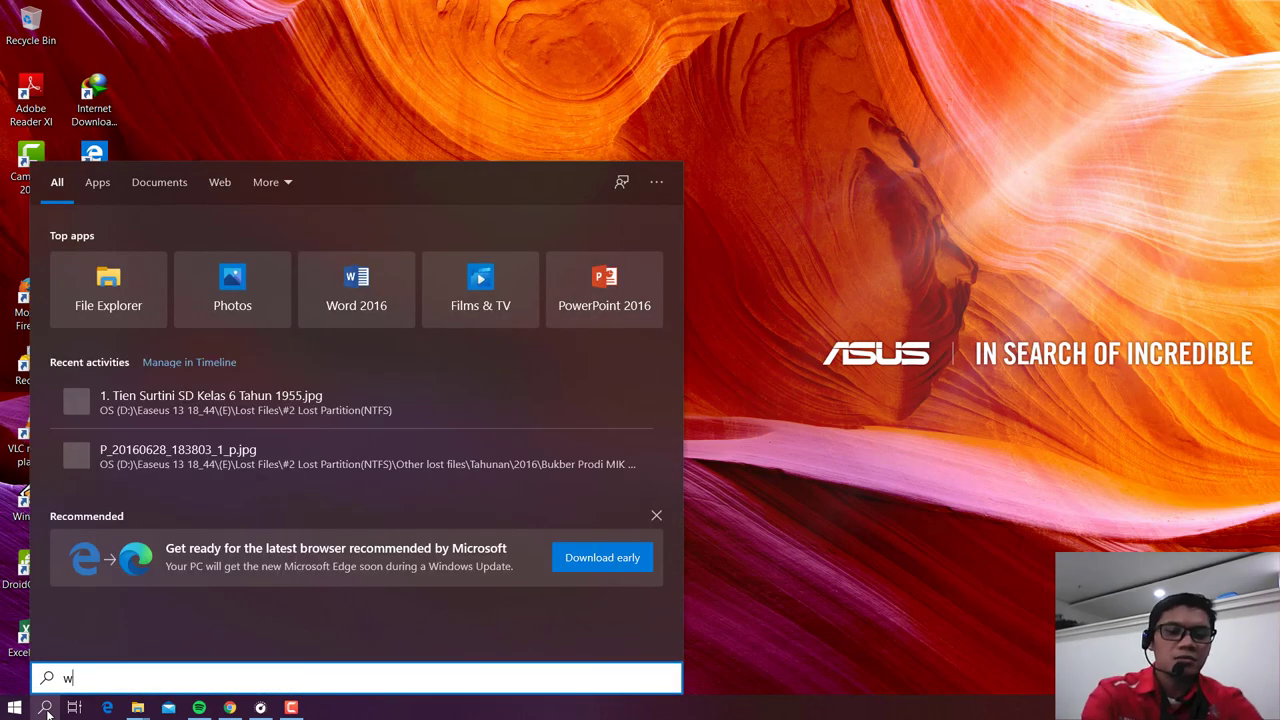
type("ord")
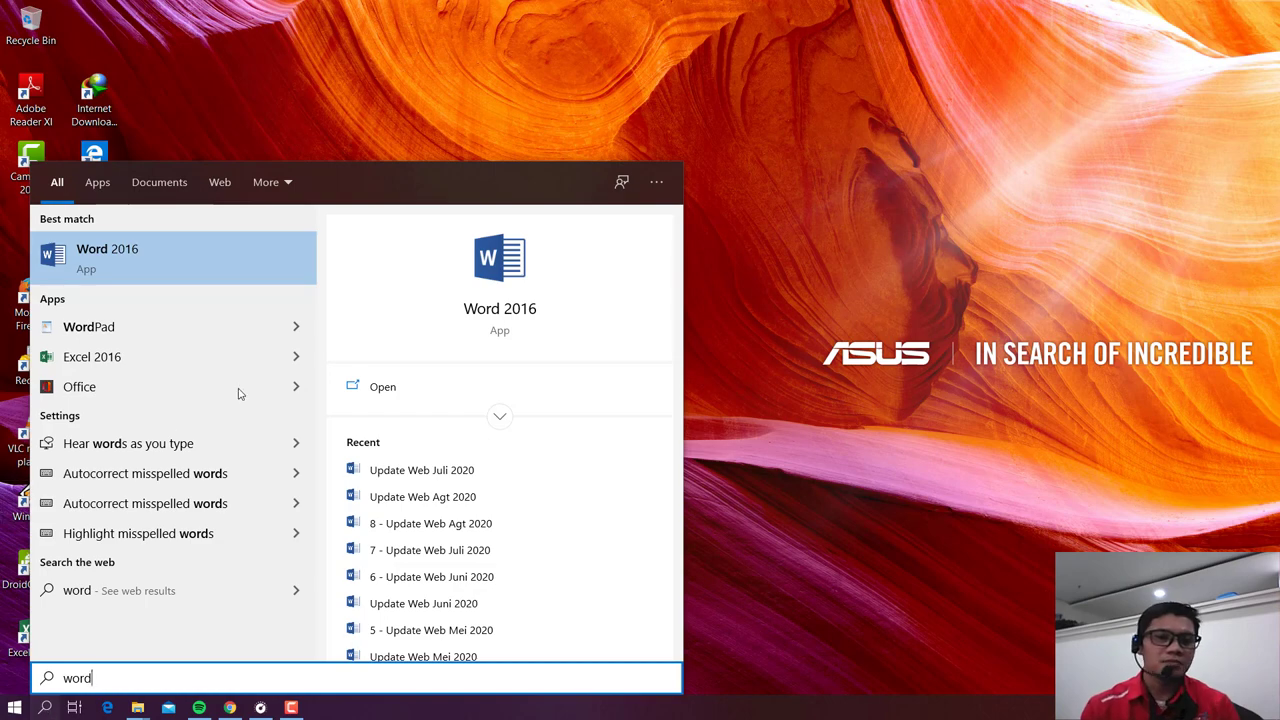
left_click(148, 254)
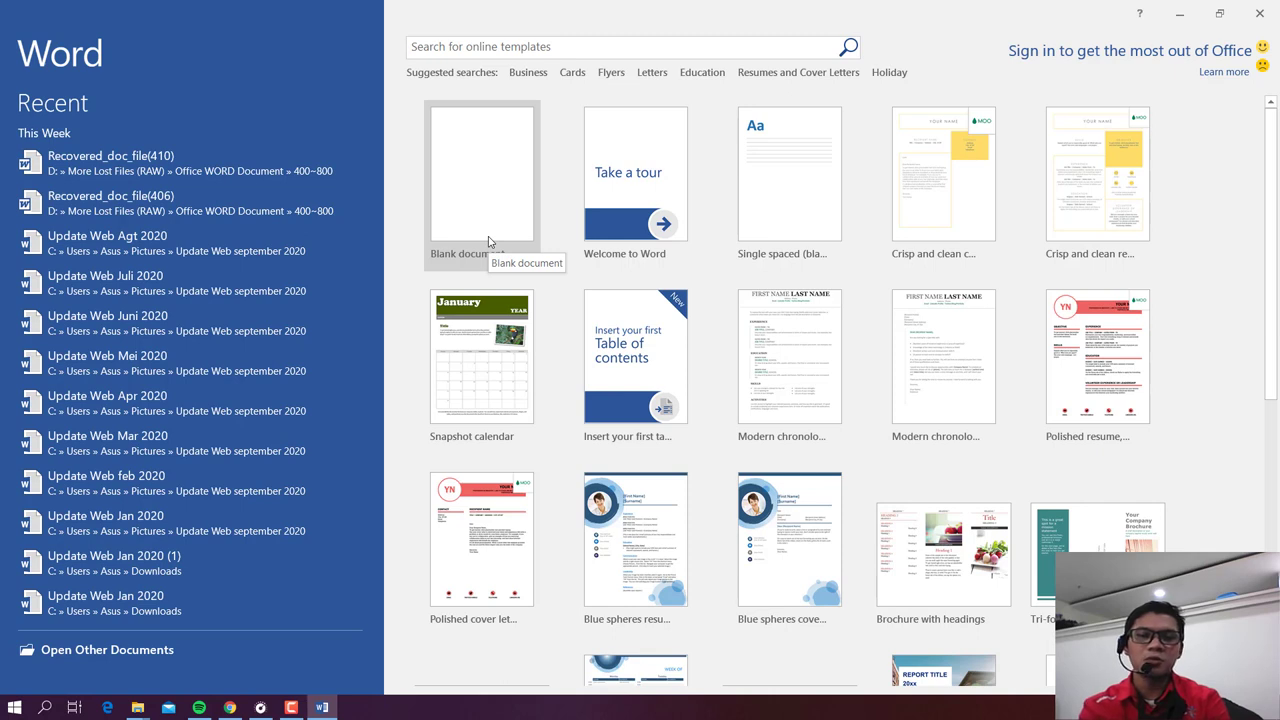
Step: Create a document from the Single spaced (blank) template, then close Word
left_click(490, 242)
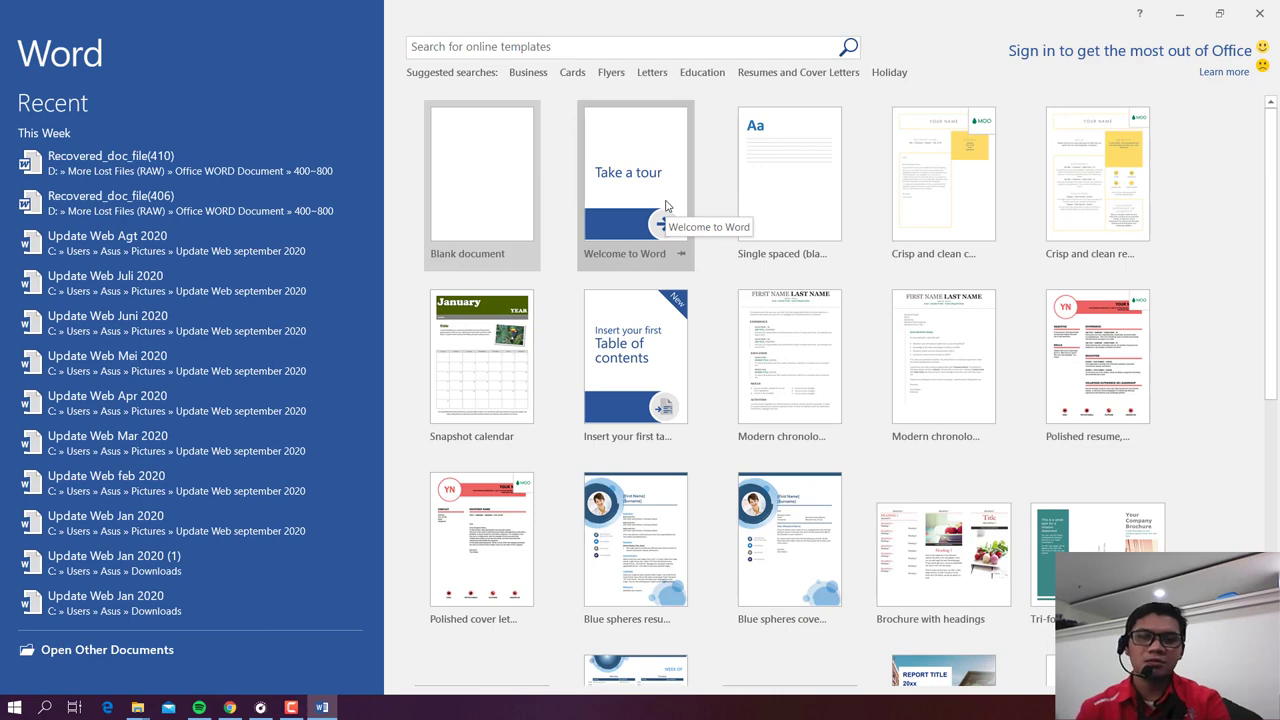
left_click(780, 177)
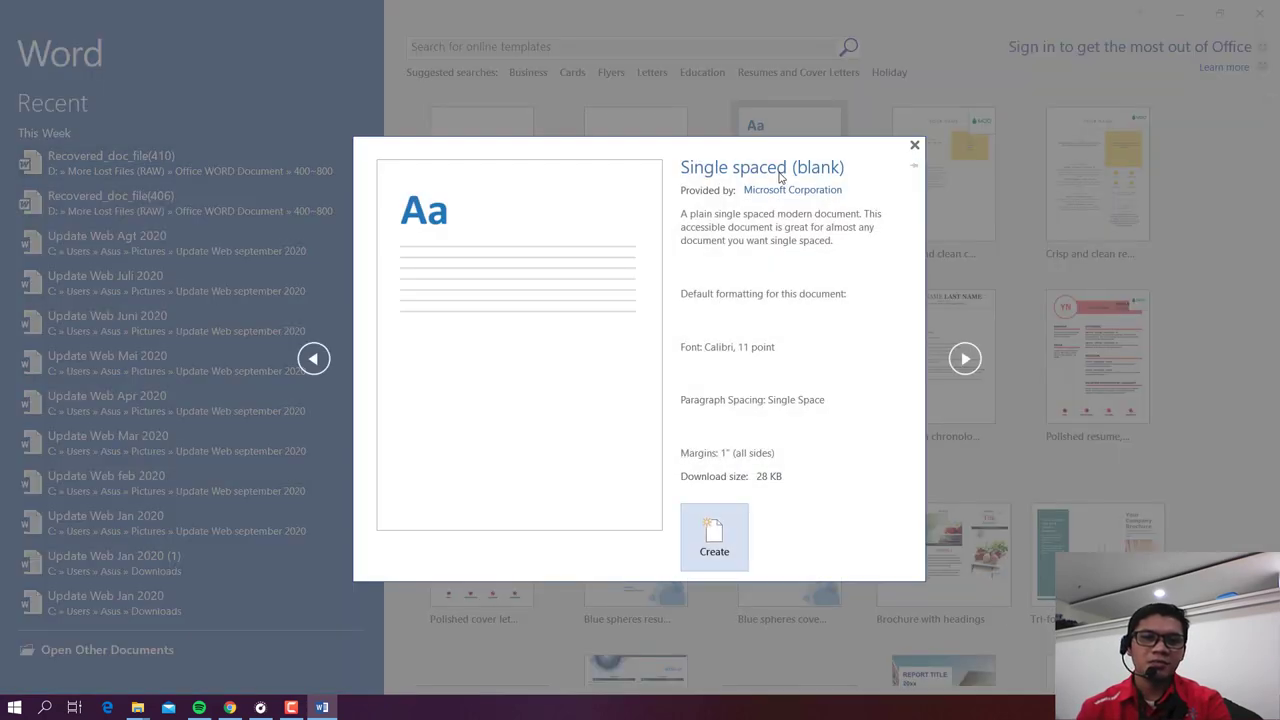
left_click(731, 563)
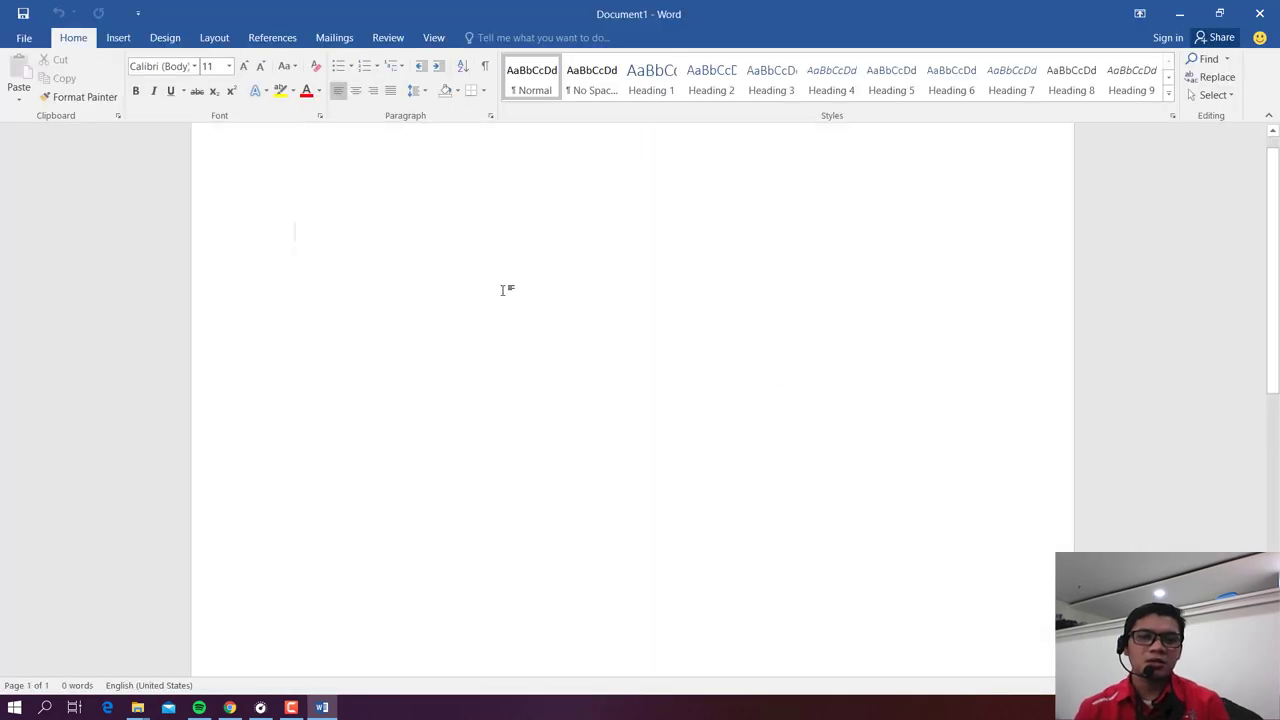
scroll(503, 289, "down", 10)
scroll(556, 326, "up", 10)
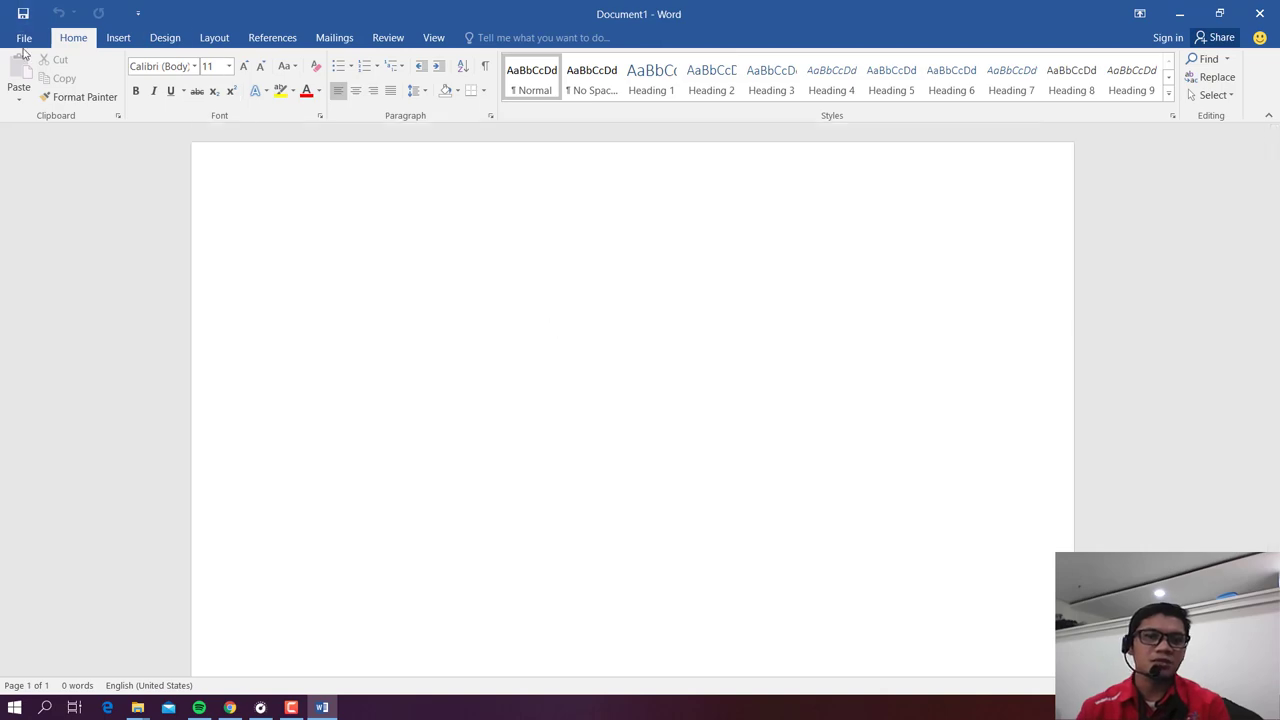
left_click(1270, 16)
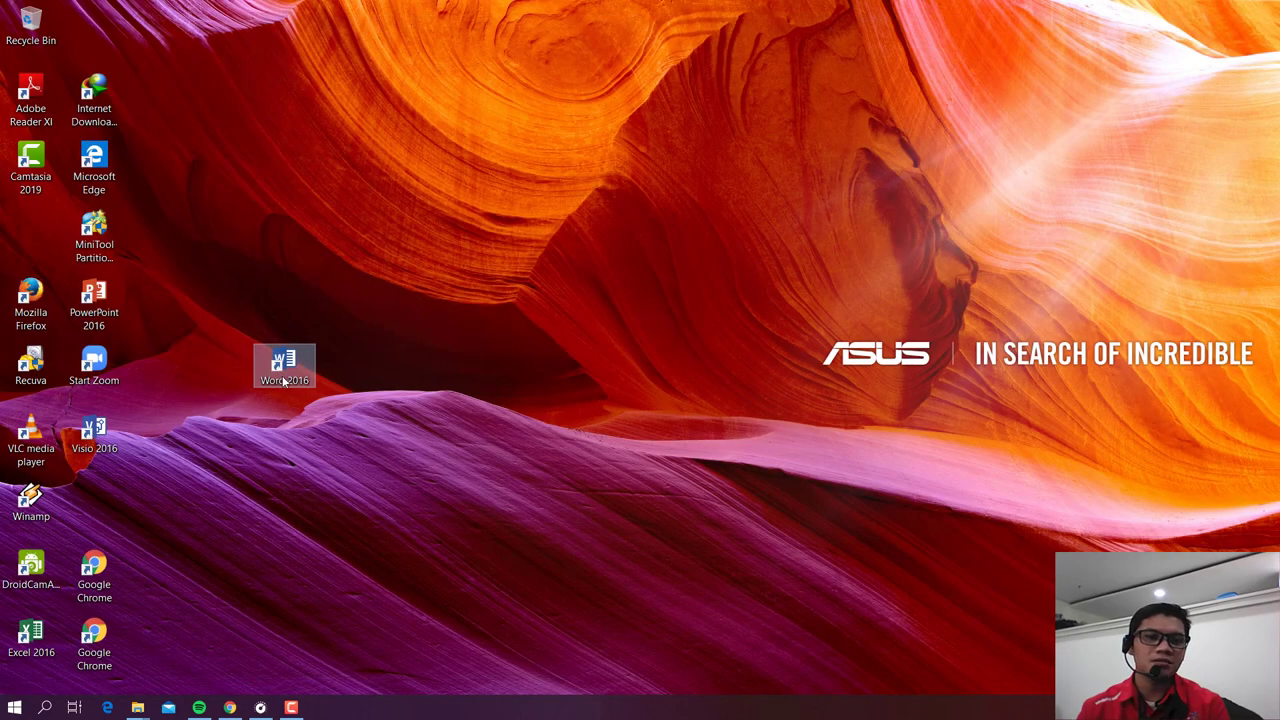
Step: Relaunch Word, create a Crisp and clean cover letter document, then close it without saving
double_click(311, 362)
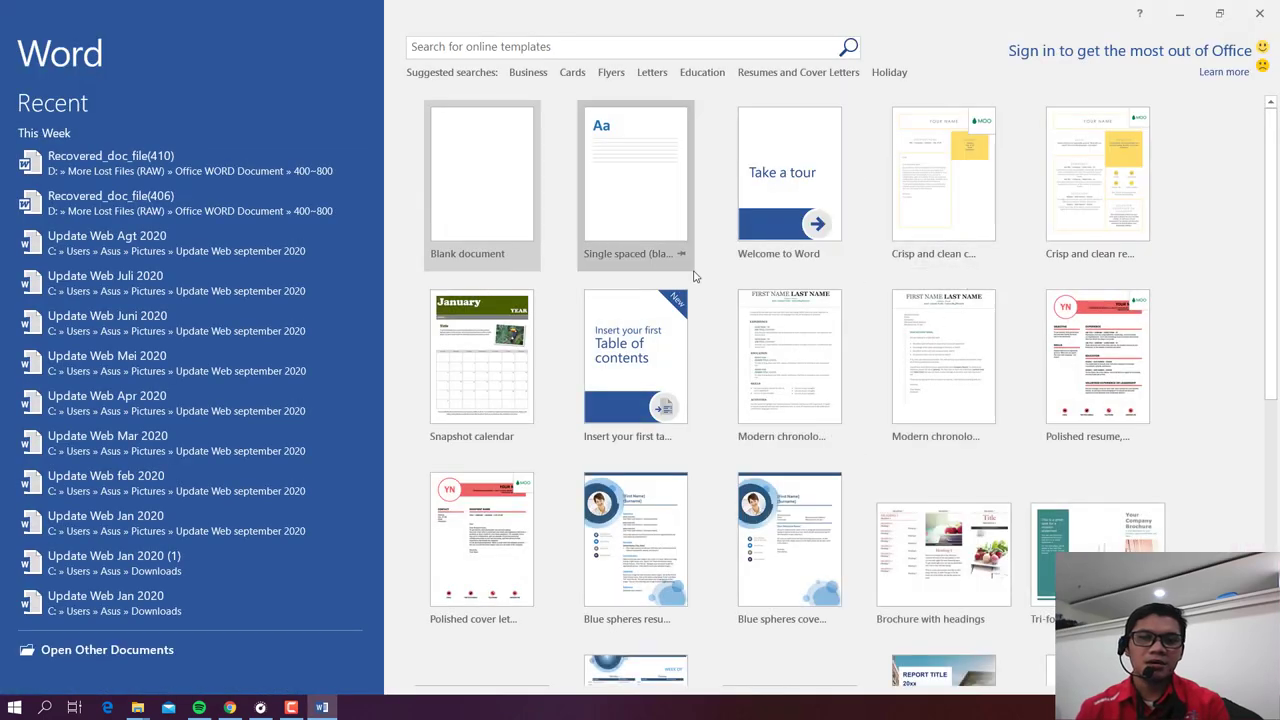
left_click(936, 190)
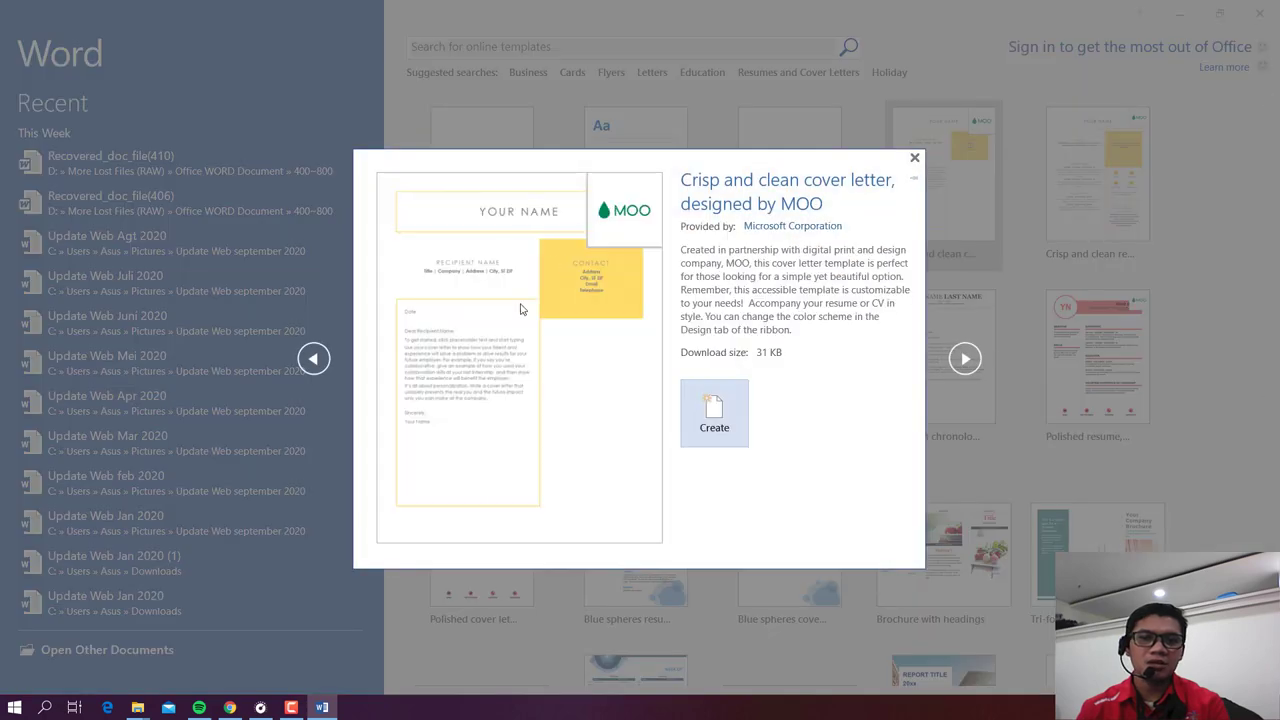
left_click(729, 420)
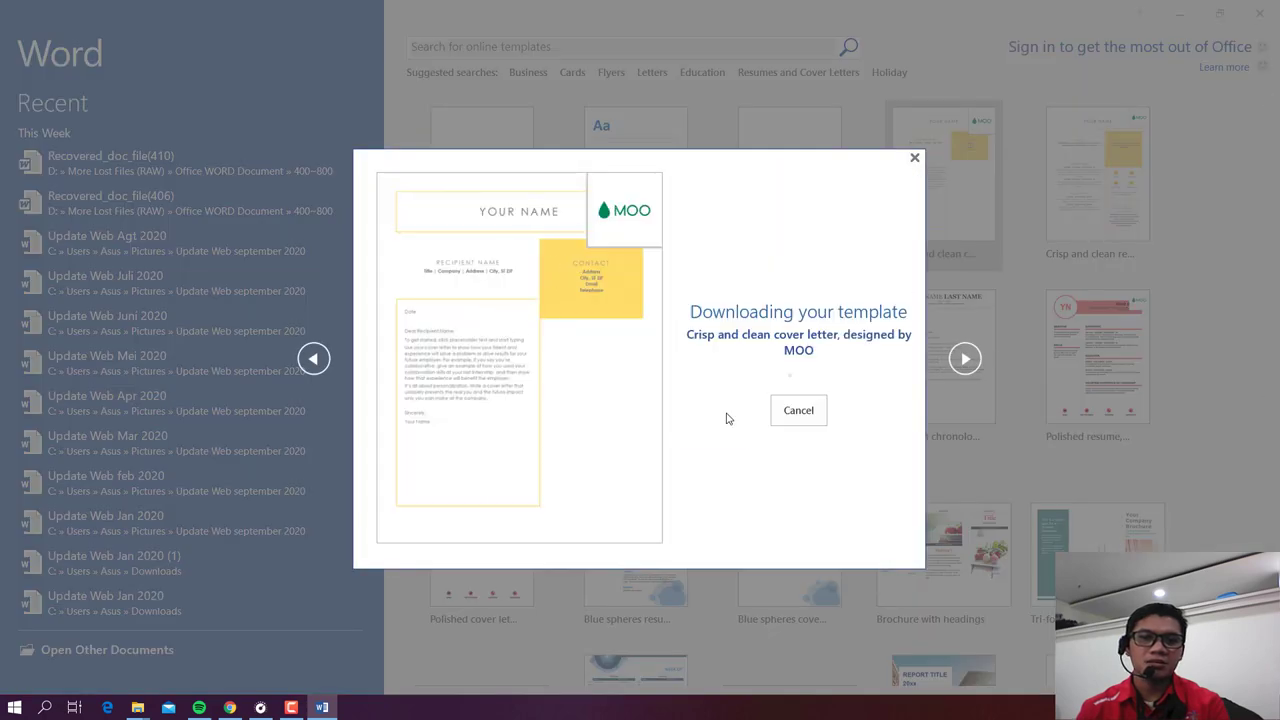
scroll(578, 338, "down", 1)
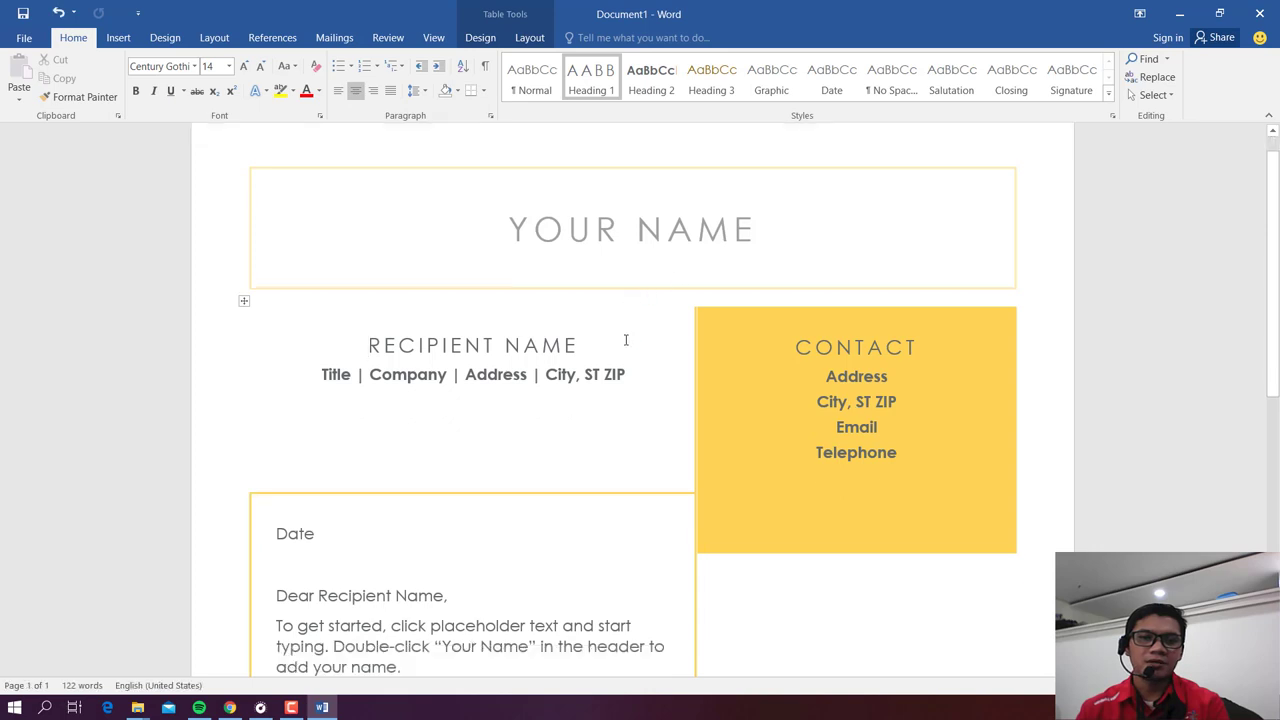
scroll(578, 338, "down", 3)
scroll(620, 266, "up", 3)
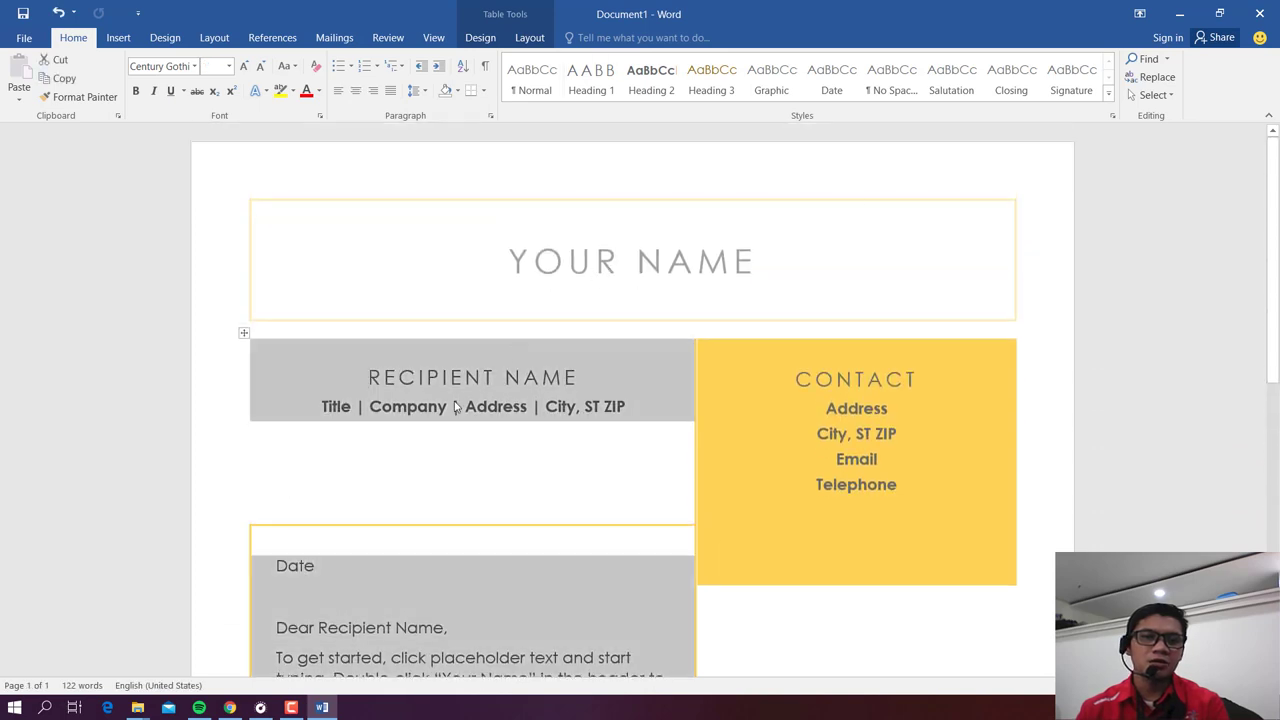
scroll(758, 355, "down", 3)
scroll(758, 355, "up", 3)
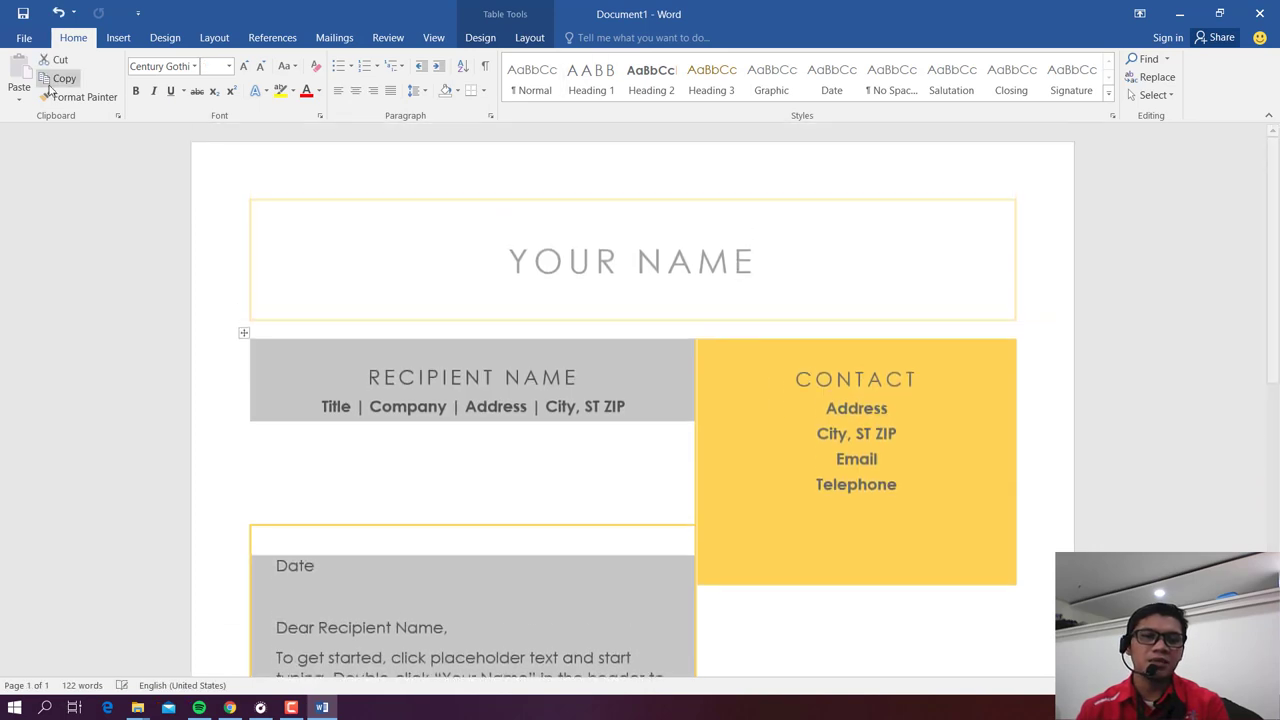
left_click(1260, 13)
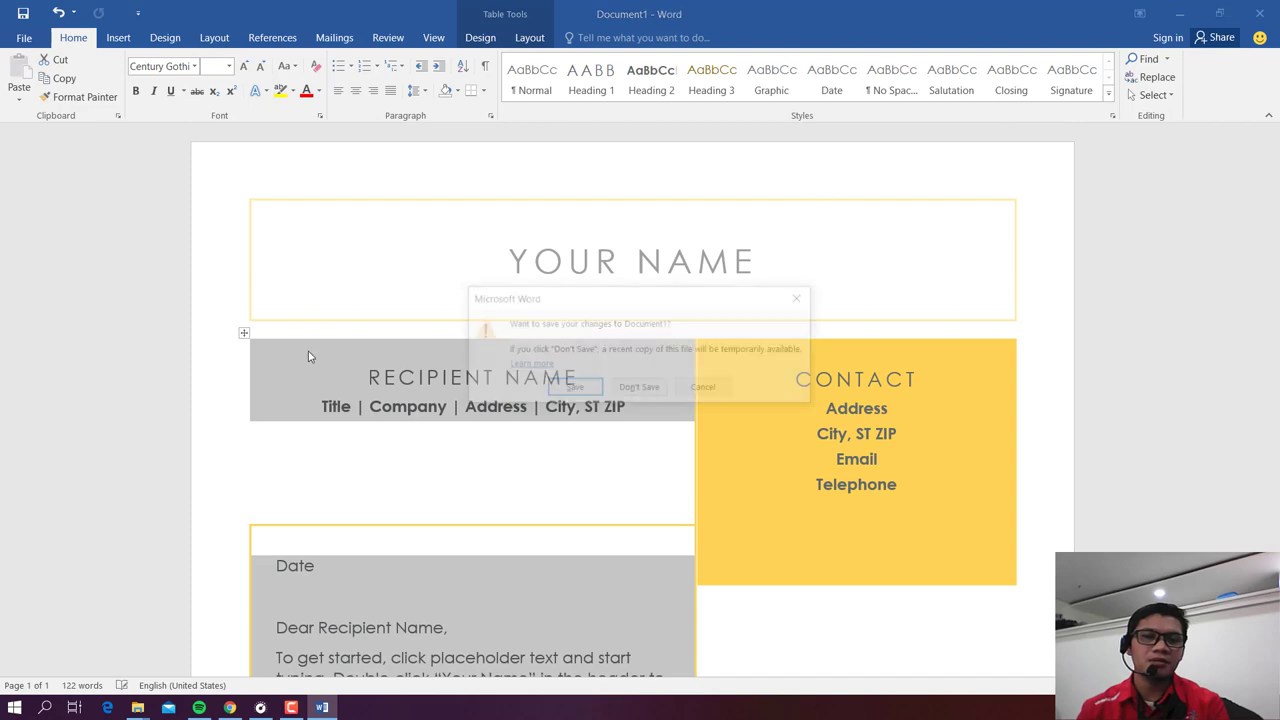
left_click(634, 390)
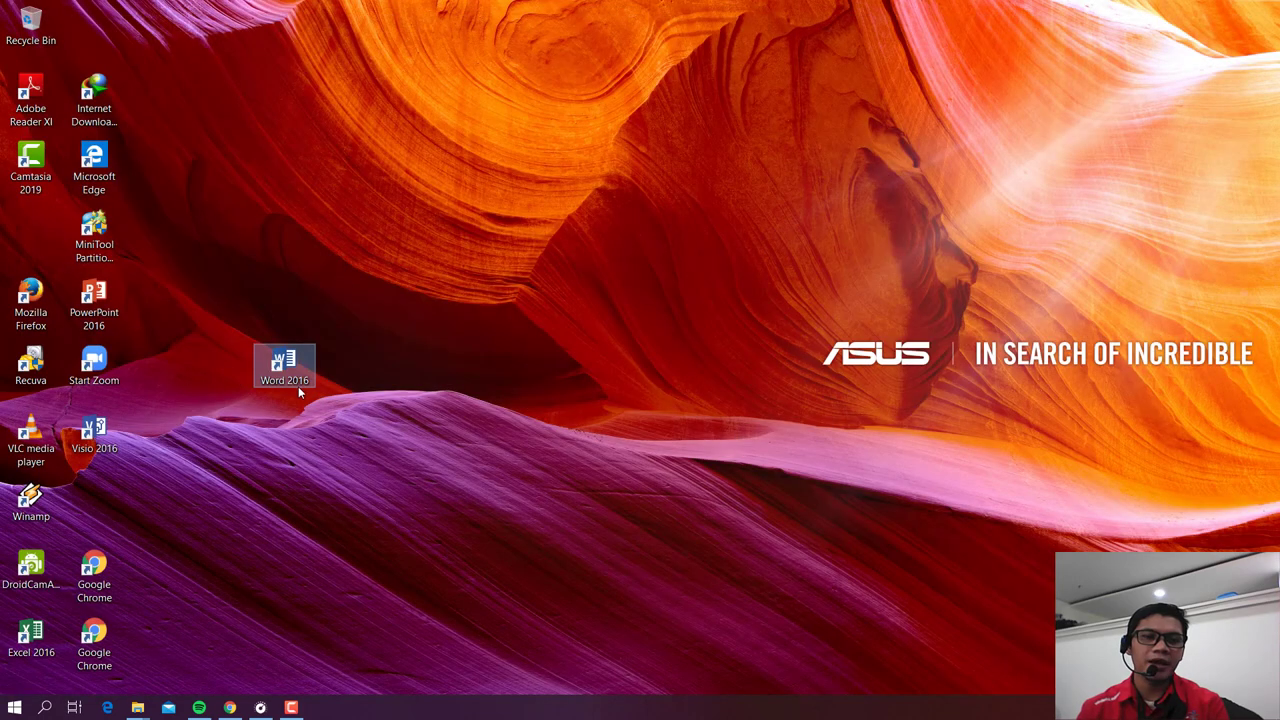
Step: Relaunch Word 2016 from the desktop shortcut and scroll through the template gallery
double_click(293, 375)
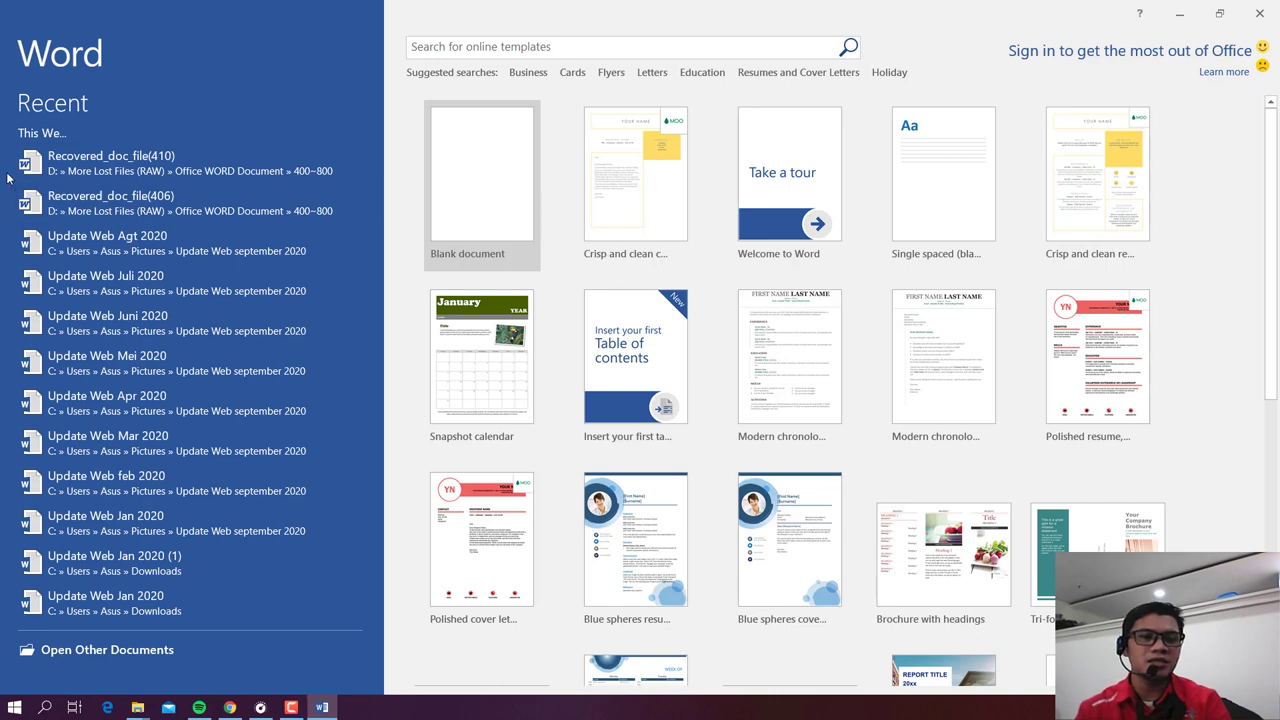
scroll(109, 150, "down", 3)
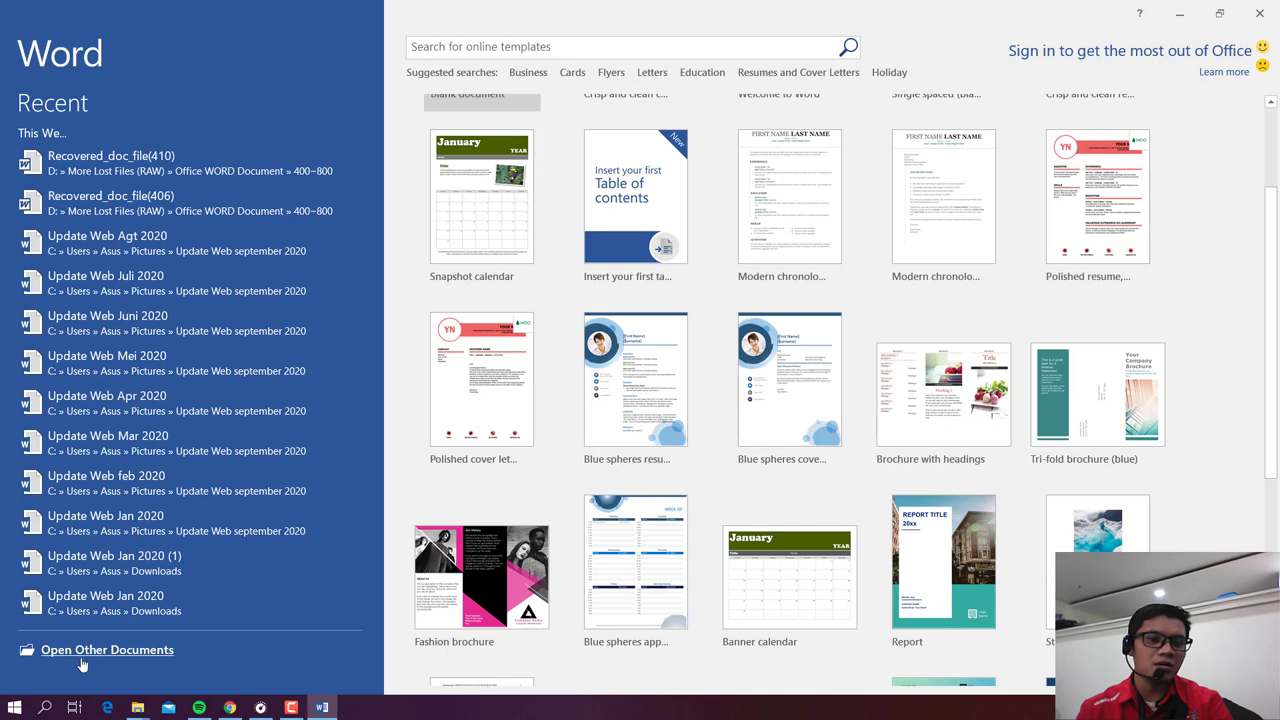
Step: Go to Open Other Documents to list this week's recent documents
left_click(127, 655)
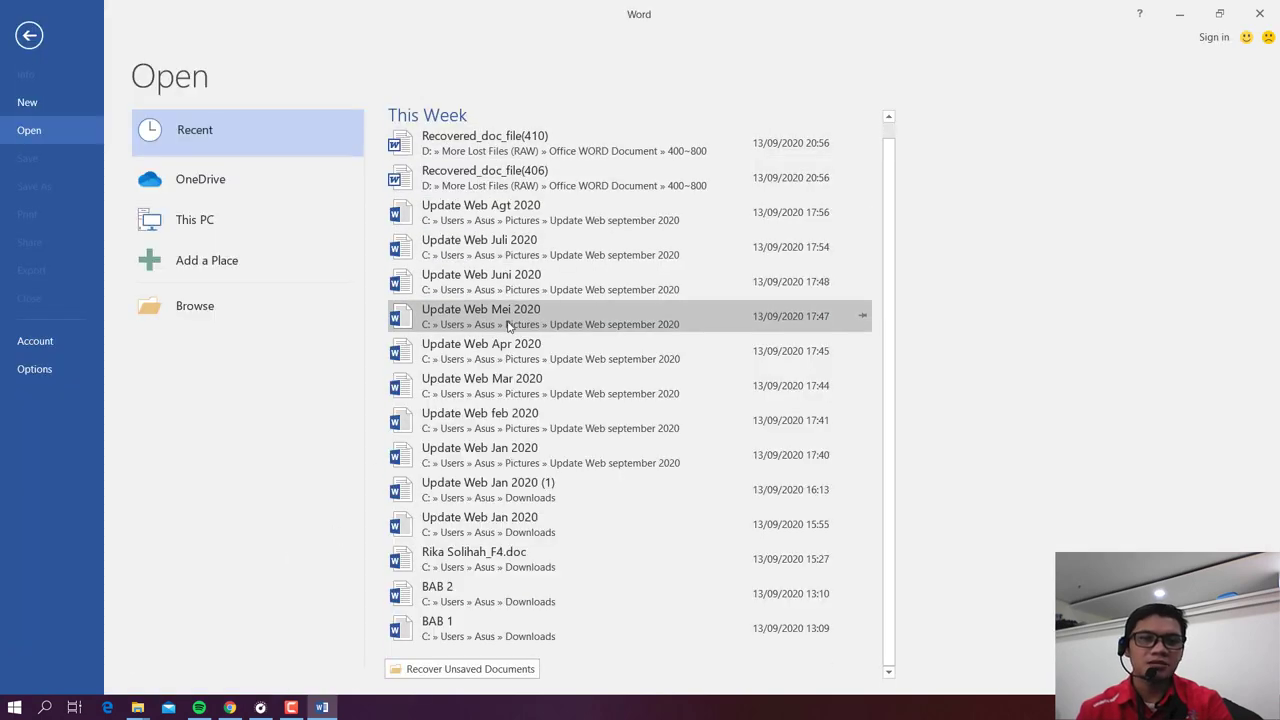
scroll(525, 430, "down", 2)
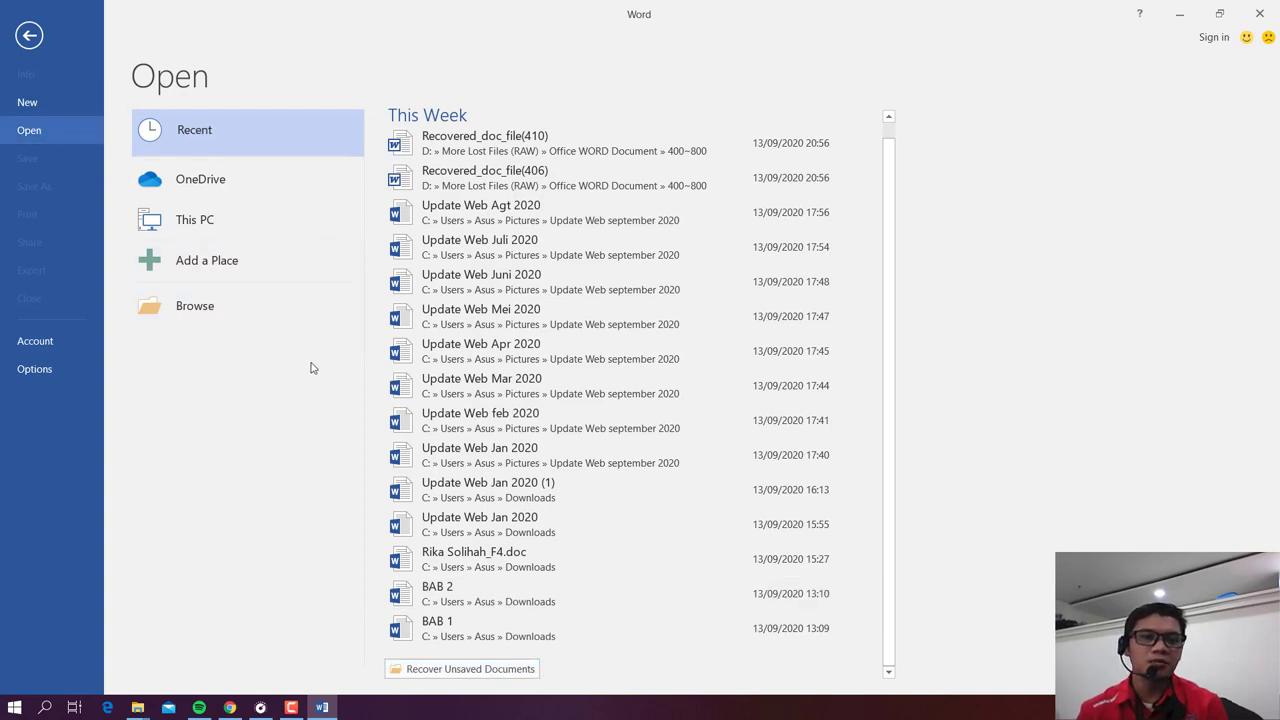
Step: Browse This PC to the OS (D:) Easeus 13 18_44 folder, then close the dialog without opening anything
left_click(187, 314)
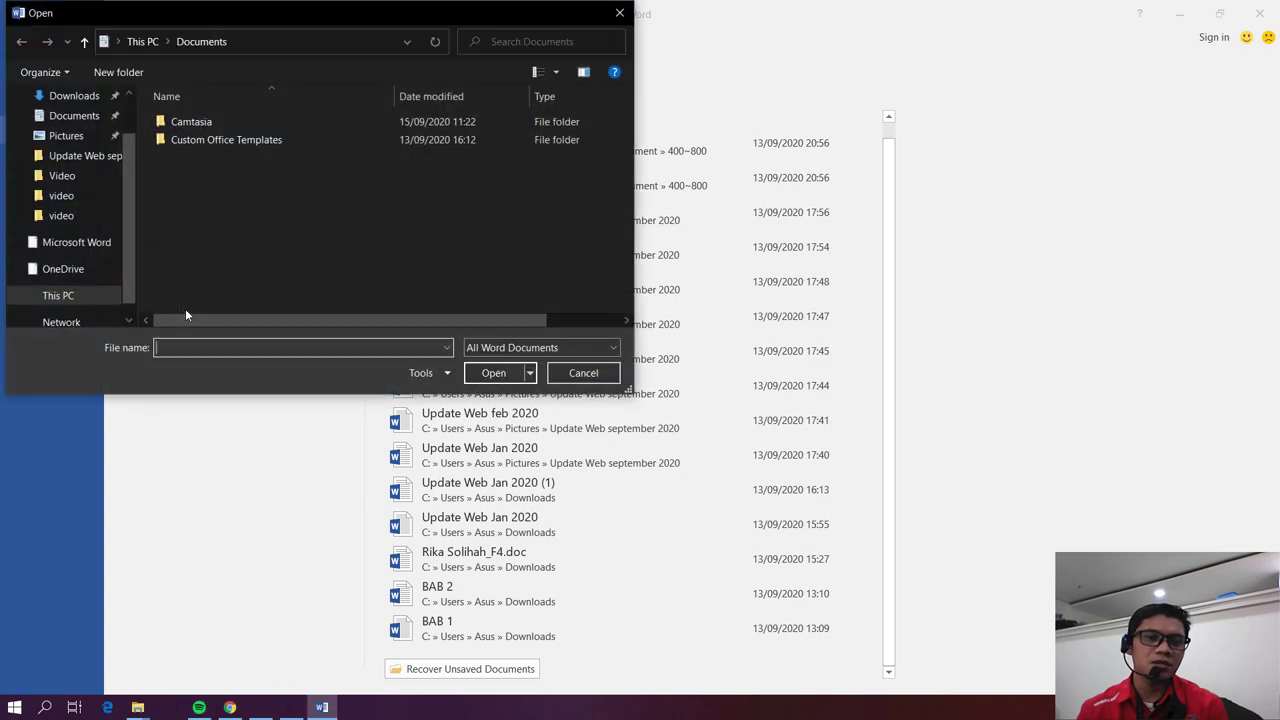
scroll(66, 220, "down", 1)
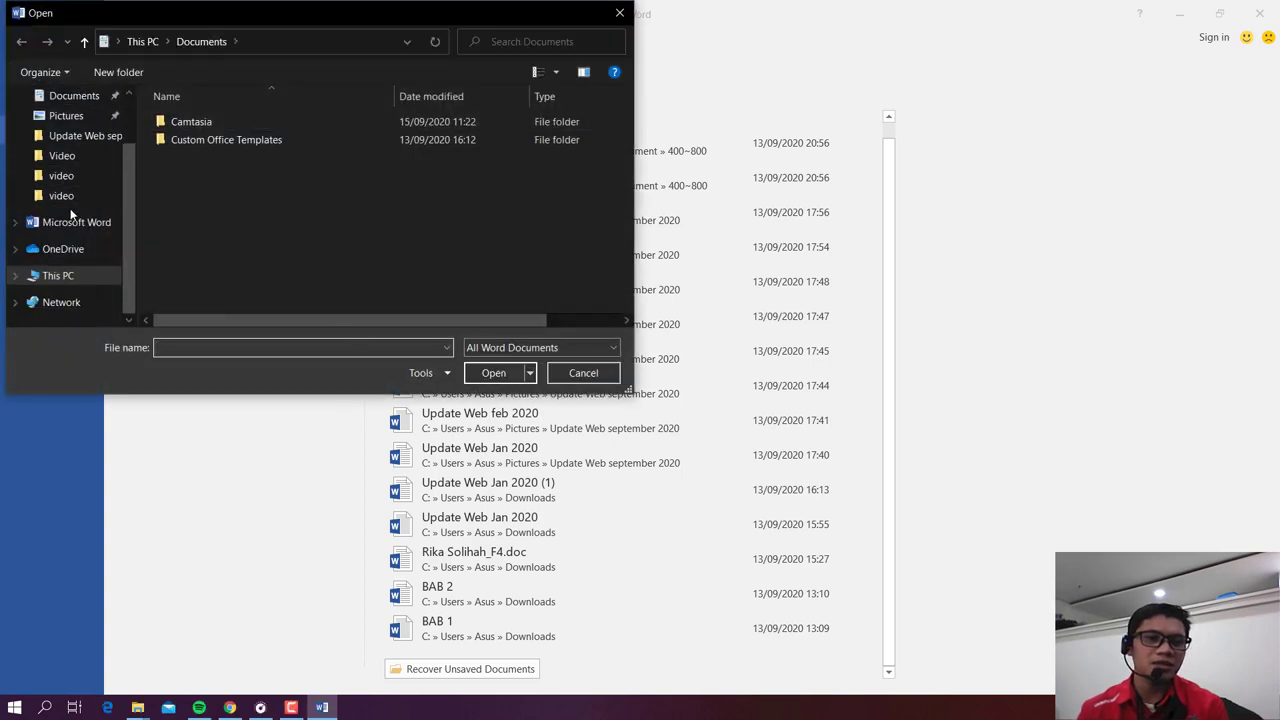
left_click(72, 96)
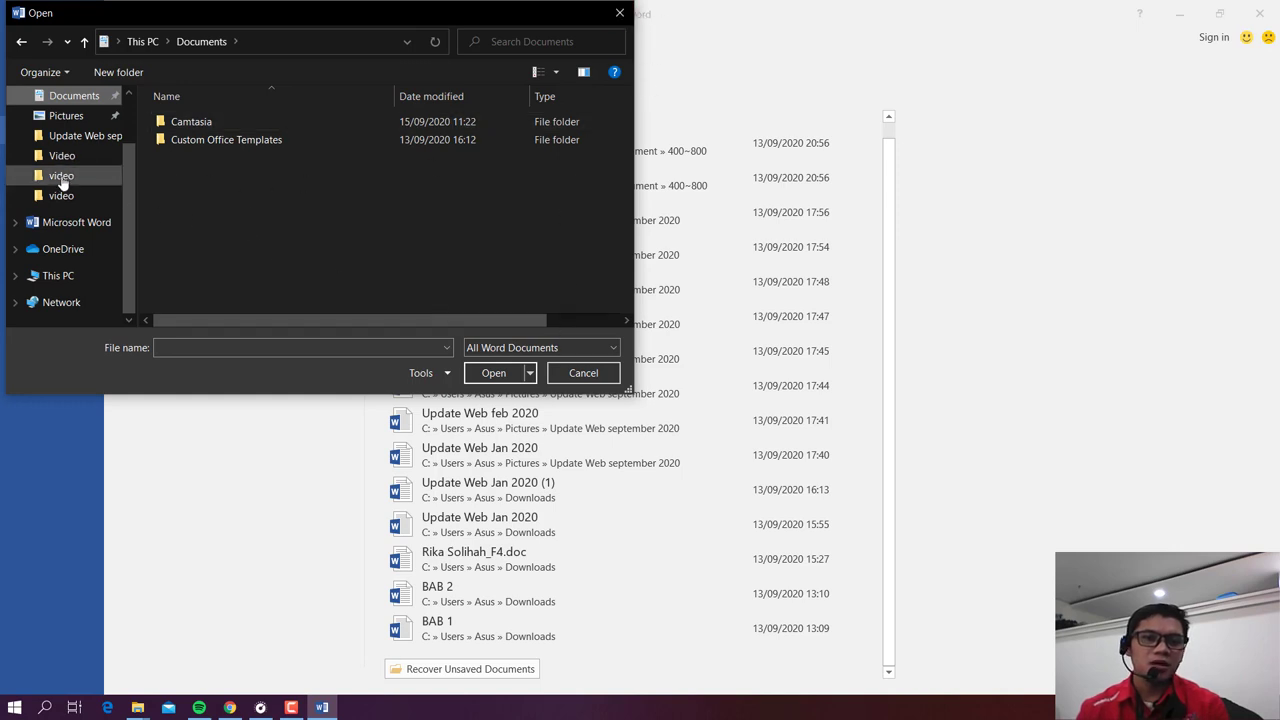
left_click(62, 275)
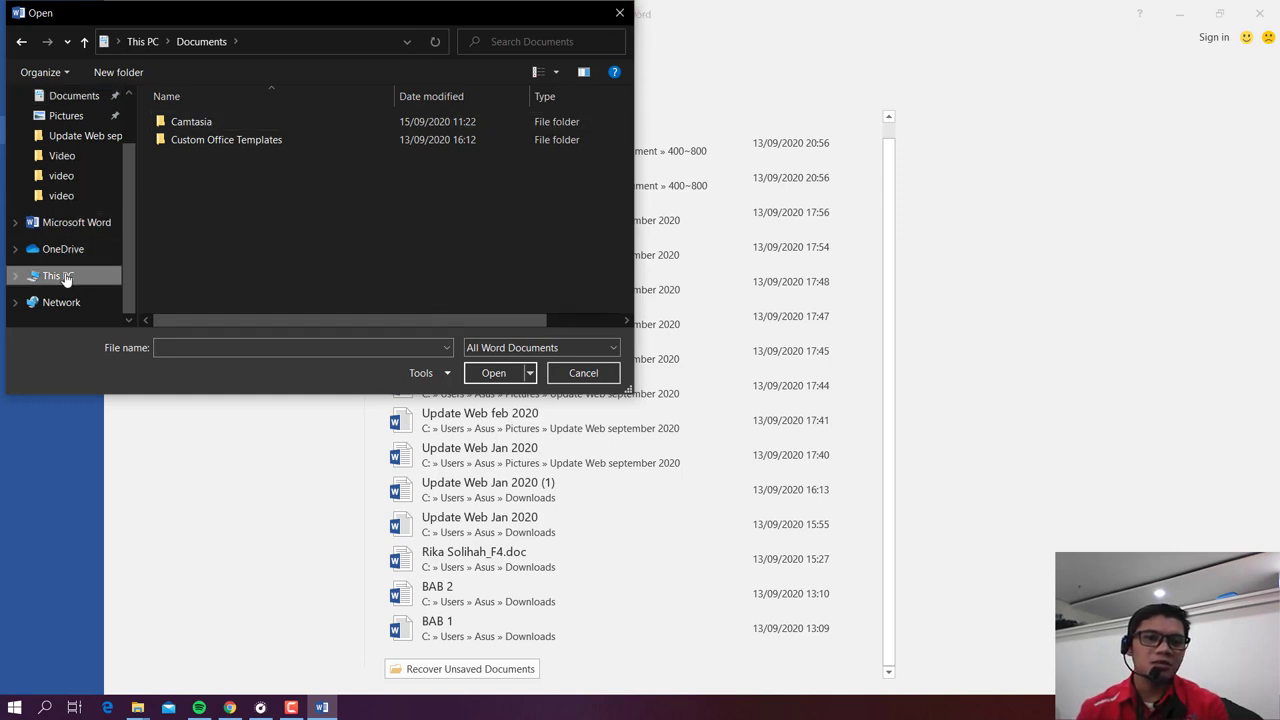
scroll(283, 253, "down", 1)
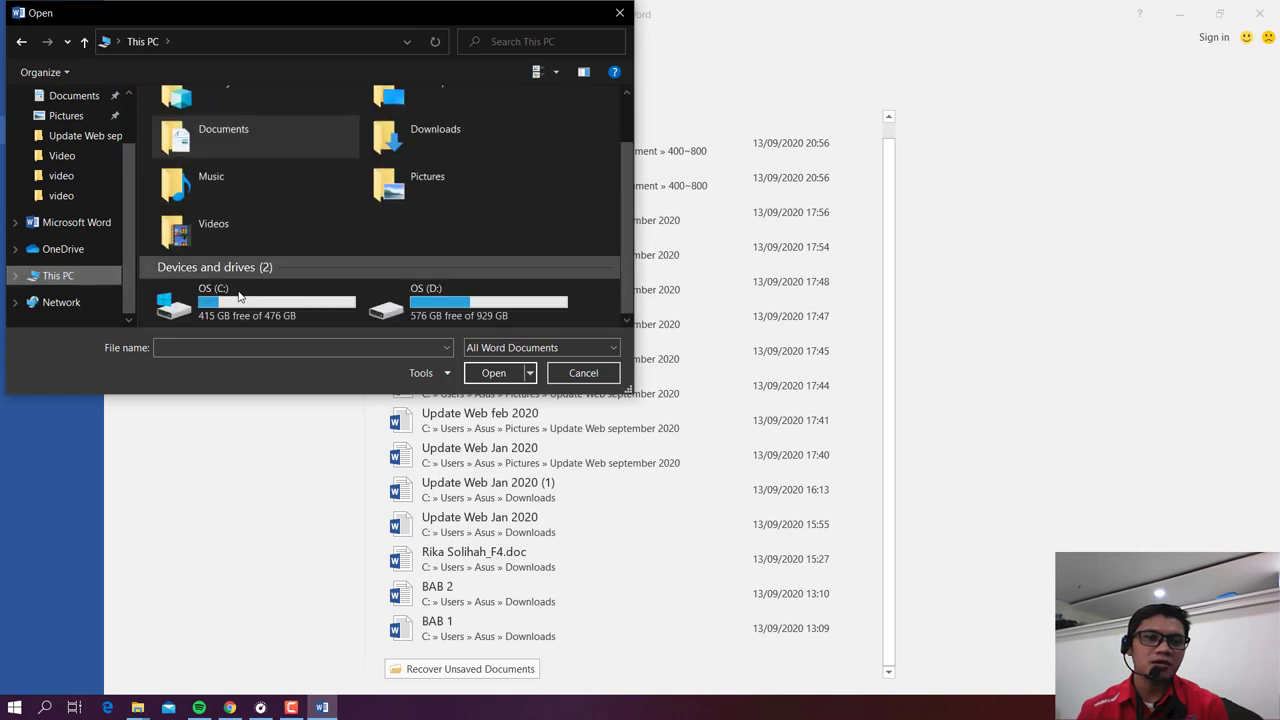
double_click(430, 305)
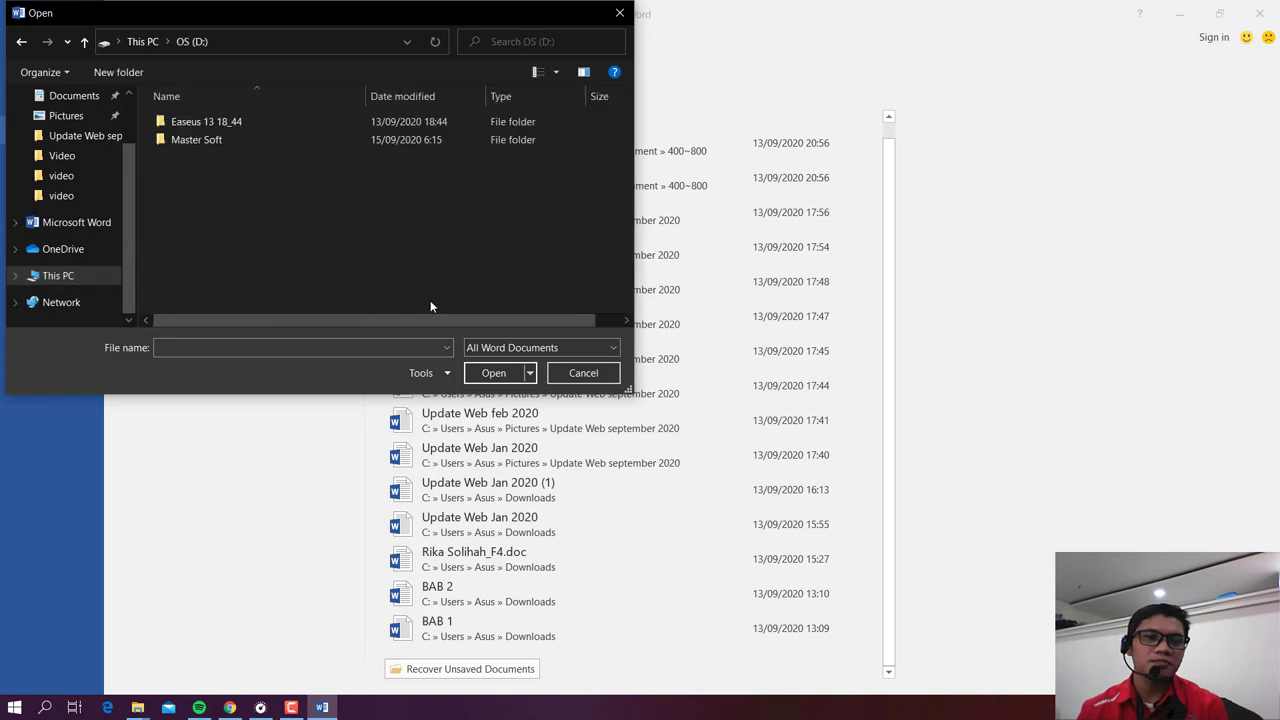
double_click(208, 123)
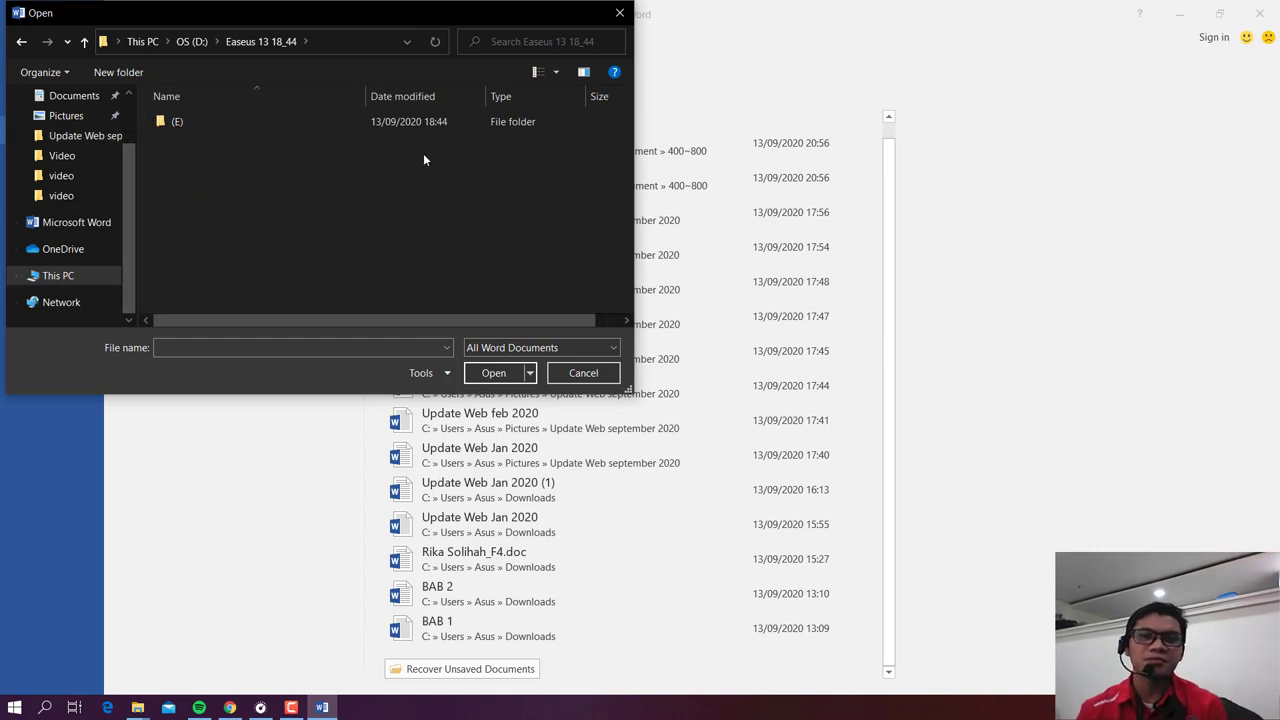
left_click(619, 12)
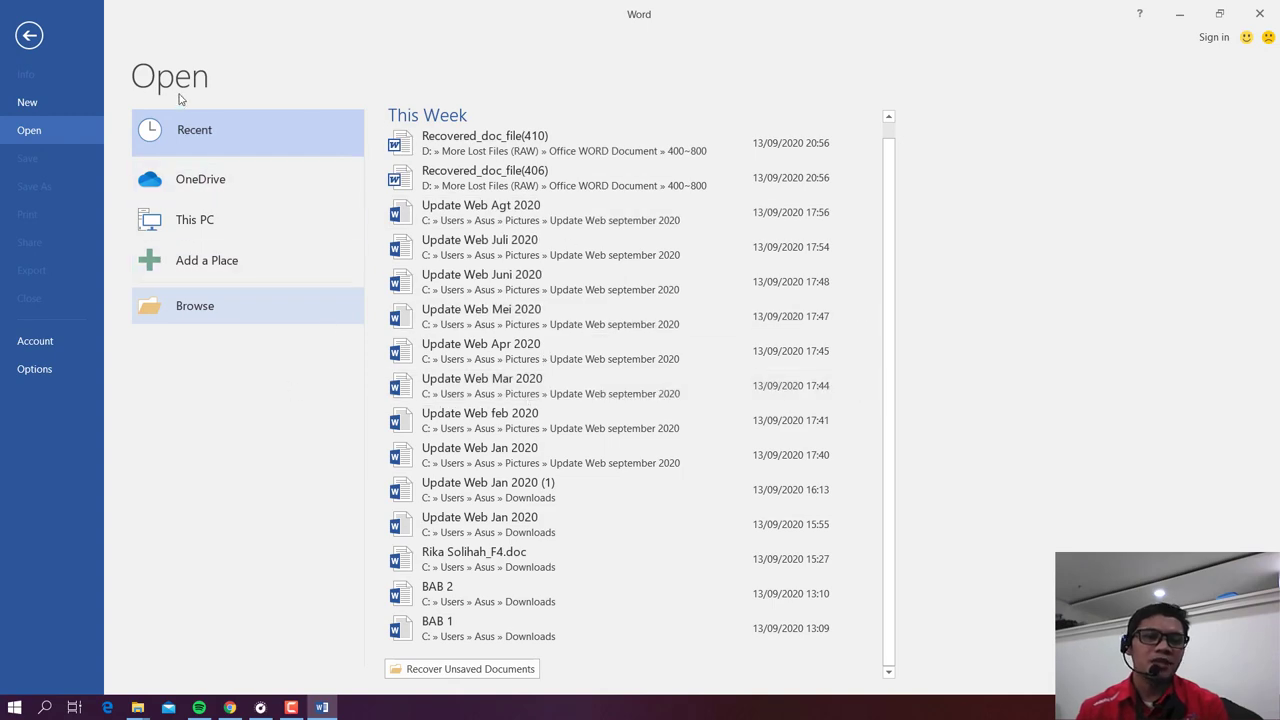
Step: Create a new Blank document, Document1, from the New page
left_click(27, 104)
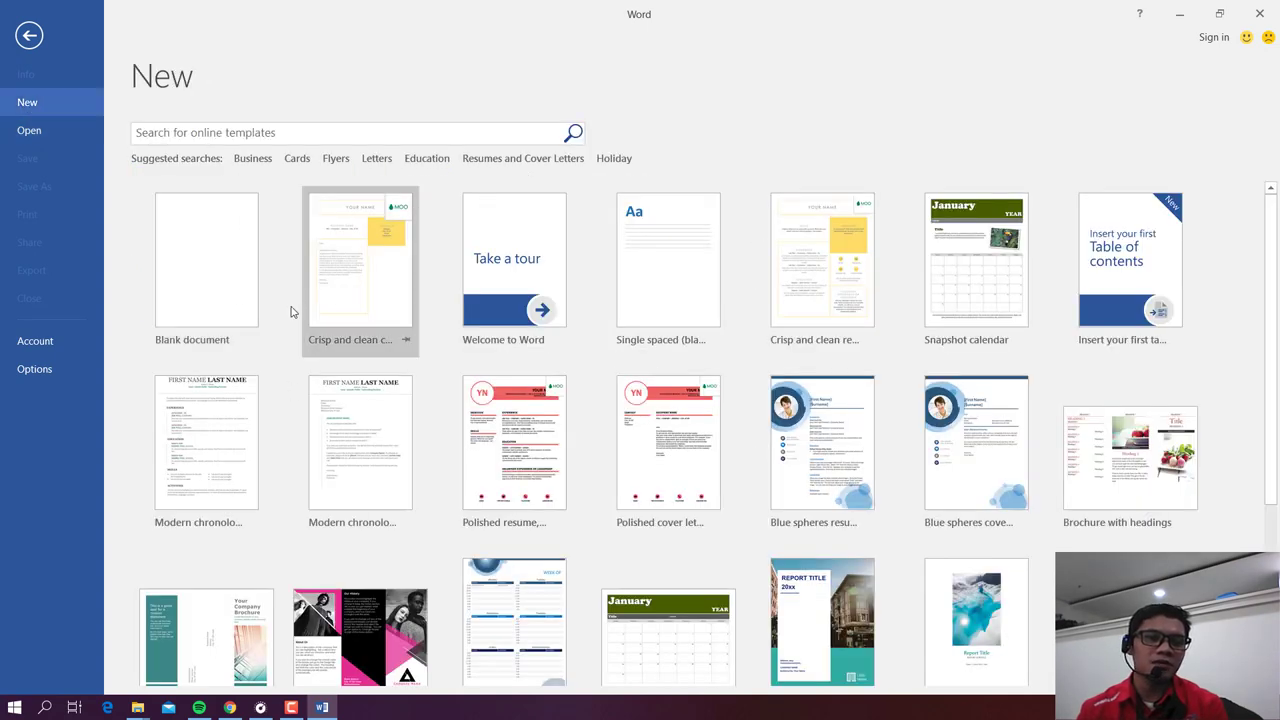
left_click(240, 268)
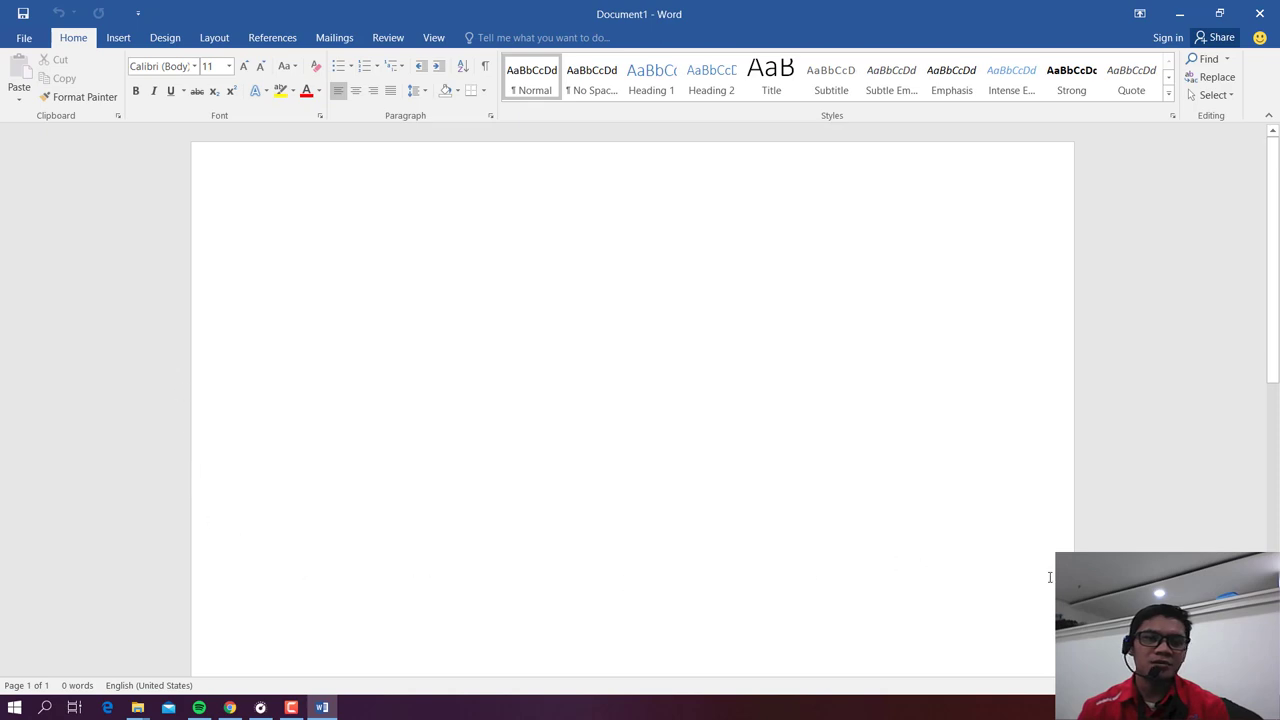
scroll(1050, 577, "down", 10)
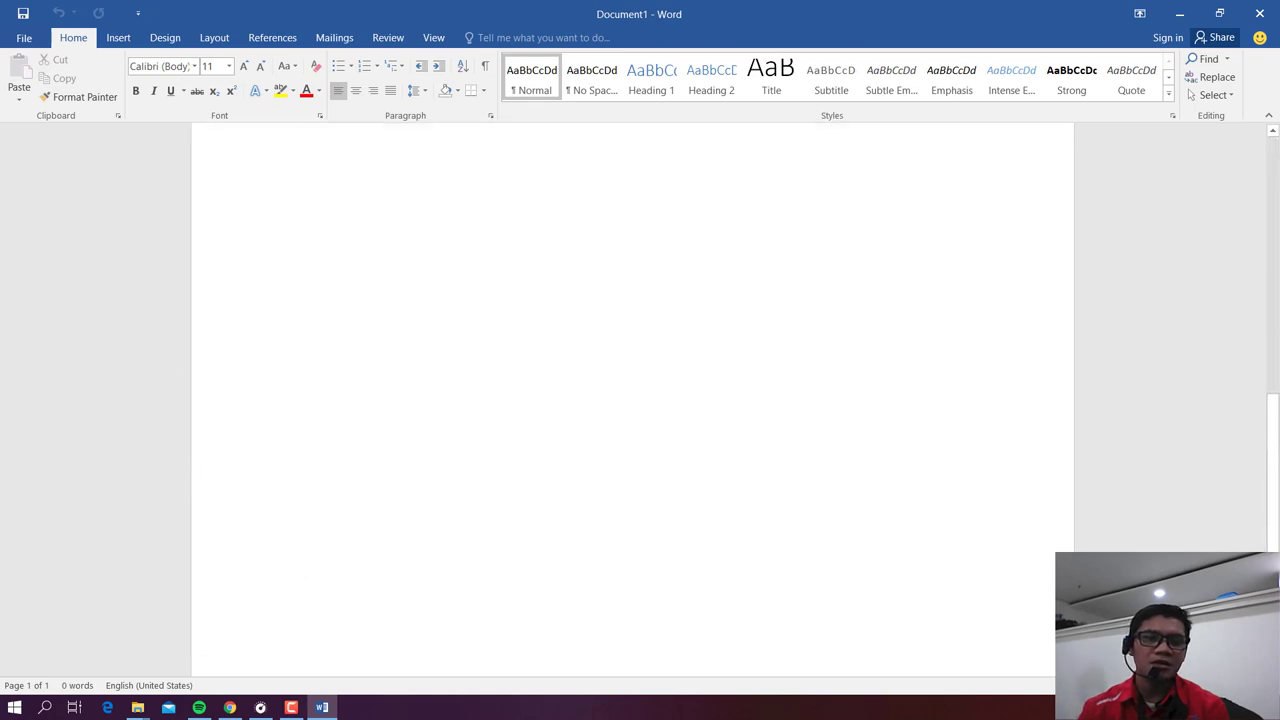
scroll(614, 363, "up", 10)
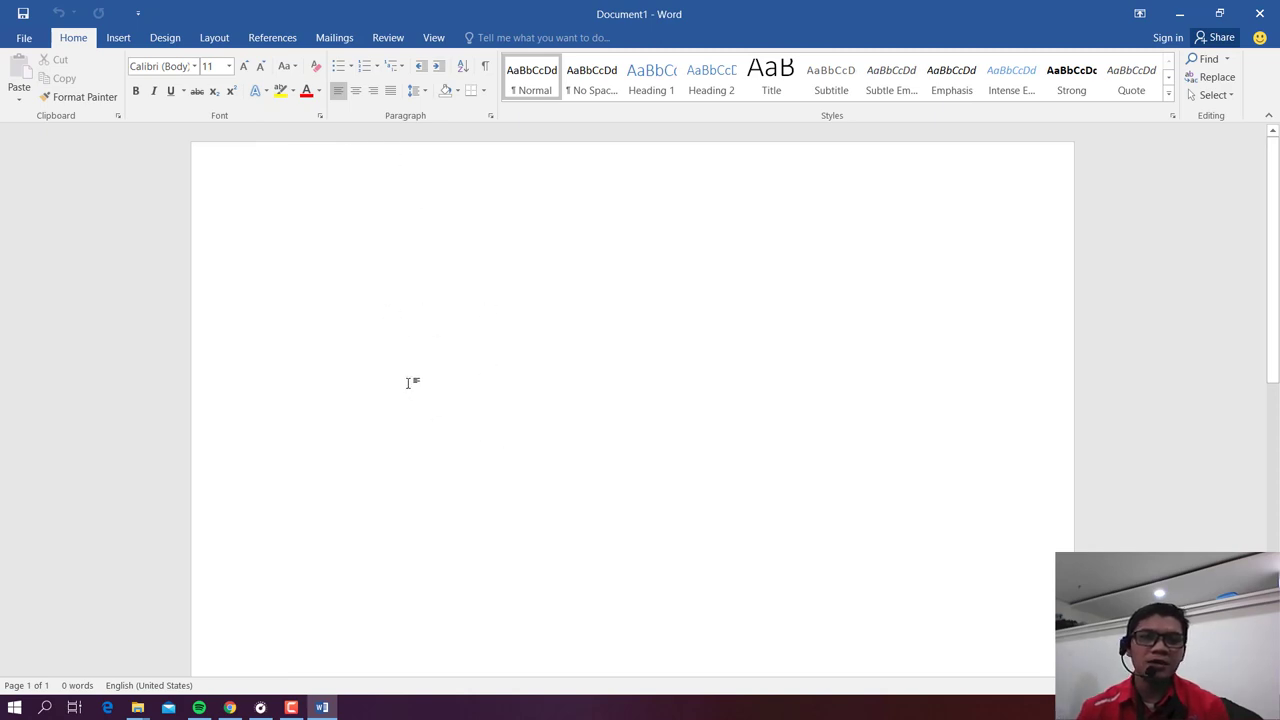
Step: Turn on the Ruler and type the sample text 'gfdhdfhfgfdfgdfh'
left_click(434, 38)
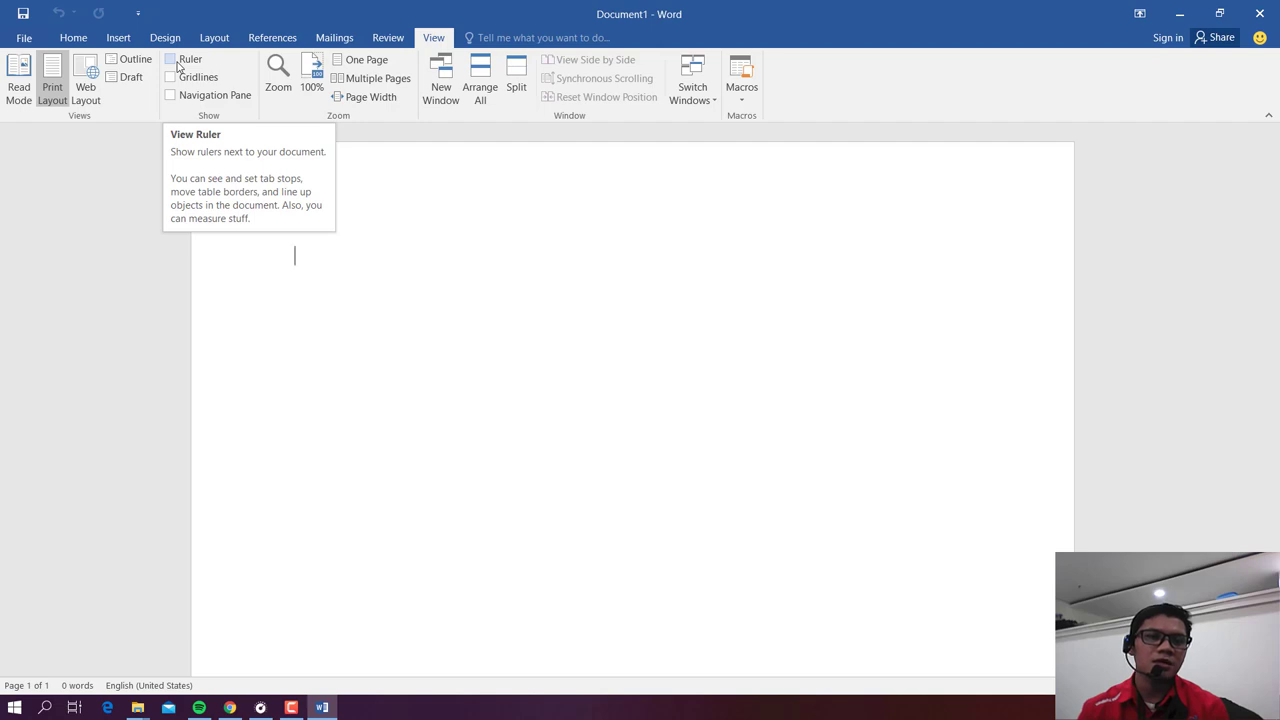
left_click(171, 60)
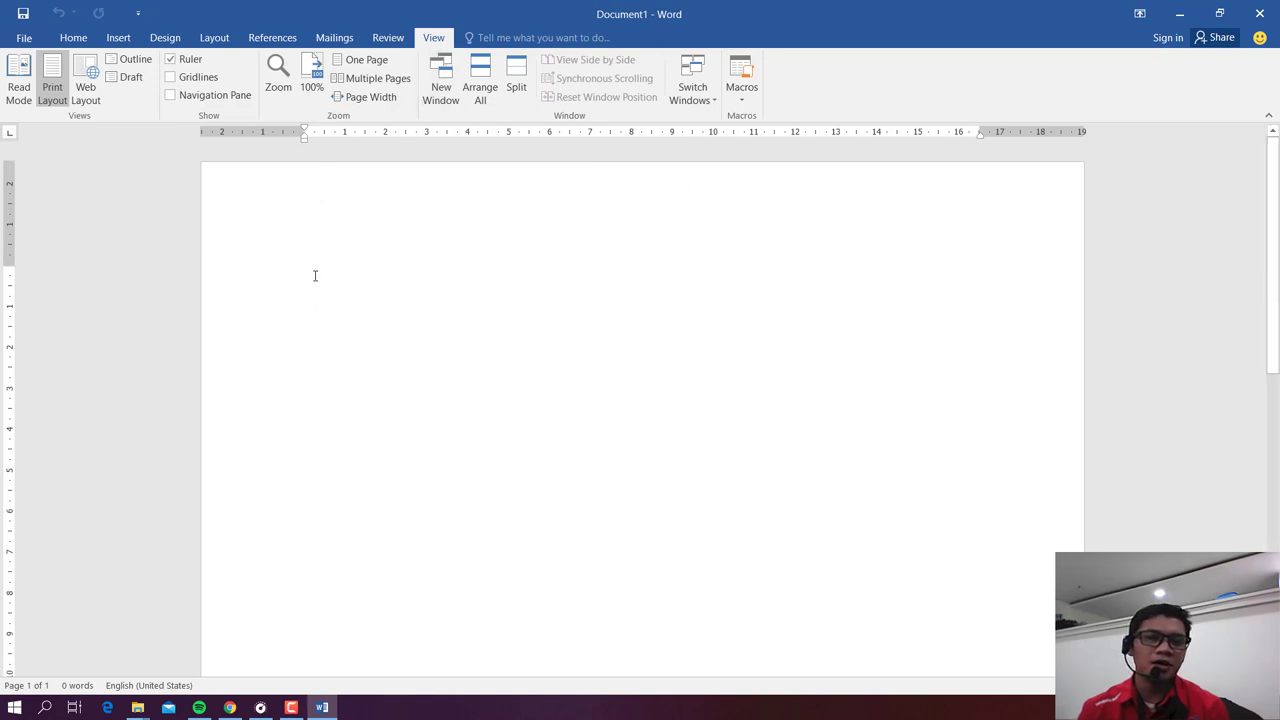
type("g")
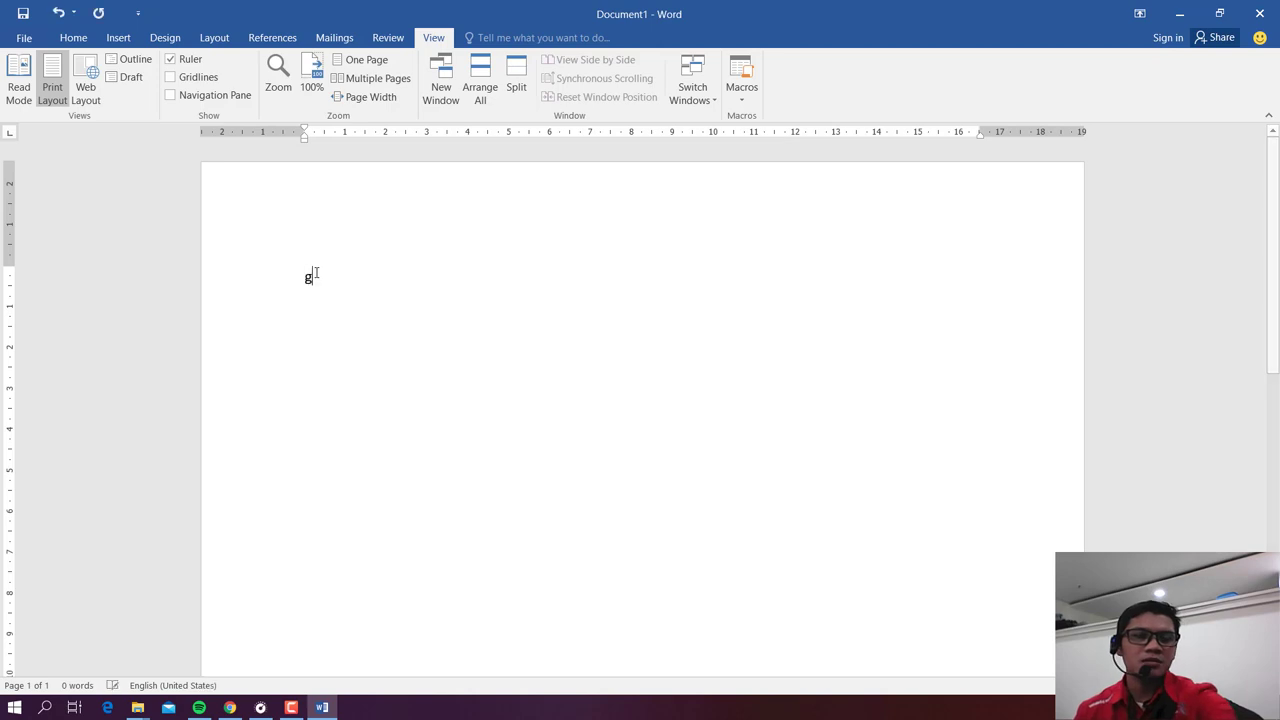
type("fdhdfhfgfdfgdfh")
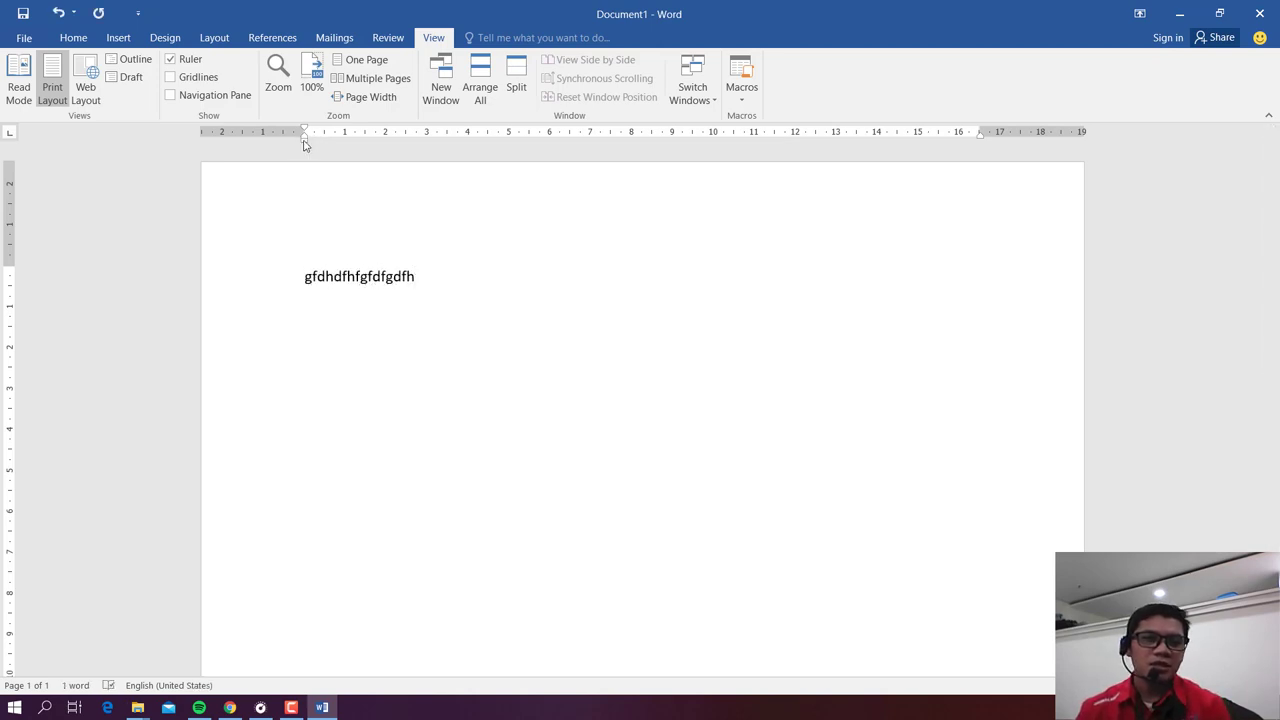
Step: Shift the line's left indent right and back, pick up its formatting, and select the whole line
left_click_drag(305, 145, 395, 155)
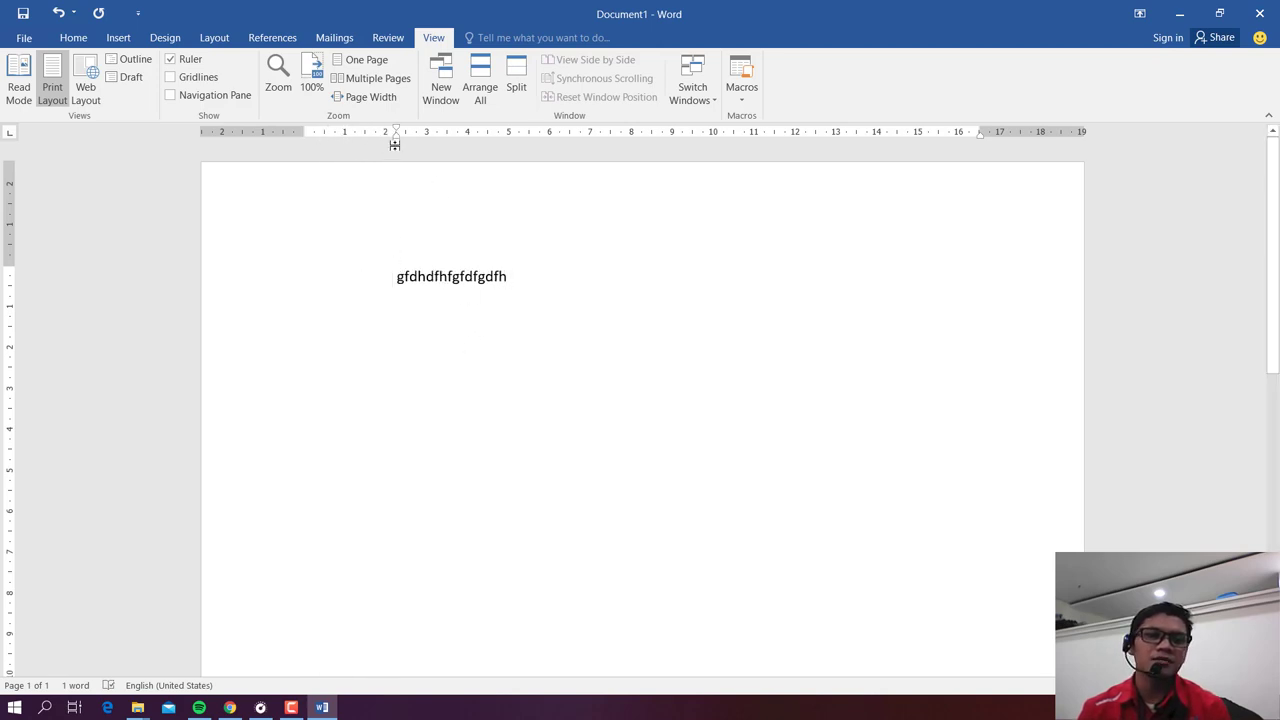
left_click_drag(396, 145, 305, 140)
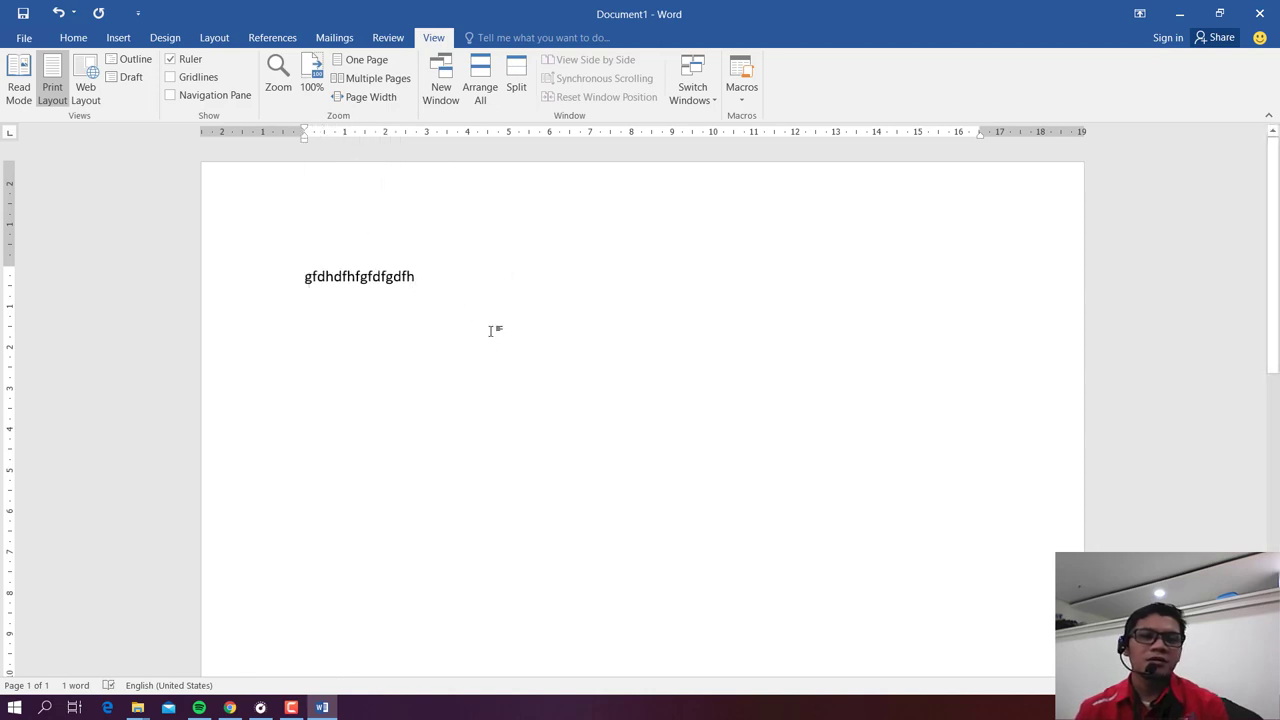
left_click(75, 40)
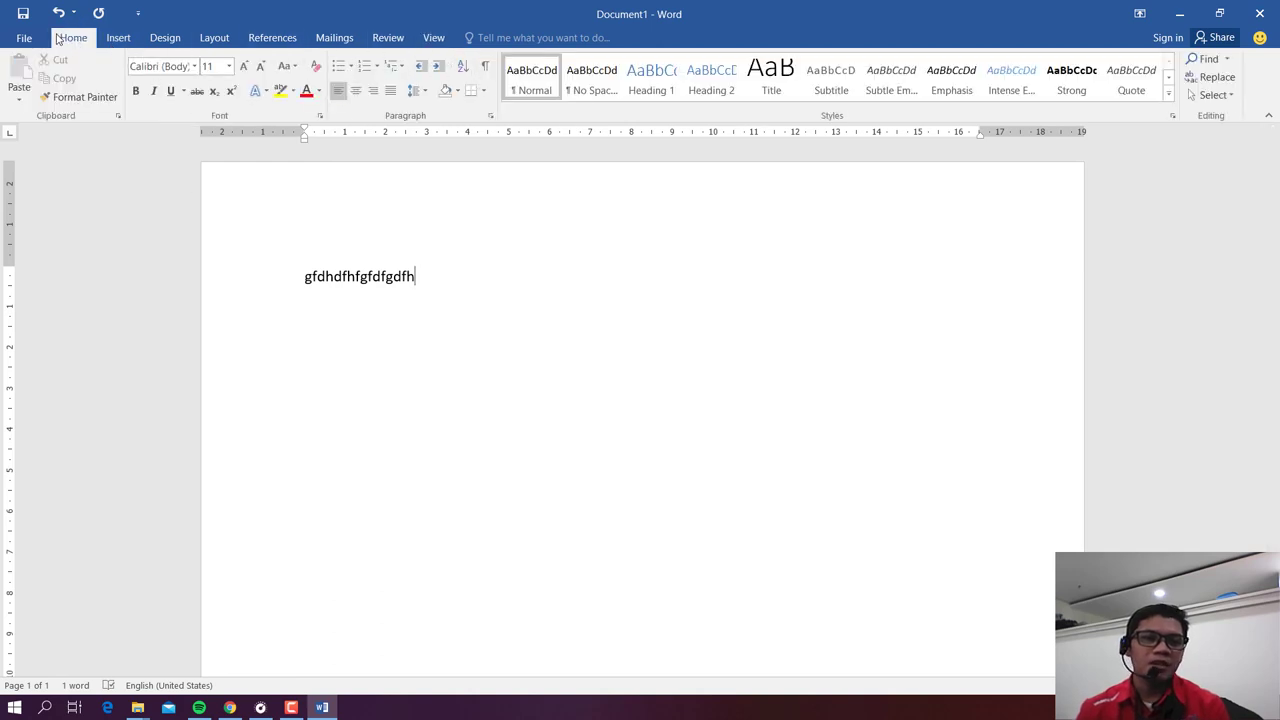
left_click(76, 99)
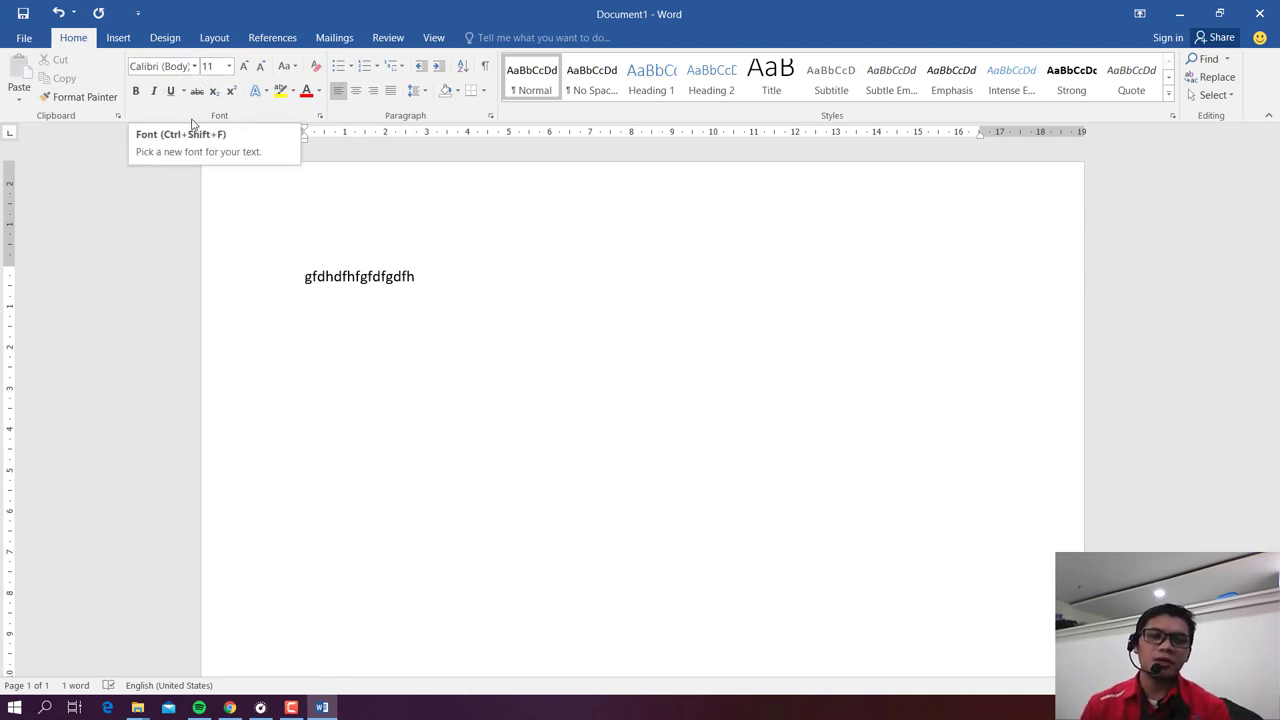
left_click_drag(304, 277, 414, 280)
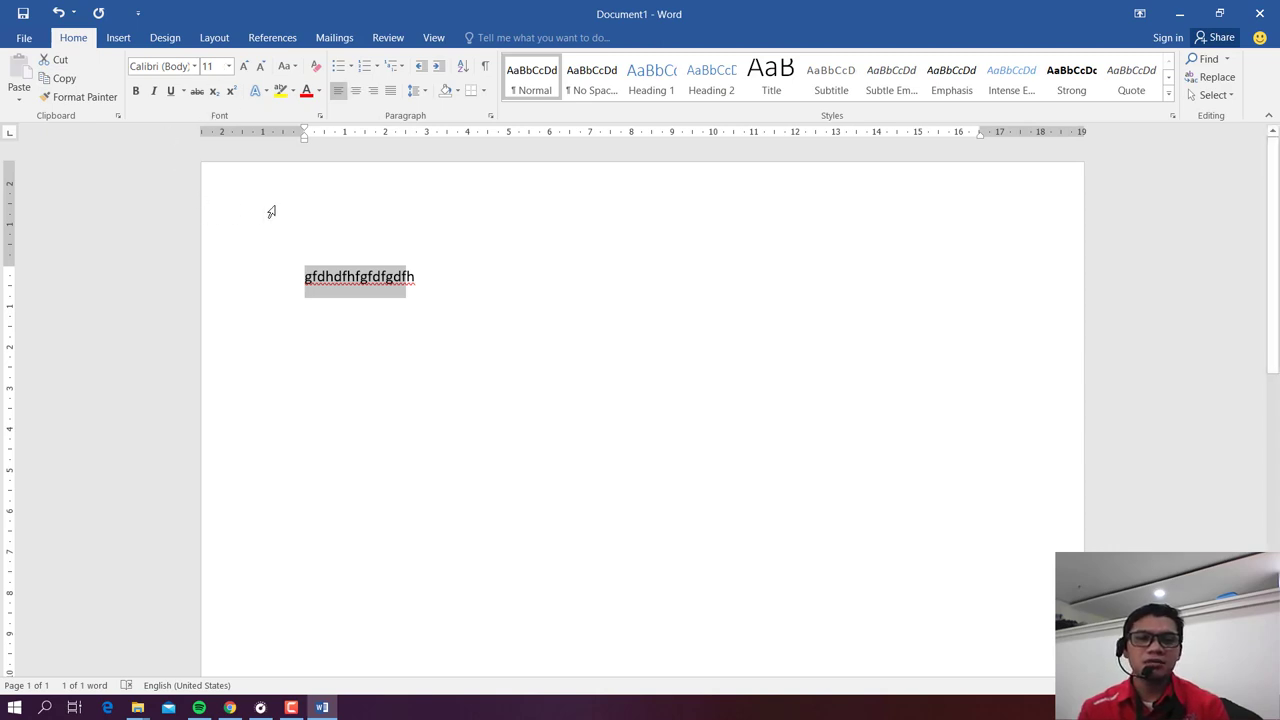
Step: Deselect the sample line and bring up the Layout page setup options
left_click(306, 281)
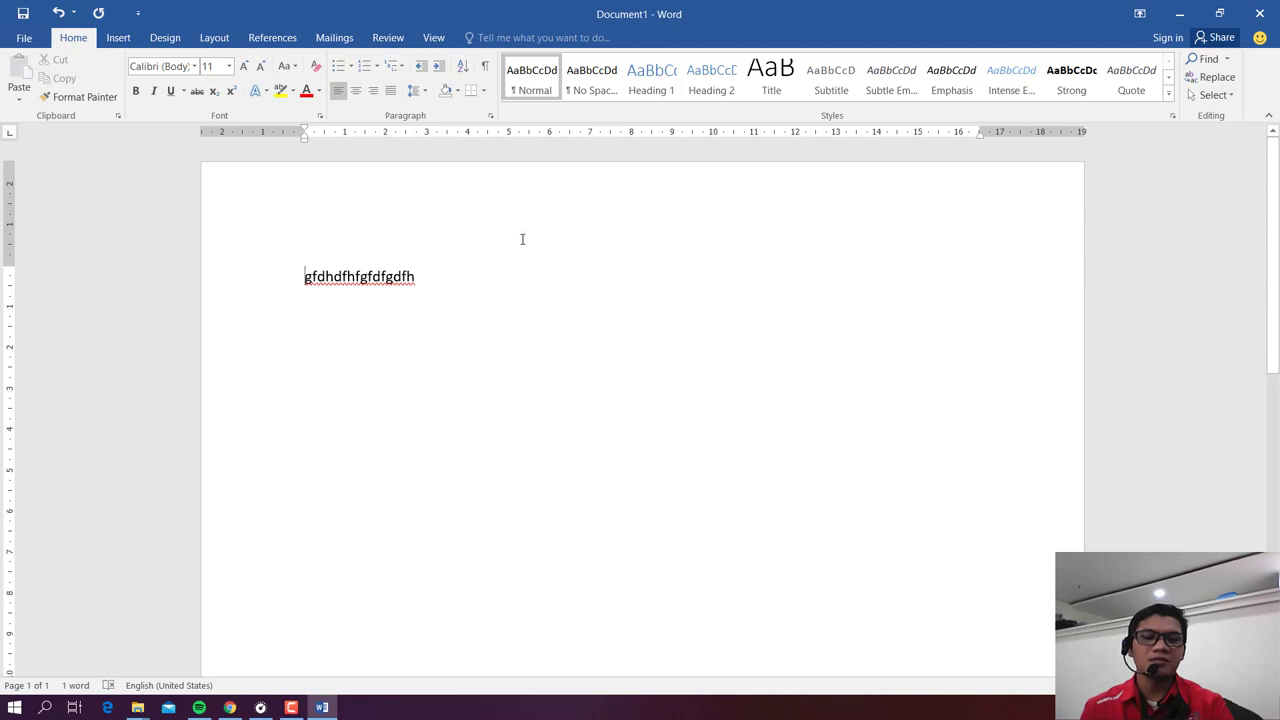
scroll(714, 486, "down", 3)
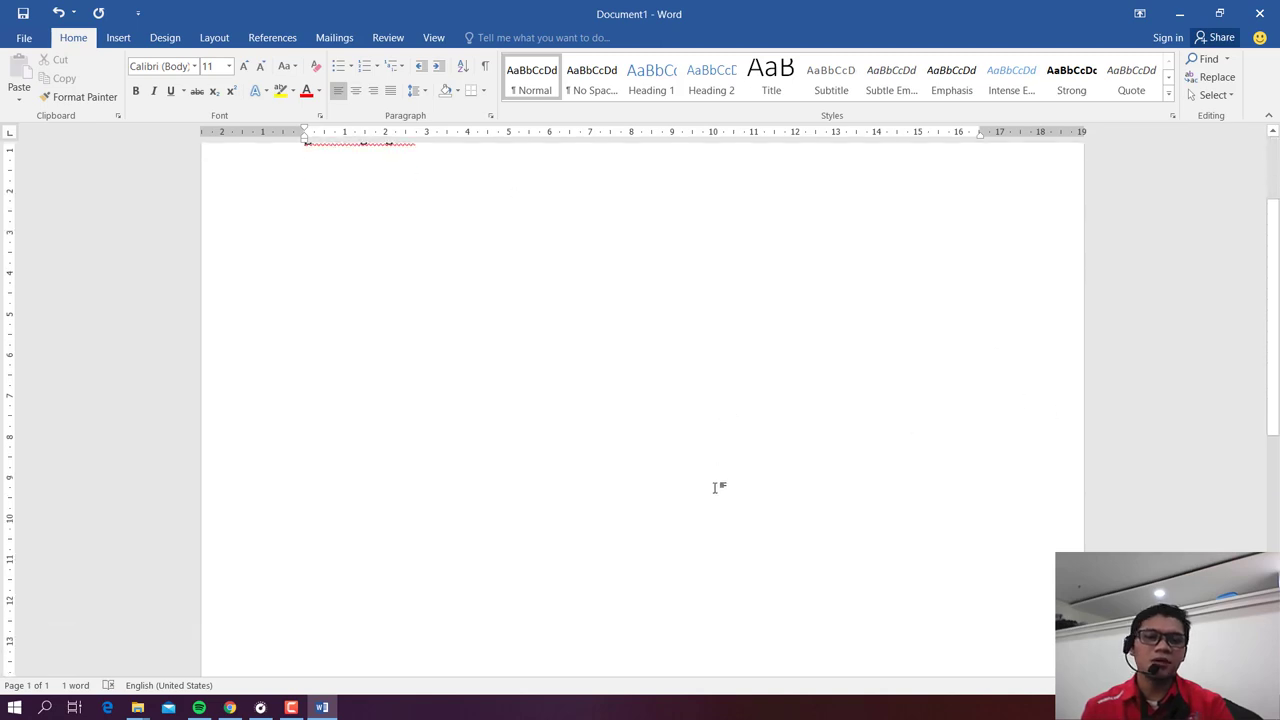
scroll(663, 549, "down", 4)
scroll(648, 560, "down", 4)
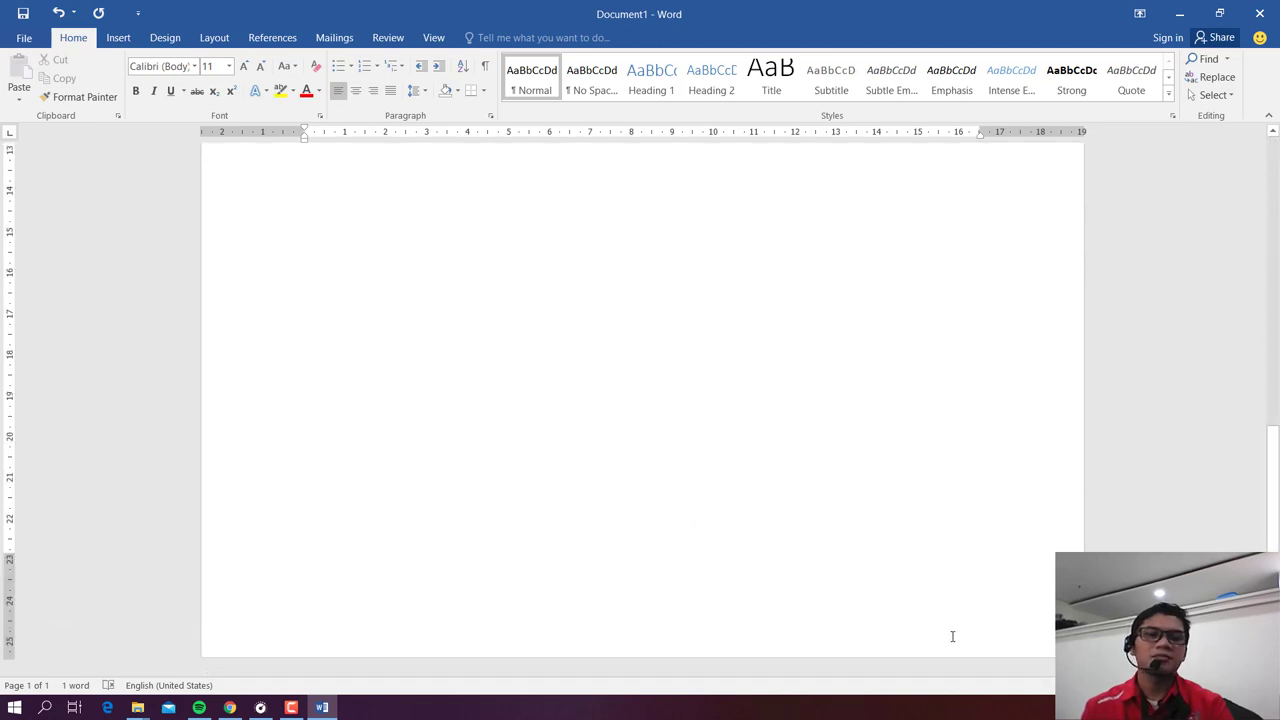
scroll(946, 626, "up", 10)
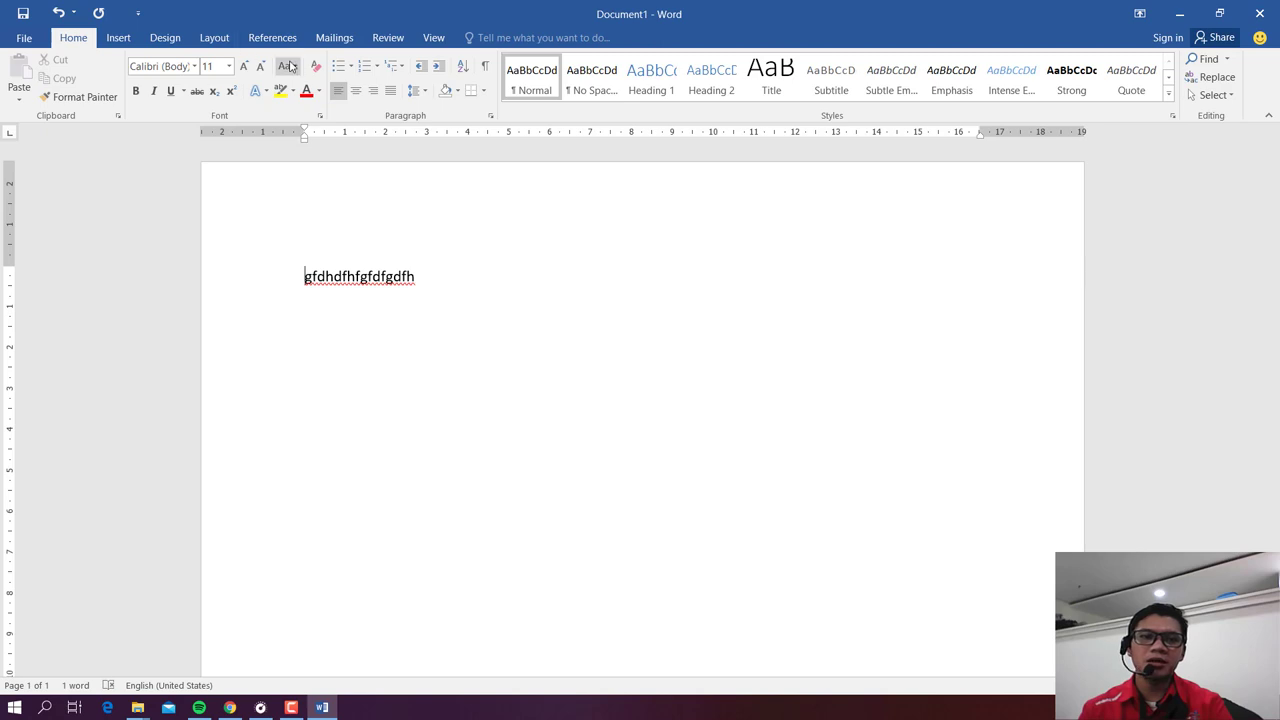
left_click(218, 43)
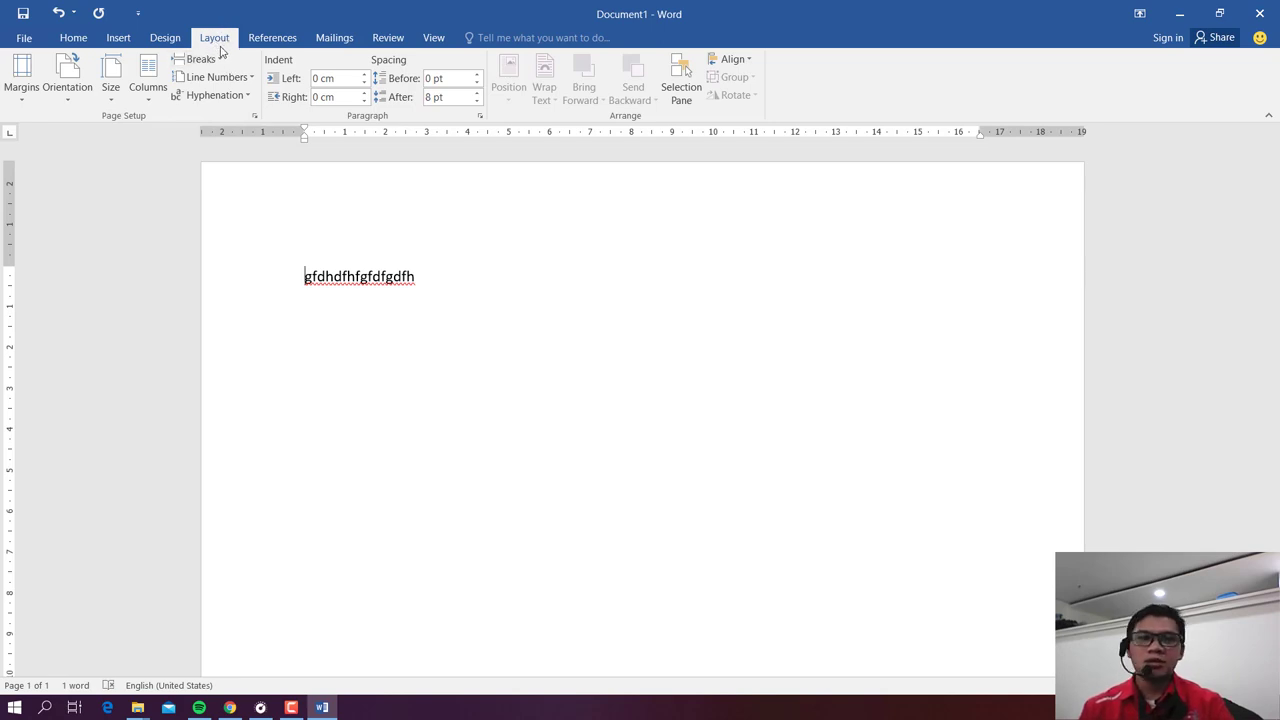
Step: Browse the paper sizes and set the page to A4
left_click(114, 96)
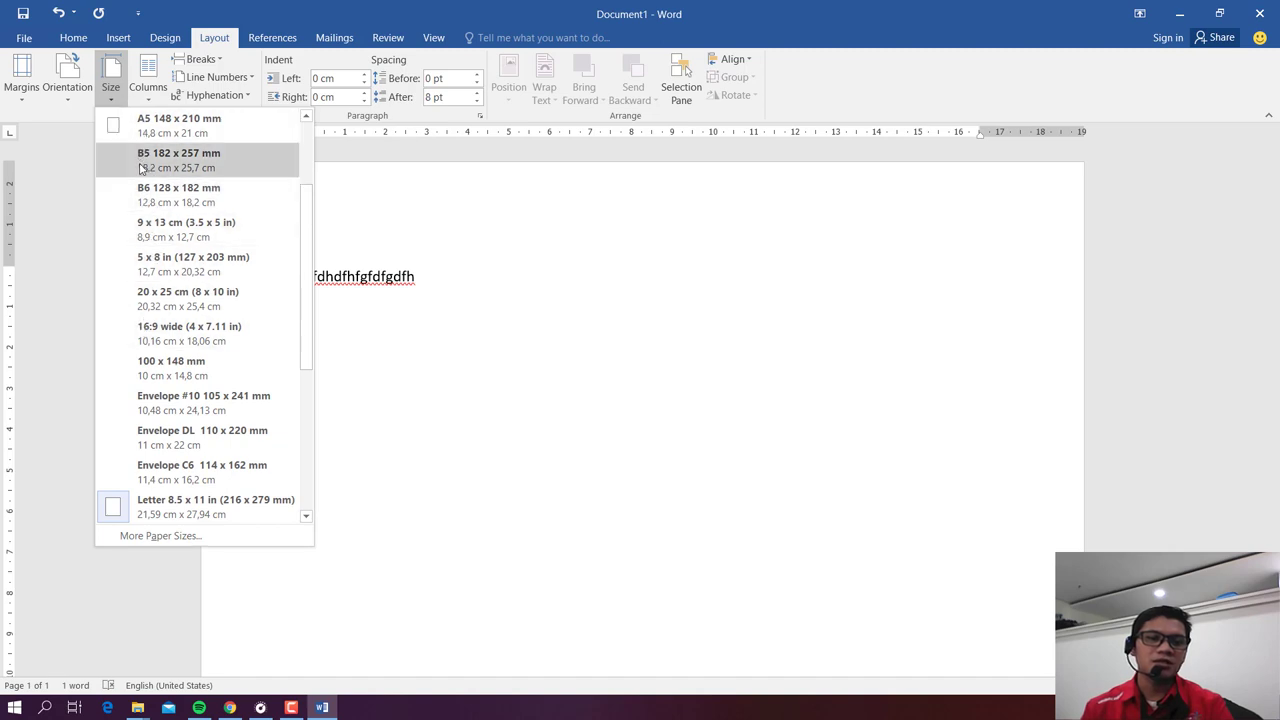
scroll(145, 160, "up", 2)
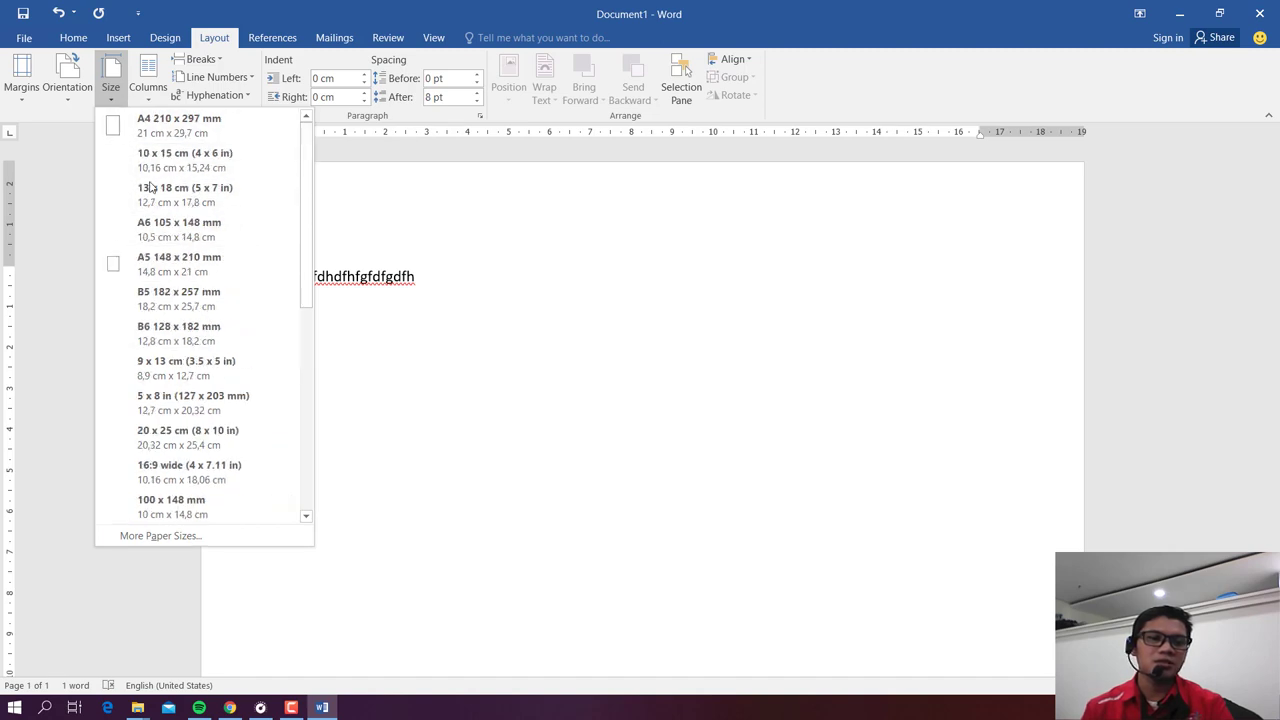
scroll(141, 330, "down", 5)
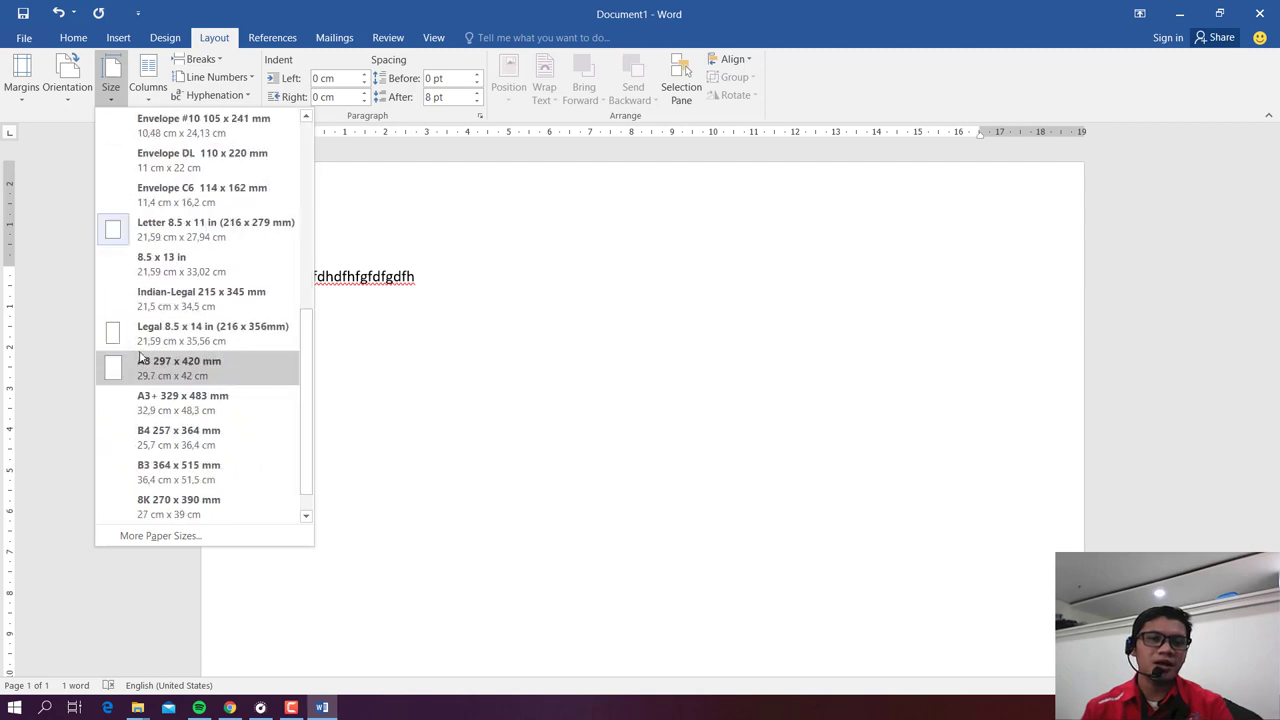
scroll(141, 360, "down", 1)
scroll(141, 360, "up", 6)
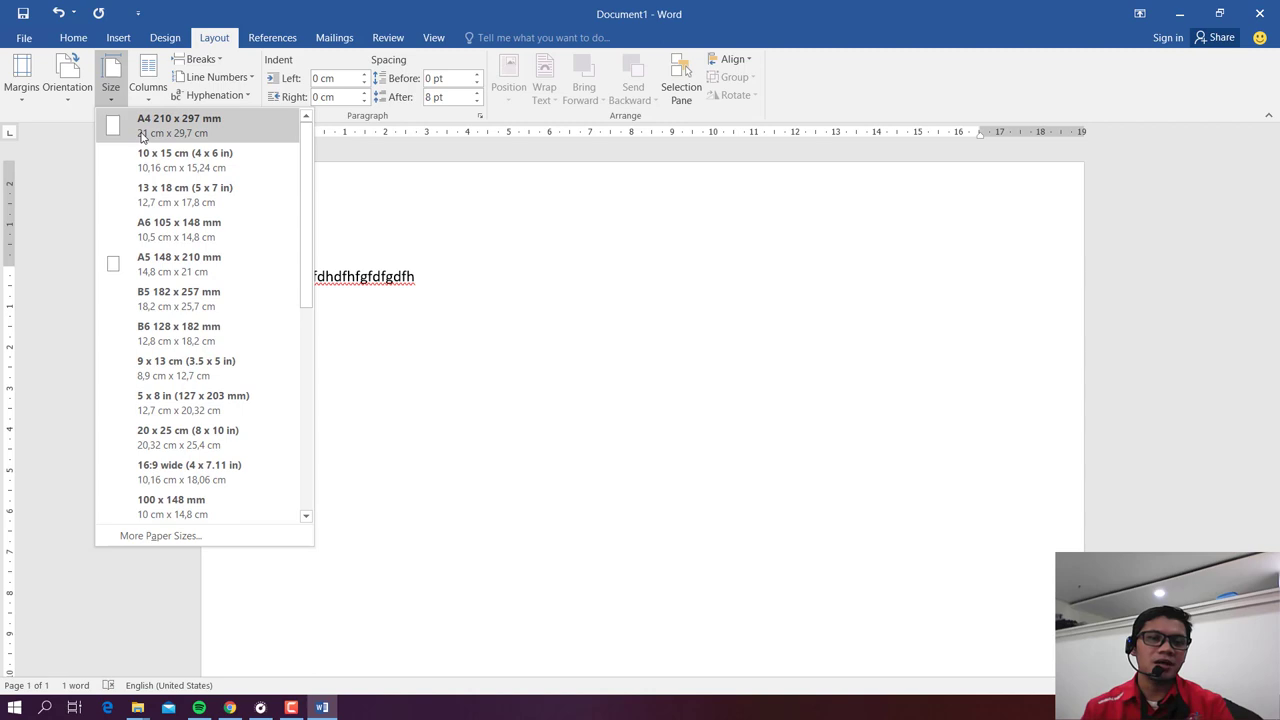
left_click(137, 130)
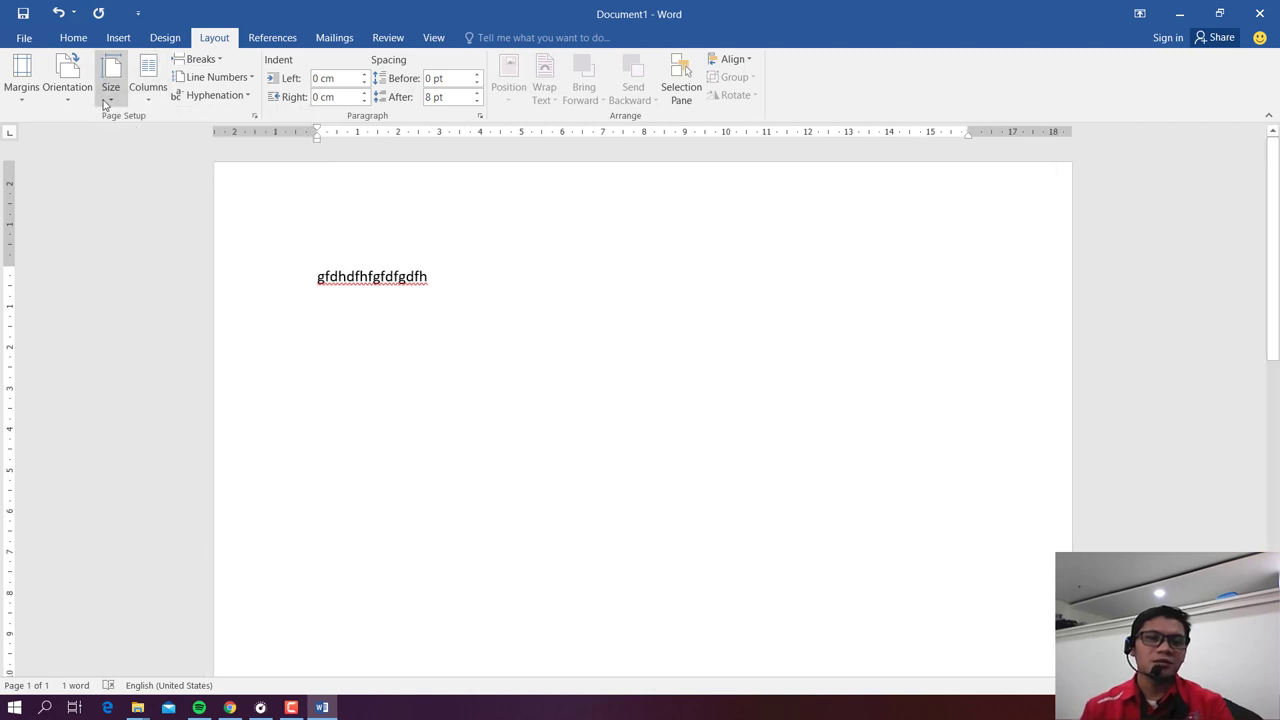
Step: Switch the page to A5 (148 x 210 mm), then restore A4 (210 x 297 mm)
left_click(110, 92)
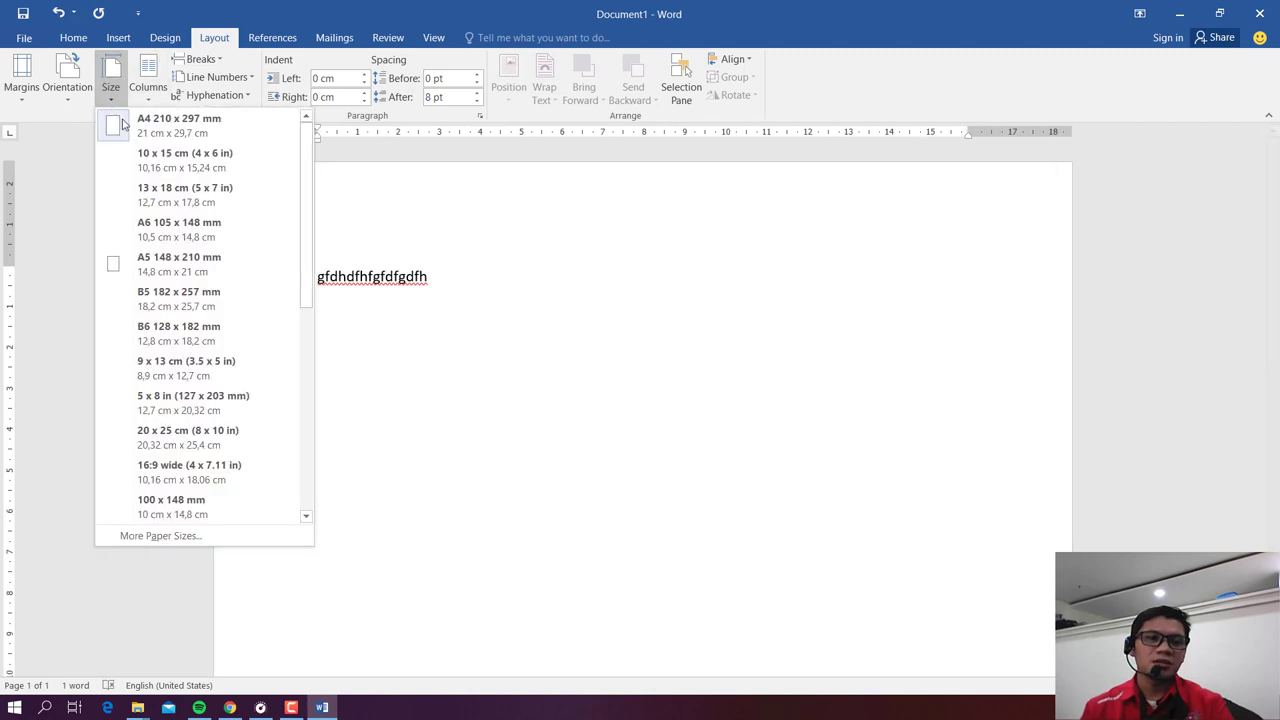
left_click(156, 262)
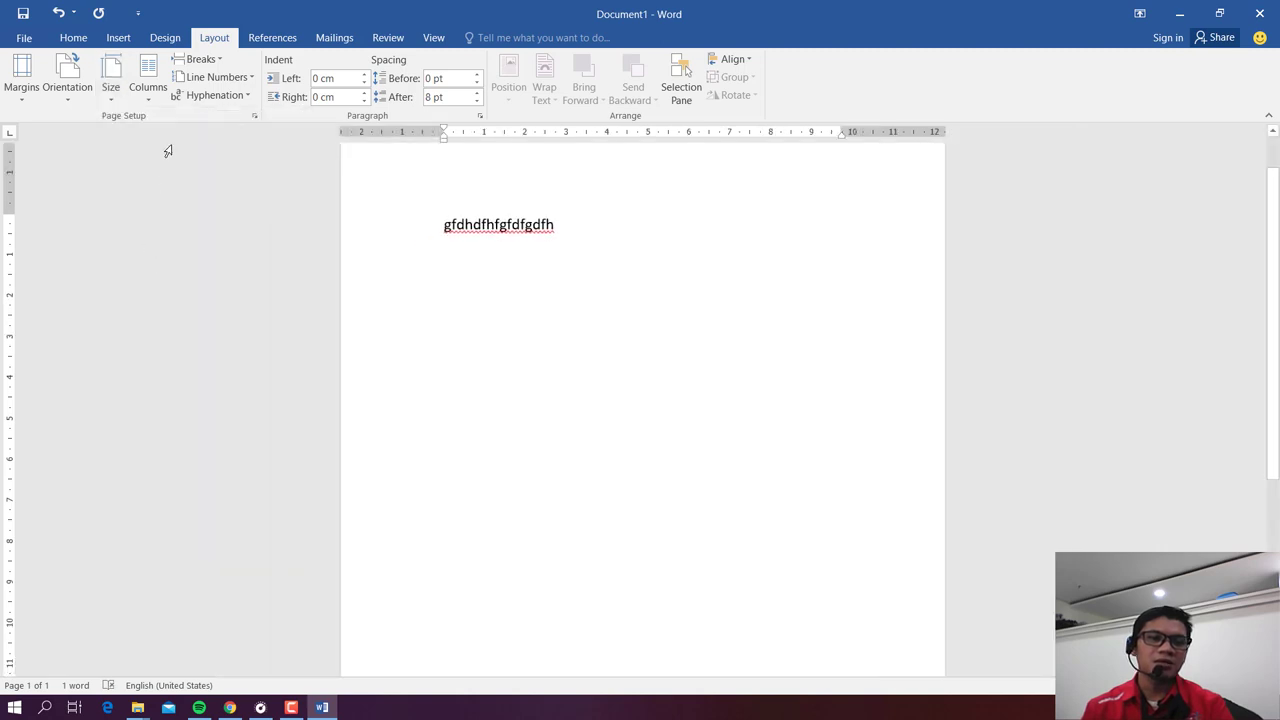
left_click(111, 80)
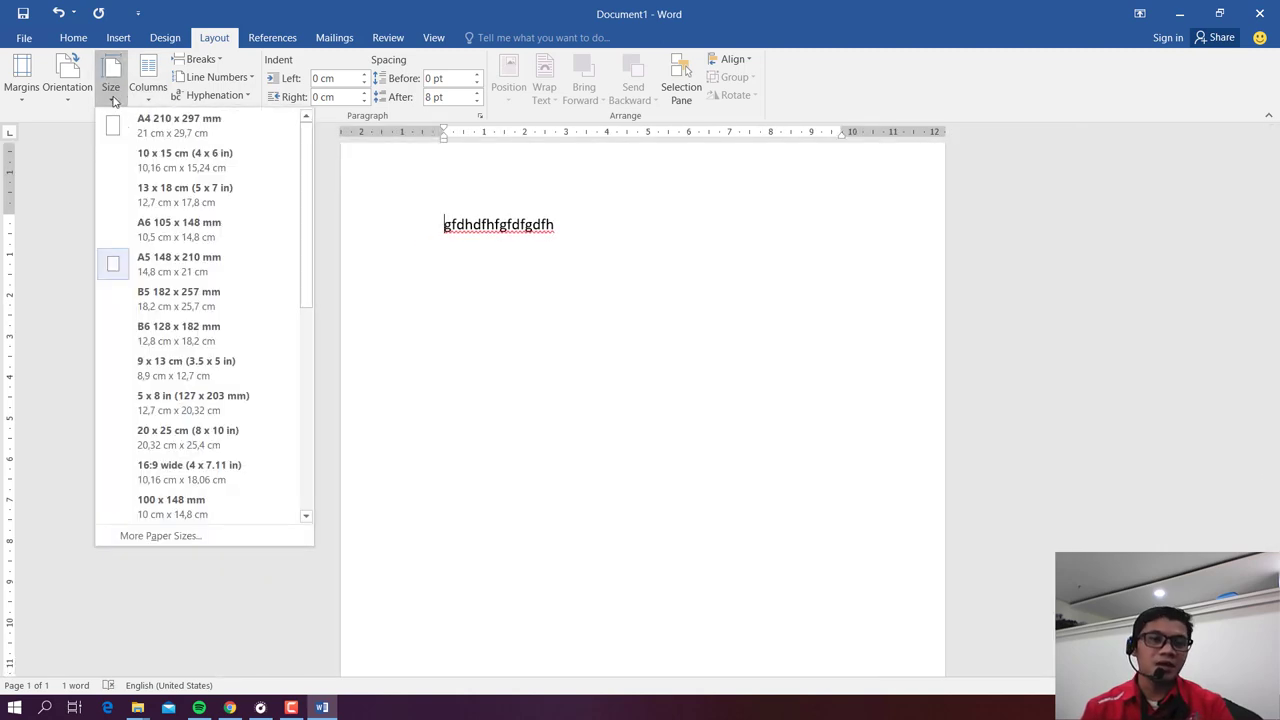
left_click(131, 138)
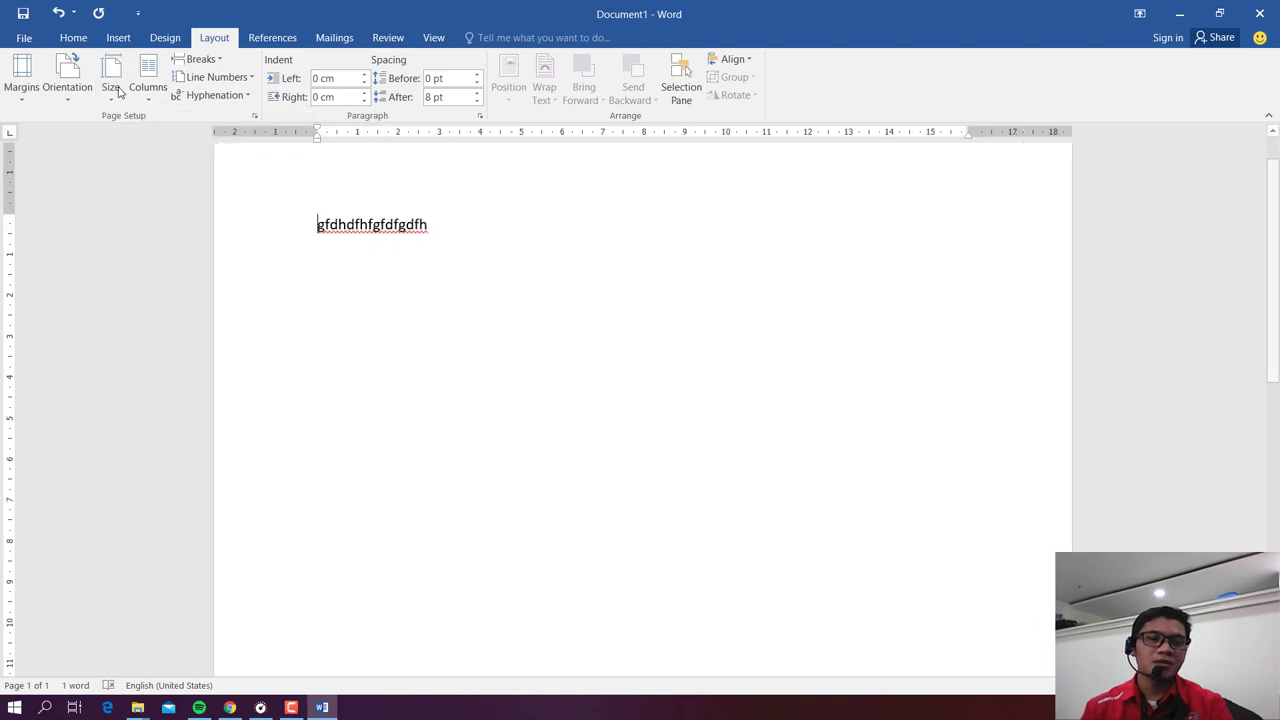
scroll(117, 363, "down", 3)
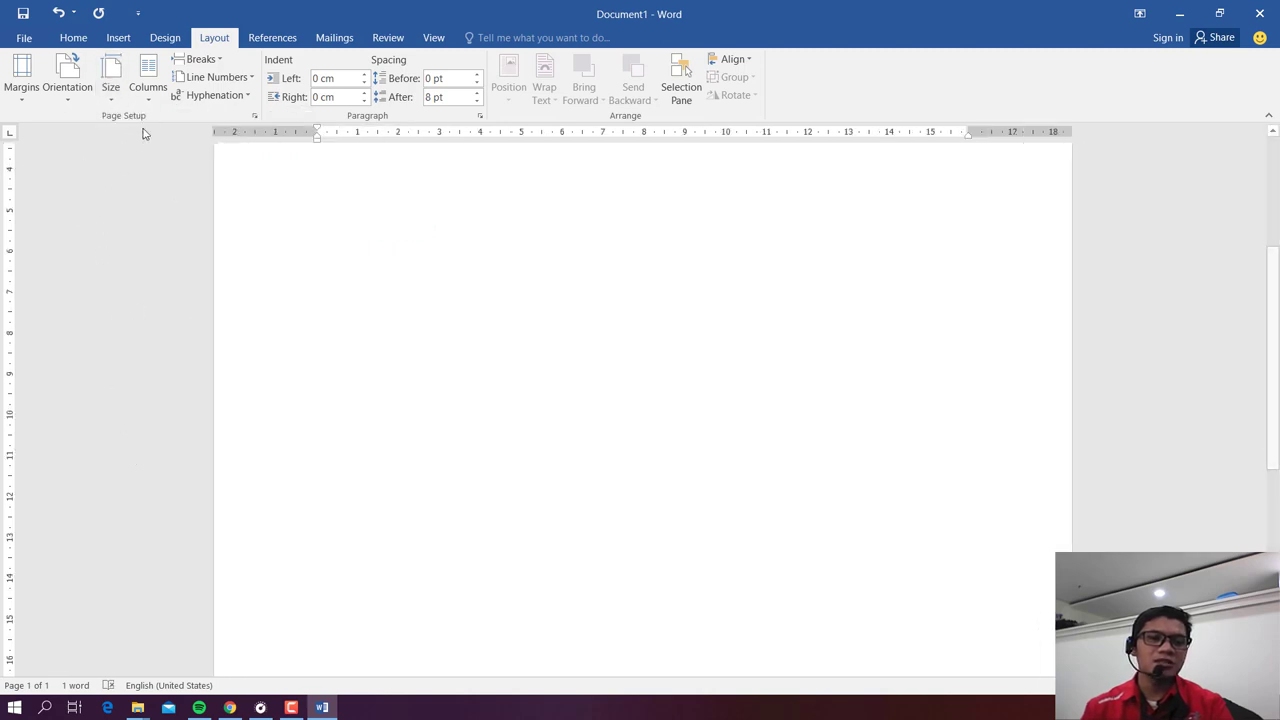
left_click(116, 96)
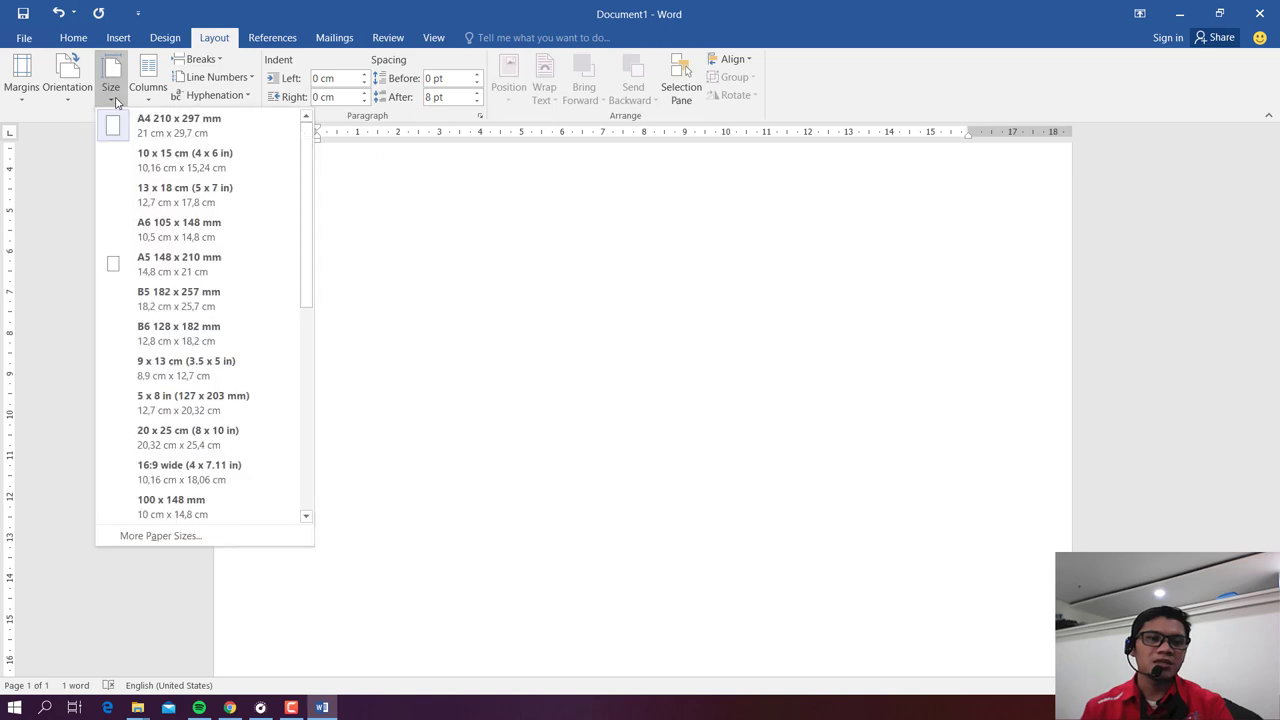
Step: Bring up Custom Margins in Page Setup, still at 2.54 cm, ready to edit Top
left_click(160, 536)
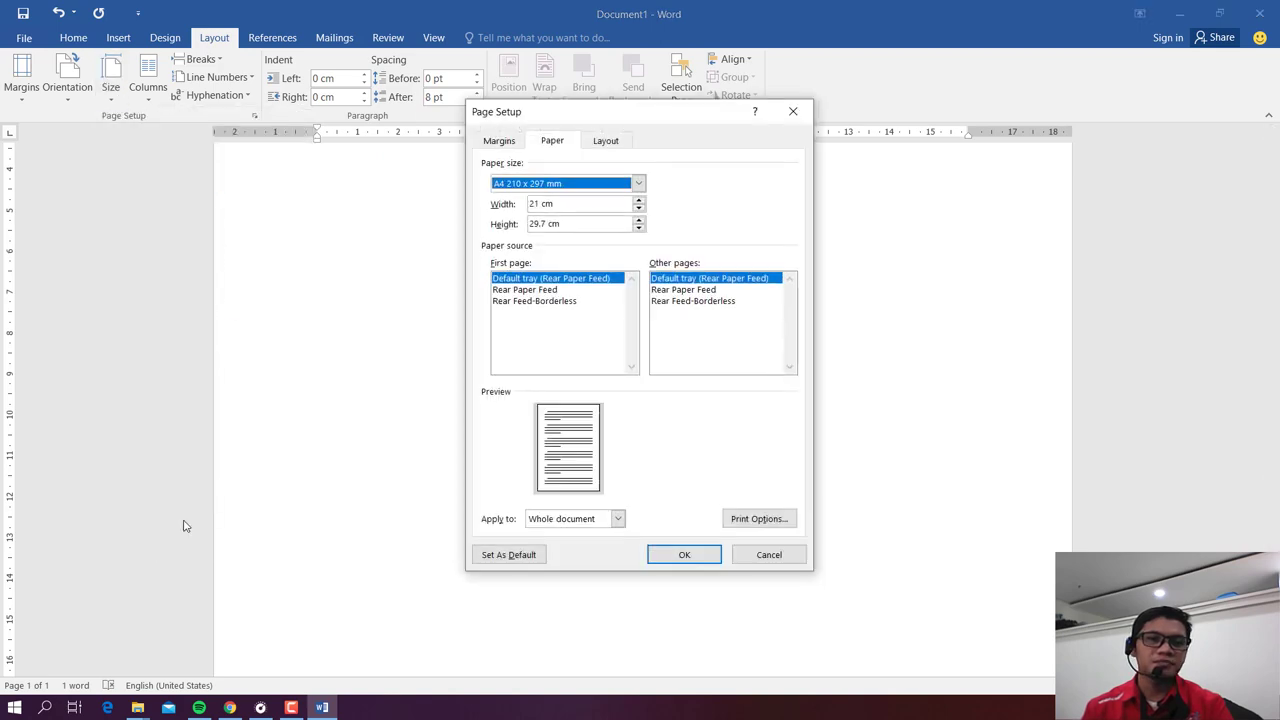
left_click(776, 560)
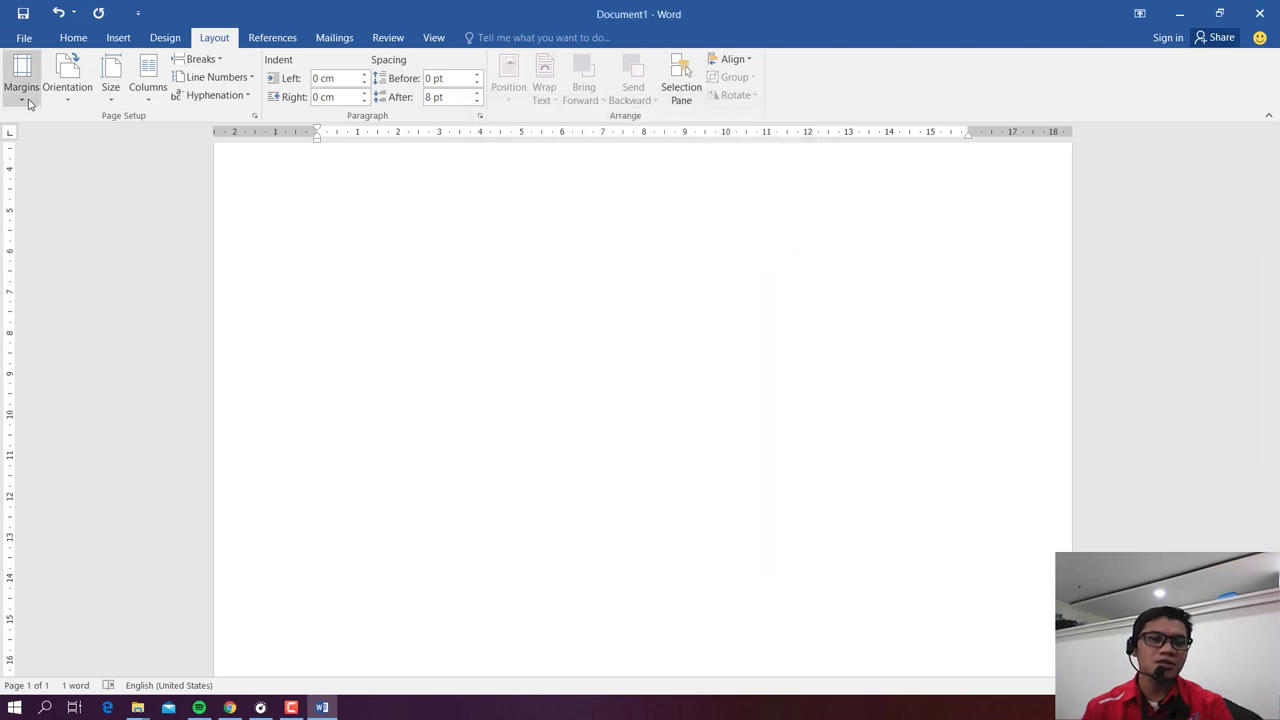
left_click(21, 102)
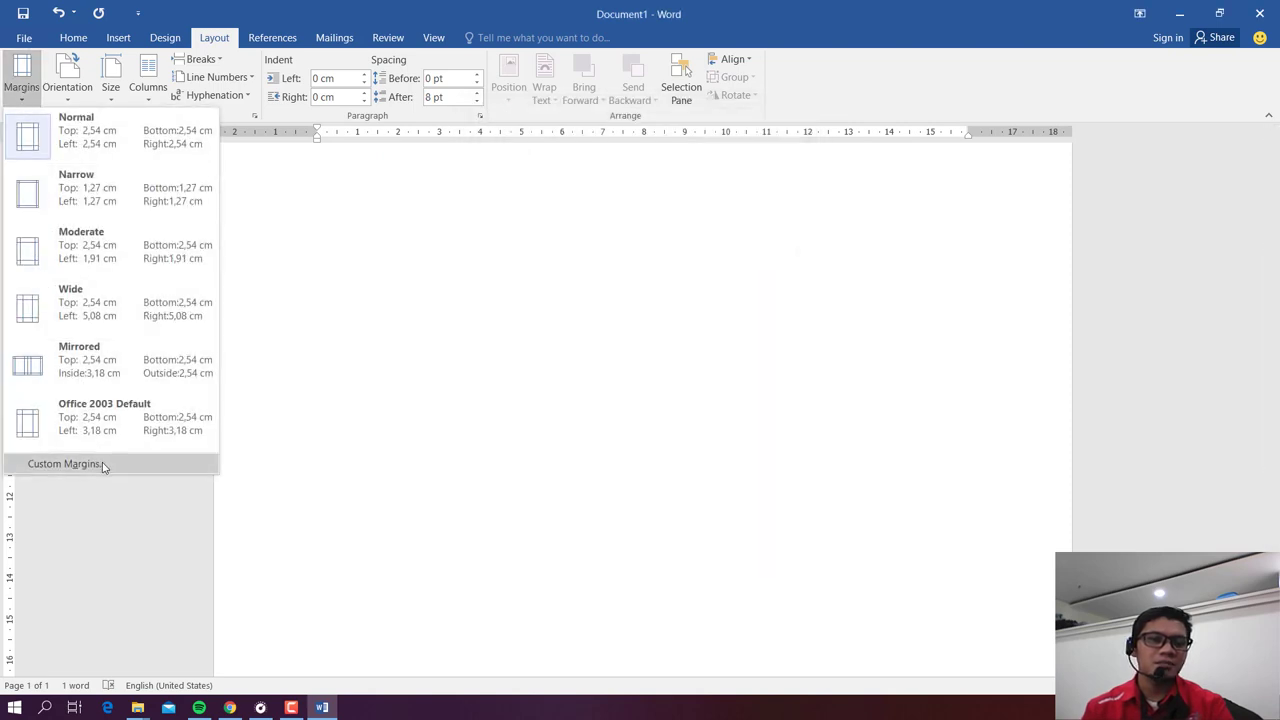
left_click(64, 464)
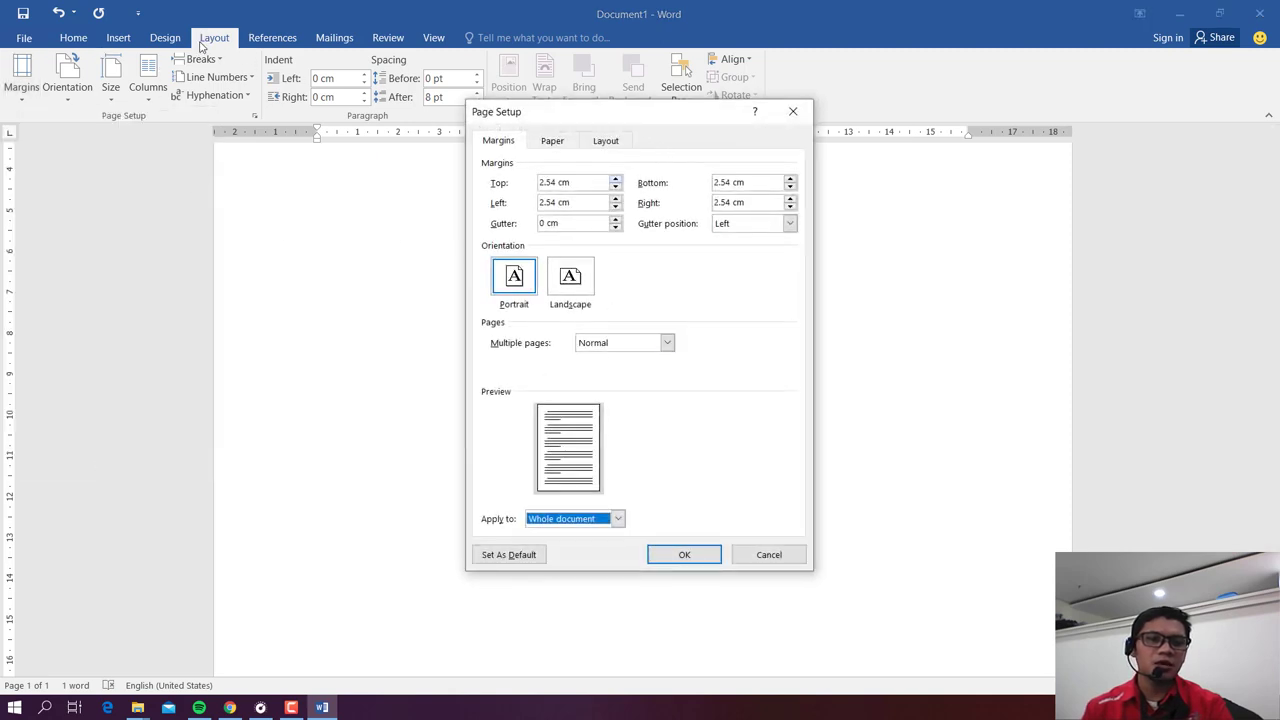
left_click_drag(569, 120, 598, 153)
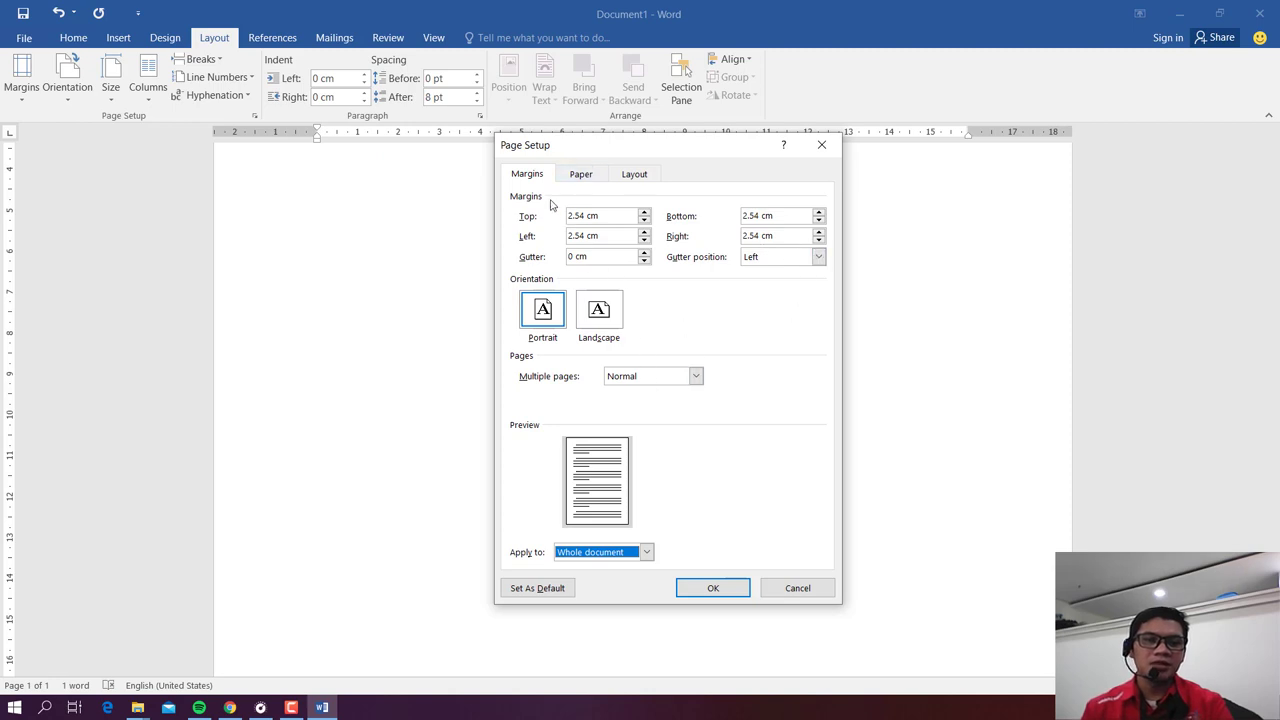
left_click(617, 213)
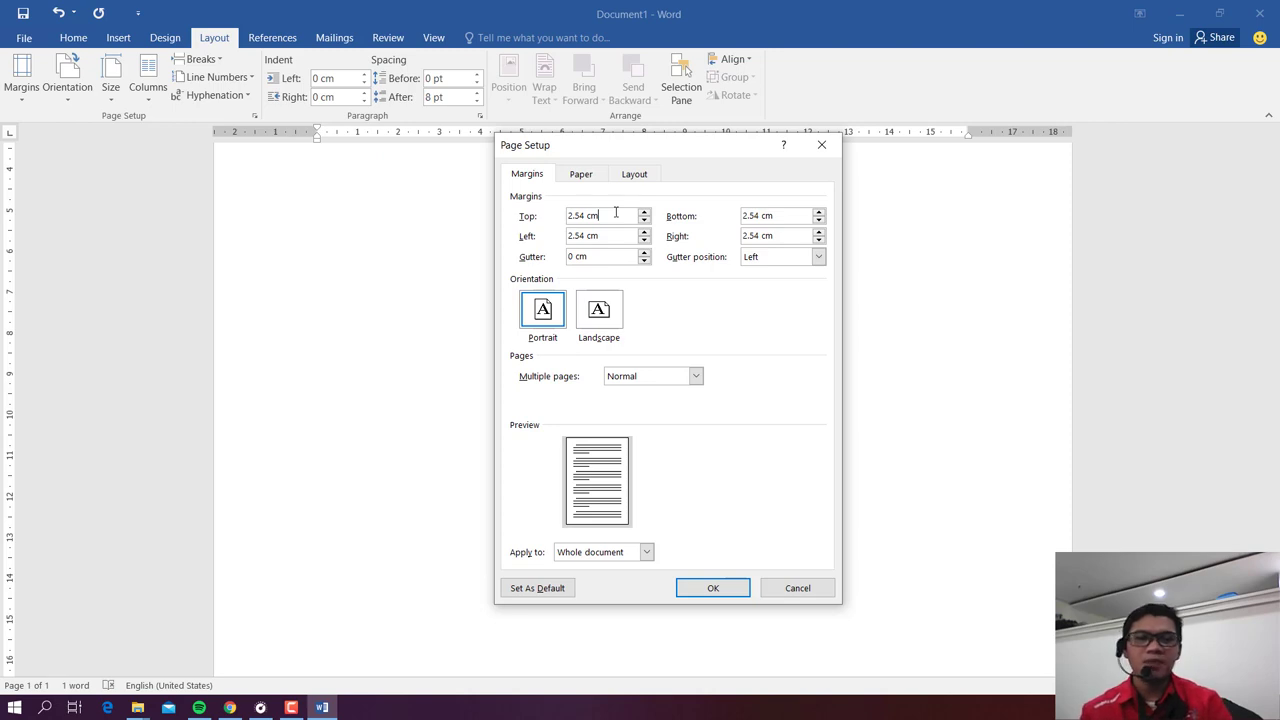
Step: Set margins to Top 3 cm, Left 4 cm, Bottom 3 cm and Right 3 cm
key("Tab")
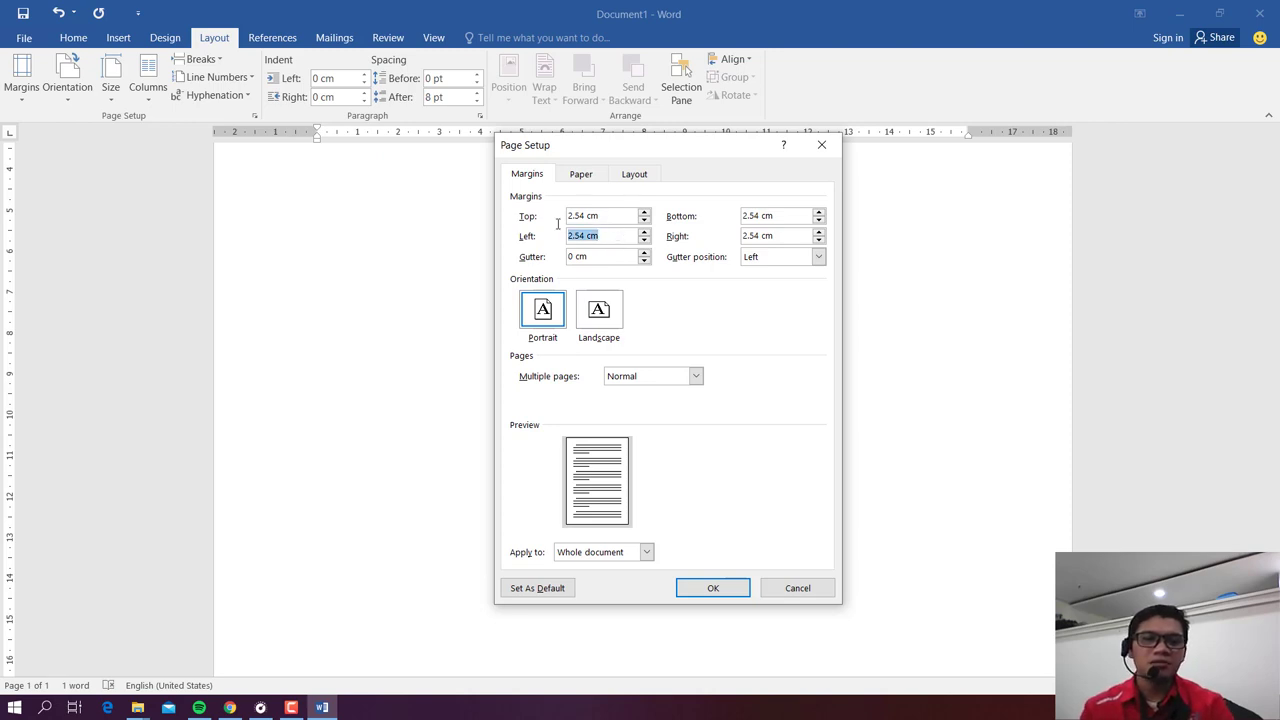
type("4")
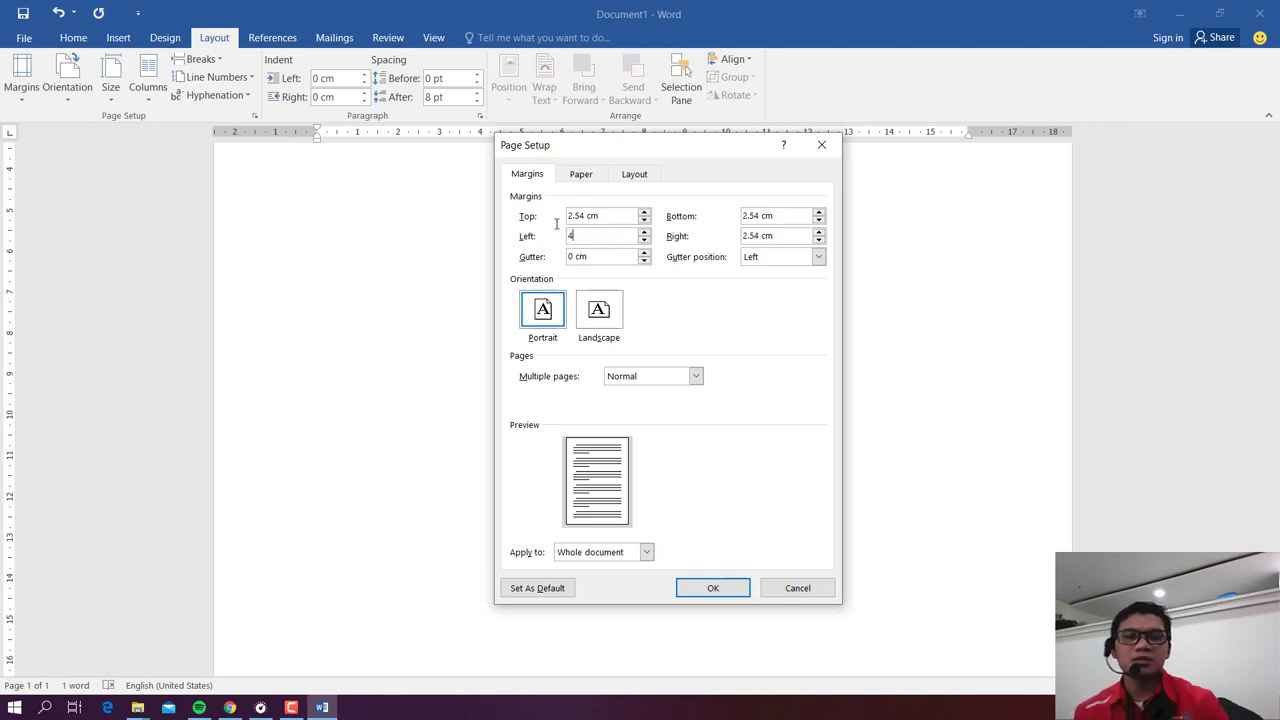
left_click(621, 214)
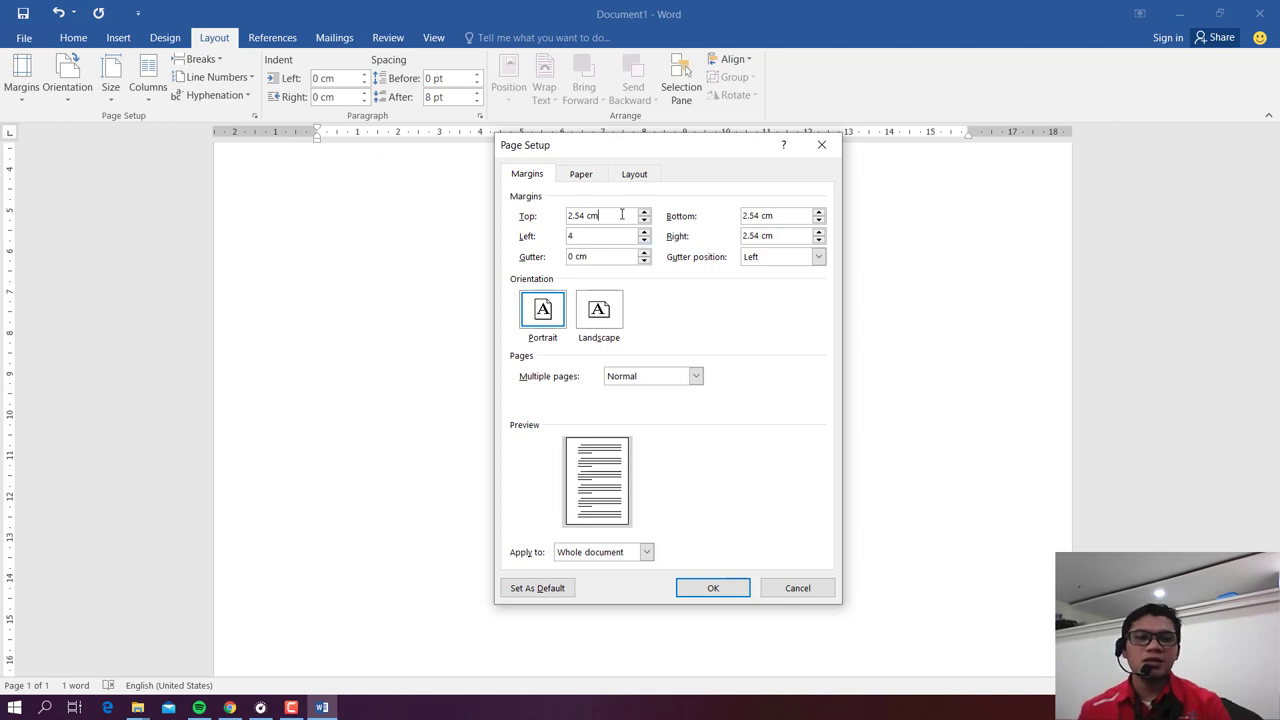
left_click_drag(621, 214, 547, 214)
type("3")
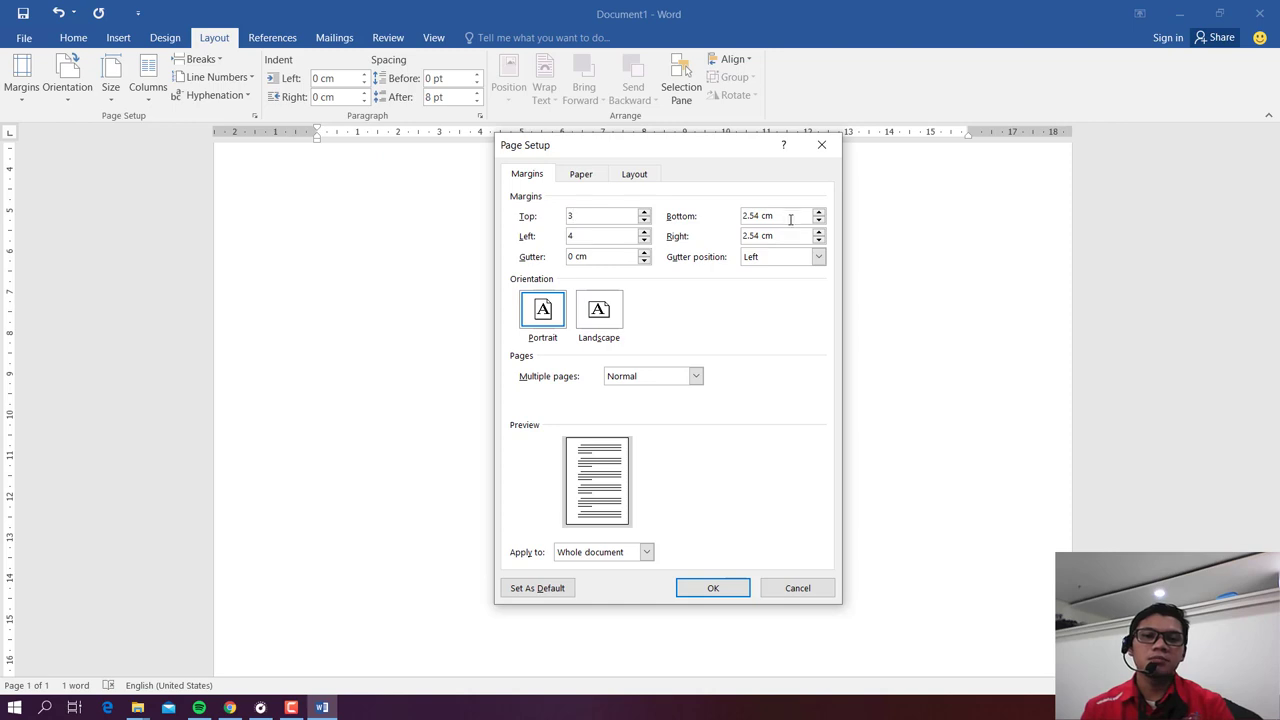
left_click_drag(791, 214, 717, 205)
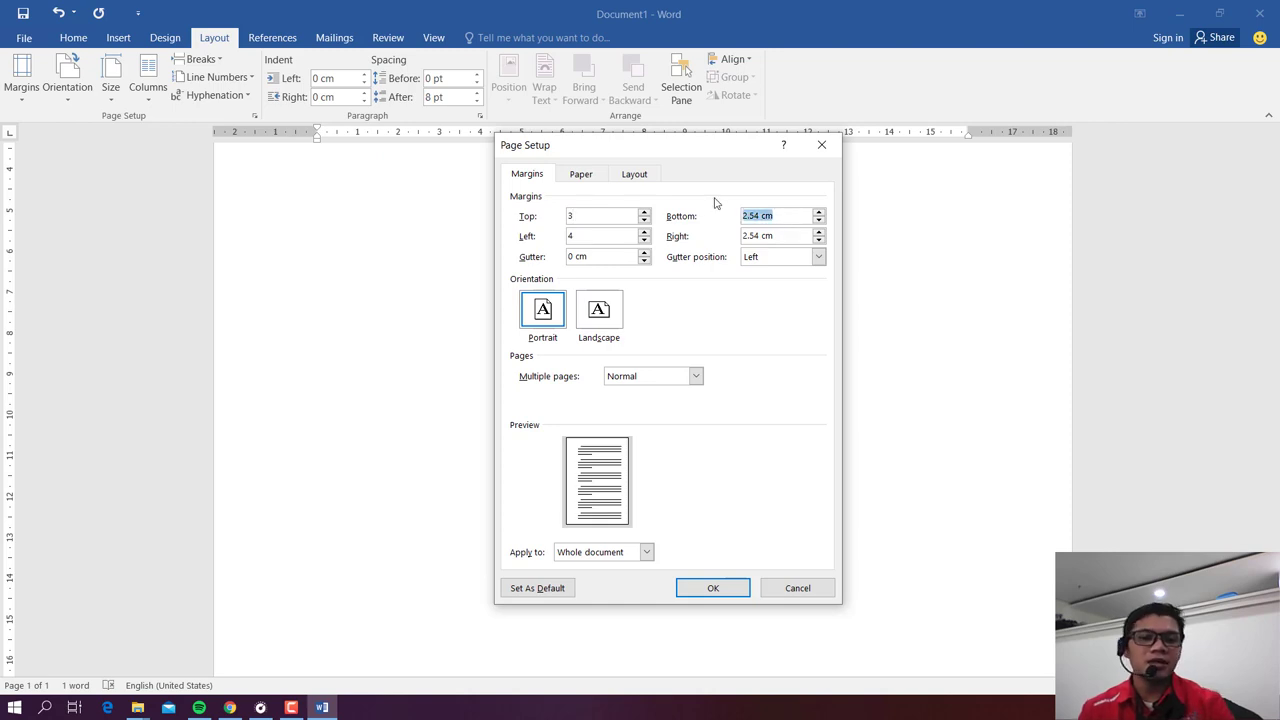
type("3")
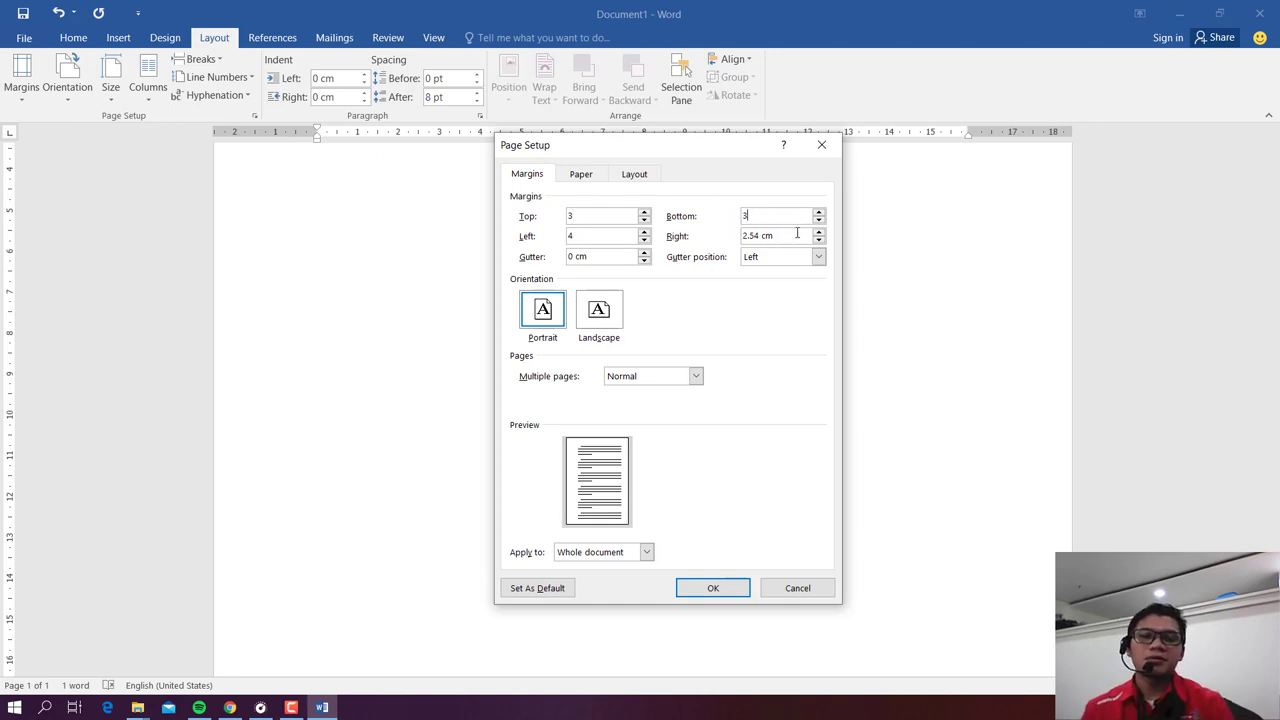
left_click_drag(797, 233, 716, 227)
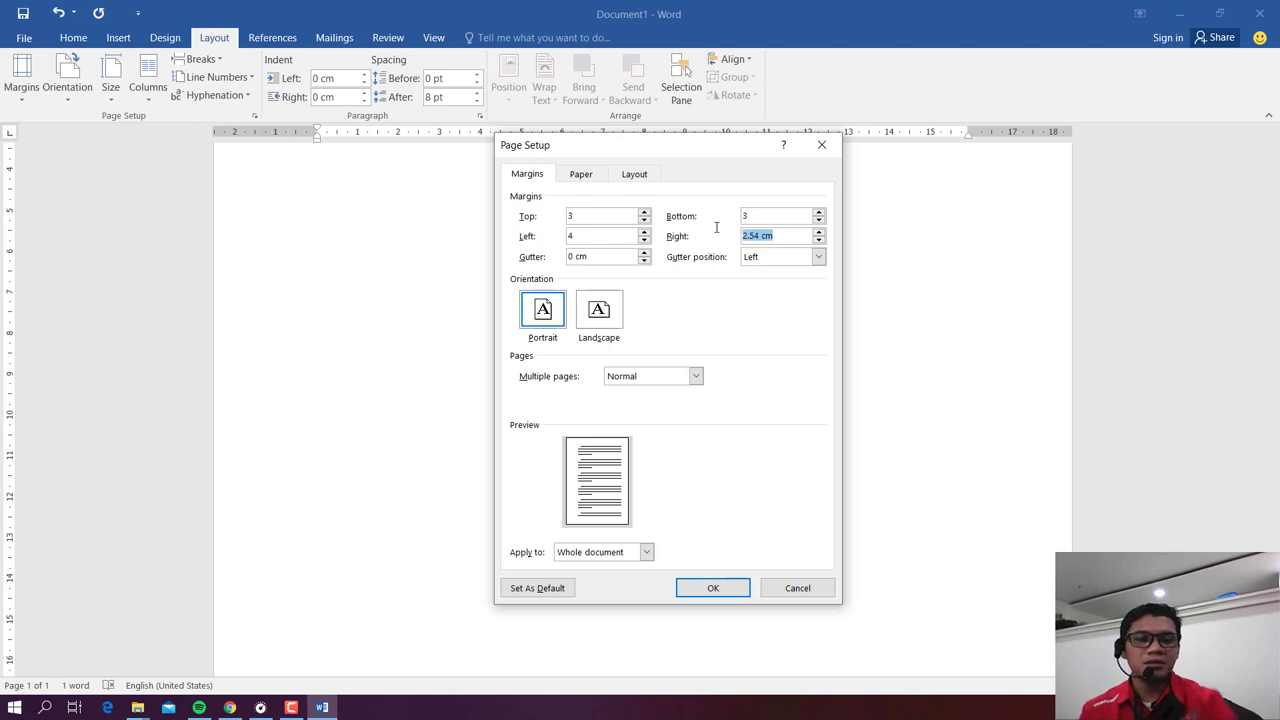
type("3")
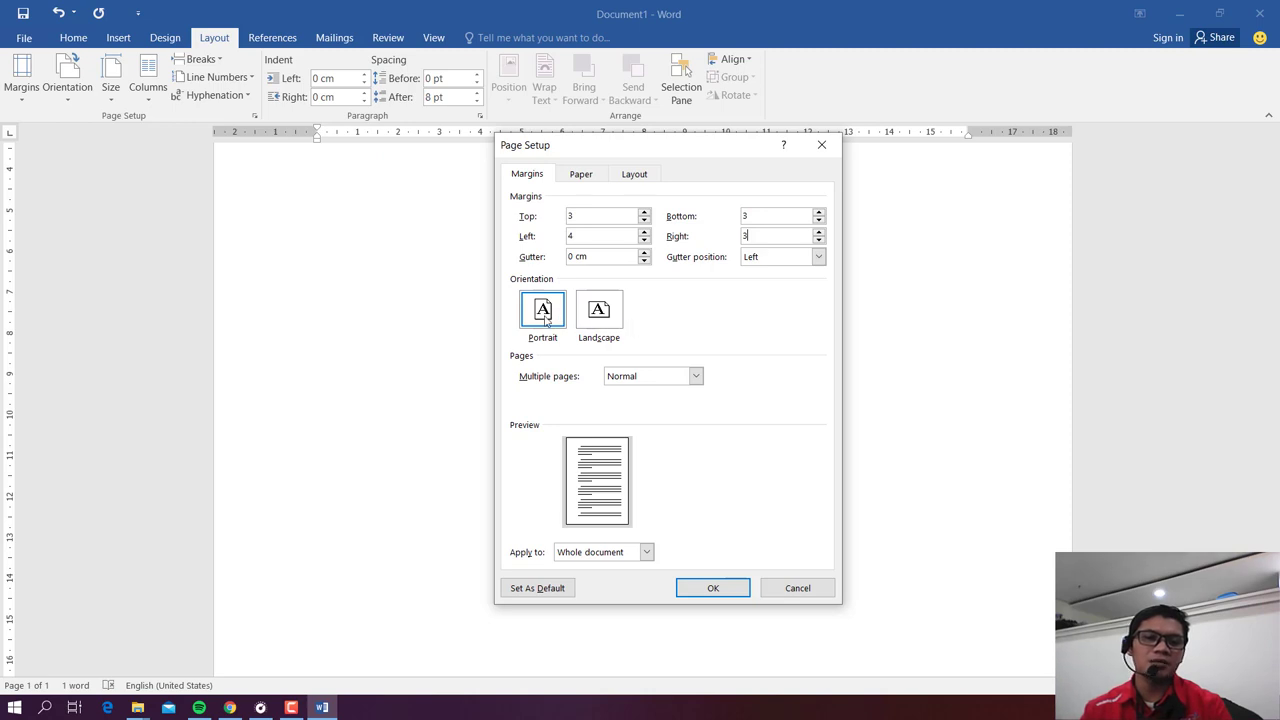
Step: Keep portrait orientation after previewing landscape, with margins applied to the whole document
left_click(590, 312)
left_click(550, 312)
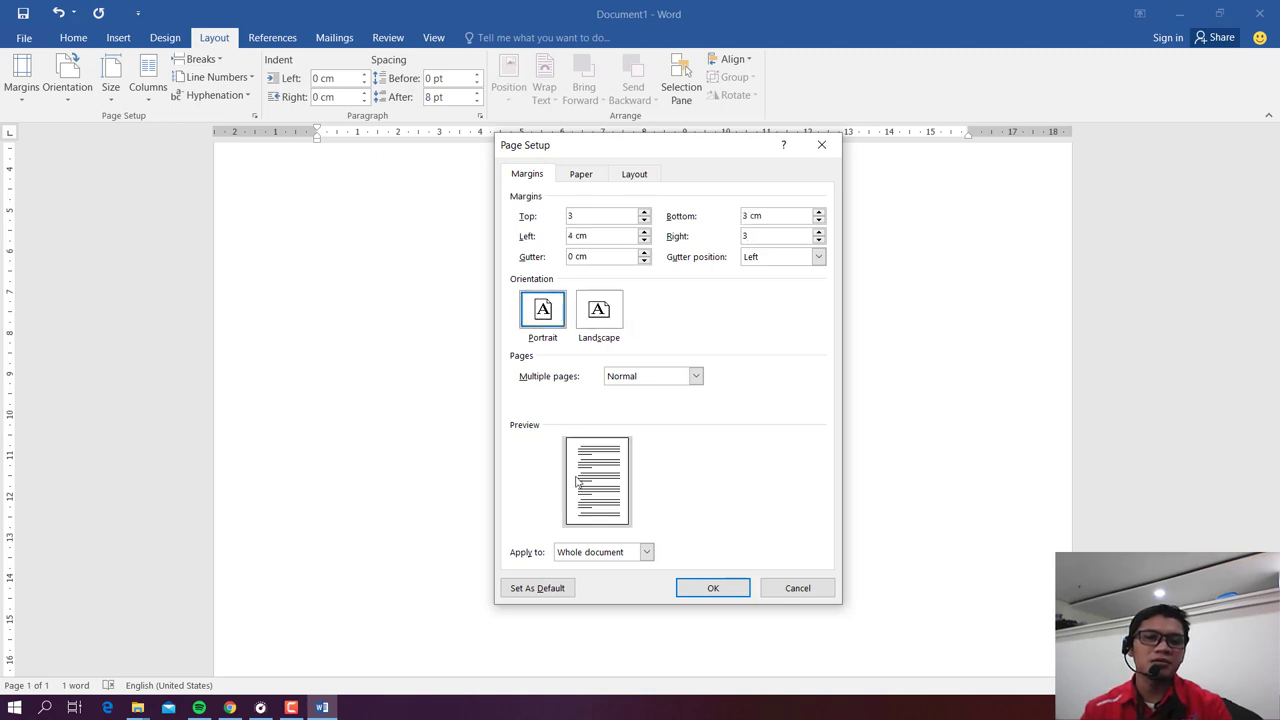
left_click(609, 322)
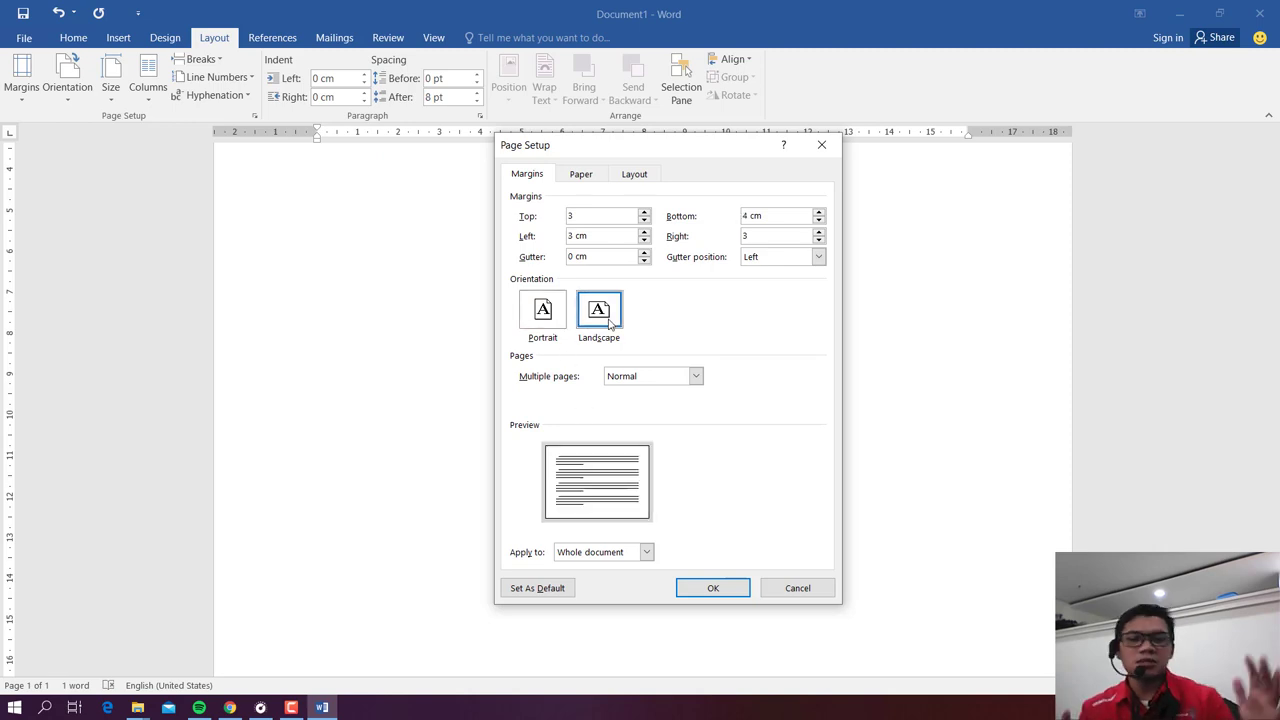
left_click(541, 308)
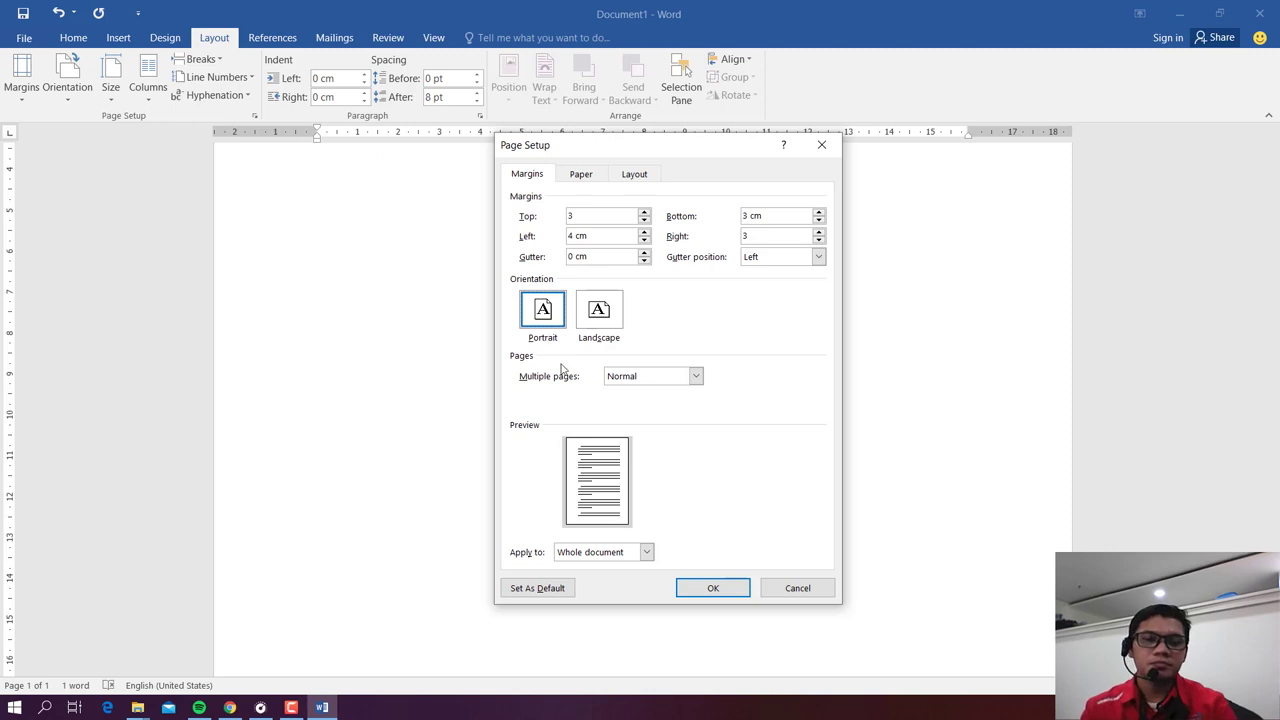
left_click(647, 553)
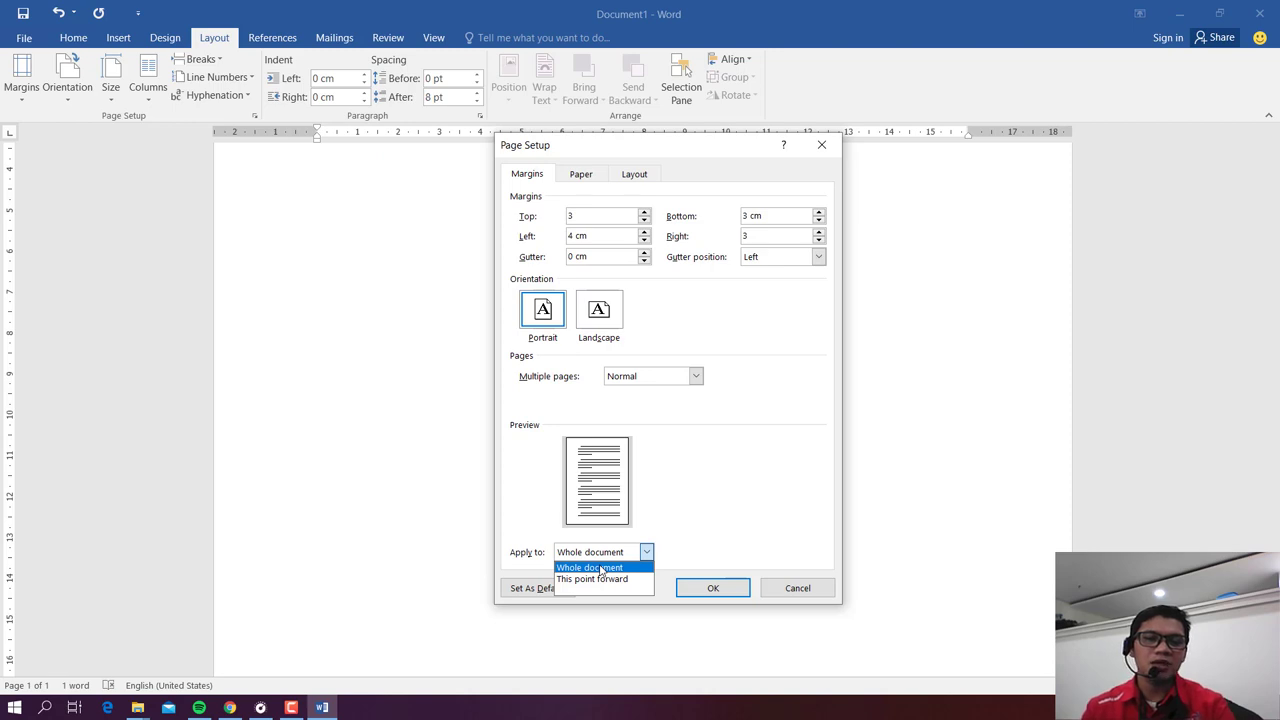
left_click(678, 519)
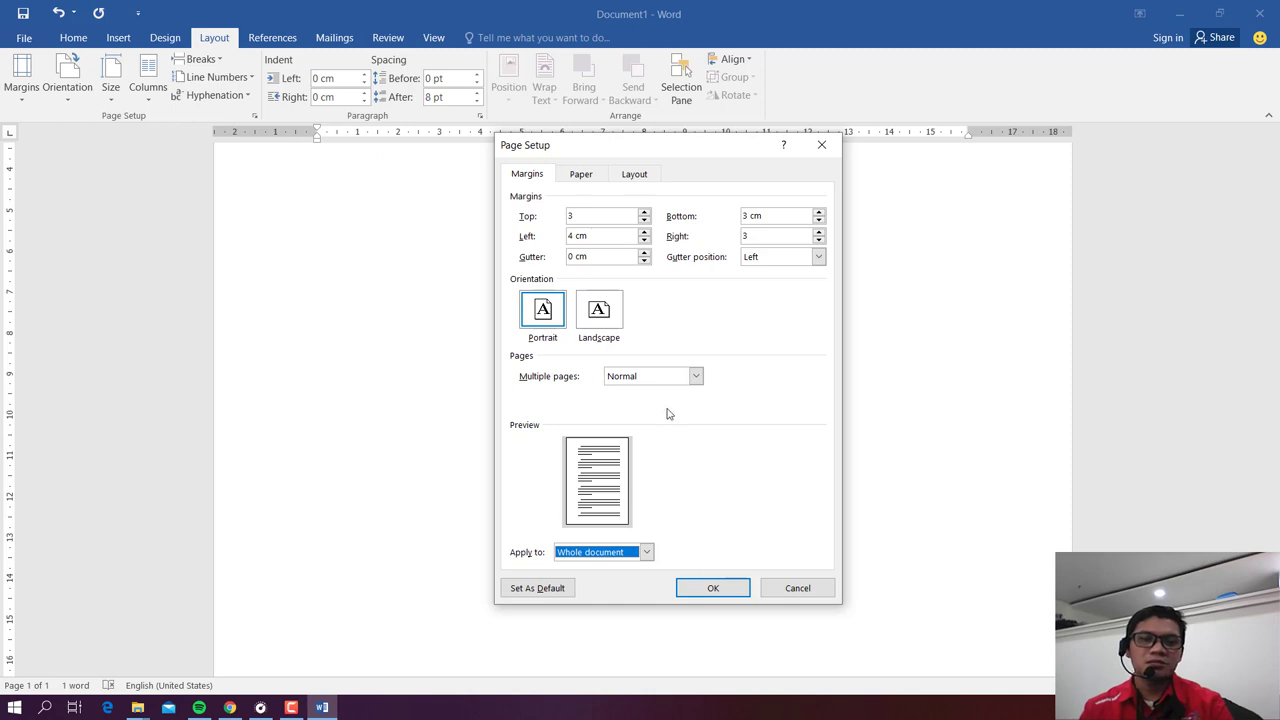
Step: Apply the new margins and scroll the page to check the sample line's 4 cm left margin
left_click(724, 597)
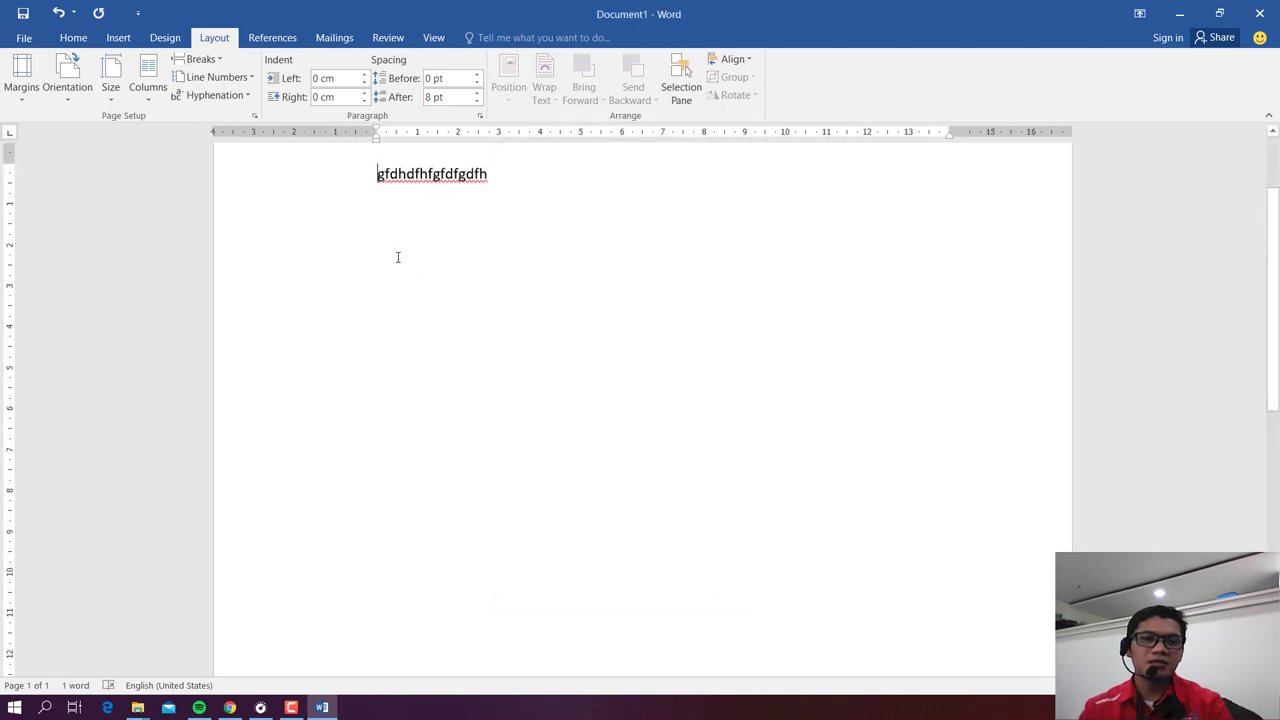
scroll(330, 256, "up", 2)
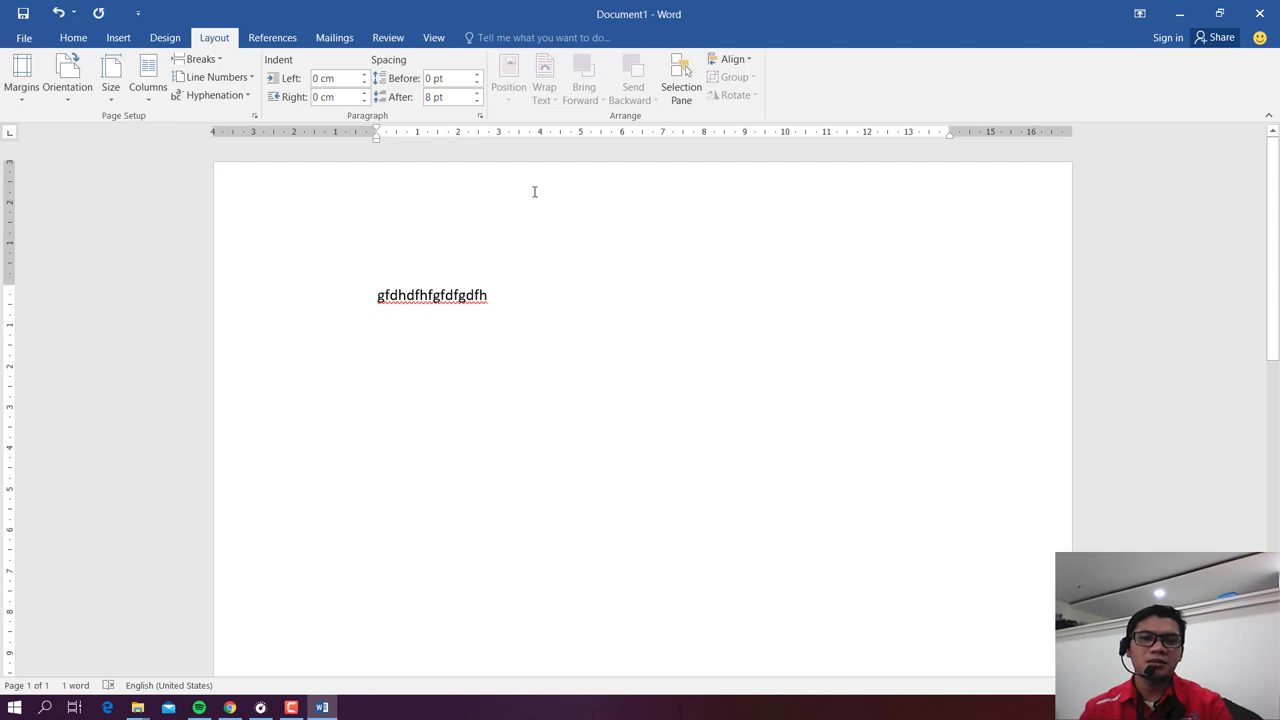
scroll(955, 285, "down", 5)
scroll(977, 357, "down", 3)
scroll(1023, 348, "down", 3)
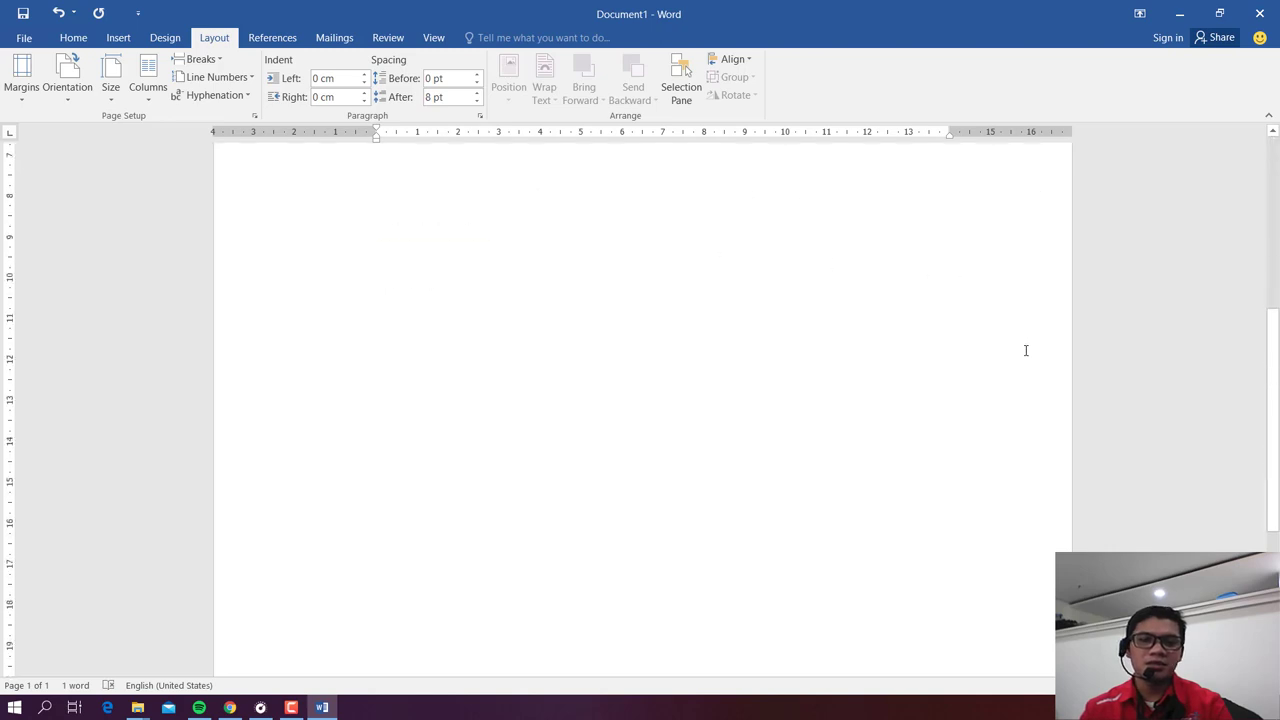
scroll(767, 515, "down", 3)
scroll(600, 540, "up", 3)
scroll(630, 537, "up", 10)
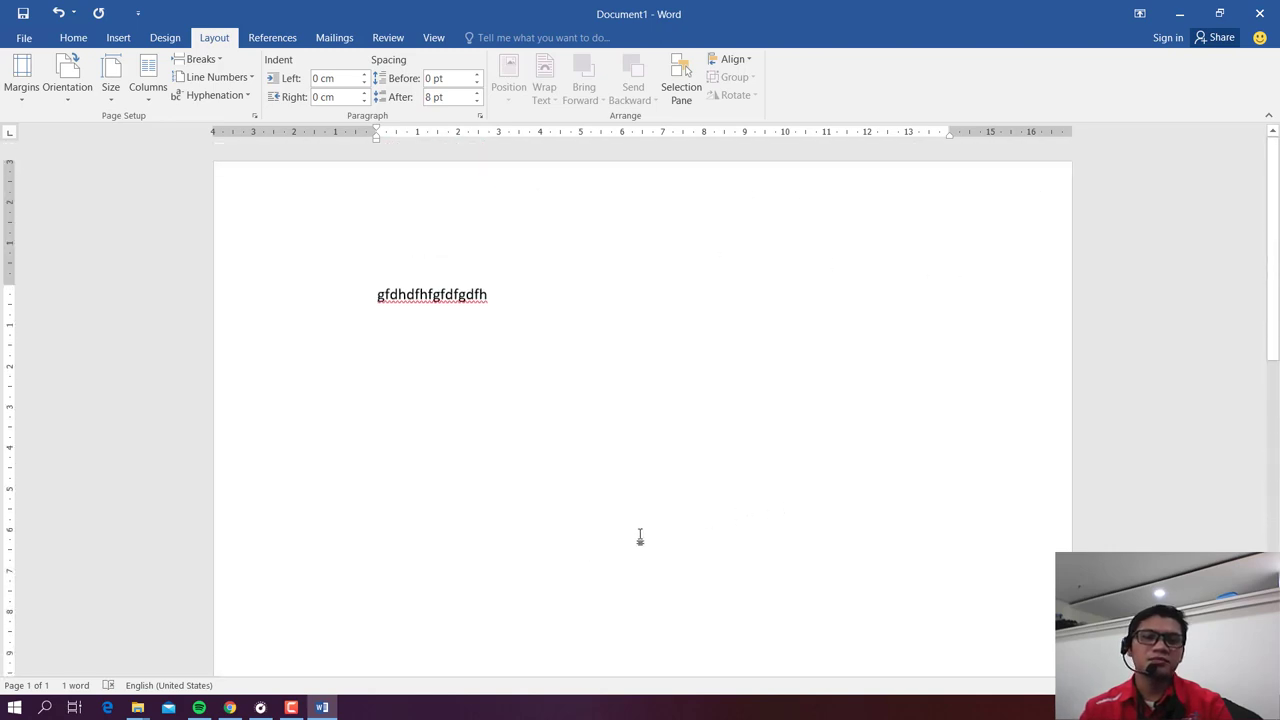
left_click_drag(530, 297, 381, 284)
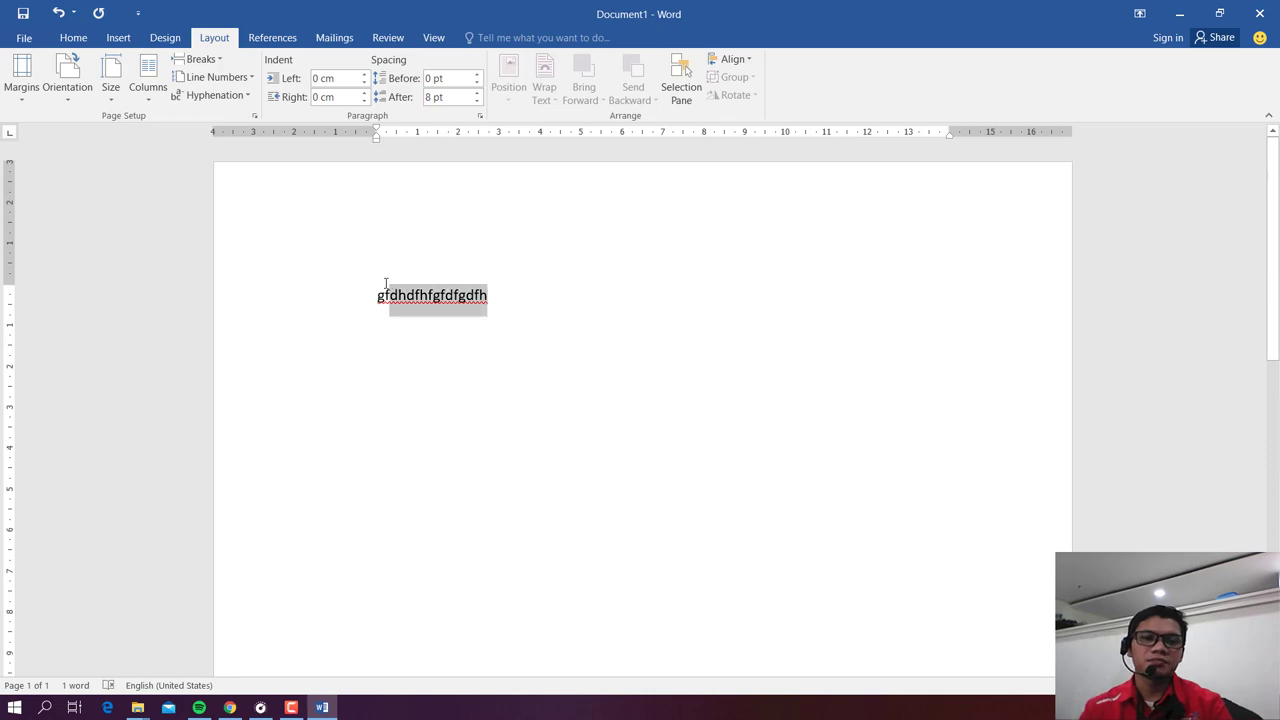
key("Right")
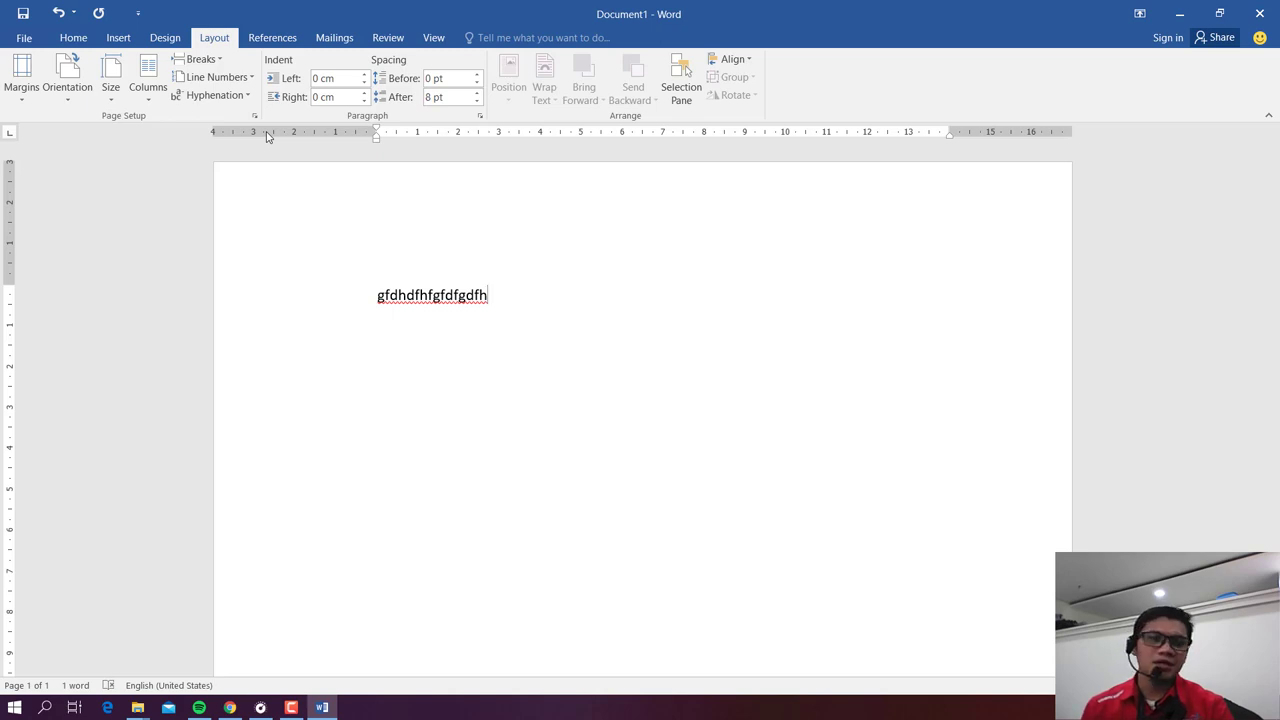
Step: Glance at the Size and Margins lists unchanged, then reopen Page Setup to review the 3/4 cm margins
left_click(111, 88)
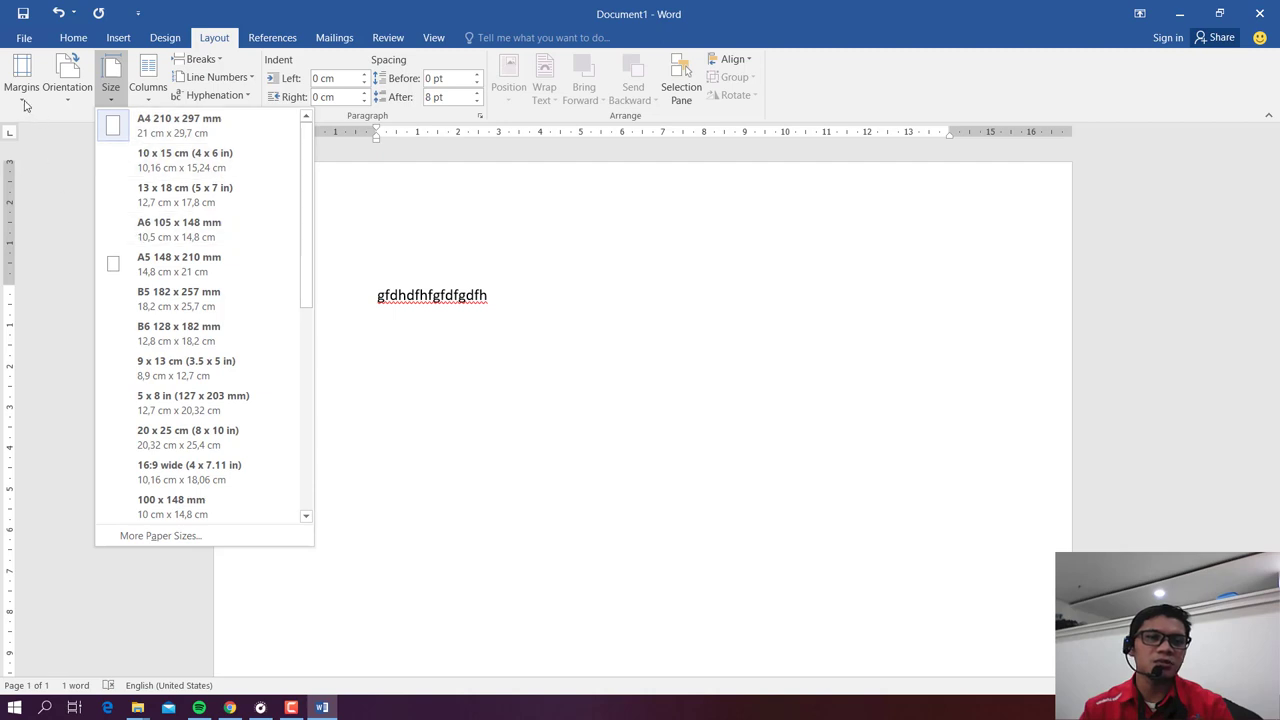
left_click(58, 146)
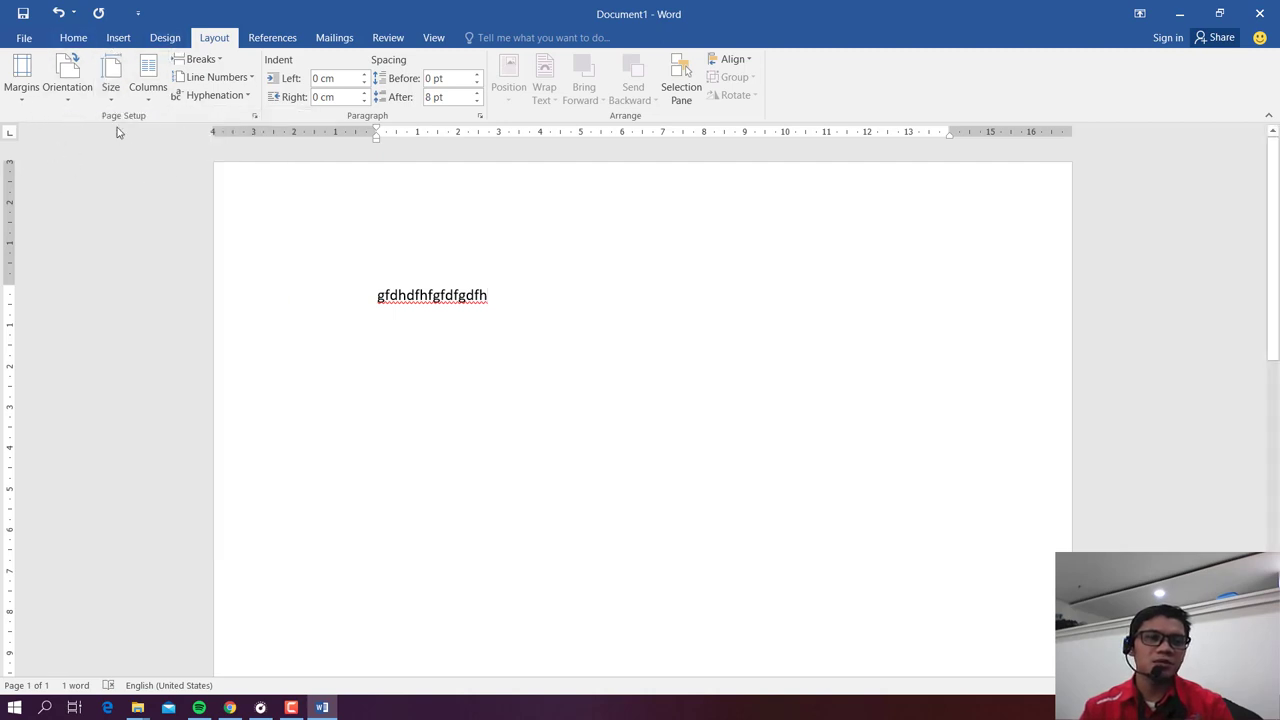
left_click(22, 90)
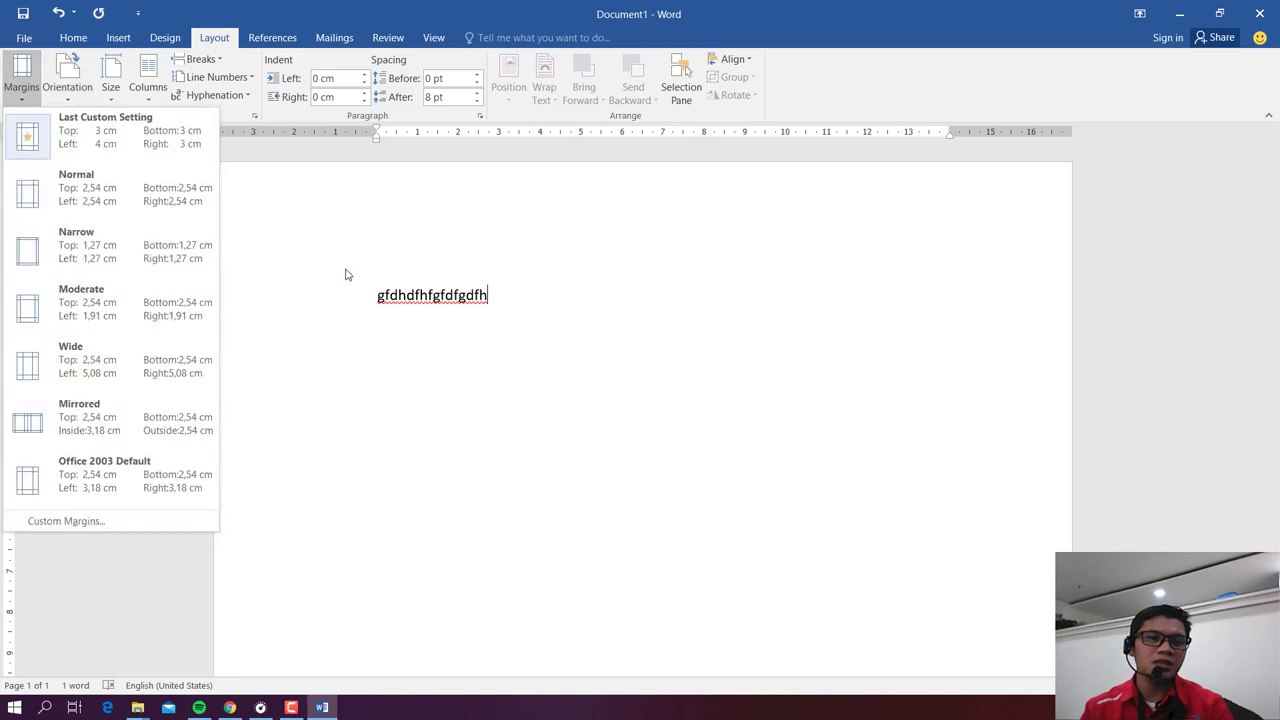
left_click(393, 150)
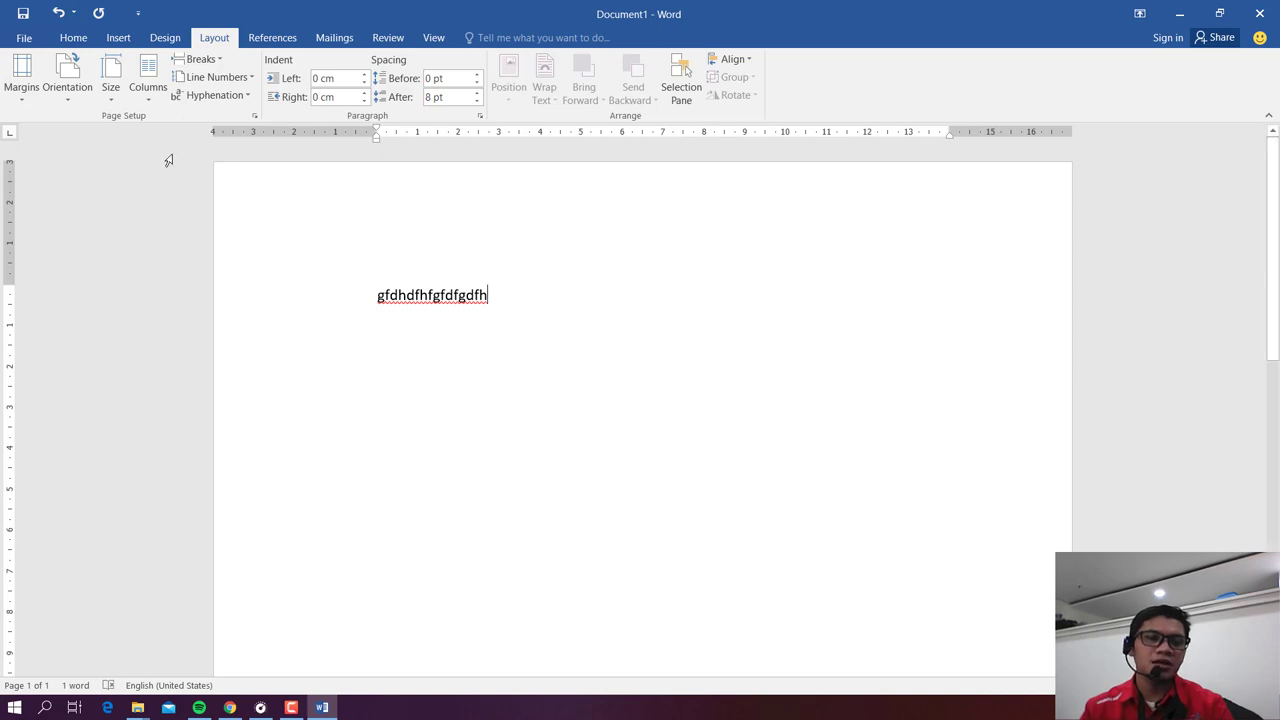
double_click(169, 161)
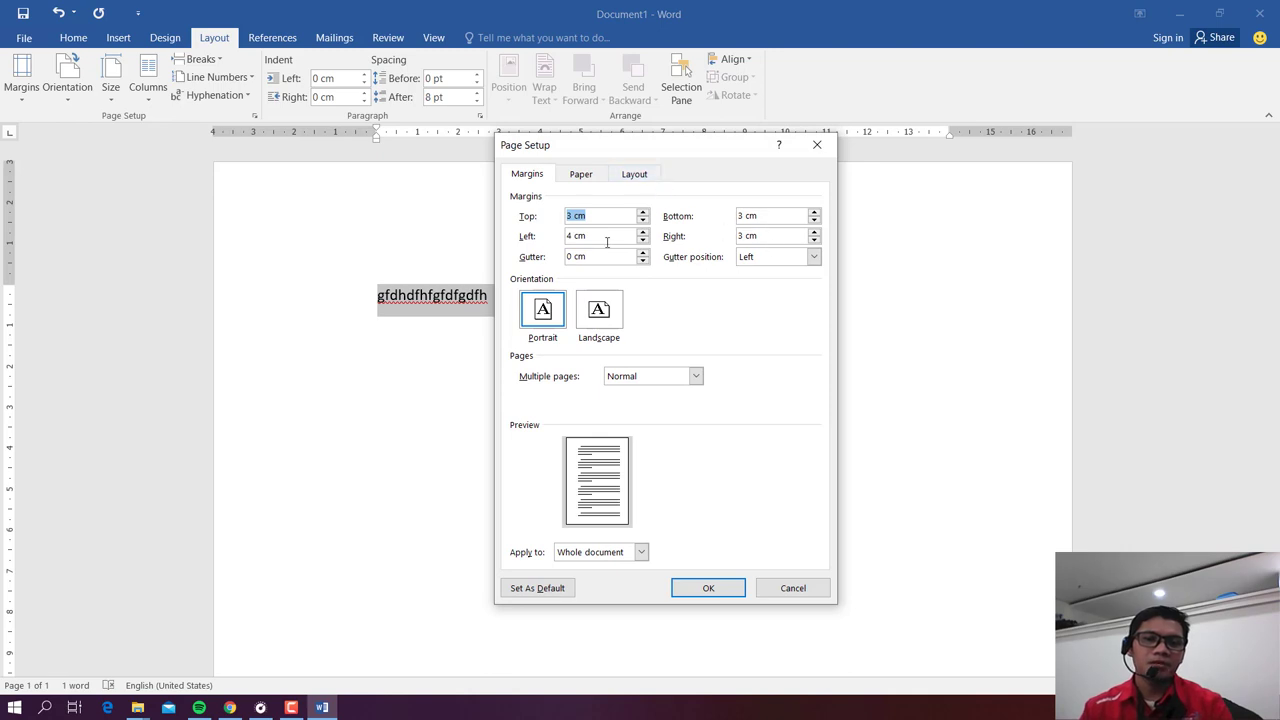
Step: In the Paper tab, browse the paper size list and keep A4
left_click(585, 177)
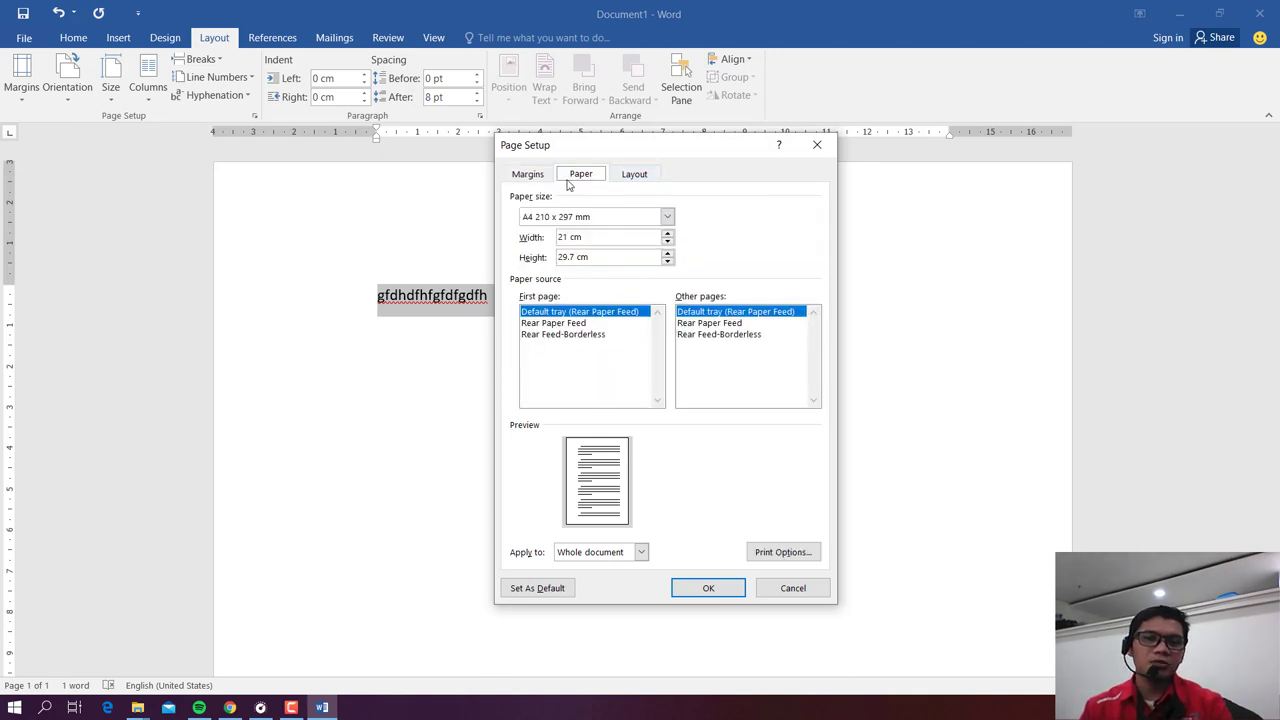
left_click(667, 217)
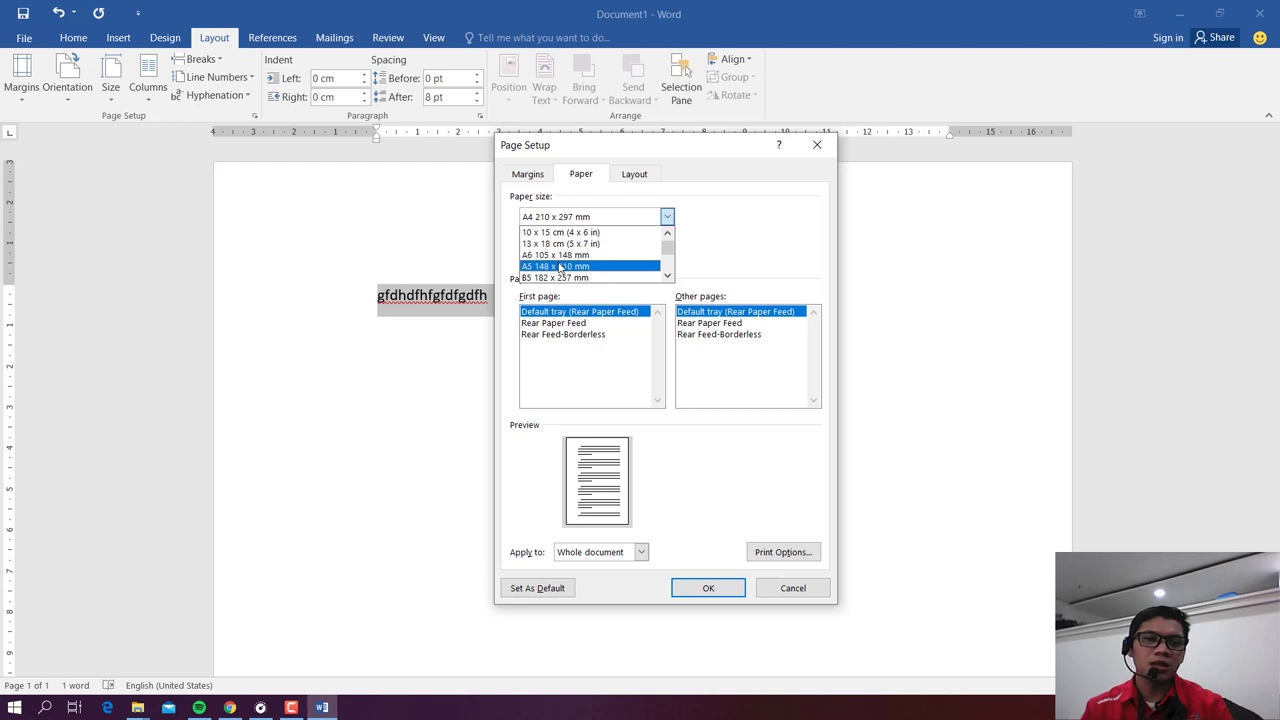
scroll(560, 266, "down", 1)
scroll(560, 266, "up", 1)
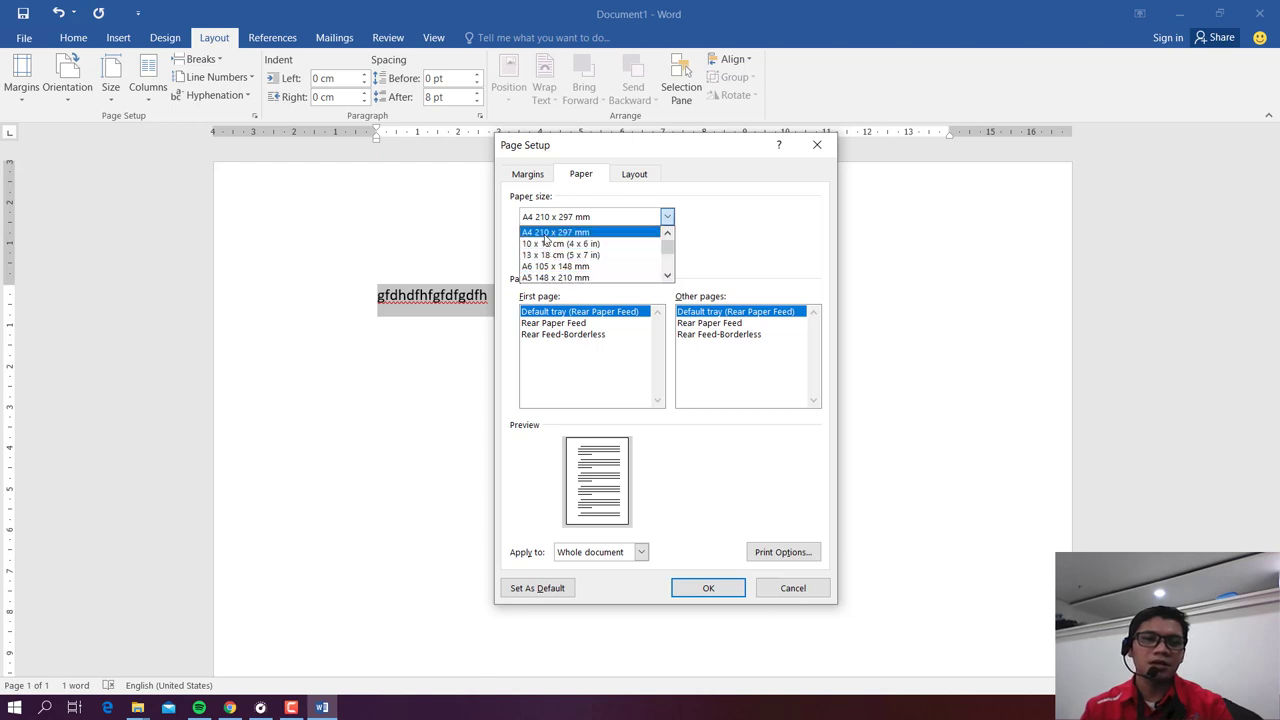
left_click(545, 236)
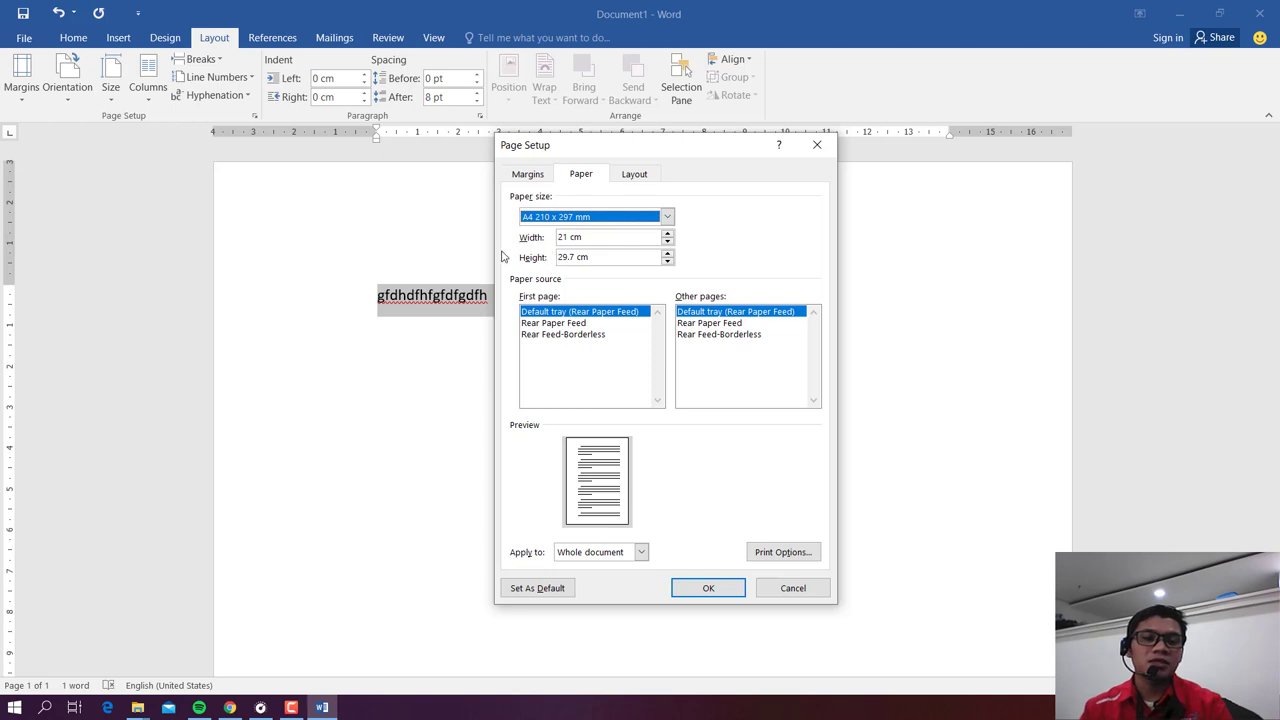
Step: Enter a custom paper width of 20 cm and height of 30 cm
left_click_drag(594, 237, 538, 240)
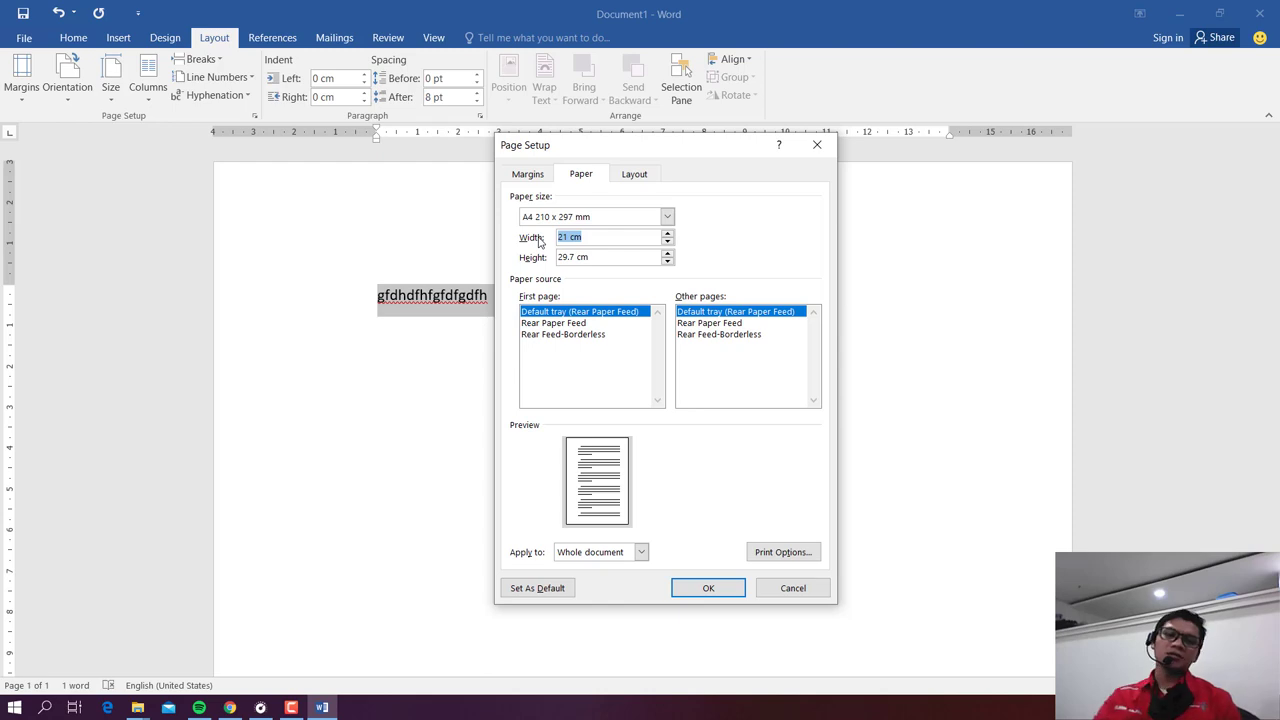
left_click(594, 236)
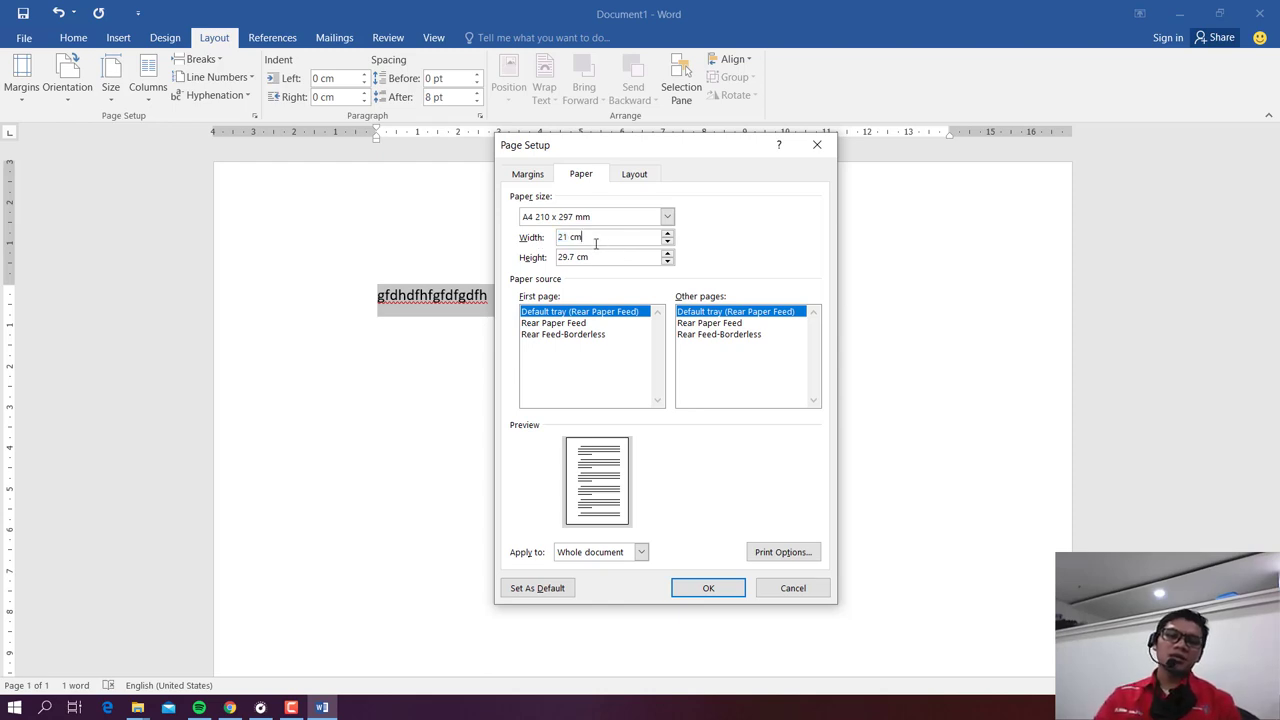
left_click_drag(596, 243, 527, 249)
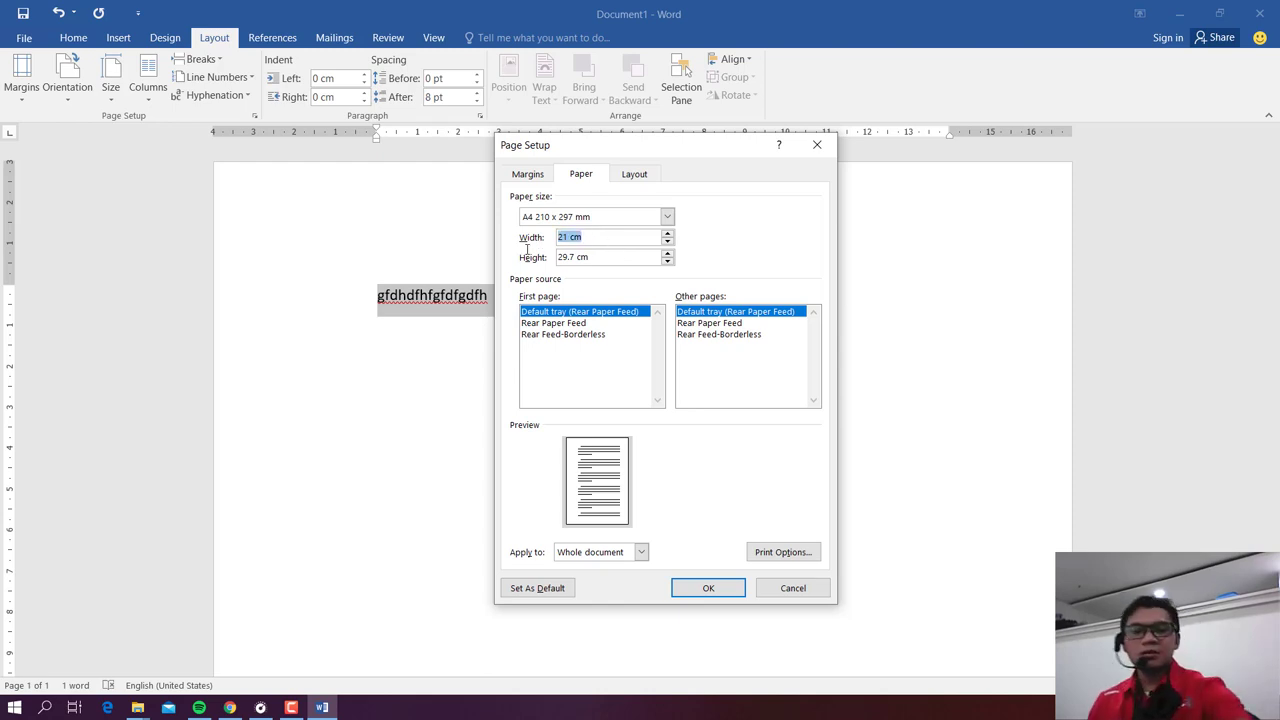
type("20")
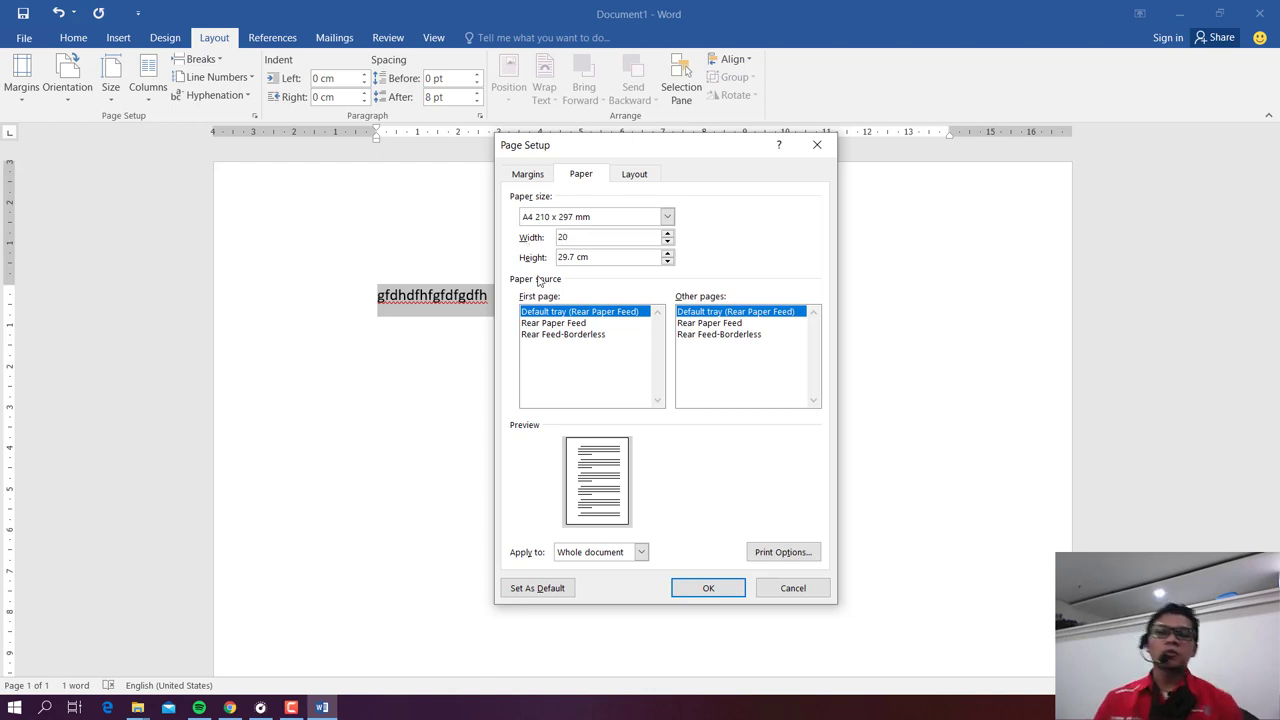
left_click(615, 256)
left_click_drag(616, 254, 535, 252)
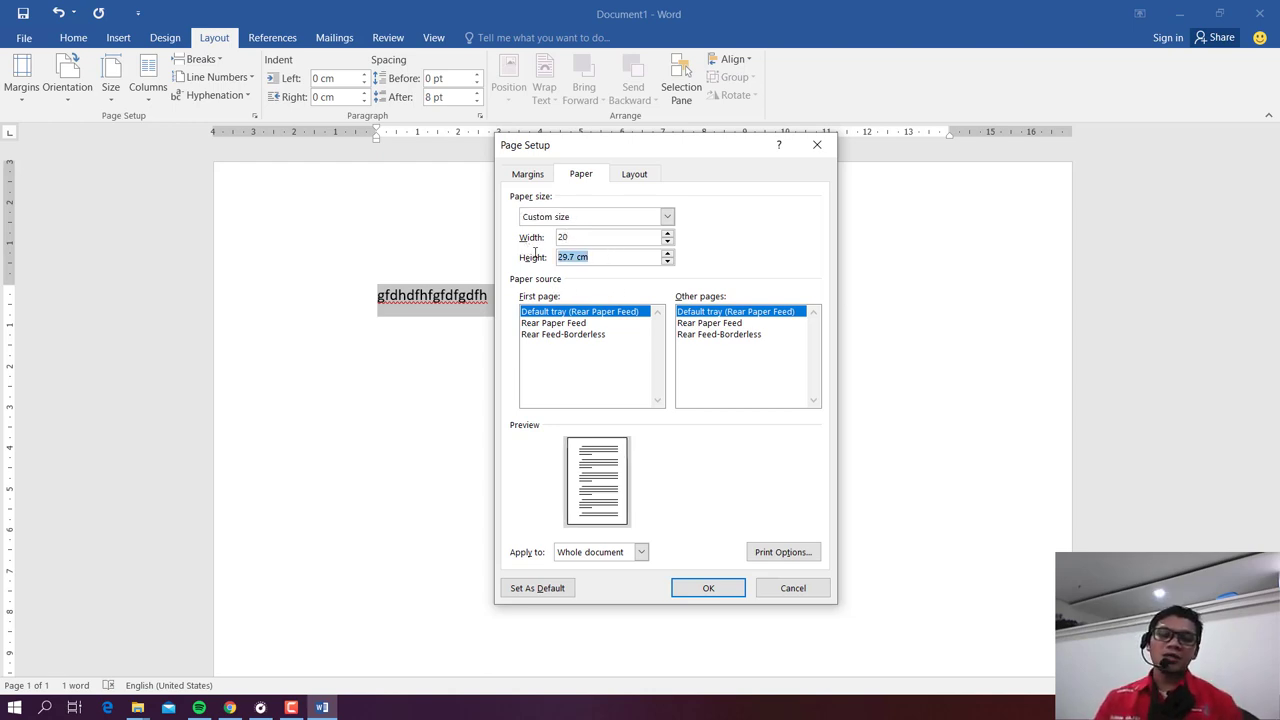
type("3")
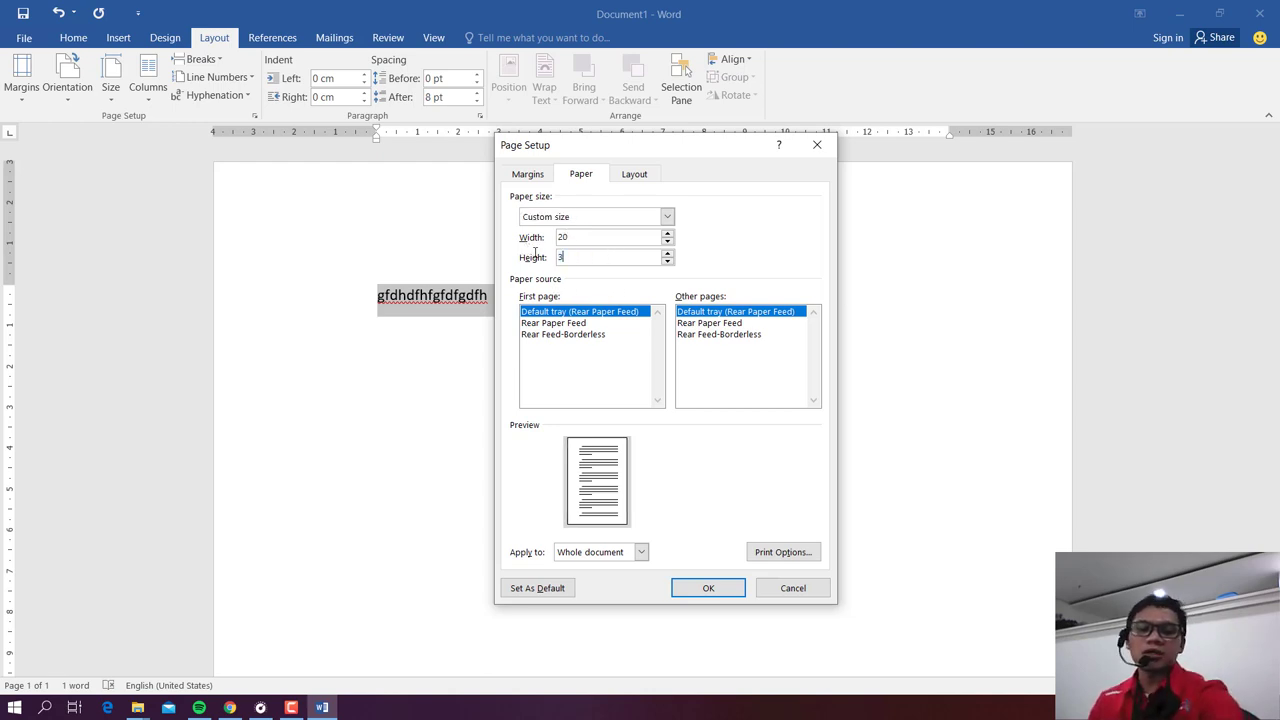
type("0")
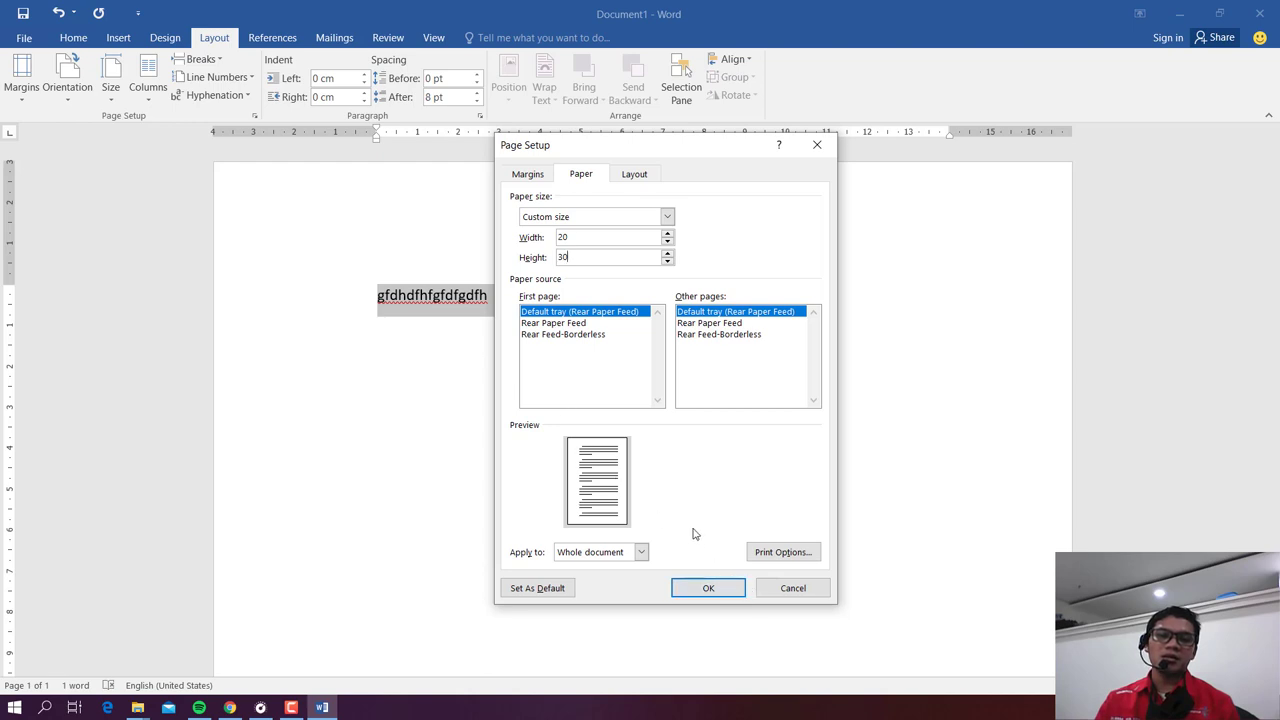
Step: Apply the 20 x 30 cm page size, then undo it back to the original size
left_click(707, 589)
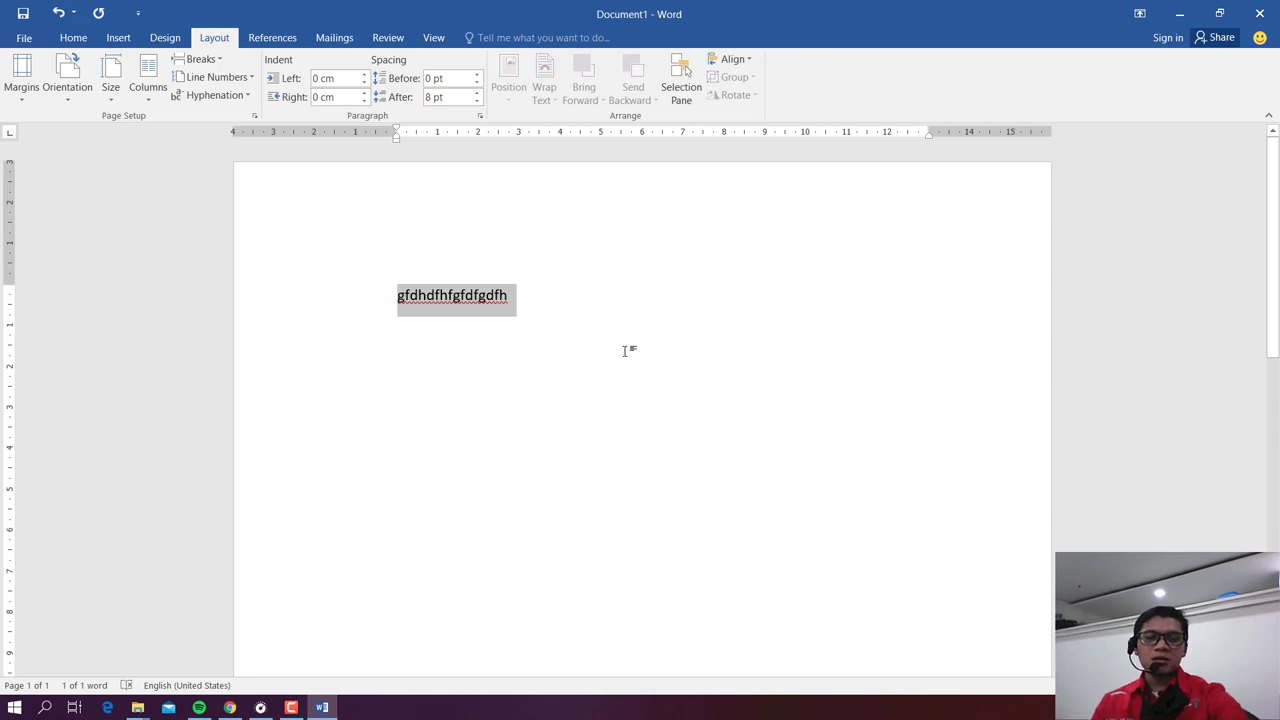
key("ctrl+z")
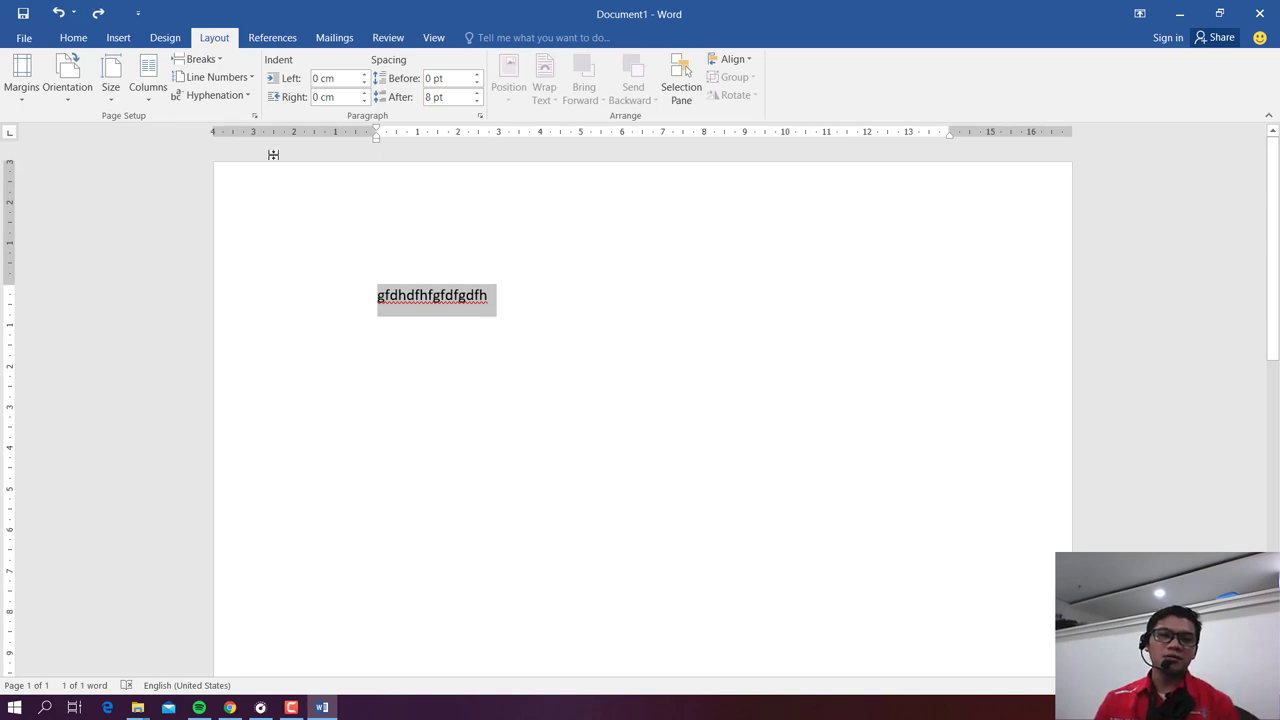
left_click(72, 42)
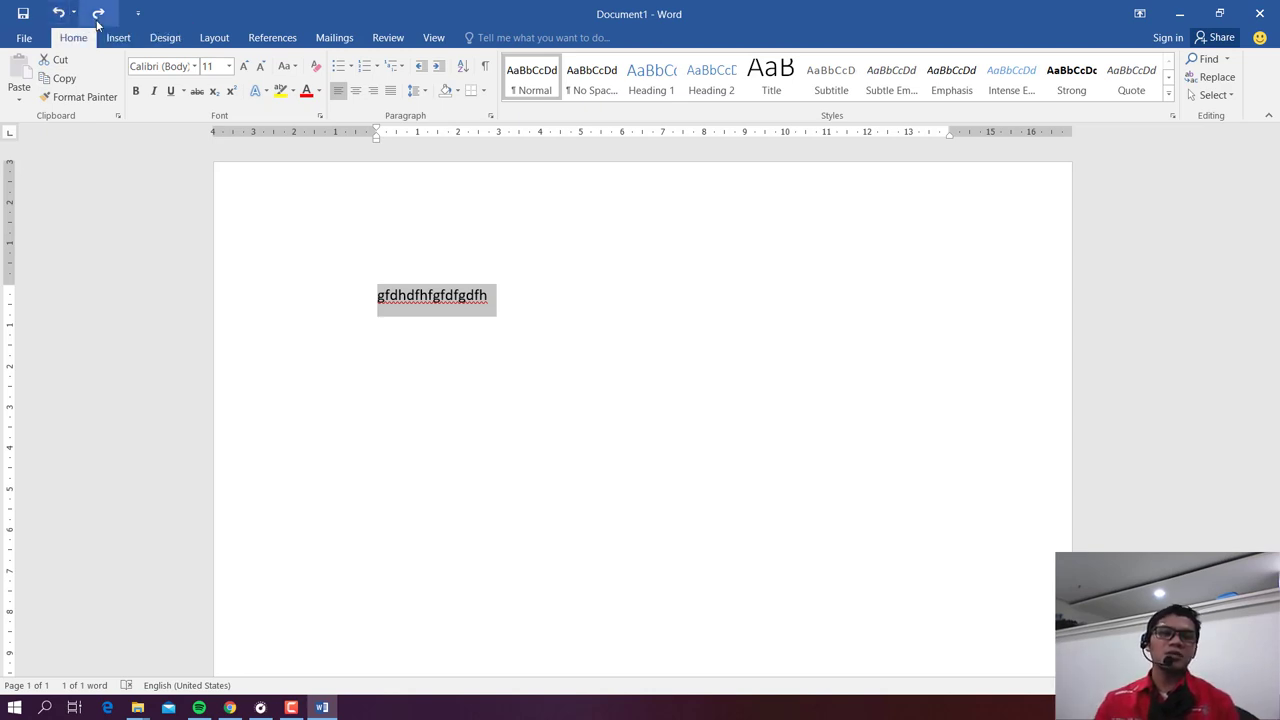
left_click(97, 19)
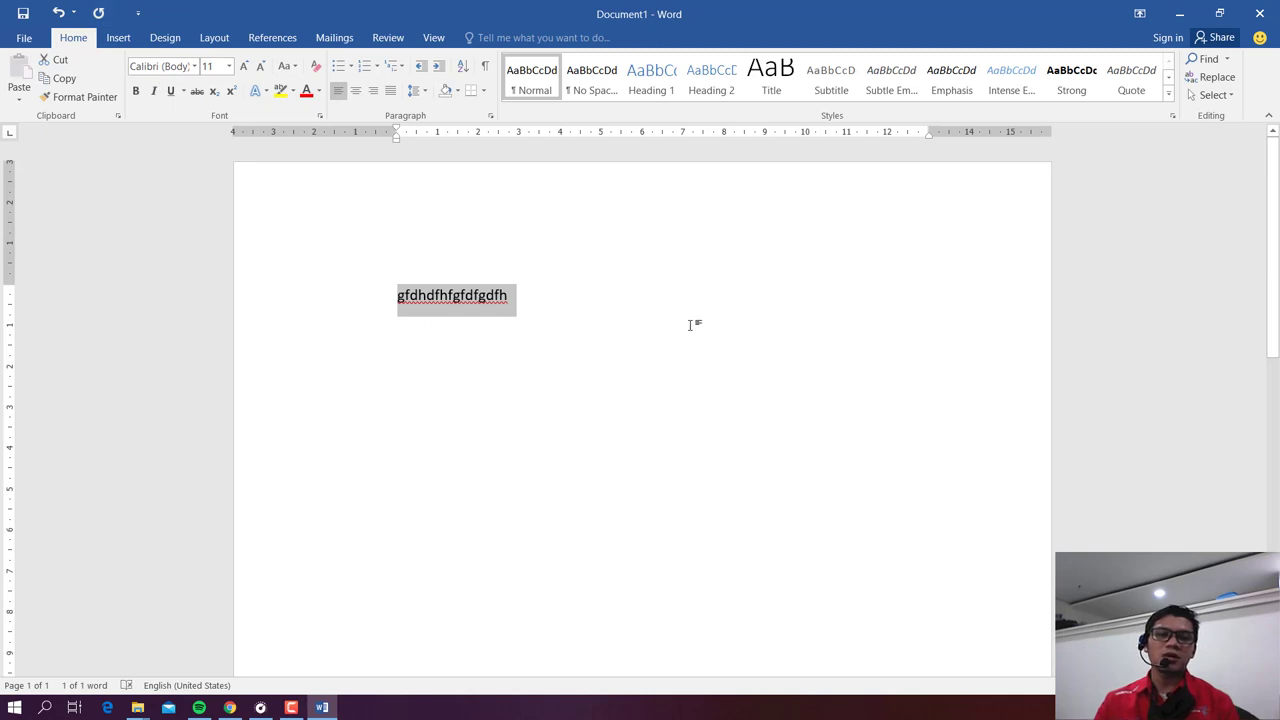
left_click(59, 14)
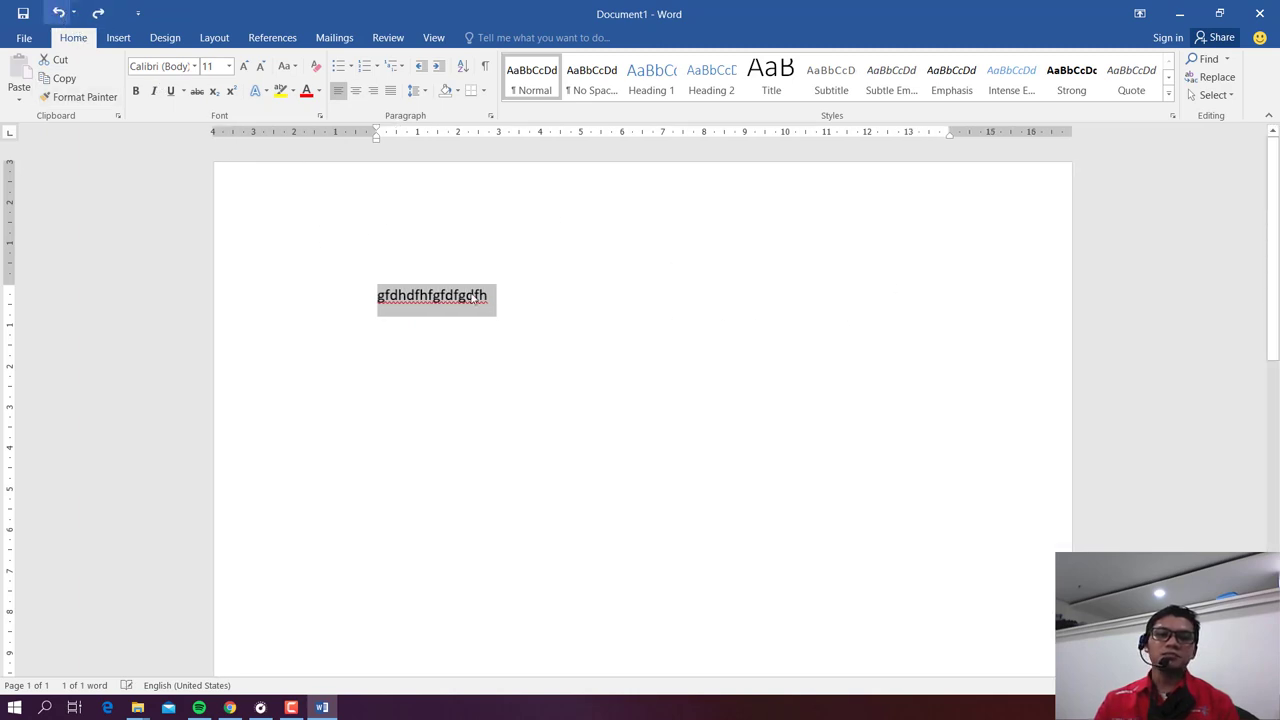
Step: Select the placeholder word gfdhdfhfgfdfgdfh for replacement
scroll(469, 317, "down", 3)
scroll(505, 308, "up", 3)
left_click(505, 308)
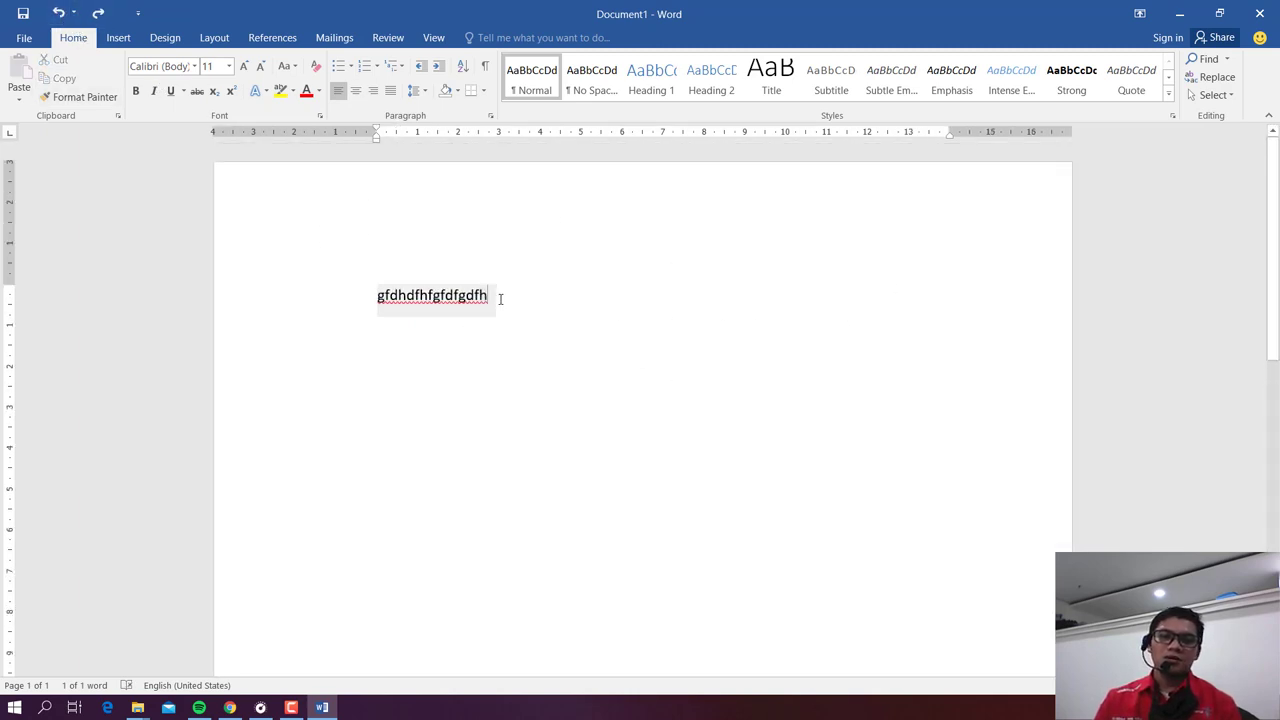
double_click(377, 291)
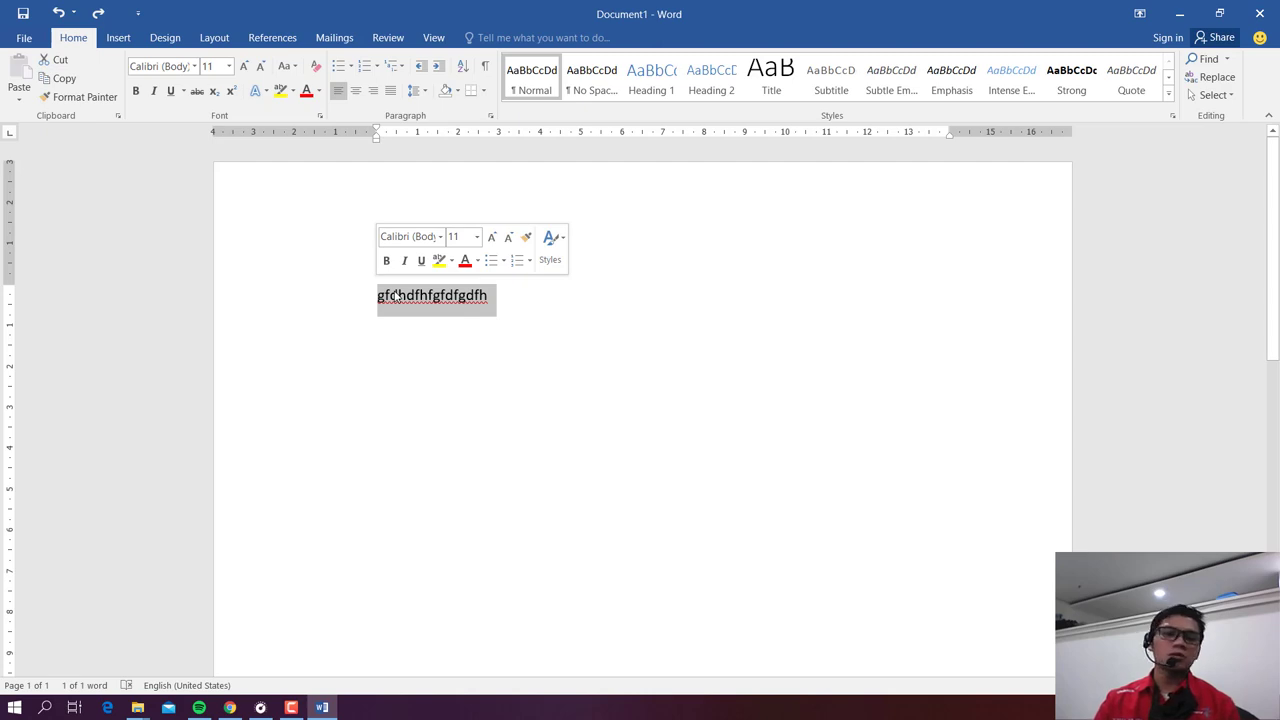
left_click(428, 296)
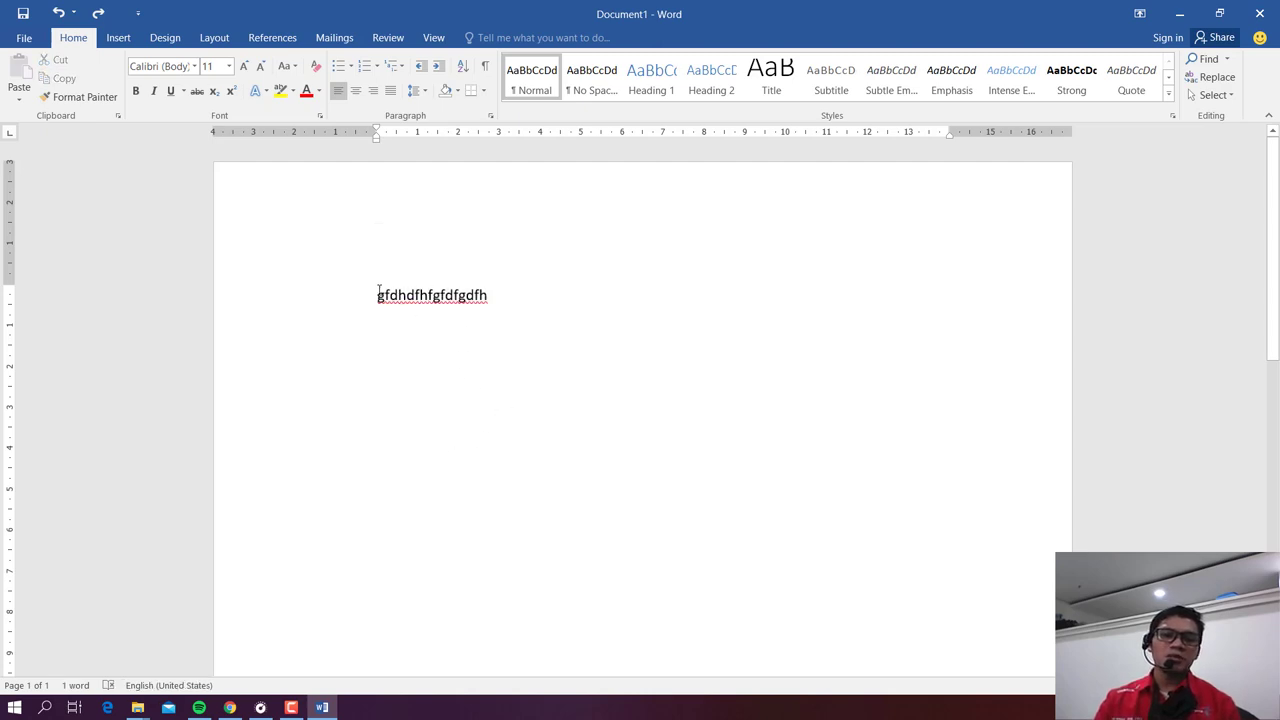
left_click_drag(378, 292, 493, 305)
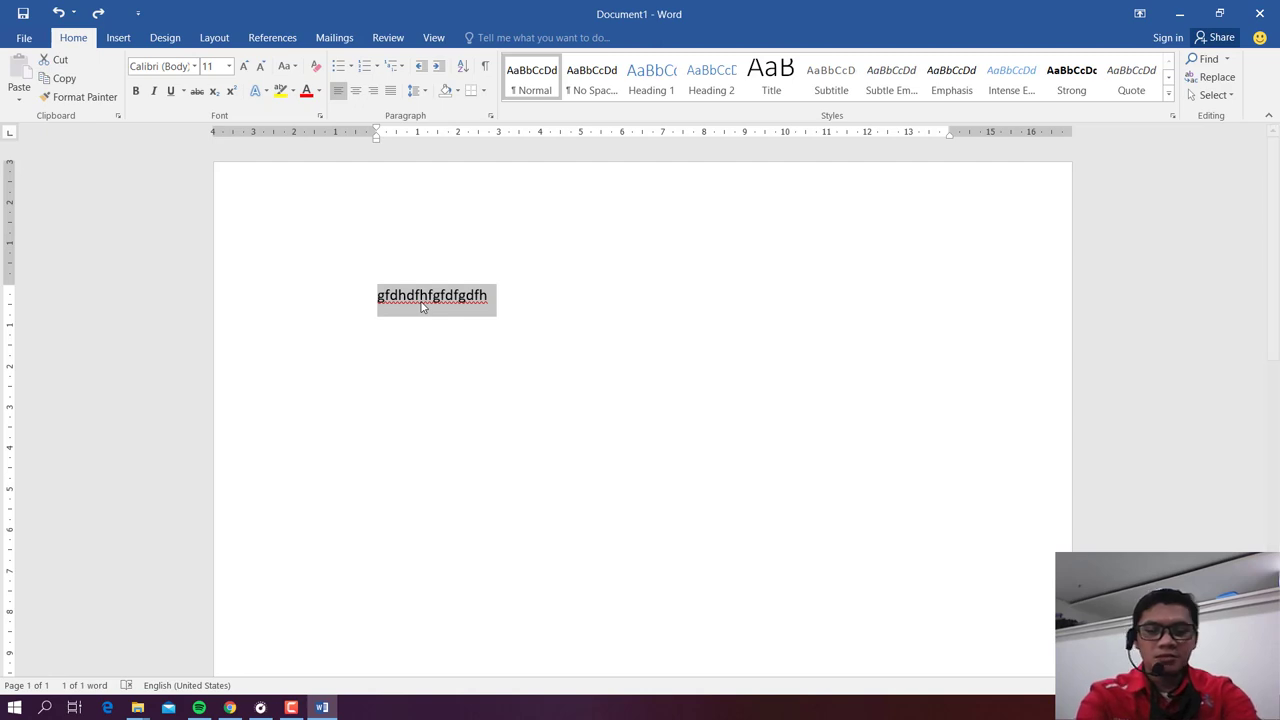
Step: Type 'Membeli sesuatu di pasar' over the placeholder and select the new sentence
type("memb")
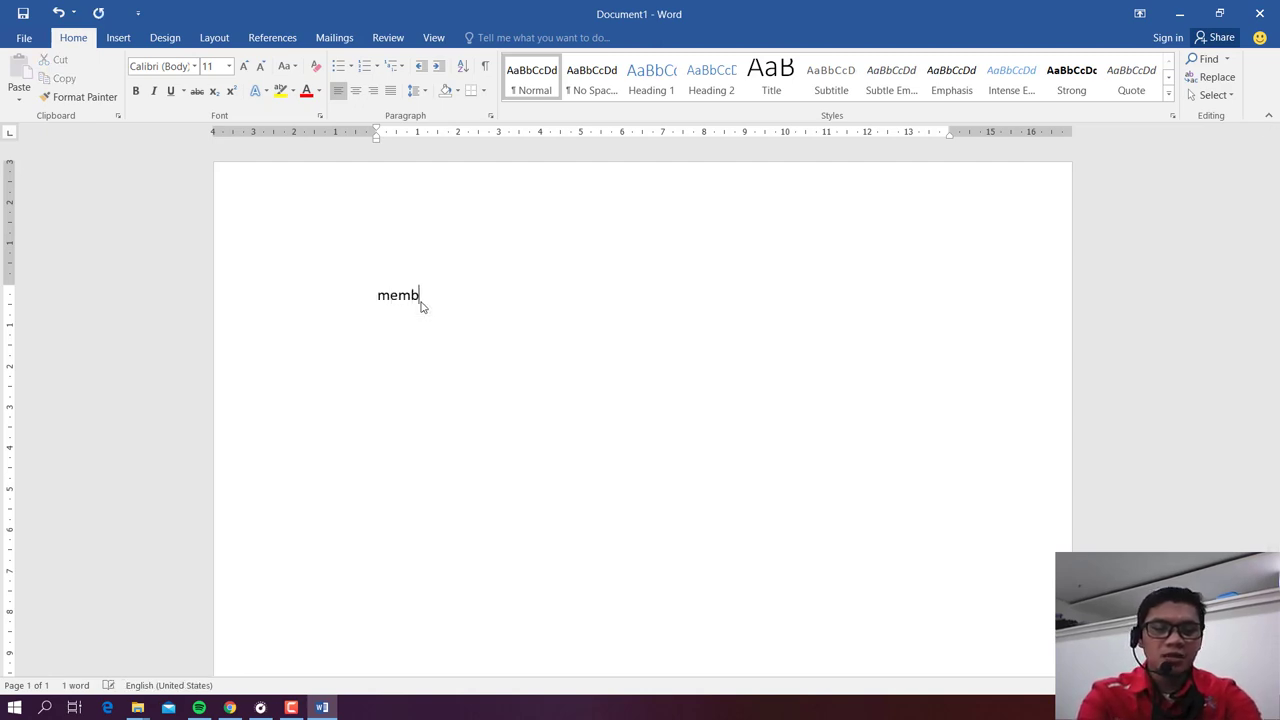
type("eli sesua")
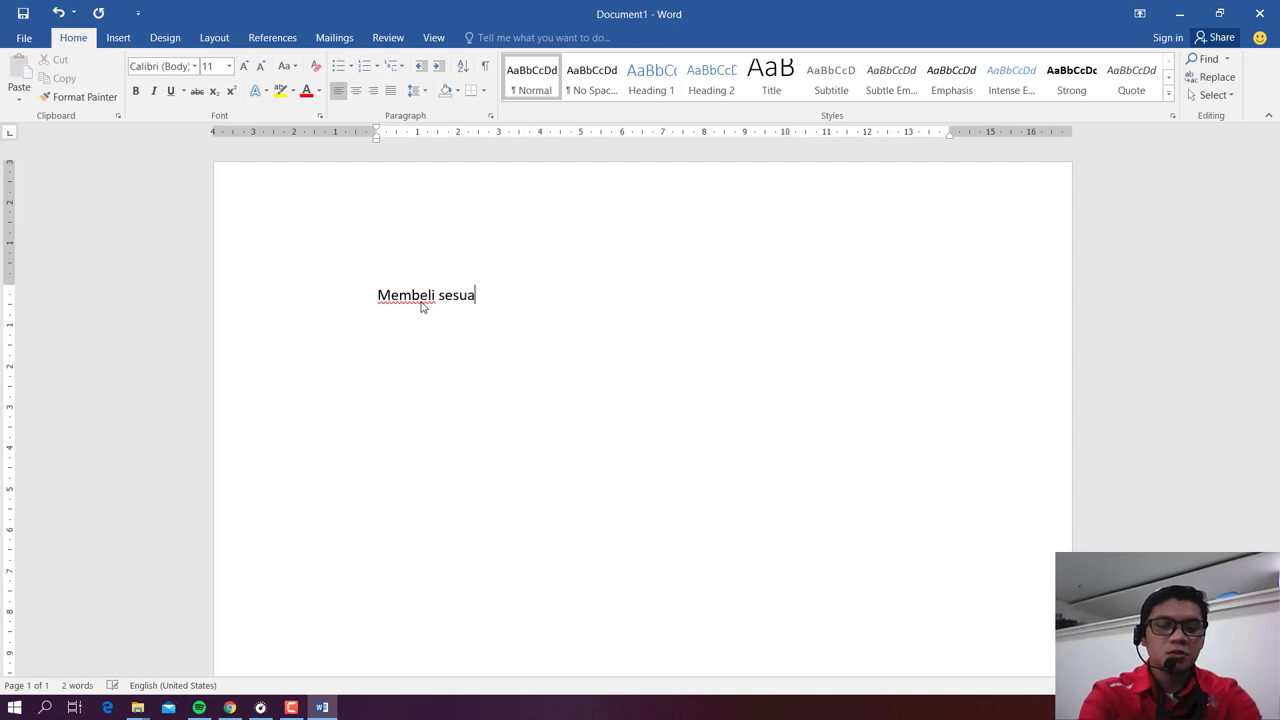
type("tu di pa")
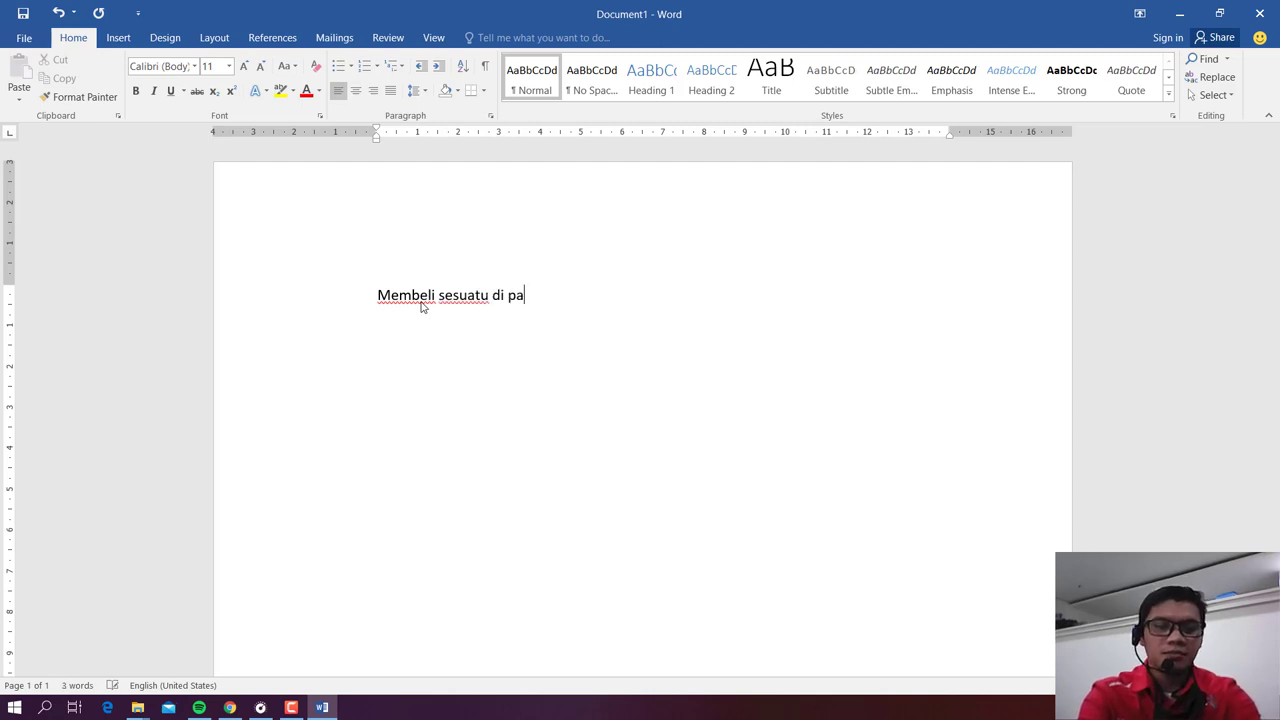
type("sar")
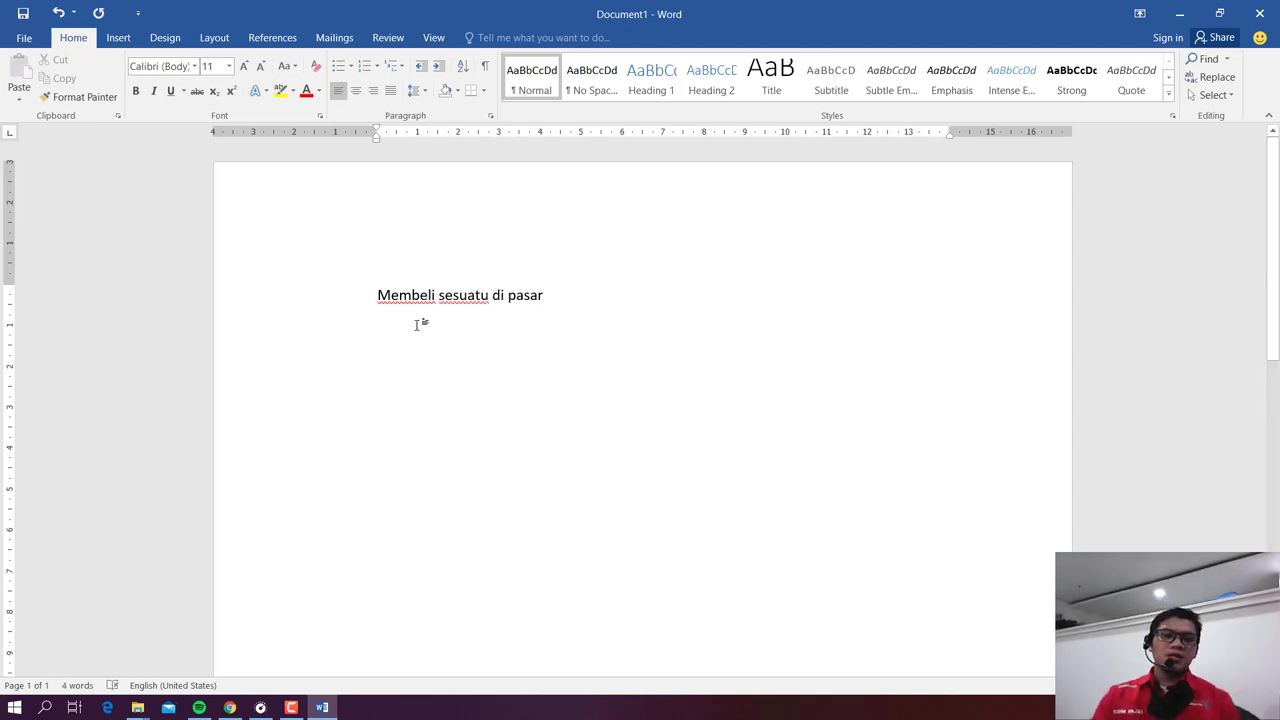
left_click_drag(378, 295, 521, 310)
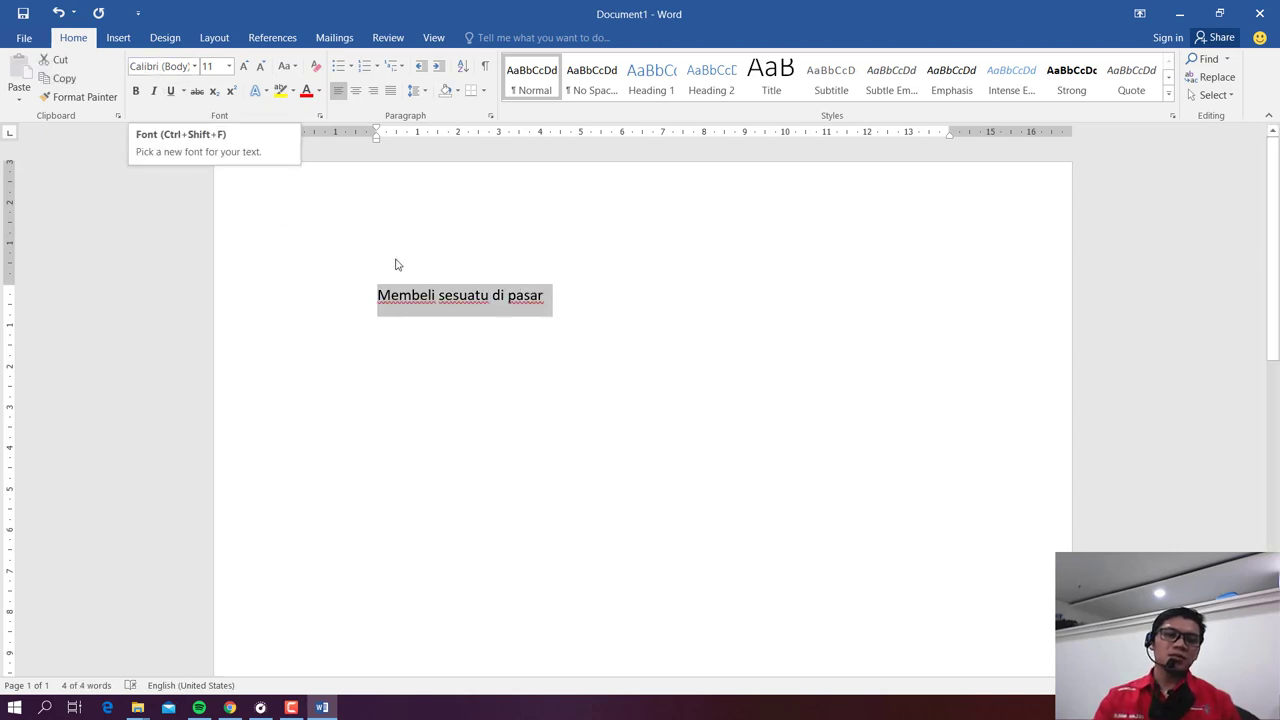
left_click(476, 296)
left_click_drag(546, 300, 429, 280)
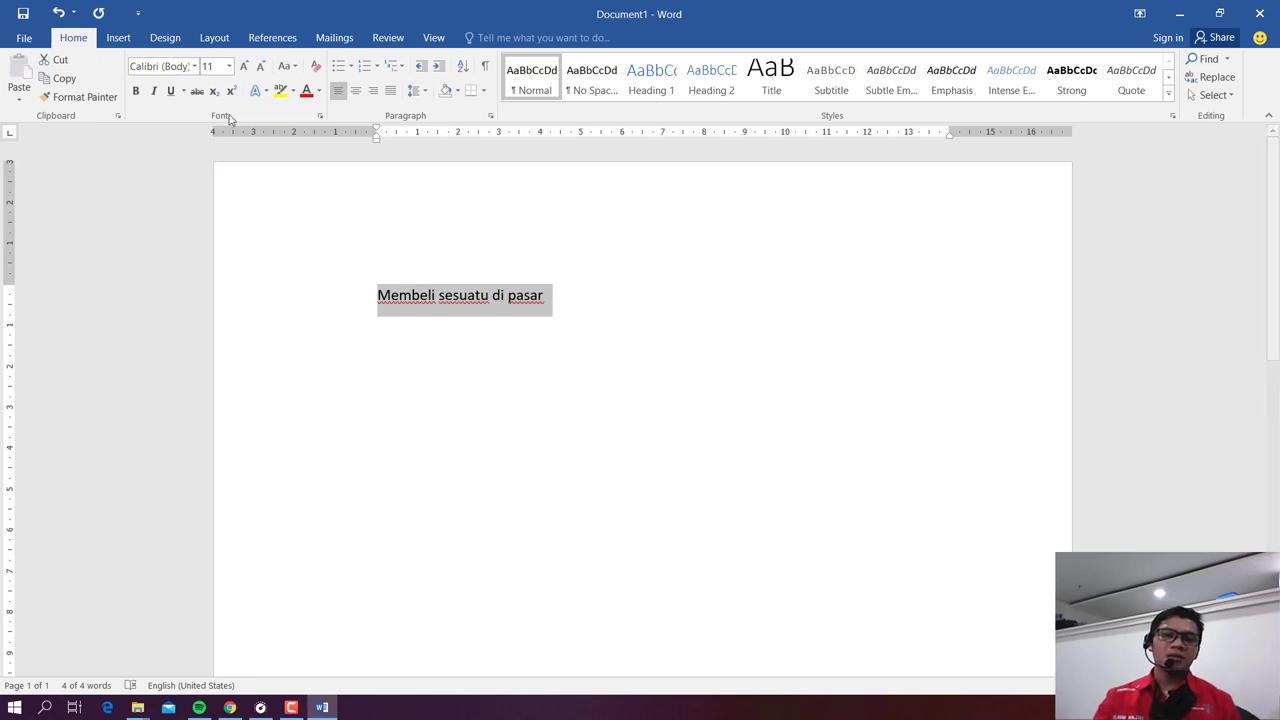
left_click(194, 67)
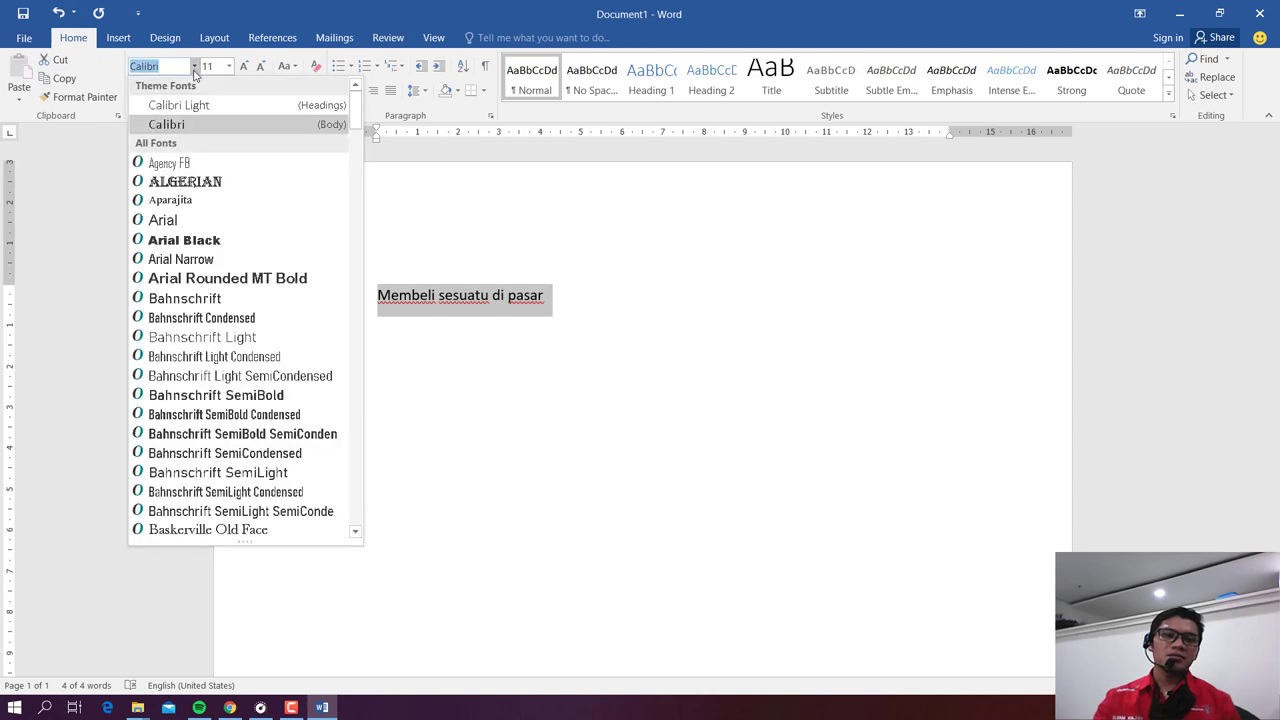
left_click(171, 221)
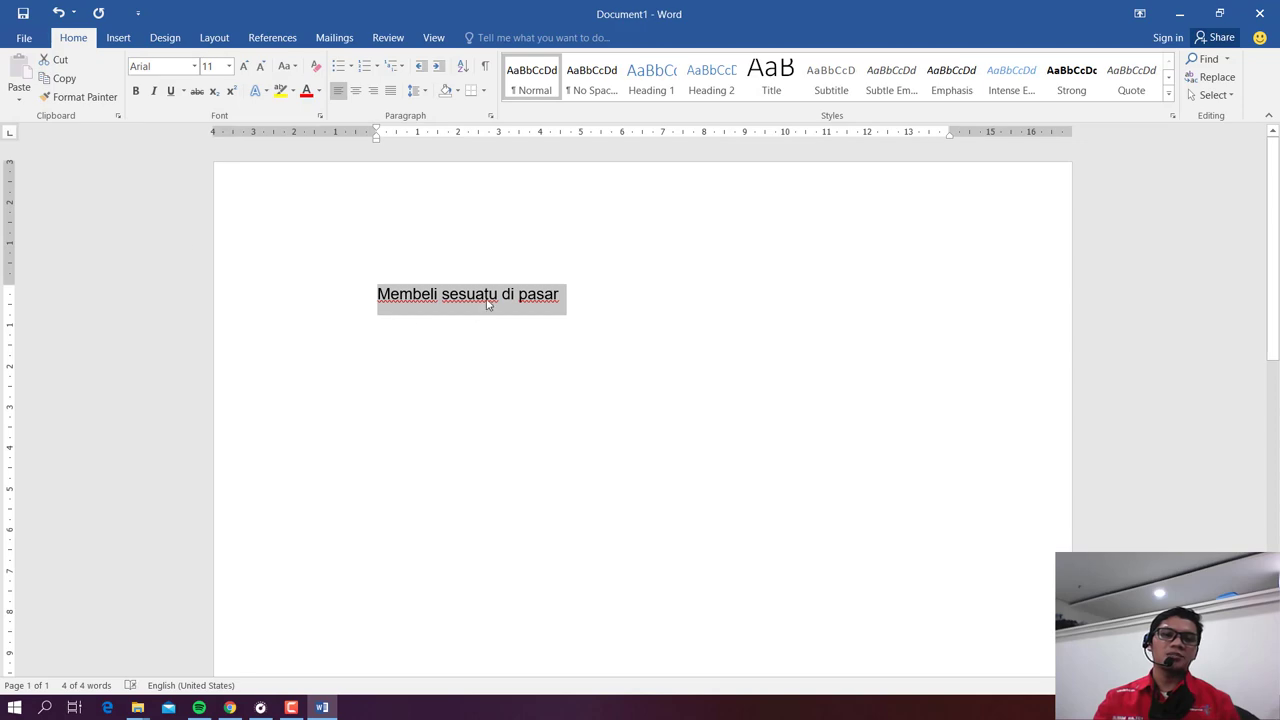
left_click(194, 67)
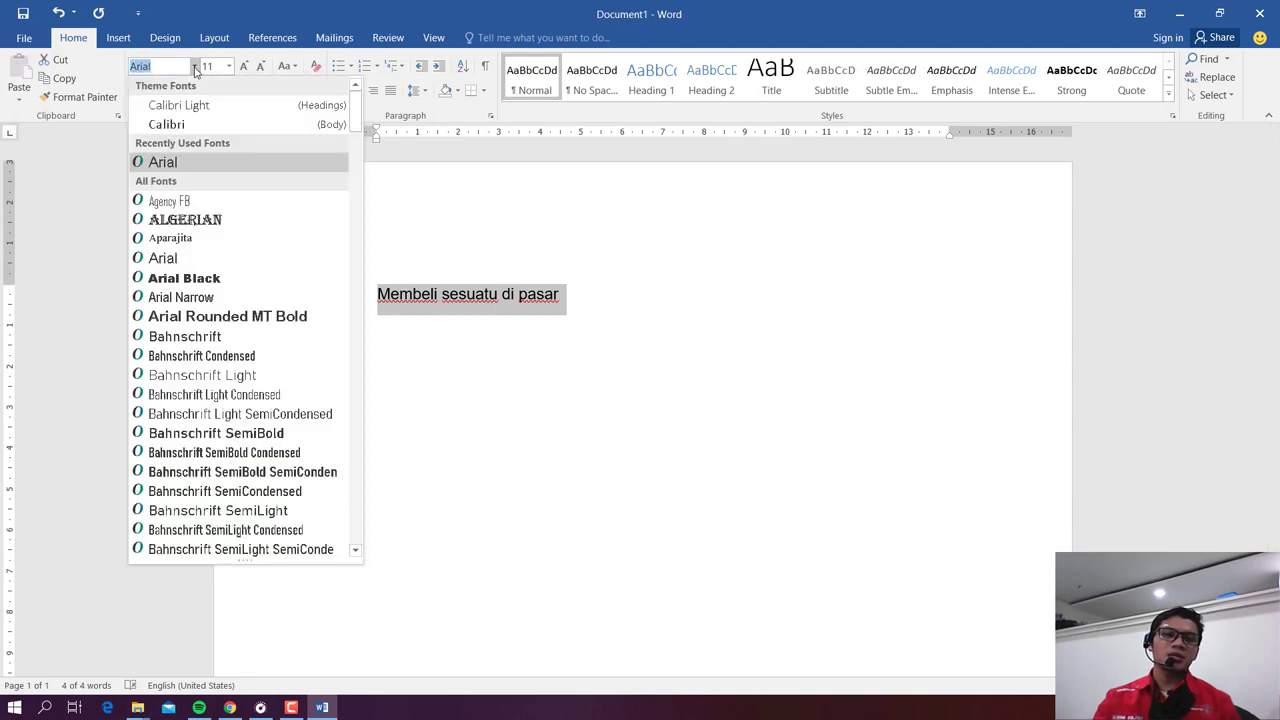
scroll(229, 377, "down", 4)
scroll(229, 377, "down", 4)
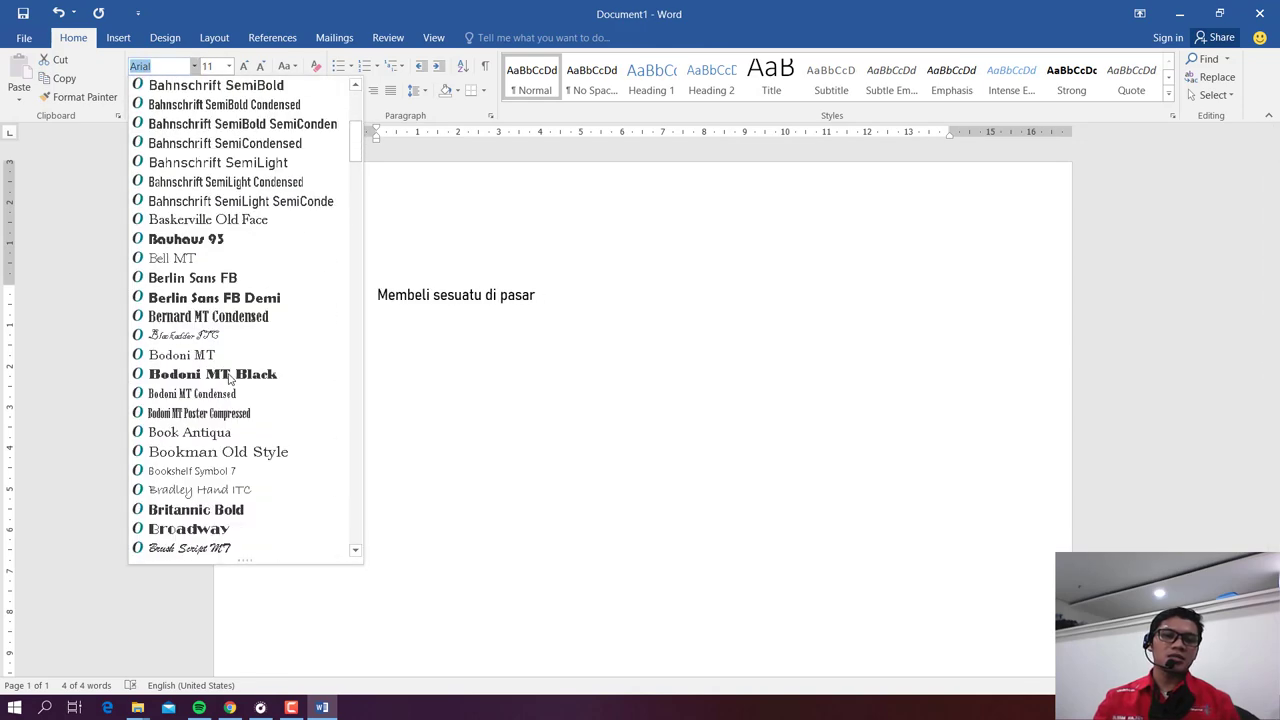
scroll(229, 377, "down", 4)
scroll(229, 377, "down", 3)
scroll(229, 377, "down", 3)
scroll(229, 377, "down", 2)
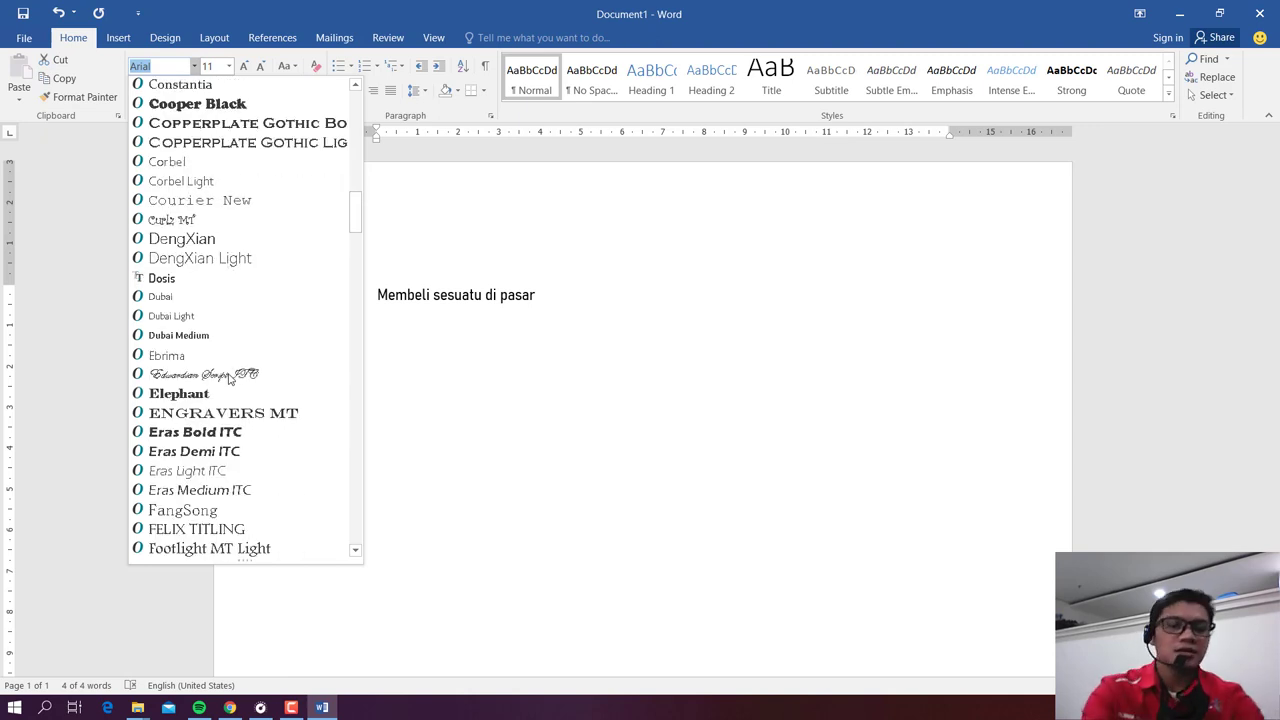
type("ti")
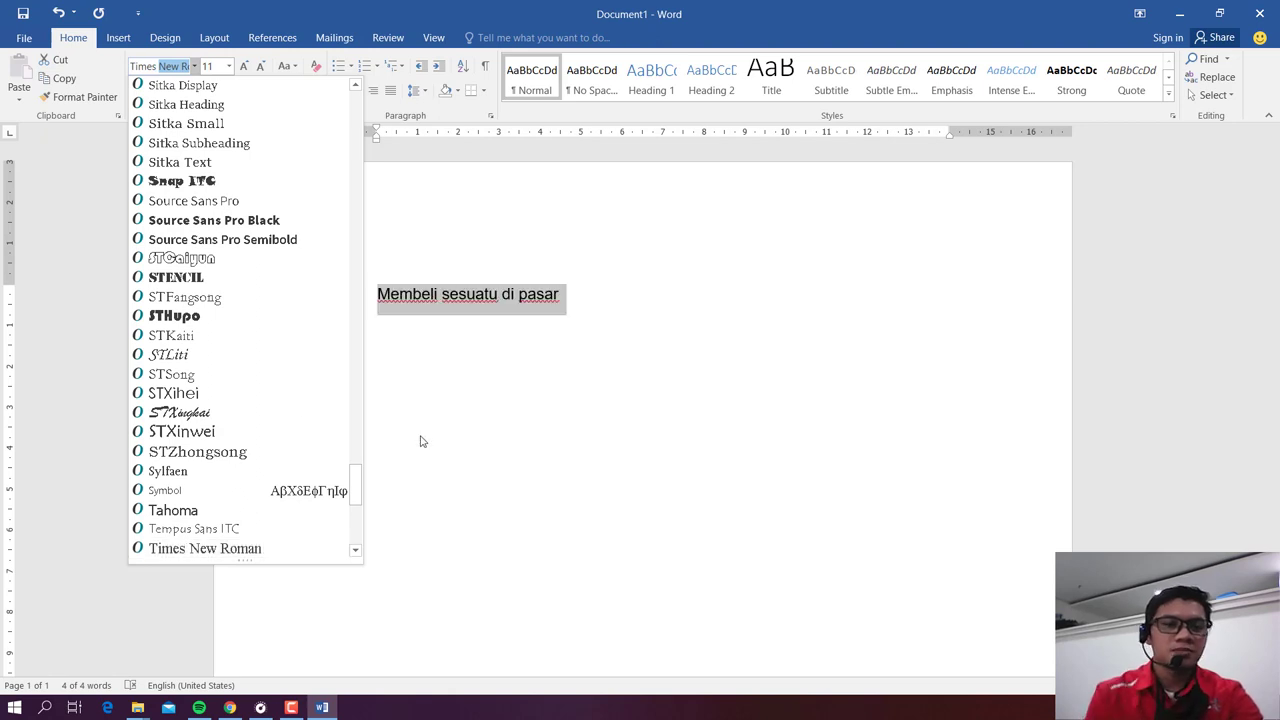
left_click(234, 550)
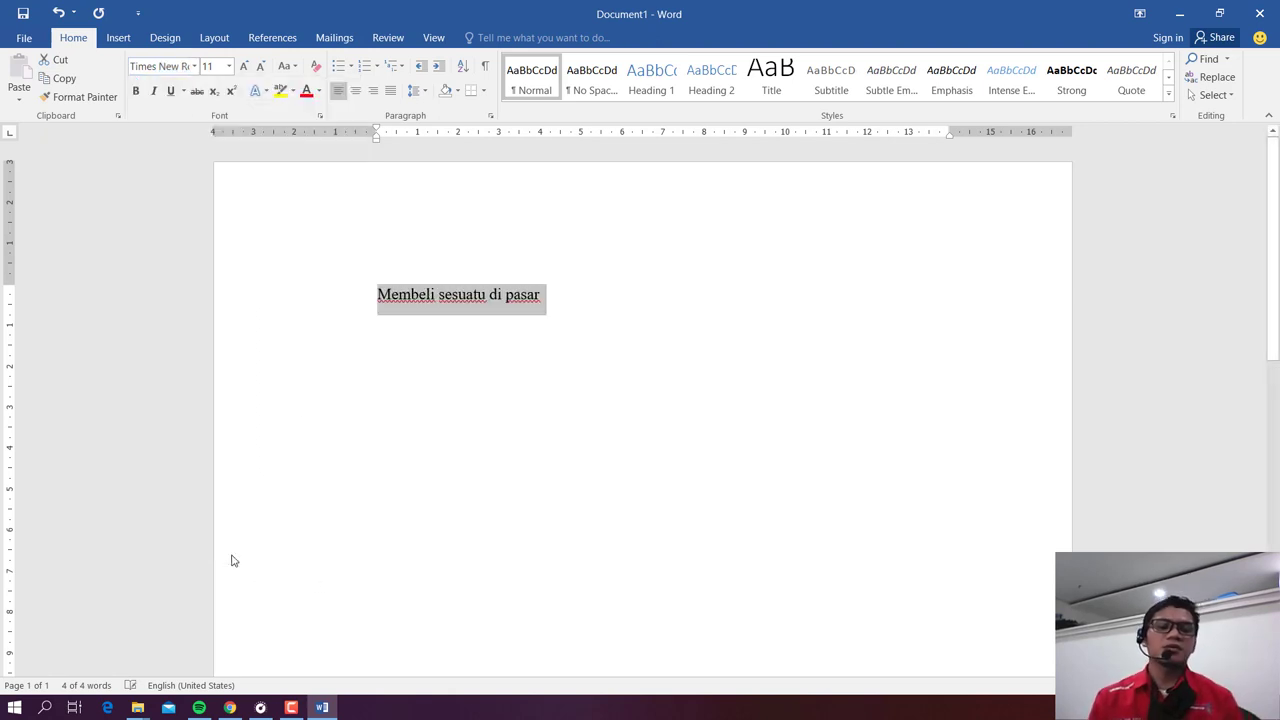
left_click(478, 294)
left_click_drag(377, 294, 451, 306)
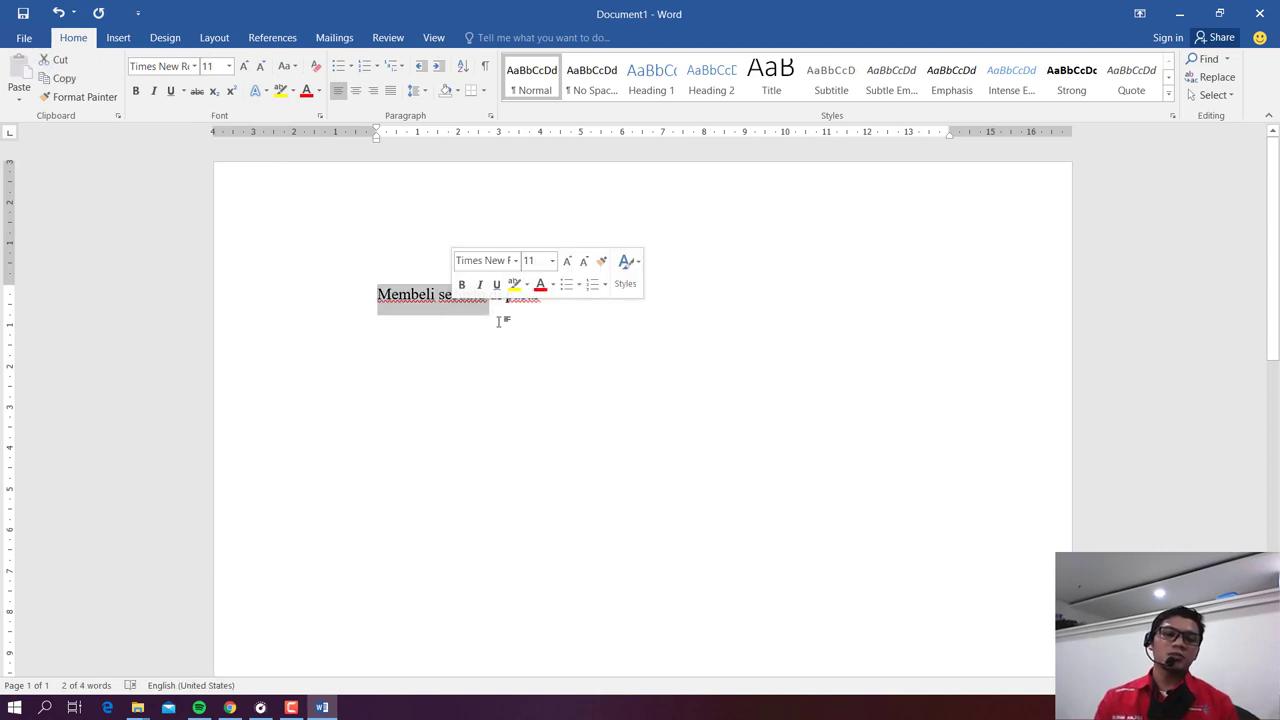
left_click(490, 316)
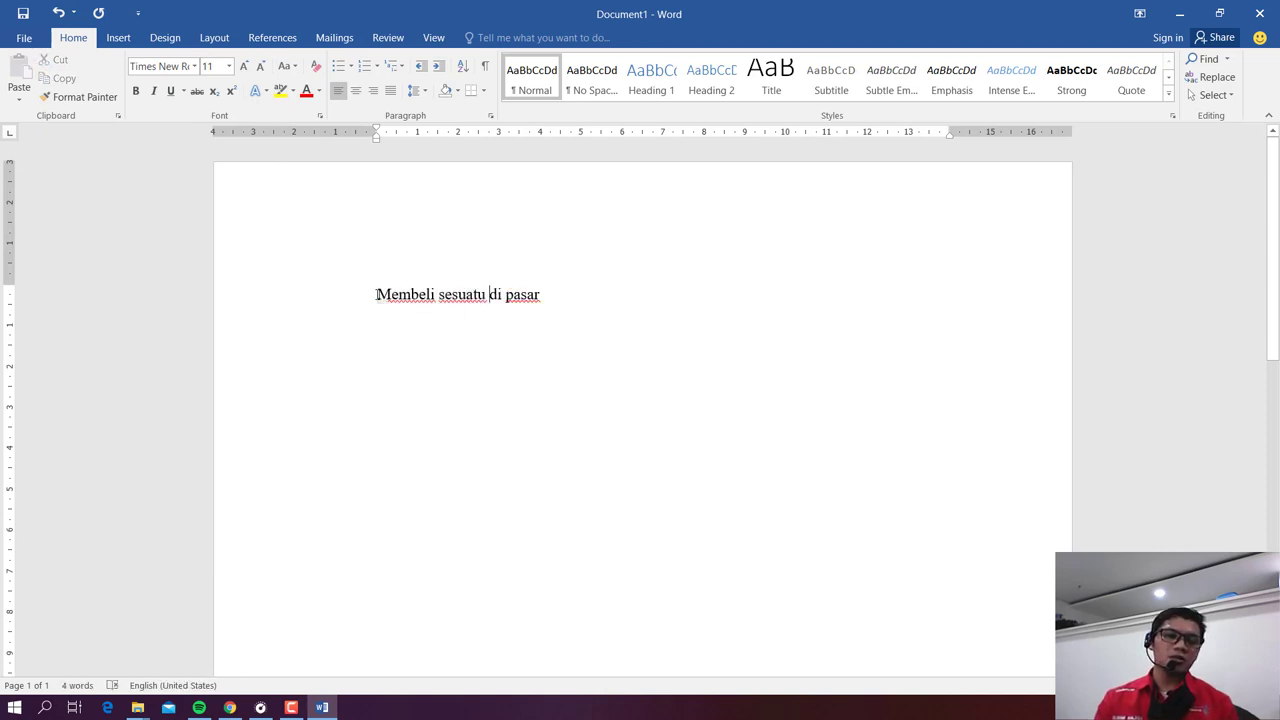
left_click_drag(377, 294, 392, 311)
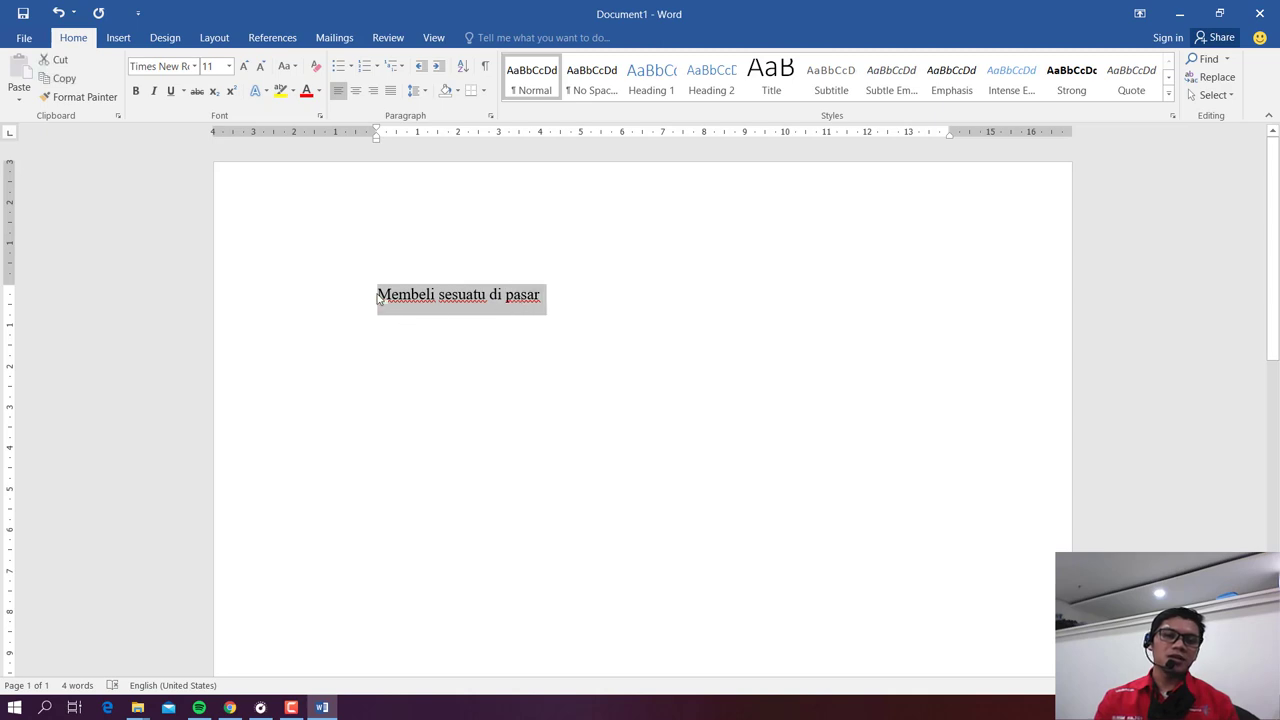
left_click(378, 298)
left_click_drag(378, 298, 545, 300)
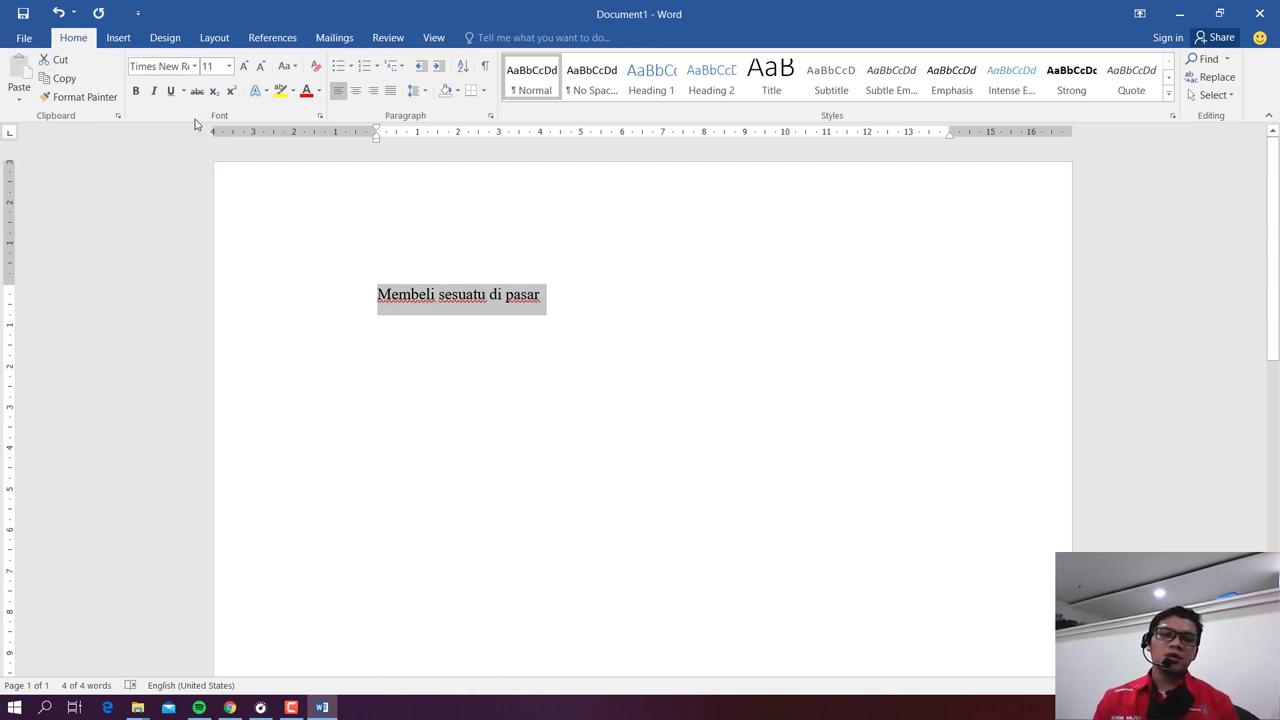
Step: Set the selected line to 12 pt and change its font to Arial
left_click(228, 66)
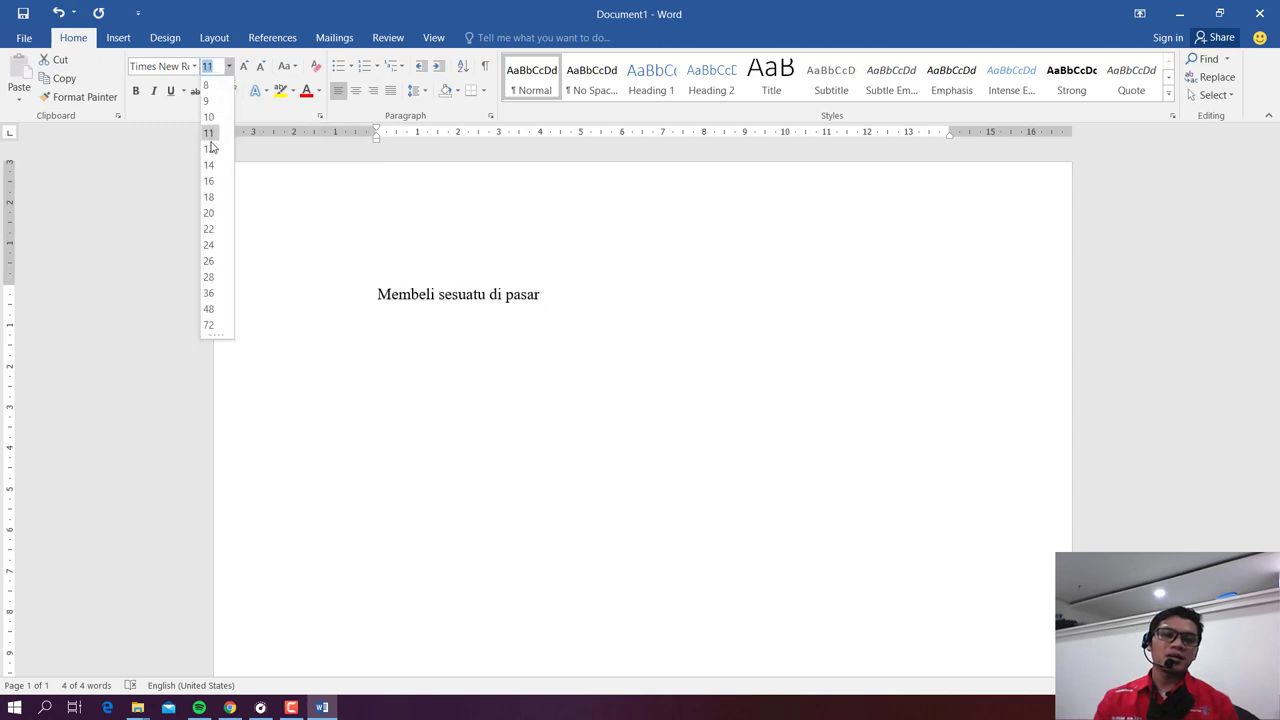
left_click(210, 149)
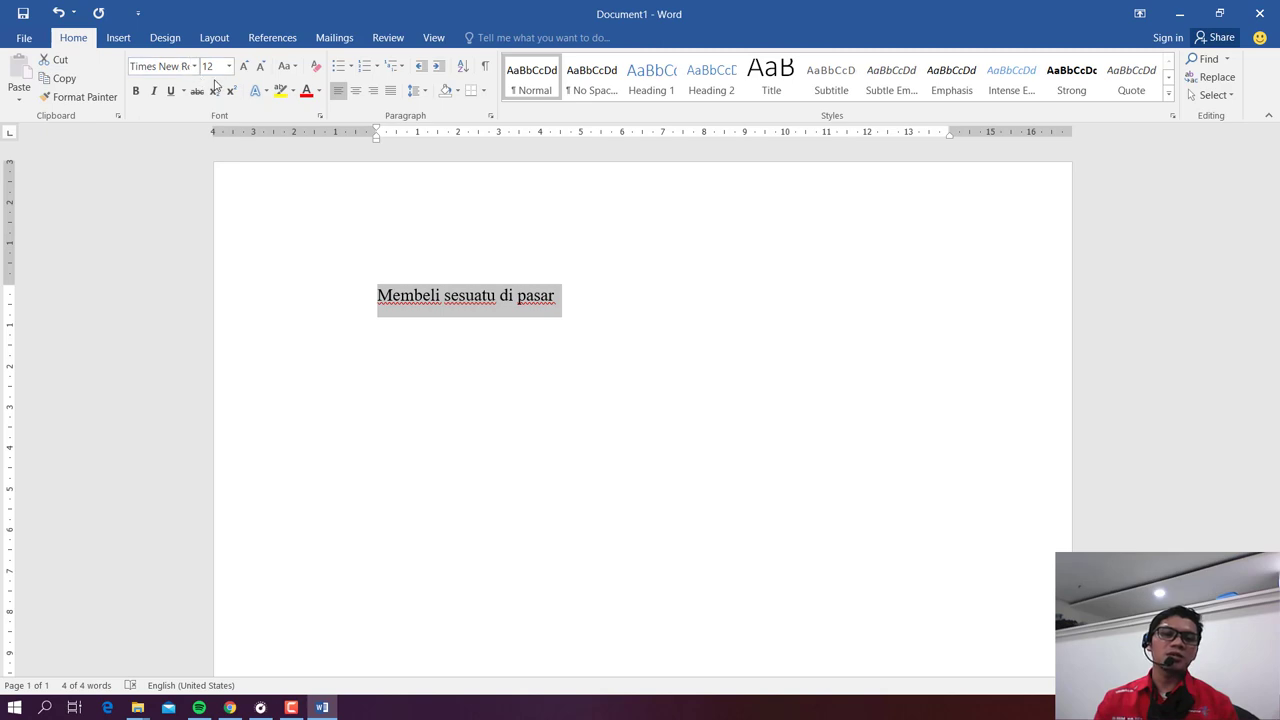
left_click(465, 295)
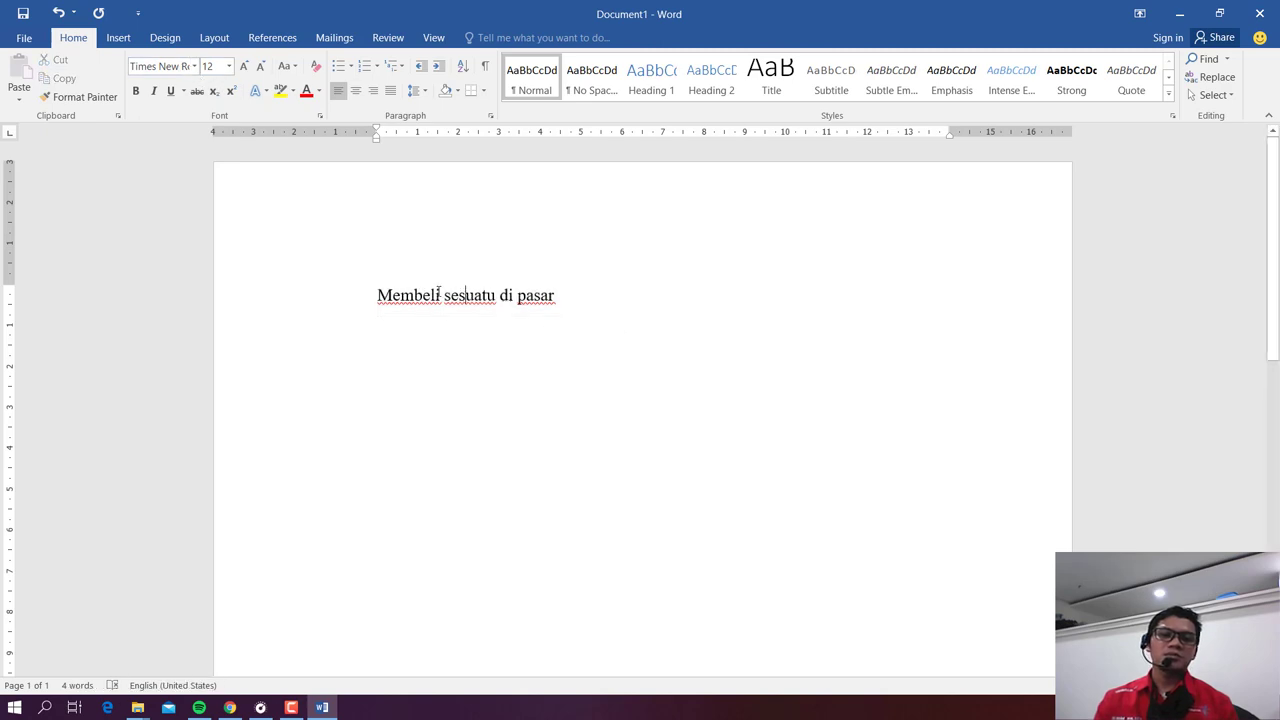
left_click_drag(380, 295, 558, 302)
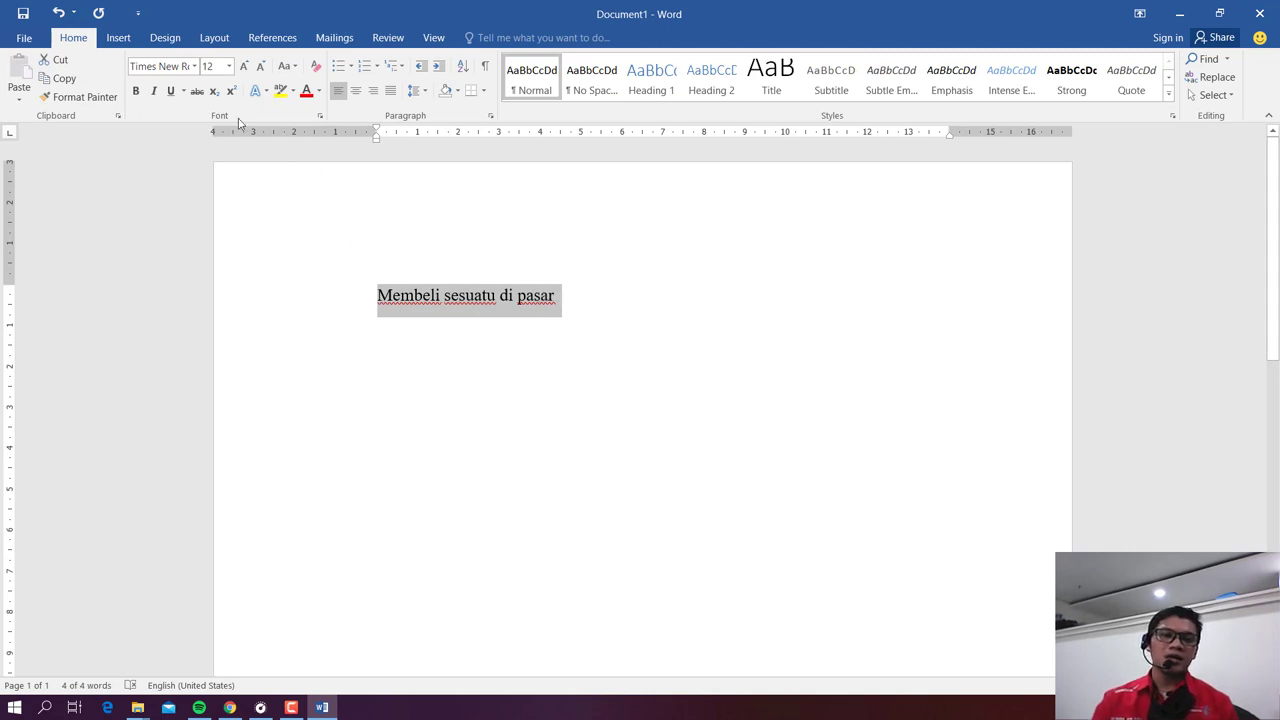
left_click(195, 67)
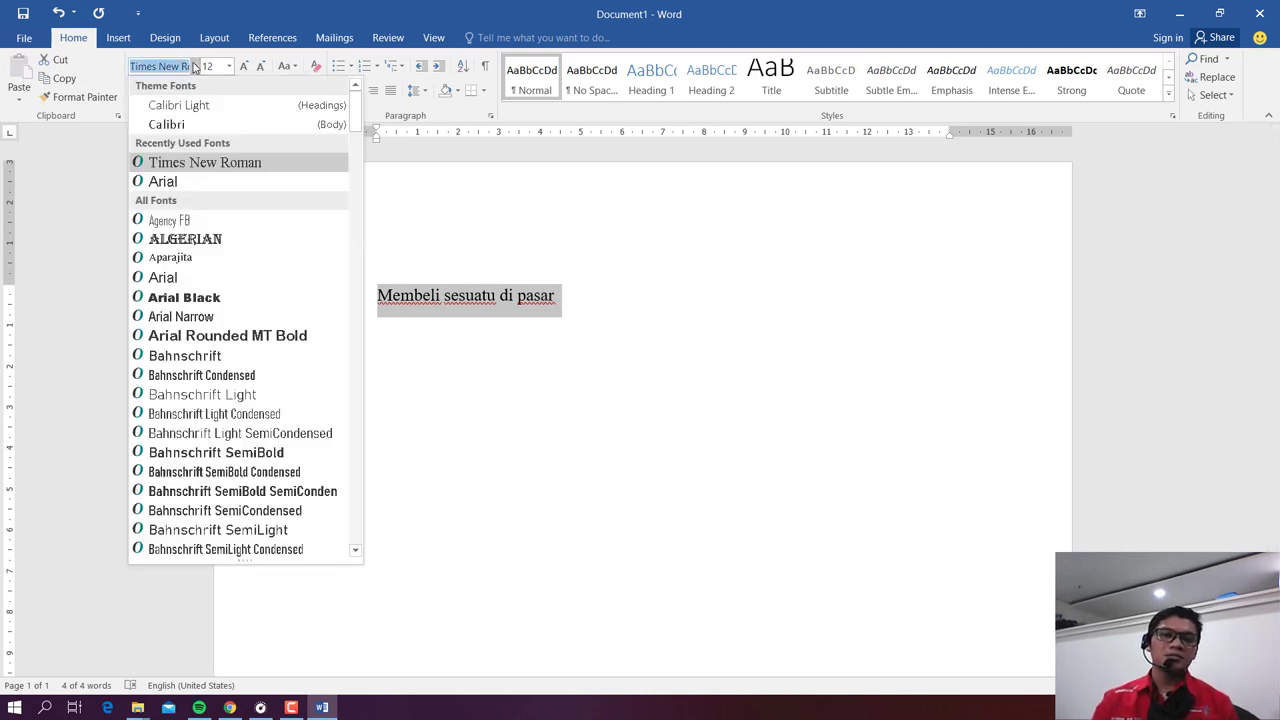
left_click(182, 183)
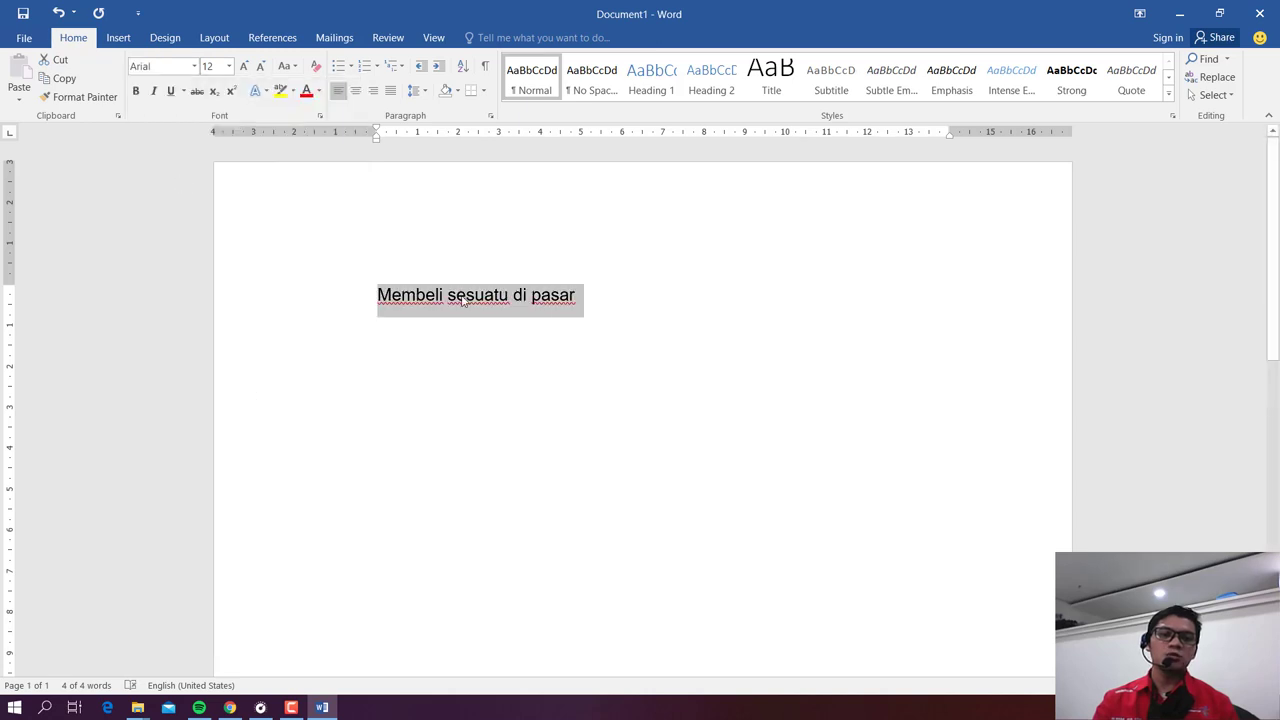
left_click(229, 66)
left_click(208, 149)
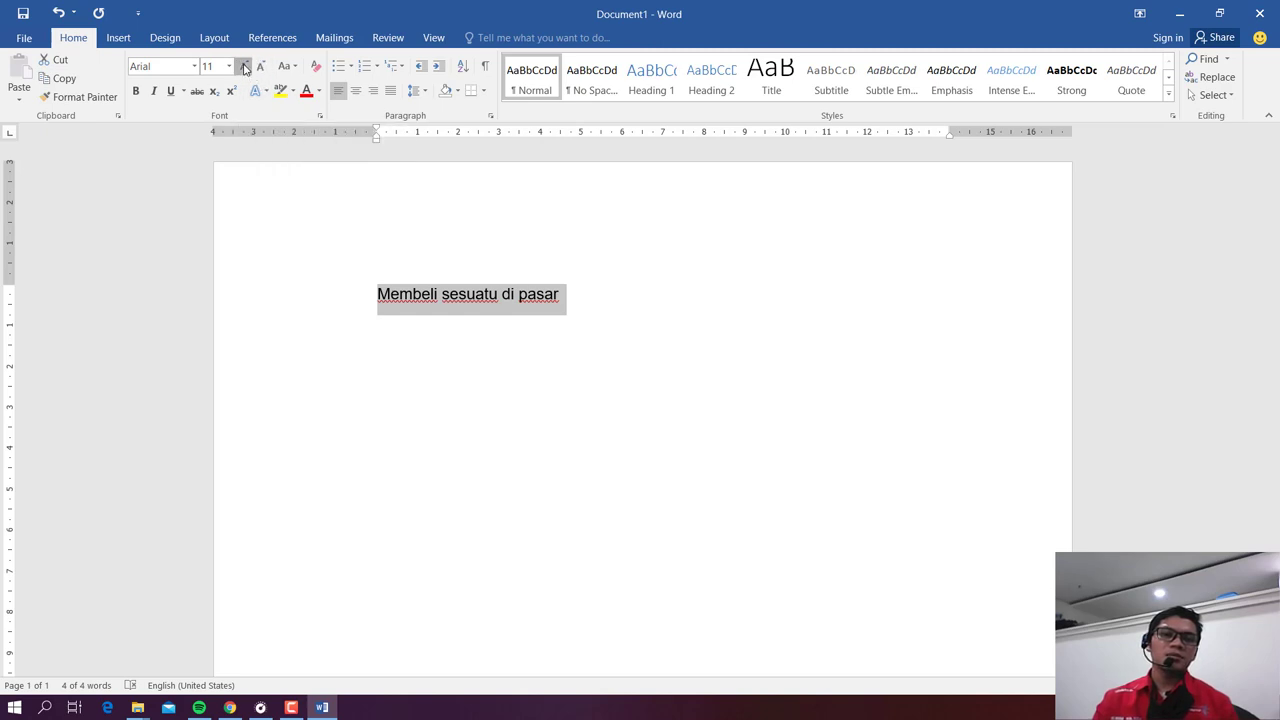
Step: Test Grow and Shrink Font, returning the line to 12 pt, and reselect it
left_click(245, 68)
left_click(245, 68)
left_click(245, 68)
left_click(245, 68)
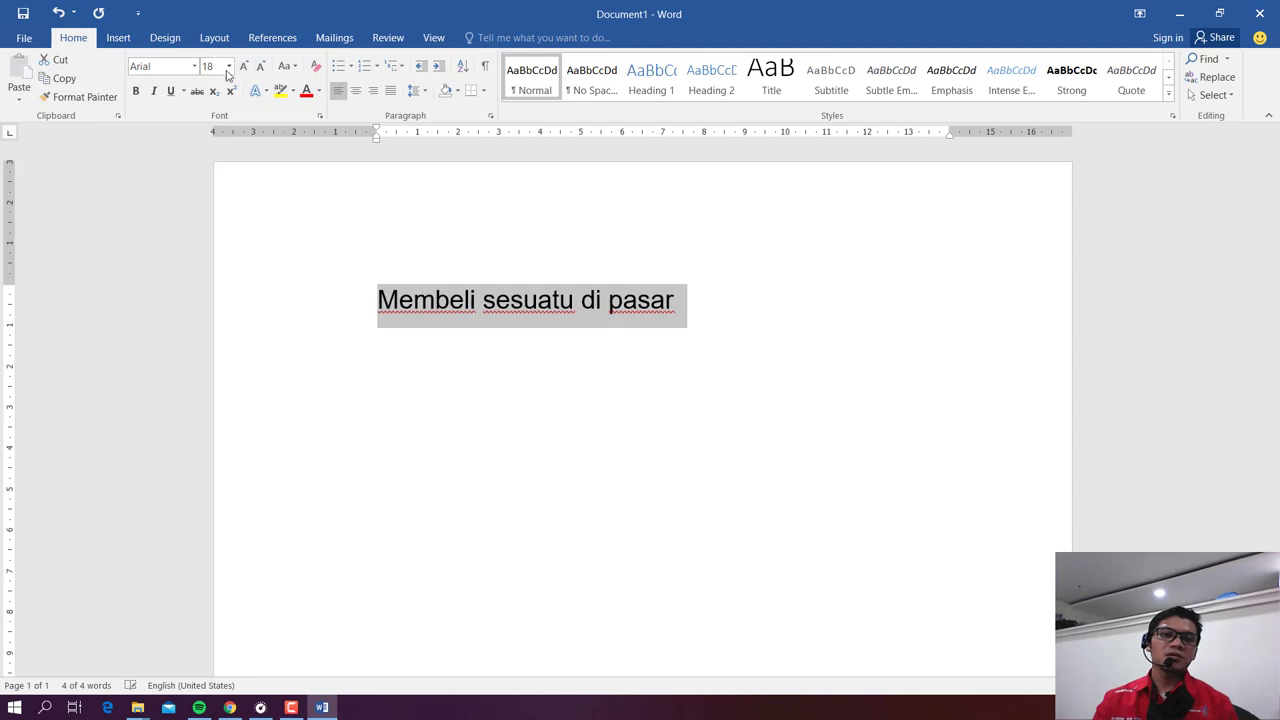
left_click(261, 68)
left_click(261, 68)
left_click(261, 68)
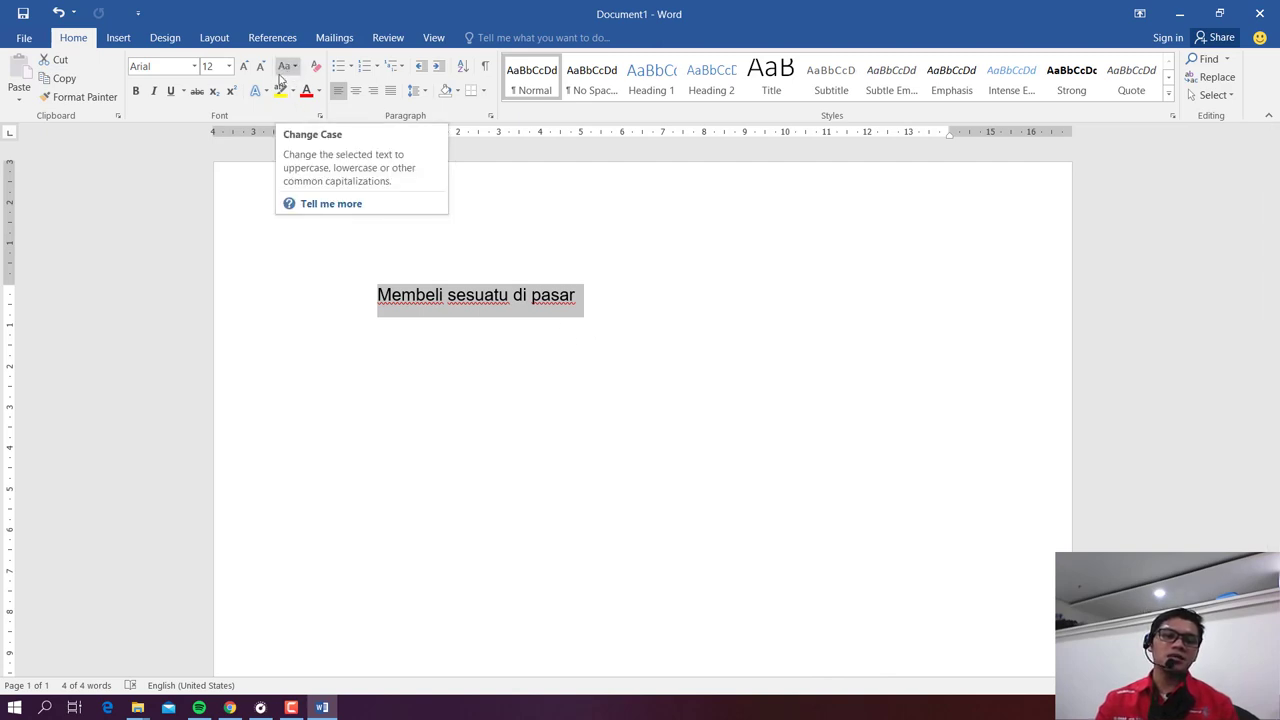
left_click(424, 295)
left_click_drag(376, 294, 585, 297)
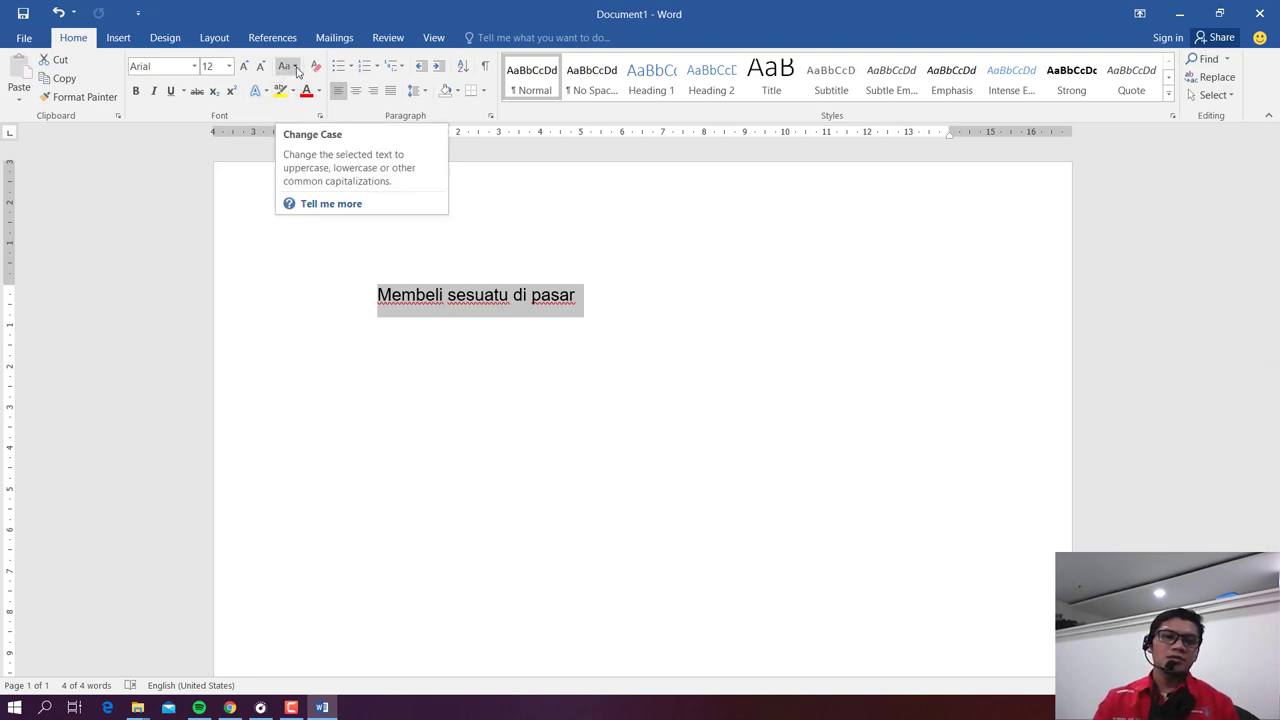
Step: Try lowercase, UPPERCASE and Capitalize Each Word on the line
left_click(296, 67)
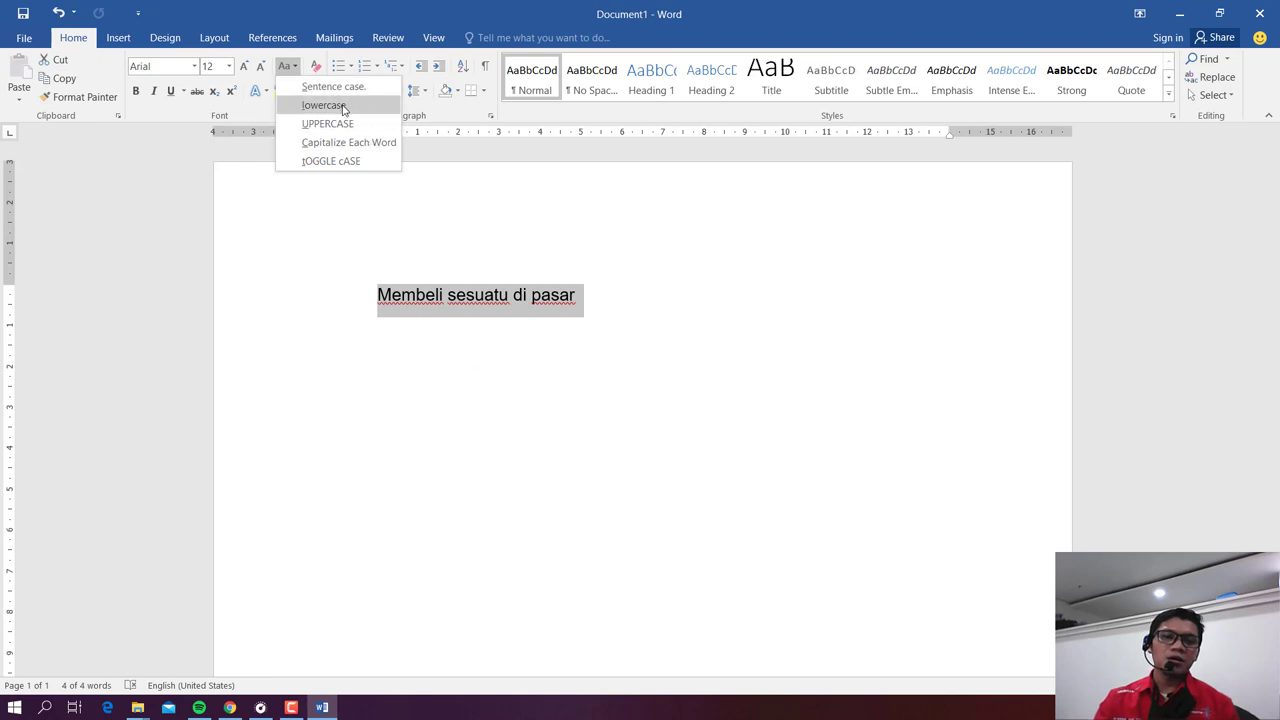
left_click(342, 107)
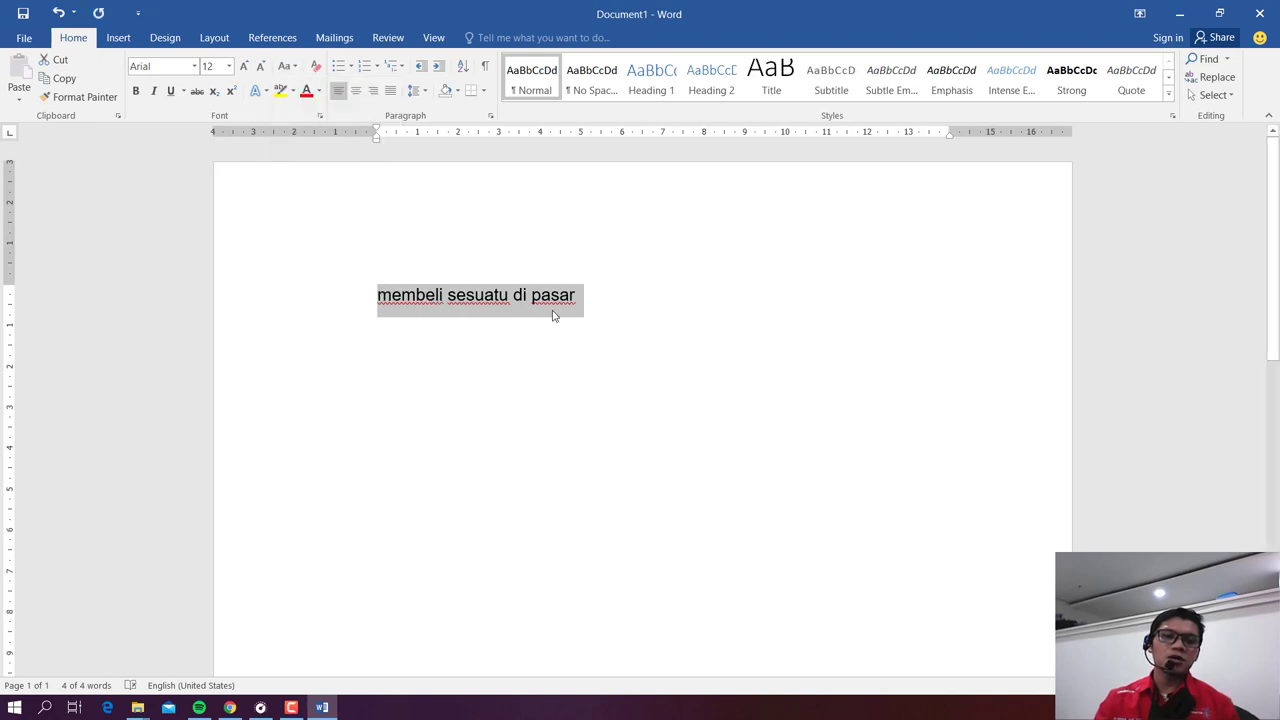
left_click(293, 68)
left_click(306, 128)
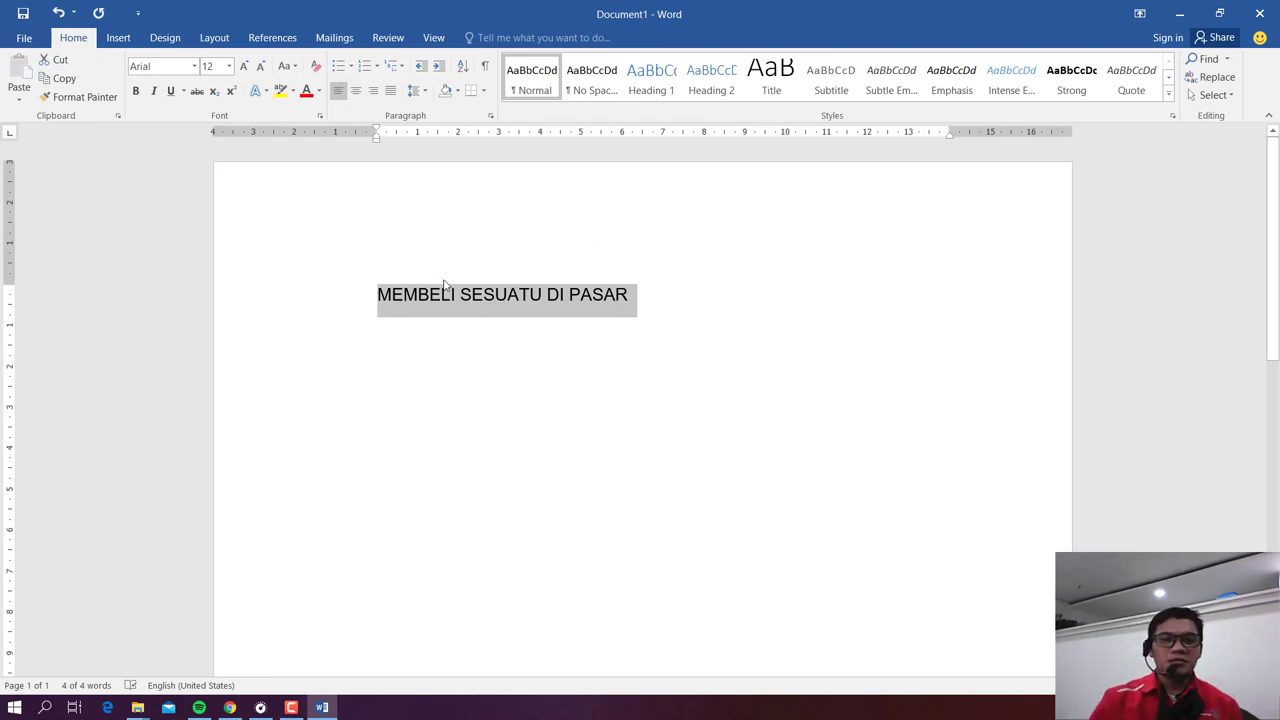
left_click(294, 66)
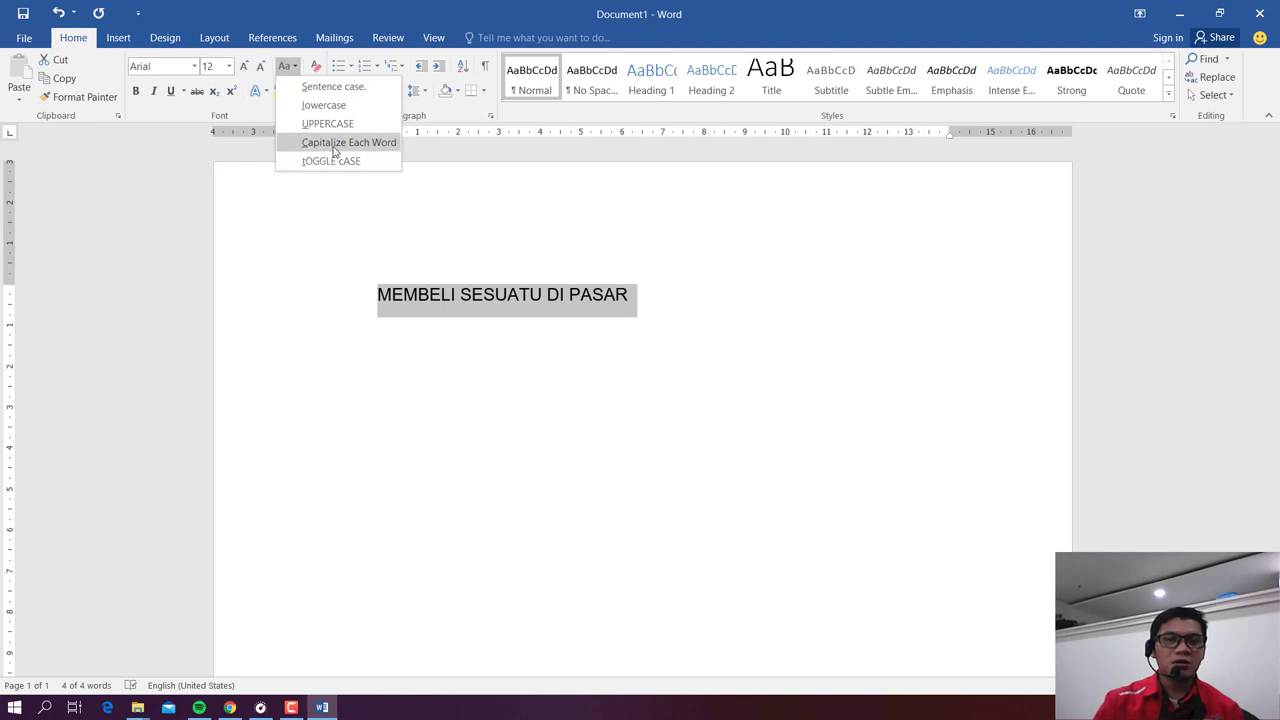
left_click(335, 145)
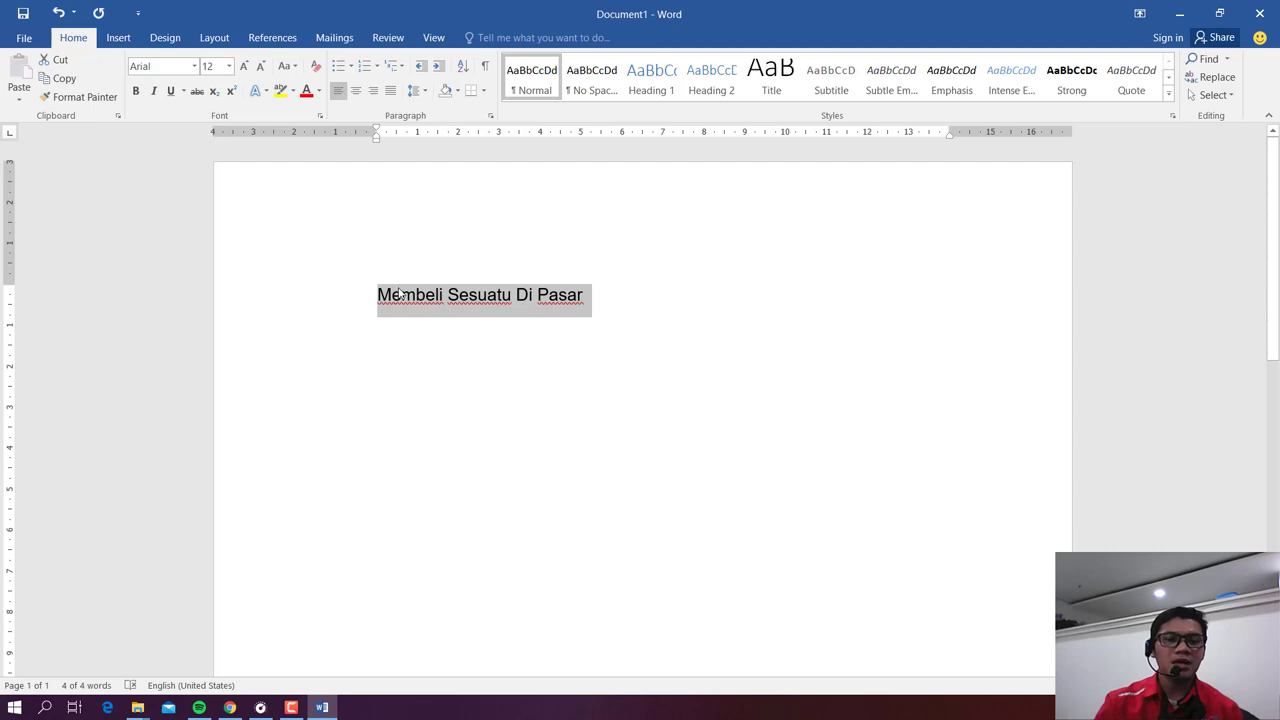
Step: Try tOGGLE cASE, then settle on UPPERCASE for MEMBELI SESUATU DI PASAR
left_click(287, 66)
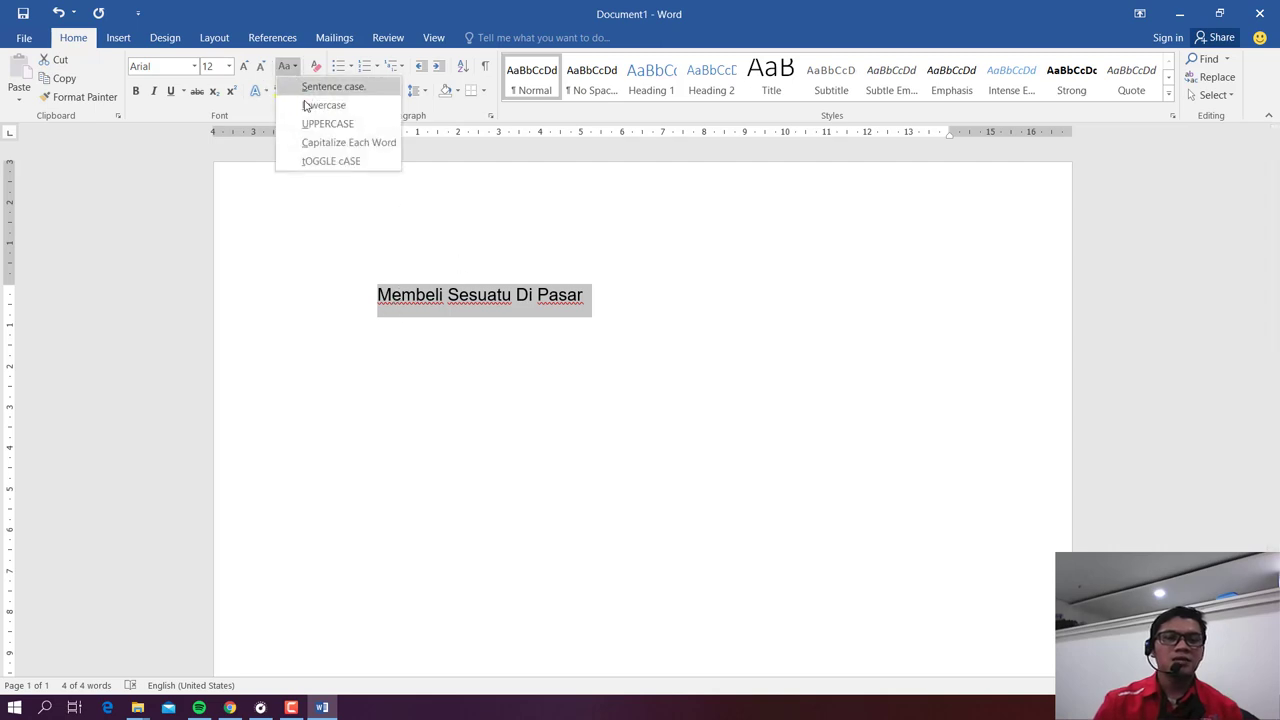
left_click(334, 165)
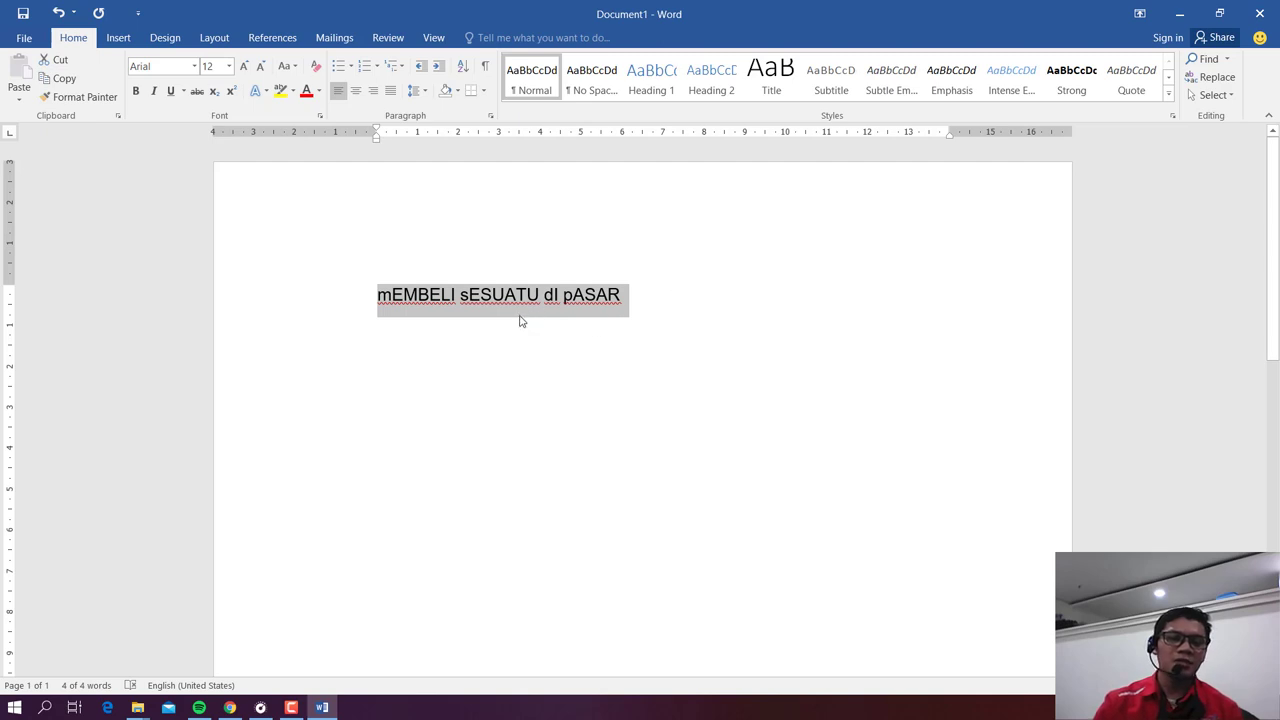
left_click(289, 66)
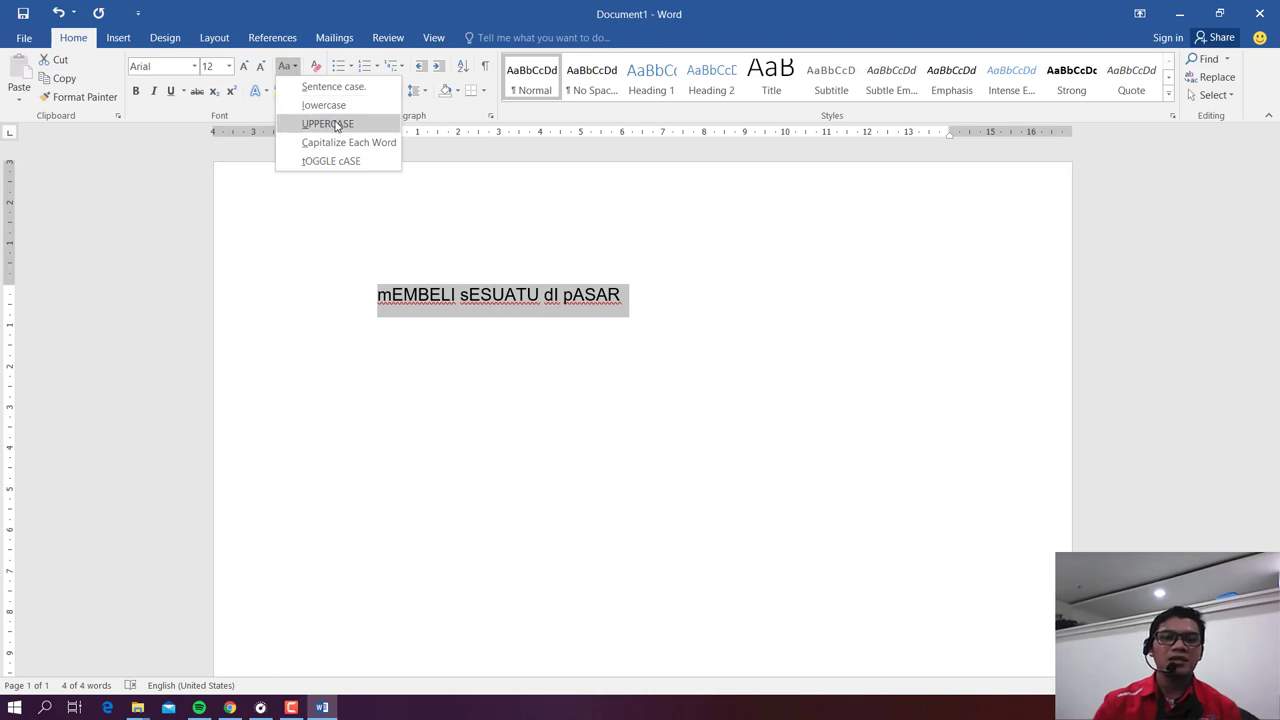
left_click(336, 126)
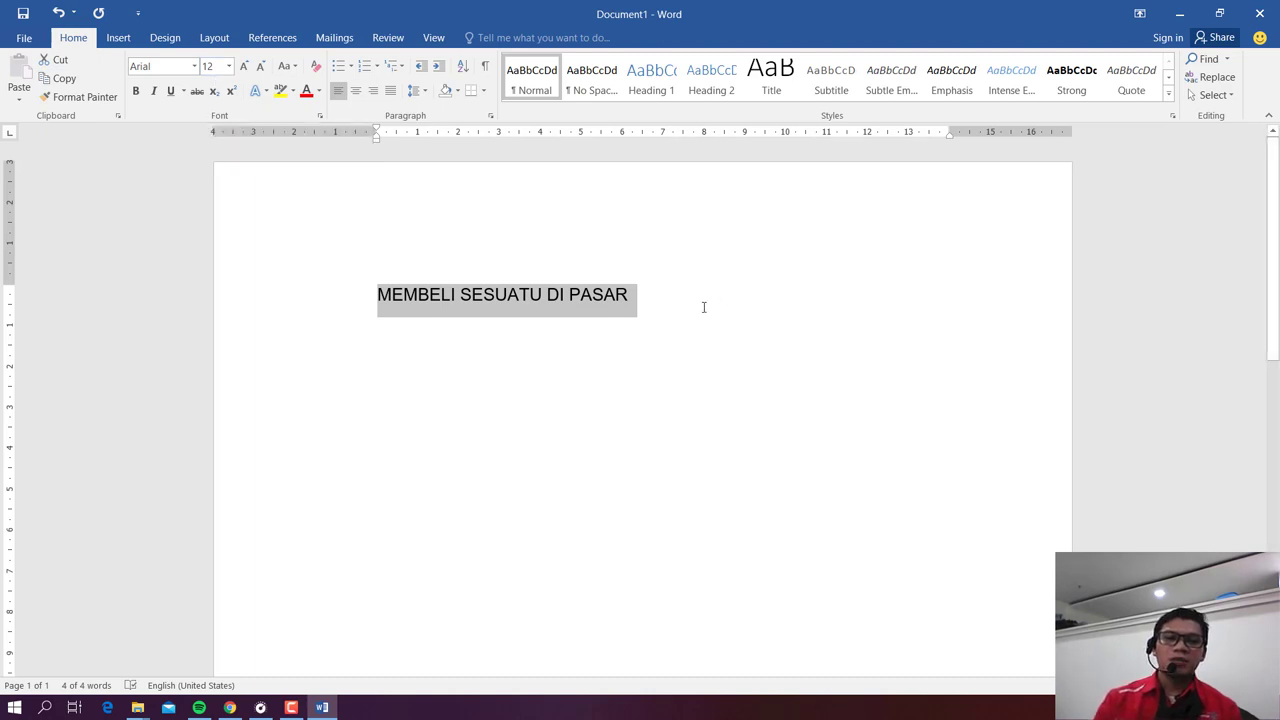
left_click(660, 296)
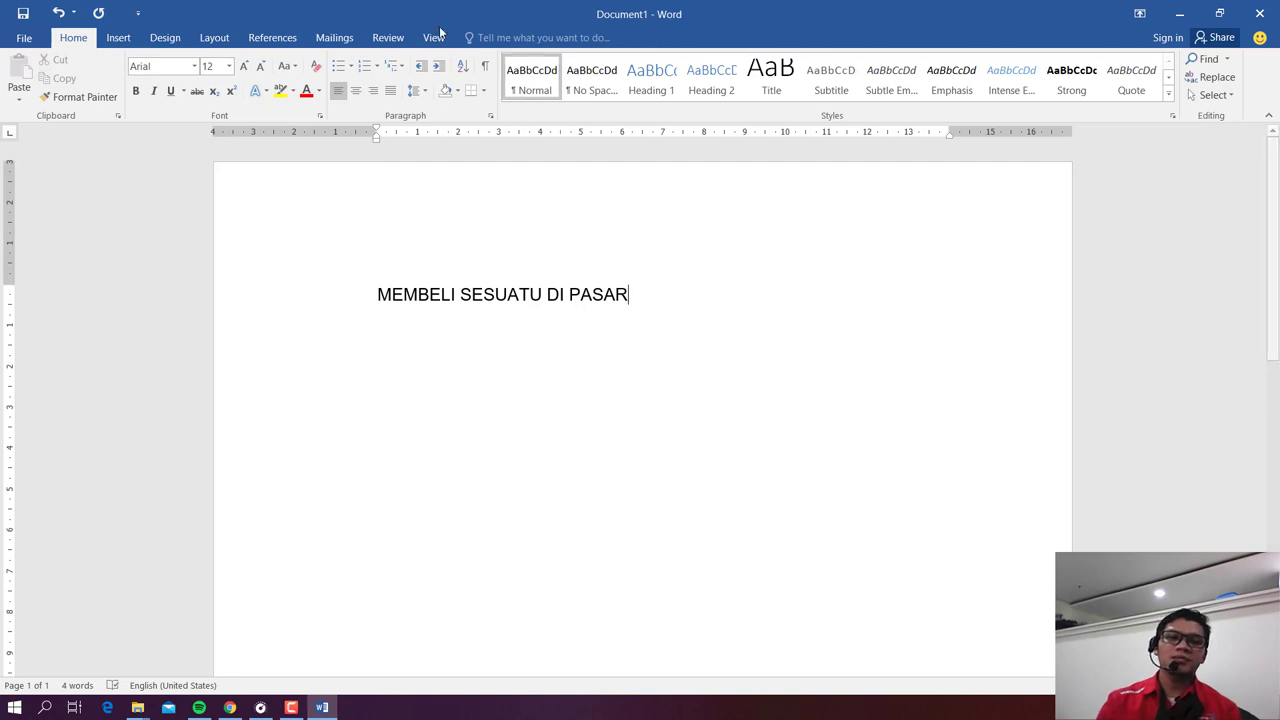
Step: Set the title line MEMBELI SESUATU DI PASAR back to Times New Roman
left_click(194, 67)
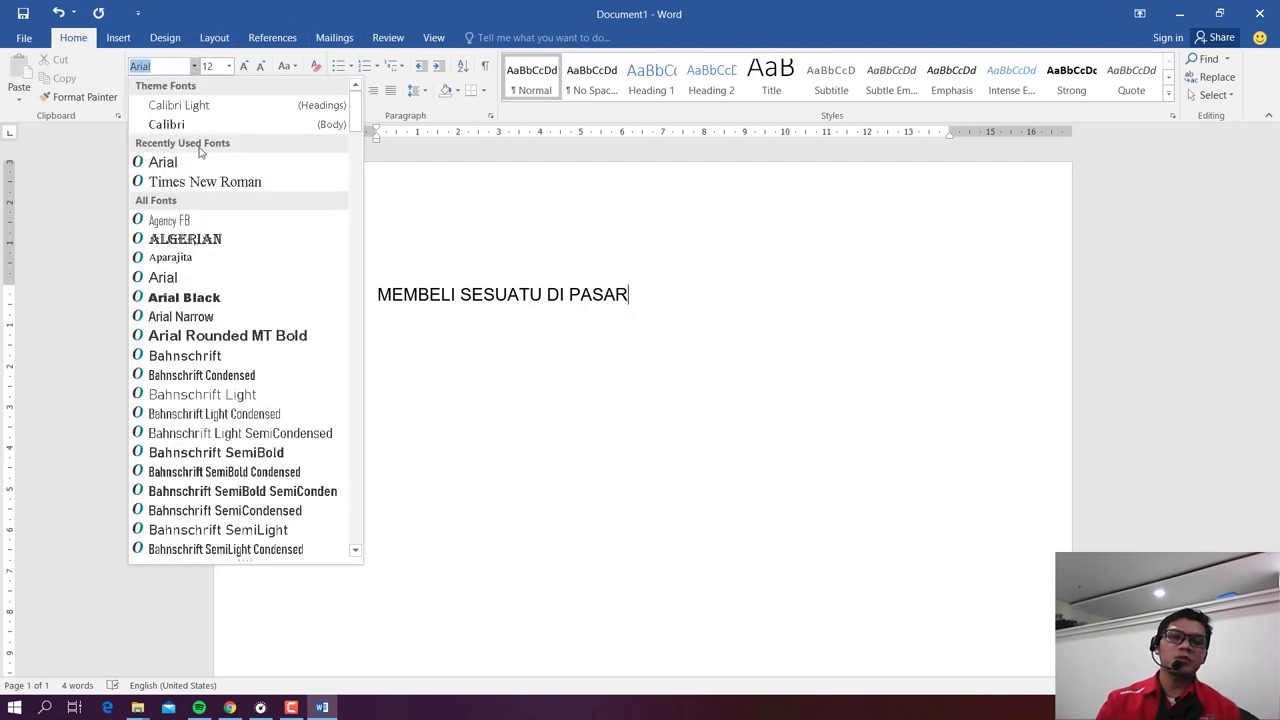
left_click(529, 289)
left_click_drag(632, 294, 378, 294)
left_click(194, 66)
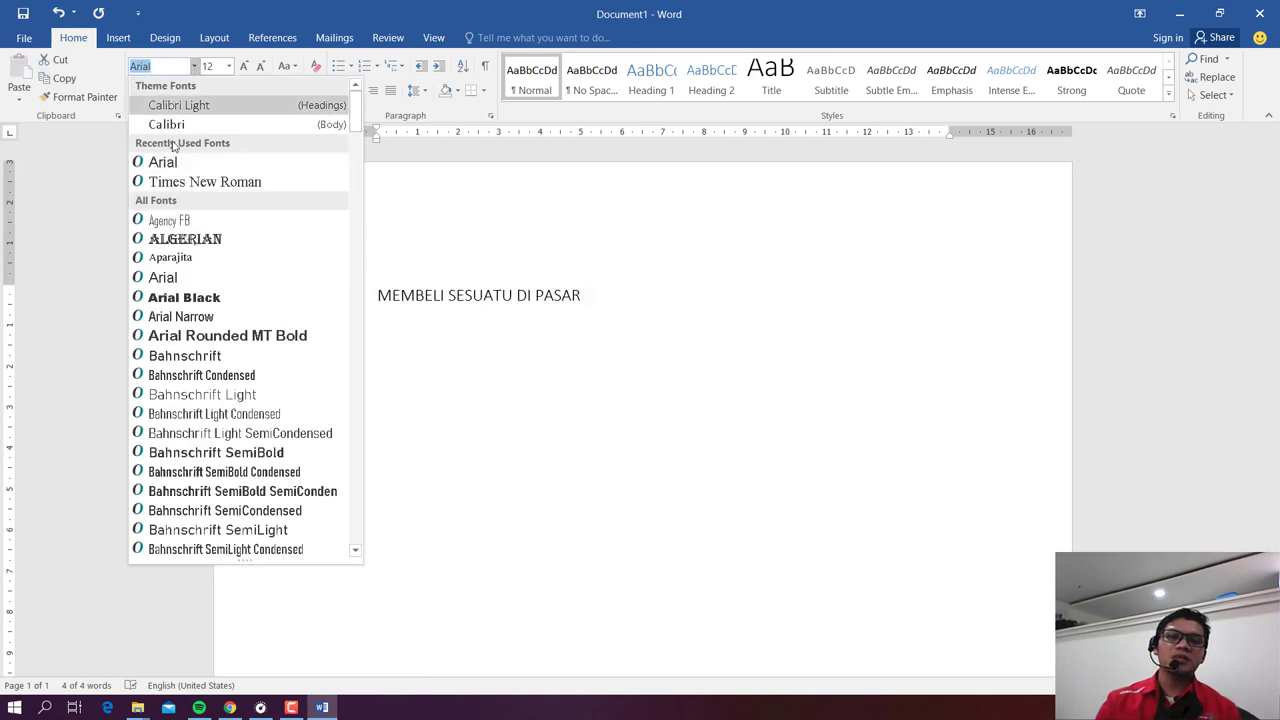
left_click(170, 180)
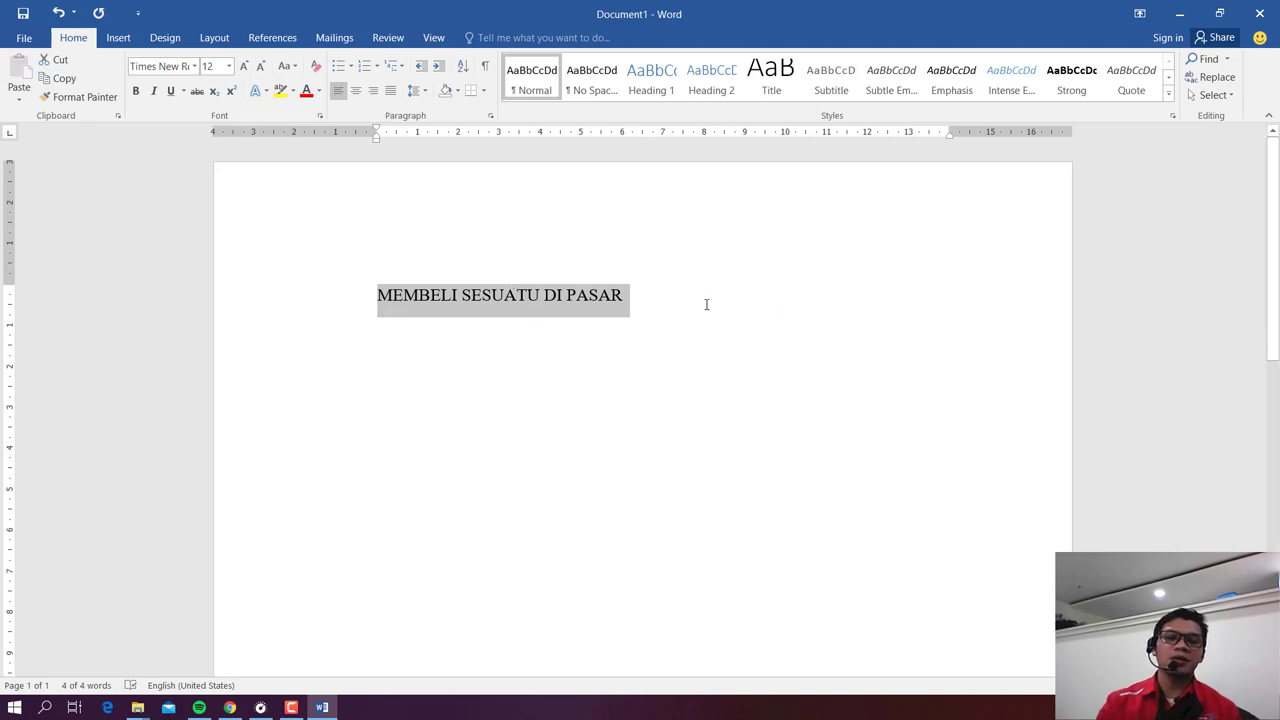
left_click(646, 310)
Step: Copy the Install Notes text from the Dev47Apps DroidCam page and minimize Chrome
left_click(229, 707)
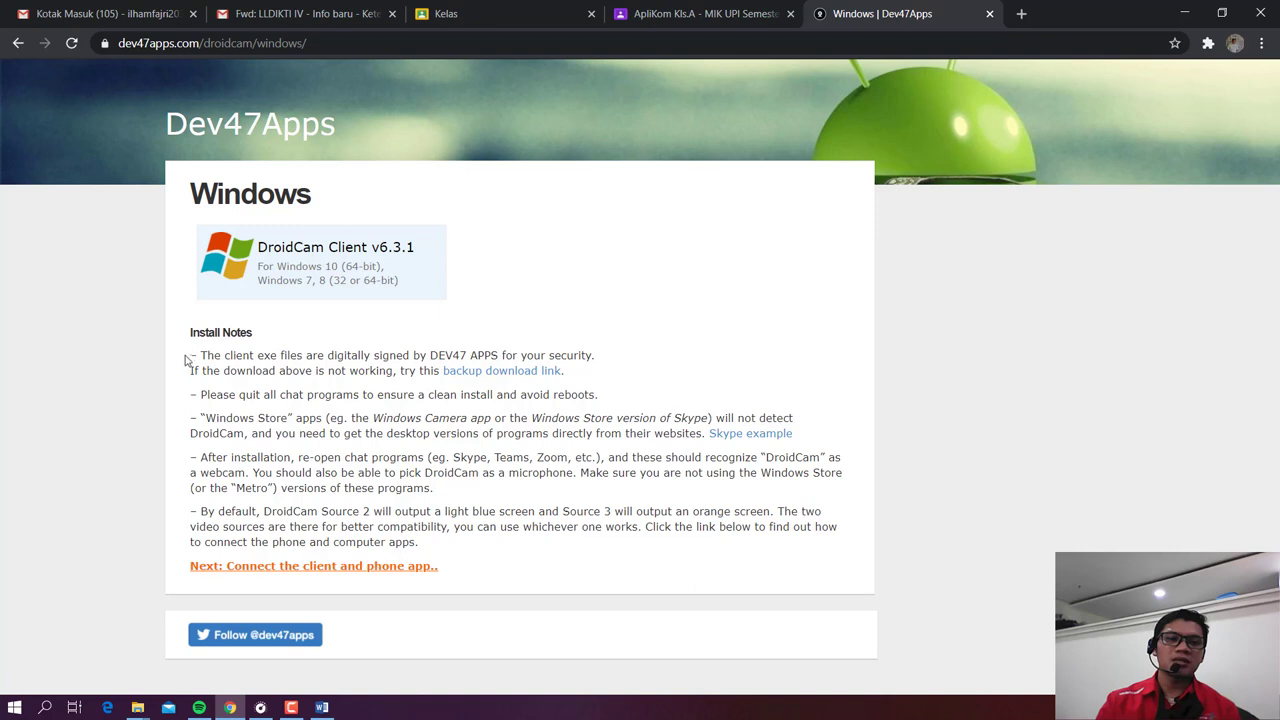
left_click_drag(190, 353, 447, 549)
key("ctrl+c")
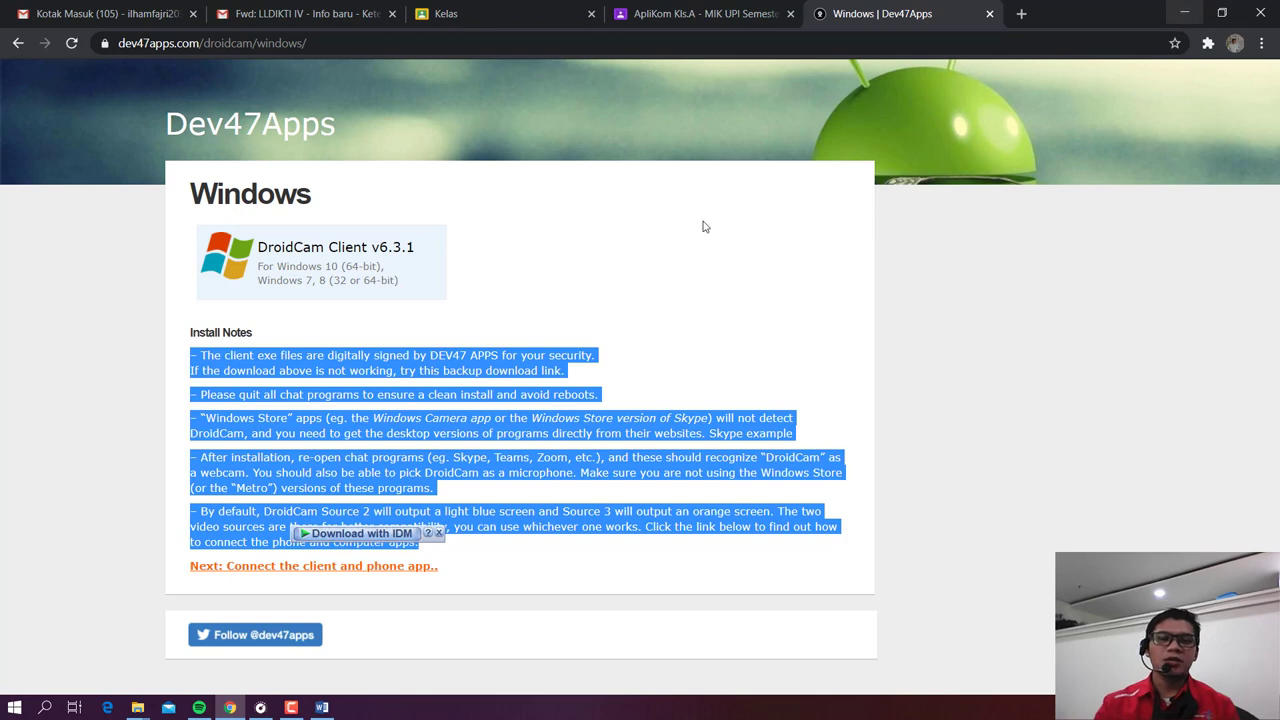
left_click(1184, 13)
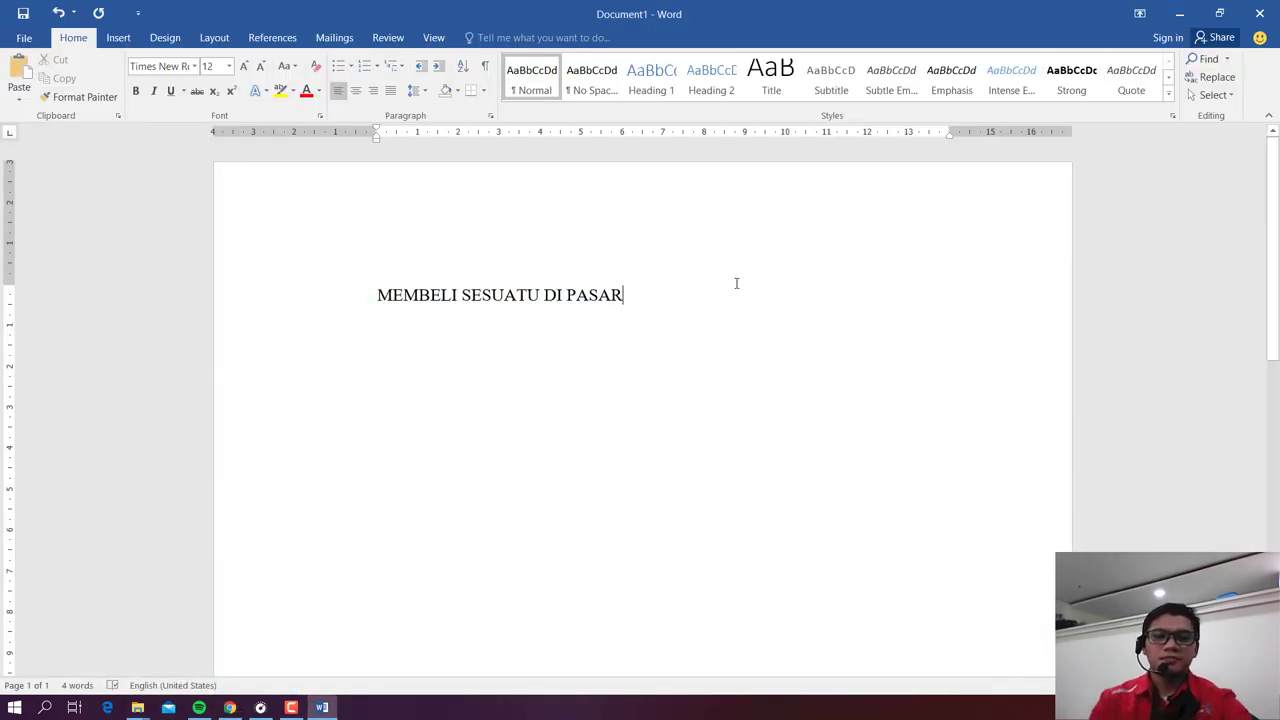
Step: Paste the copied DroidCam install notes on a new line under the title
key("Return")
key("ctrl+v")
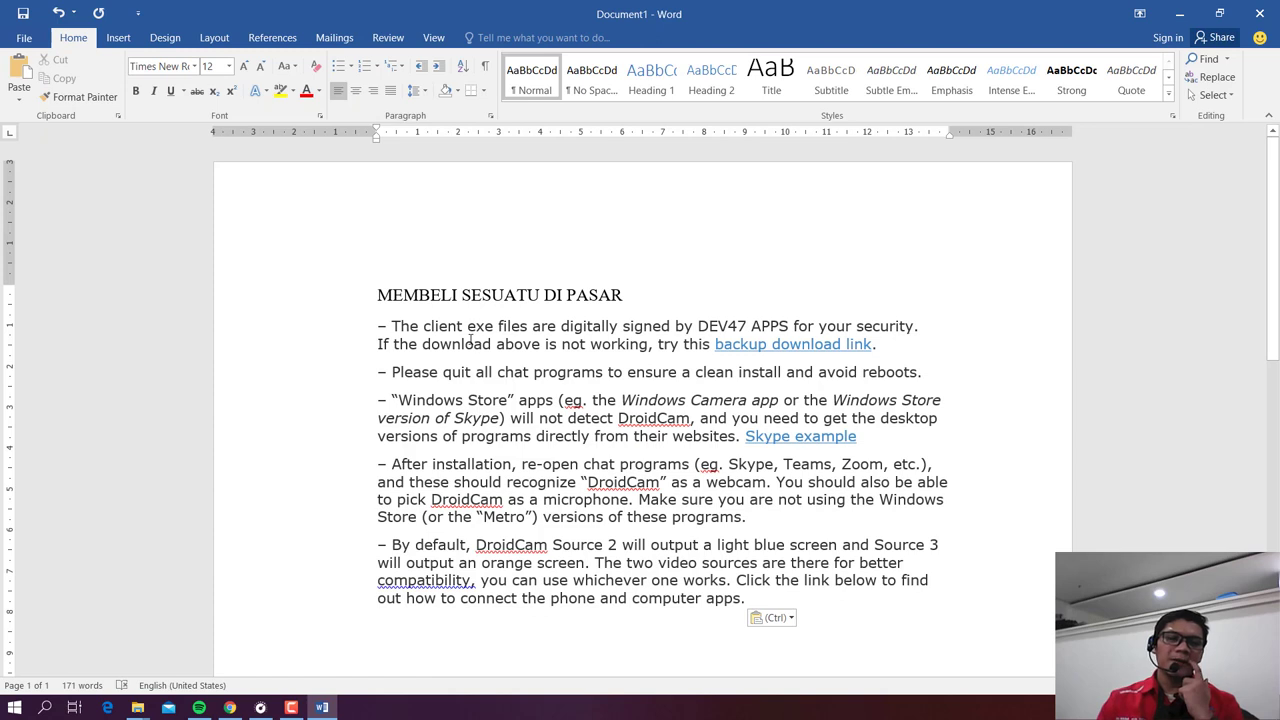
left_click(440, 326)
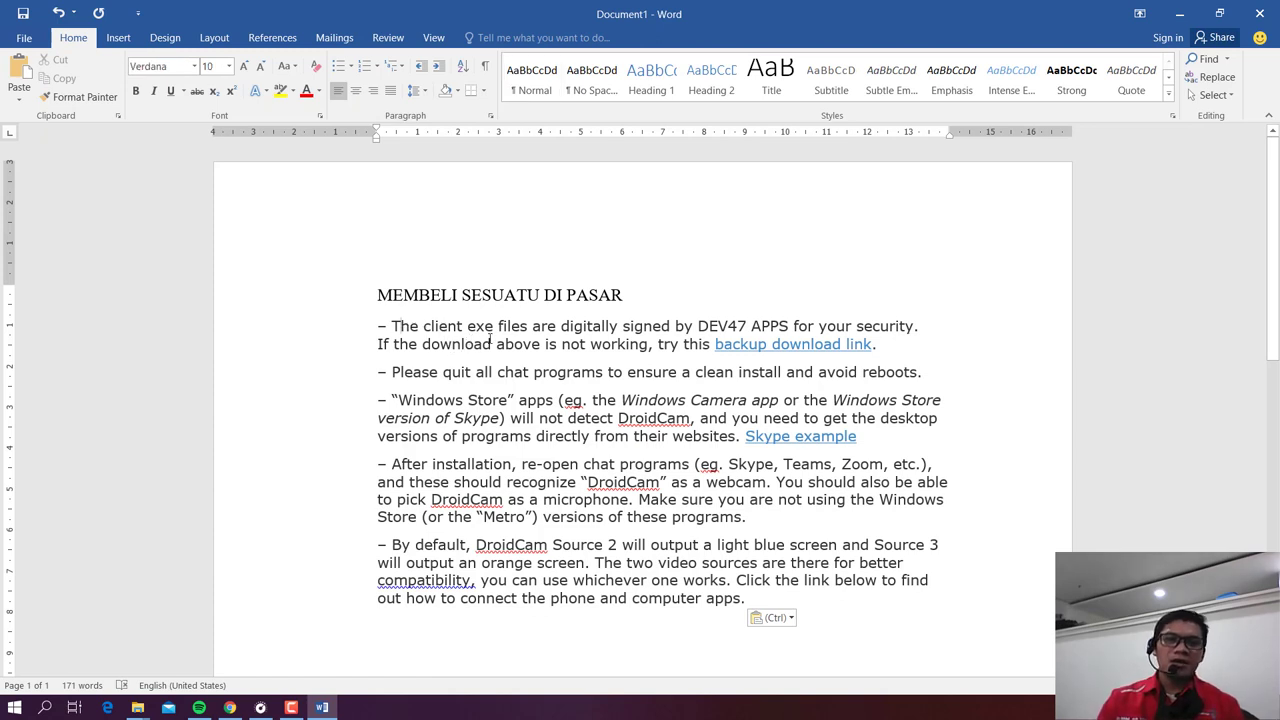
Step: Set all the pasted note paragraphs to Times New Roman, grown to 12 pt
left_click_drag(392, 326, 670, 436)
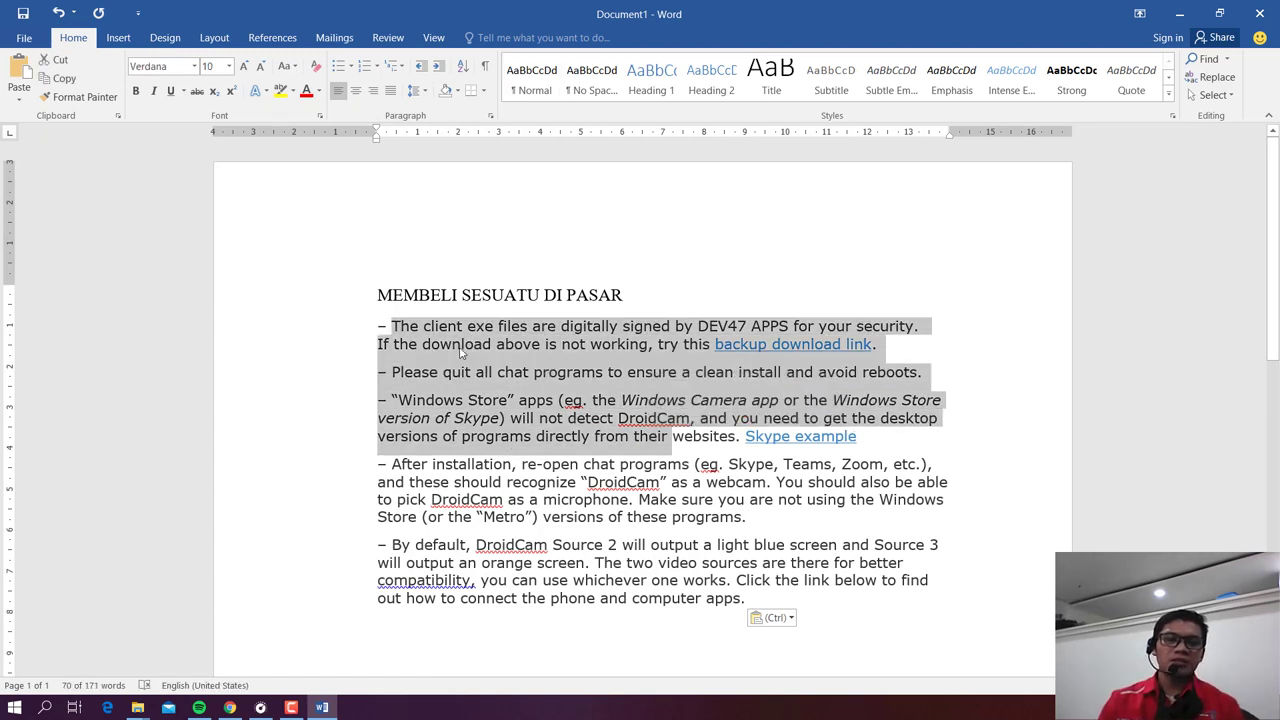
left_click(419, 324)
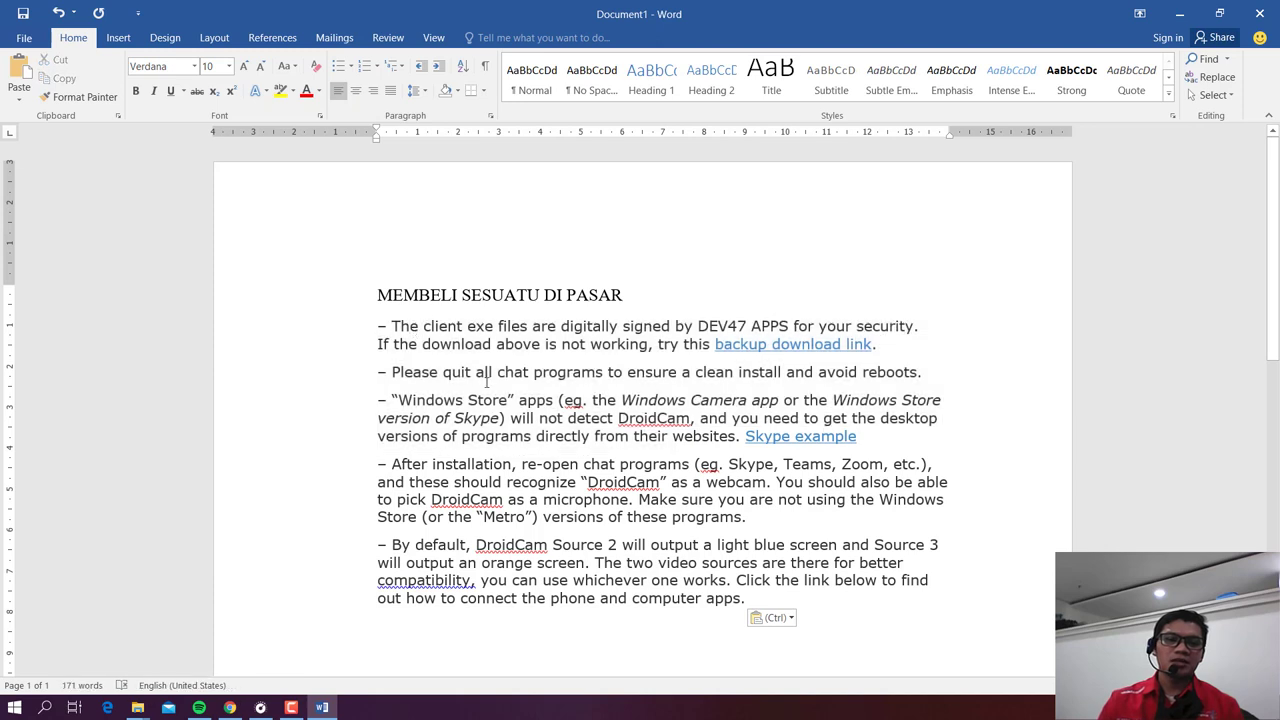
left_click_drag(487, 378, 502, 418)
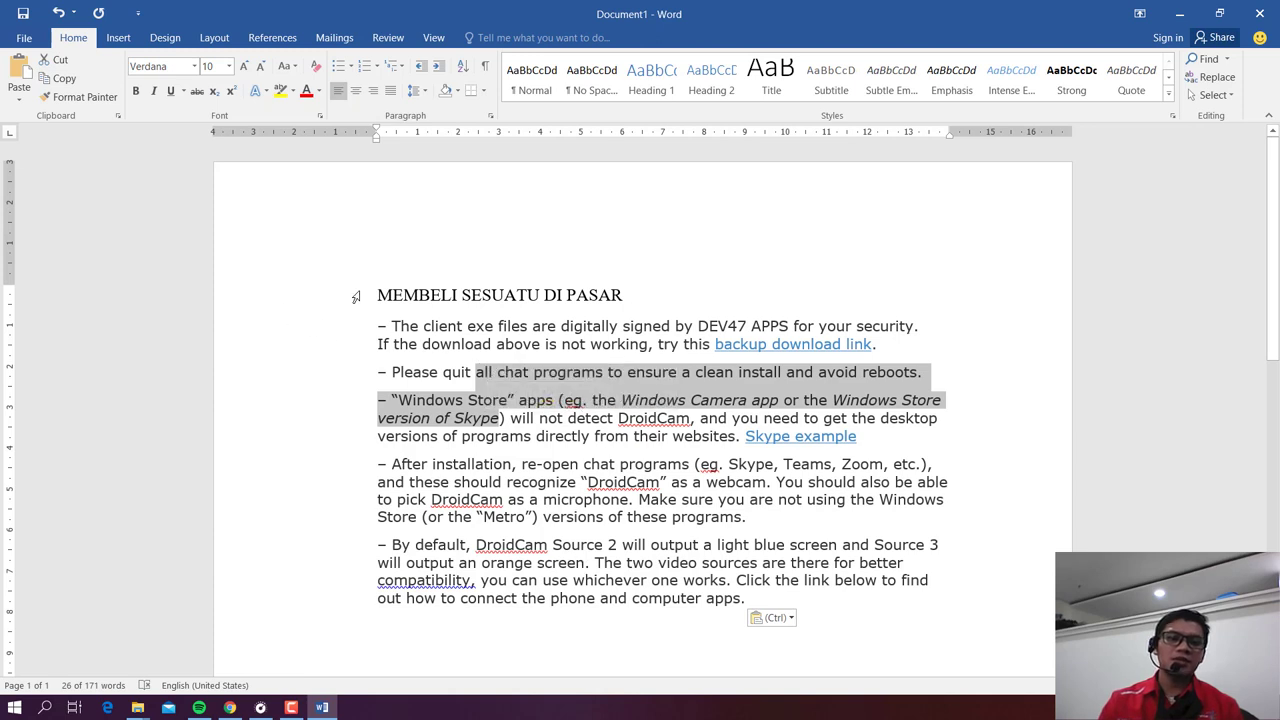
left_click(452, 346)
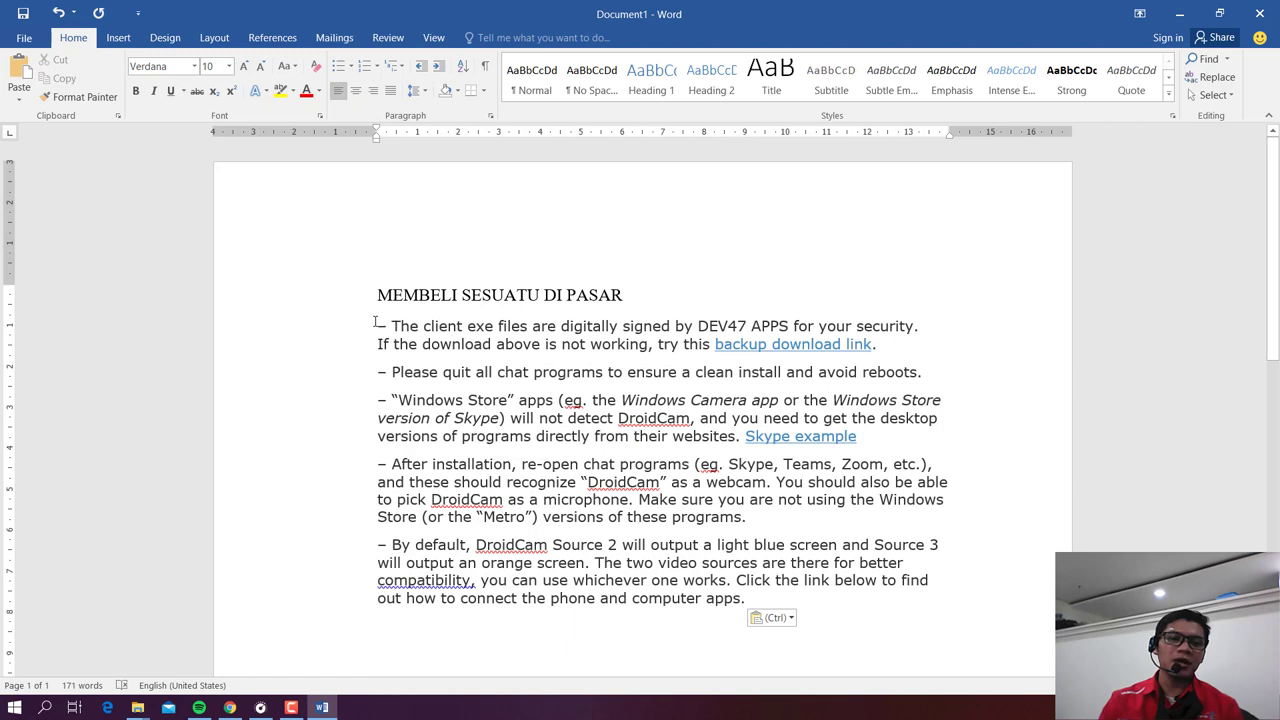
left_click_drag(393, 327, 745, 597)
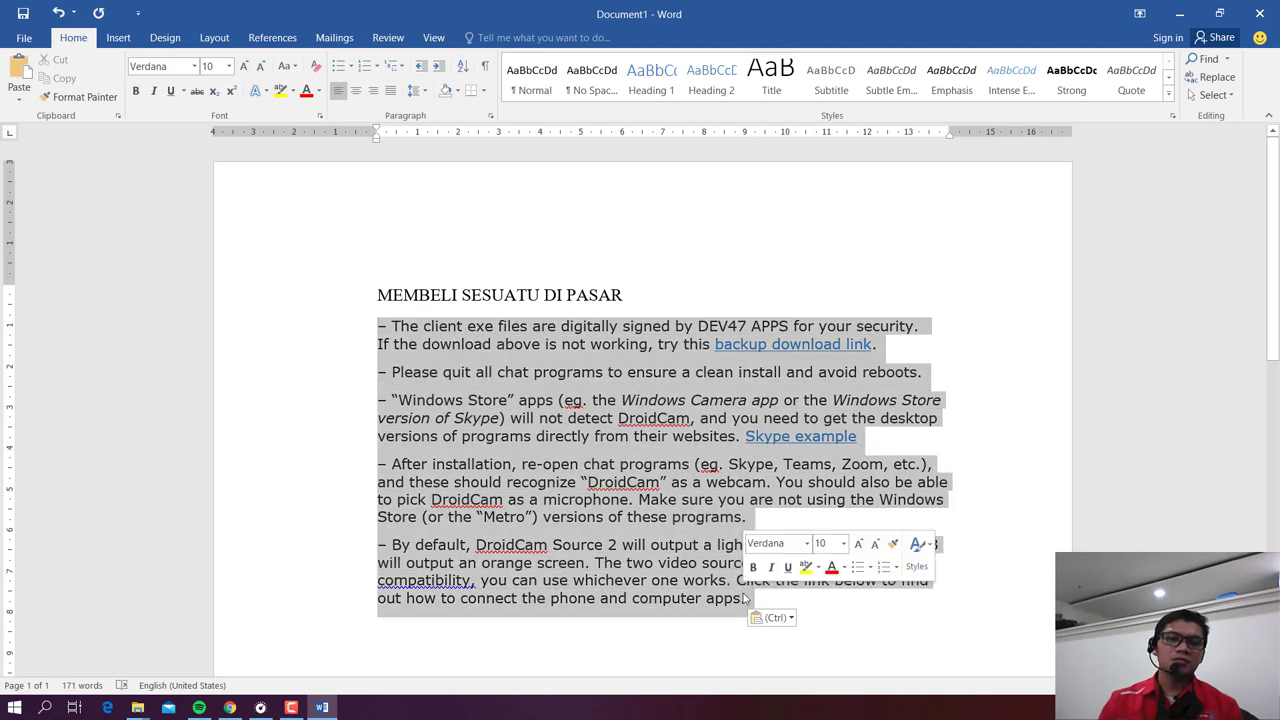
left_click(194, 67)
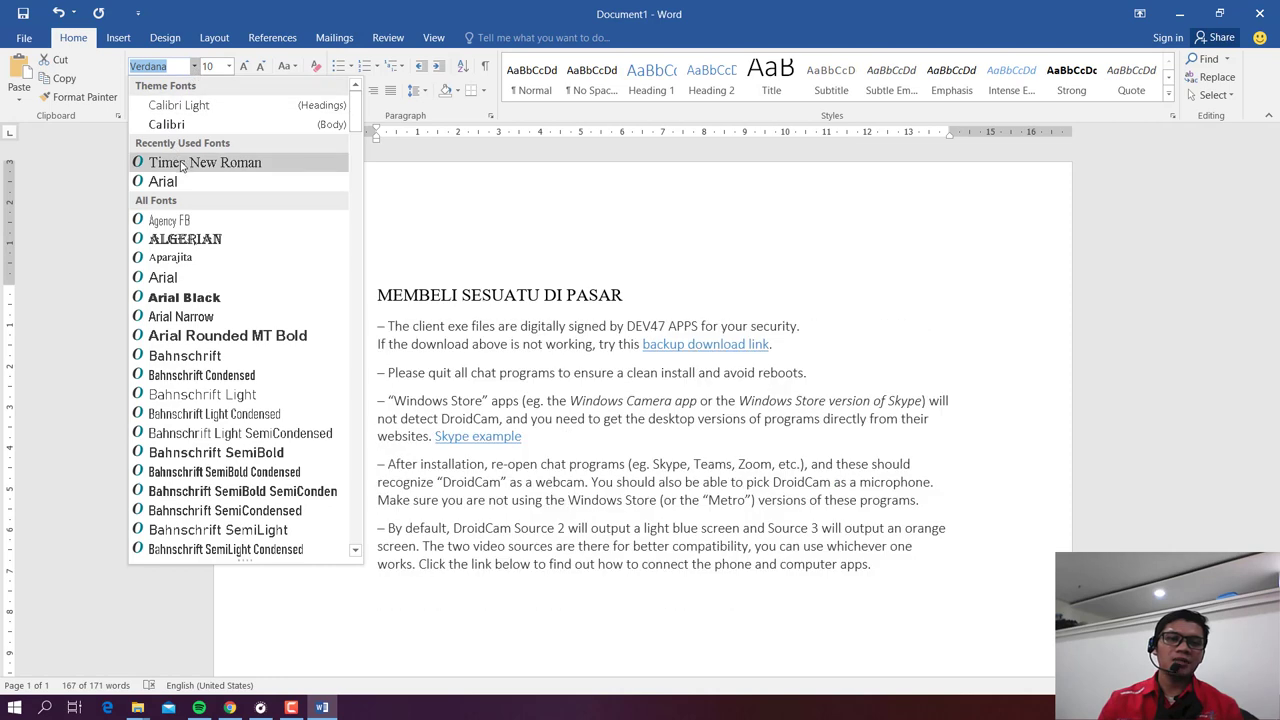
left_click(182, 164)
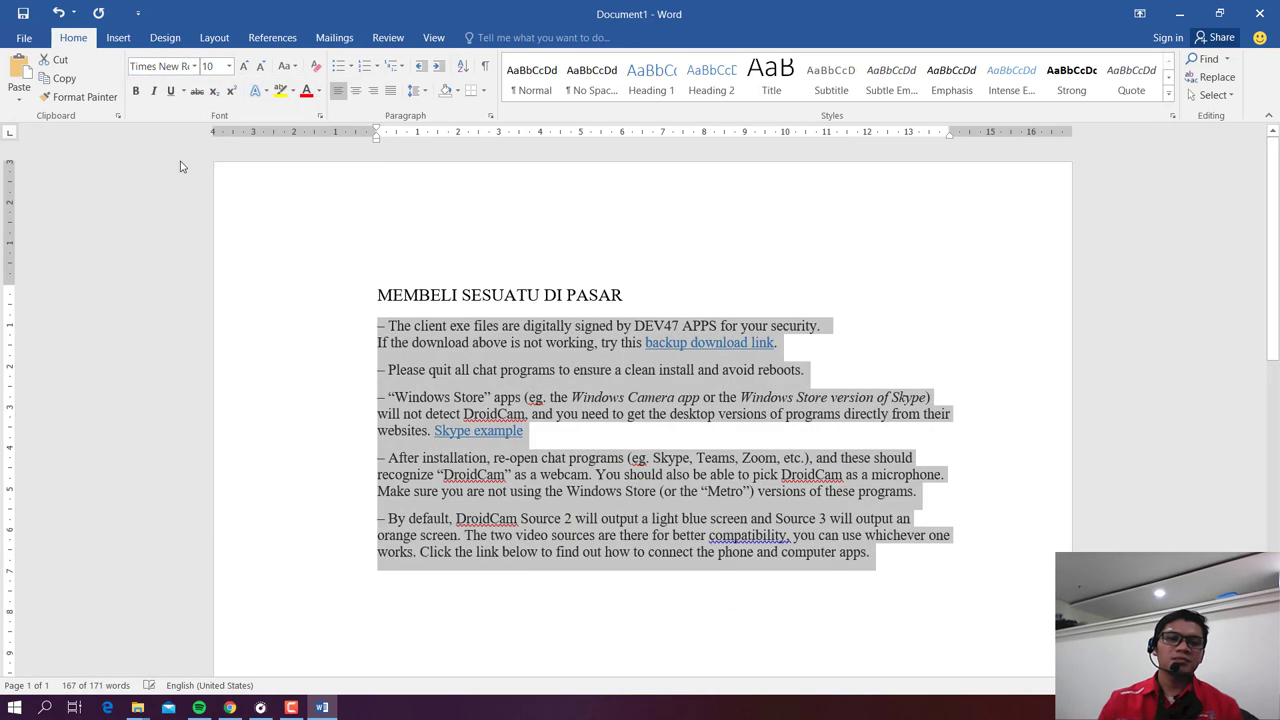
left_click(244, 70)
left_click(244, 70)
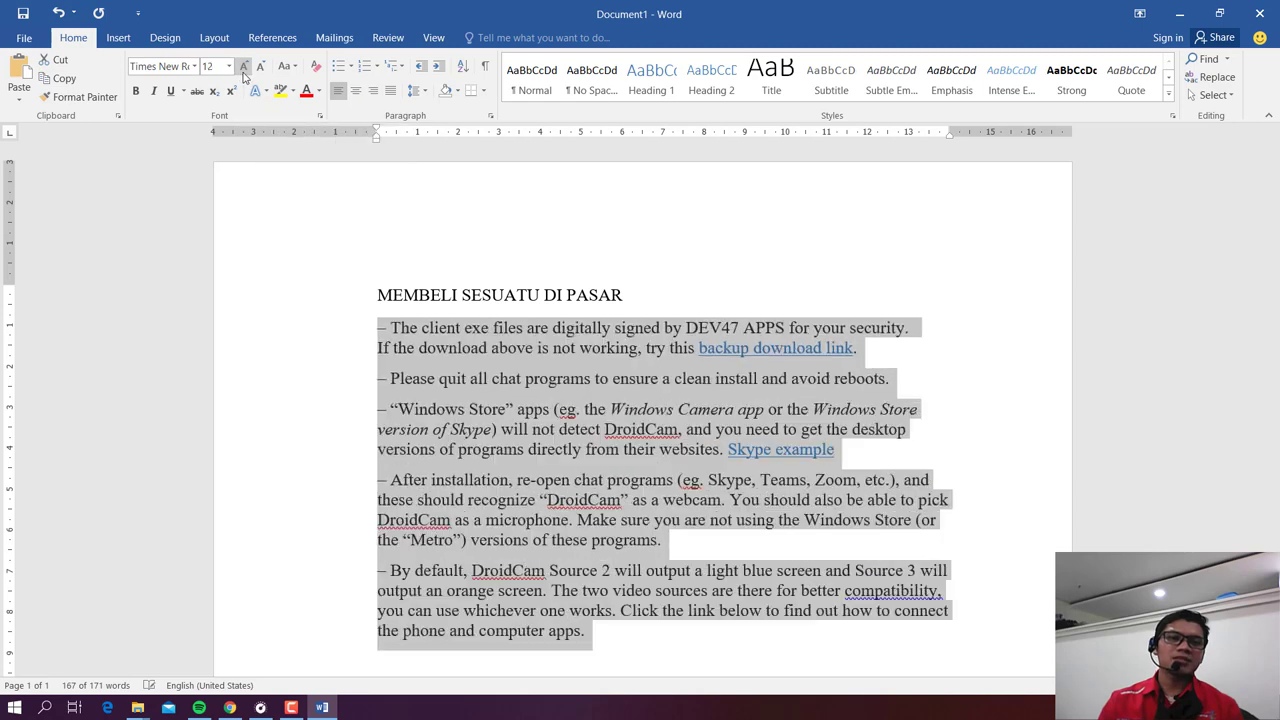
Step: Delete the space after the first note's dash
left_click(512, 290)
left_click(481, 347)
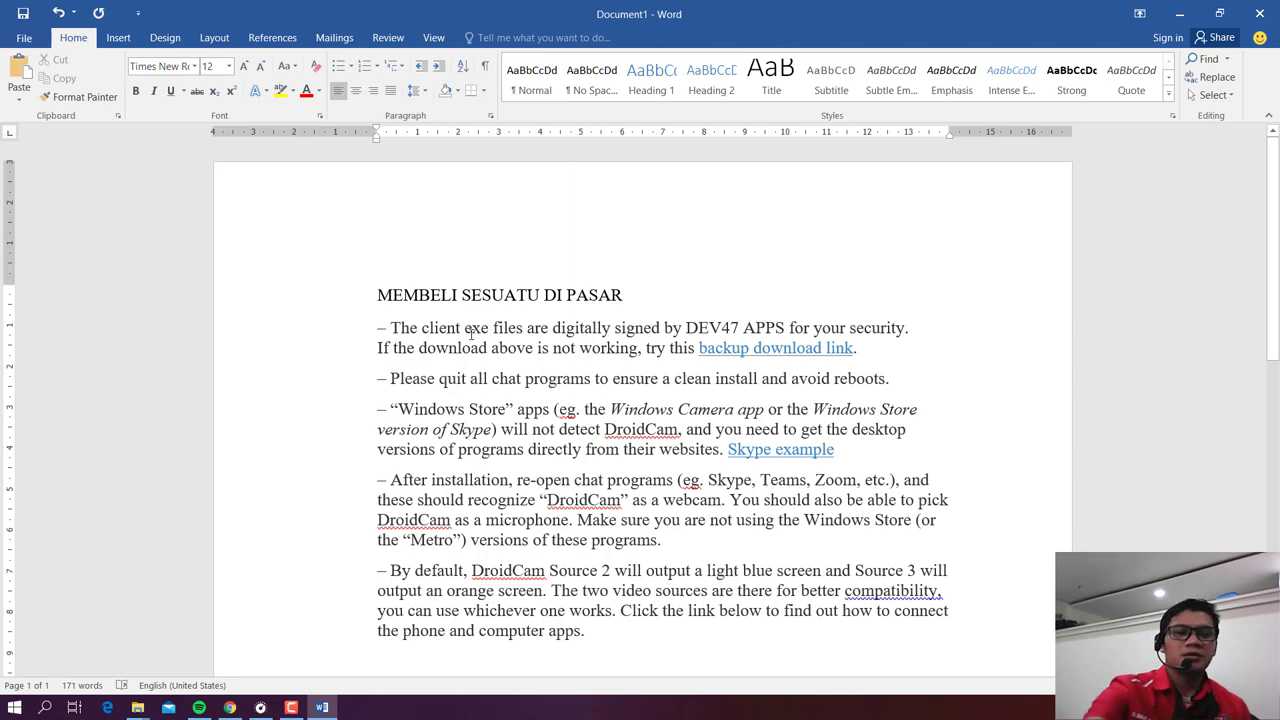
key("BackSpace")
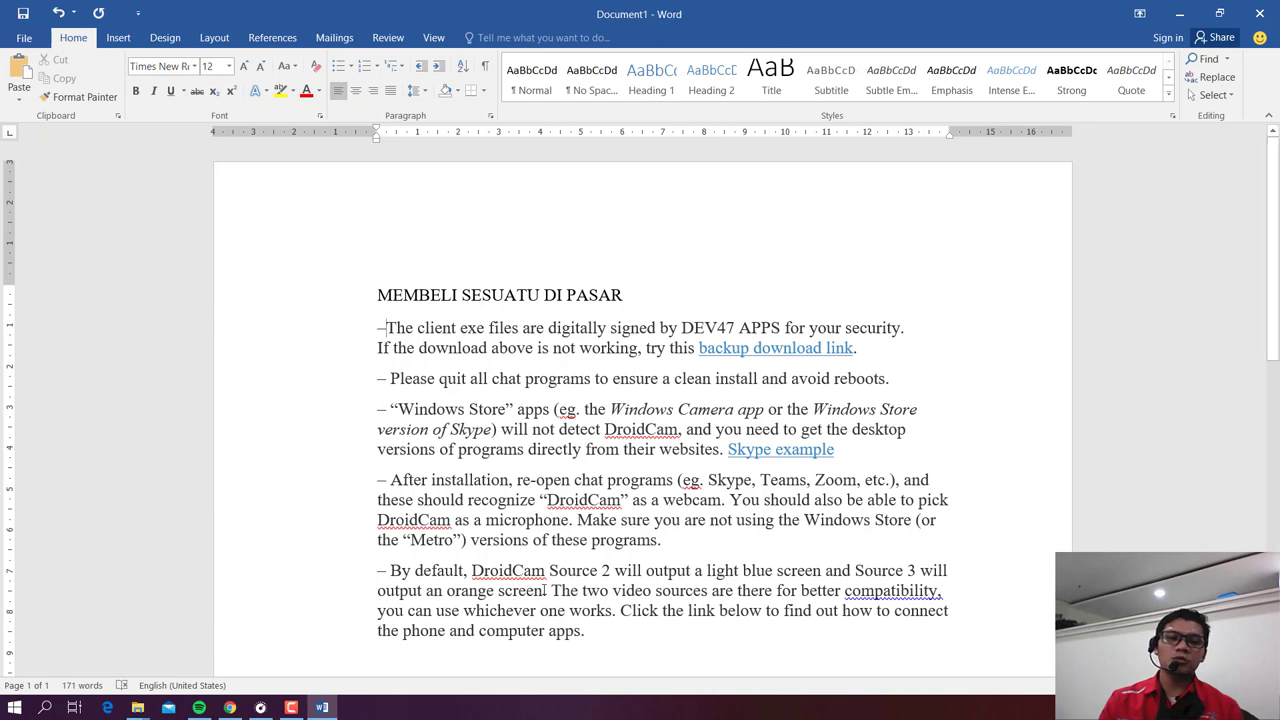
Step: Try 1.5 line spacing on the notes, then double spacing on the whole document
mouse_move(605, 640)
left_mouse_down()
mouse_move(378, 413)
mouse_move(366, 318)
left_mouse_up()
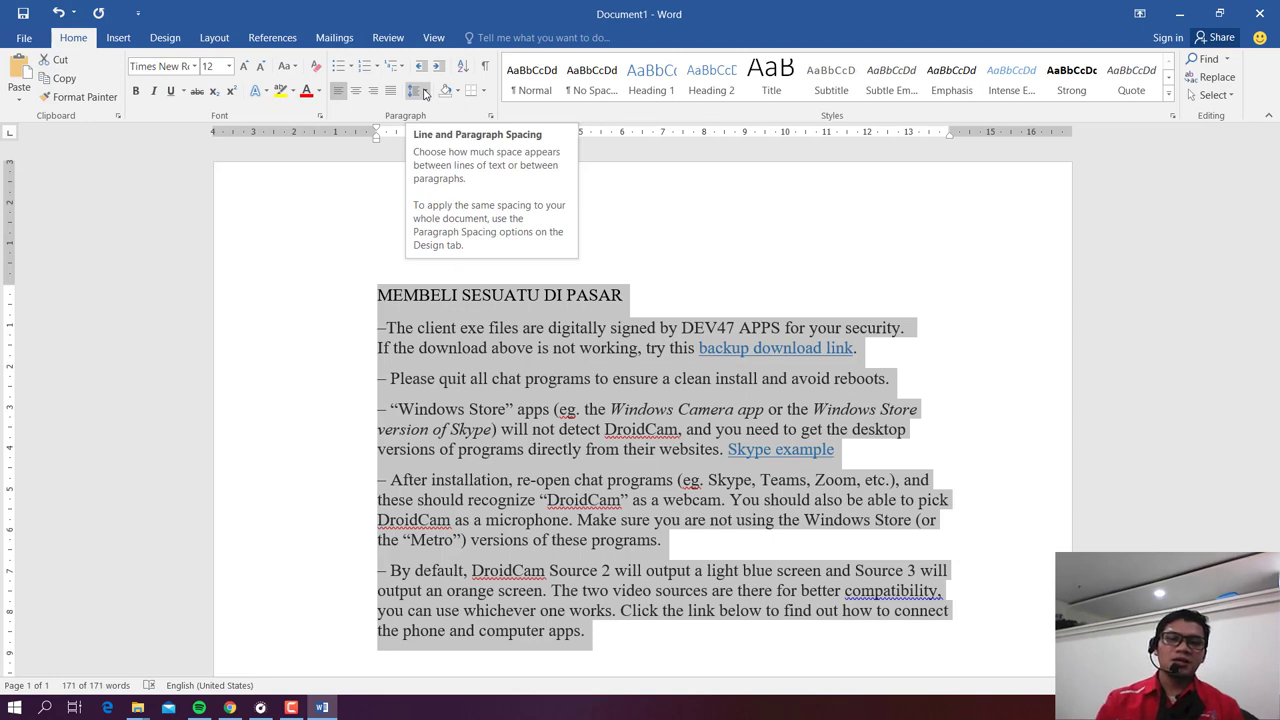
left_click(424, 93)
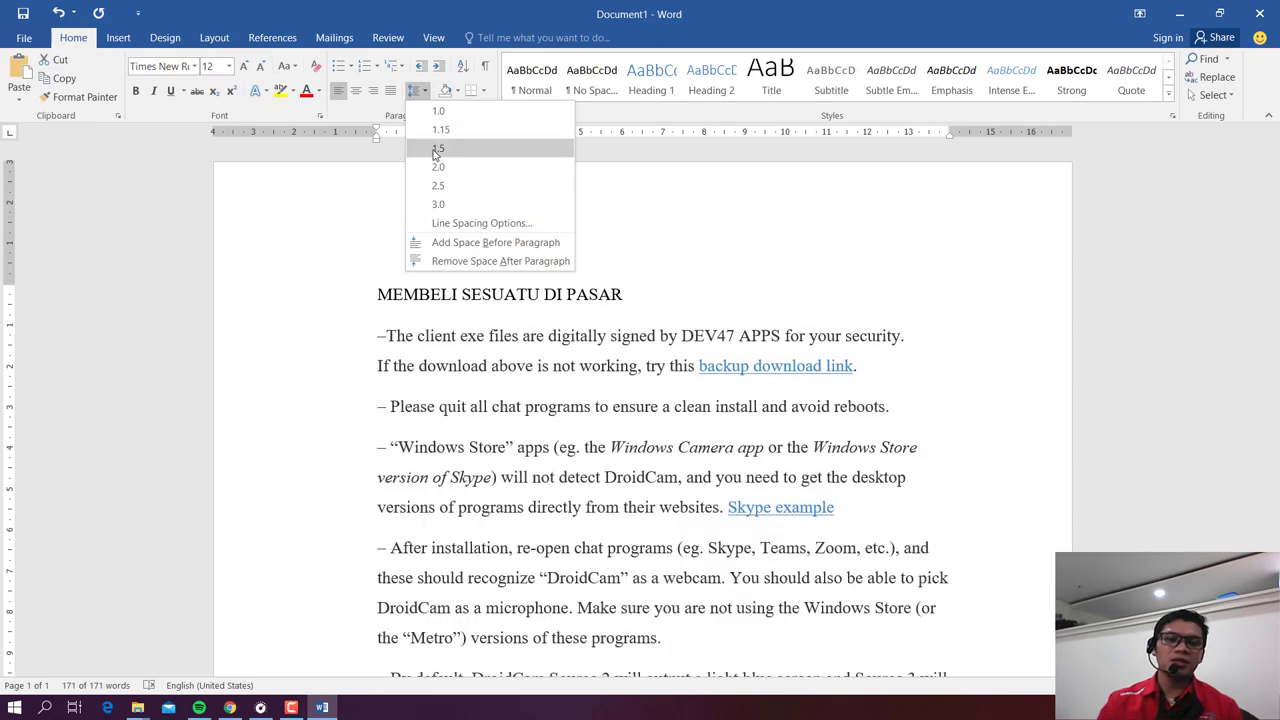
left_click(437, 149)
key("ctrl+a")
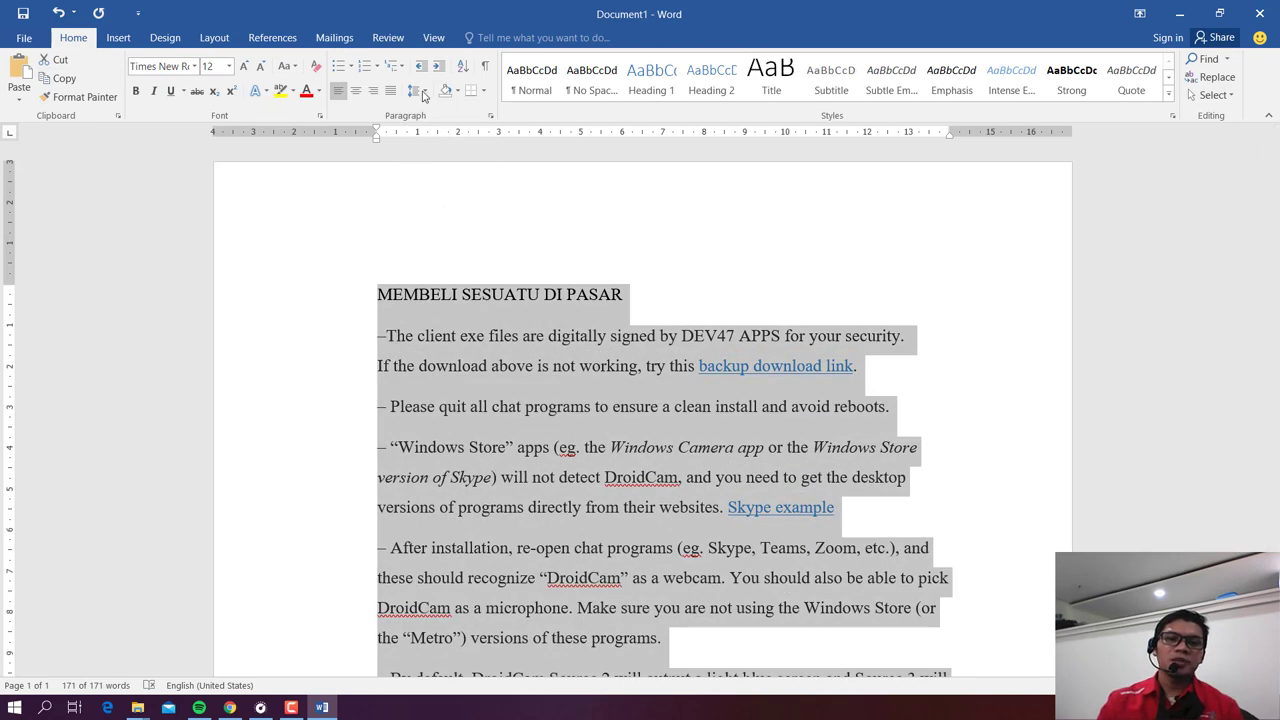
left_click(422, 92)
left_click(440, 166)
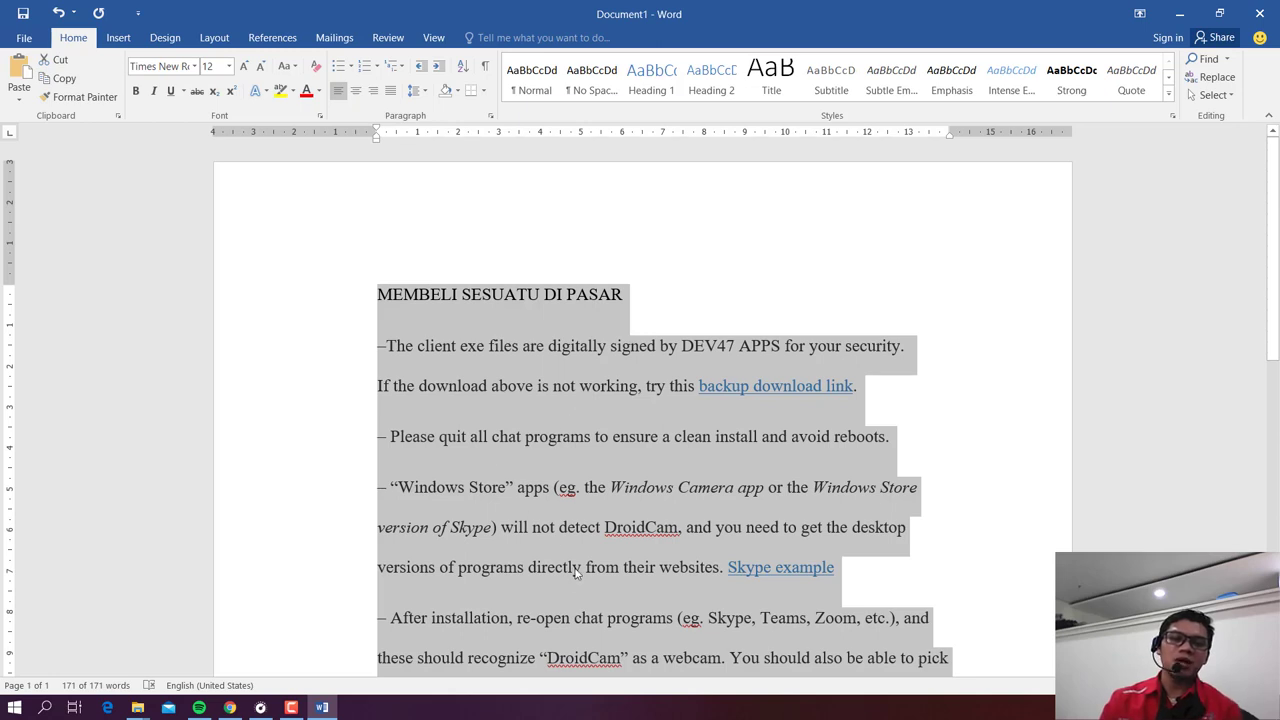
left_click(544, 432)
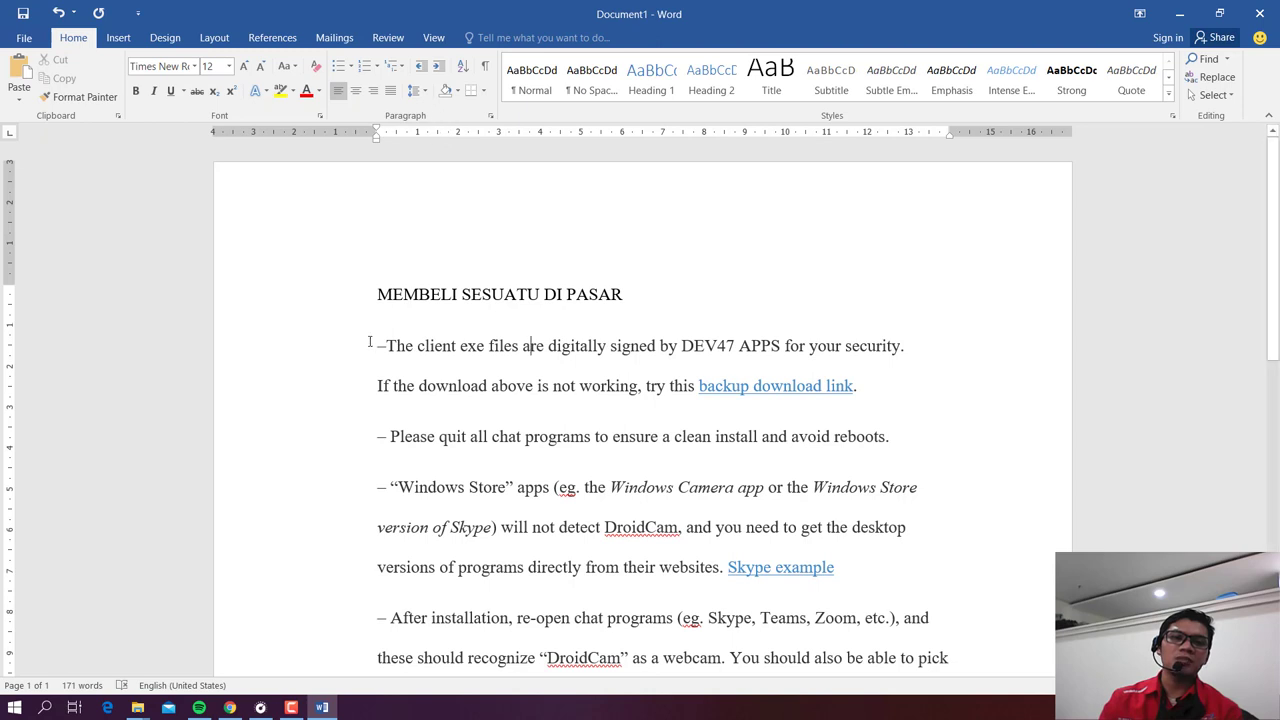
Step: Reapply 1.5 line spacing to the DroidCam note paragraphs
left_click_drag(369, 342, 938, 586)
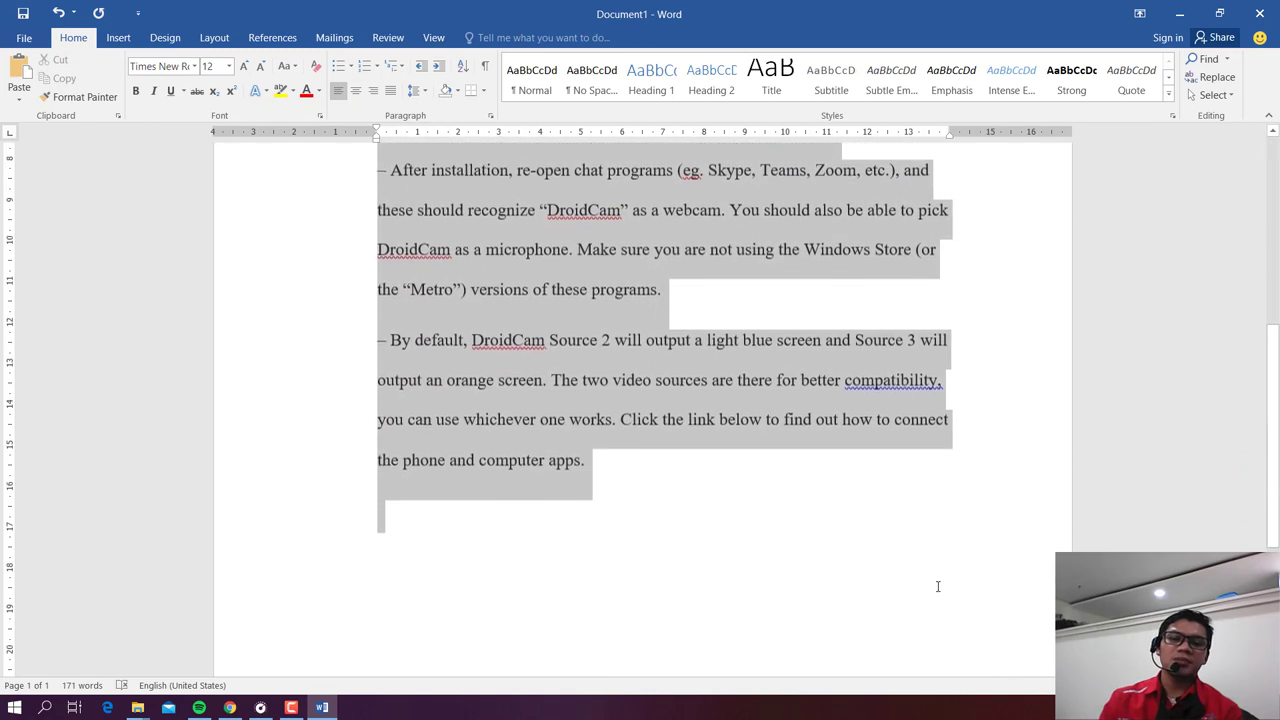
scroll(572, 354, "up", 3)
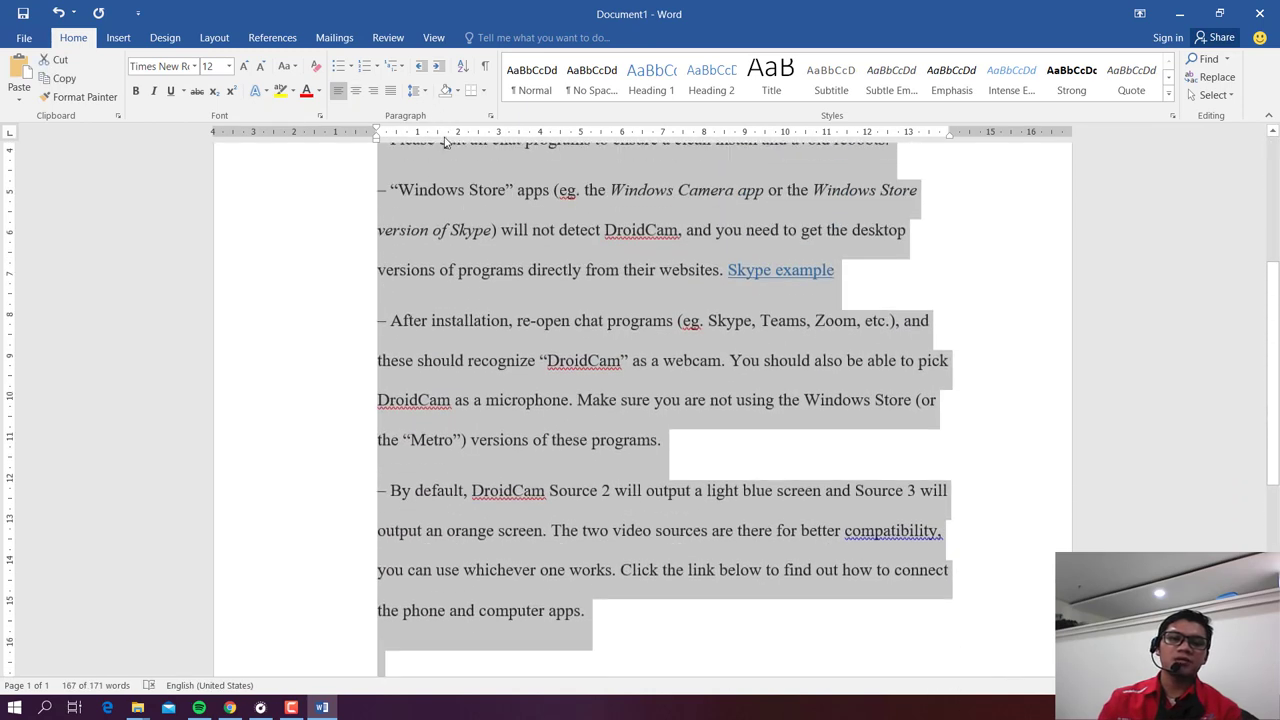
left_click(421, 91)
left_click(440, 145)
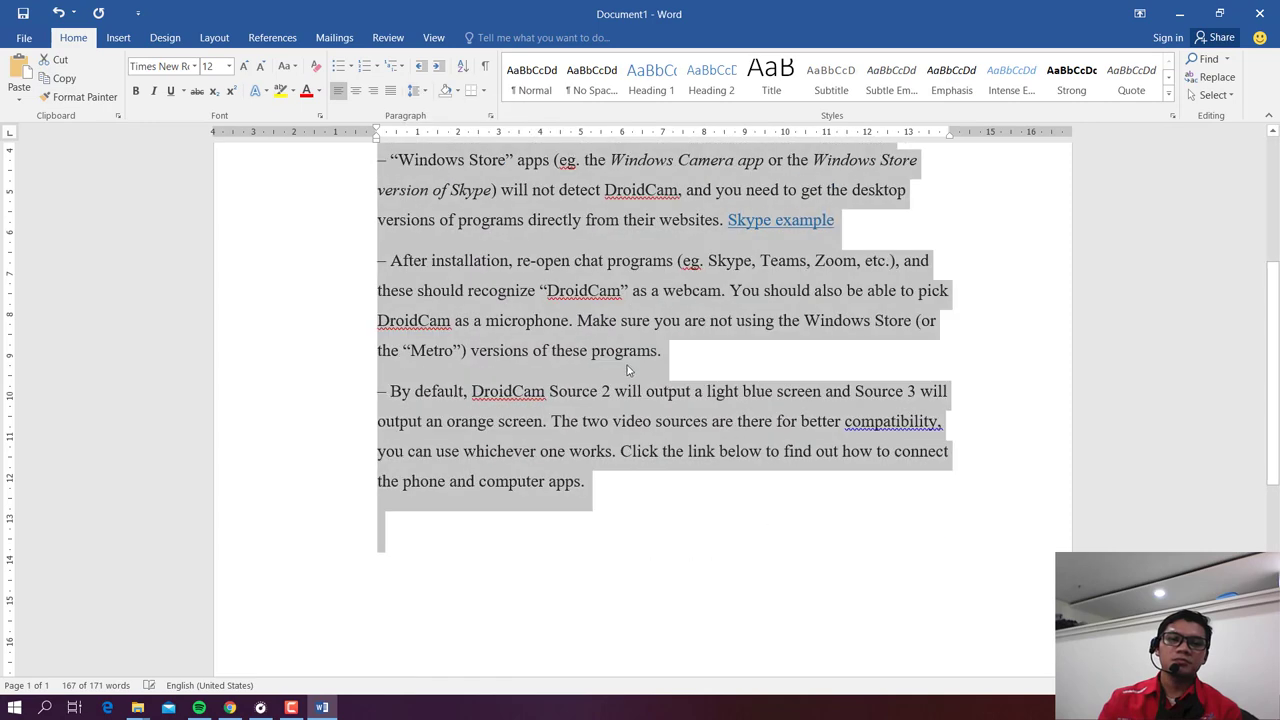
scroll(627, 368, "up", 5)
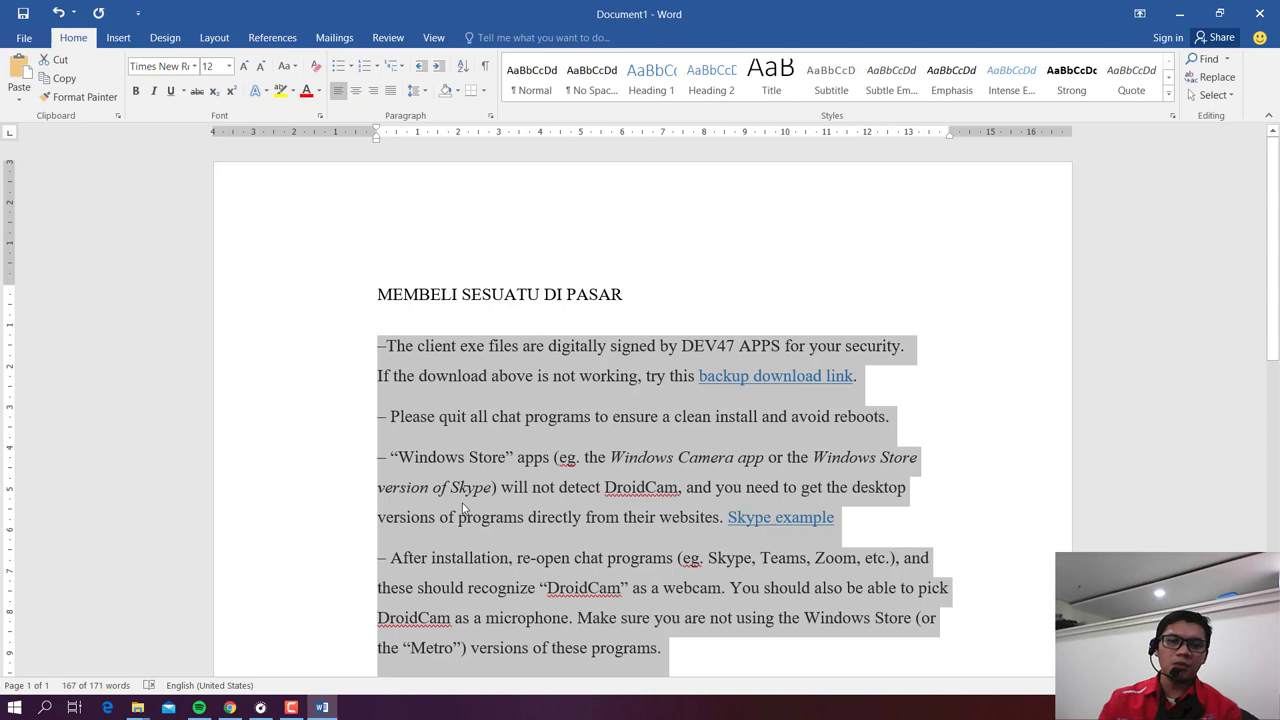
scroll(503, 544, "down", 3)
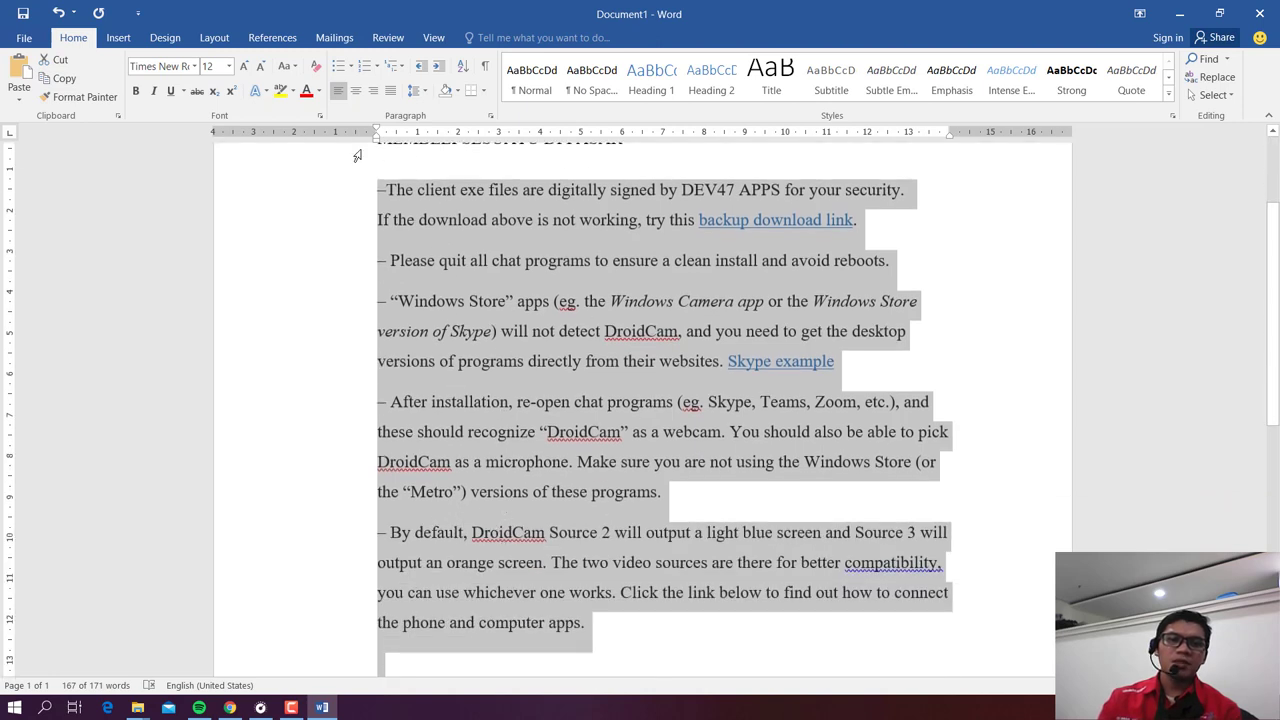
left_click(416, 90)
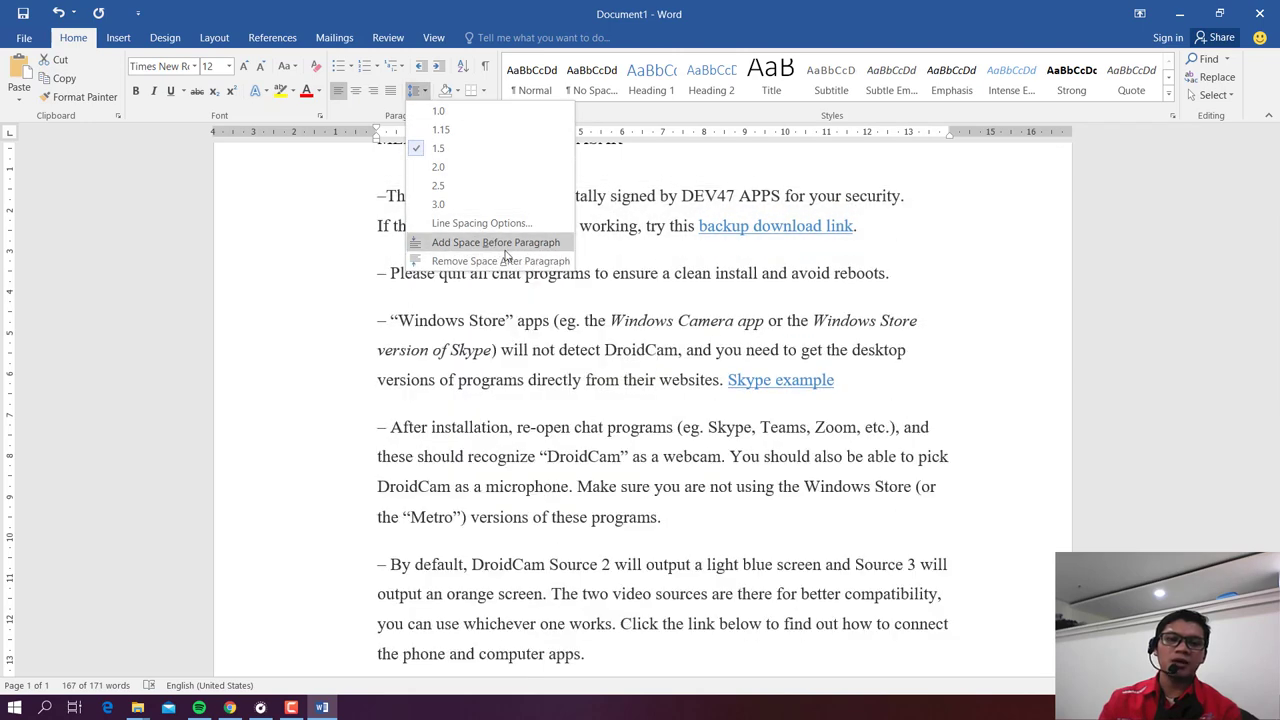
Step: Remove the space after each paragraph across the whole document
key("ctrl+a")
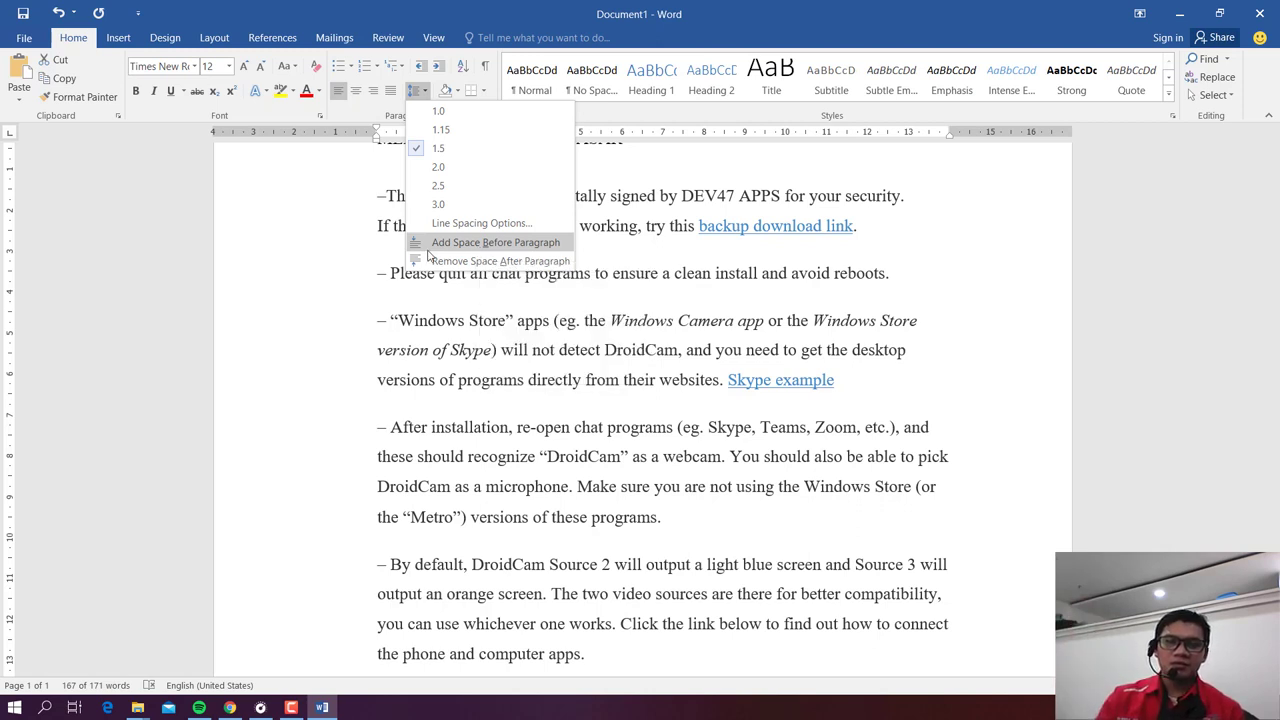
key("ctrl+a")
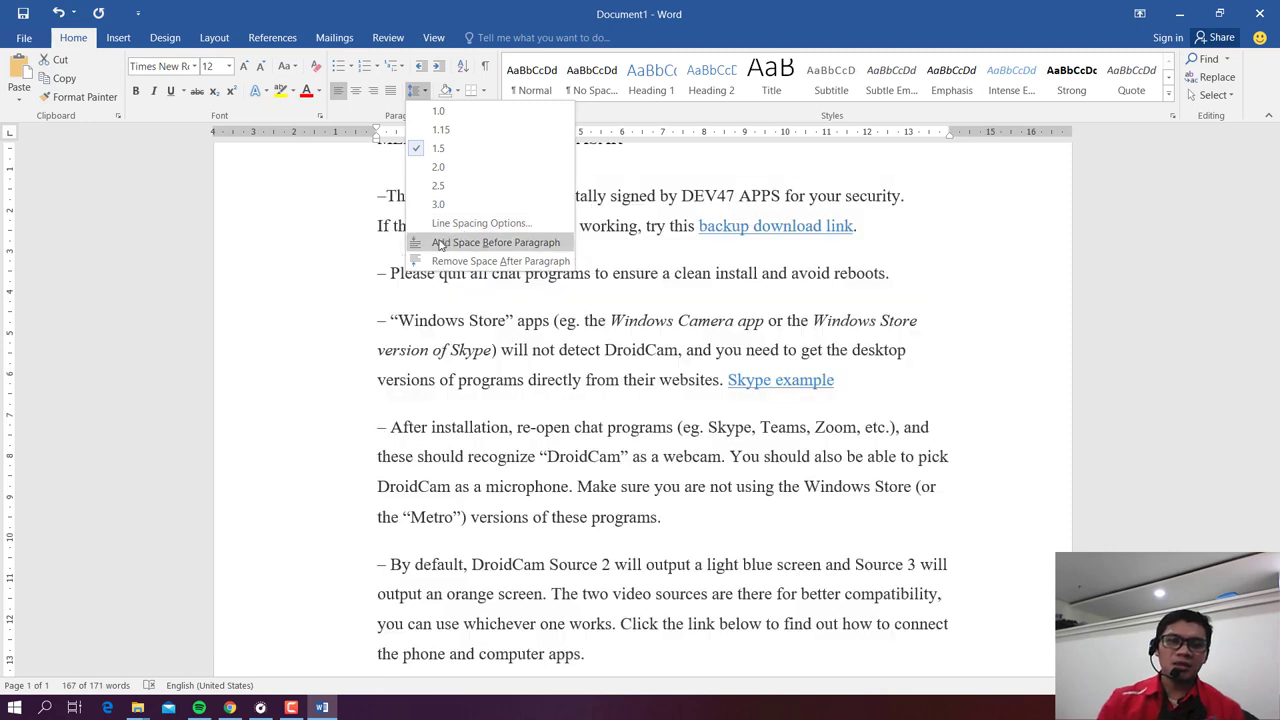
left_click(440, 260)
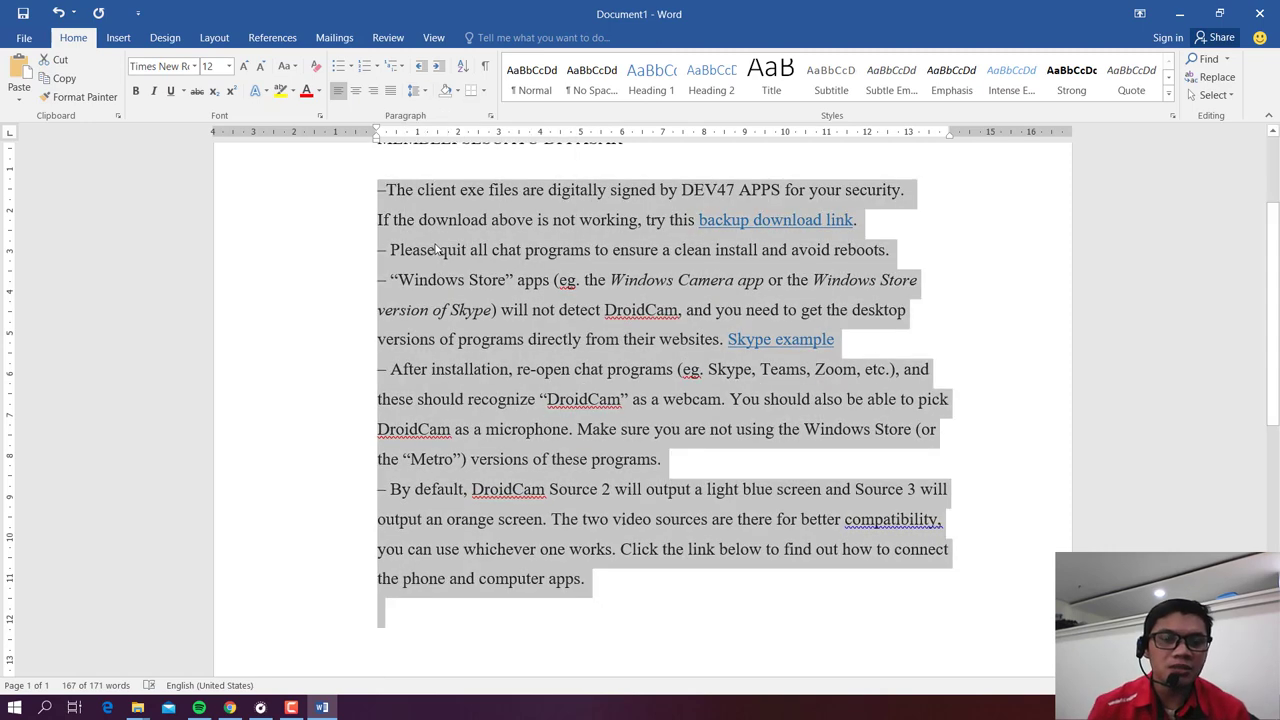
scroll(492, 303, "up", 3)
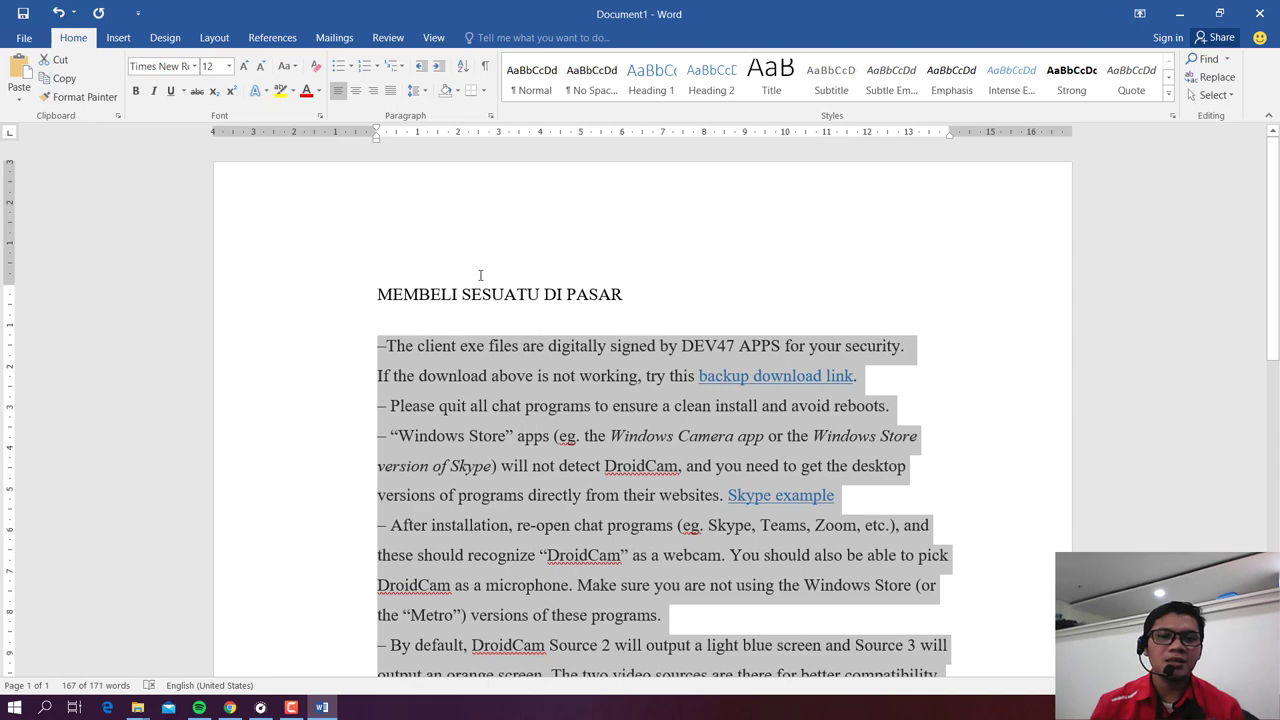
left_click(418, 294)
scroll(504, 331, "down", 4)
scroll(504, 300, "up", 1)
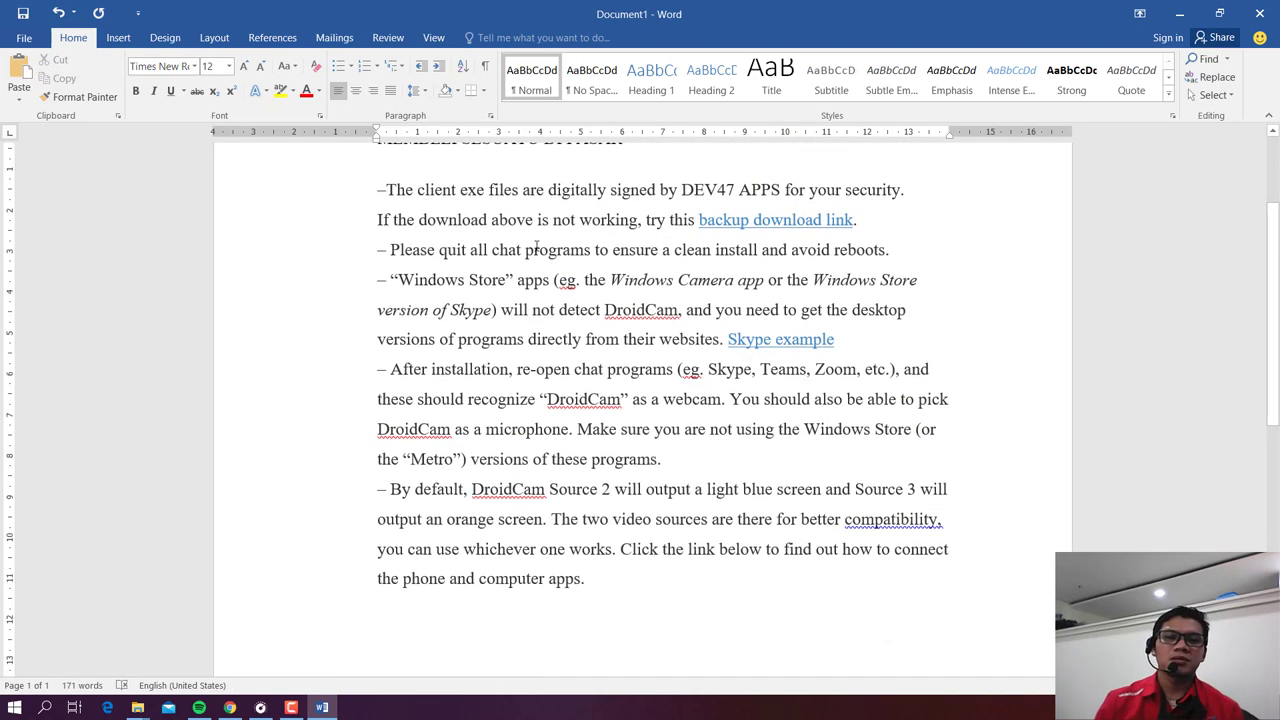
Step: Select the DroidCam note paragraphs and, after trying Center and Align Right, justify them
left_click(528, 250)
scroll(453, 215, "up", 2)
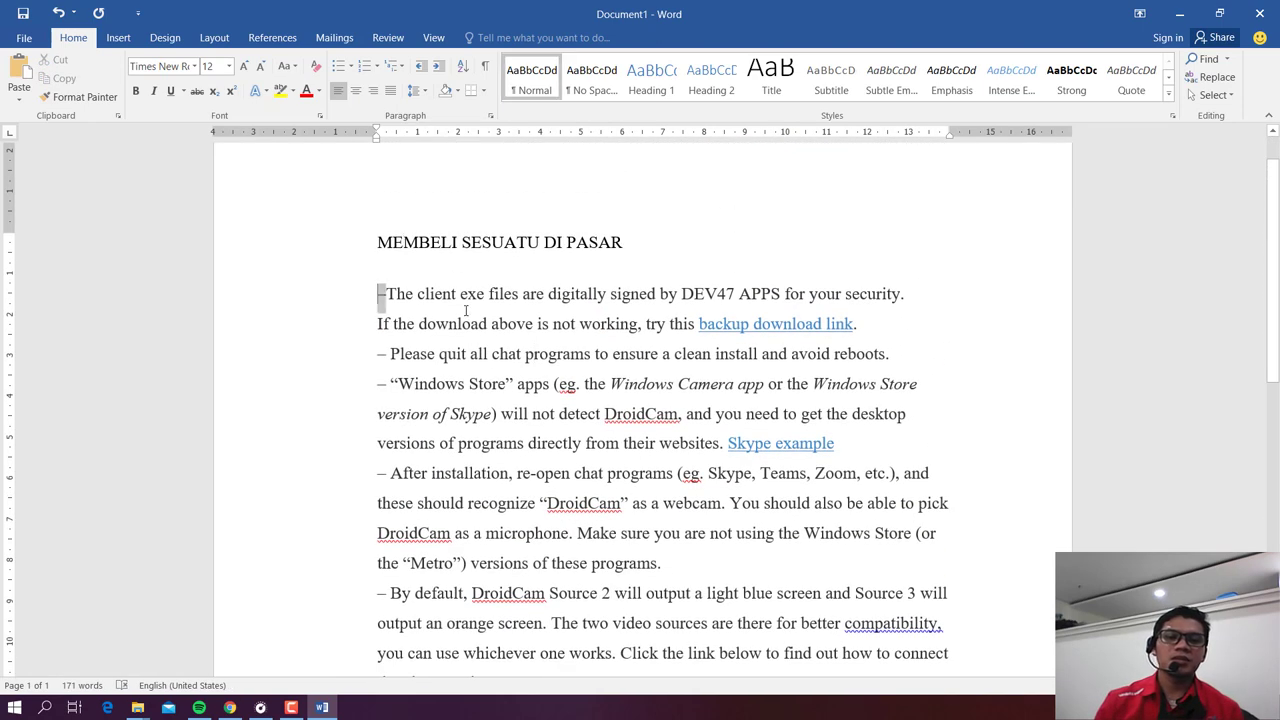
mouse_move(379, 294)
left_mouse_down()
mouse_move(786, 486)
mouse_move(758, 618)
left_mouse_up()
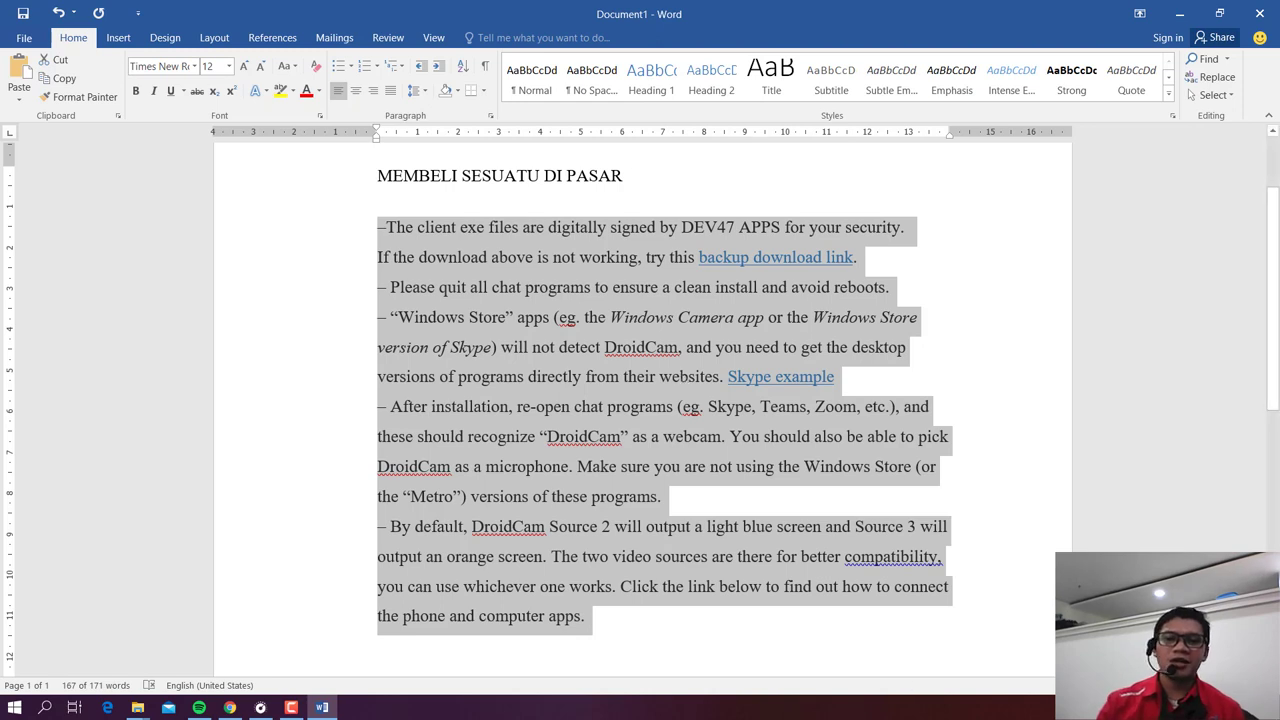
left_click(912, 262)
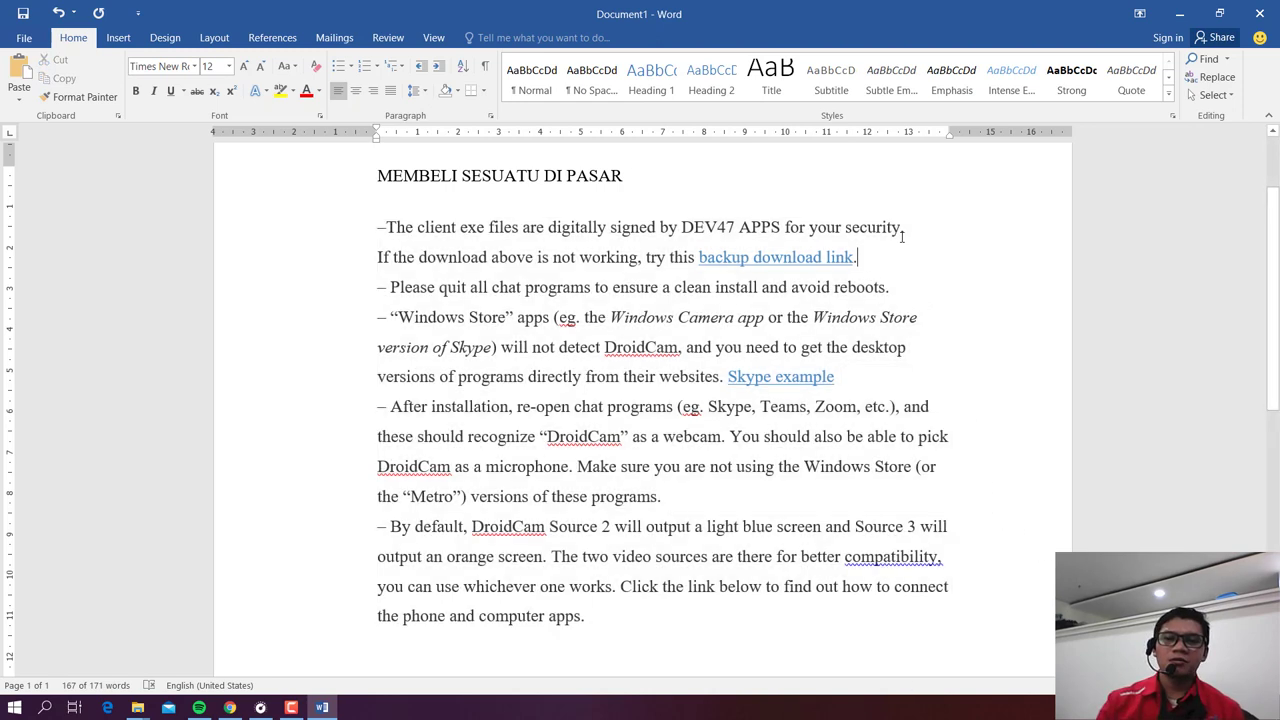
left_click(477, 316)
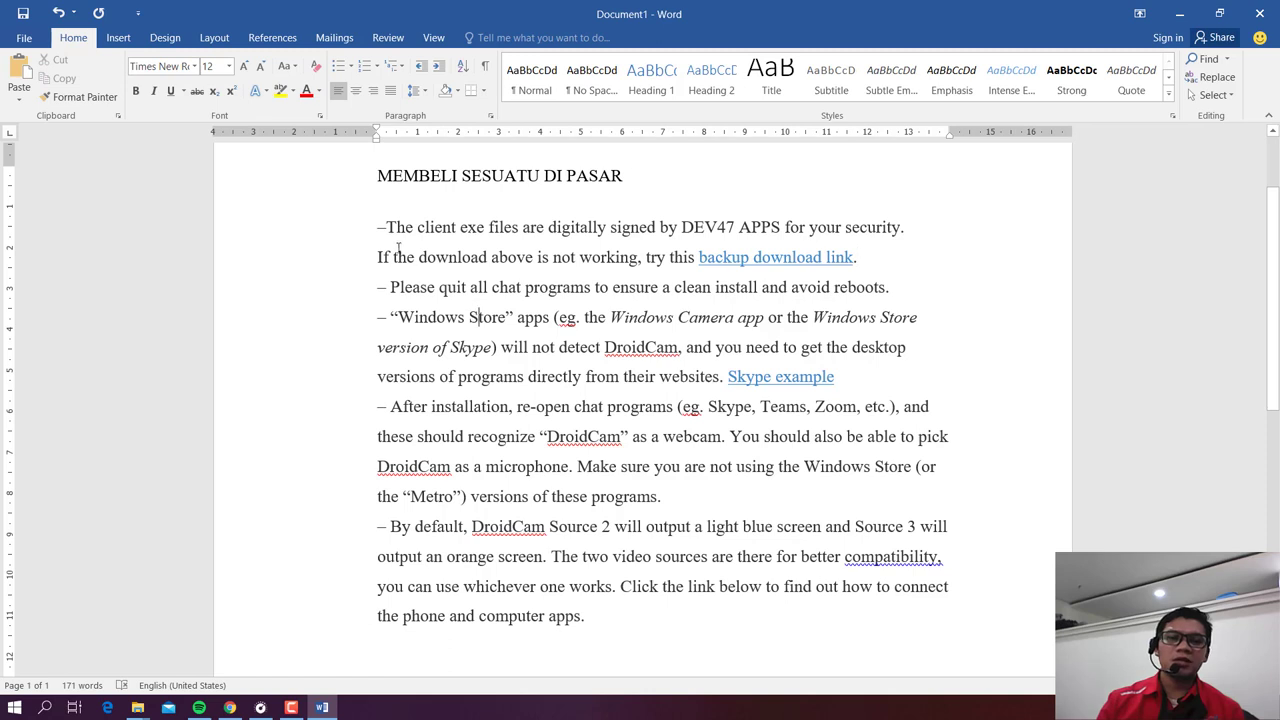
mouse_move(376, 226)
left_mouse_down()
mouse_move(609, 497)
mouse_move(651, 609)
left_mouse_up()
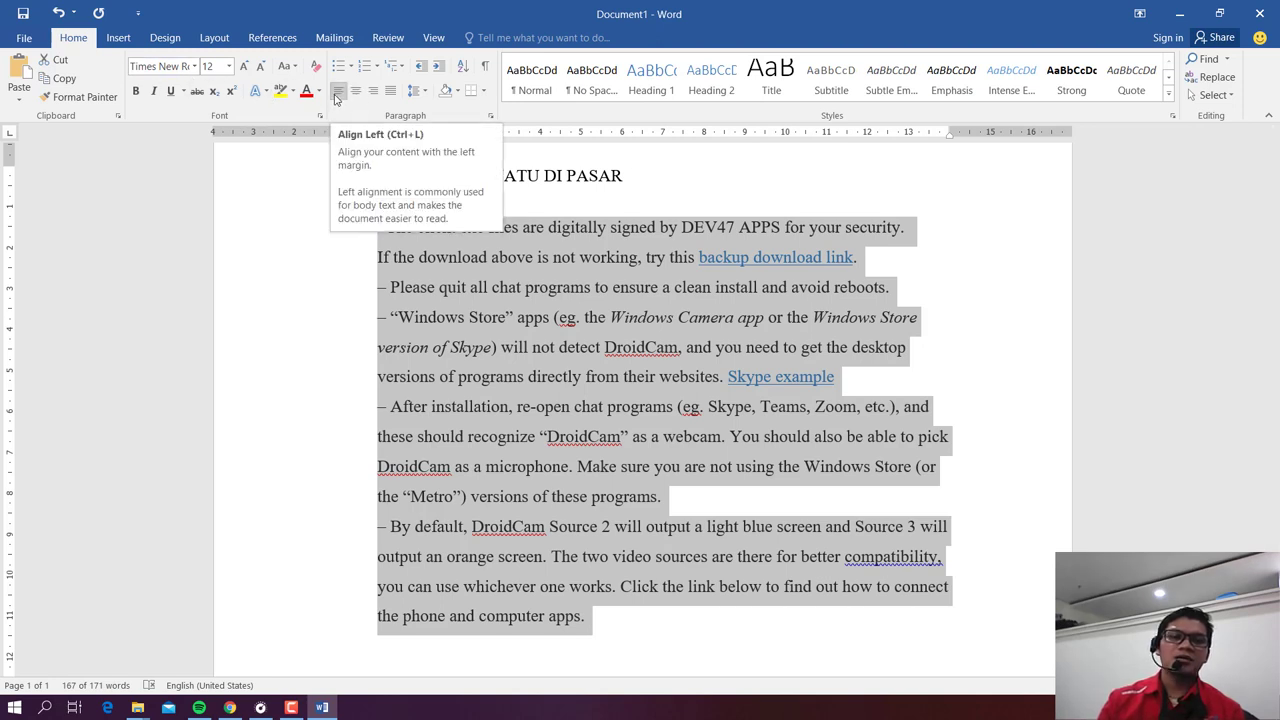
left_click(355, 91)
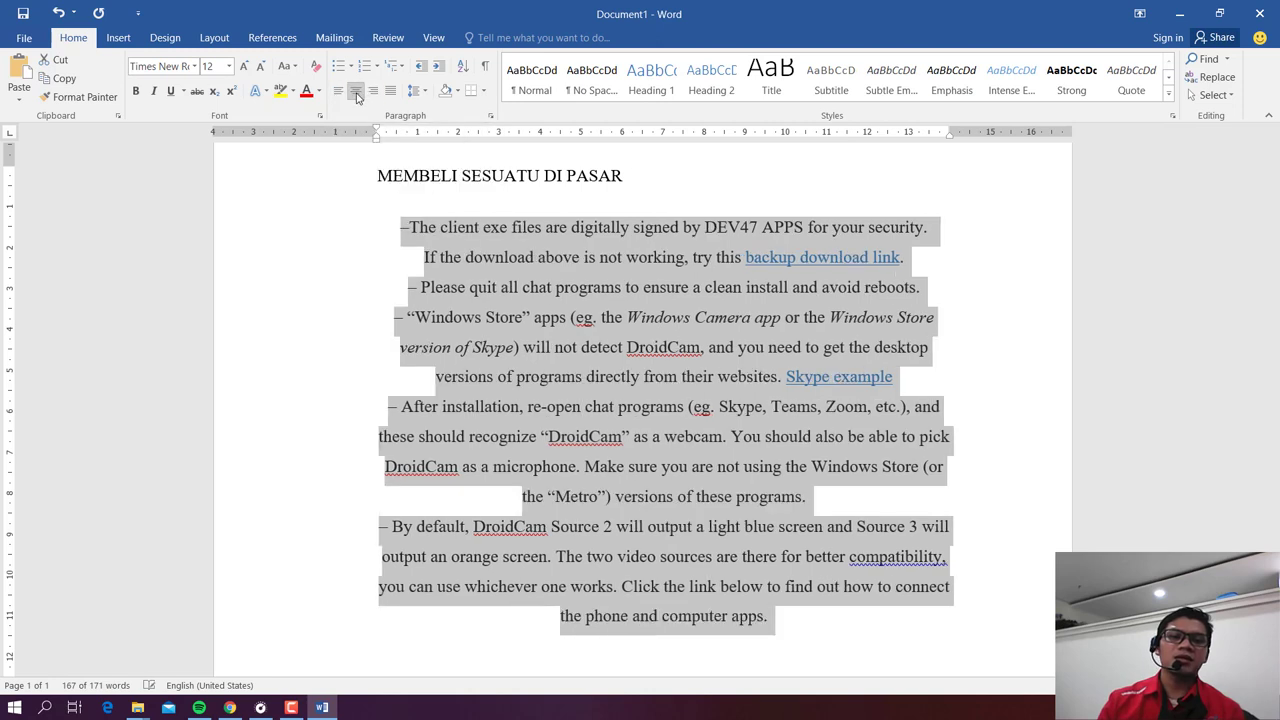
left_click(373, 91)
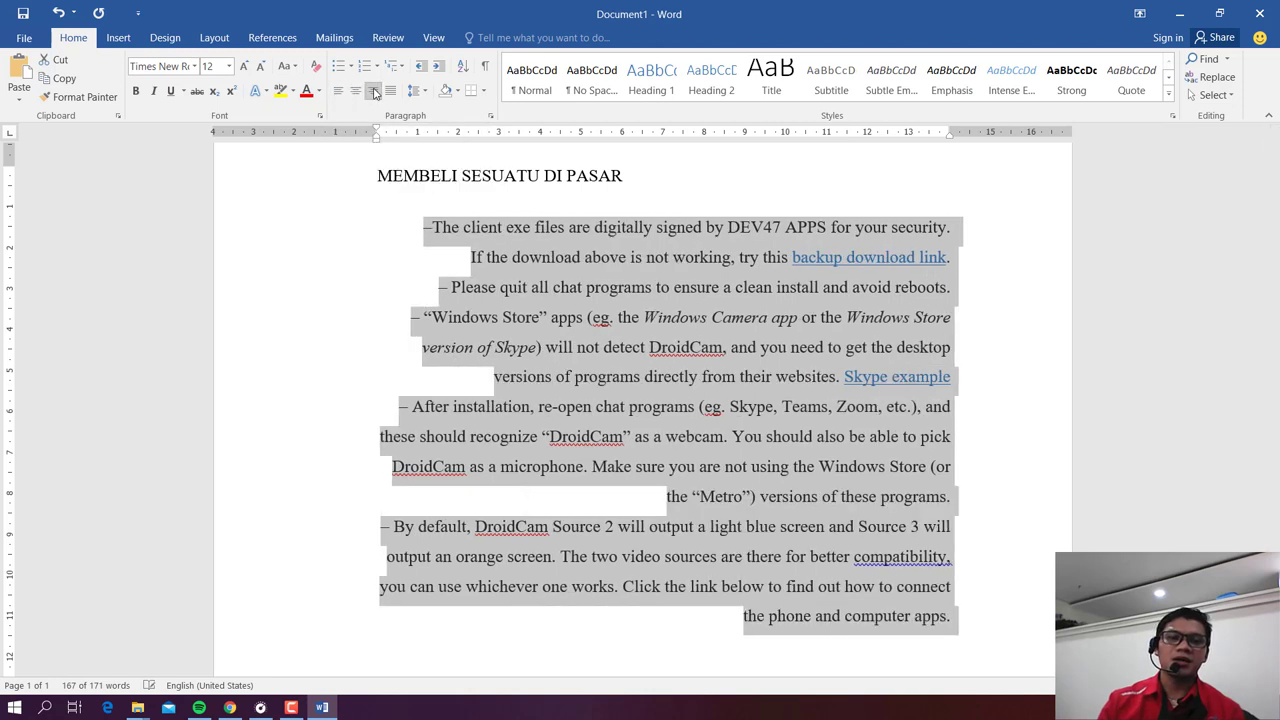
left_click(390, 91)
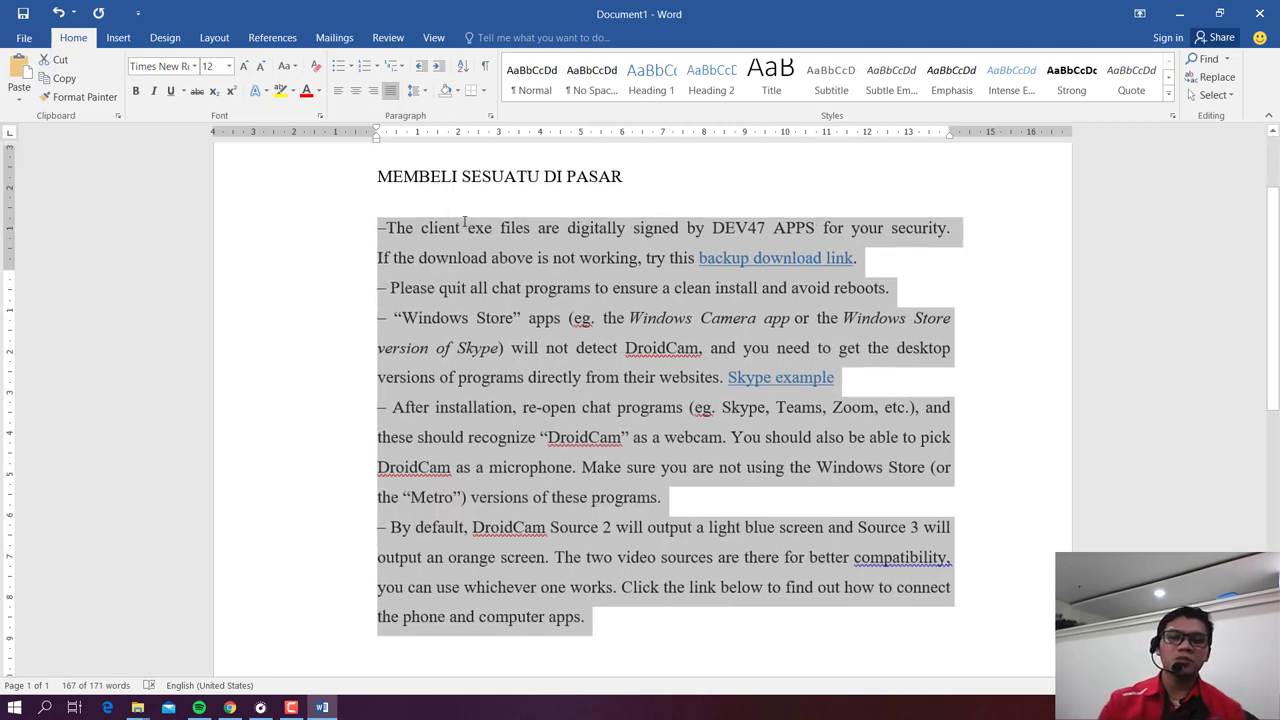
scroll(415, 231, "up", 3)
left_click(392, 346)
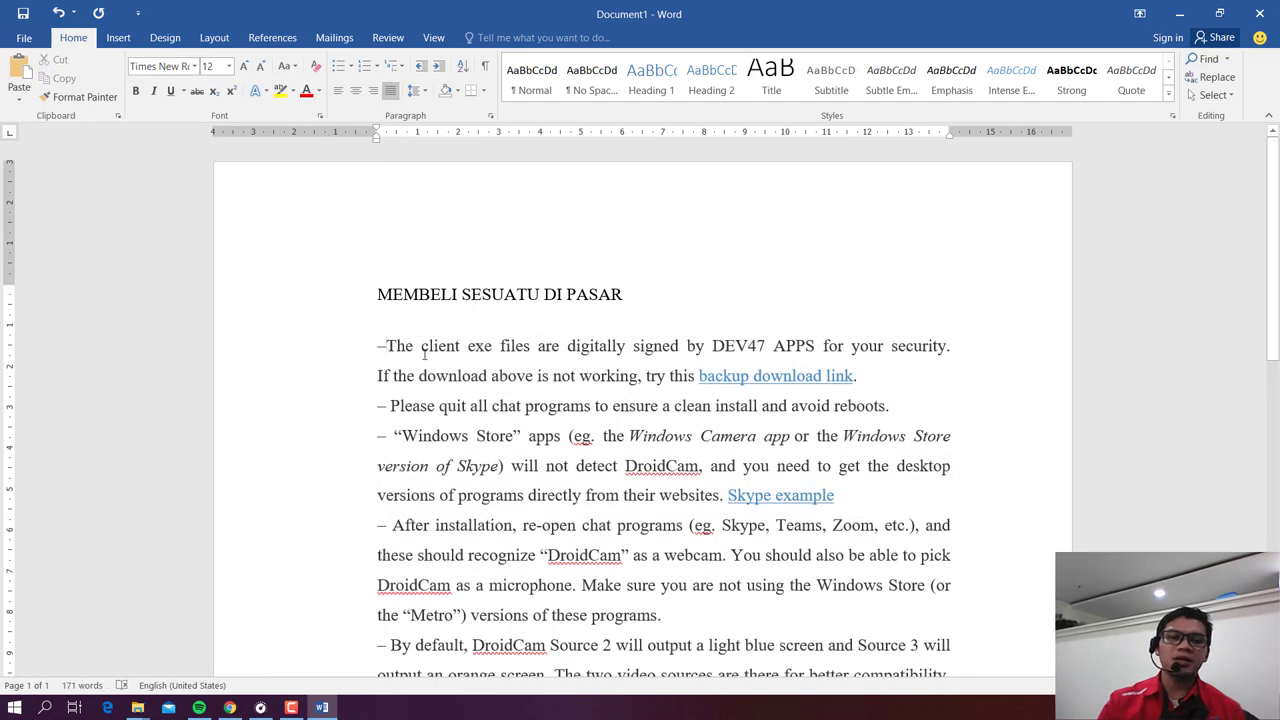
scroll(381, 296, "down", 3)
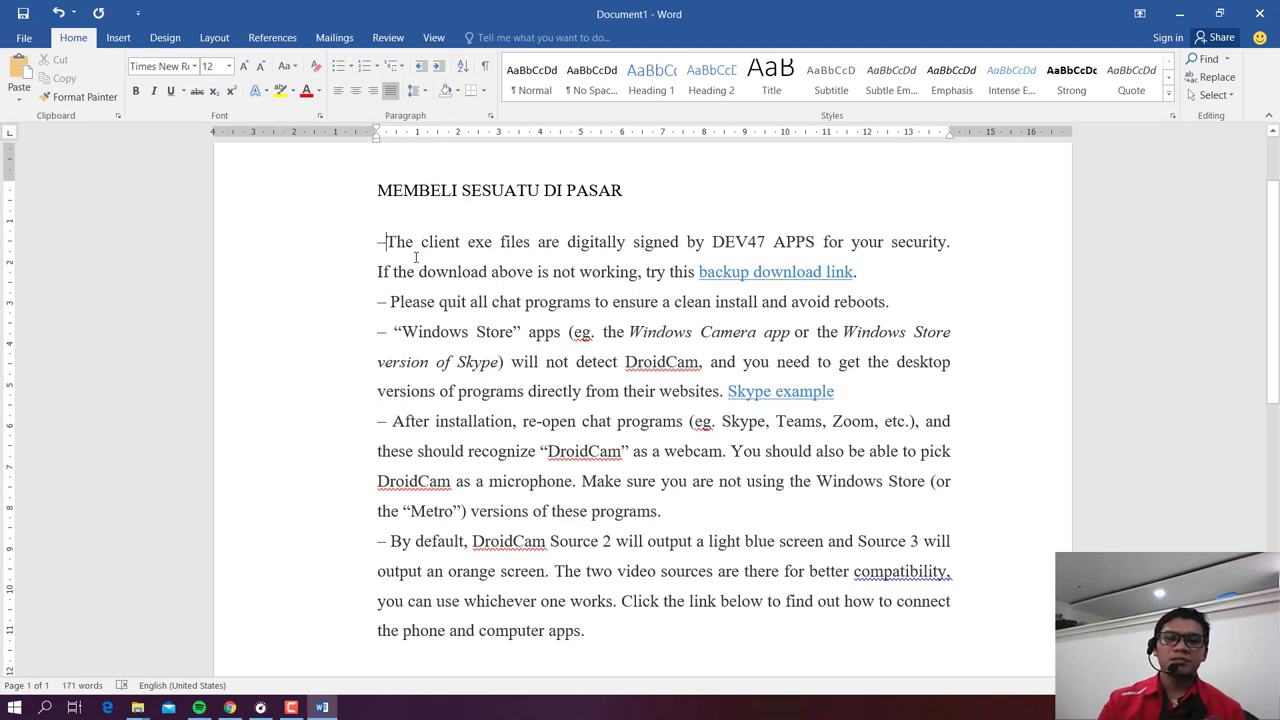
scroll(415, 257, "down", 3)
scroll(520, 320, "up", 3)
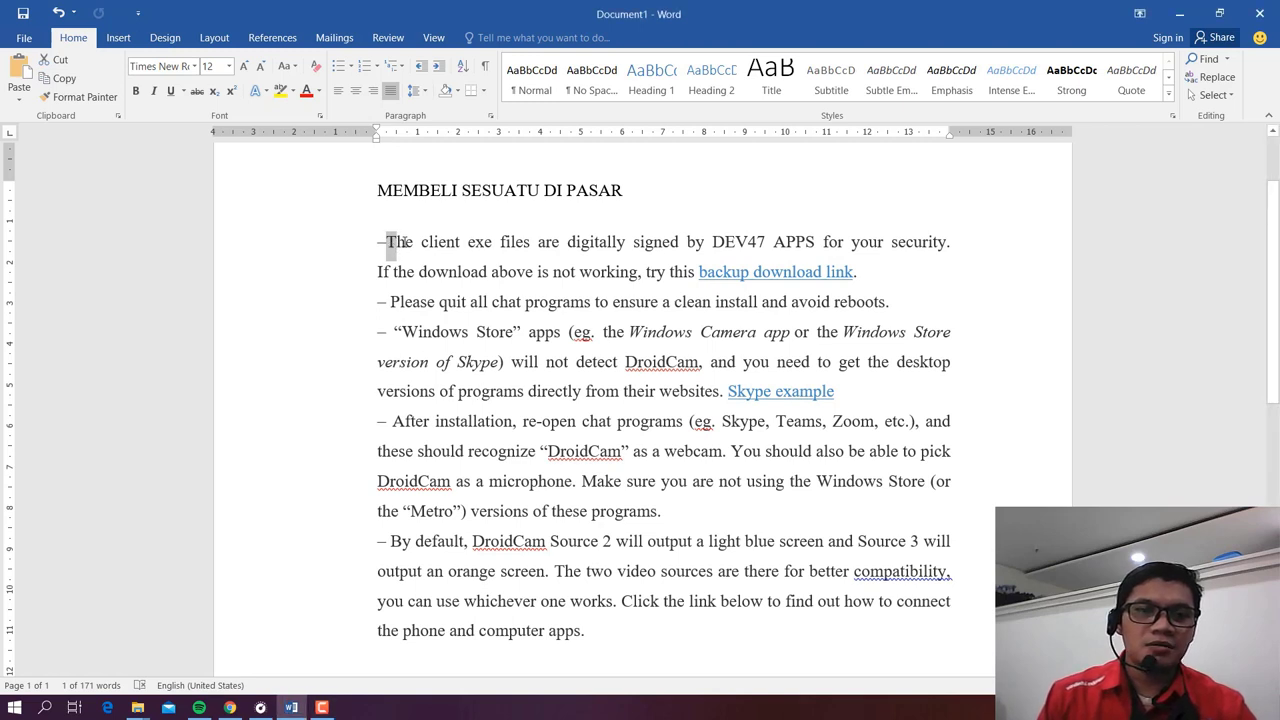
left_click_drag(386, 241, 377, 241)
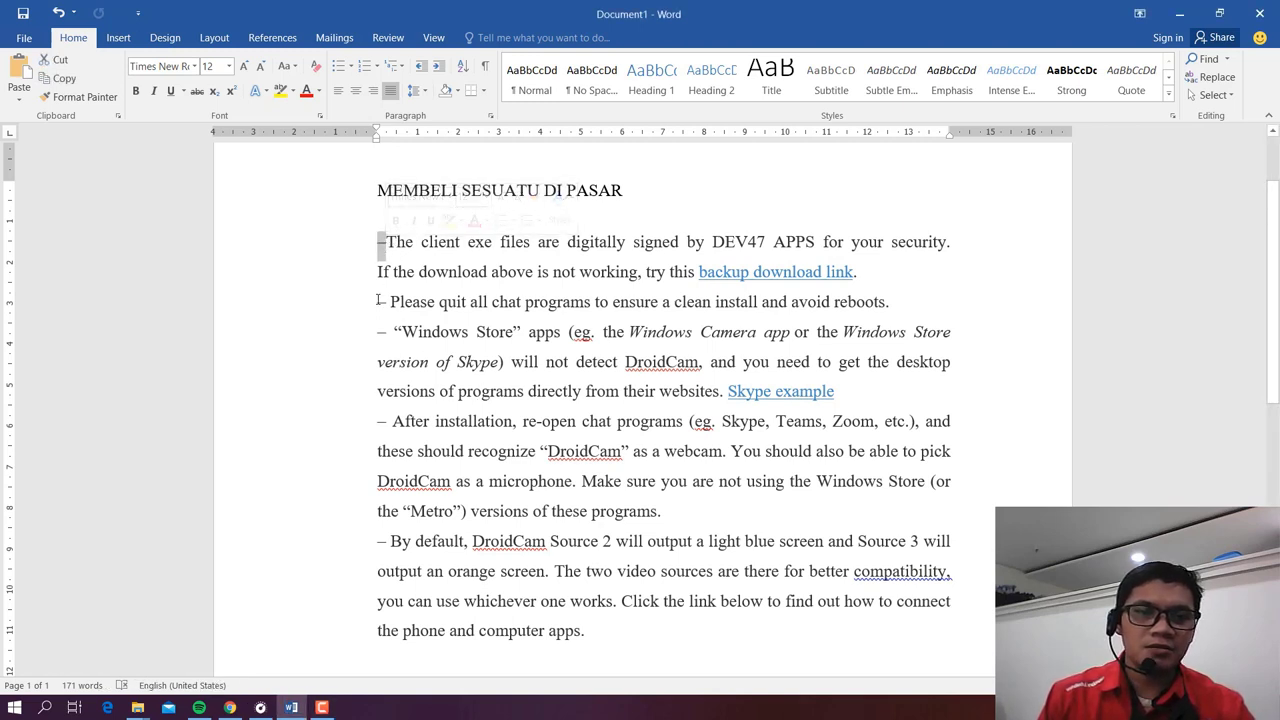
left_click_drag(378, 301, 388, 301)
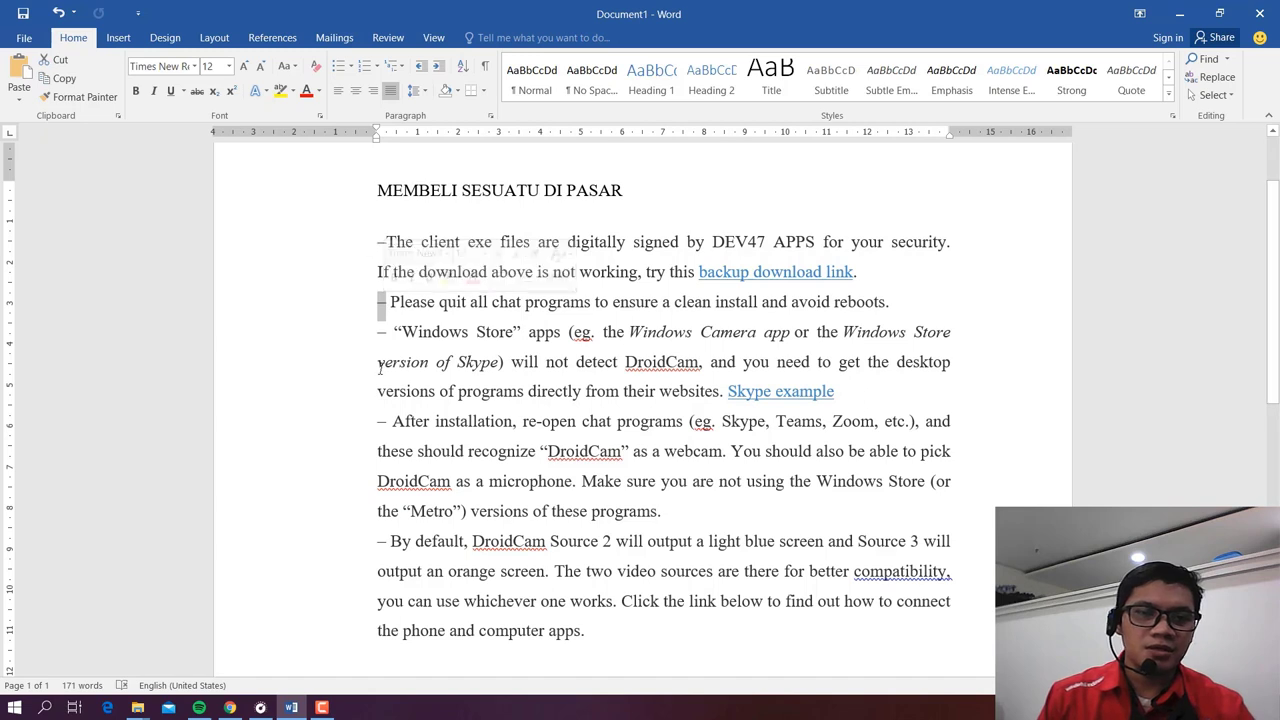
scroll(390, 340, "down", 1)
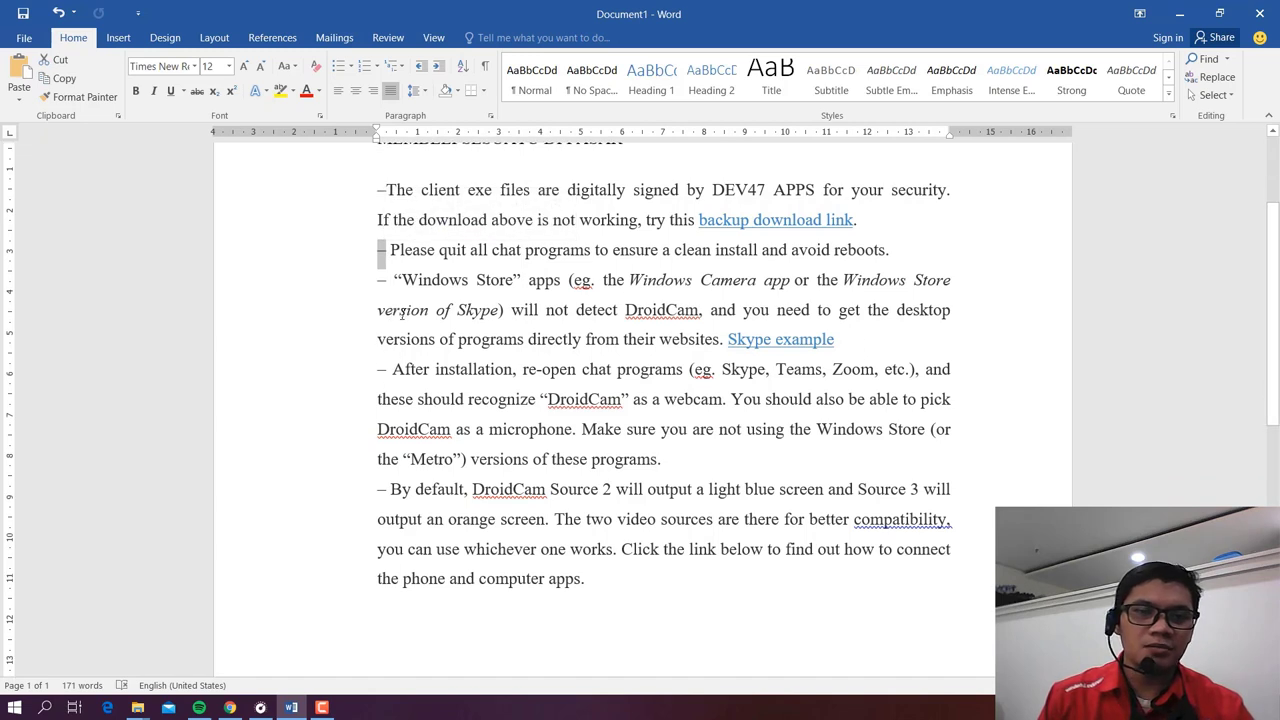
scroll(390, 375, "up", 2)
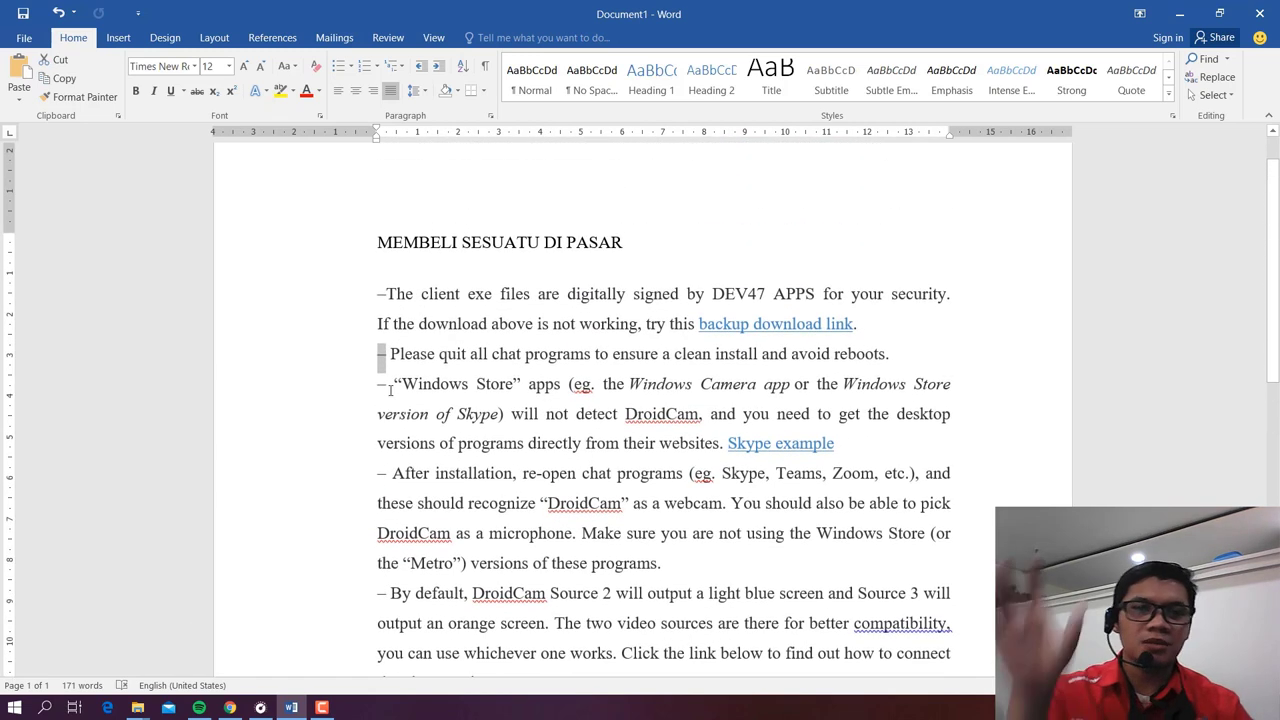
left_click(390, 388)
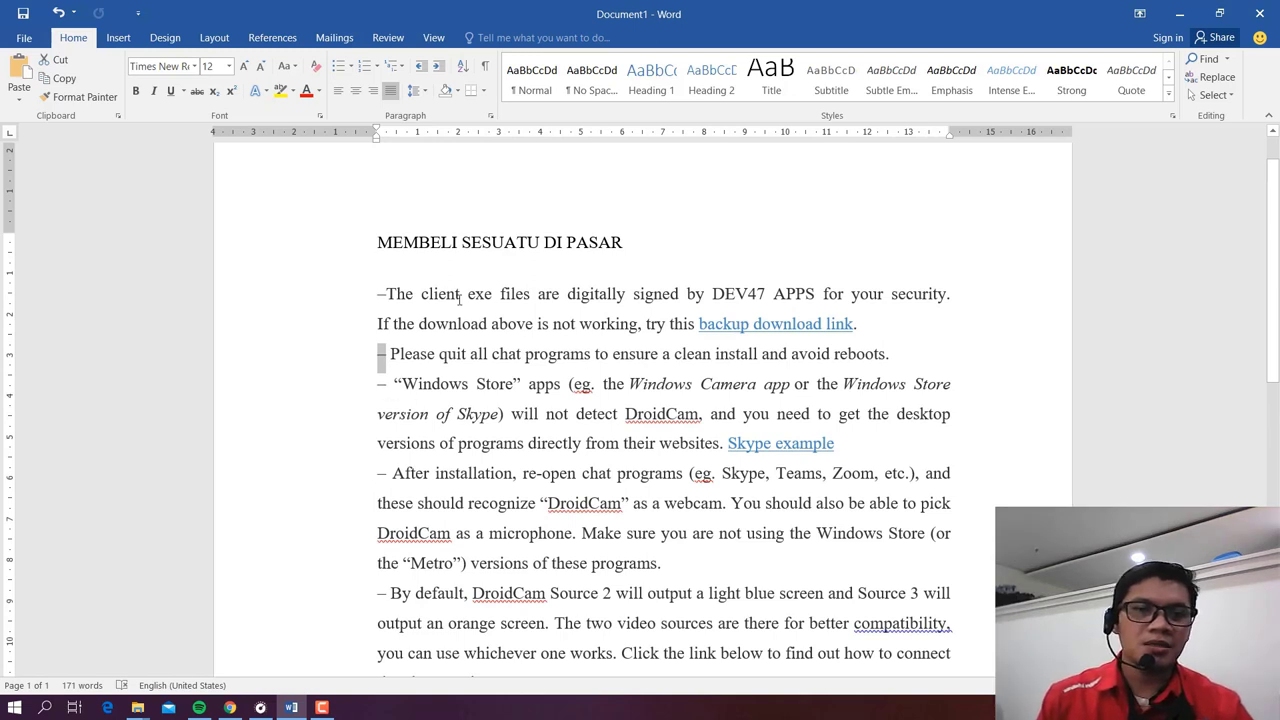
scroll(388, 300, "down", 1)
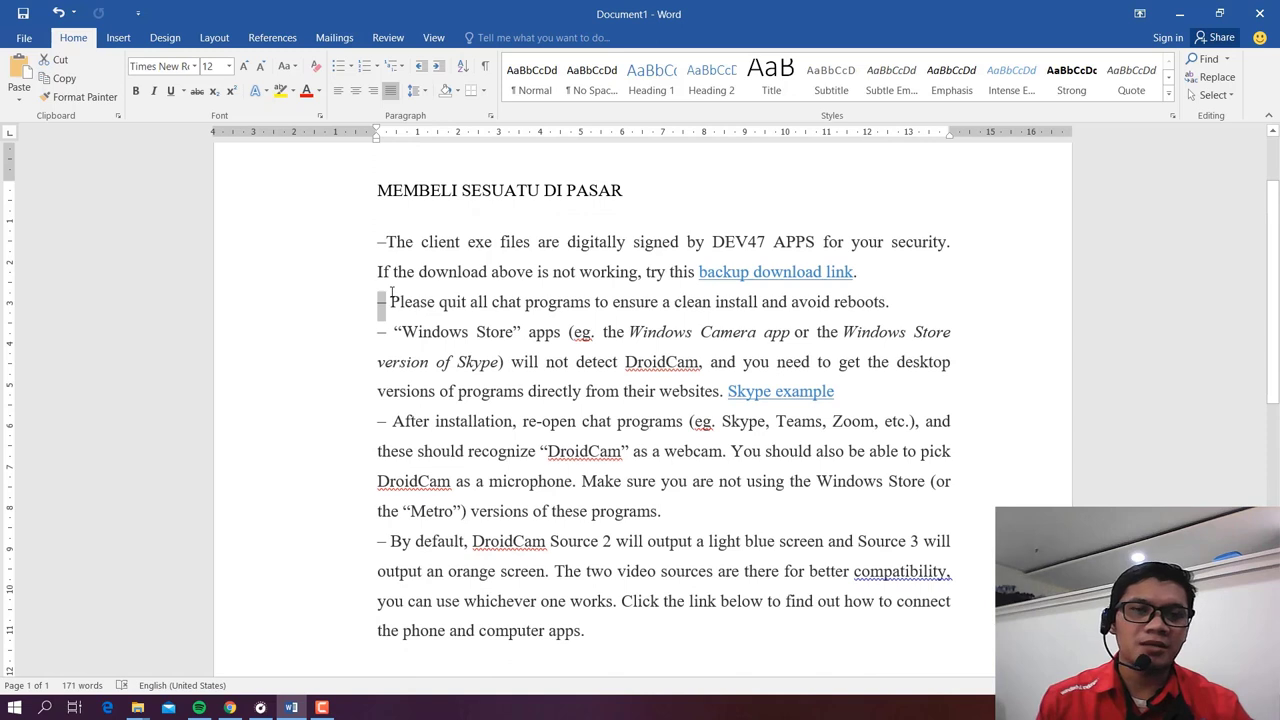
scroll(428, 311, "up", 1)
left_click_drag(390, 293, 425, 358)
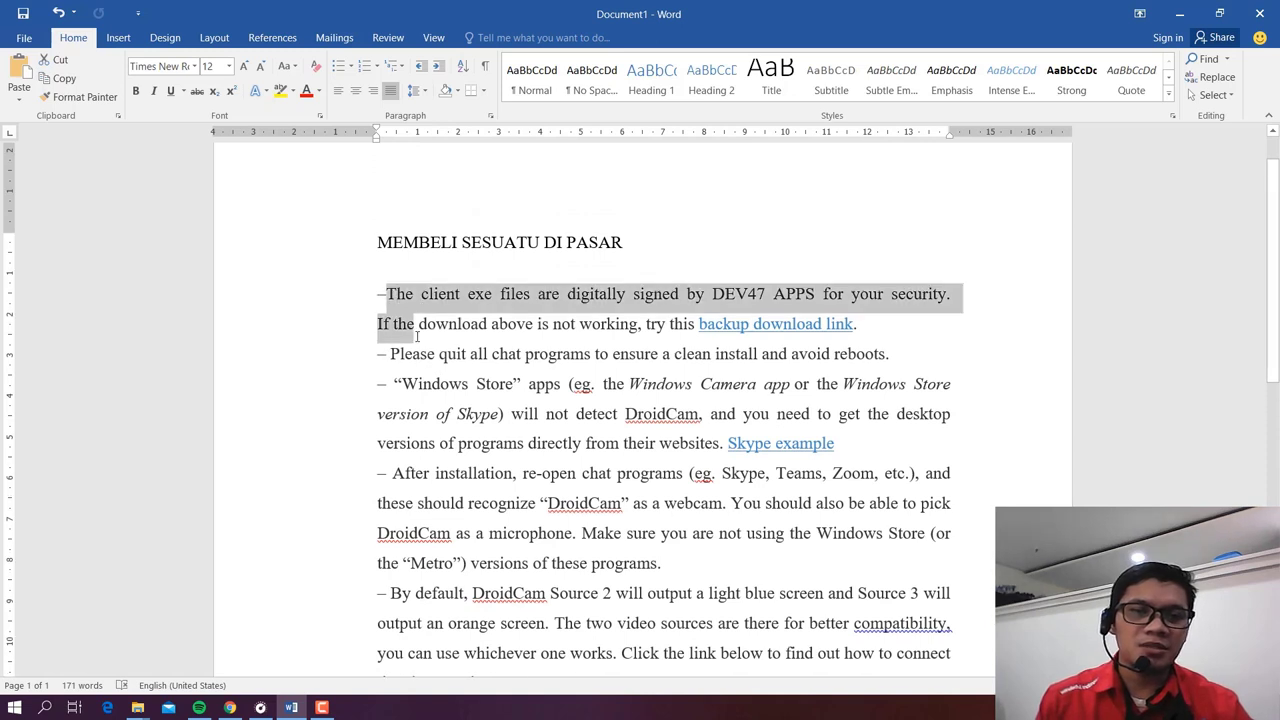
left_click(392, 300)
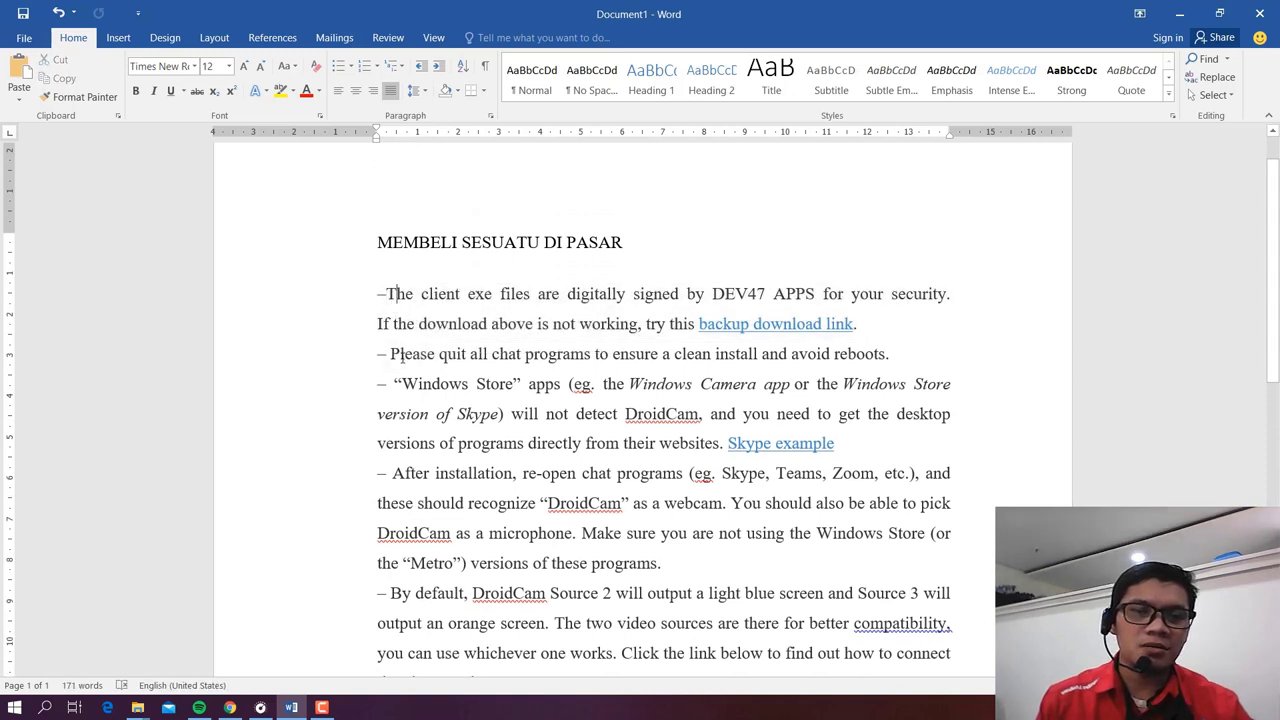
scroll(461, 404, "down", 2)
scroll(404, 378, "down", 2)
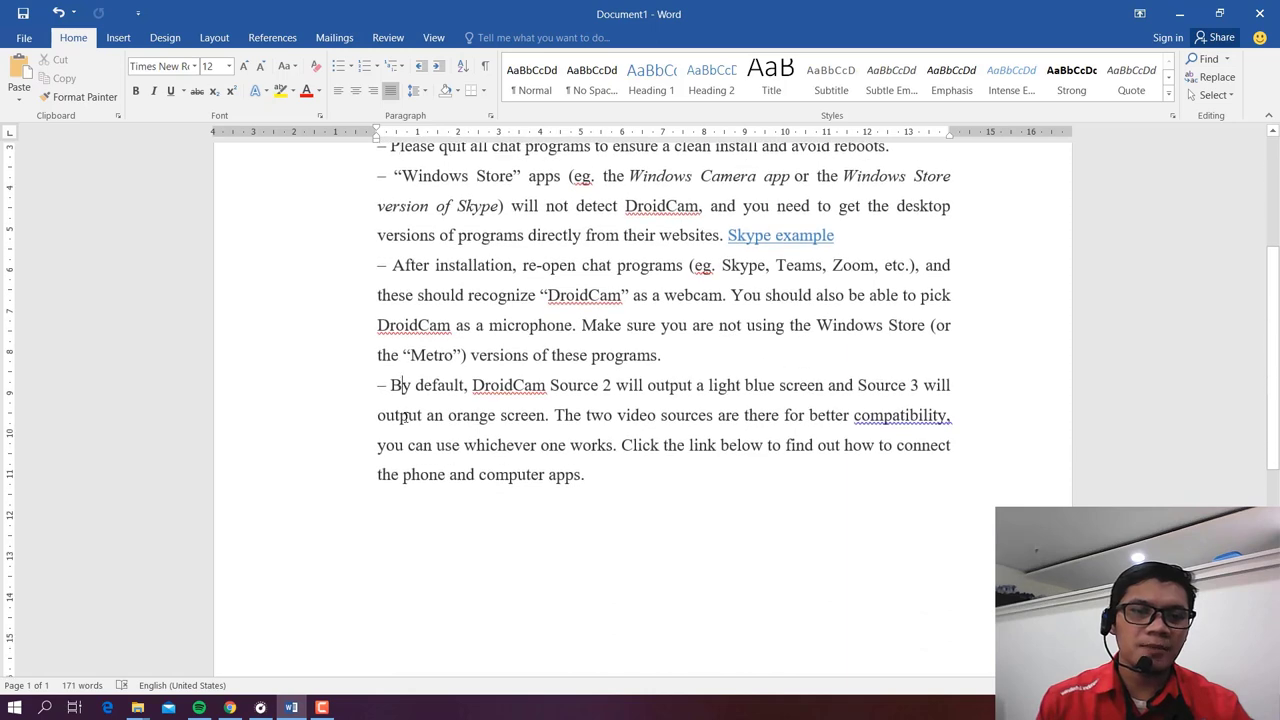
scroll(407, 415, "up", 4)
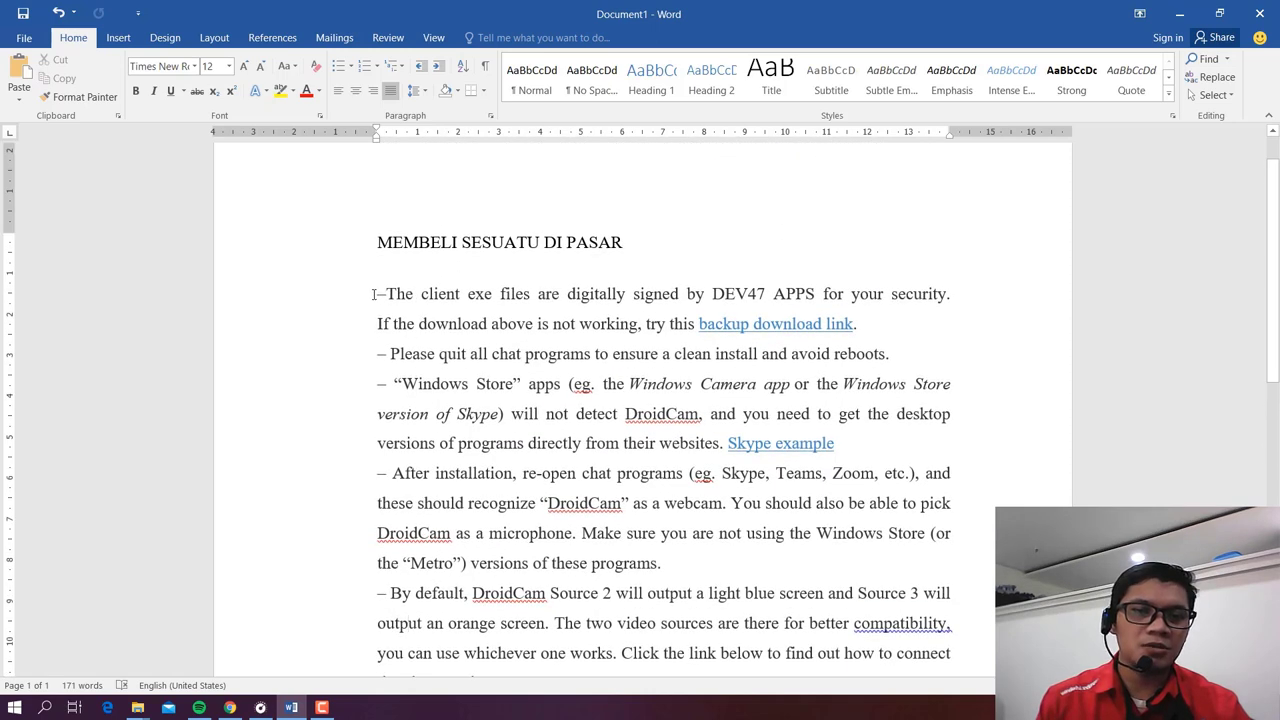
mouse_move(373, 294)
left_mouse_down()
mouse_move(426, 574)
mouse_move(416, 596)
left_mouse_up()
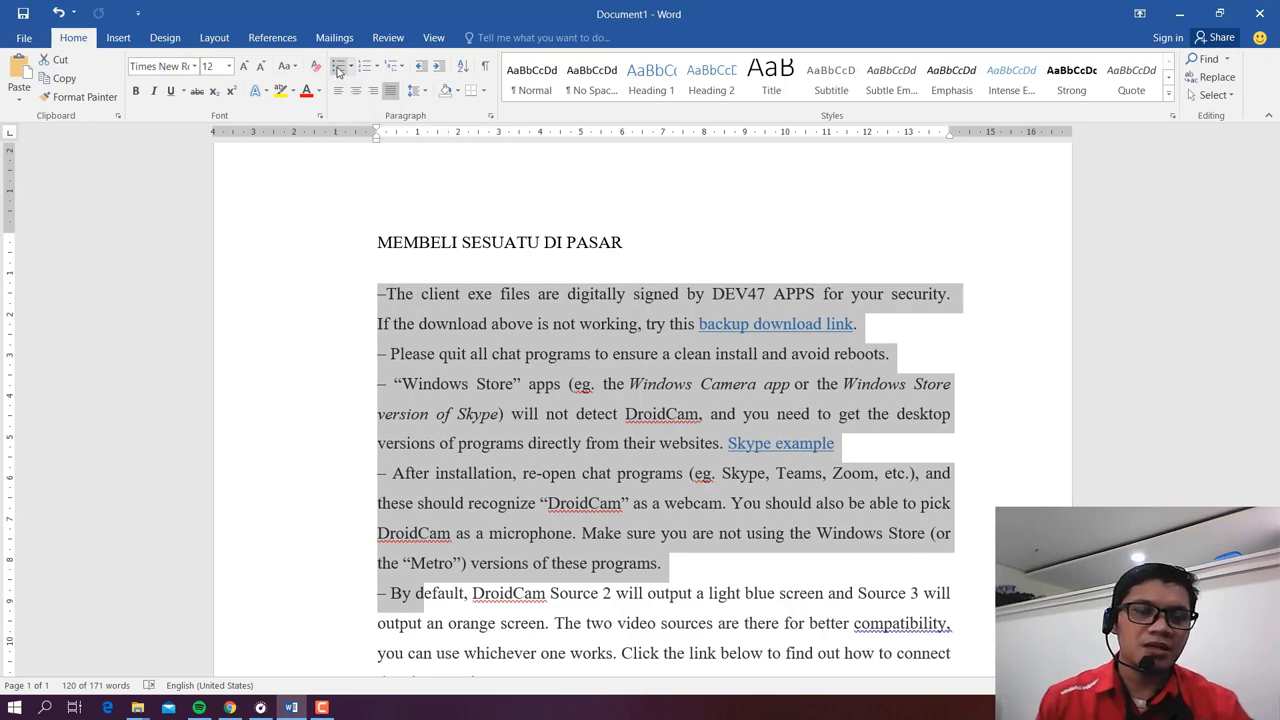
Step: Turn the notes into bullets, then into a numbered list 1–5
left_click(338, 66)
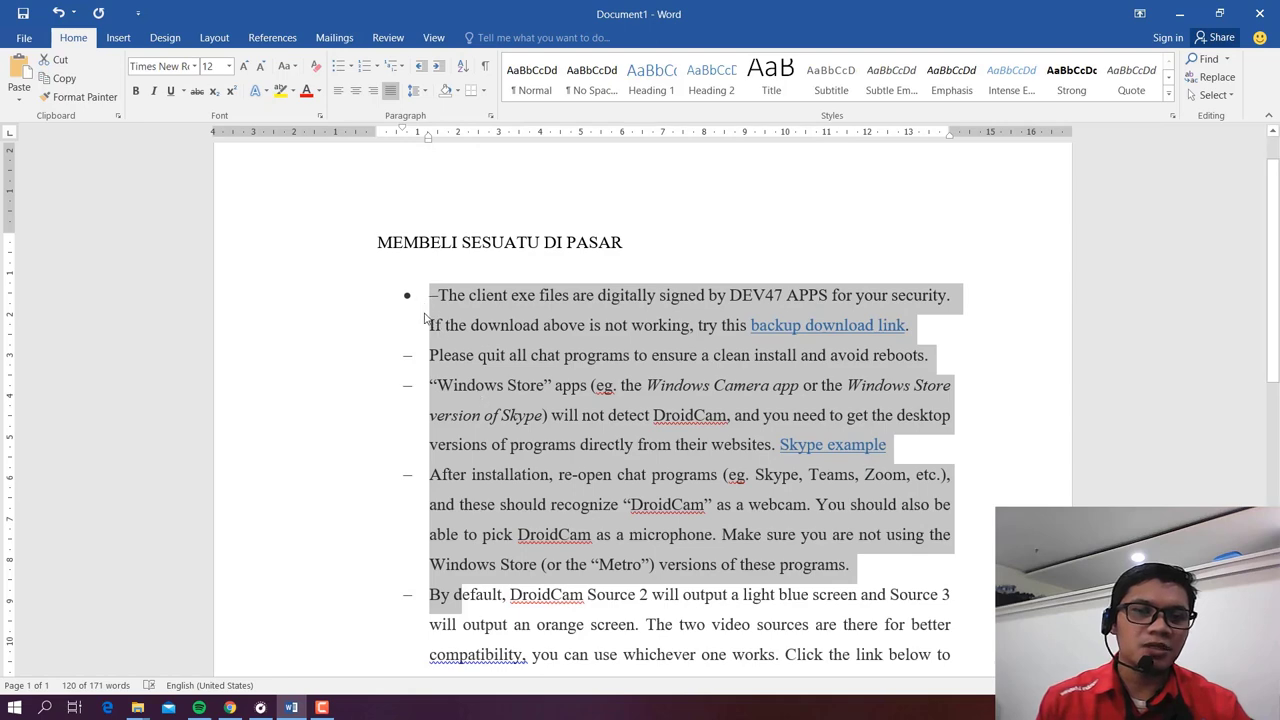
left_click(364, 66)
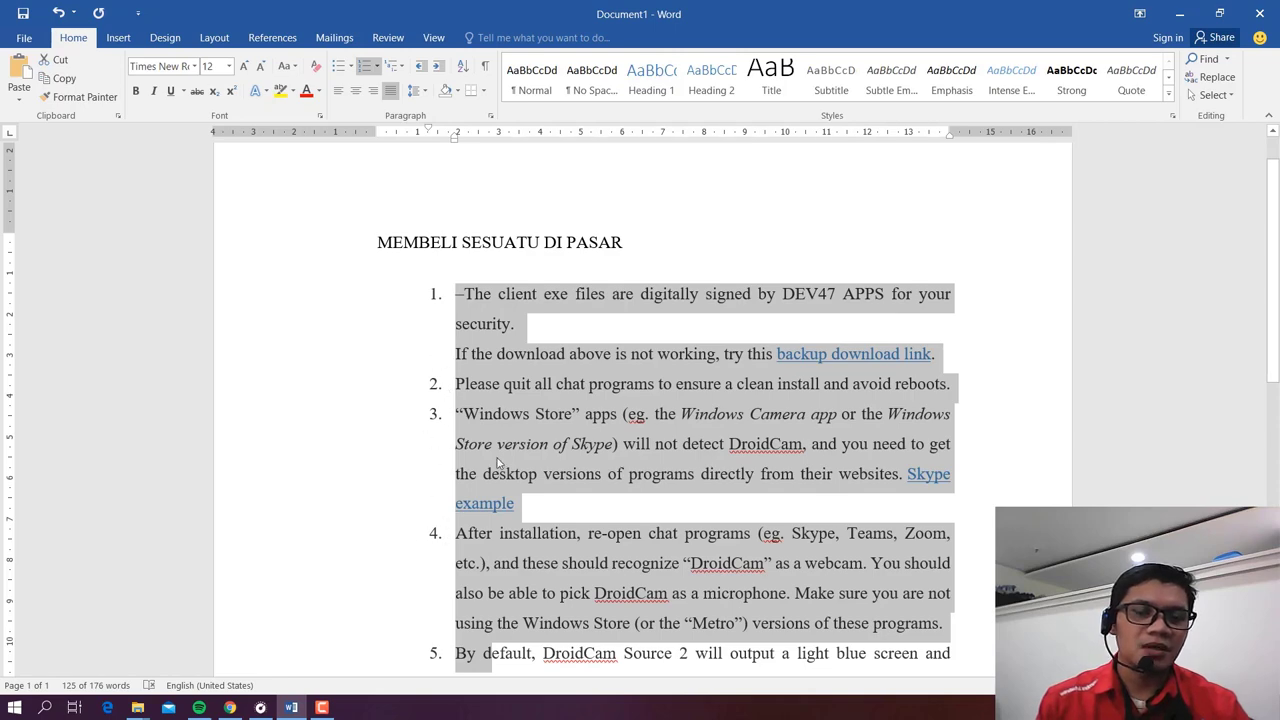
scroll(526, 419, "down", 2)
scroll(467, 334, "down", 1)
scroll(672, 497, "up", 4)
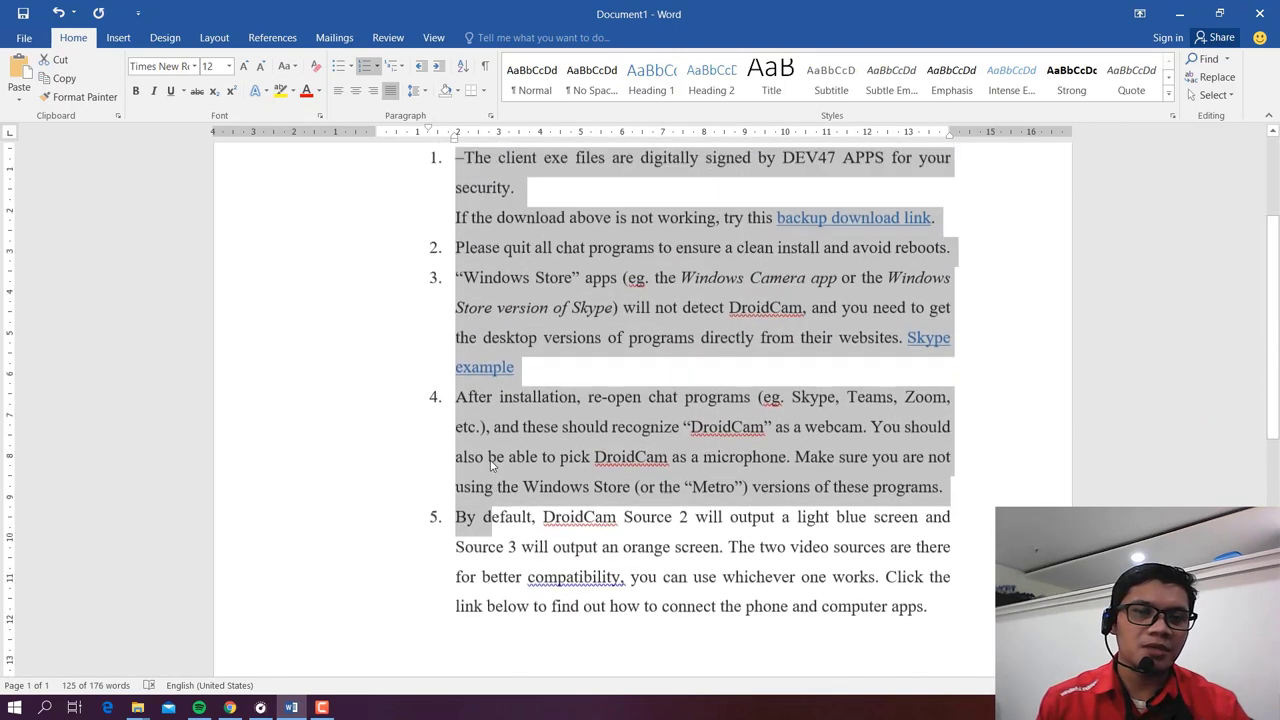
scroll(672, 497, "down", 3)
scroll(425, 292, "up", 2)
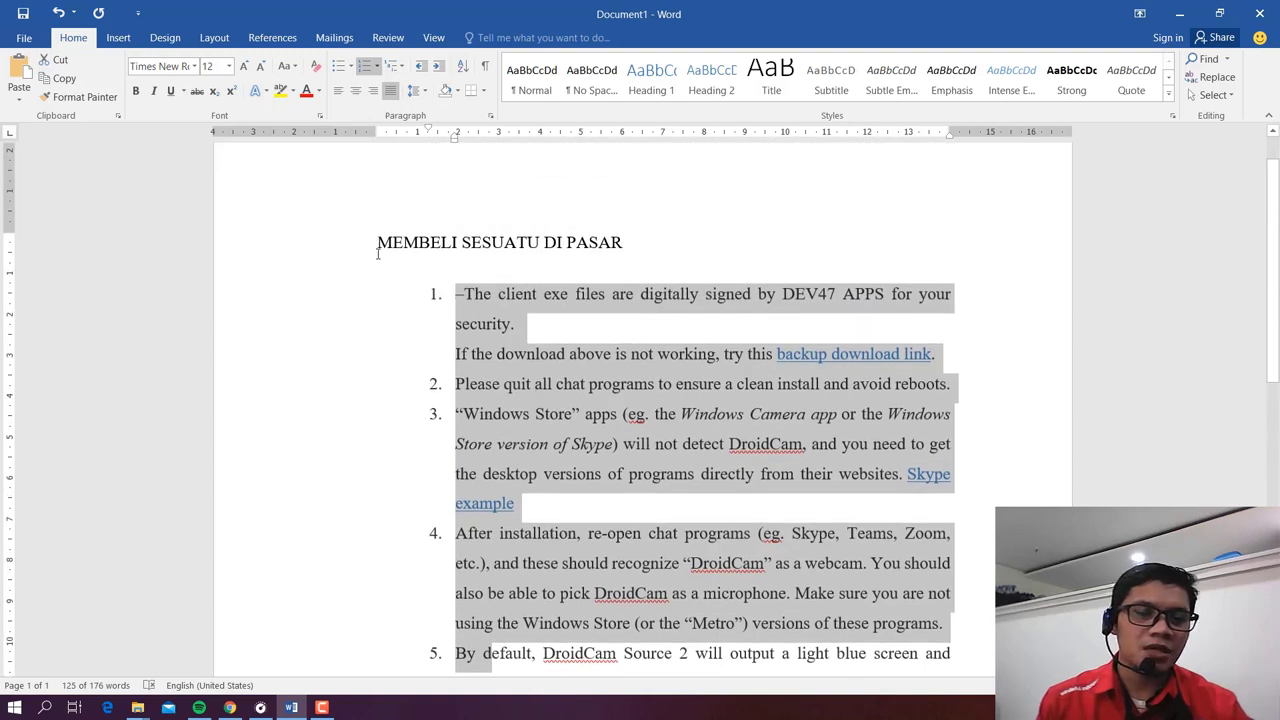
Step: Drag the list's left indent marker left and delete the stray dash before 'The' in item 1
left_click(455, 142)
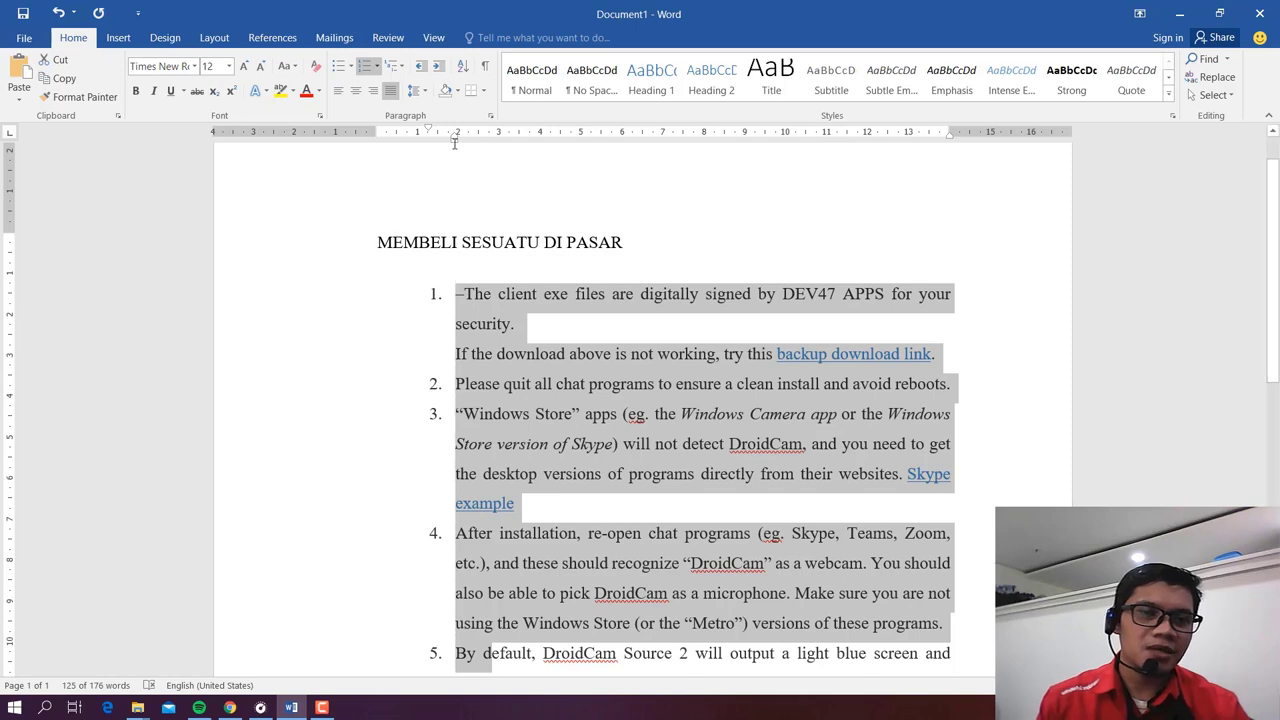
left_click_drag(455, 142, 408, 148)
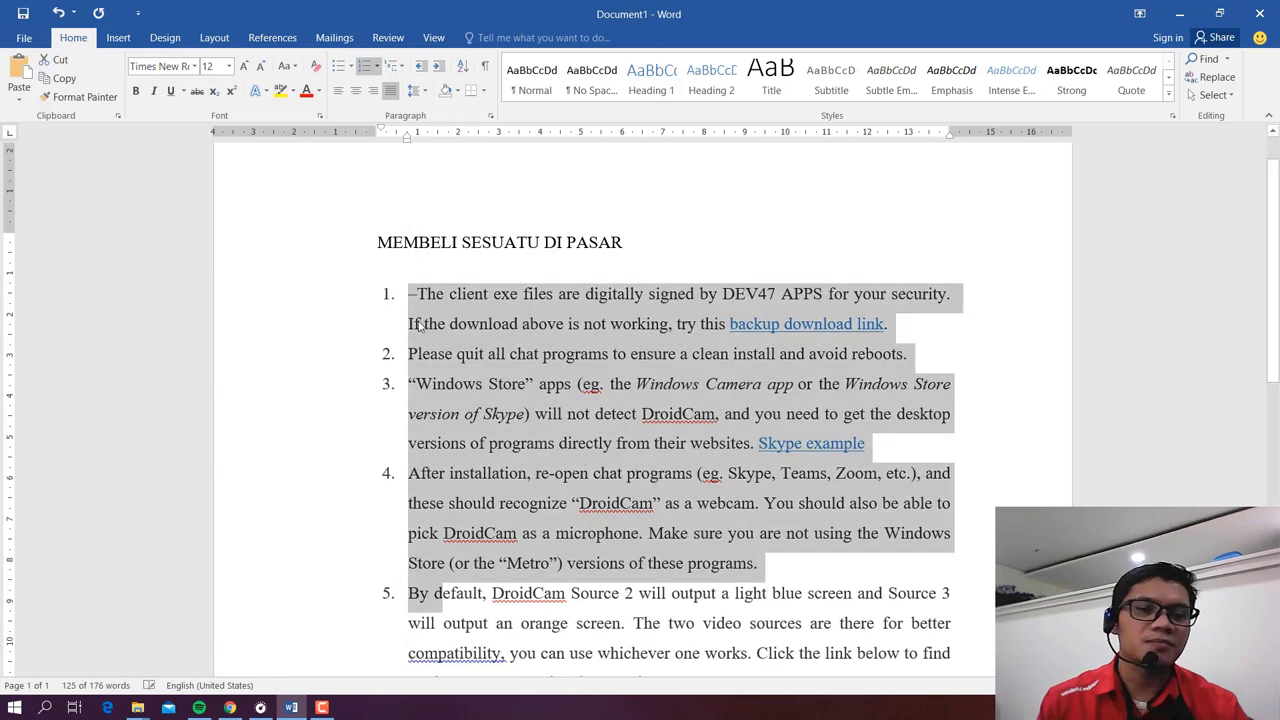
left_click(421, 323)
left_click(418, 294)
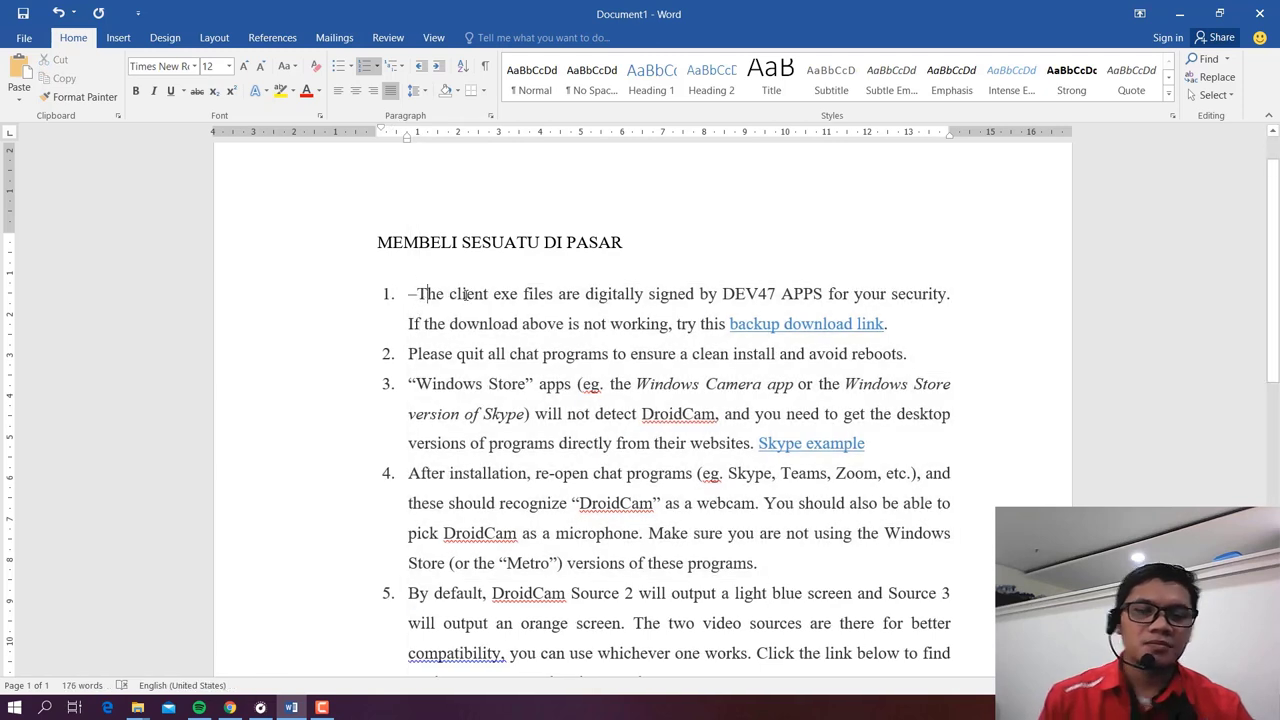
key("BackSpace")
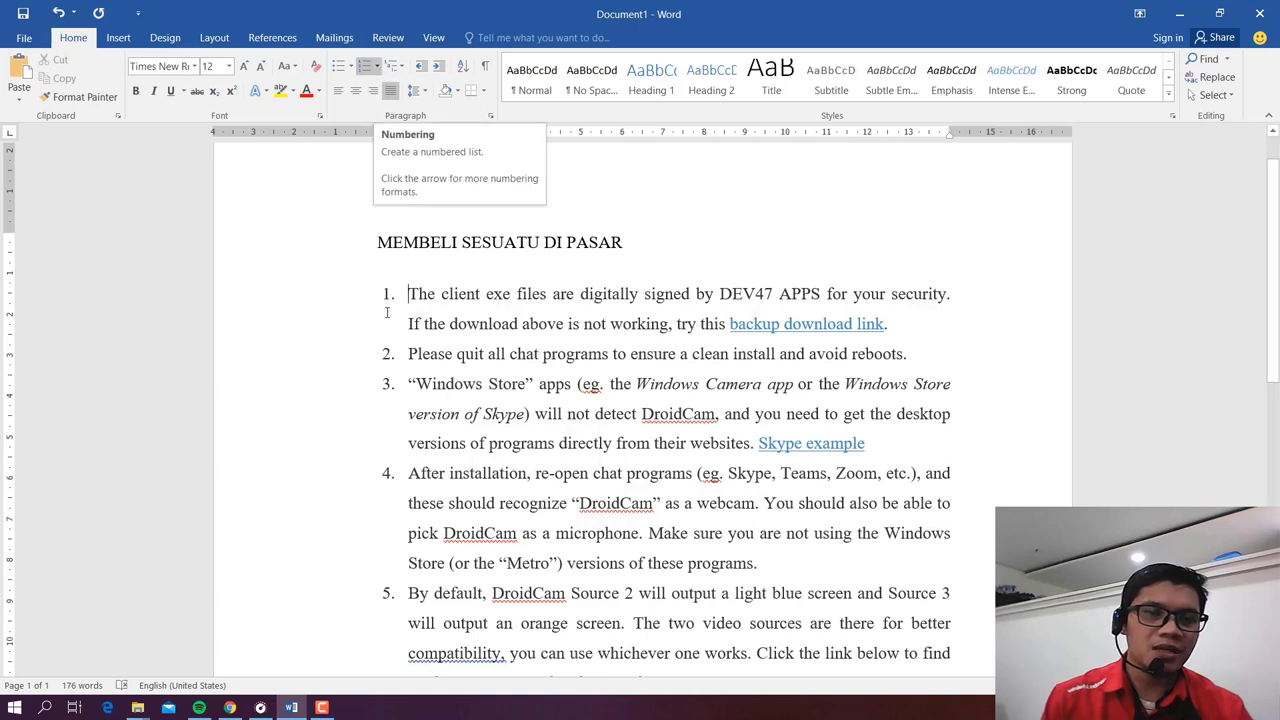
Step: Apply the 1) 2) 3) format from the Numbering Library, then select the list
left_click(378, 67)
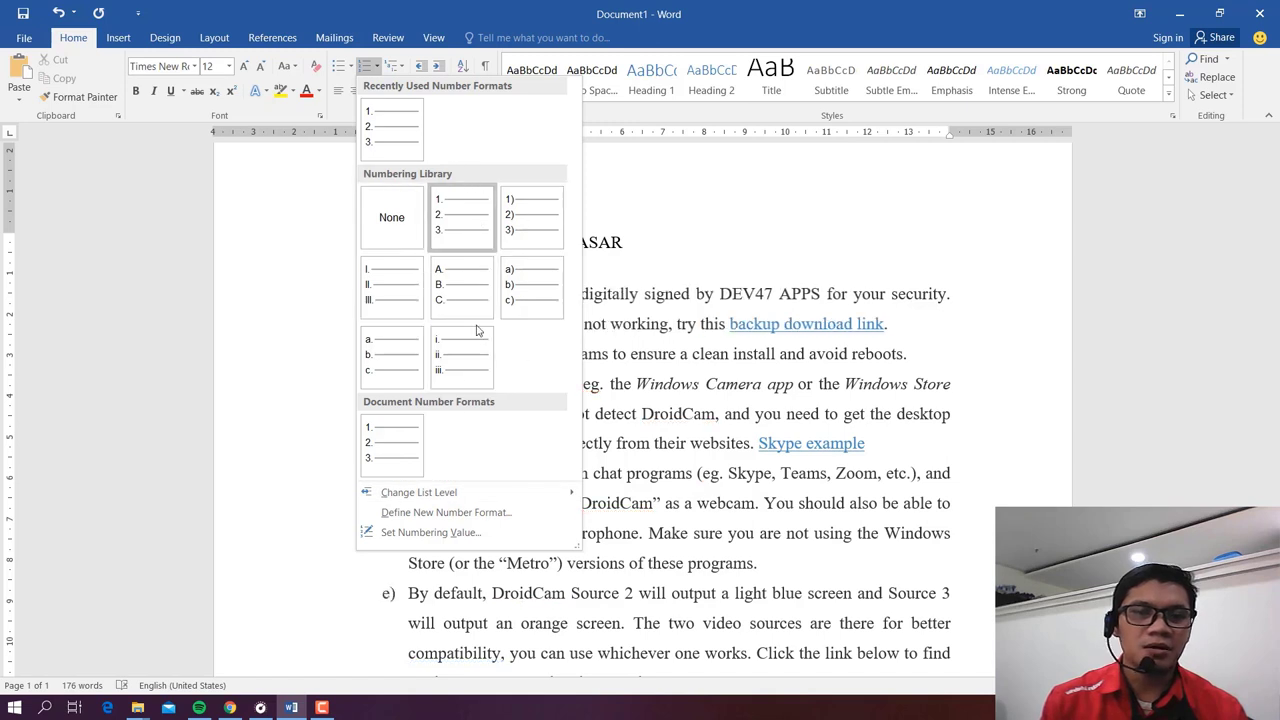
left_click(527, 222)
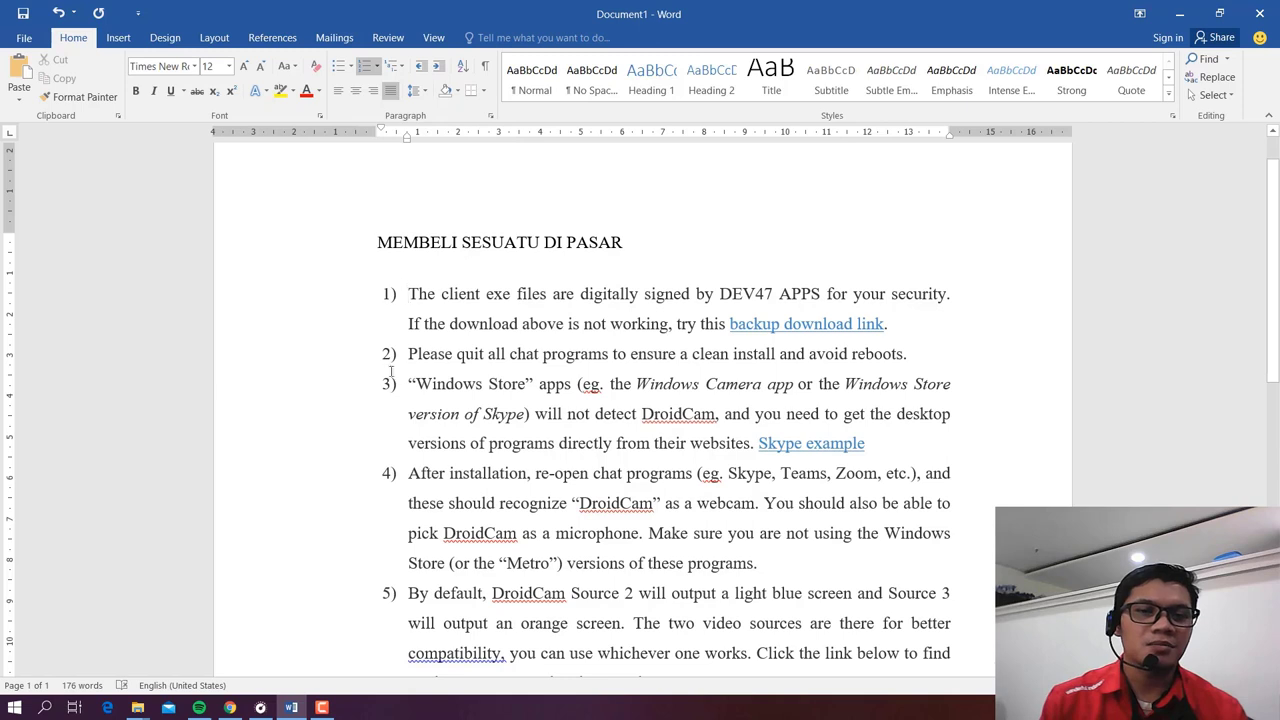
scroll(403, 481, "down", 3)
scroll(400, 480, "up", 4)
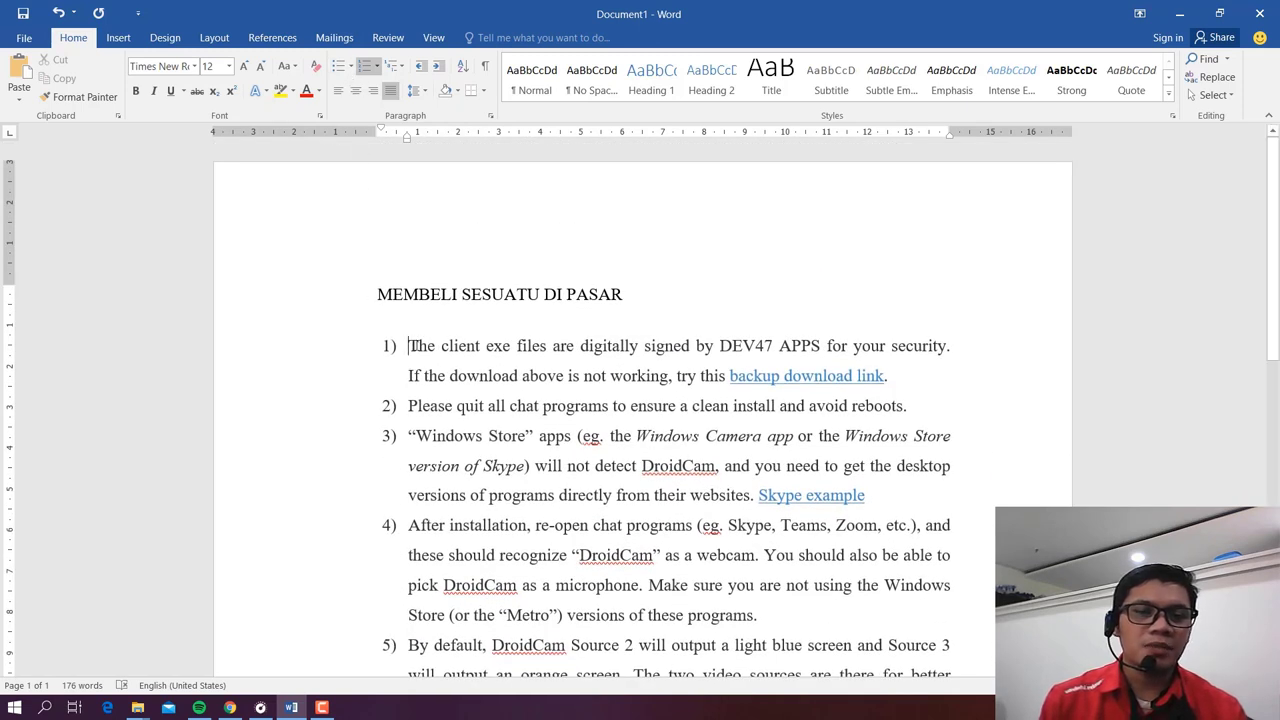
mouse_move(417, 352)
left_mouse_down()
mouse_move(469, 679)
mouse_move(469, 590)
left_mouse_up()
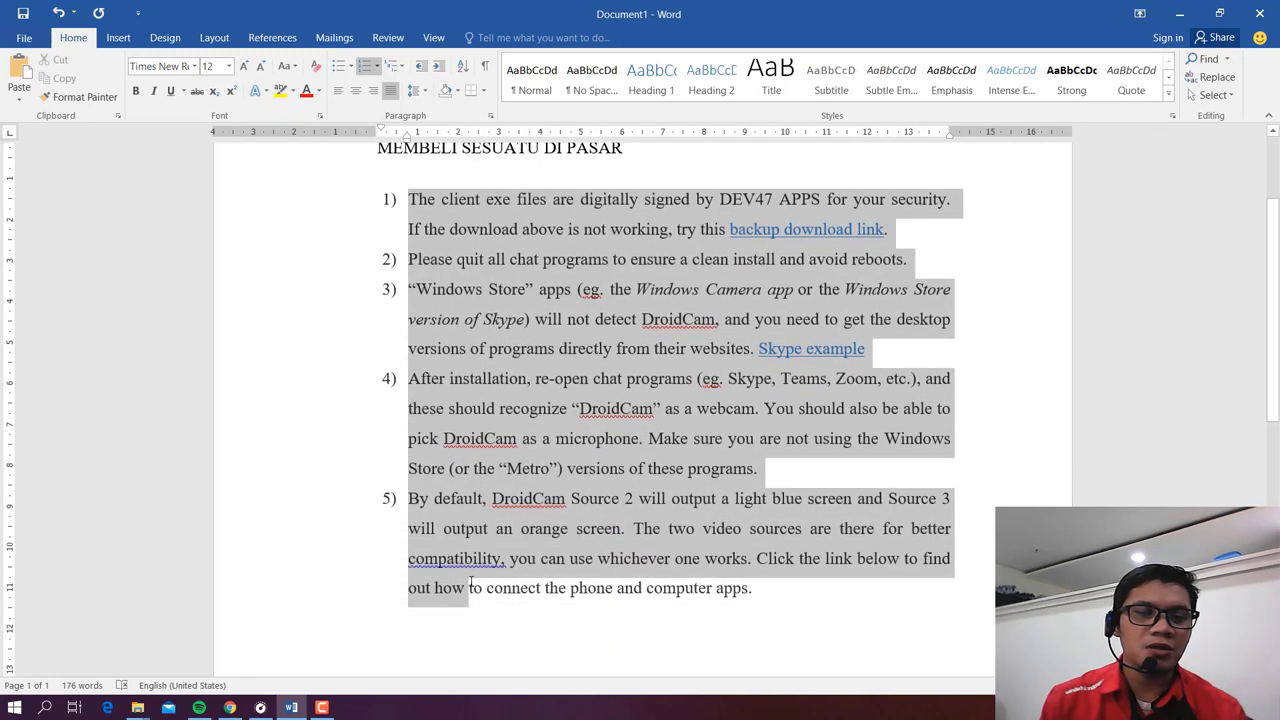
Step: Replace the numbering with round bullets and drag the list indent further left
left_click(340, 66)
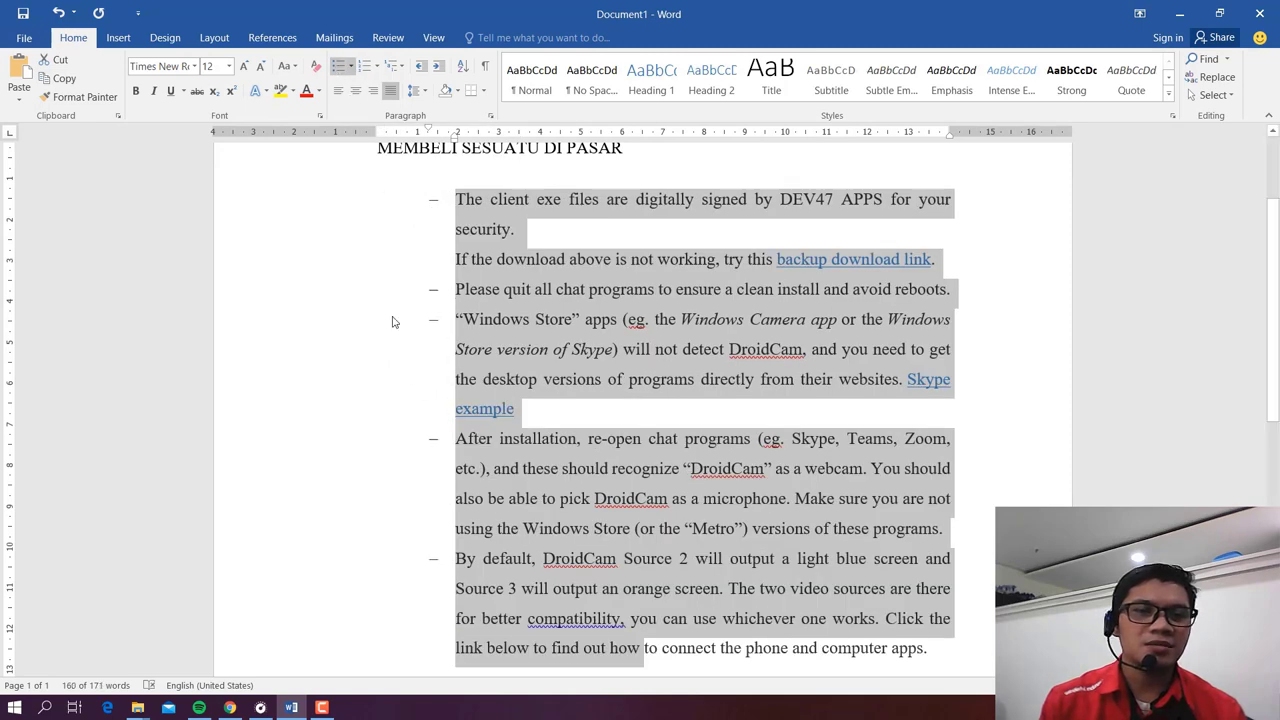
left_click(352, 66)
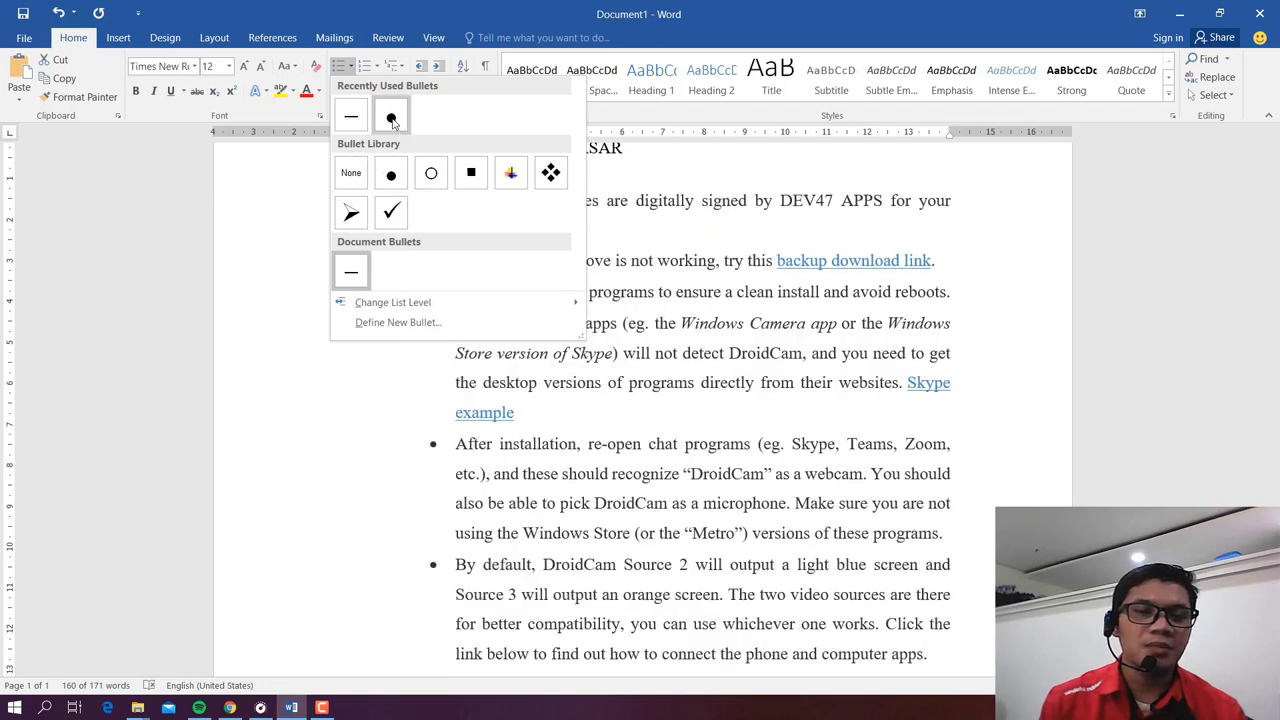
left_click(391, 118)
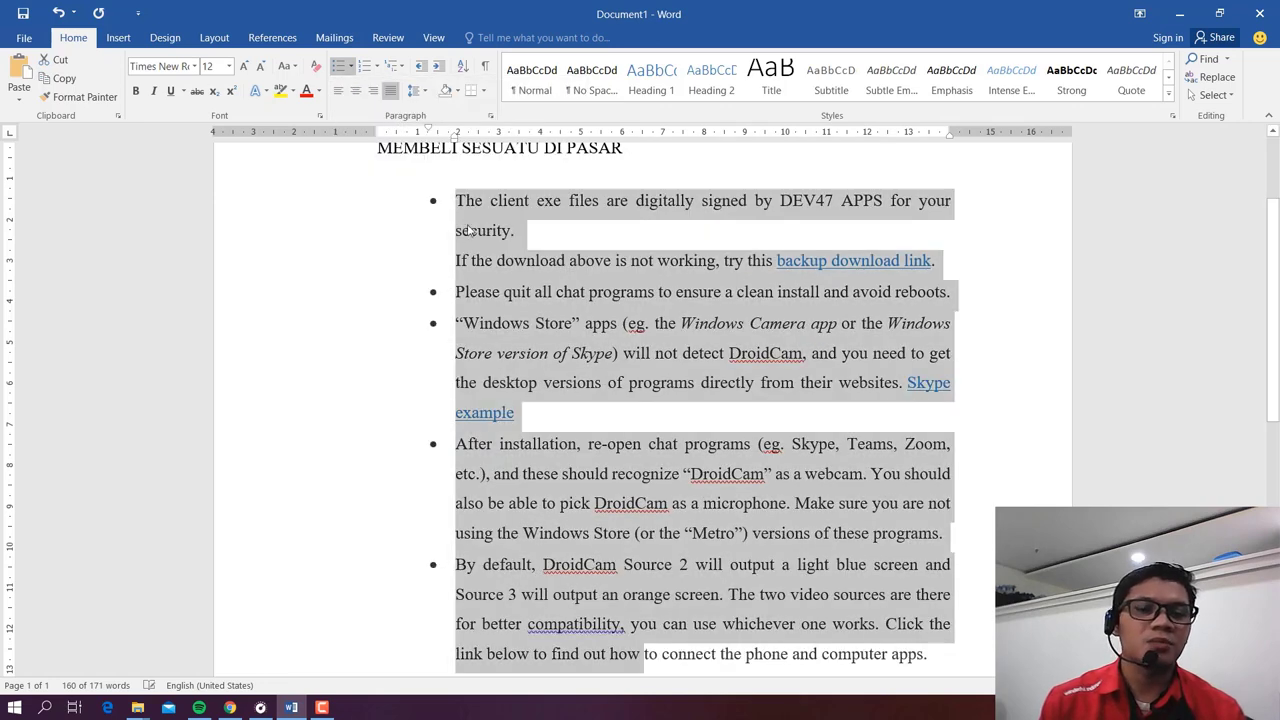
left_click_drag(456, 137, 415, 146)
Step: Nudge the list indent left, then select the words 'backup download link'
left_click(549, 262)
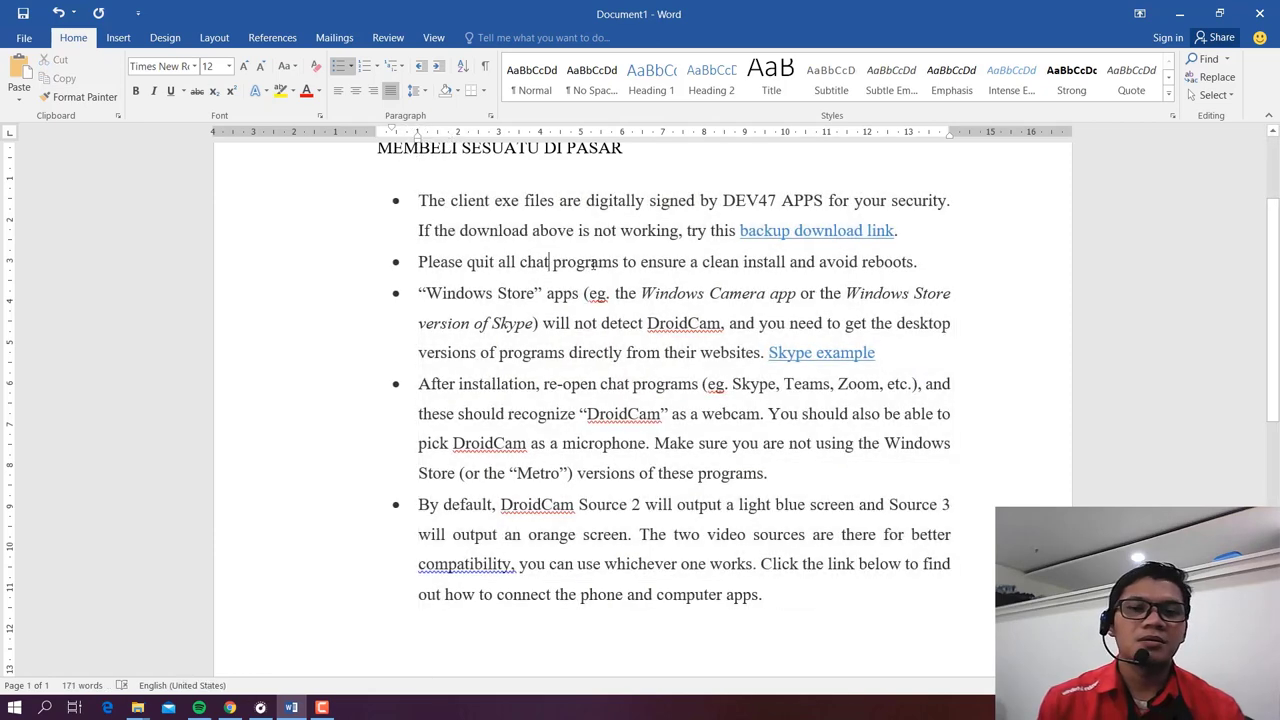
scroll(600, 260, "up", 3)
scroll(610, 255, "down", 5)
scroll(630, 245, "up", 4)
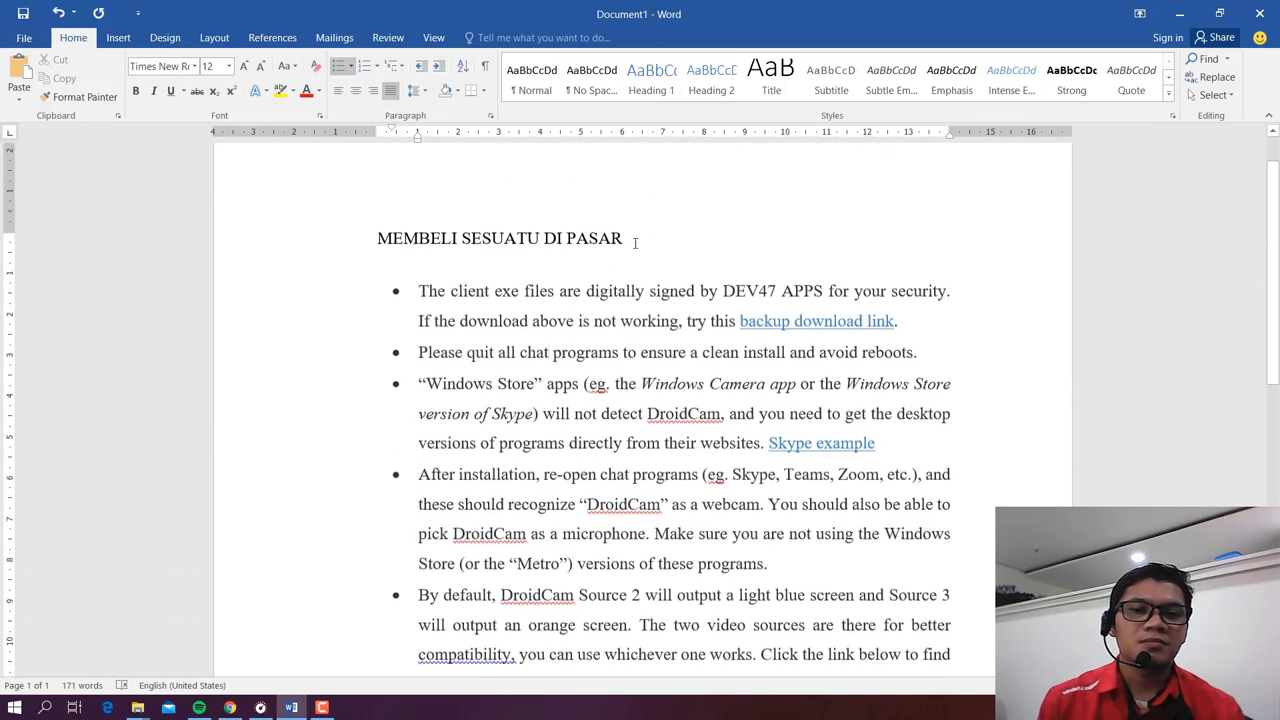
scroll(776, 326, "down", 2)
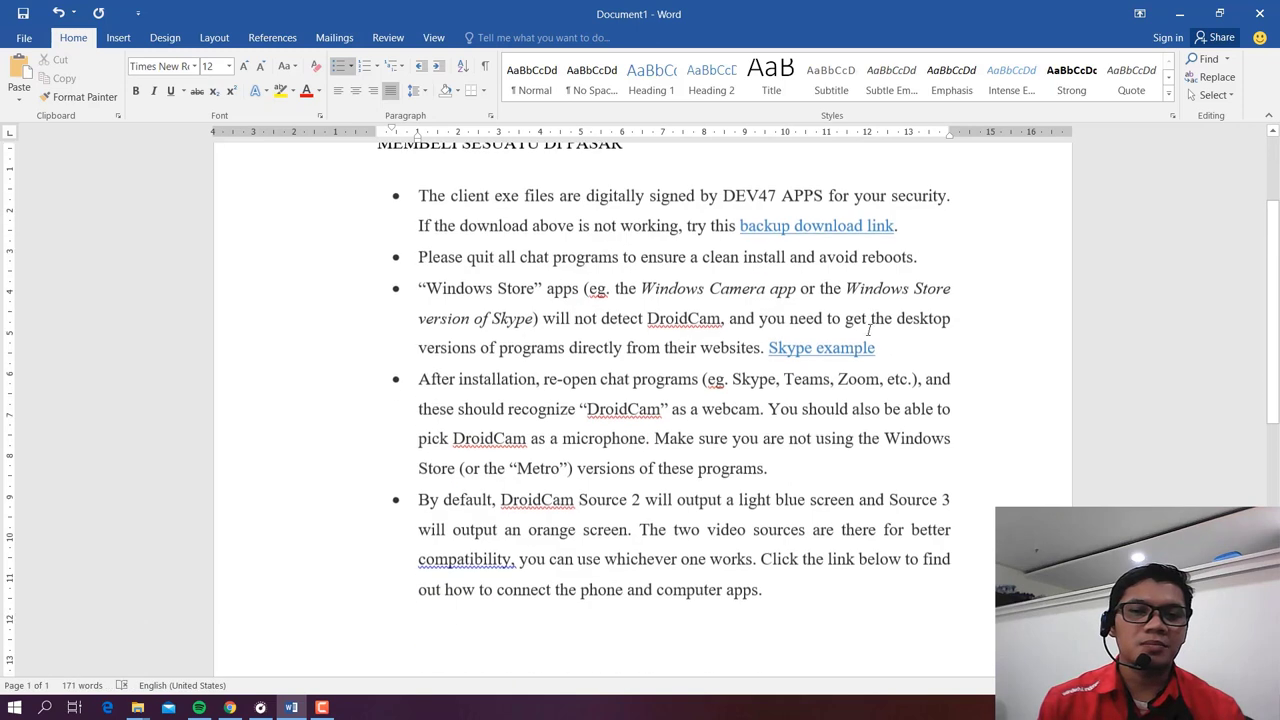
left_click_drag(813, 343, 769, 343)
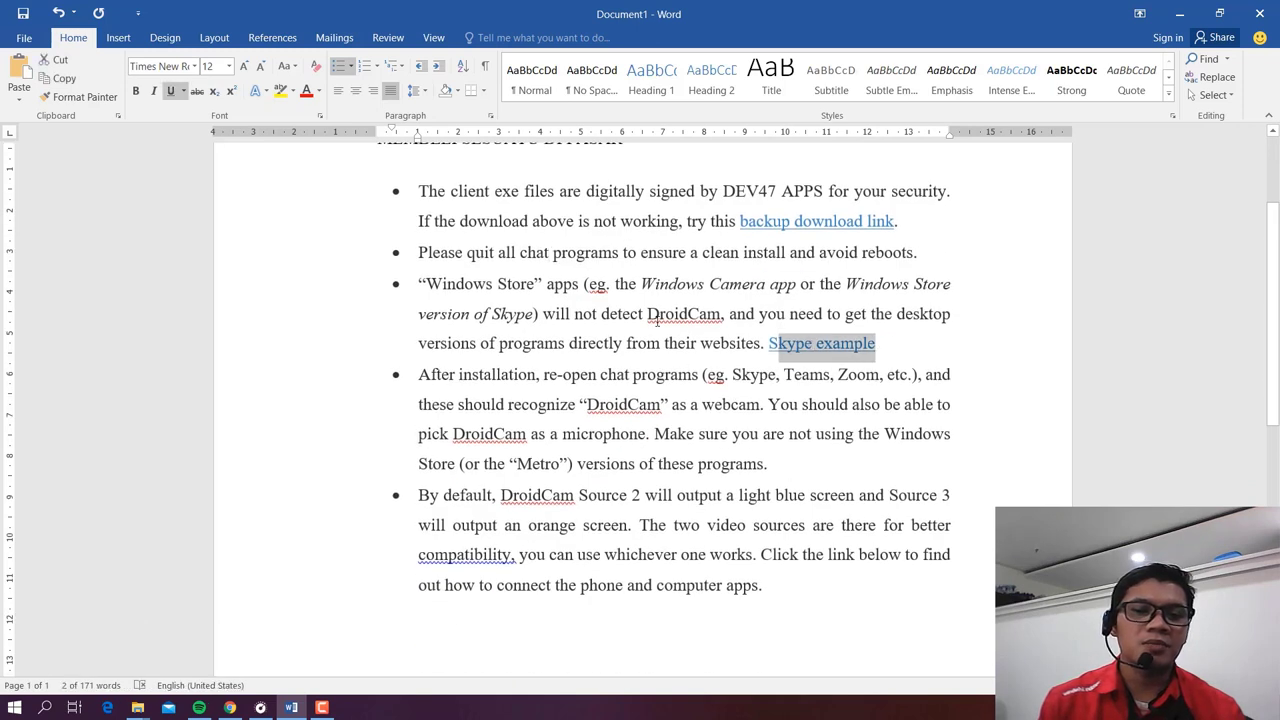
scroll(615, 434, "down", 1)
scroll(858, 362, "up", 3)
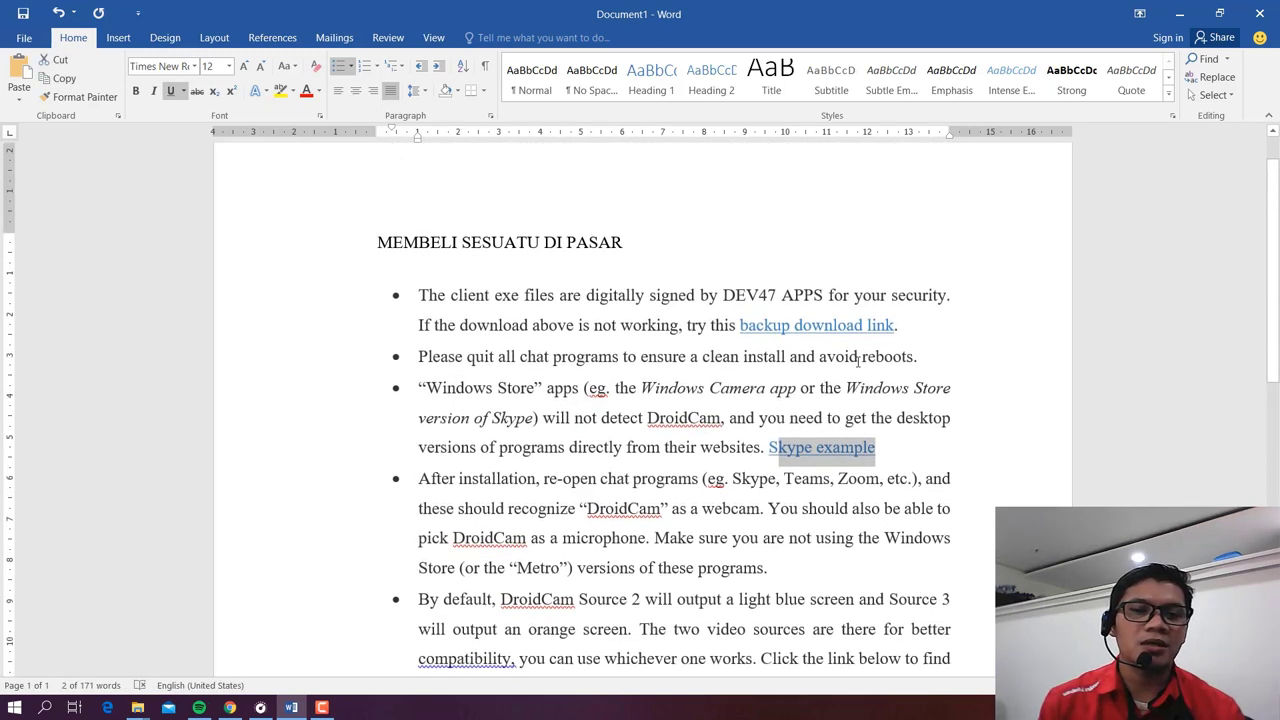
mouse_move(928, 331)
left_mouse_down()
mouse_move(740, 325)
mouse_move(898, 325)
left_mouse_up()
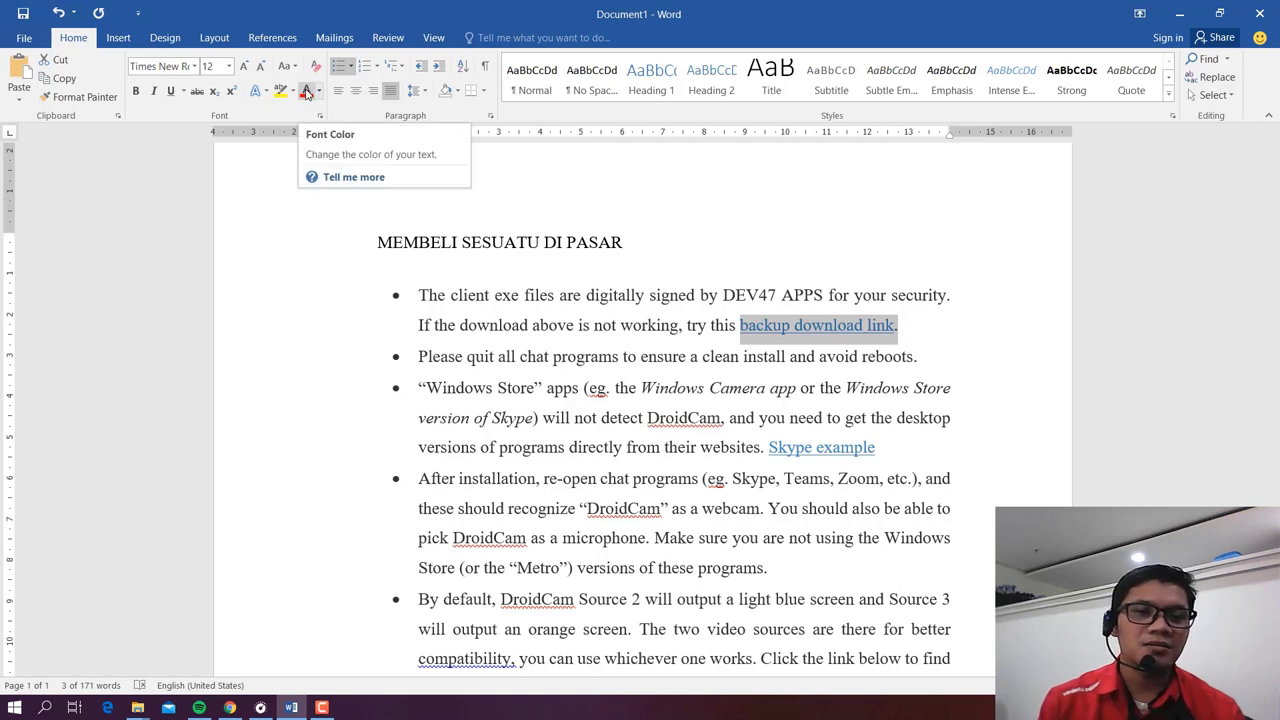
Step: Set the link text's font colour to Automatic black and clear the selection
left_click(307, 92)
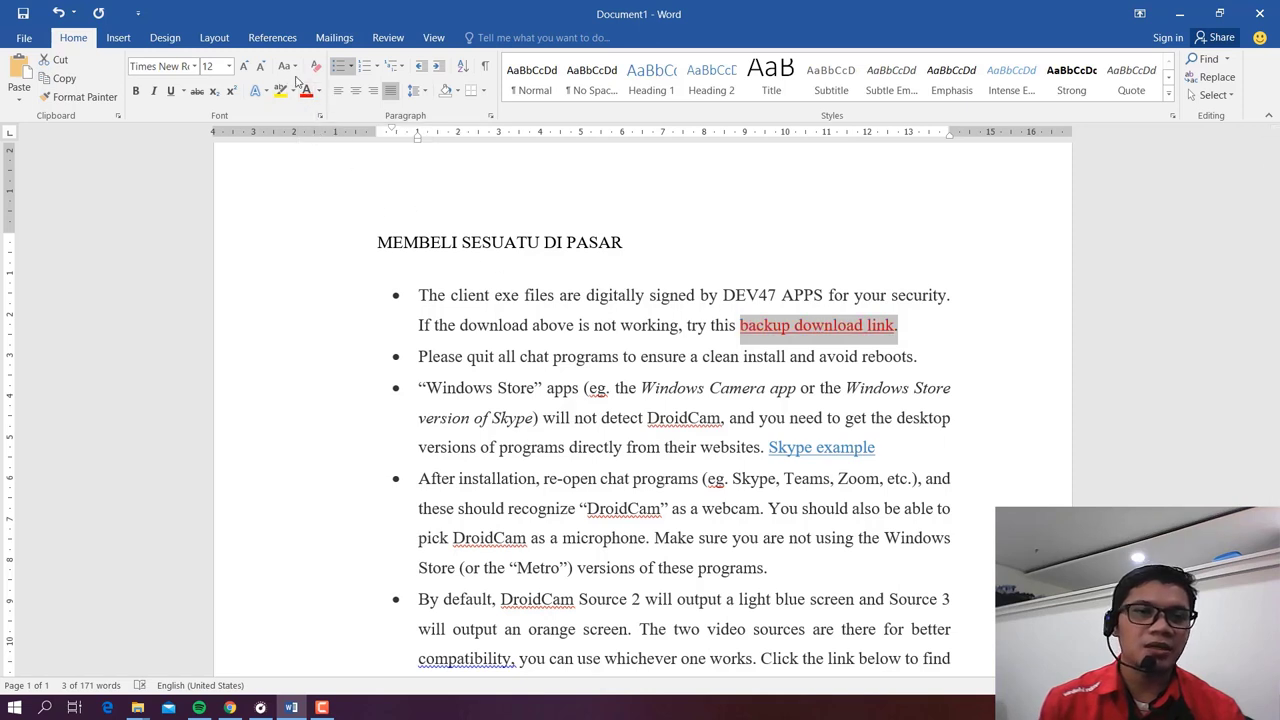
left_click(319, 93)
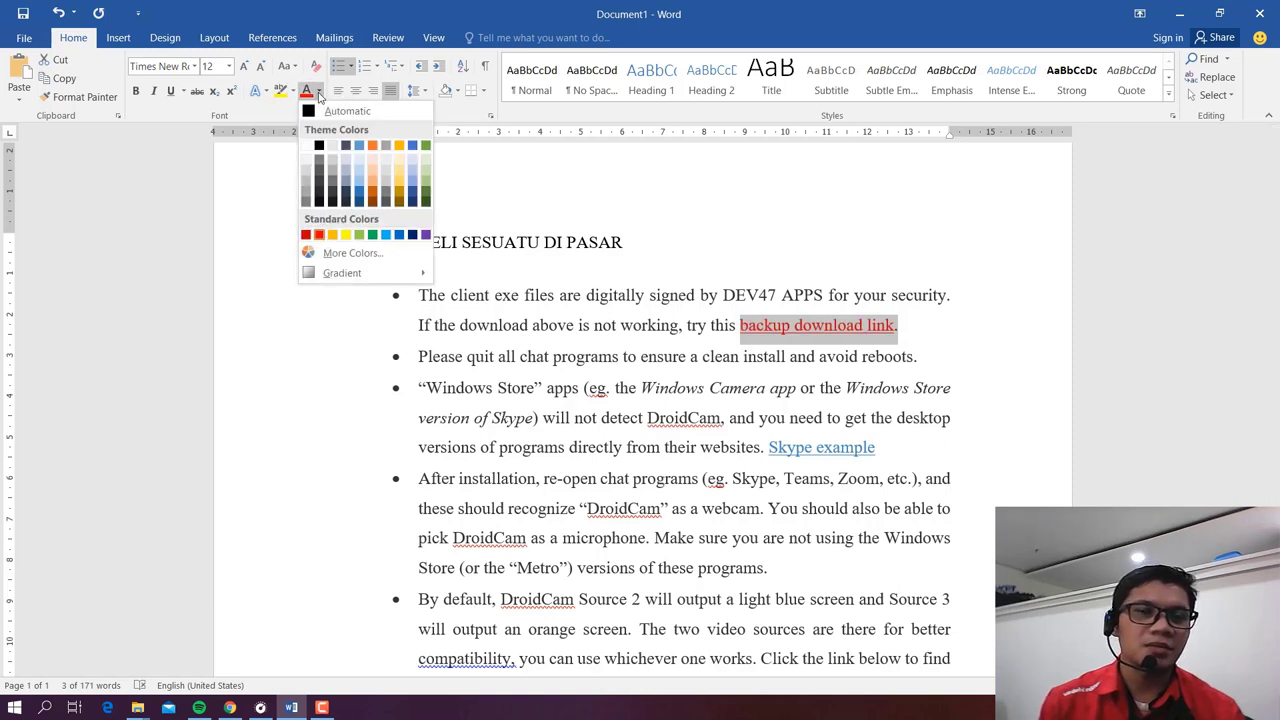
left_click(342, 112)
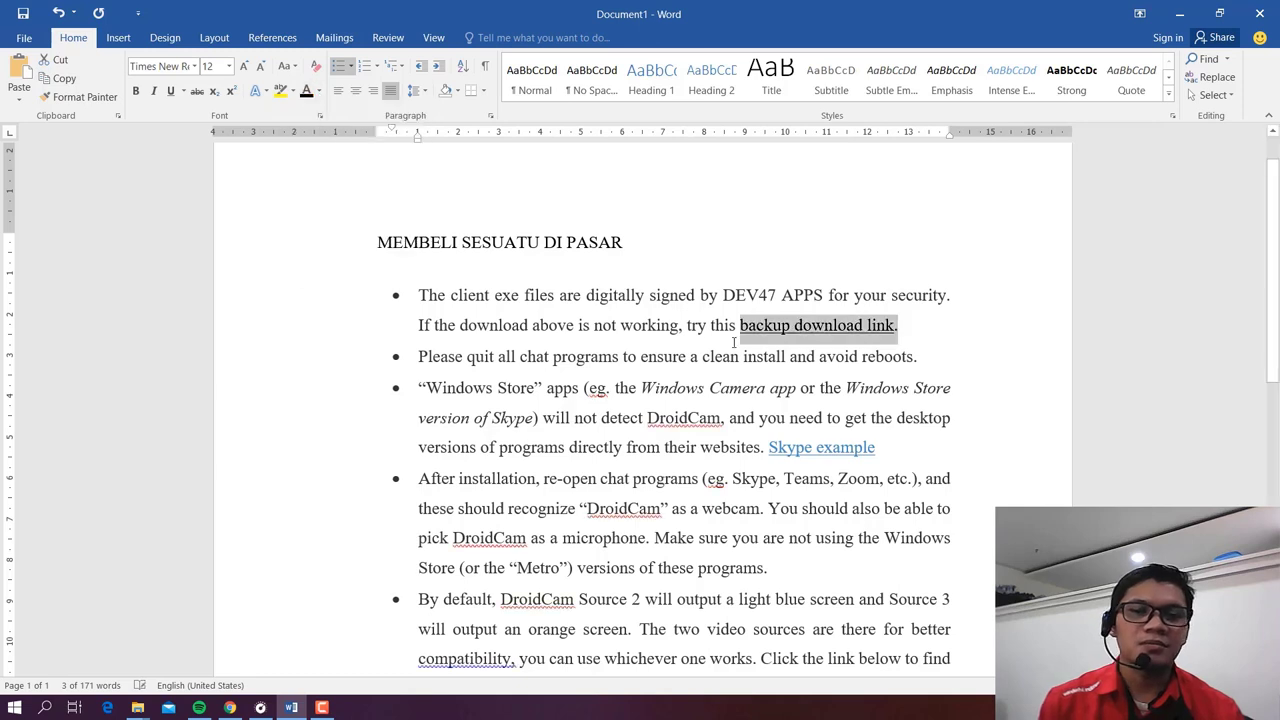
left_click(319, 93)
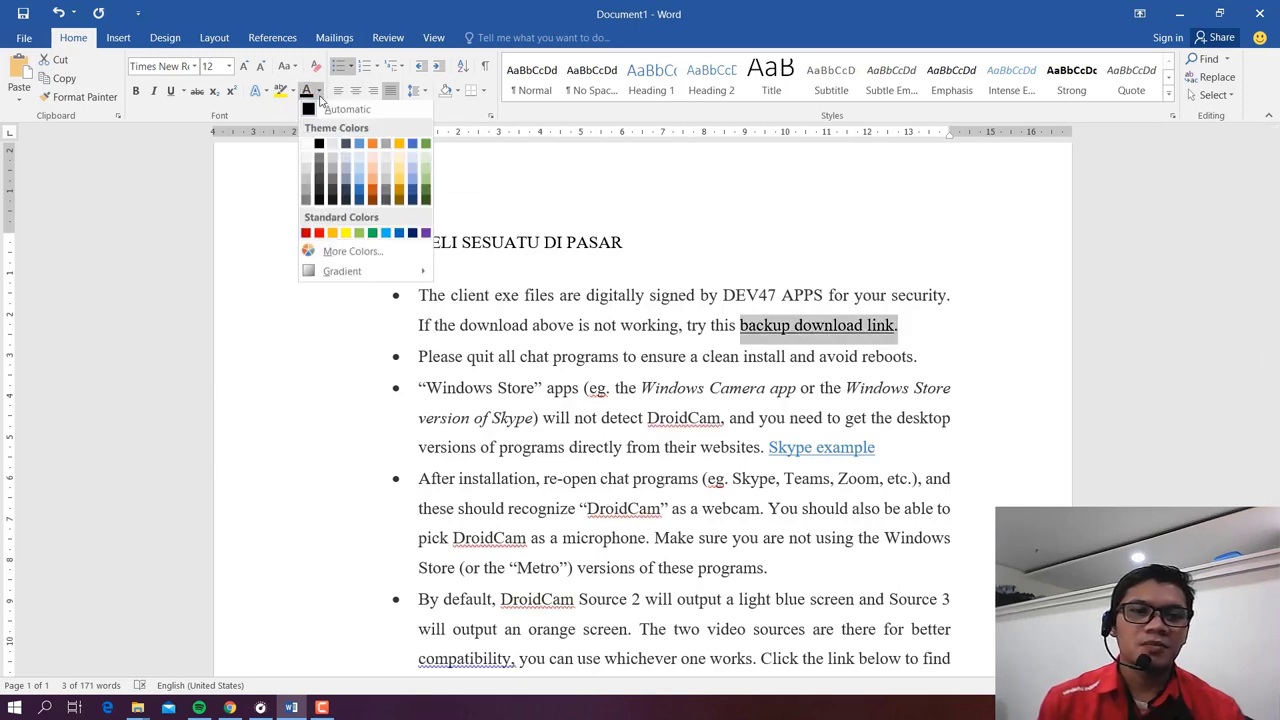
left_click(622, 362)
left_click(711, 328)
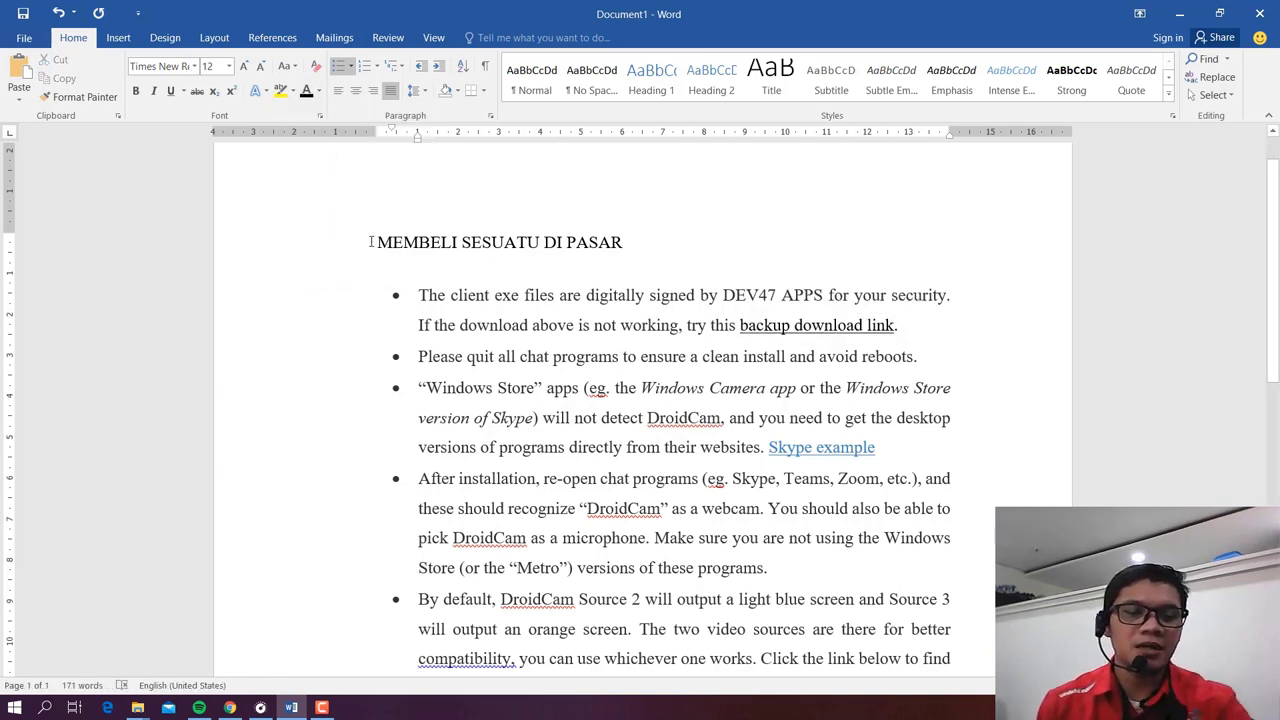
Step: Colour all document text, including links, black, then select 'backup download link.'
key("ctrl+a")
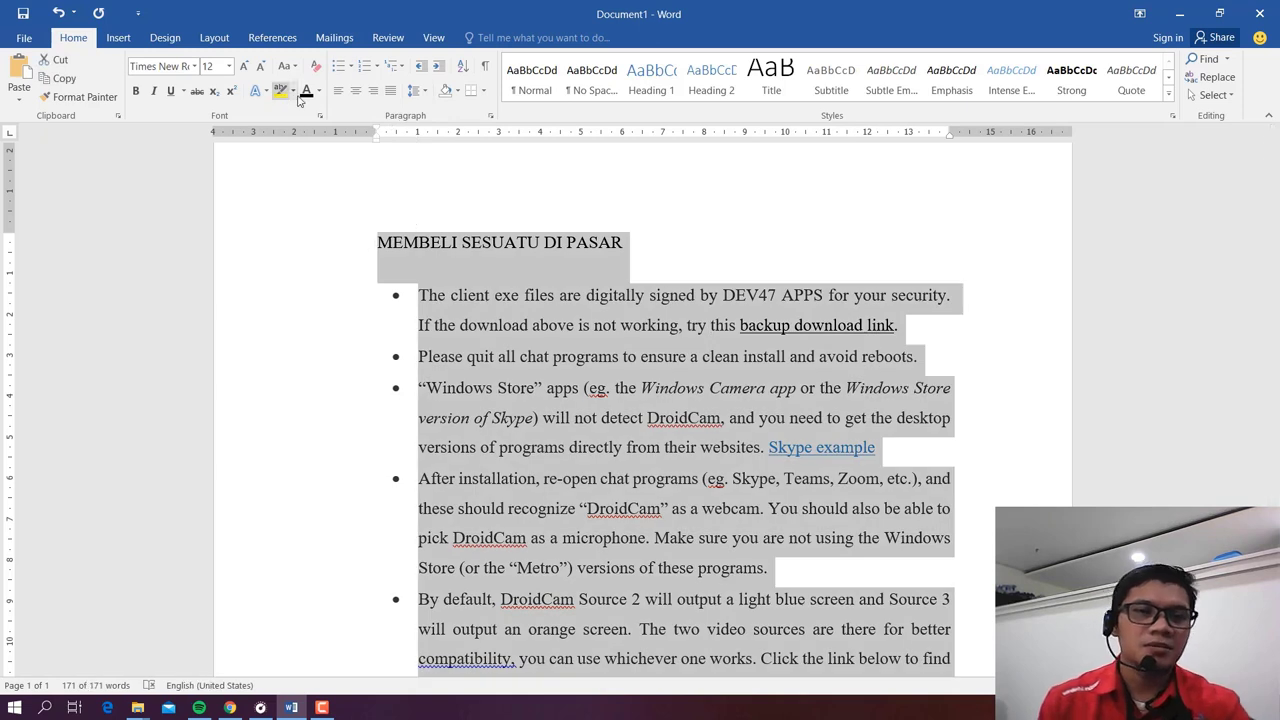
left_click(306, 90)
left_click(800, 327)
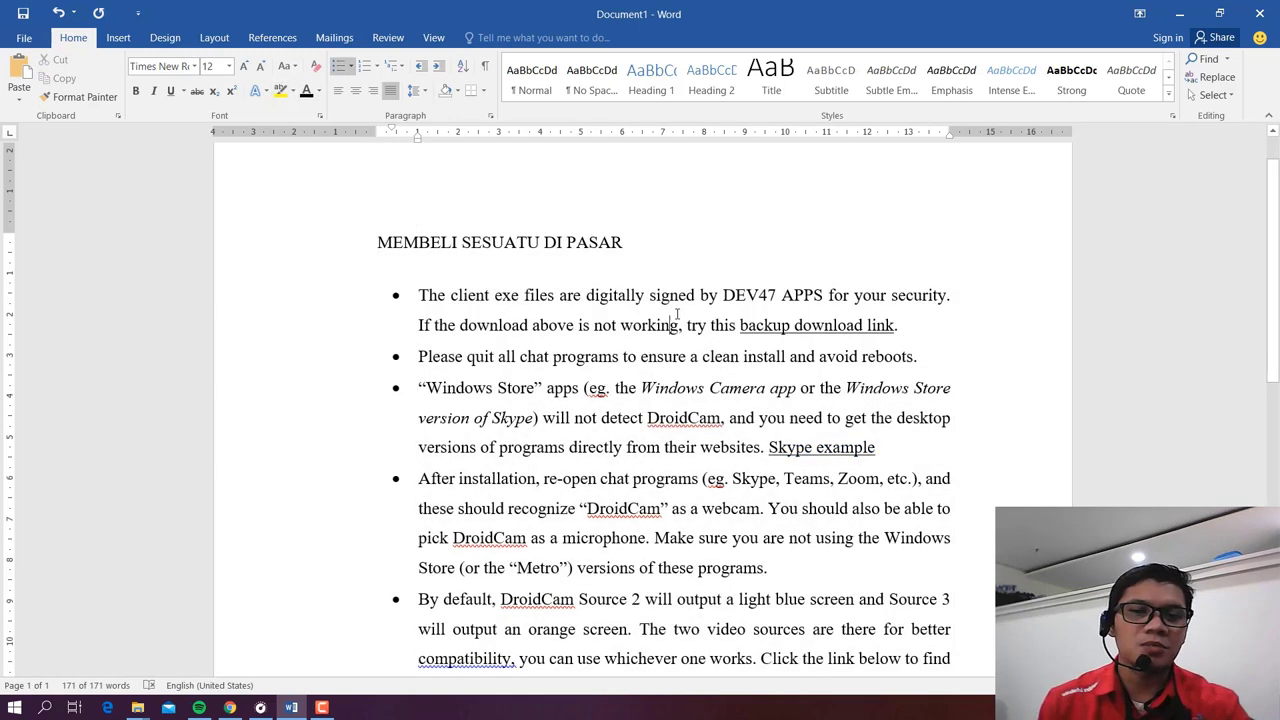
left_click(754, 325)
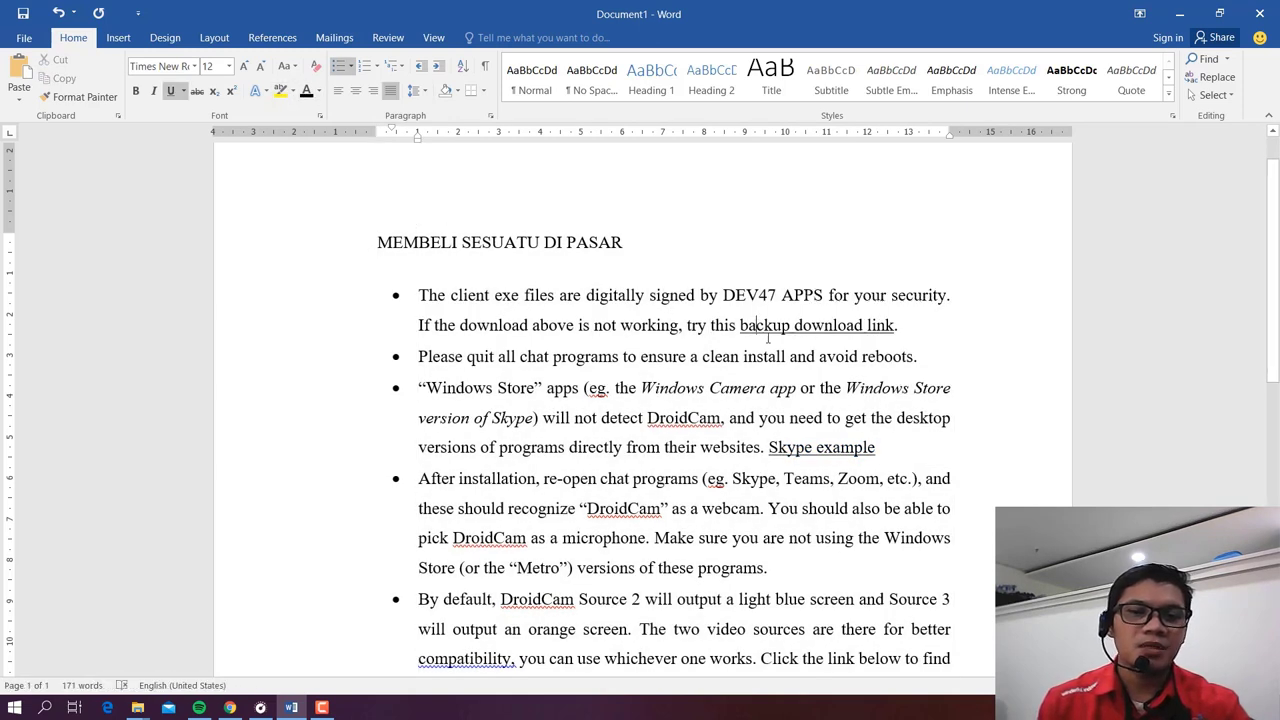
left_click(908, 336, "shift")
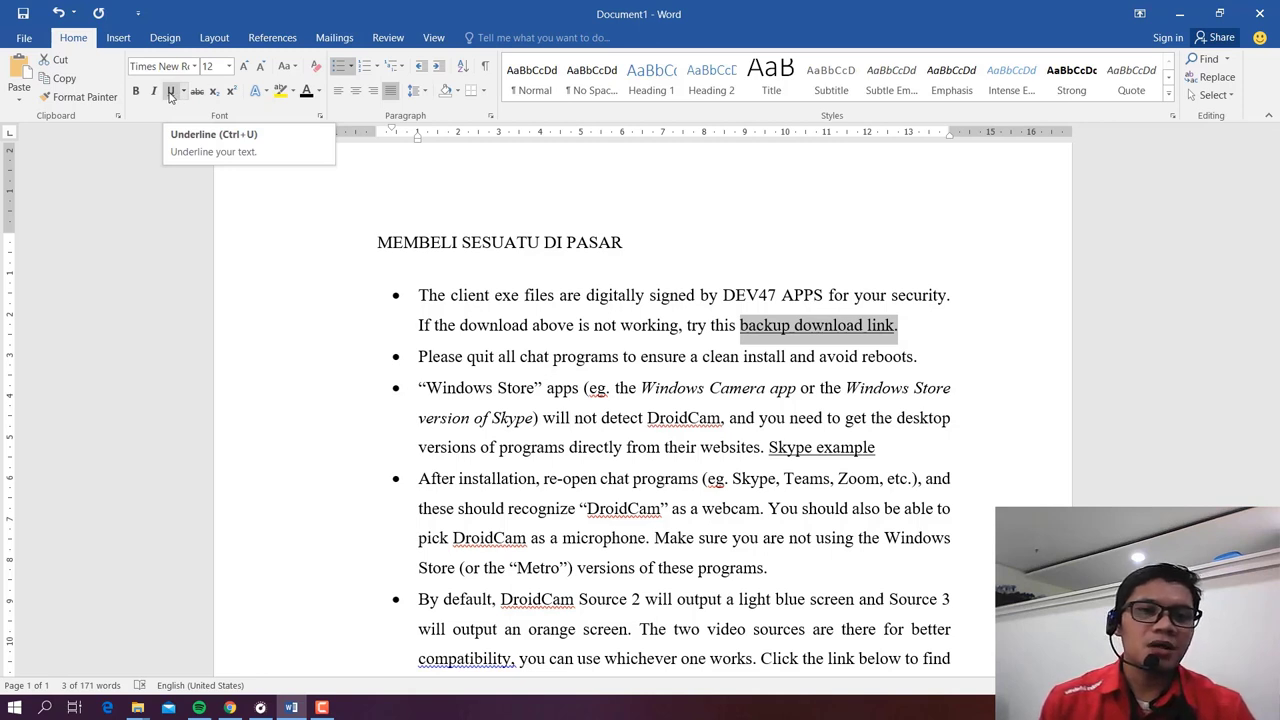
Step: Remove the underline from the backup download link and make it bold, not italic
left_click(170, 93)
left_click(170, 93)
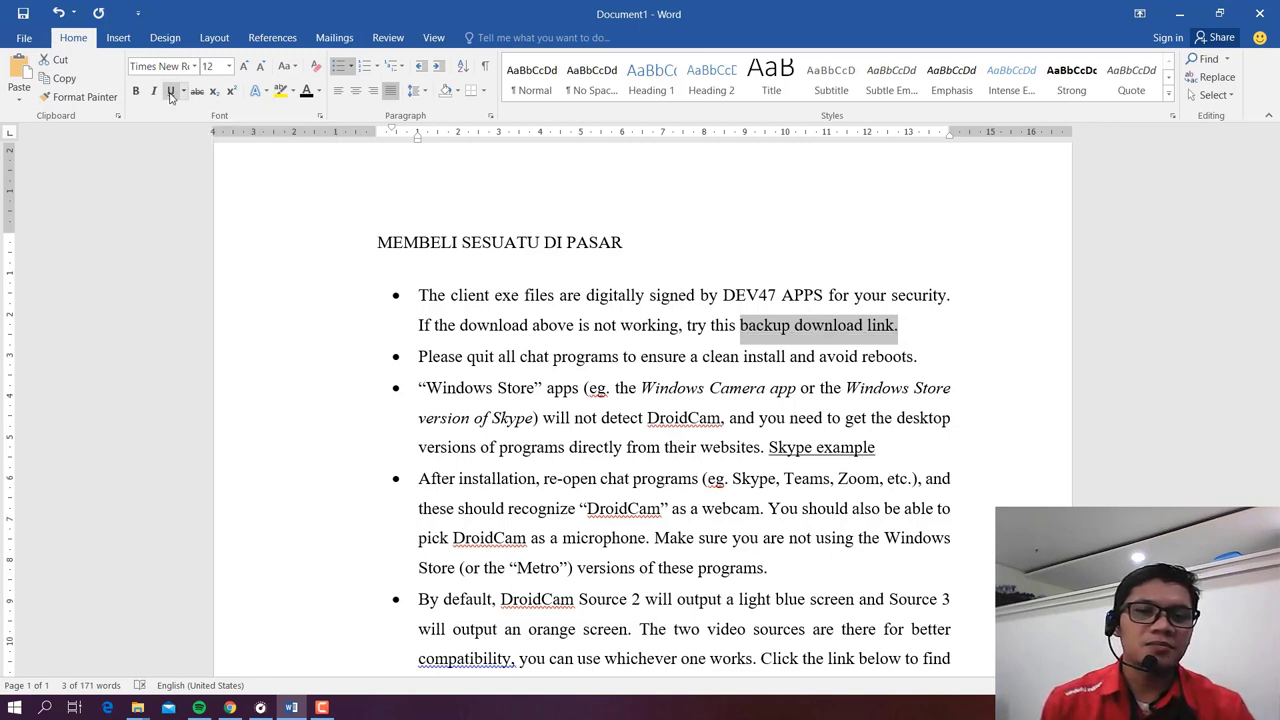
left_click(170, 93)
left_click(170, 93)
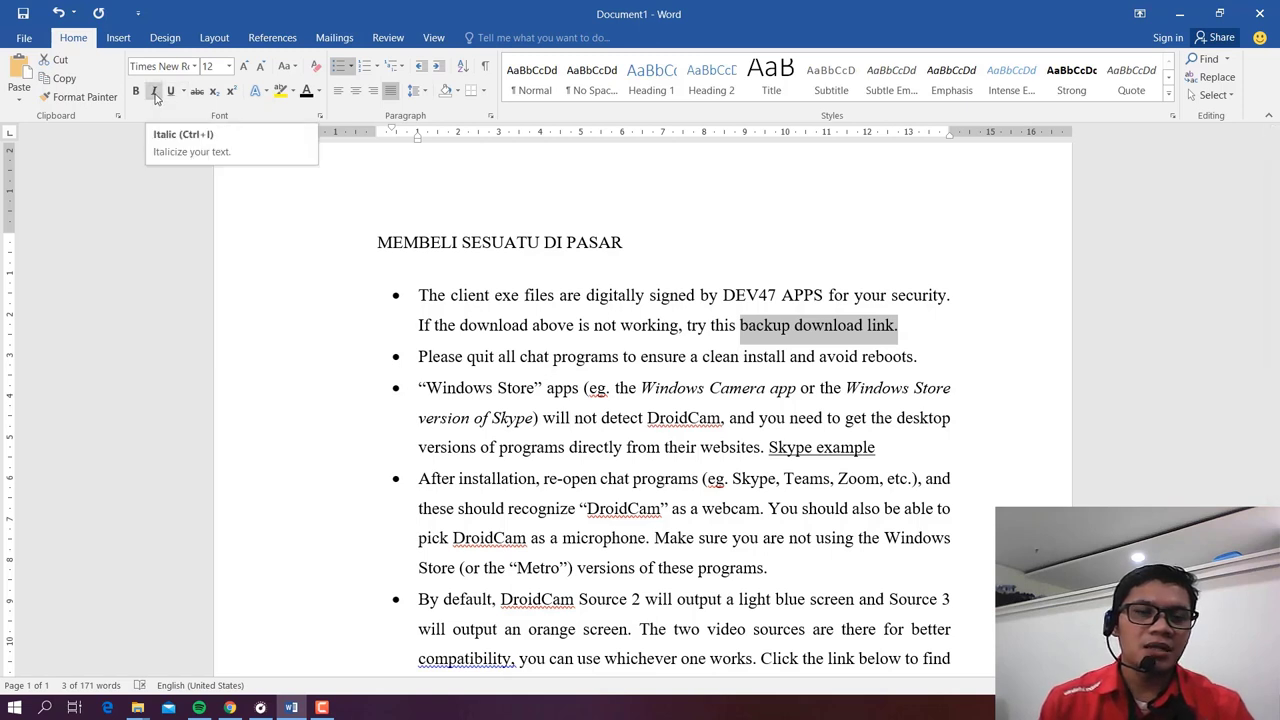
left_click(155, 92)
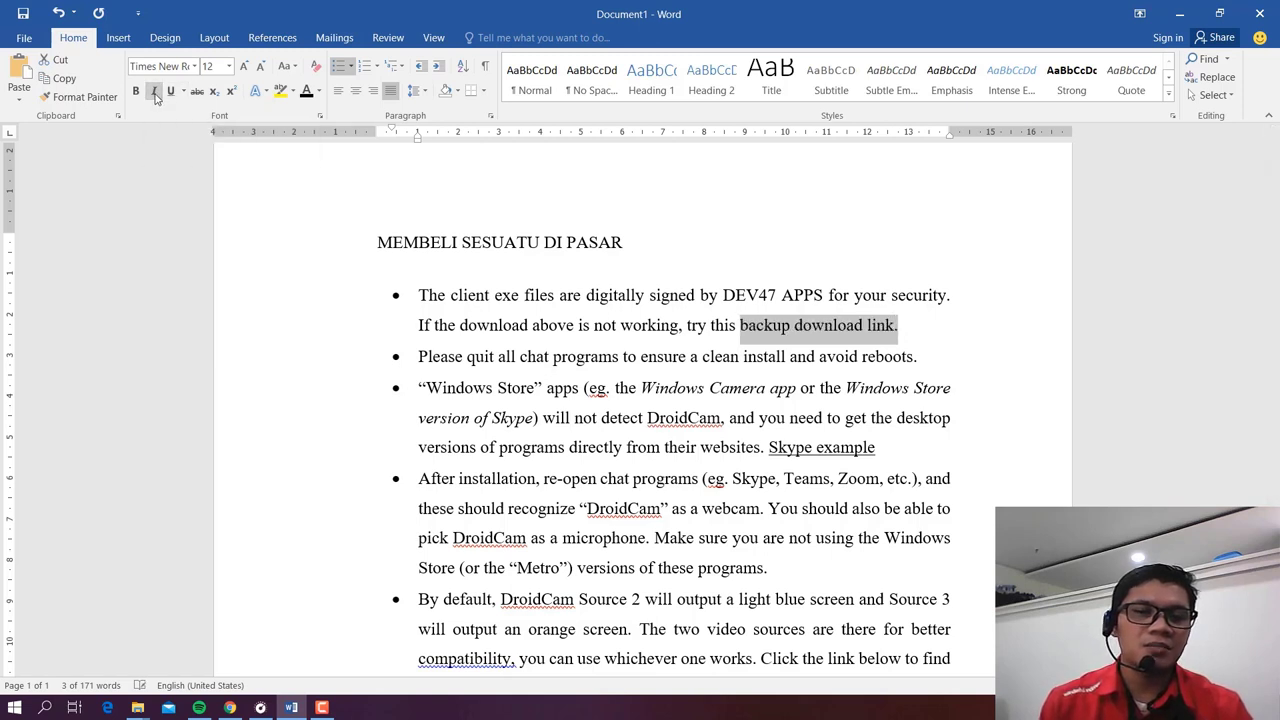
left_click(155, 92)
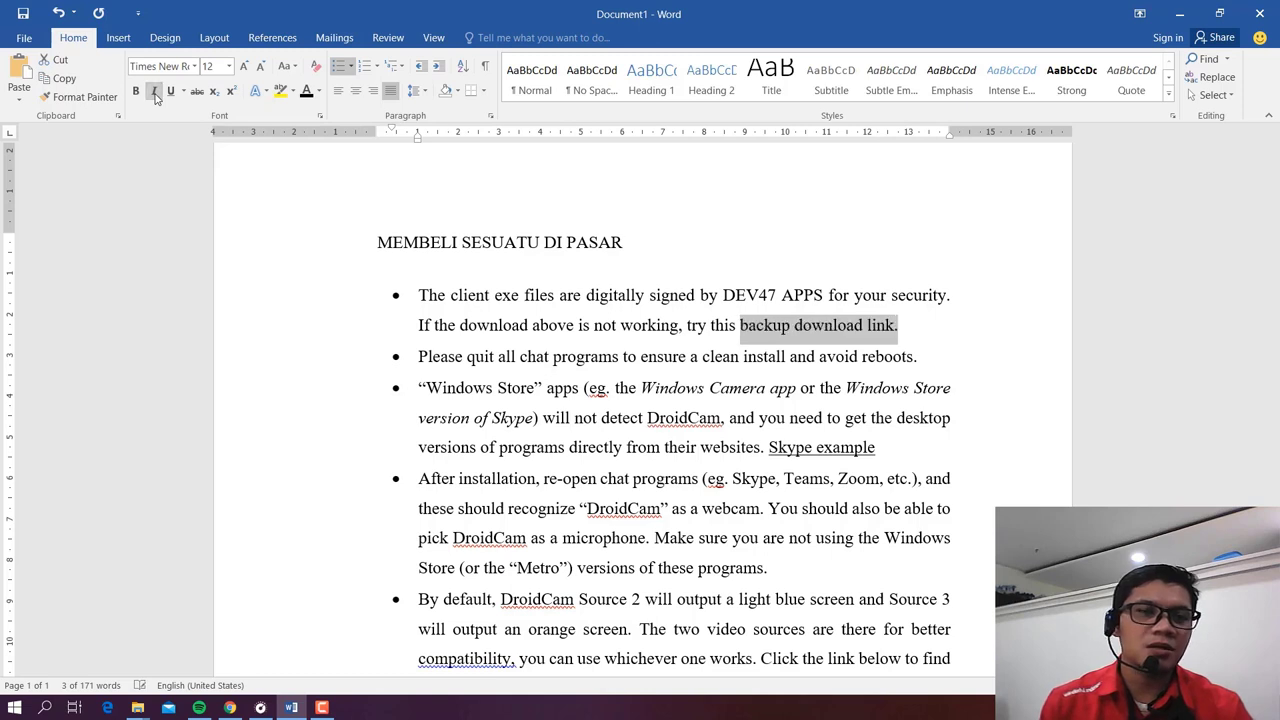
left_click(155, 92)
left_click(155, 92)
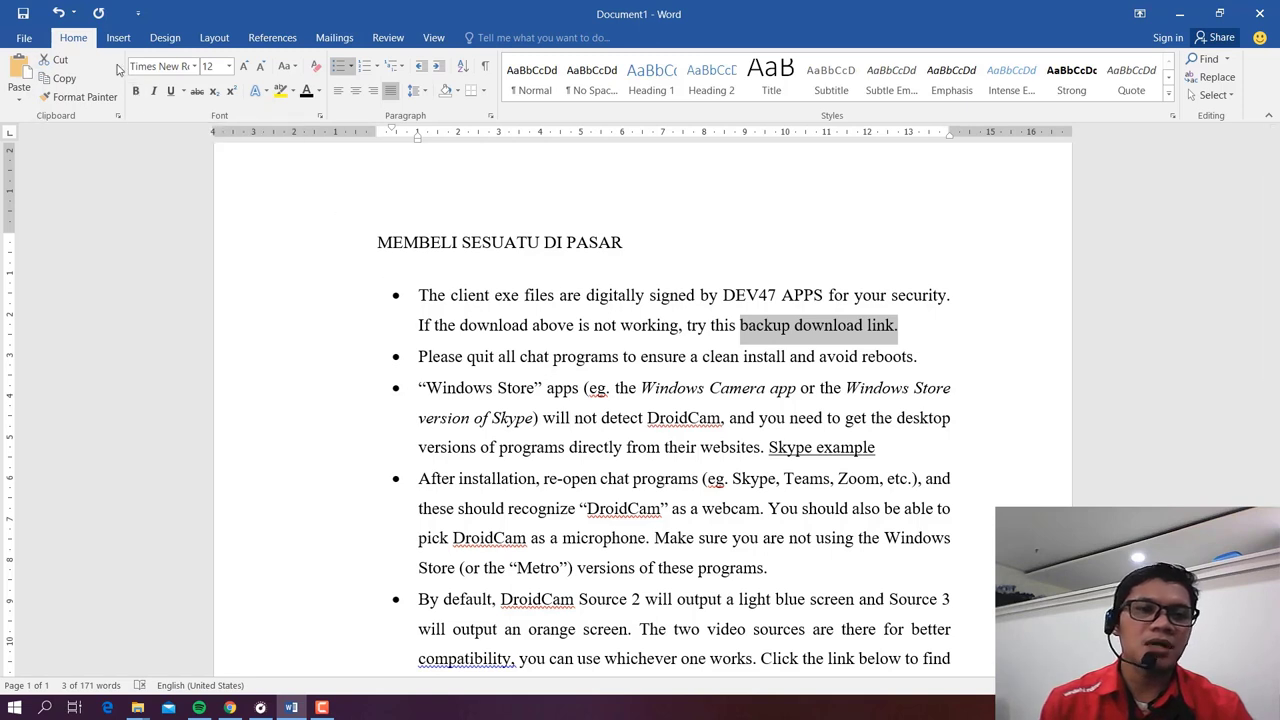
left_click(137, 92)
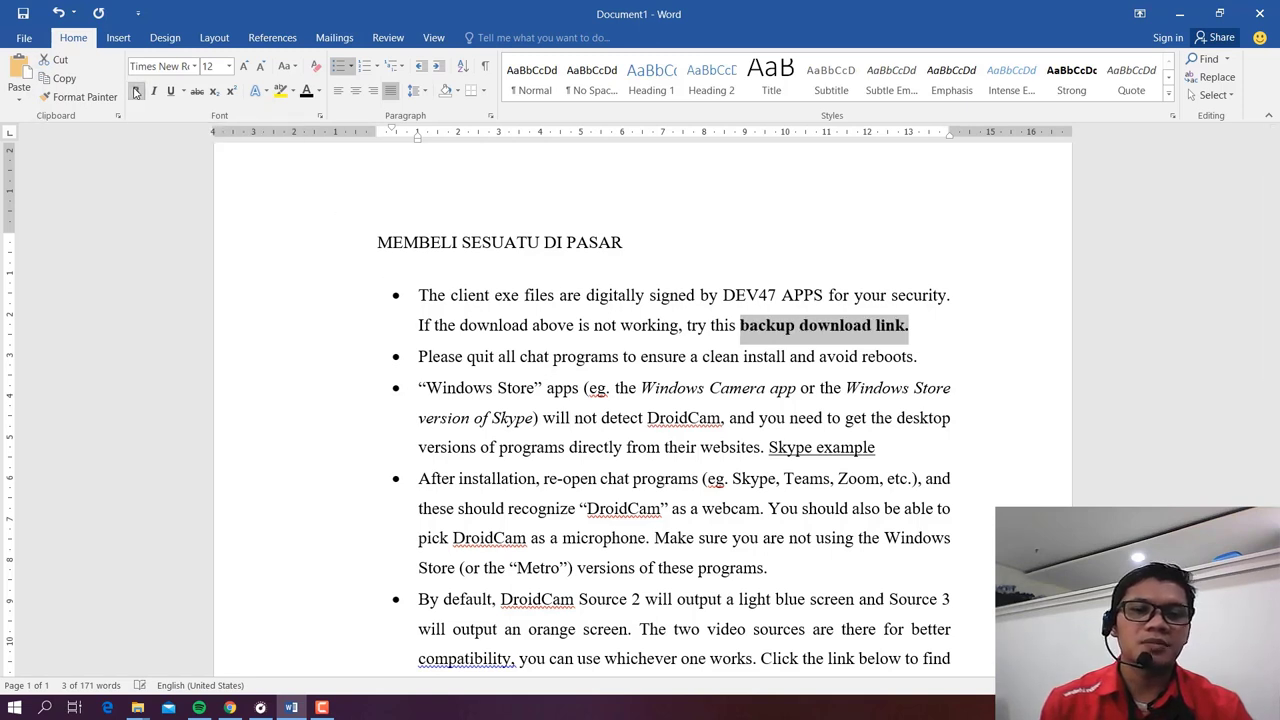
left_click(455, 356)
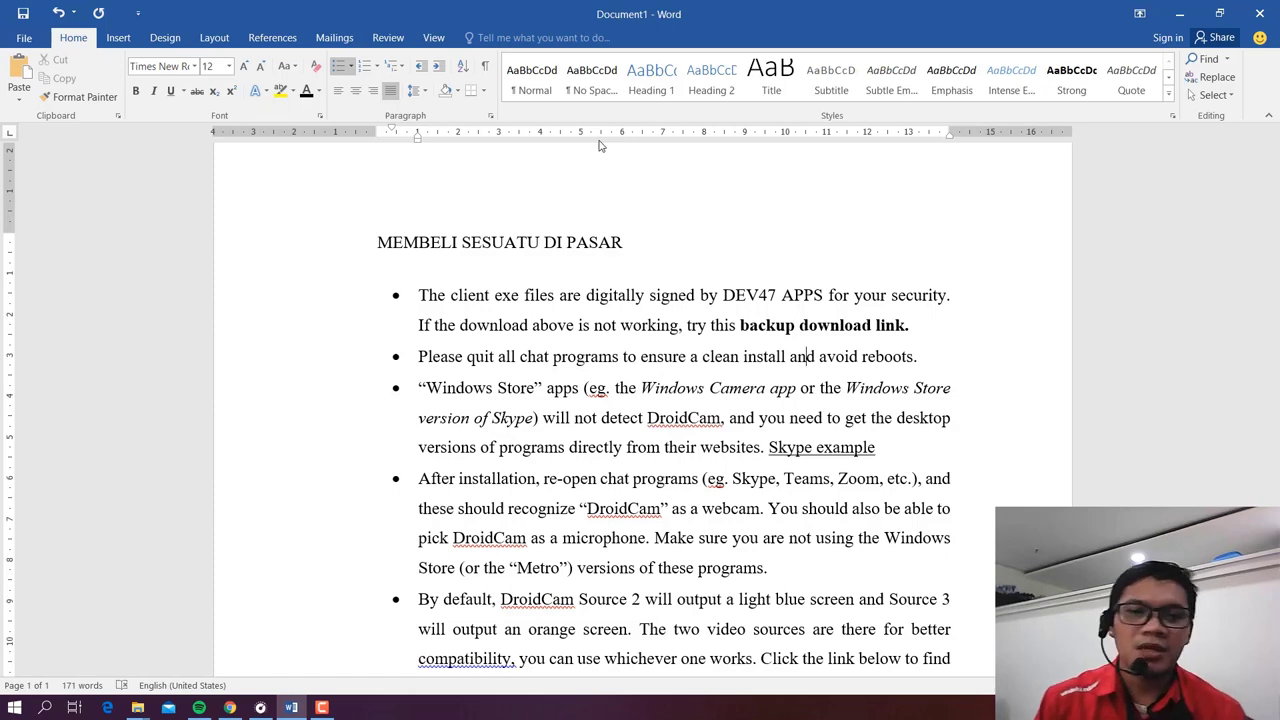
scroll(699, 293, "down", 5)
scroll(699, 293, "up", 2)
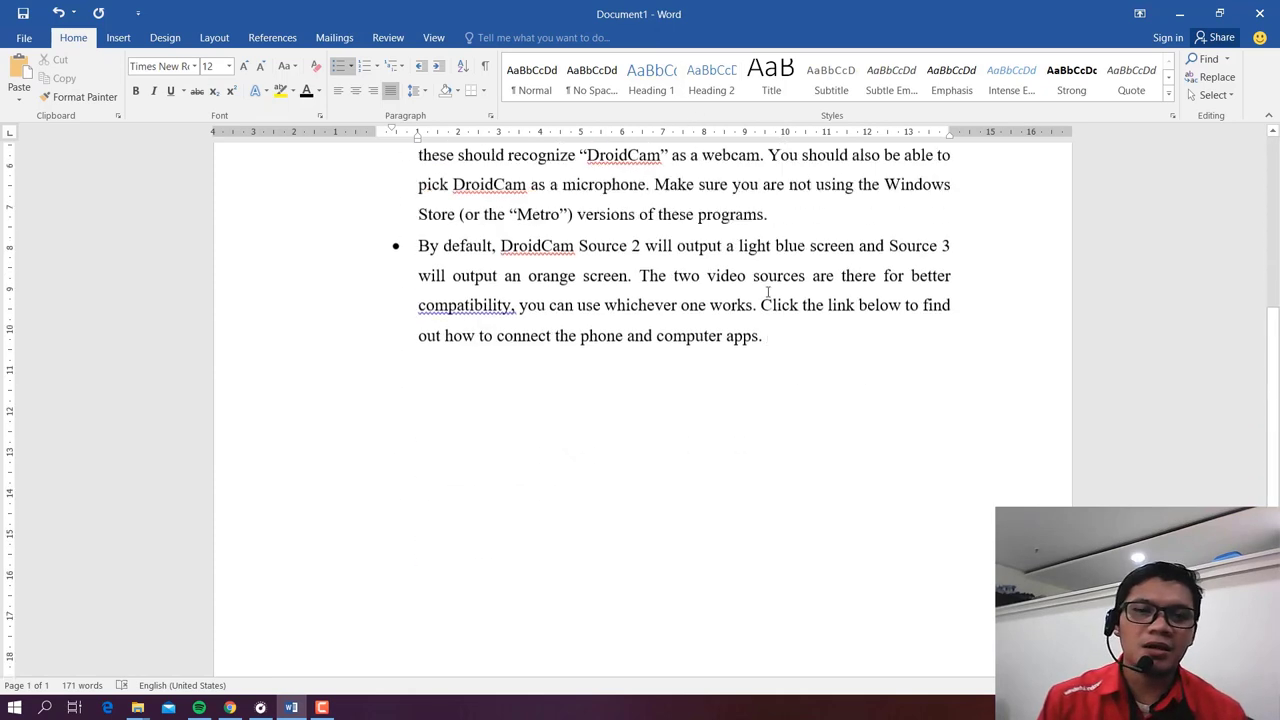
left_click(840, 405)
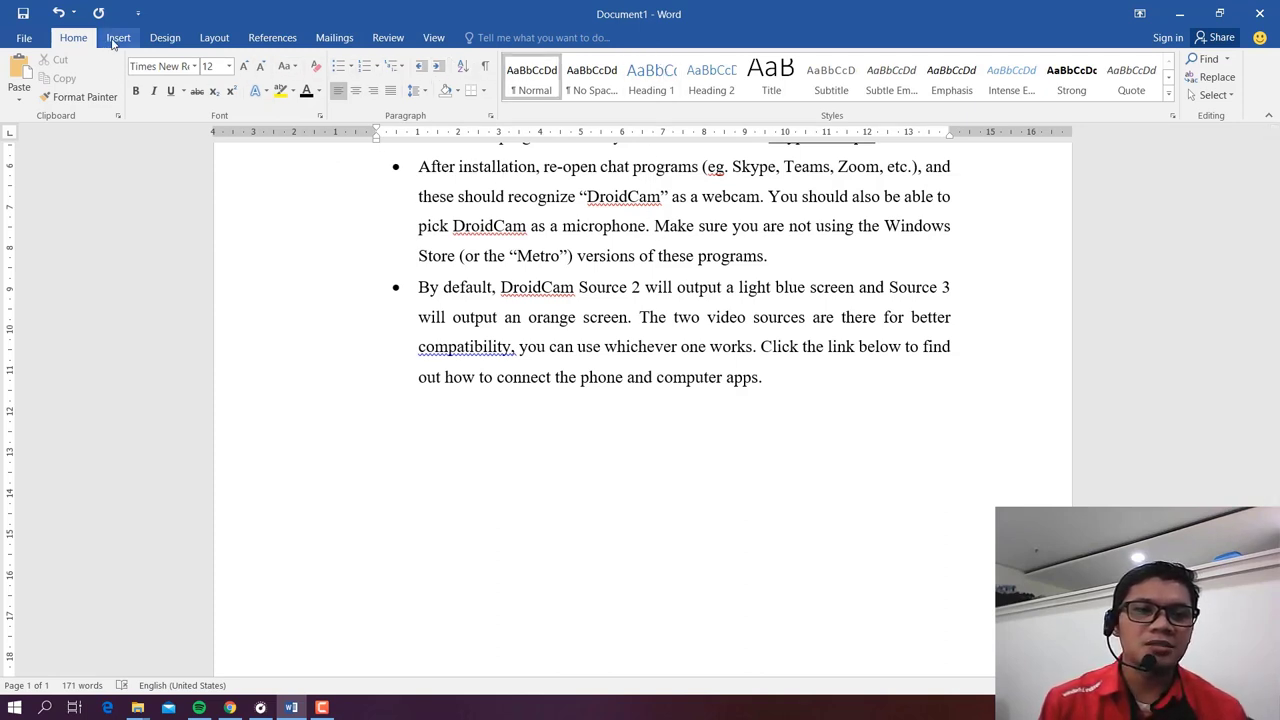
left_click(116, 40)
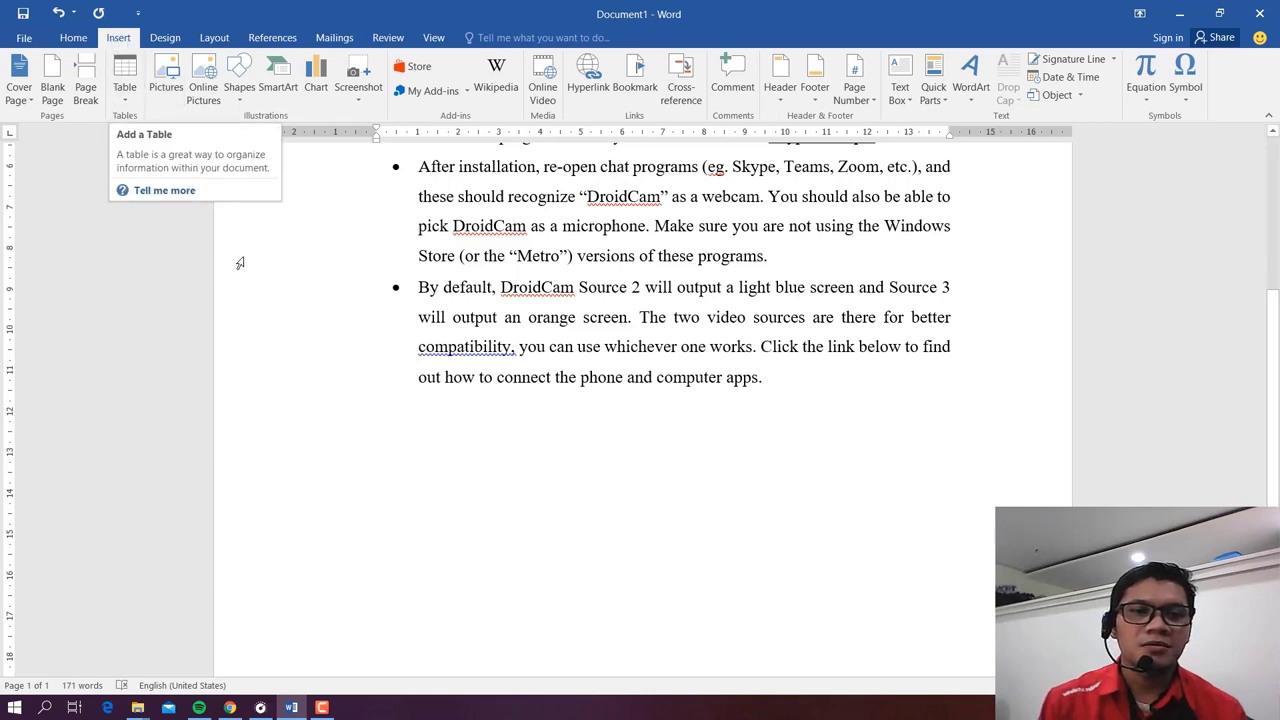
left_click(125, 80)
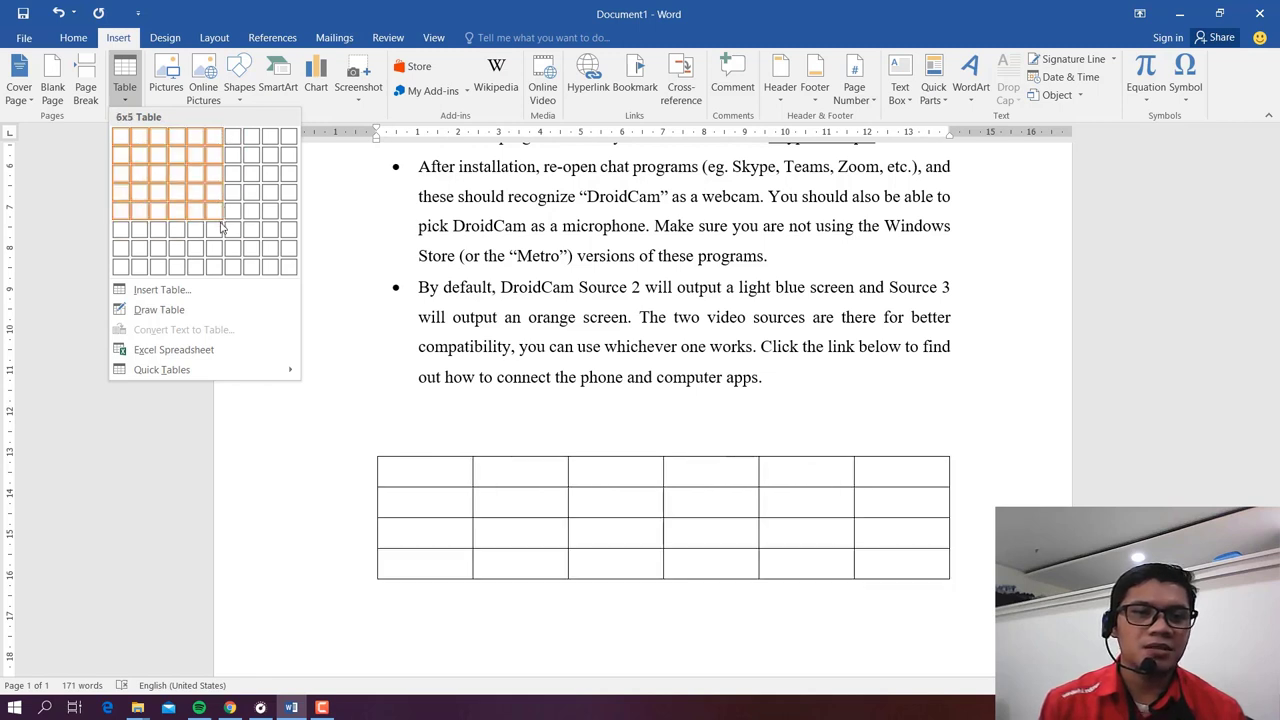
left_click(221, 235)
scroll(686, 503, "down", 3)
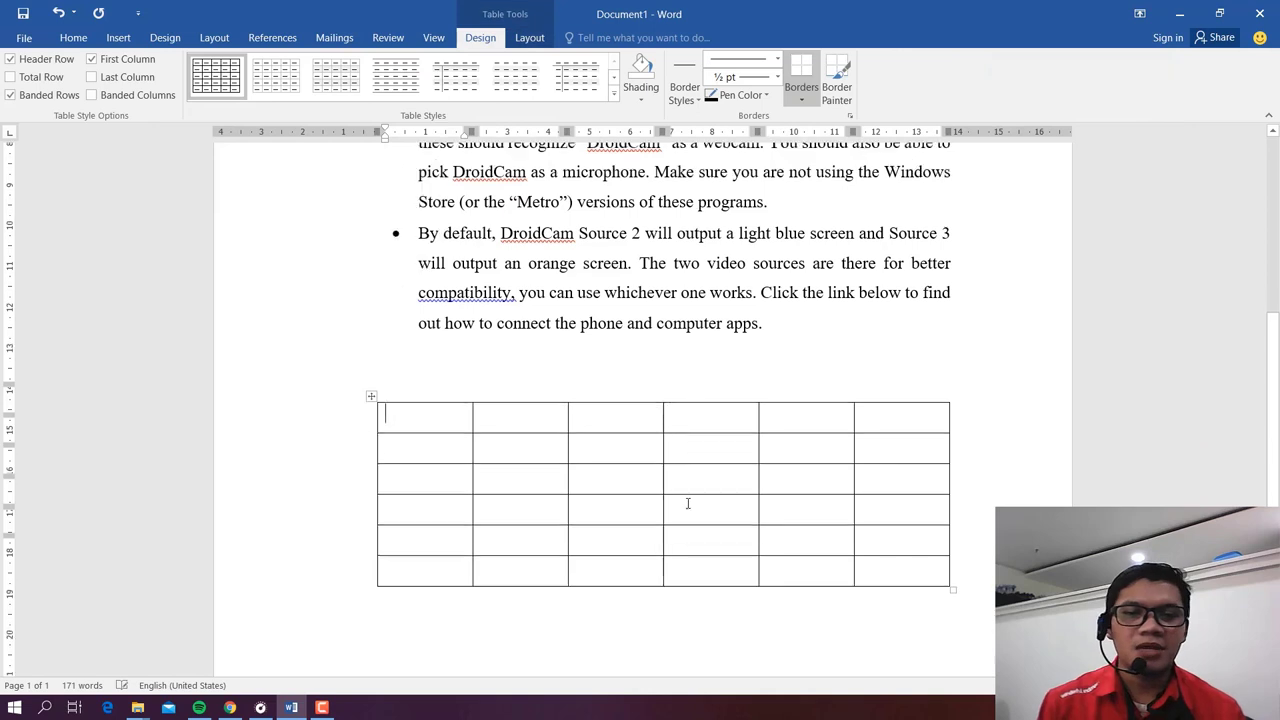
left_click(530, 320)
left_click(614, 315)
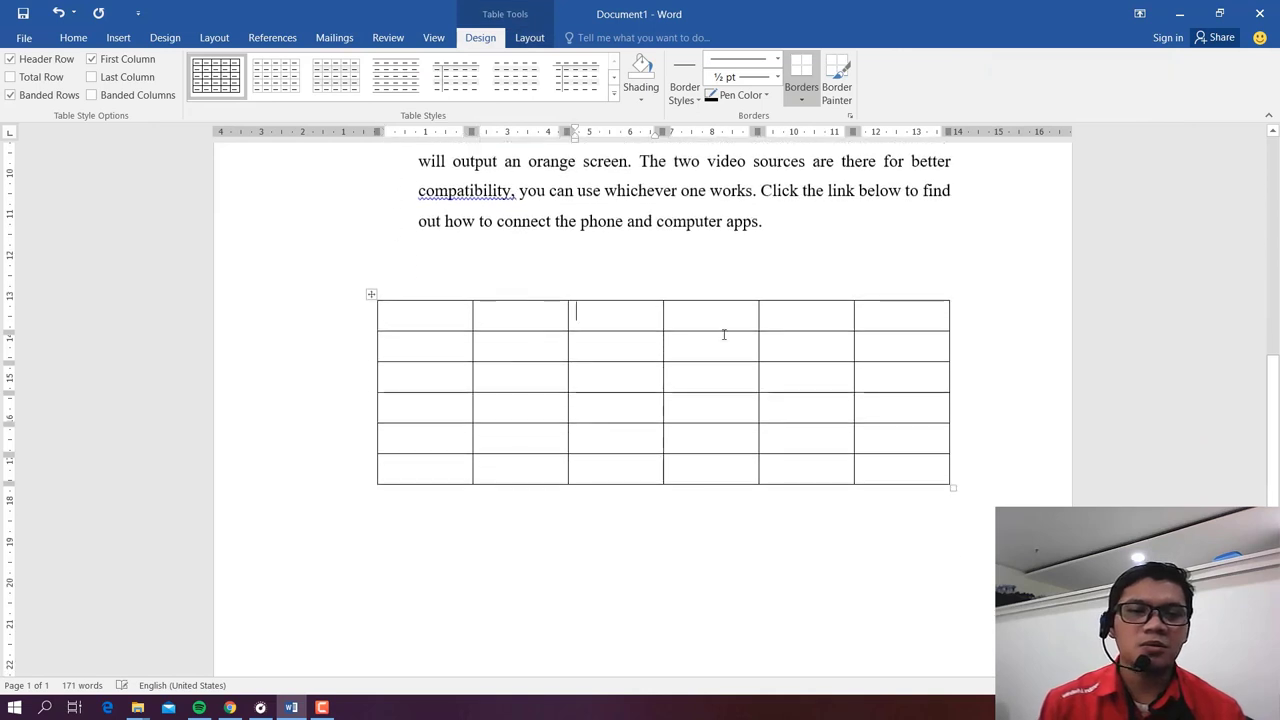
left_click(725, 318)
left_click(820, 318)
left_click(895, 321)
left_click(790, 345)
left_click(609, 345)
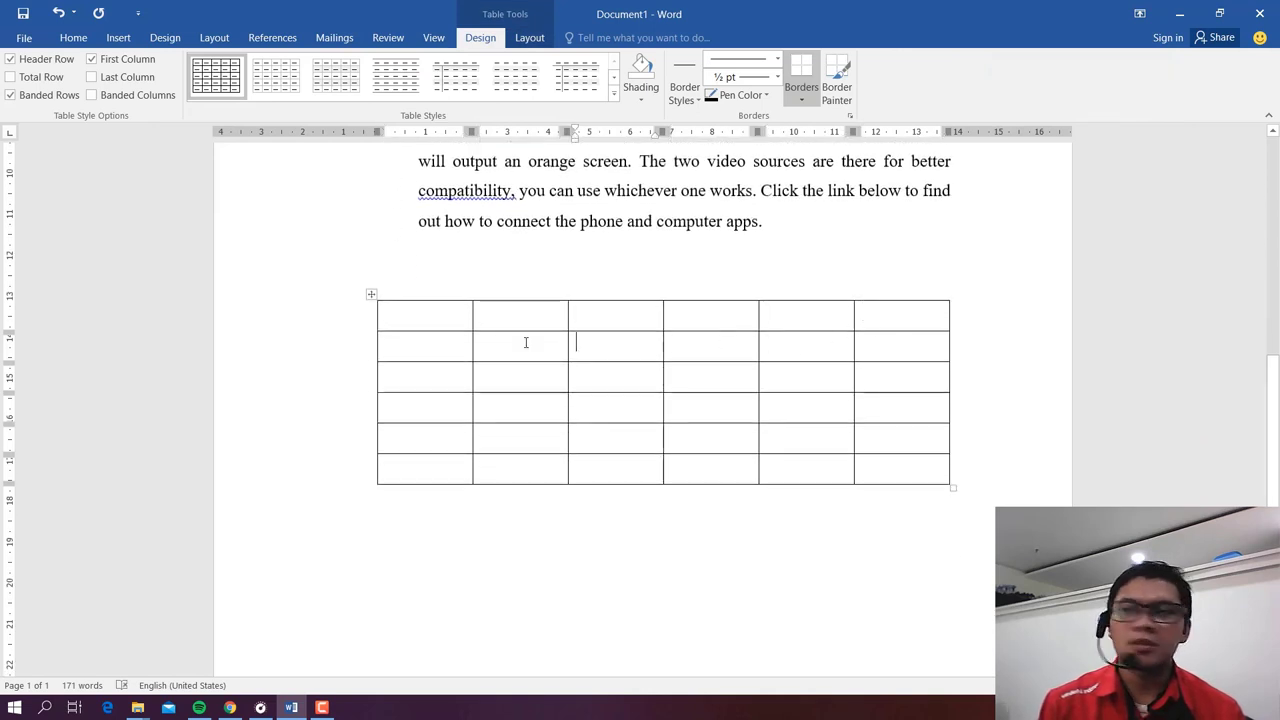
left_click(525, 342)
scroll(472, 323, "down", 3)
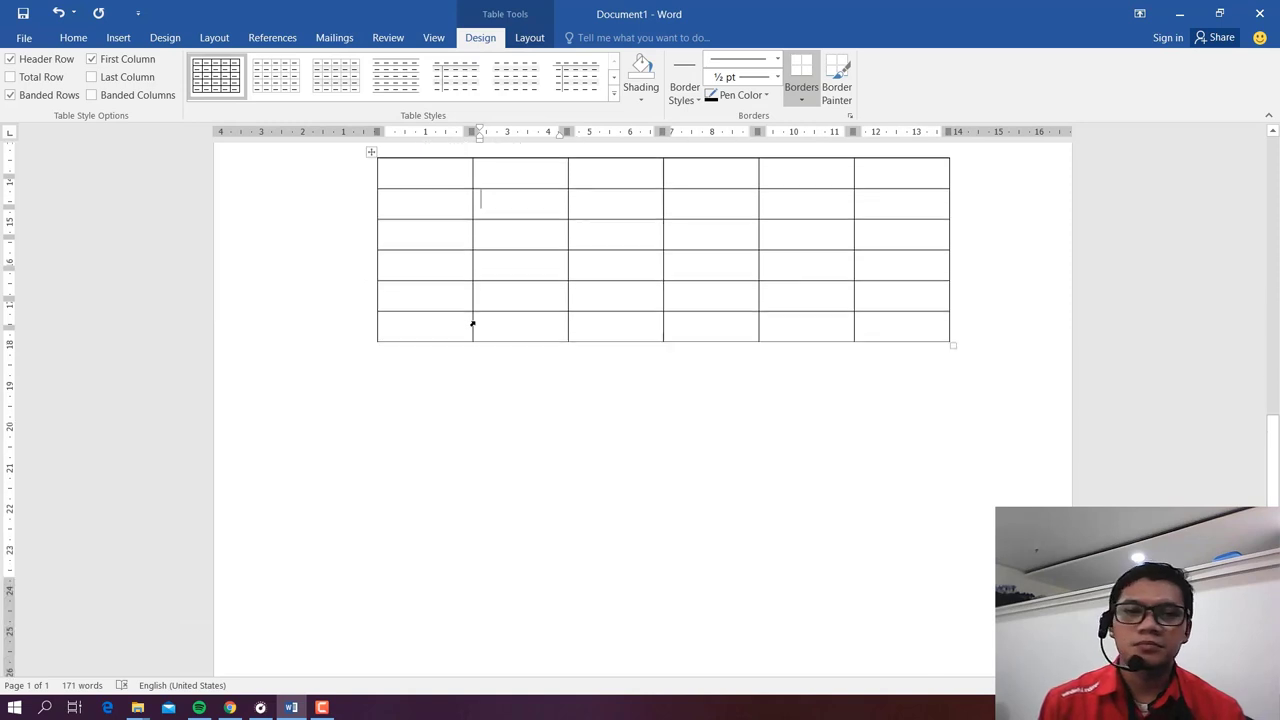
scroll(472, 323, "up", 3)
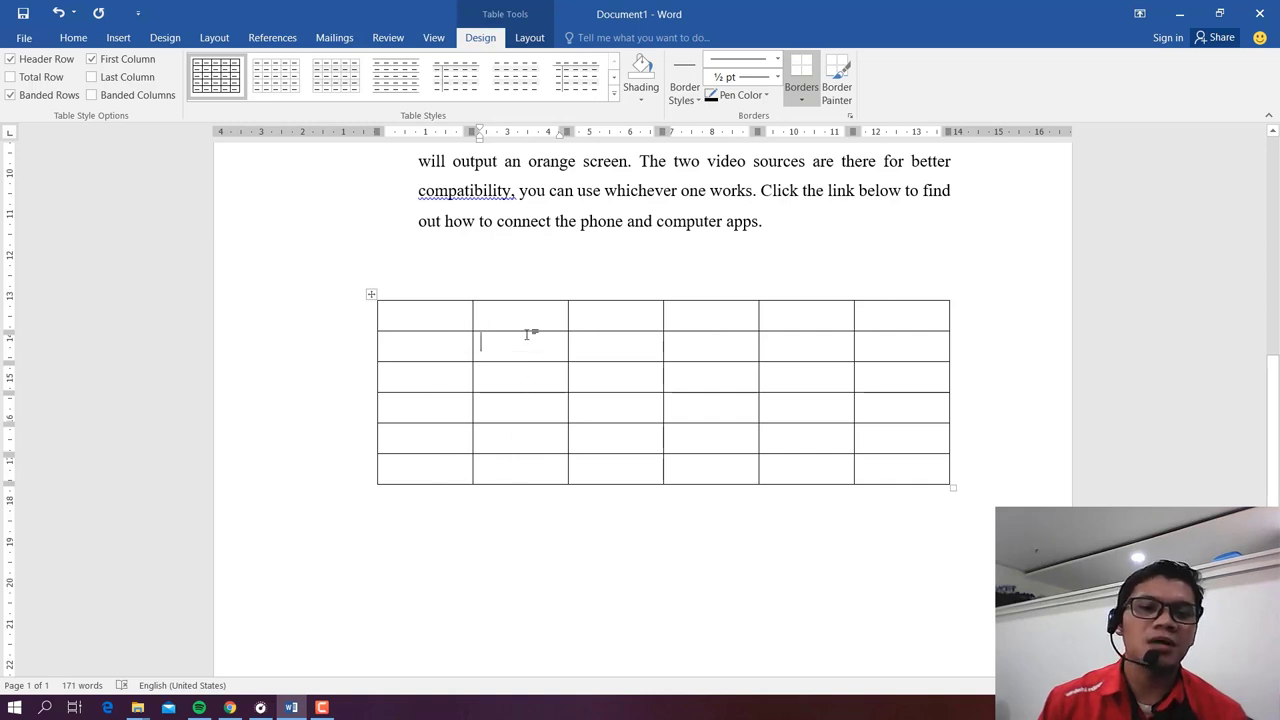
Step: Type the header row: no, nama, alamat, hp, keterangan, dll
left_click(441, 317)
type("n")
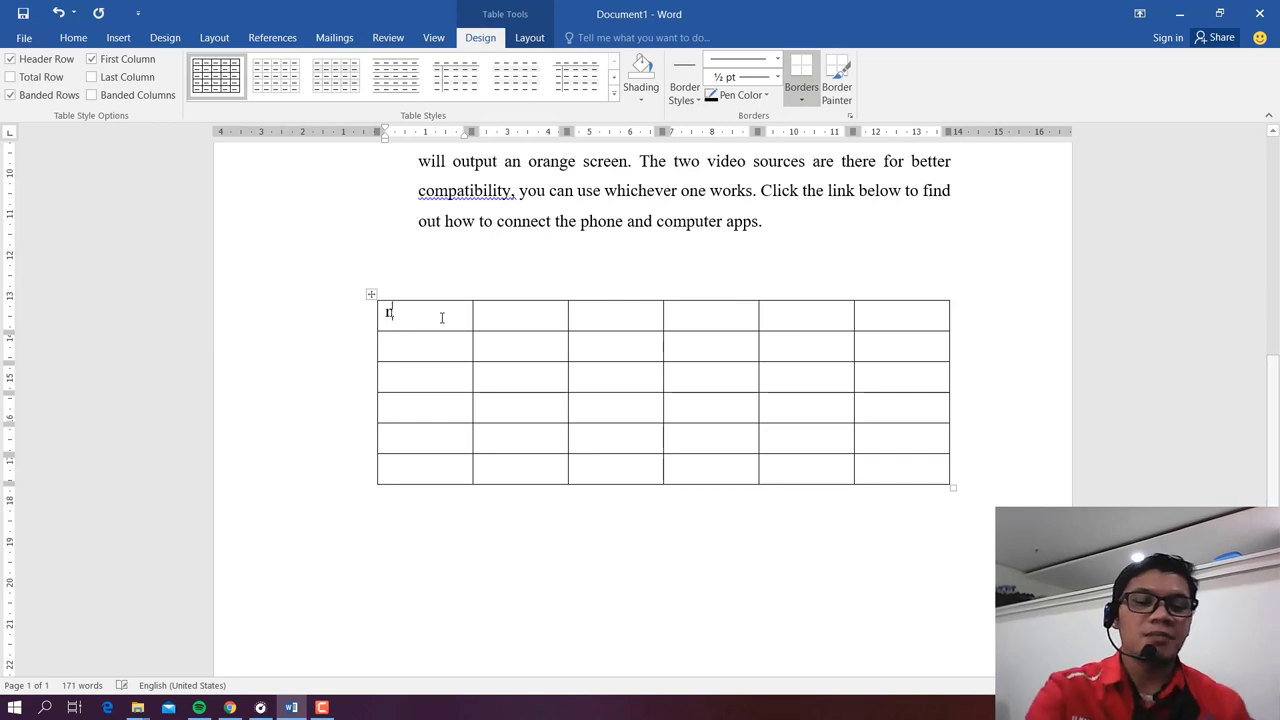
type("o")
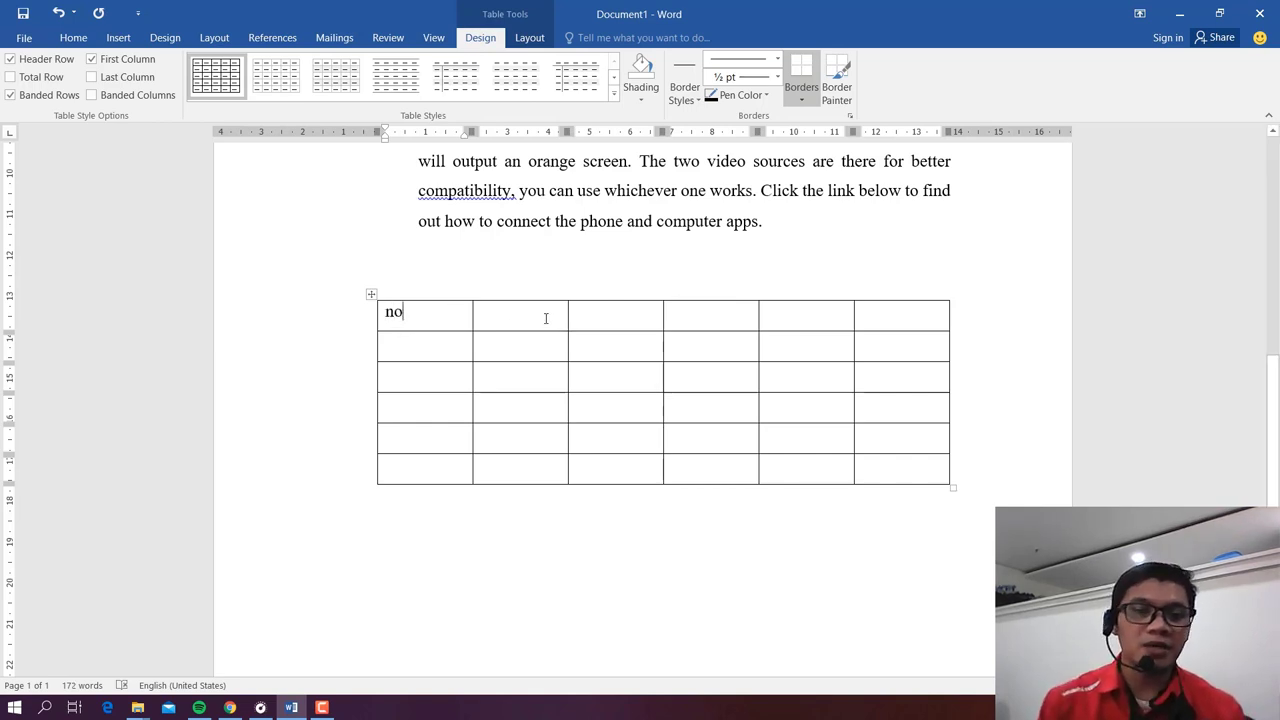
key("Tab")
type("nama")
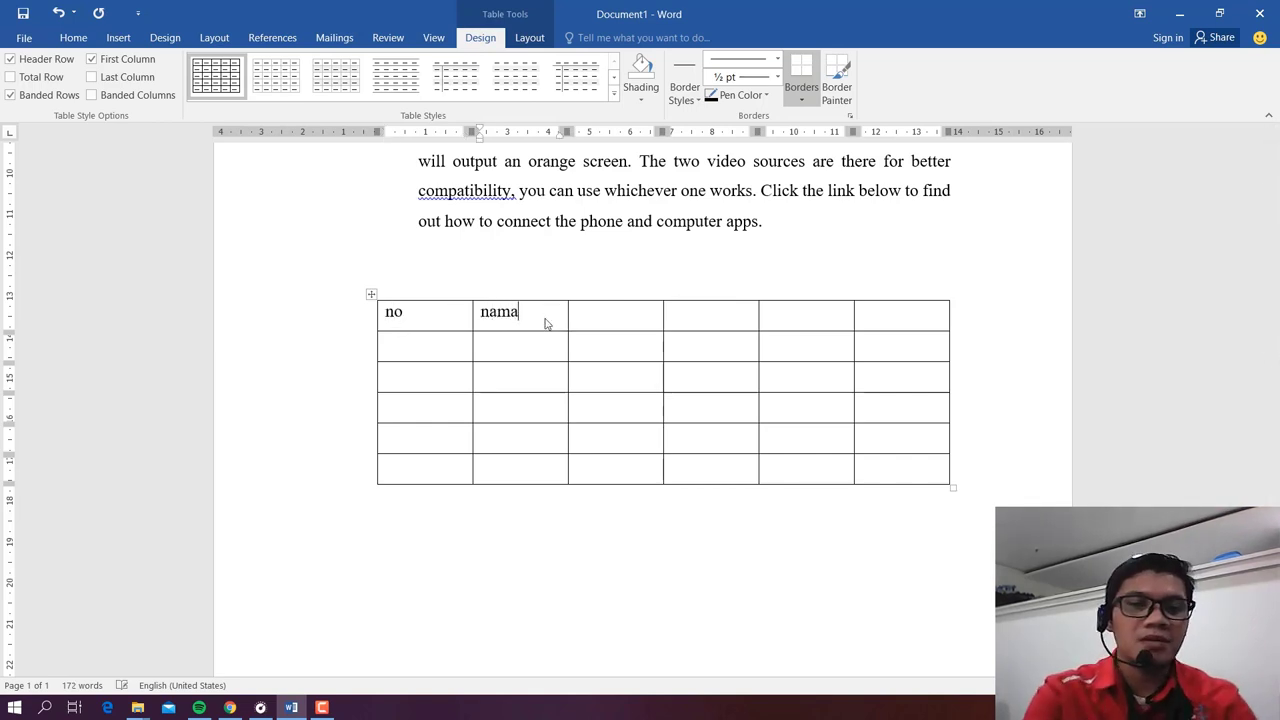
left_click(649, 319)
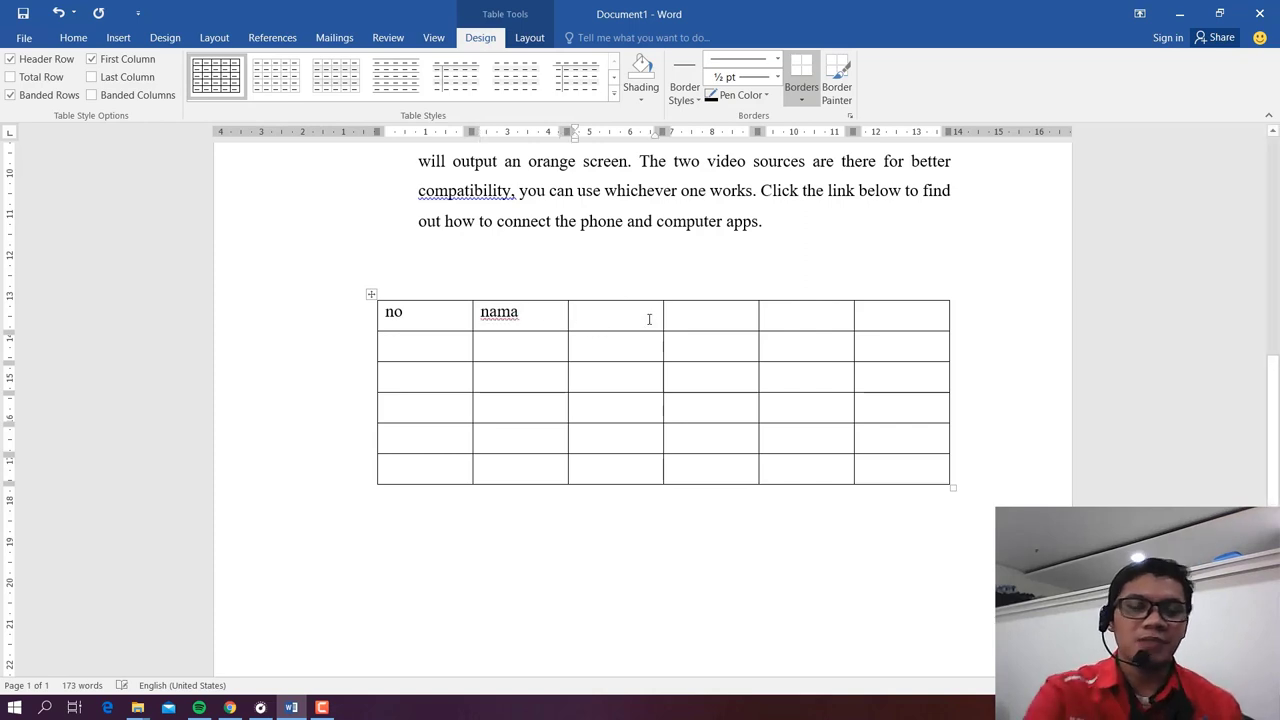
type("alama")
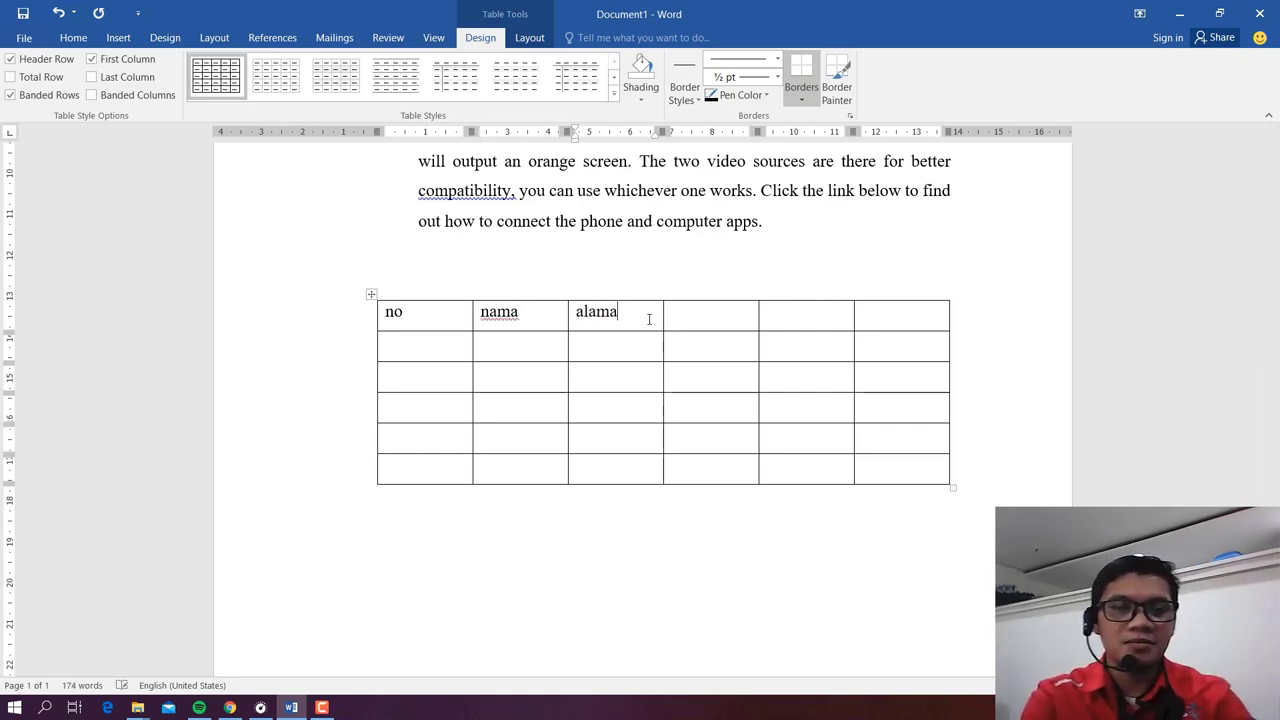
type("t")
left_click(728, 316)
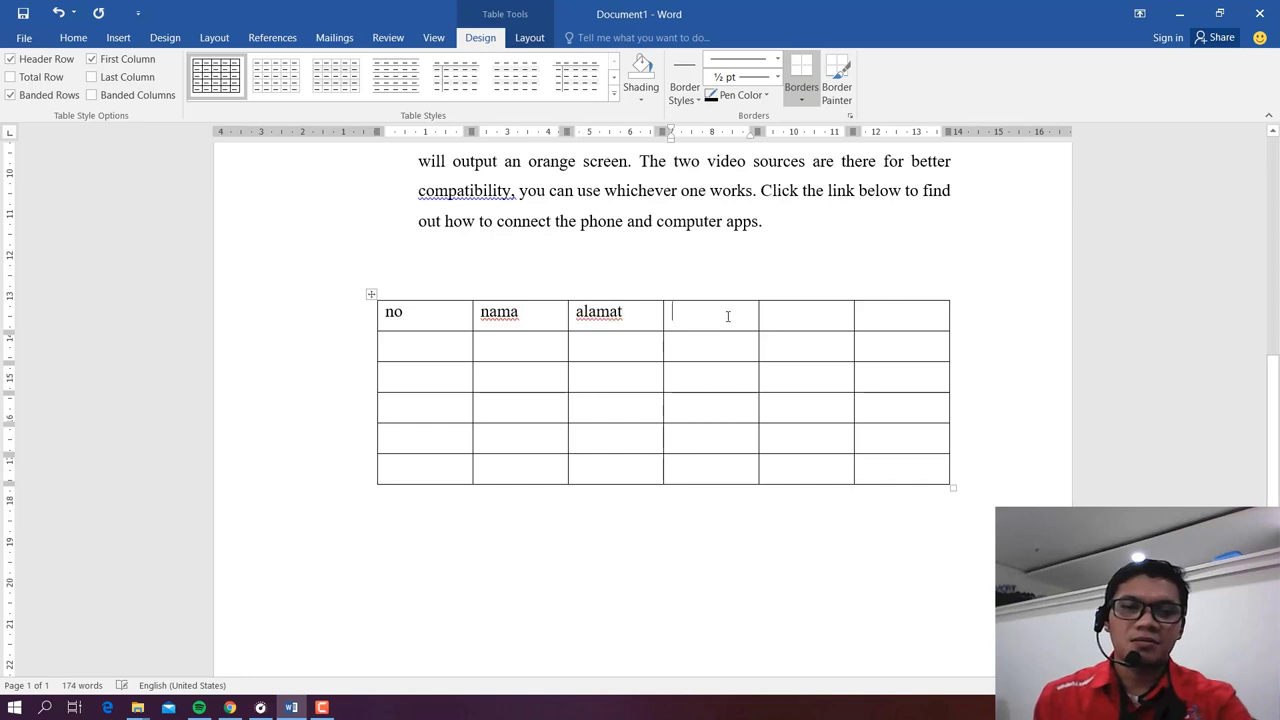
type("hp")
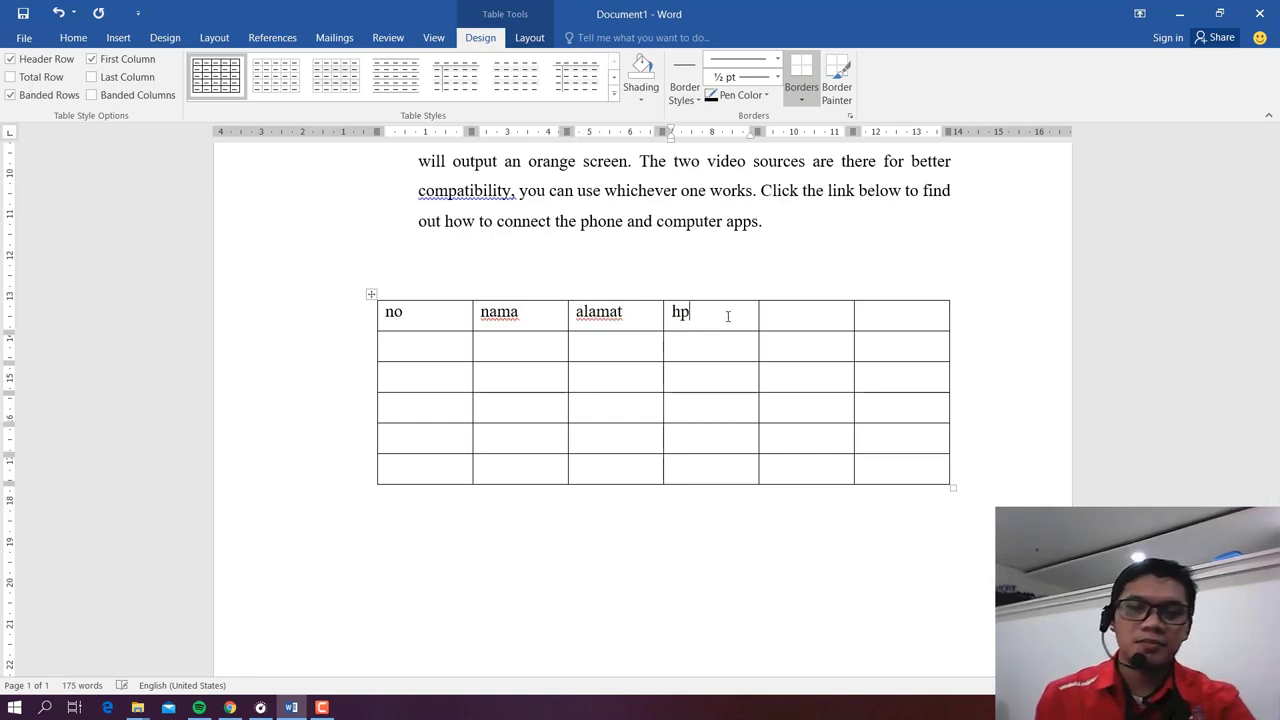
left_click(810, 318)
type("k")
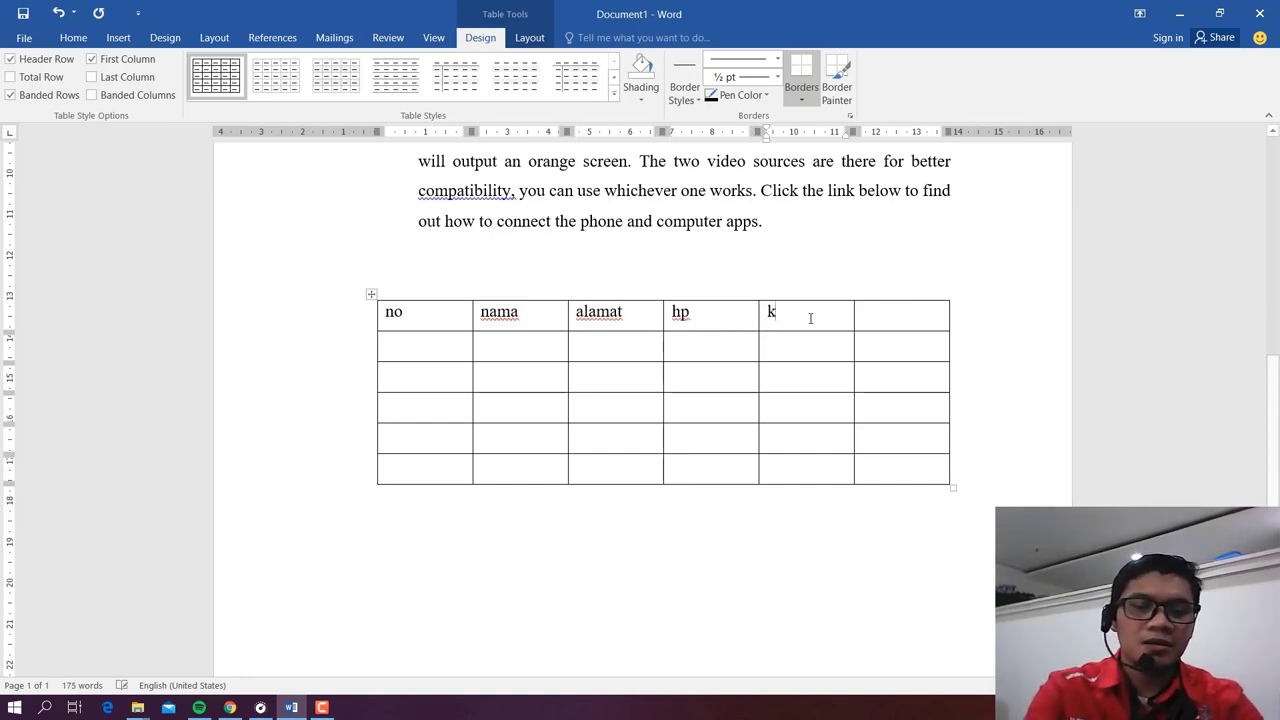
type("eterang")
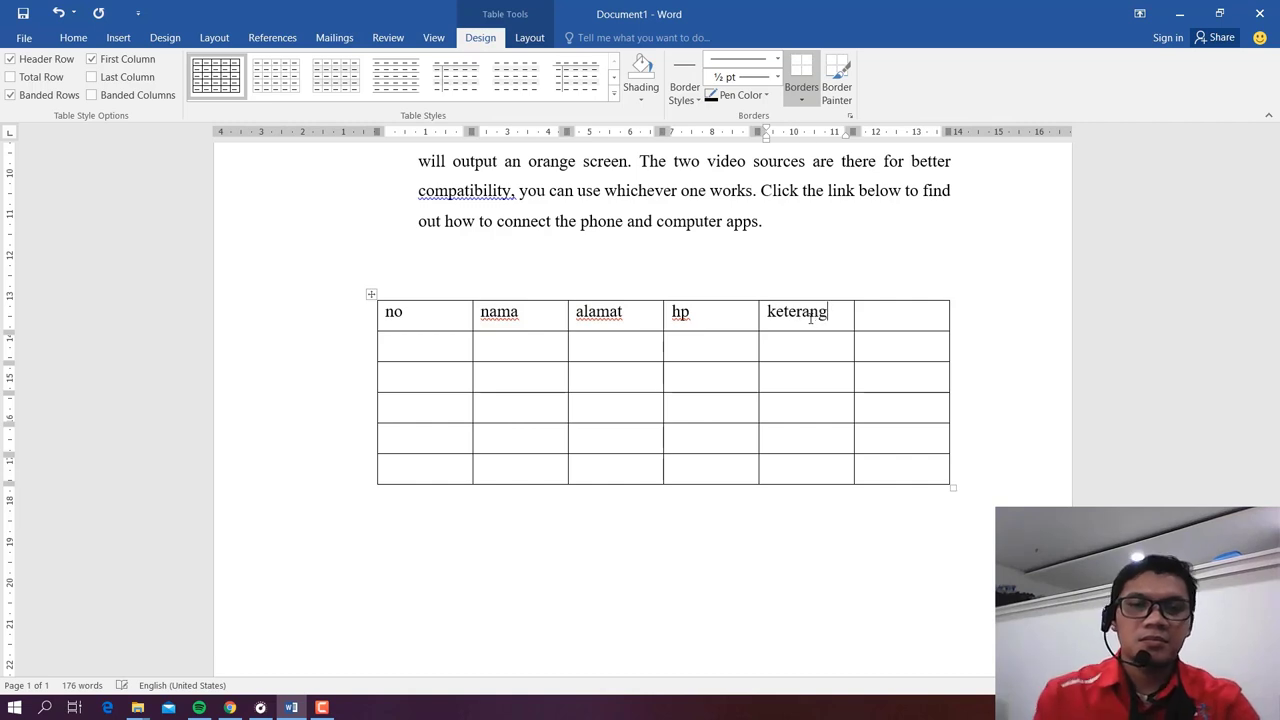
type("an")
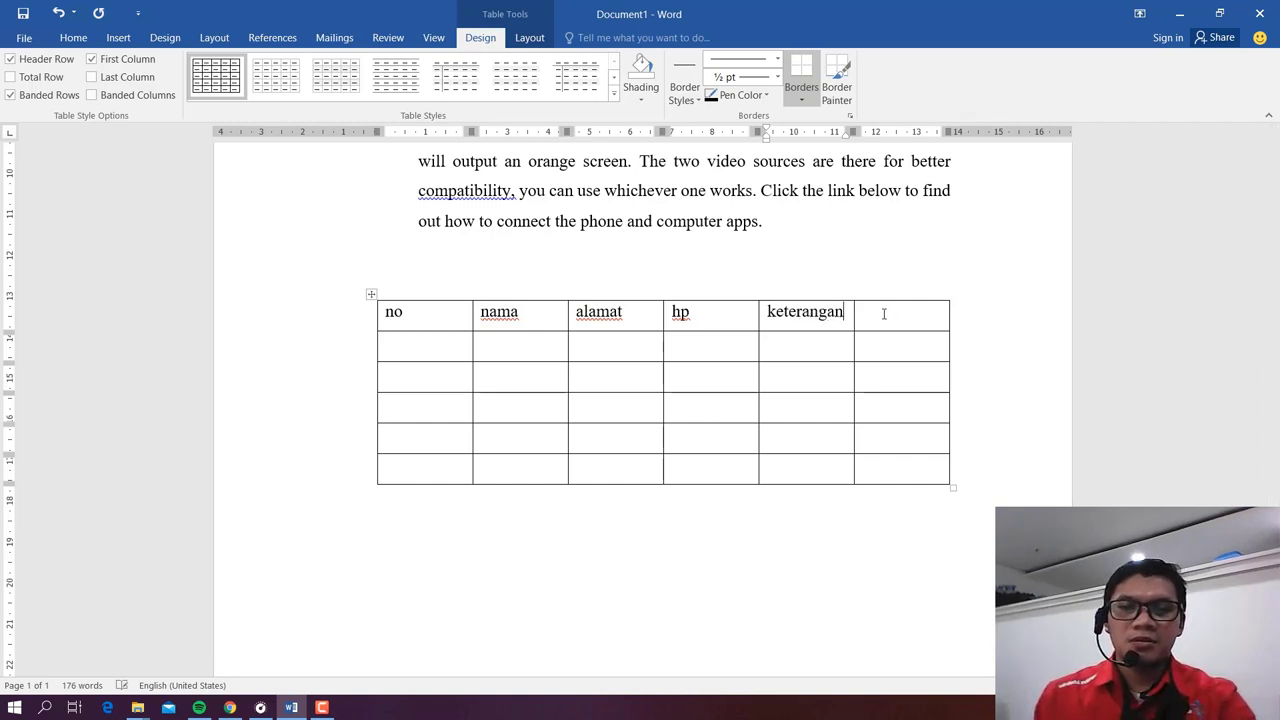
left_click(884, 314)
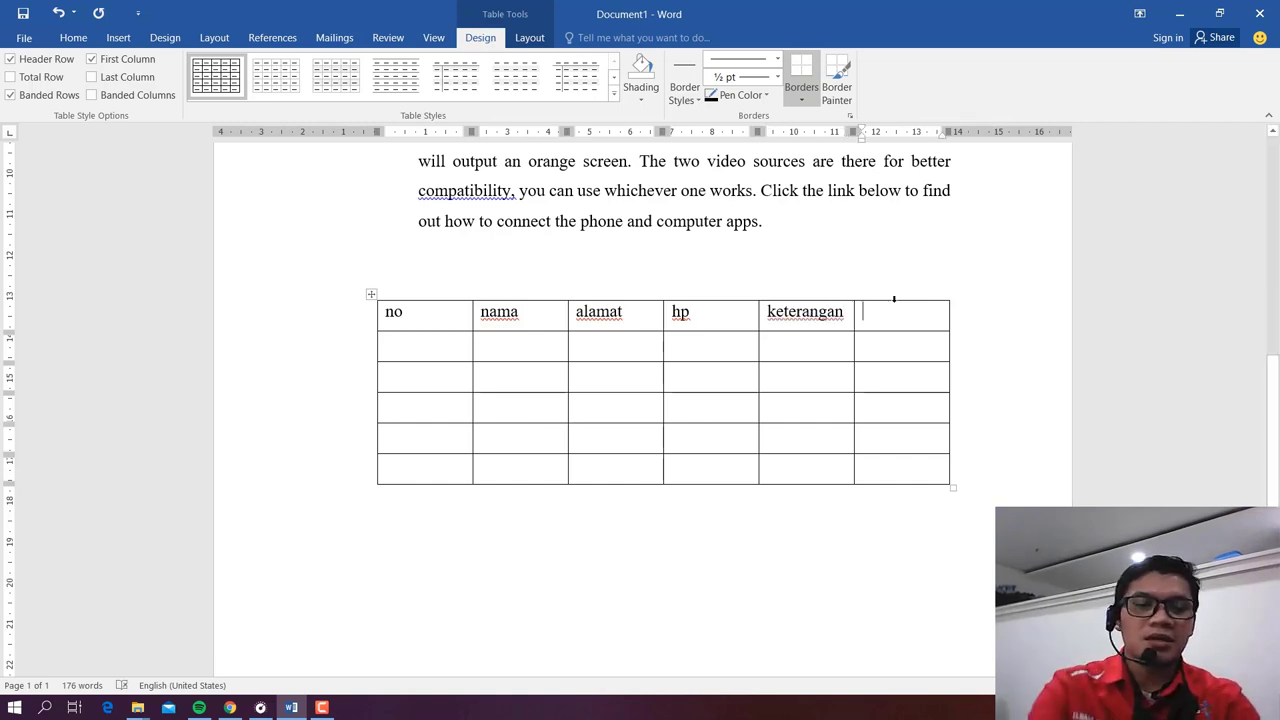
type("dll")
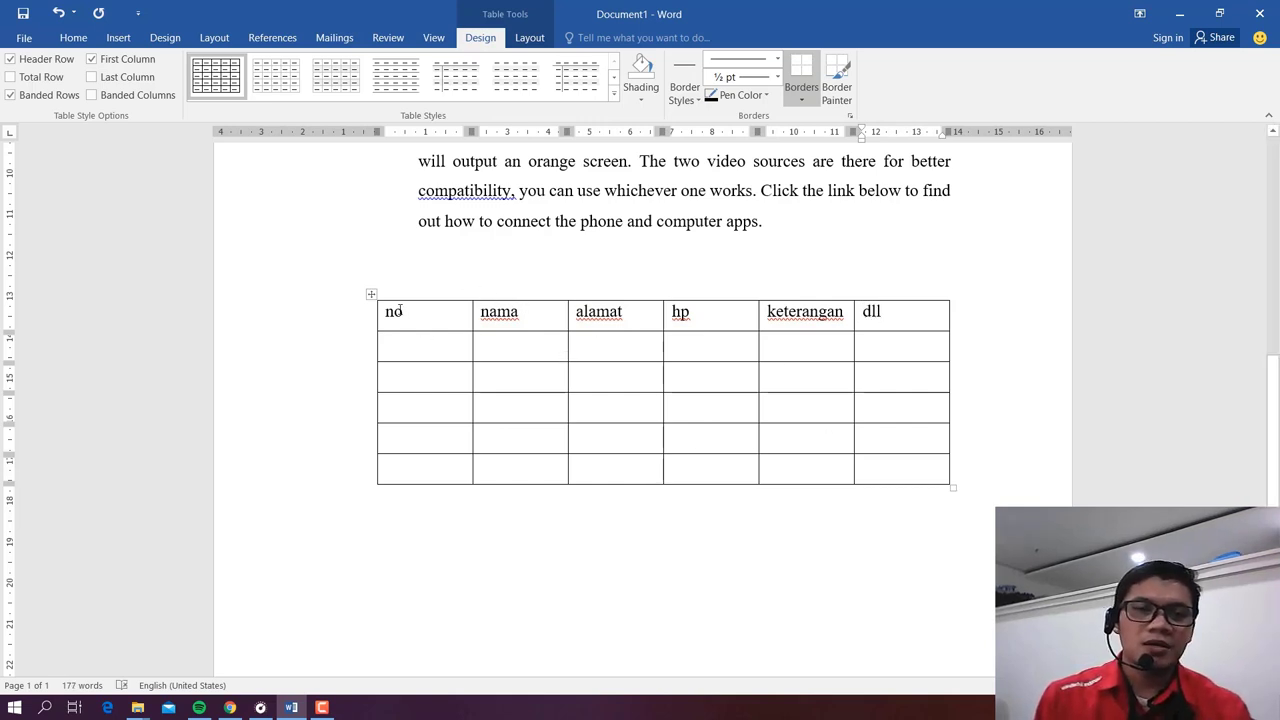
Step: Replace the second header 'nama' with uppercase 'NAMA'
left_click(527, 298)
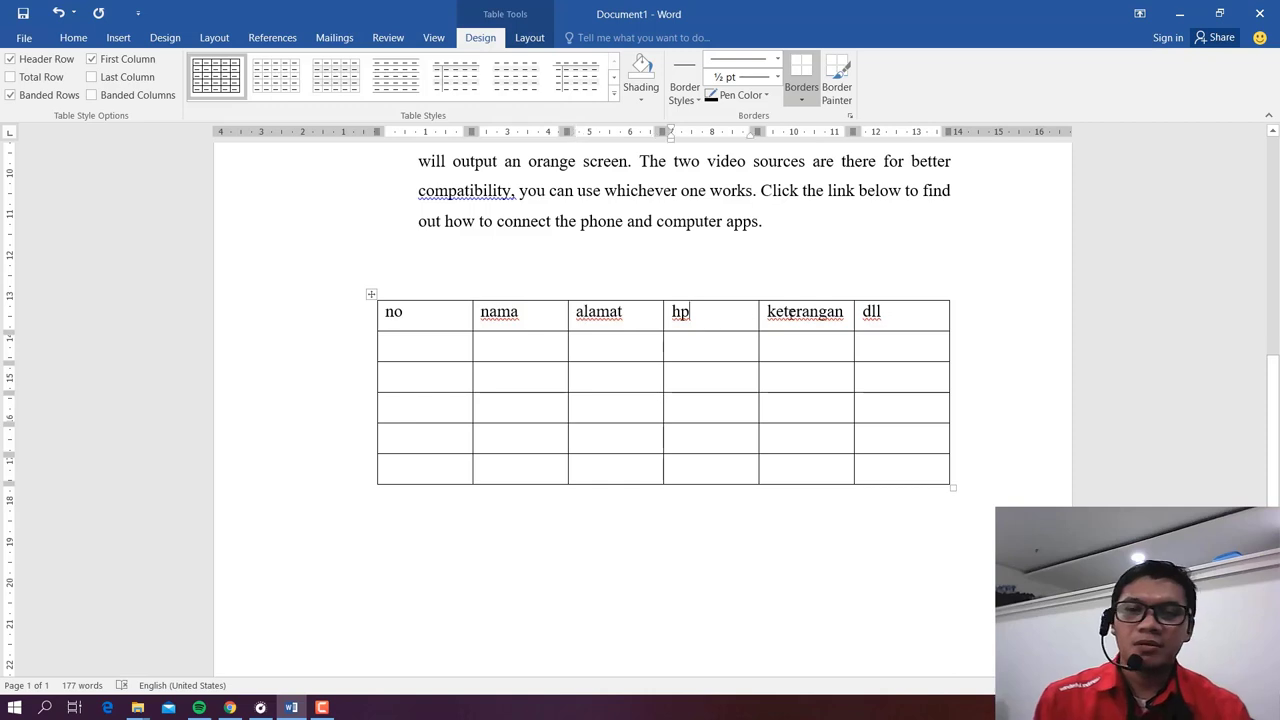
left_click(787, 312)
left_click(898, 315)
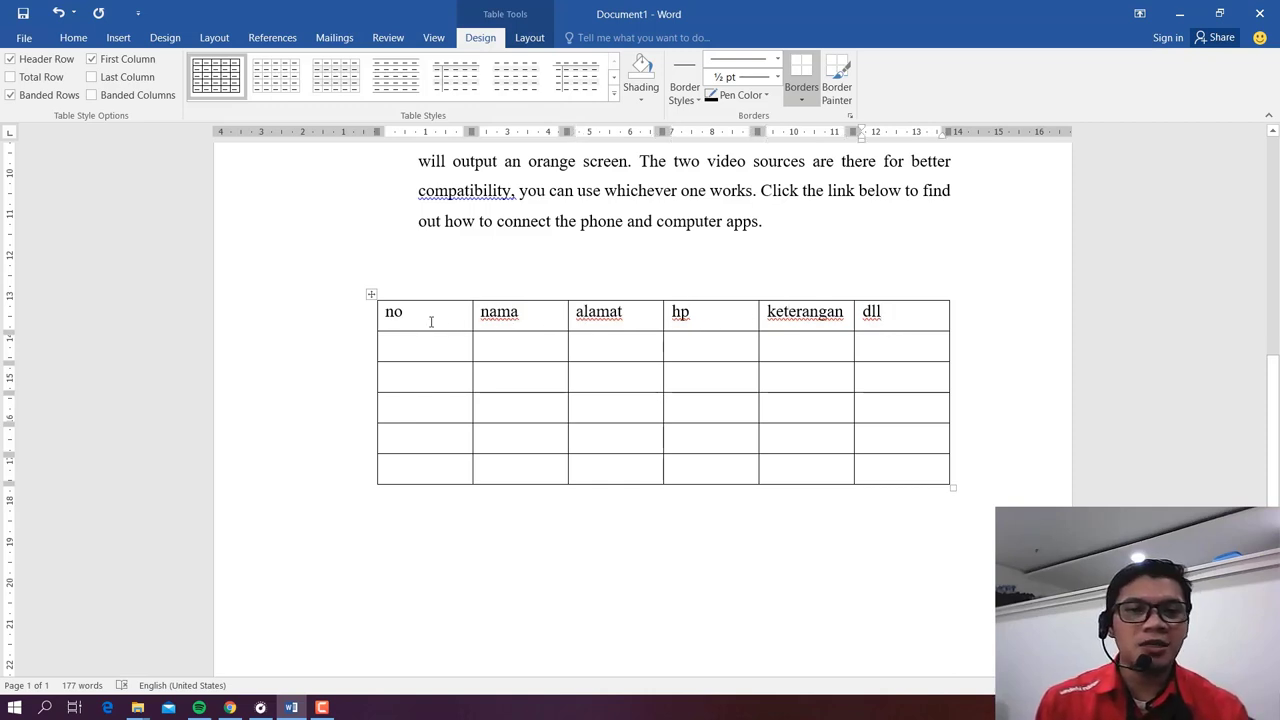
left_click(549, 311)
key("BackSpace")
key("BackSpace")
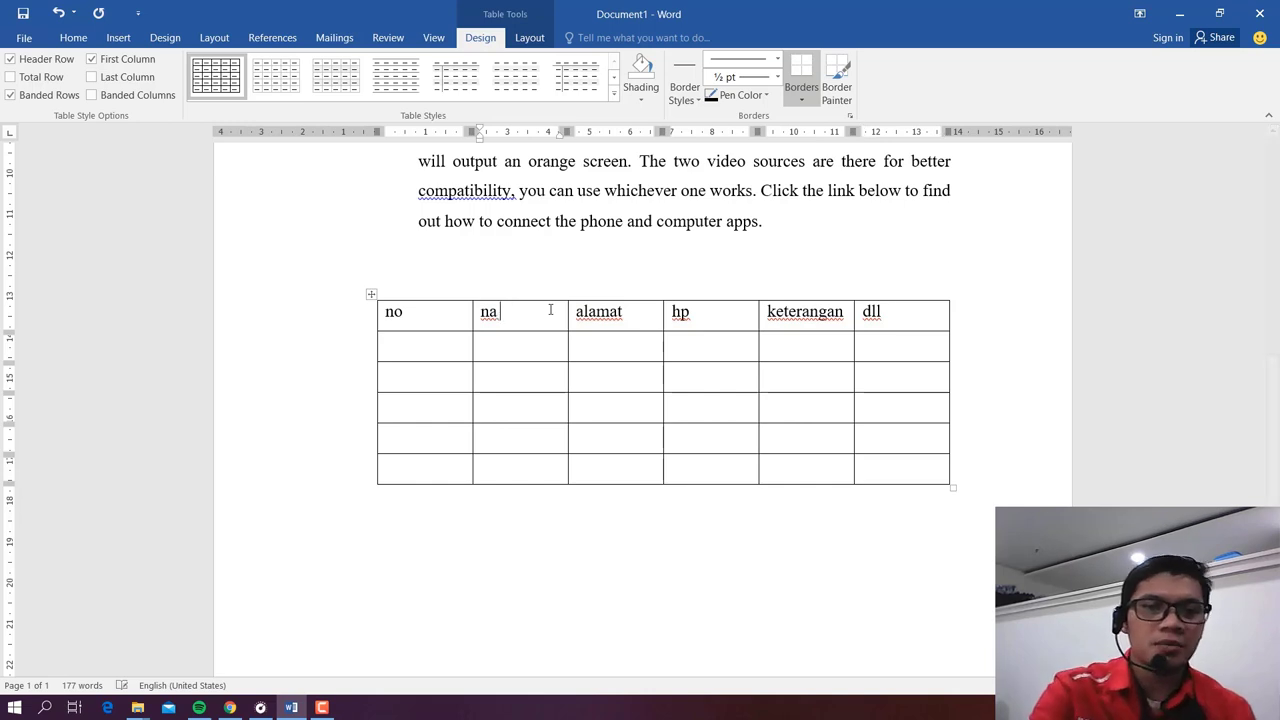
key("BackSpace")
key("BackSpace")
type("N")
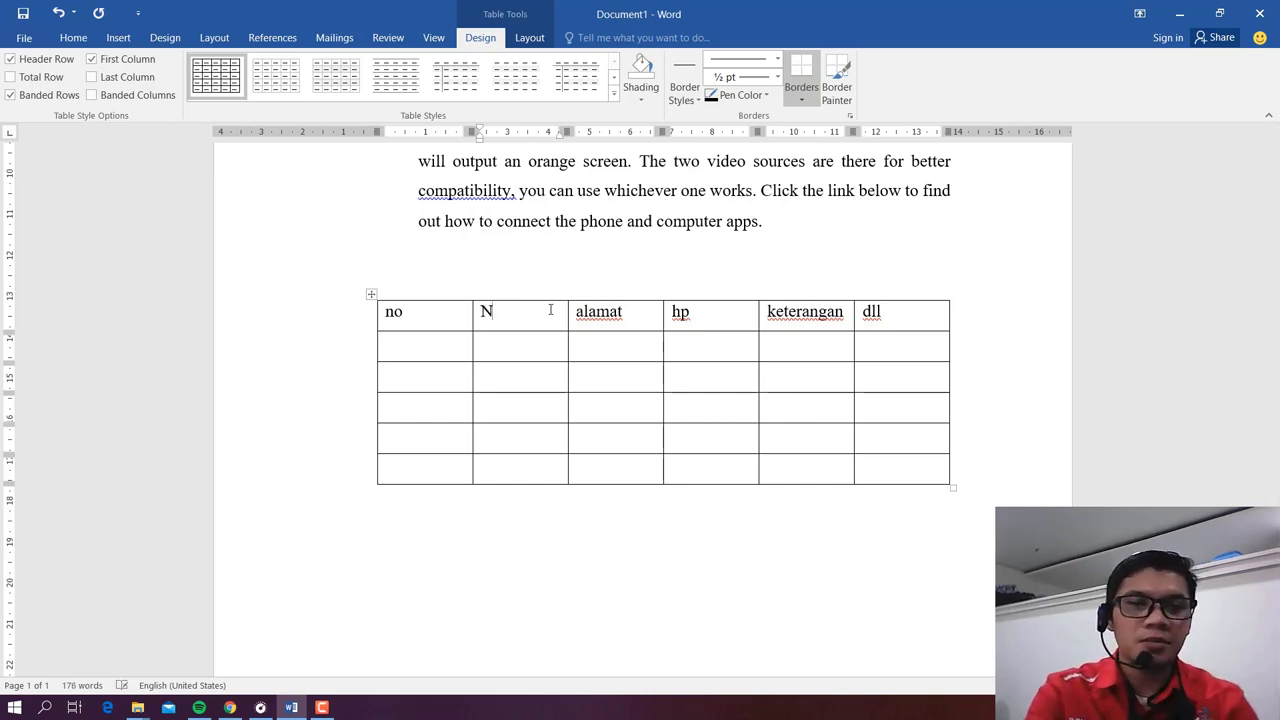
type("AM")
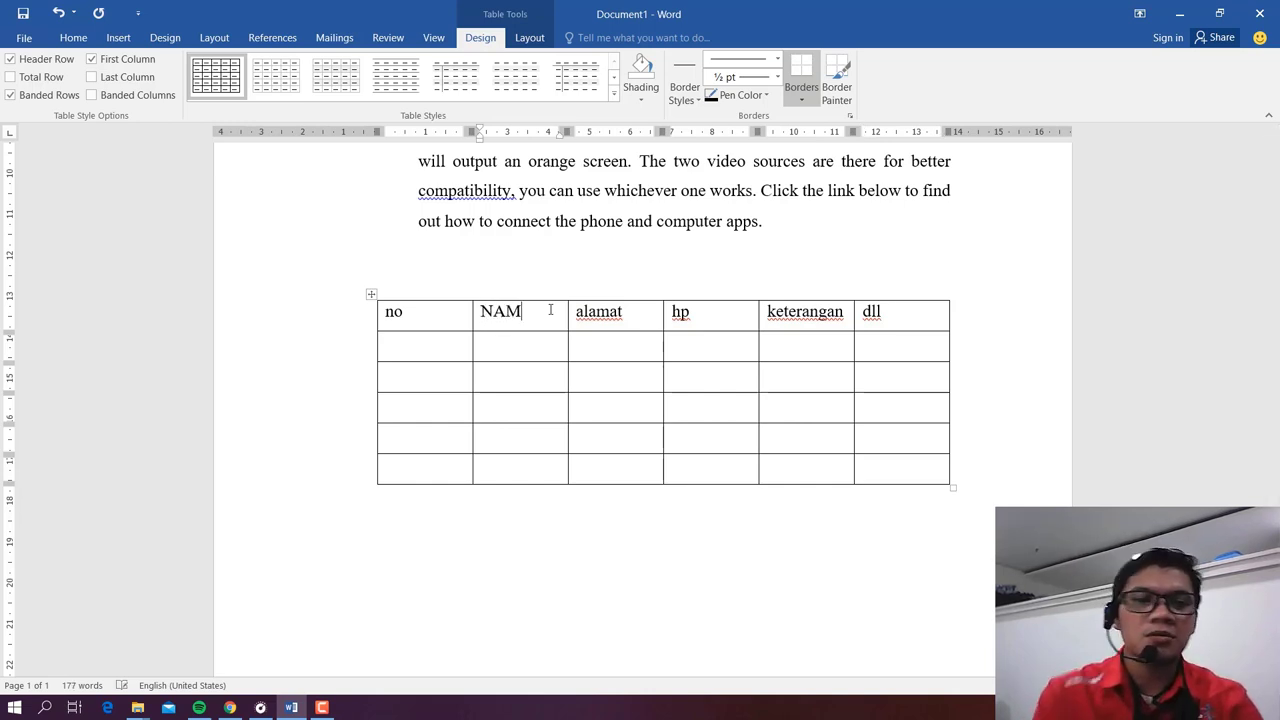
type("A")
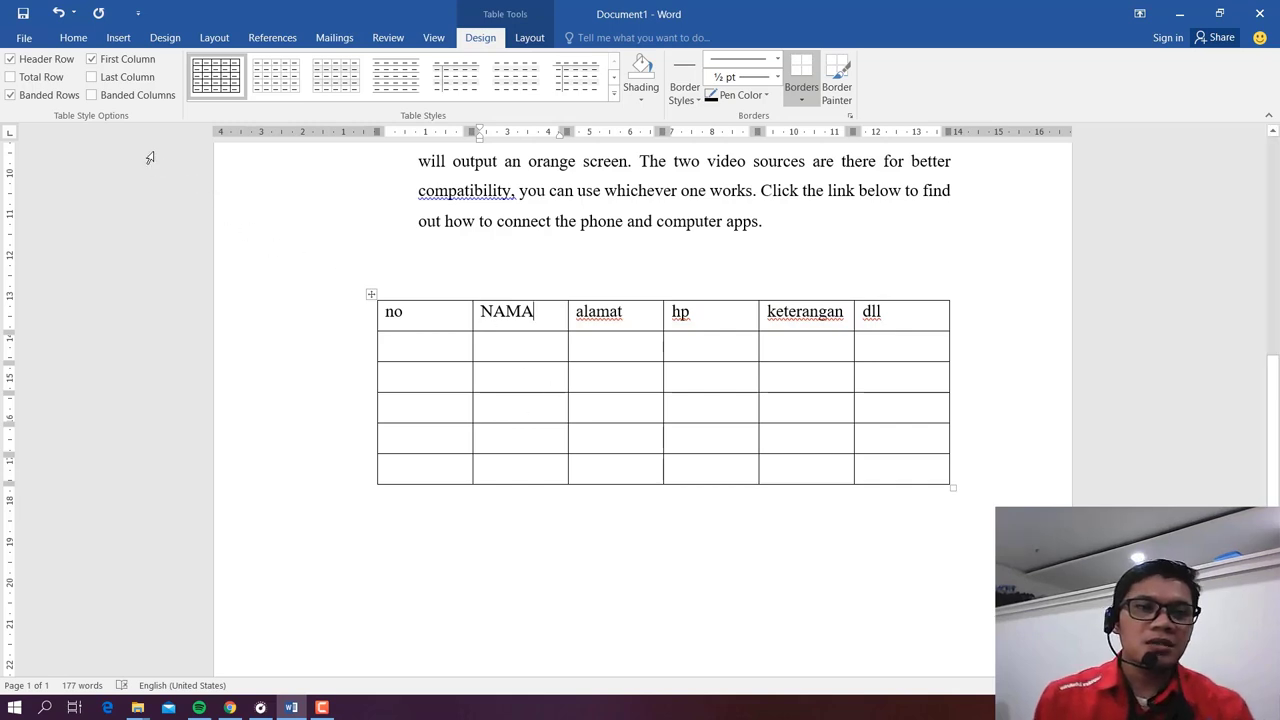
Step: Change the header row text to UPPERCASE via Change Case
left_click(75, 40)
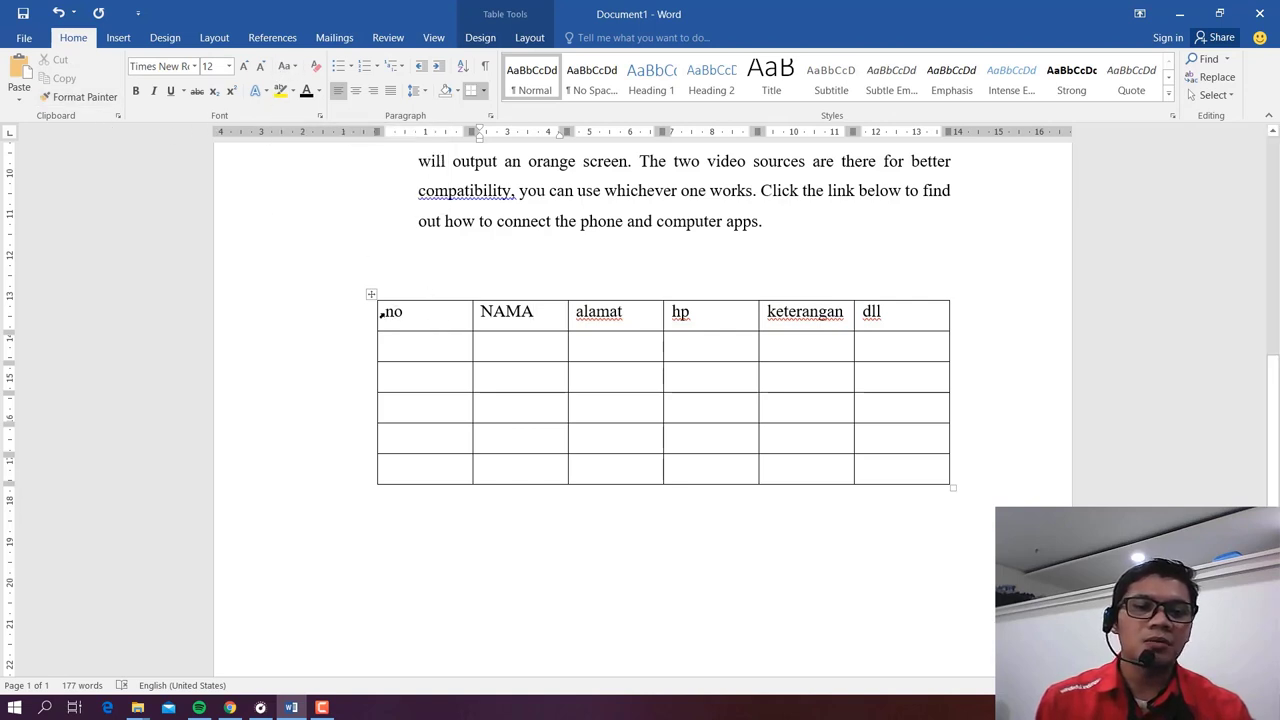
left_click_drag(381, 313, 900, 318)
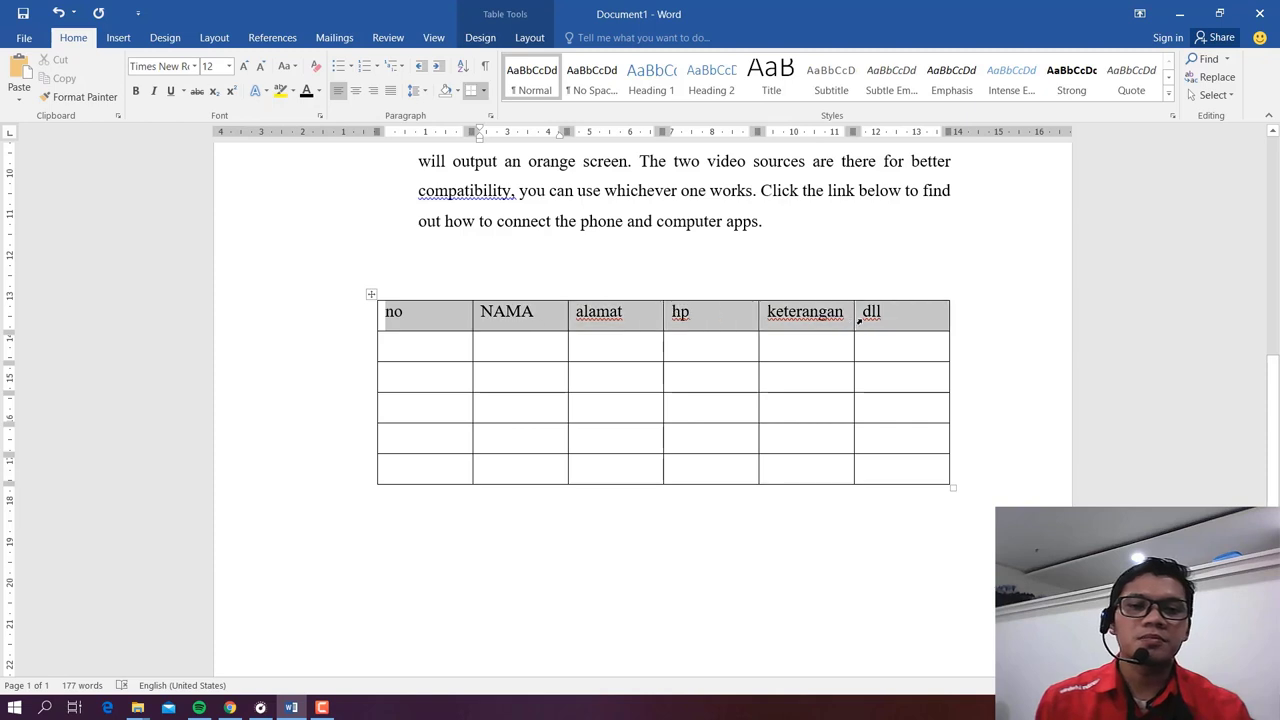
left_click(295, 66)
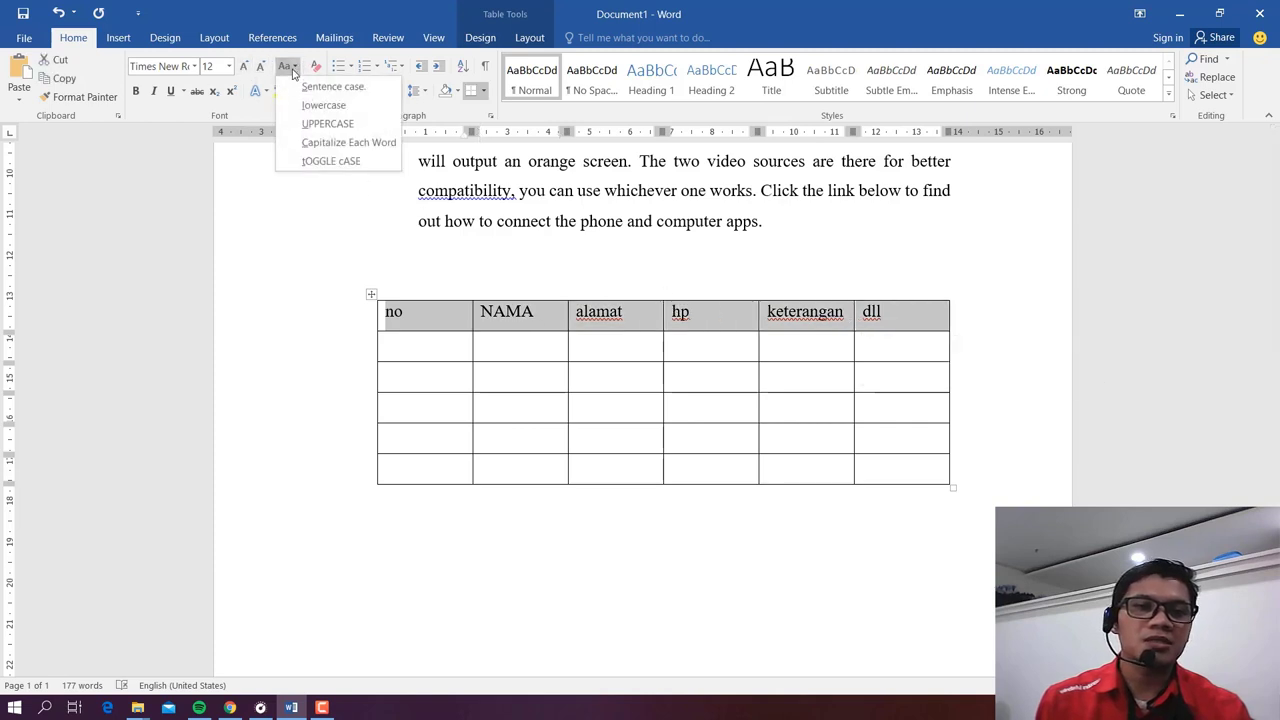
left_click(311, 124)
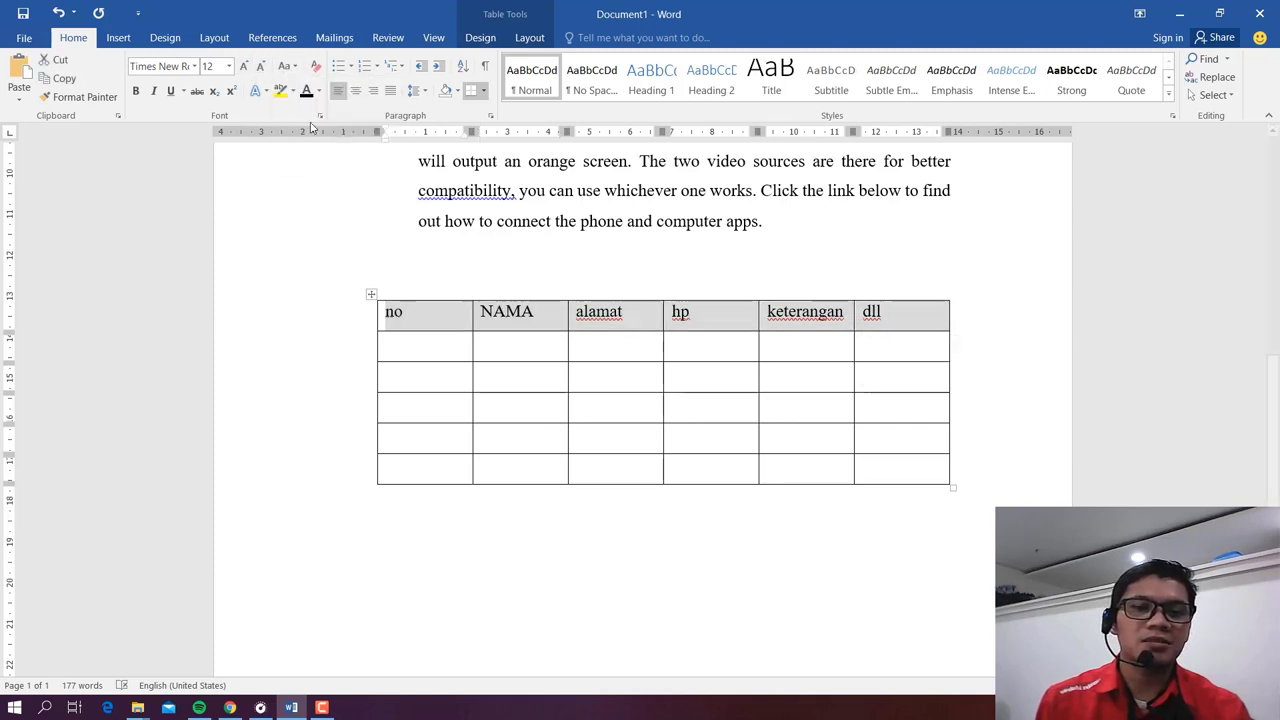
left_click(914, 314)
Step: Centre the header text NO through DLL within their cells
left_click(512, 311)
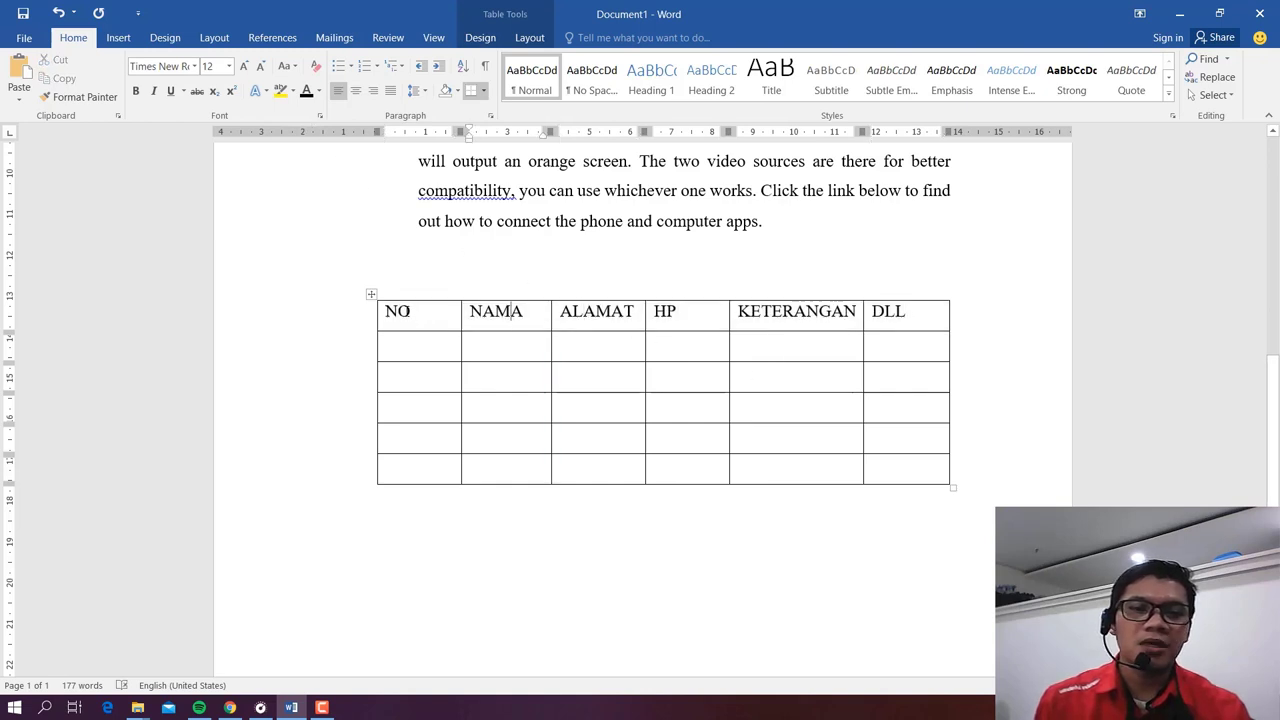
left_click(409, 312)
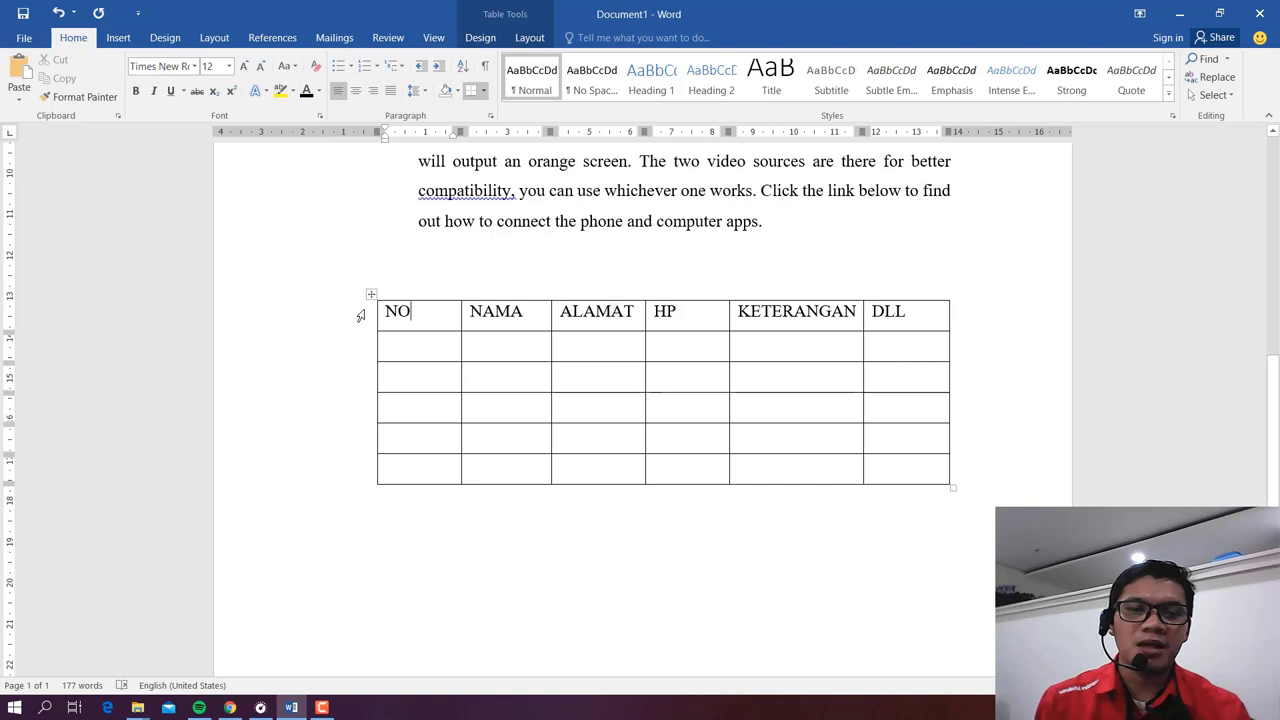
left_click(360, 316)
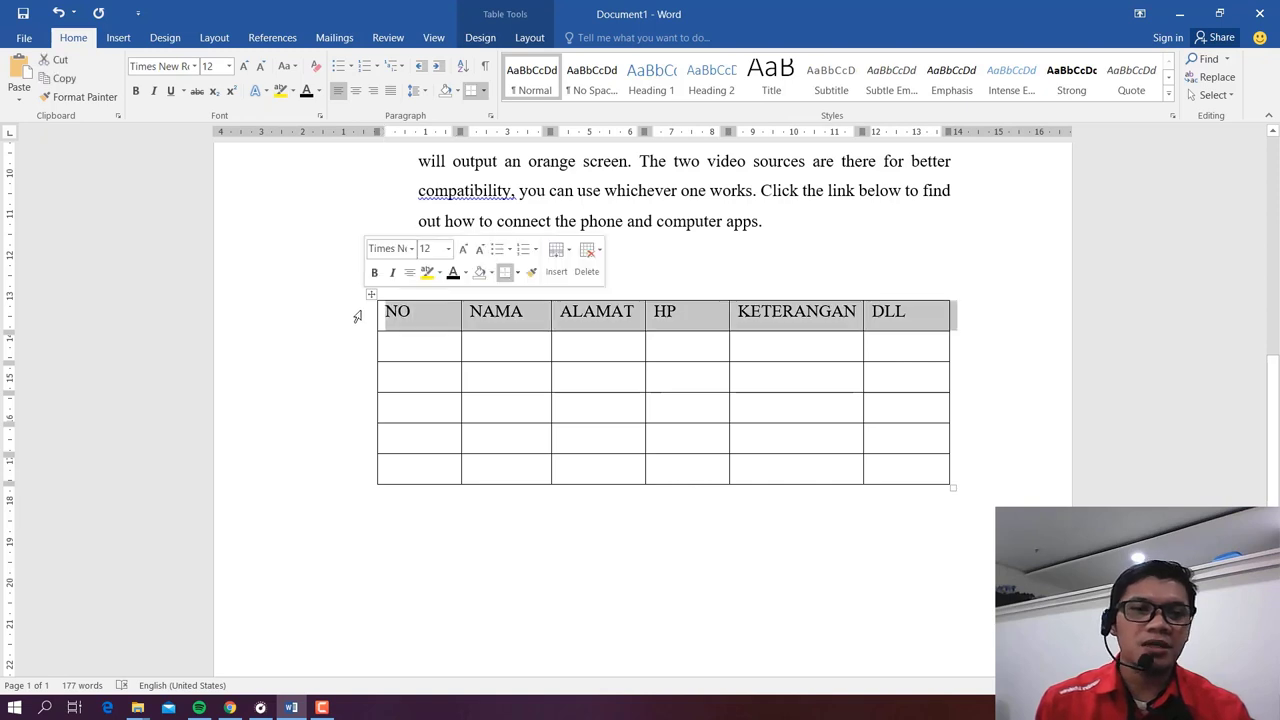
left_click(356, 91)
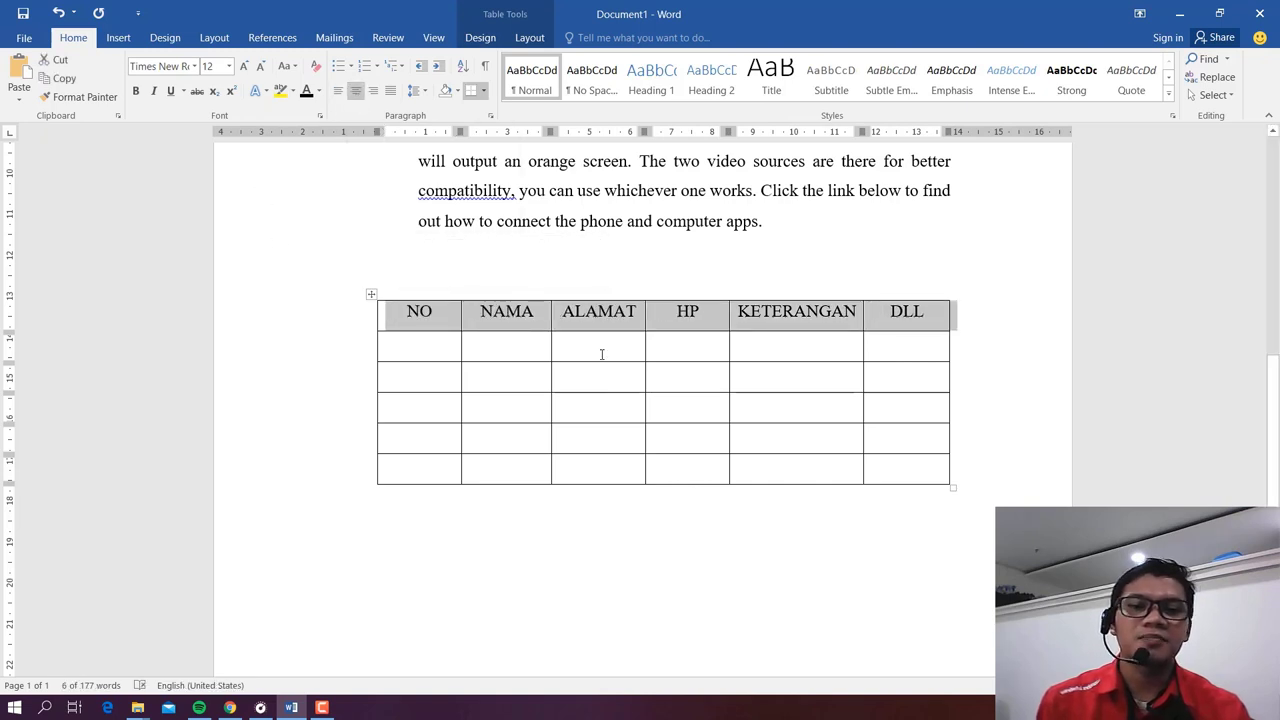
left_click(586, 311)
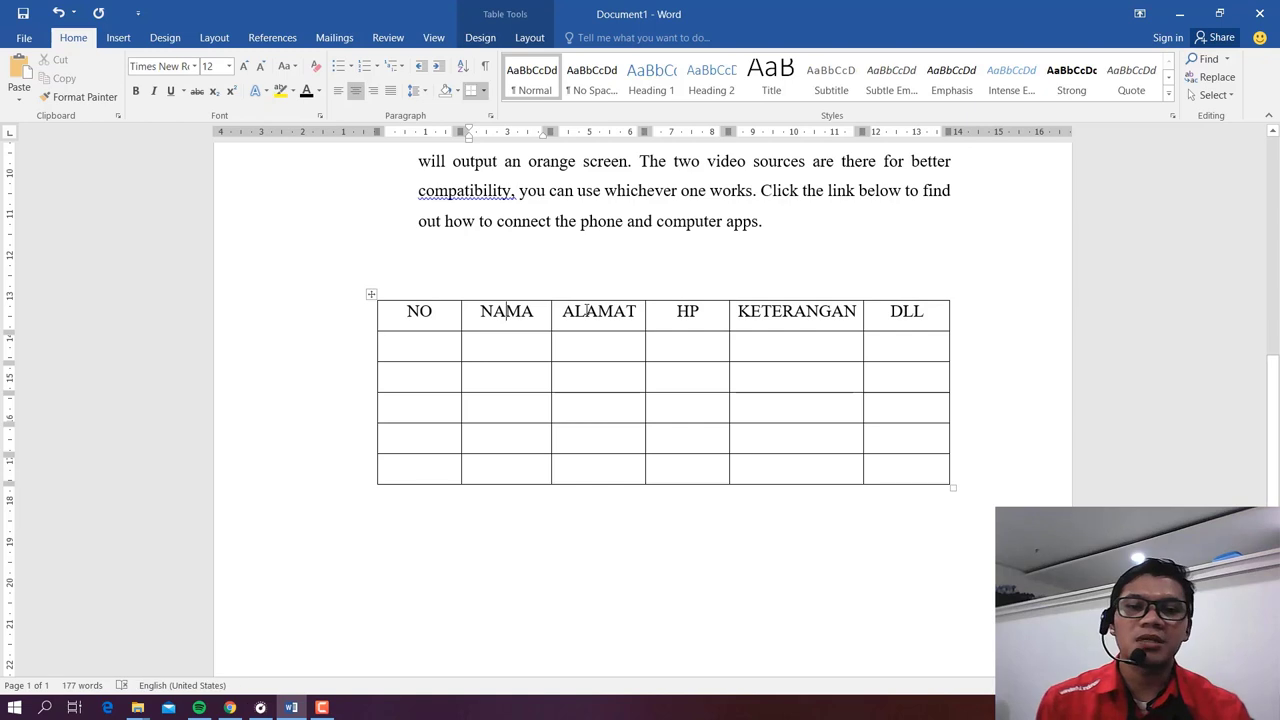
left_click(787, 317)
left_click(415, 343)
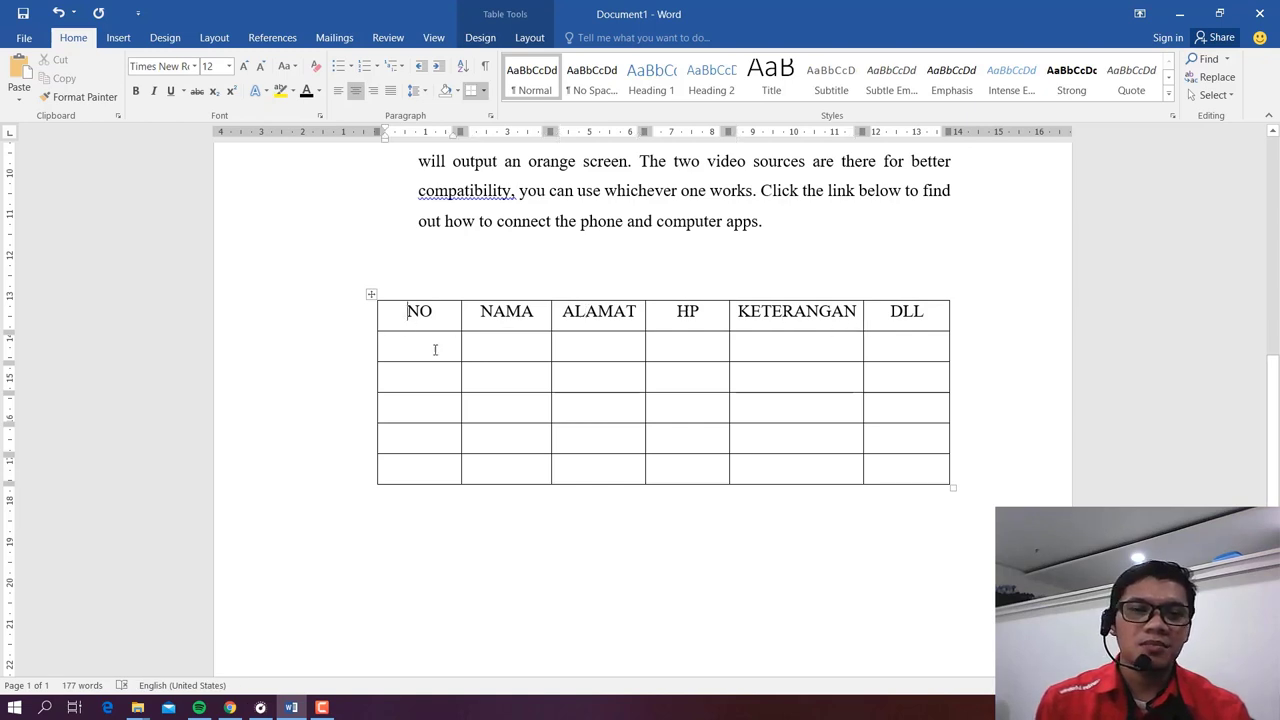
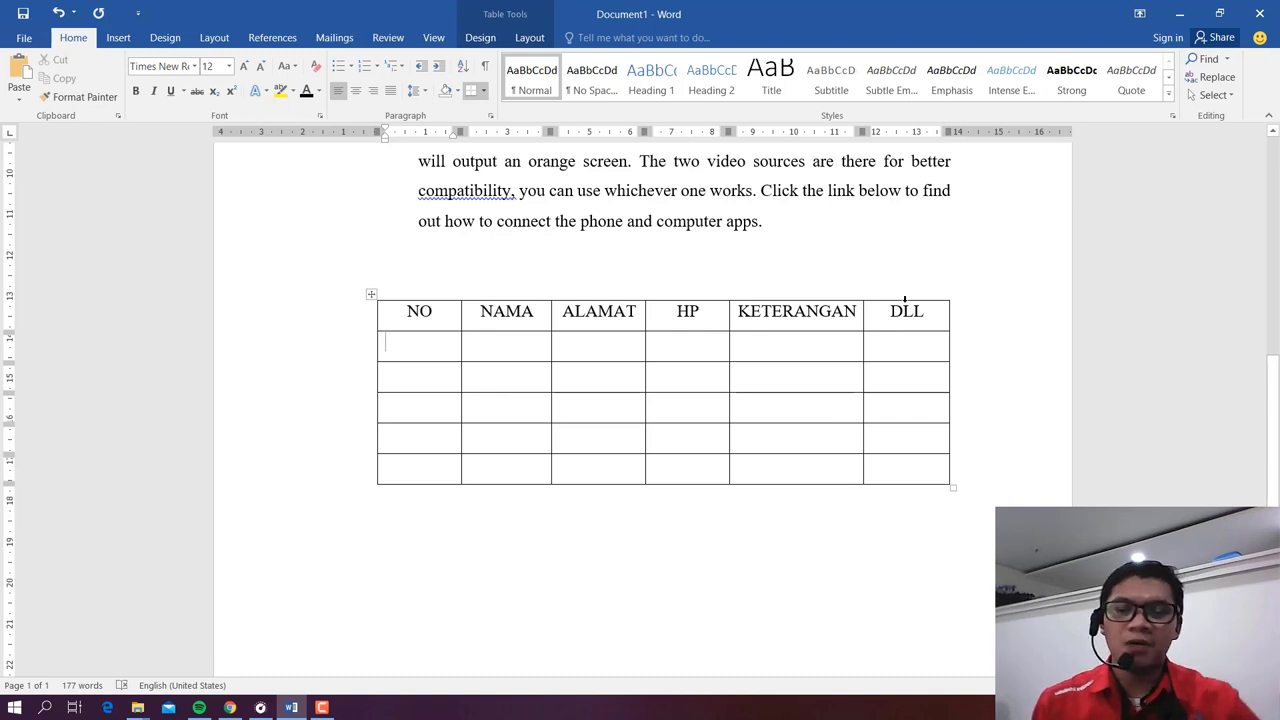
Step: Delete the DLL column, undoing and redoing once, so the table ends at KETERANGAN
left_click(905, 299)
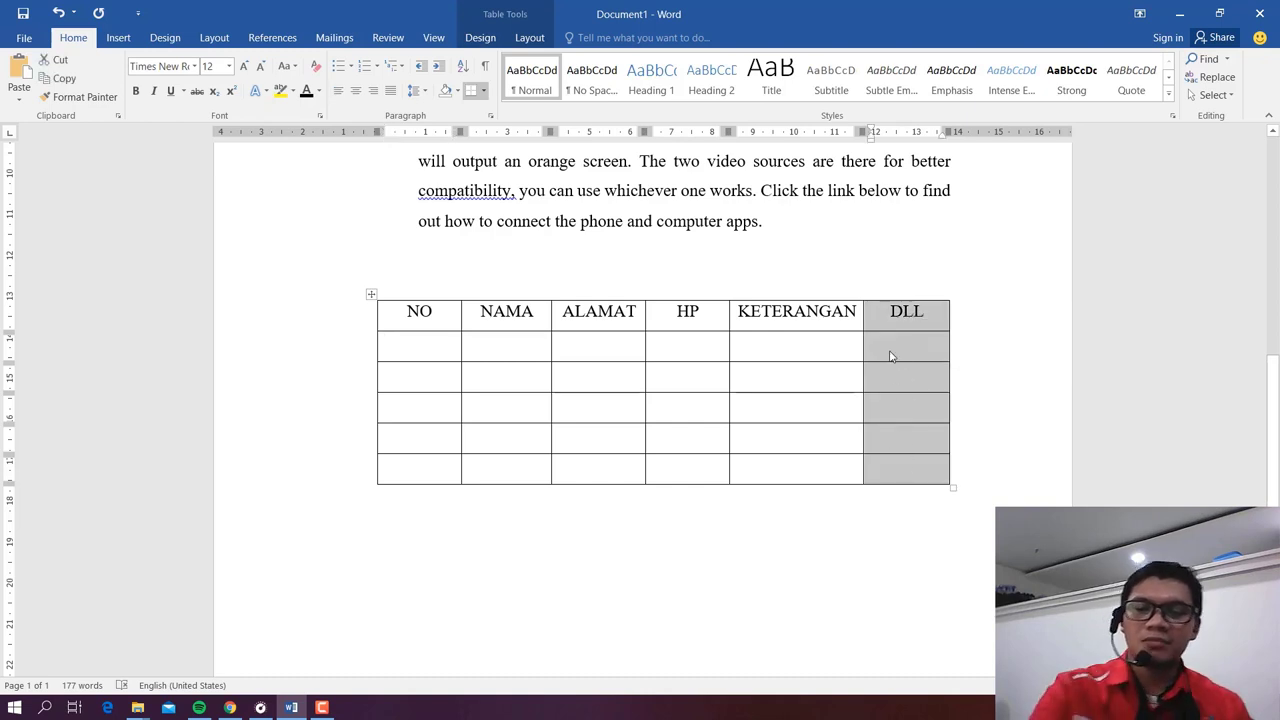
key("BackSpace")
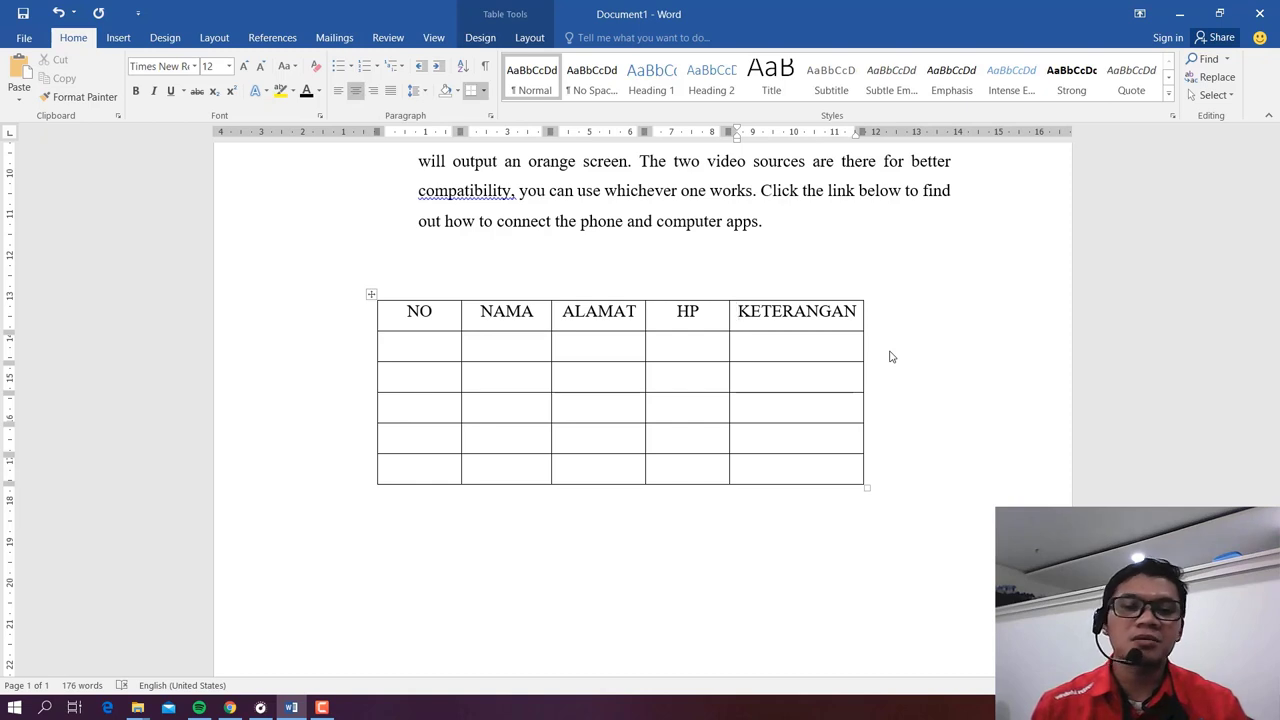
key("ctrl+z")
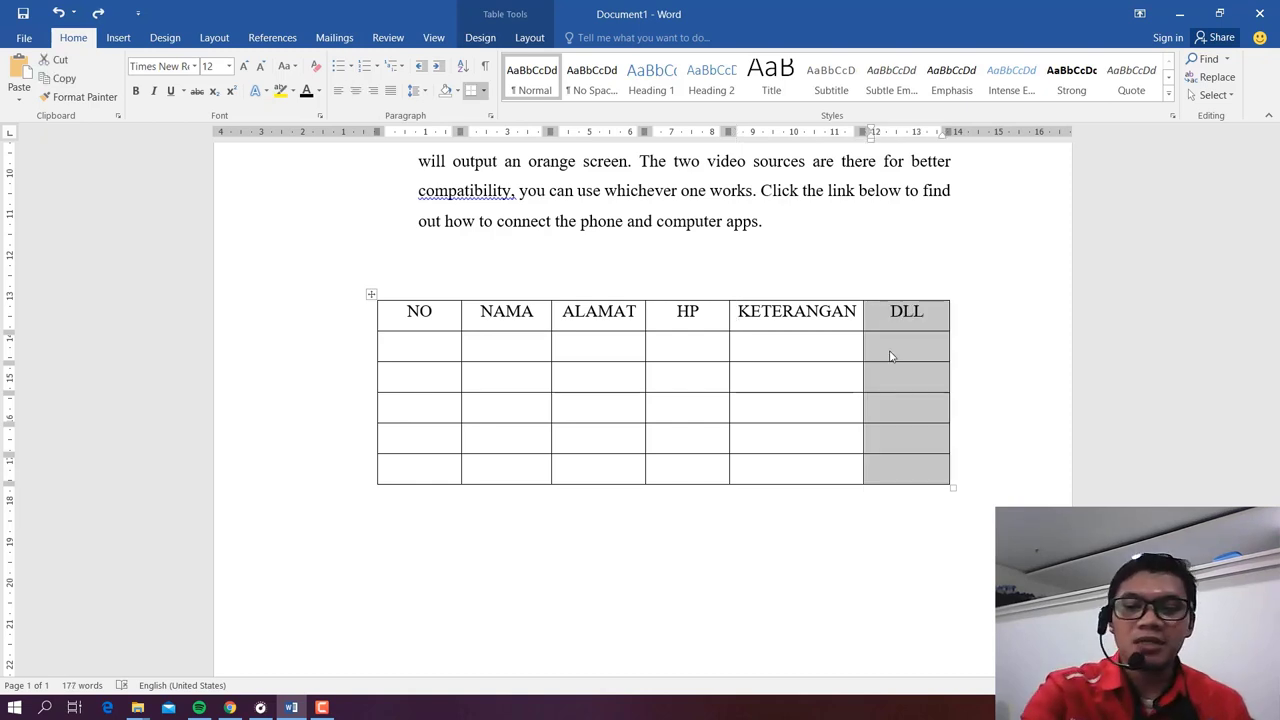
key("ctrl+z")
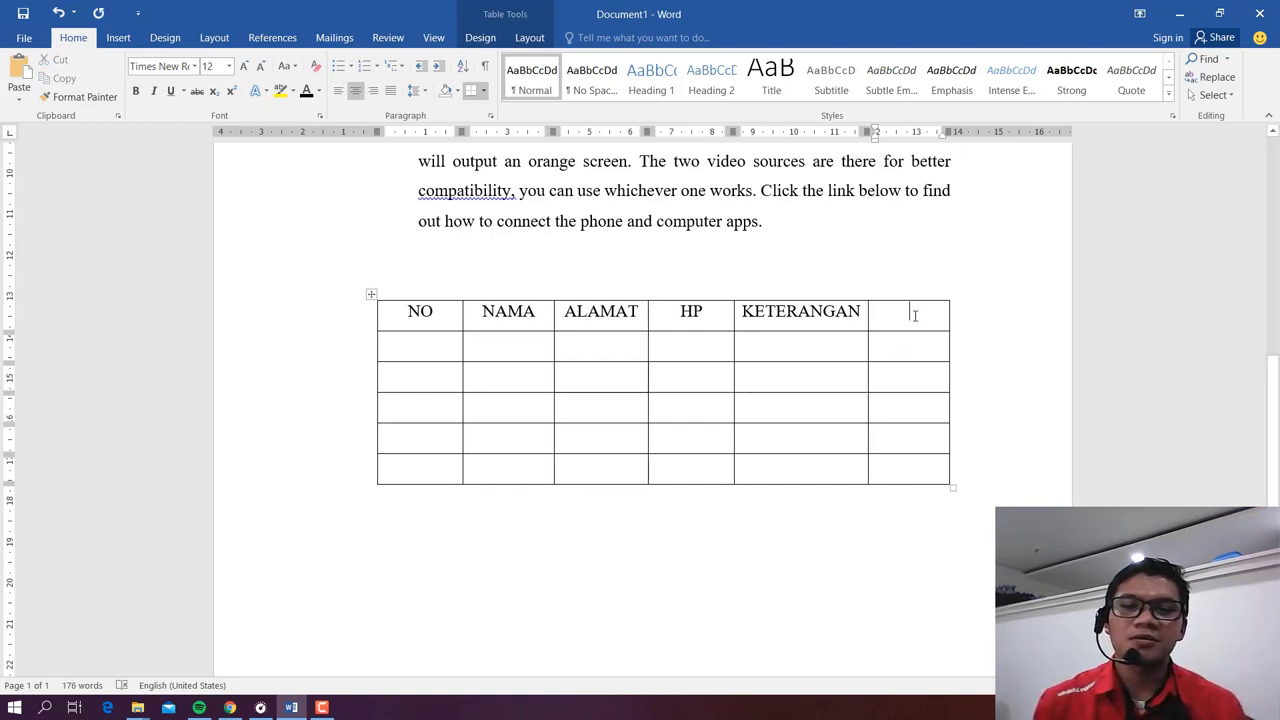
key("ctrl+y")
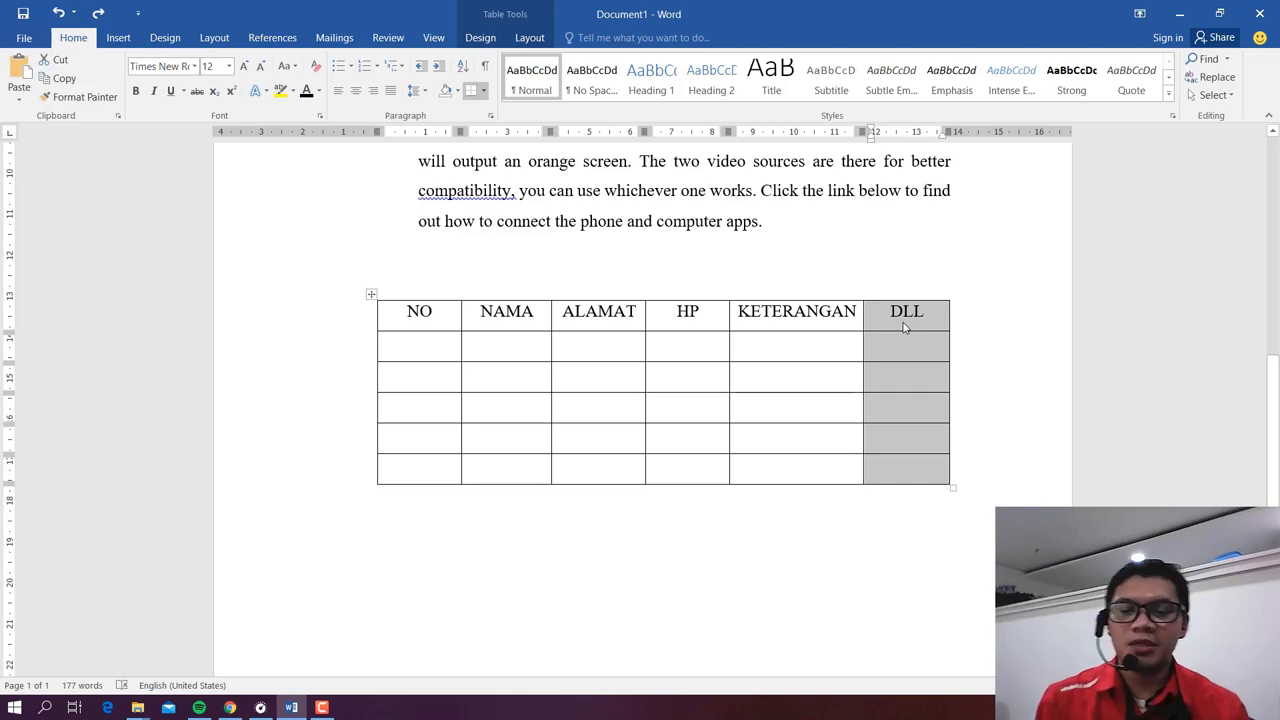
key("BackSpace")
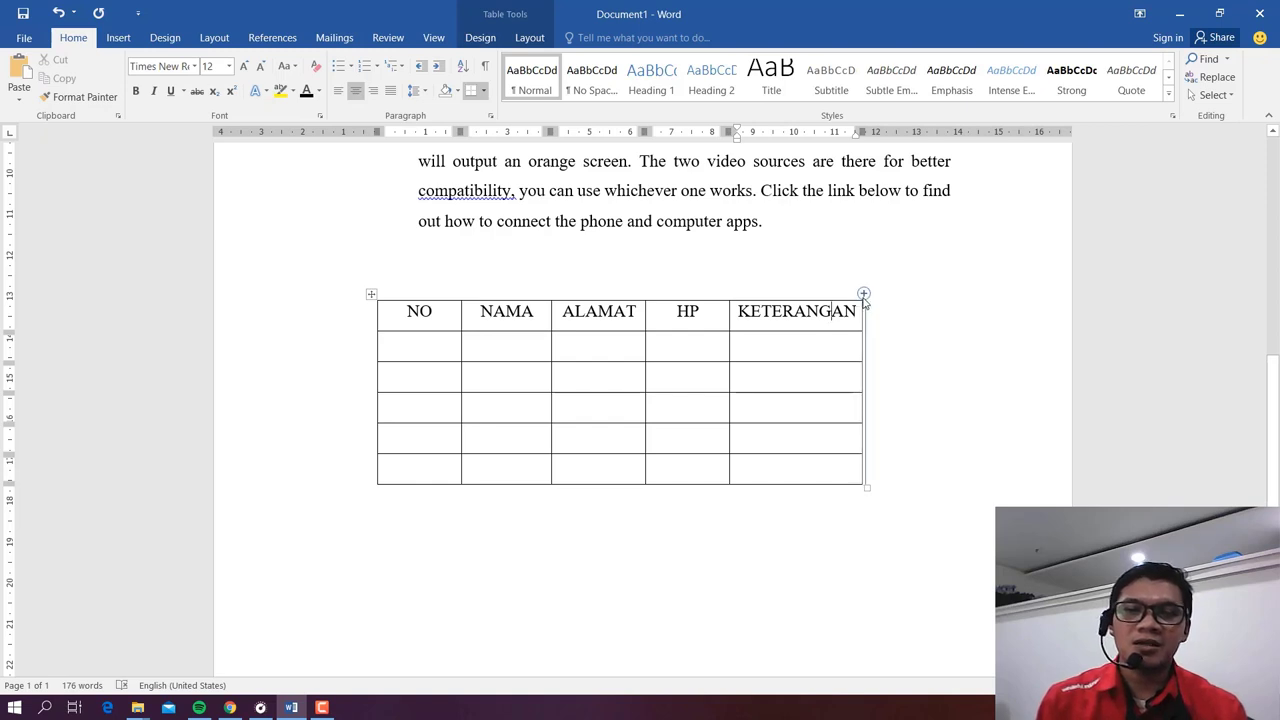
mouse_move(864, 295)
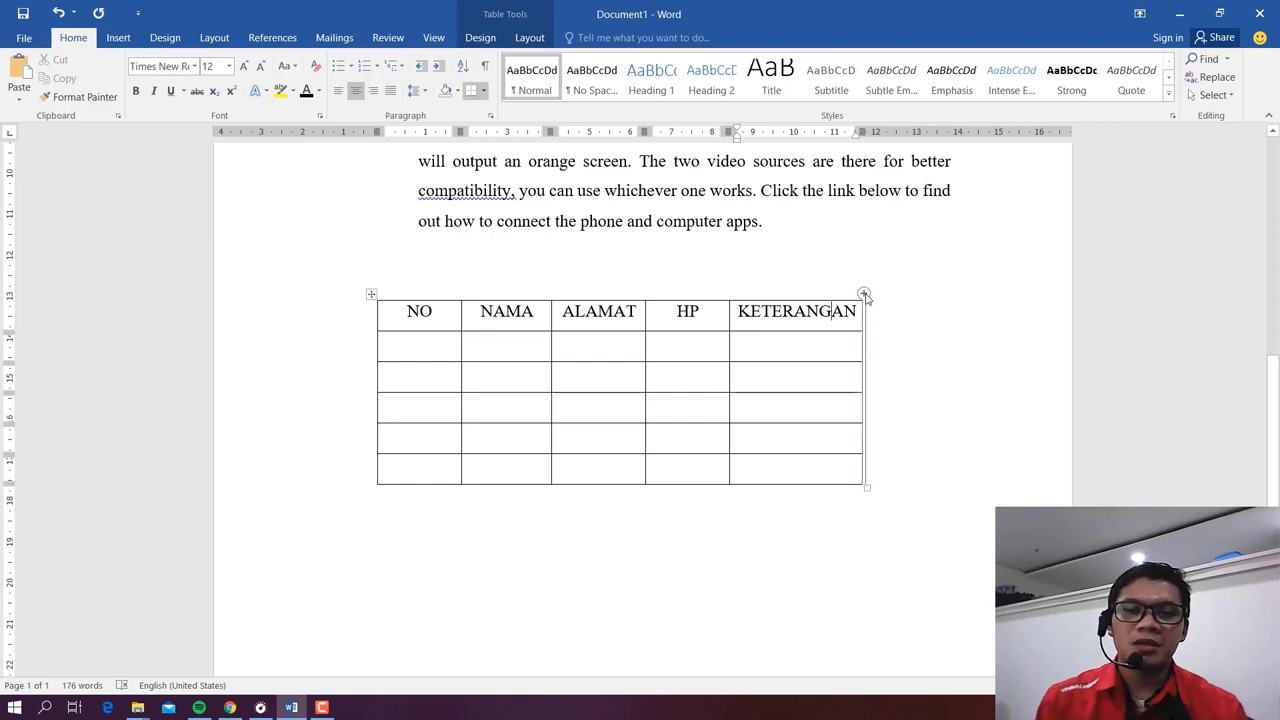
Step: Insert two empty columns at the table's right edge after KETERANGAN
left_click(864, 295)
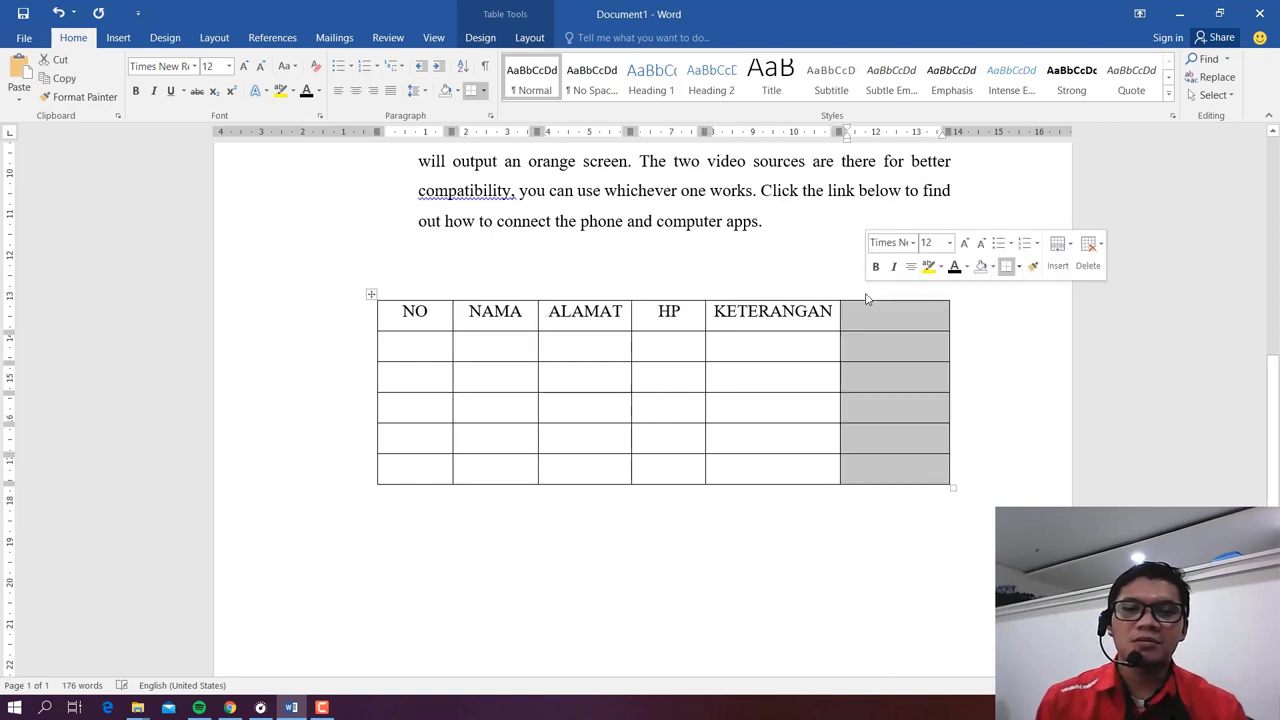
left_click(949, 294)
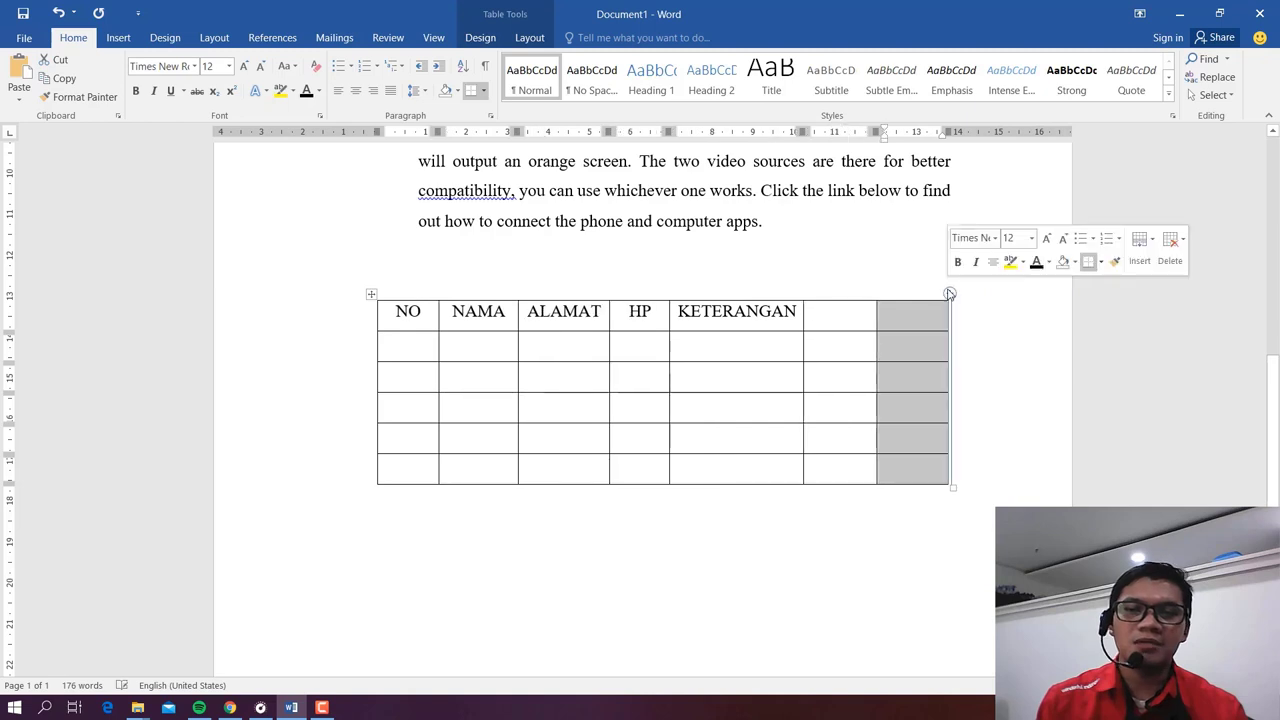
left_click(840, 310)
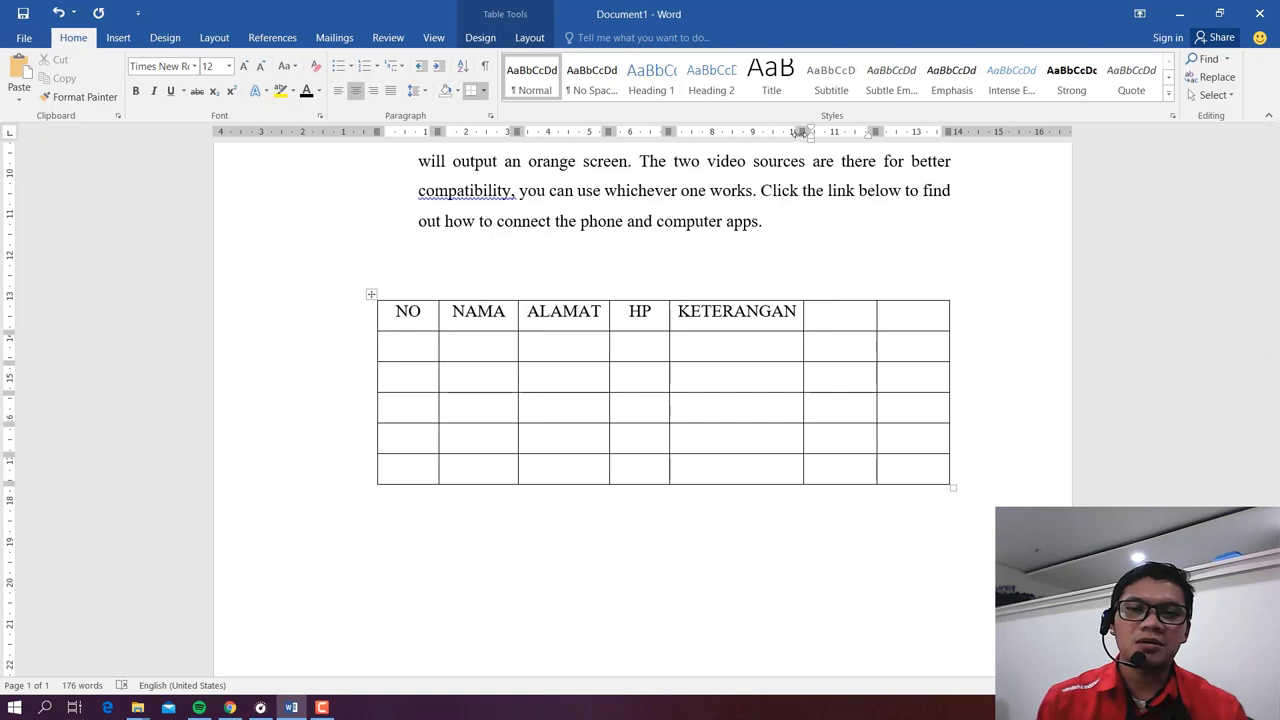
Step: Widen the KETERANGAN column and stretch the last columns further right on the ruler
mouse_move(801, 131)
left_mouse_down()
mouse_move(797, 151)
mouse_move(845, 151)
left_mouse_up()
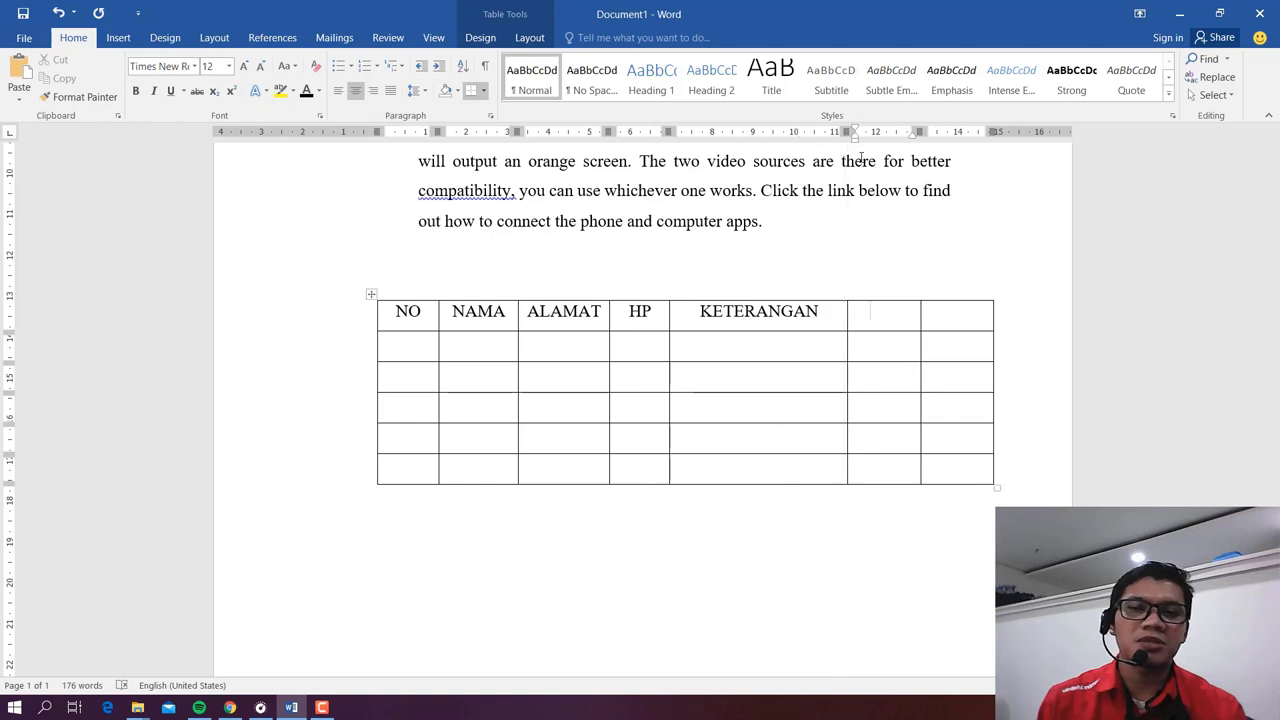
left_click_drag(920, 134, 932, 138)
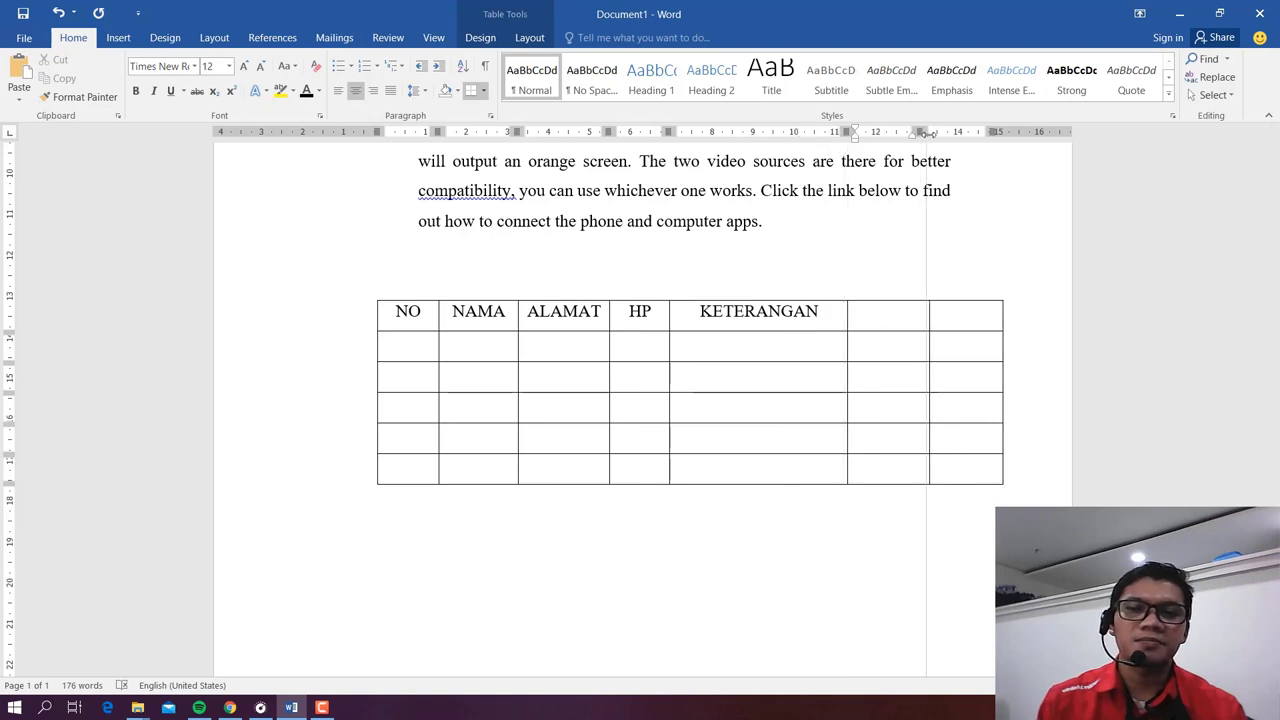
left_click(986, 349)
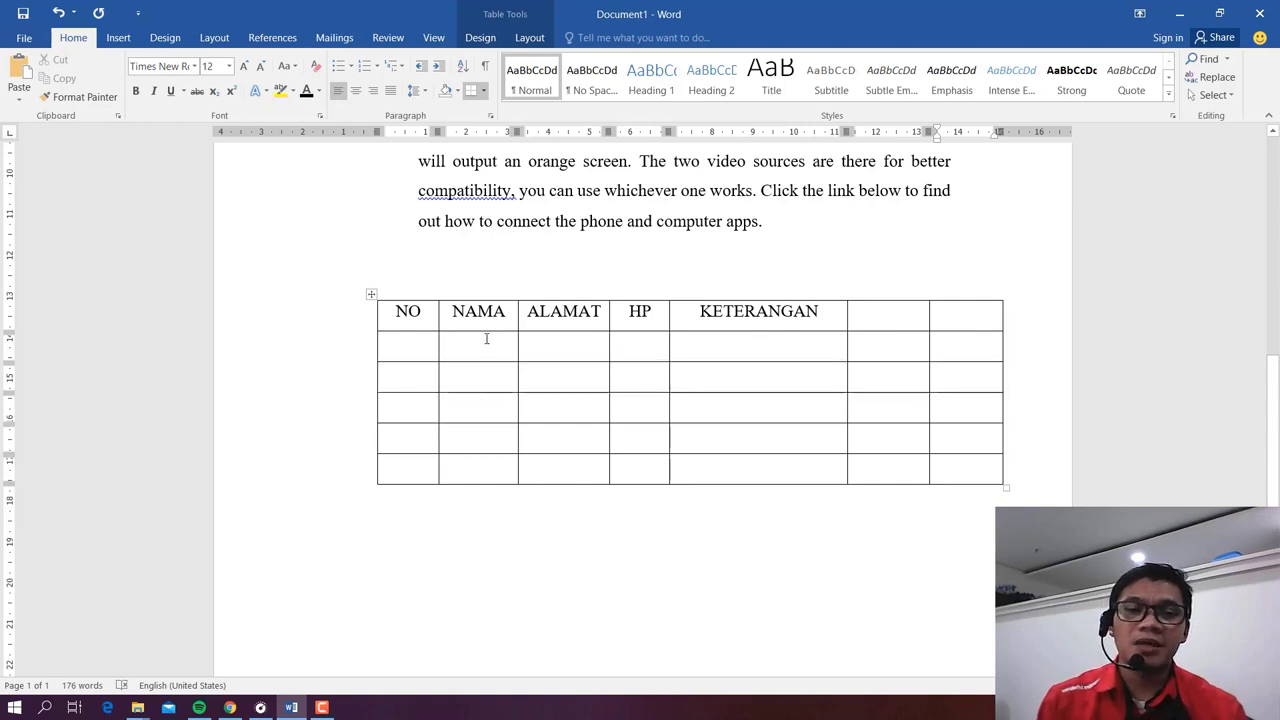
left_click(393, 343)
mouse_move(371, 338)
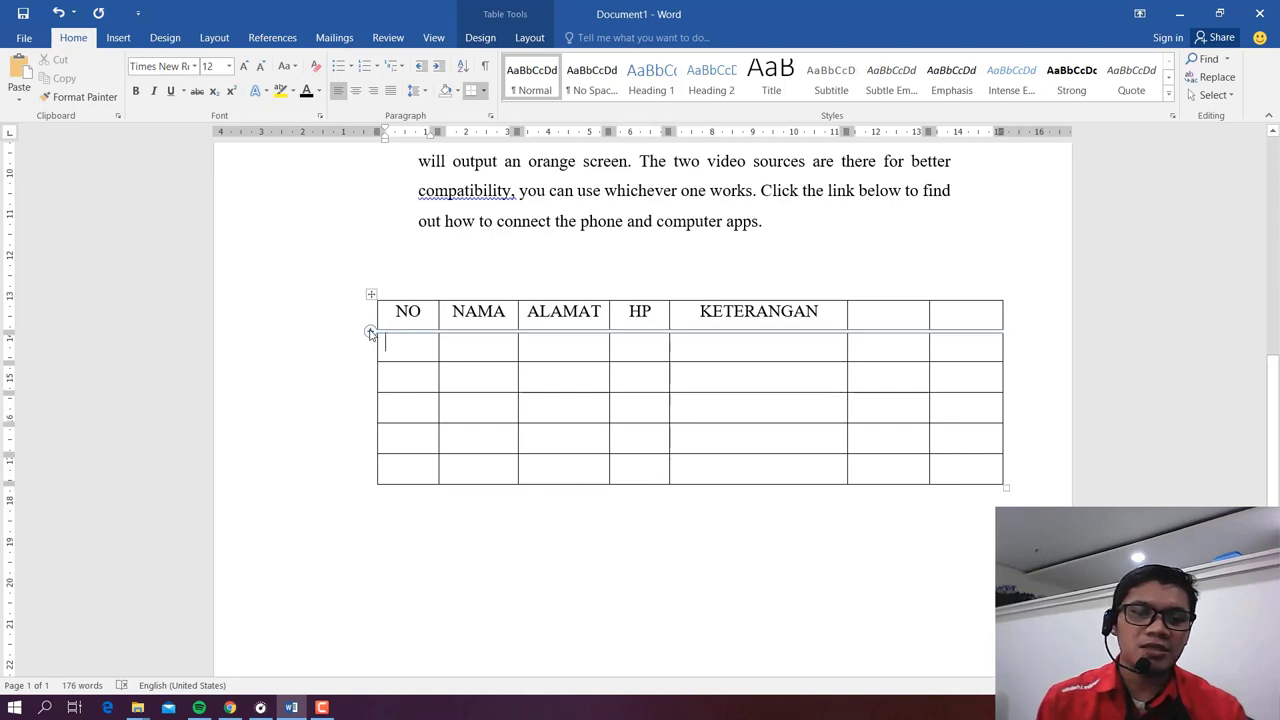
Step: Insert two blank rows under the NO–KETERANGAN header, giving the table eight rows
left_click(371, 333)
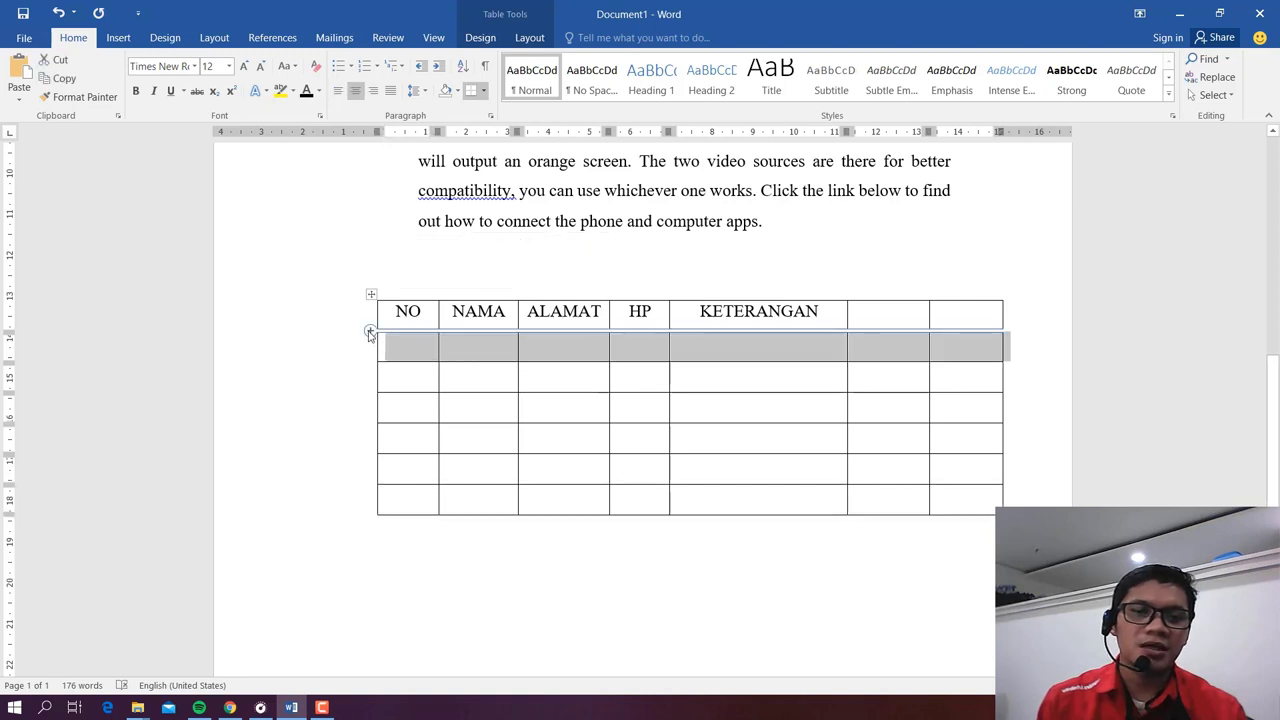
left_click(370, 333)
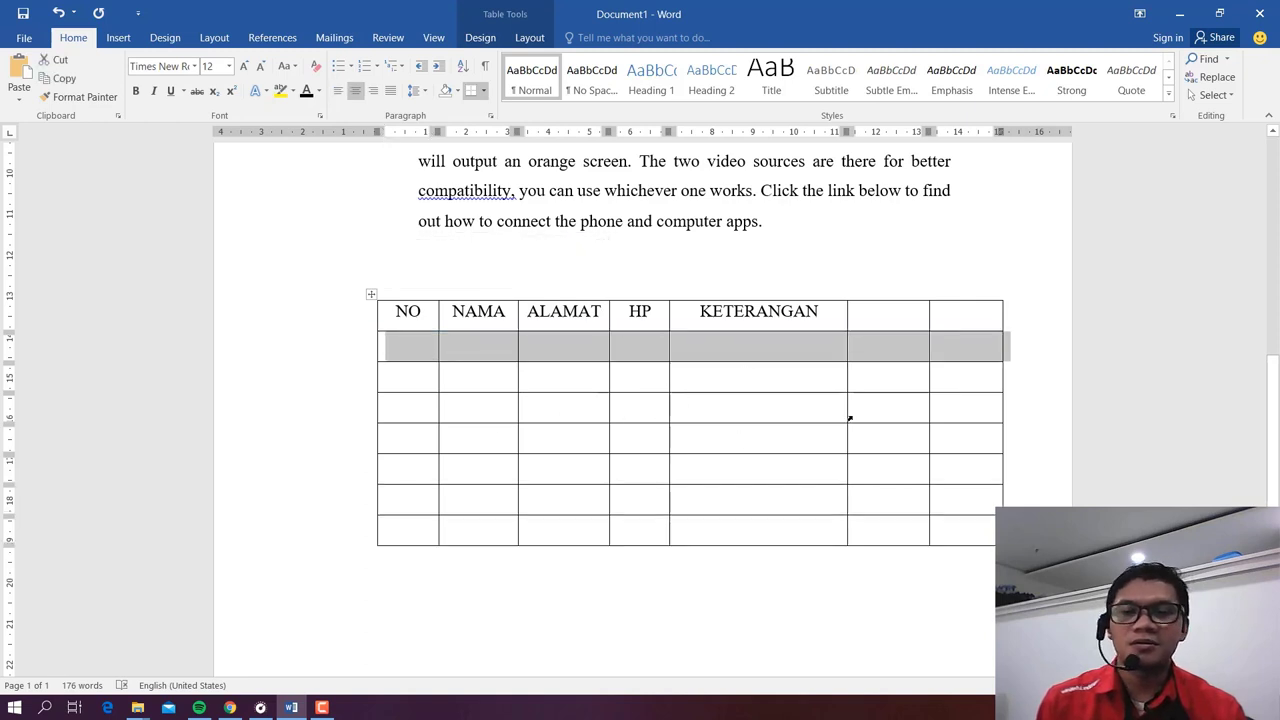
left_click(760, 396)
scroll(726, 431, "down", 2)
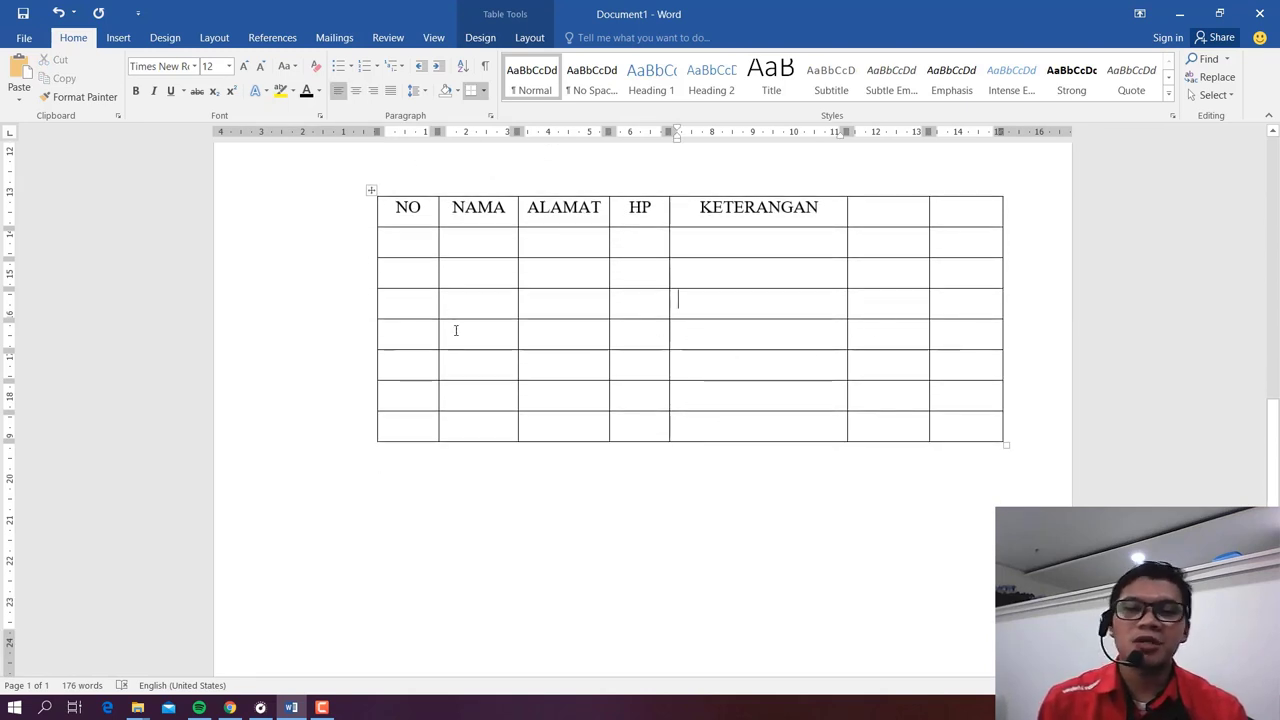
scroll(486, 363, "down", 1)
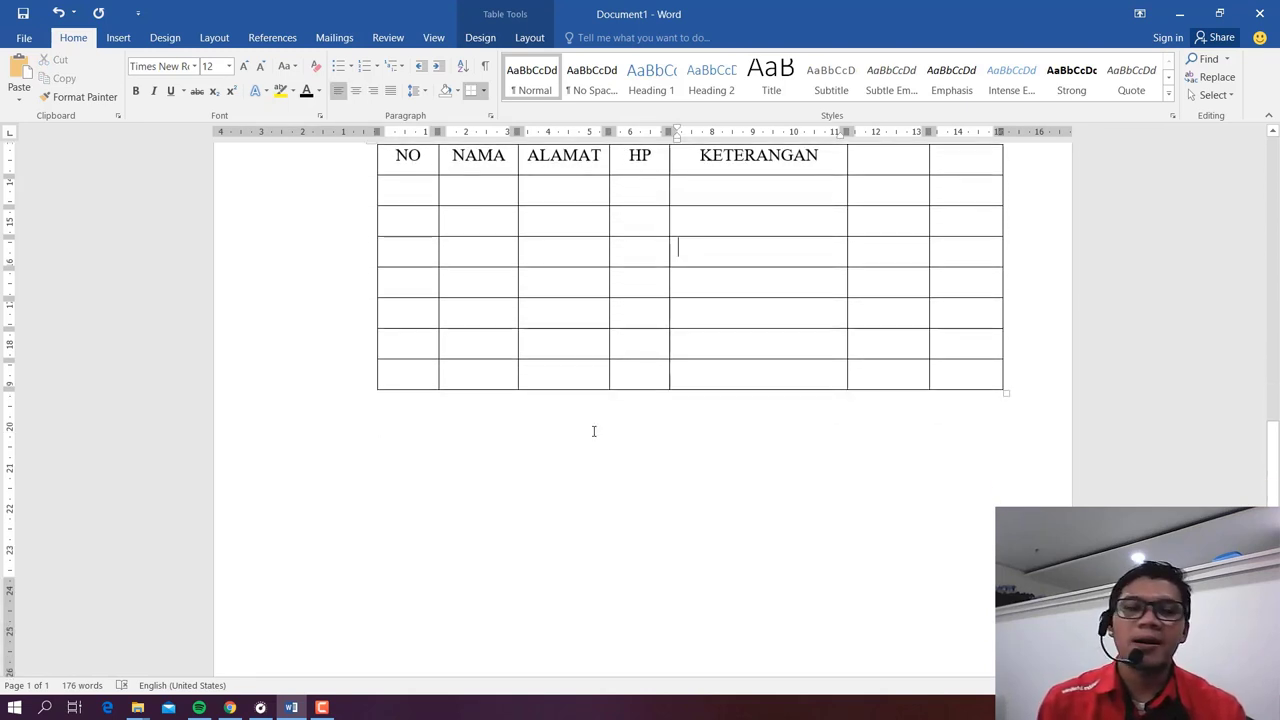
left_click(577, 192)
scroll(549, 399, "up", 3)
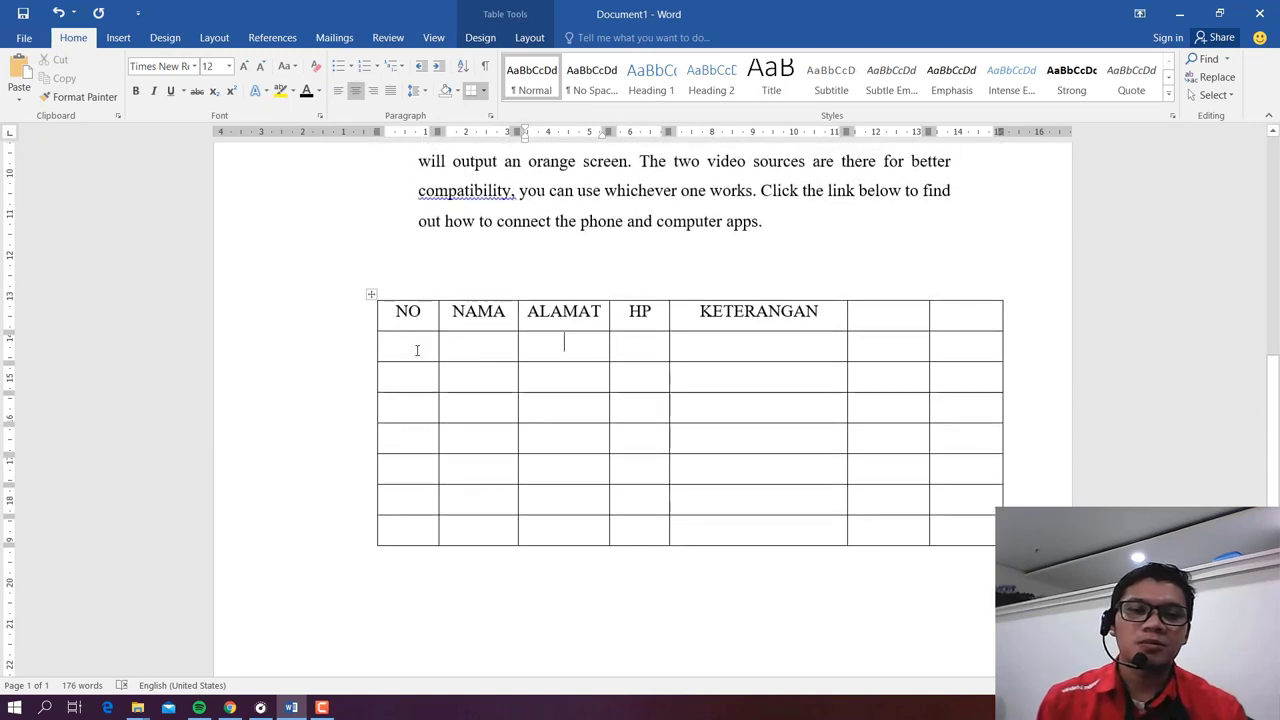
left_click(416, 350)
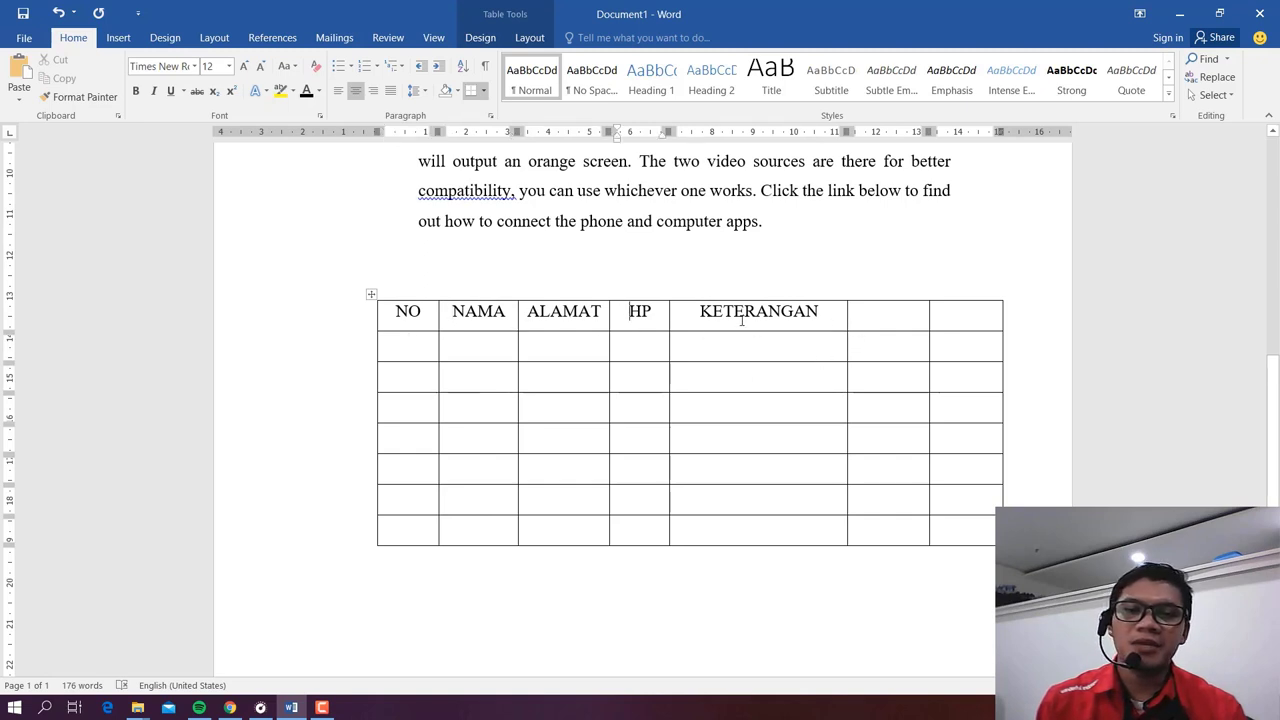
left_click(682, 280)
left_click(760, 312)
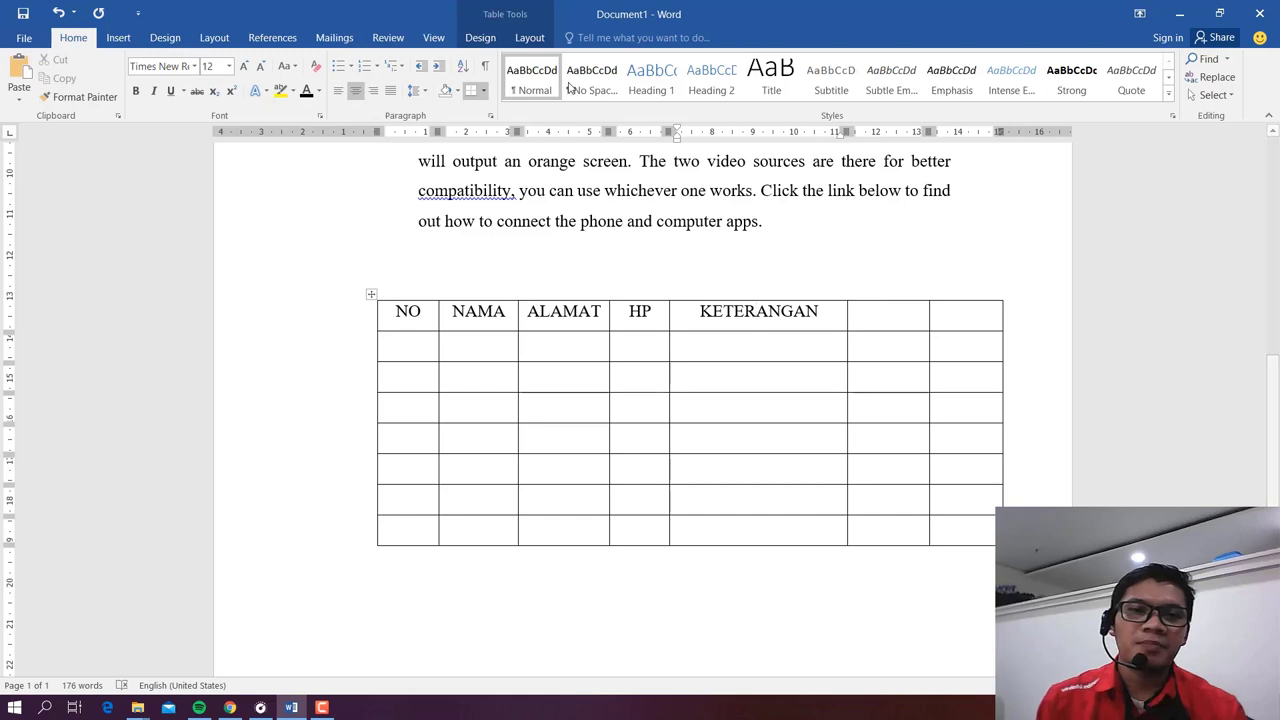
Step: Switch between Table Tools Design and Layout, then browse the Table Styles gallery without applying a style
left_click(479, 40)
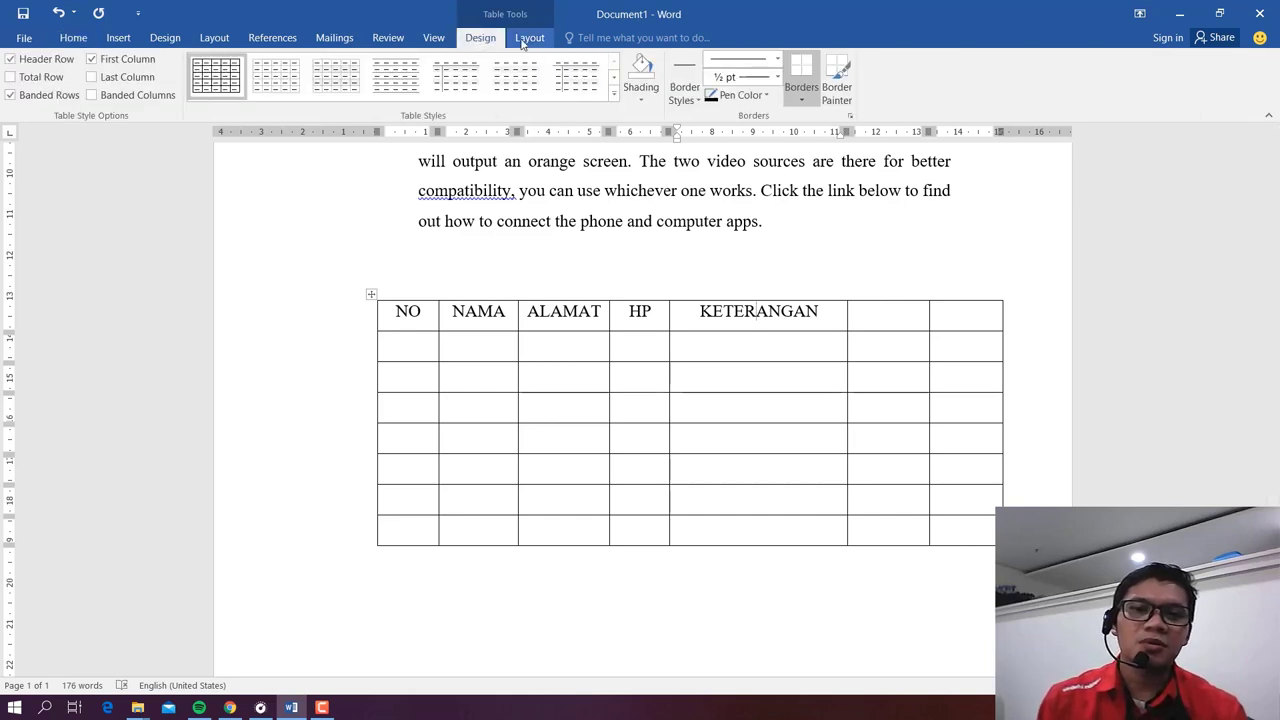
left_click(521, 40)
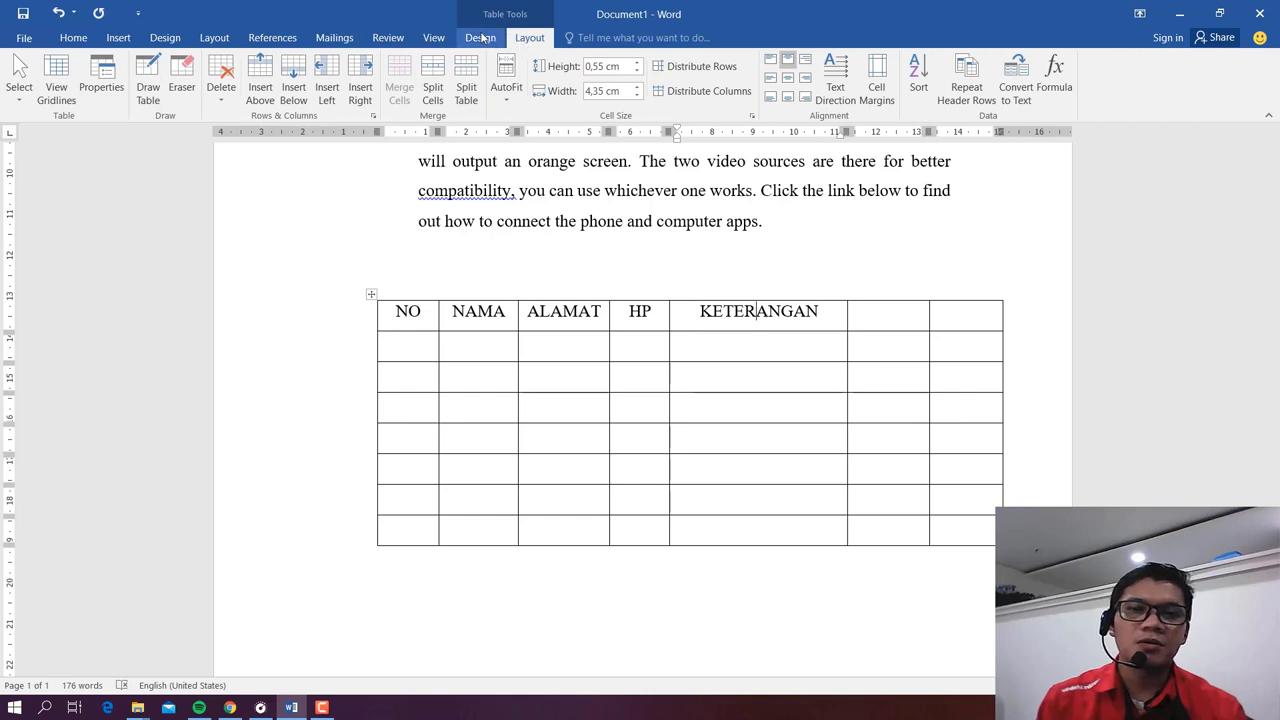
left_click(485, 40)
left_click(518, 40)
left_click(484, 40)
left_click(522, 40)
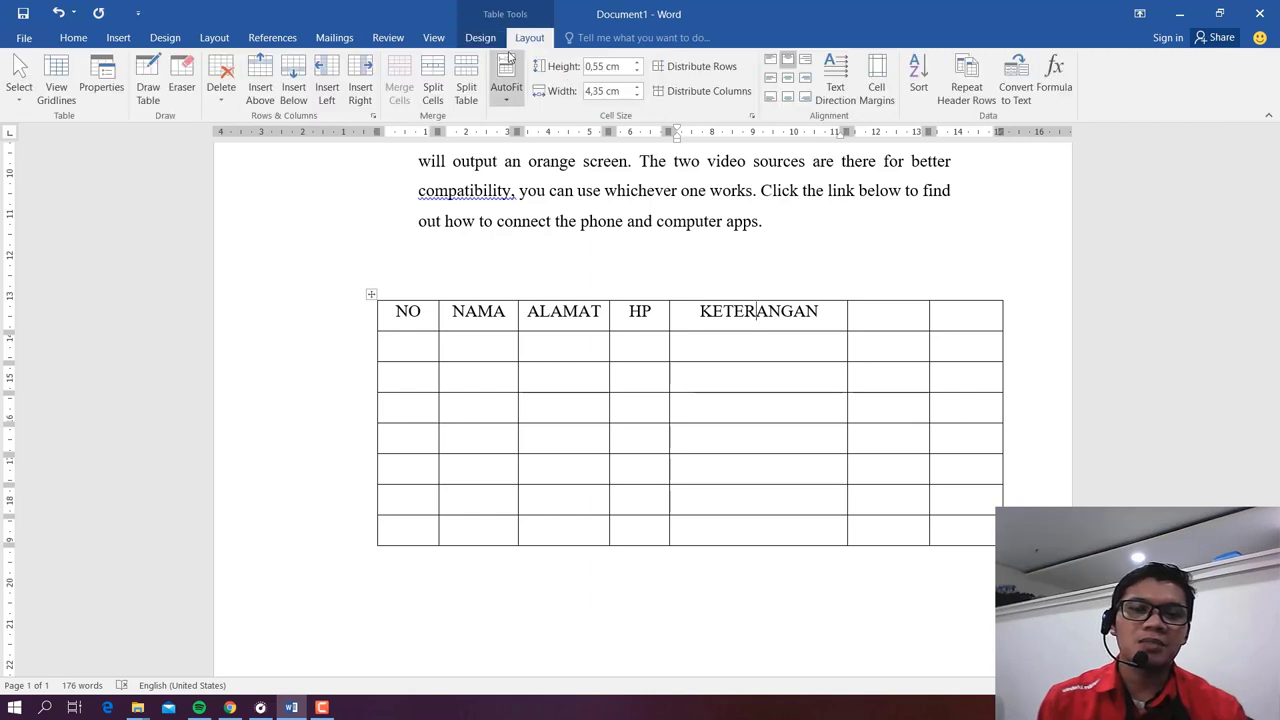
left_click(492, 40)
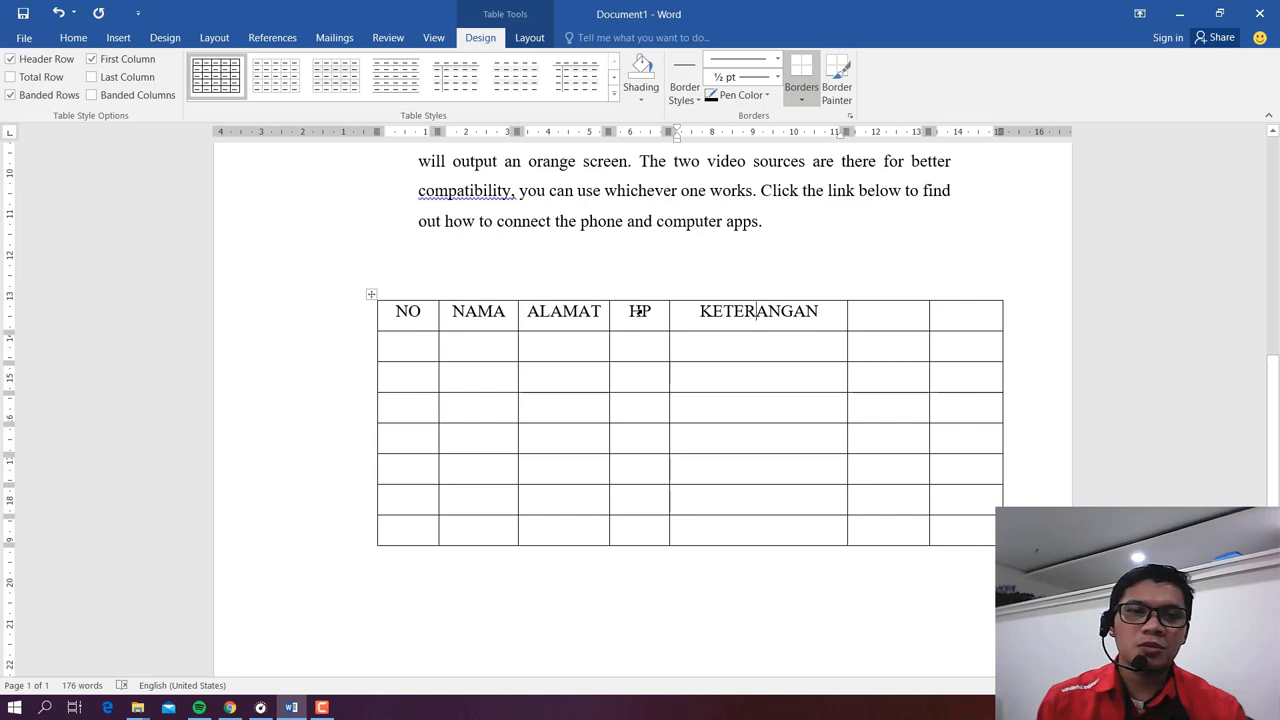
left_click(614, 96)
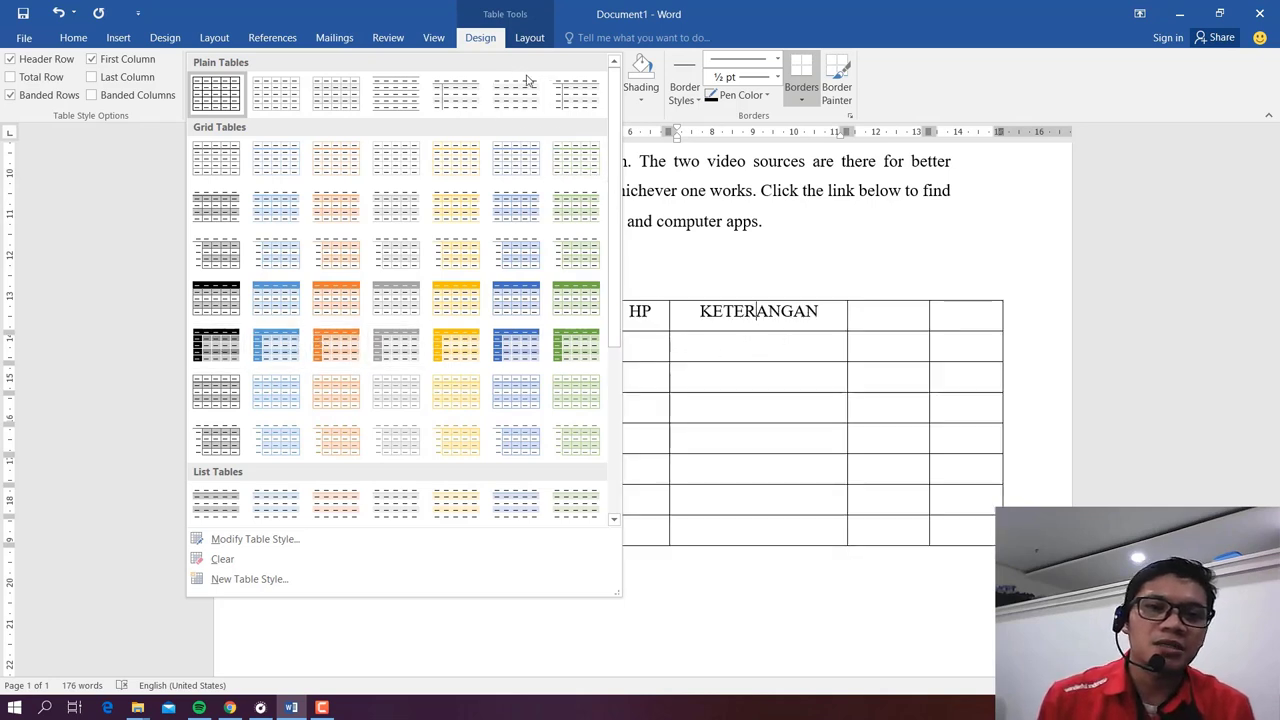
left_click(737, 350)
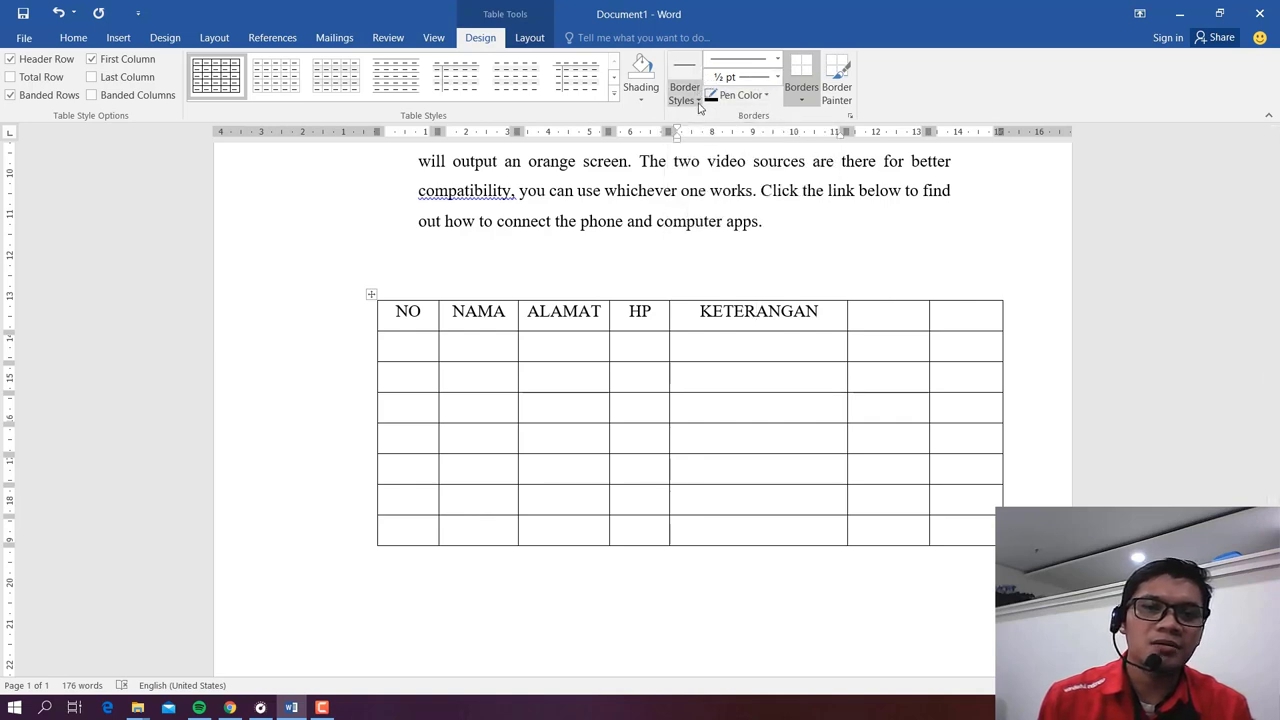
Step: Paint a black 1½ pt border along the table's top edge
left_click(698, 101)
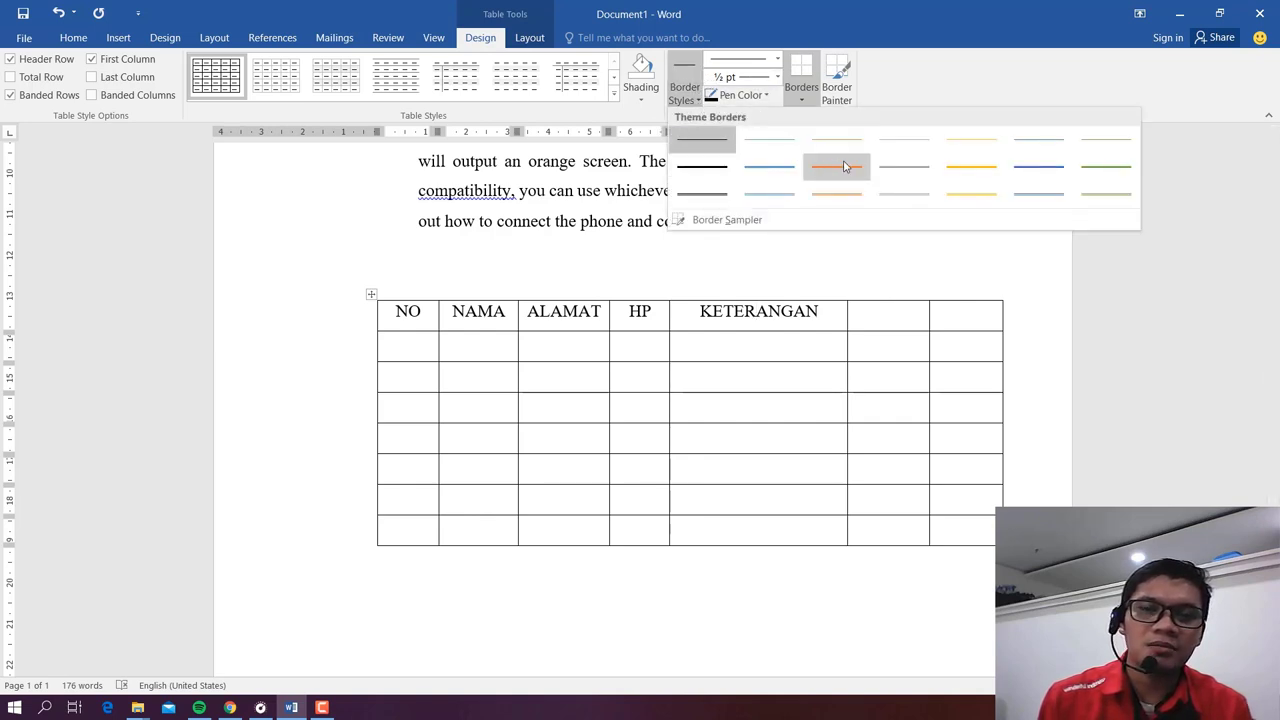
left_click(713, 174)
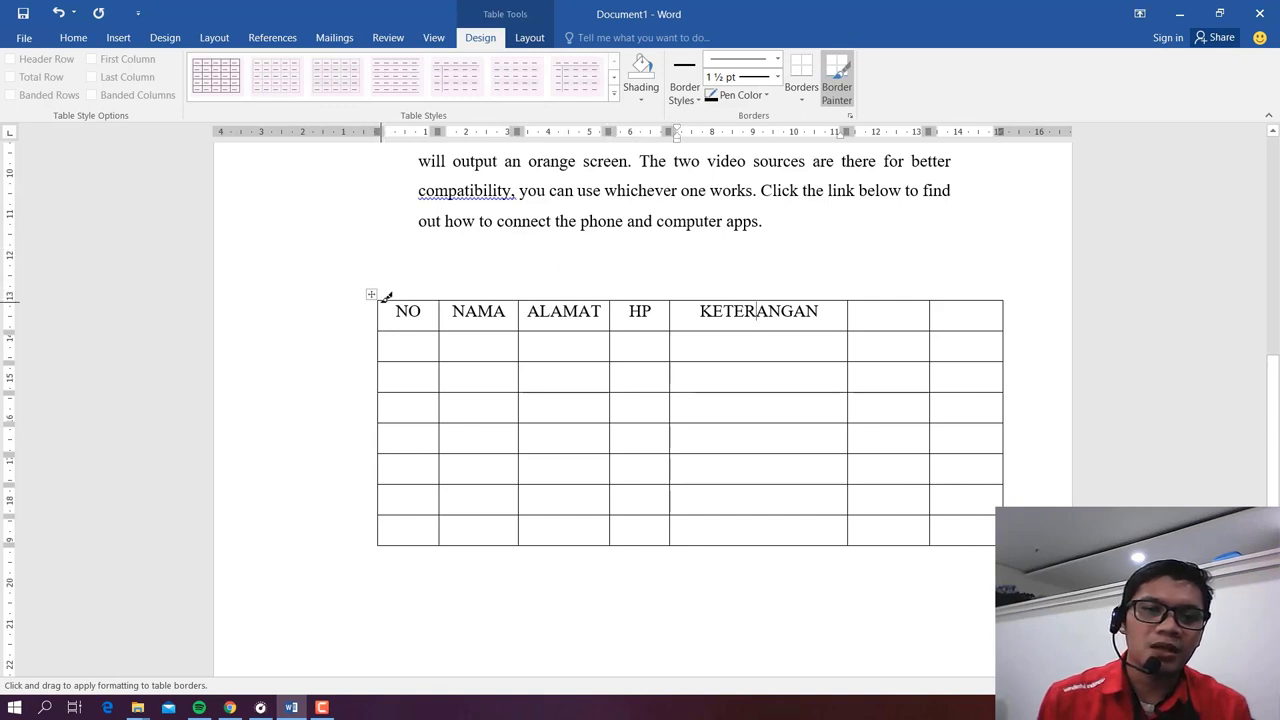
left_click_drag(390, 295, 1007, 296)
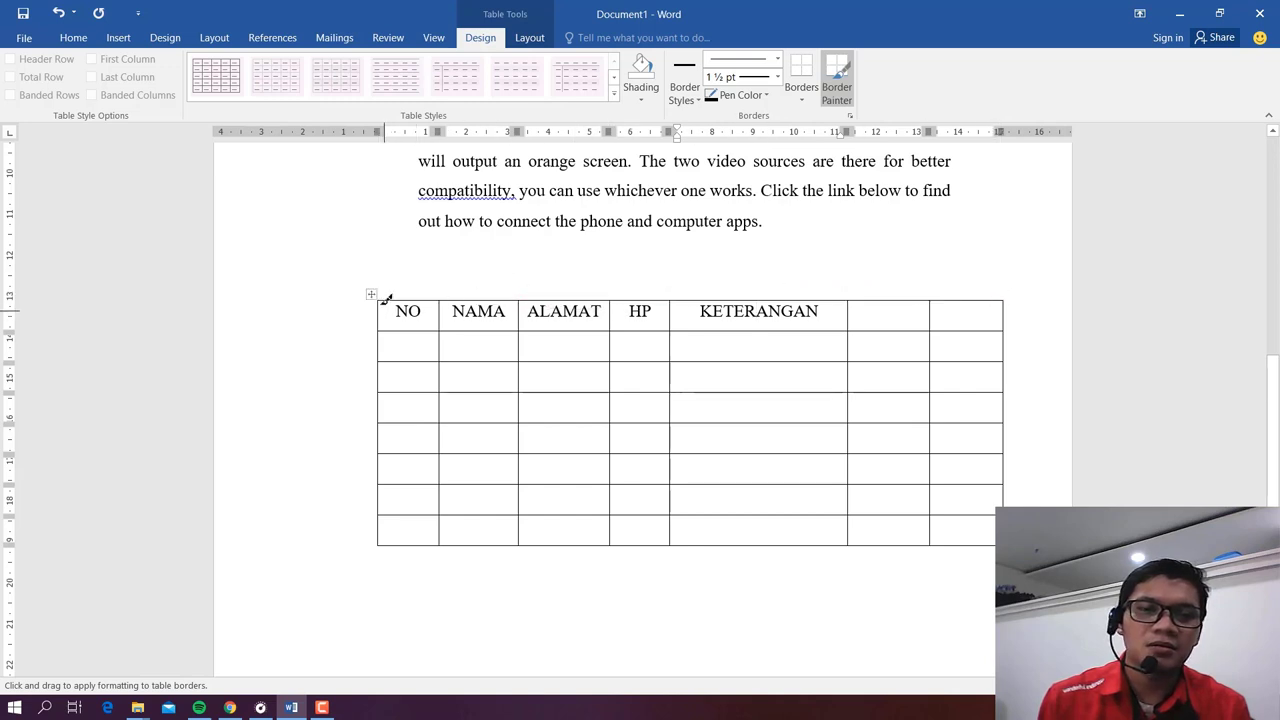
left_click_drag(387, 295, 975, 296)
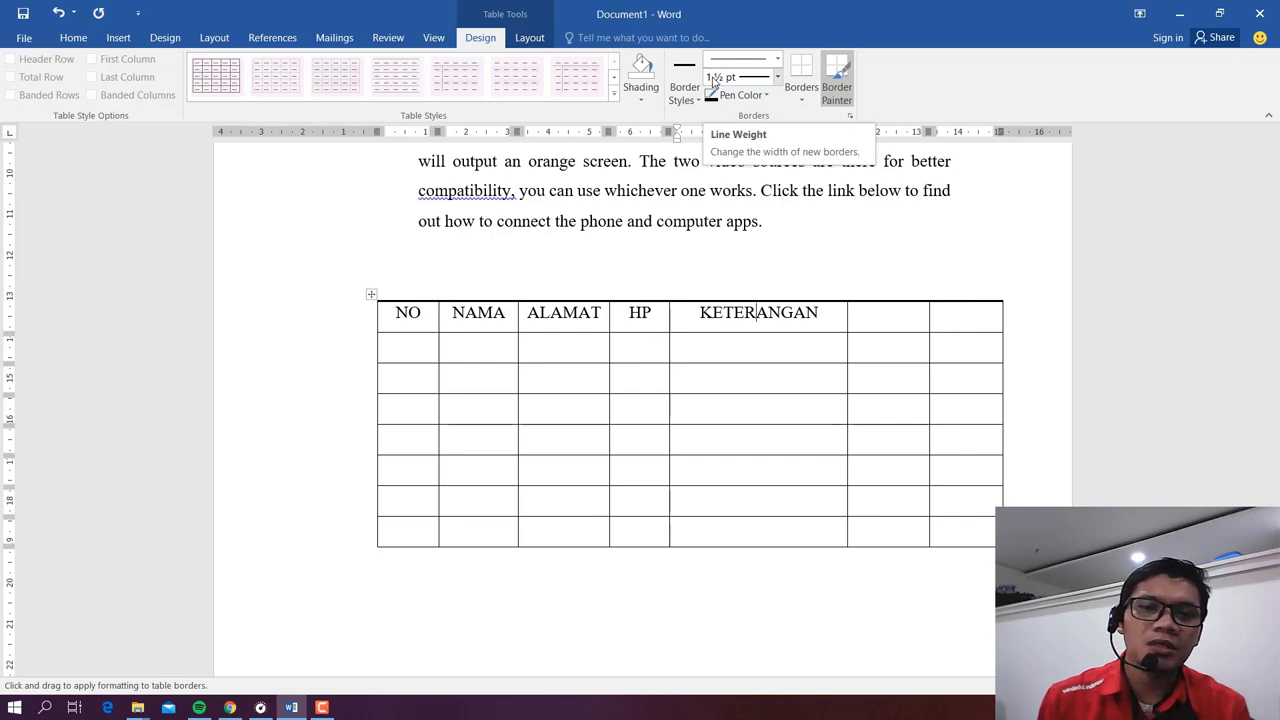
Step: Set the line weight for newly painted borders to 3 pt
left_click(778, 77)
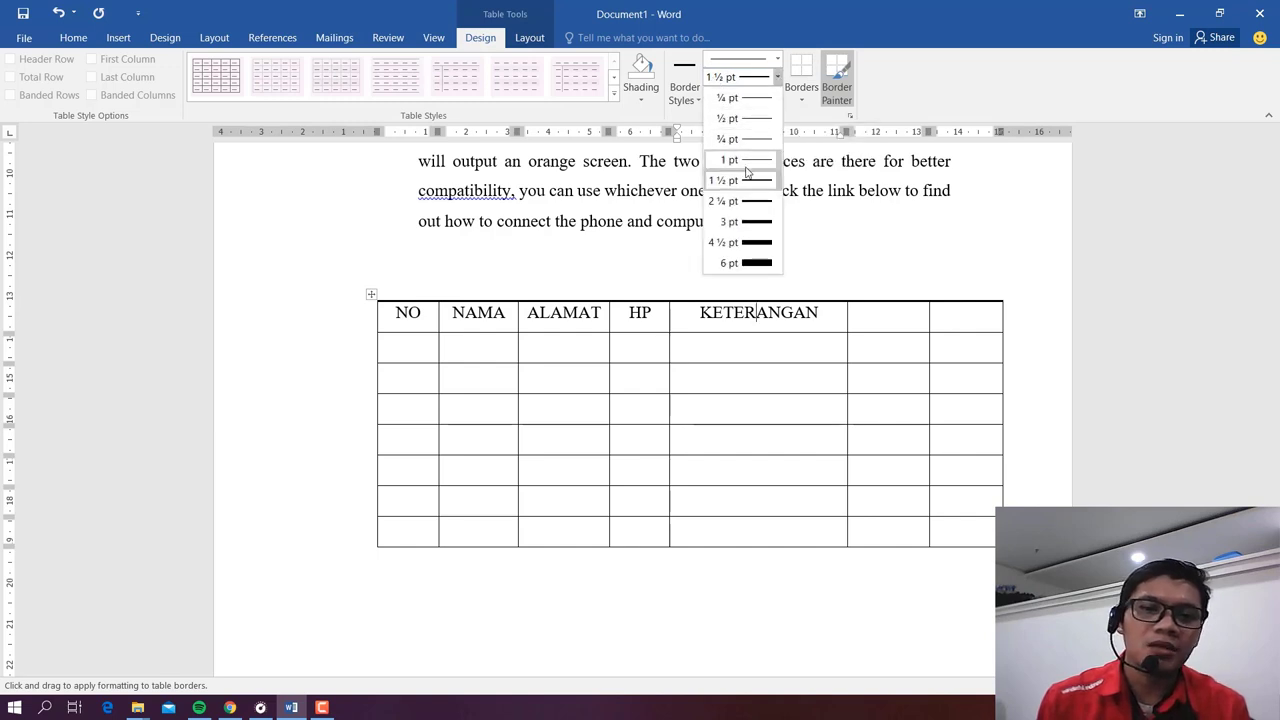
left_click(735, 203)
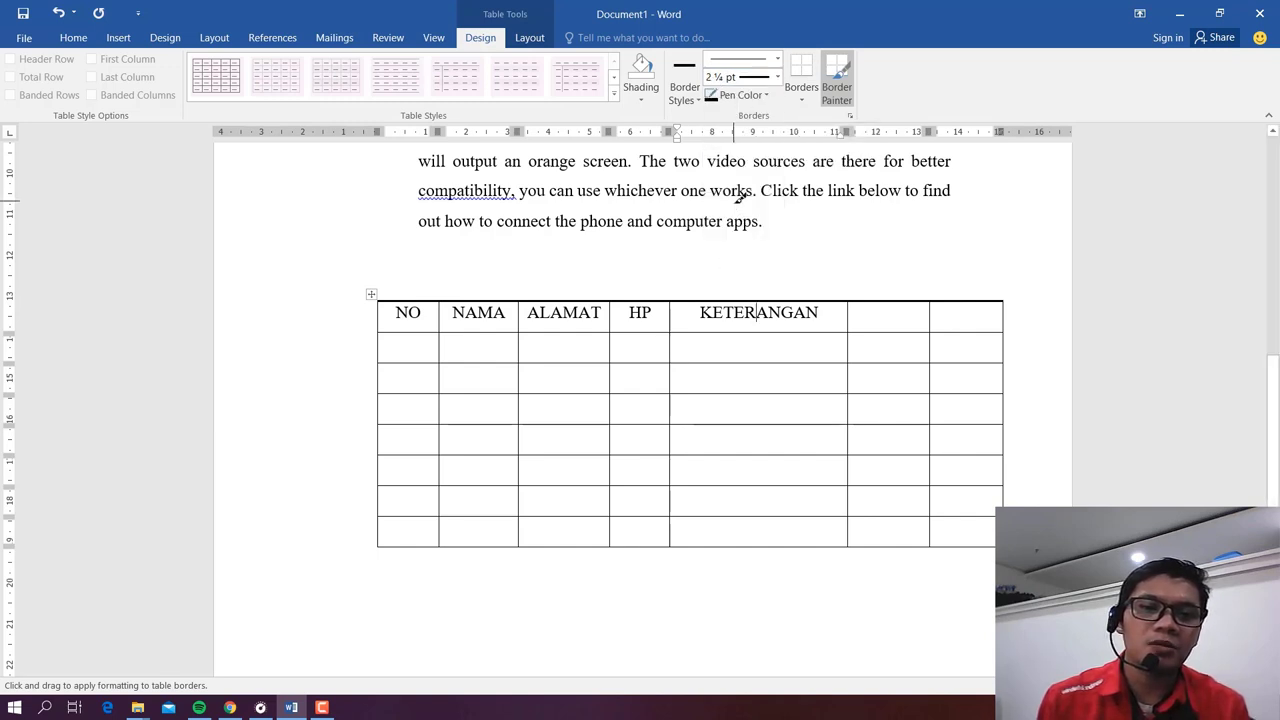
left_click(778, 77)
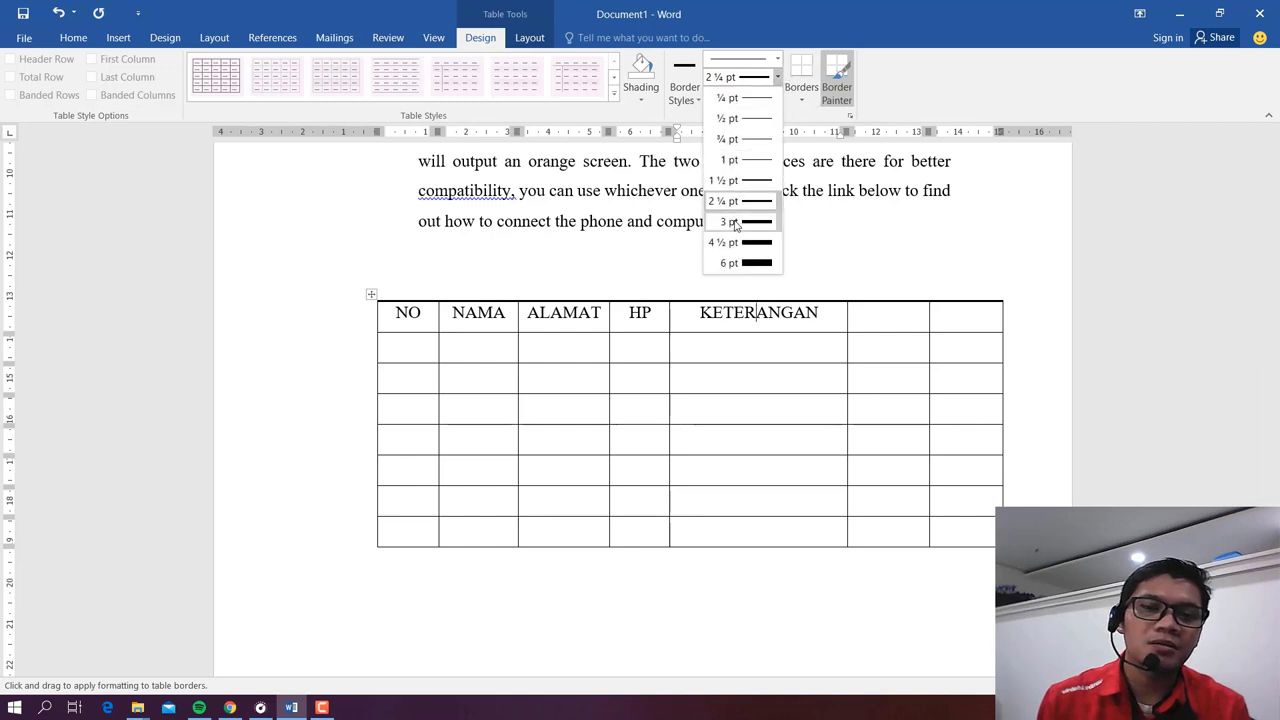
left_click(740, 221)
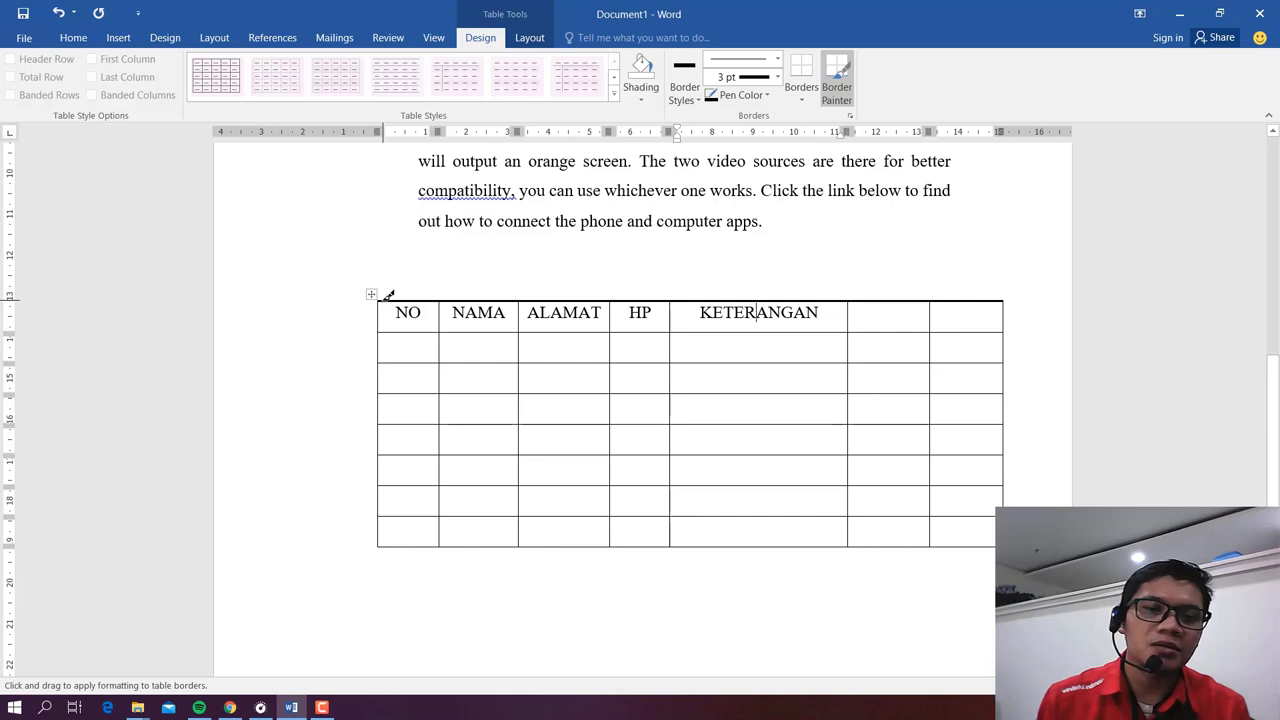
Step: Paint 3 pt borders on the table's top, left, right and bottom edges and under the header row
left_click_drag(392, 298, 1078, 300)
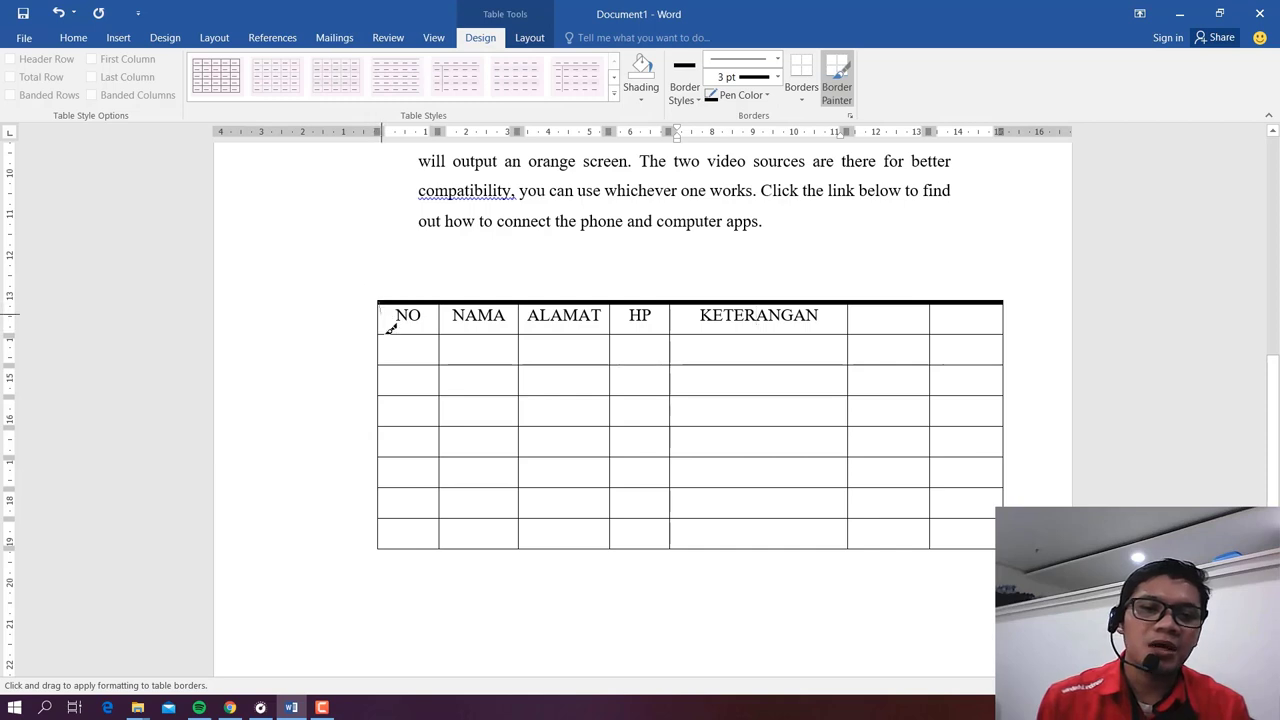
left_click_drag(389, 331, 381, 545)
left_click_drag(1006, 296, 1004, 510)
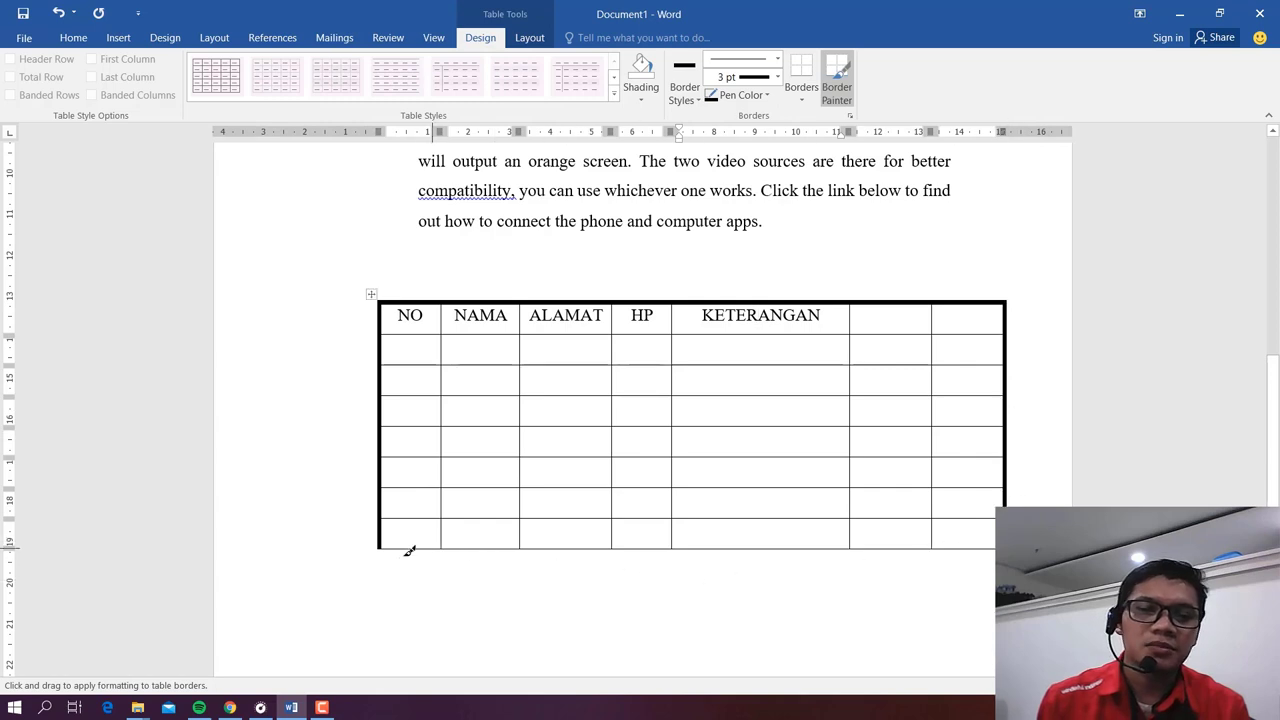
left_click_drag(384, 546, 1061, 540)
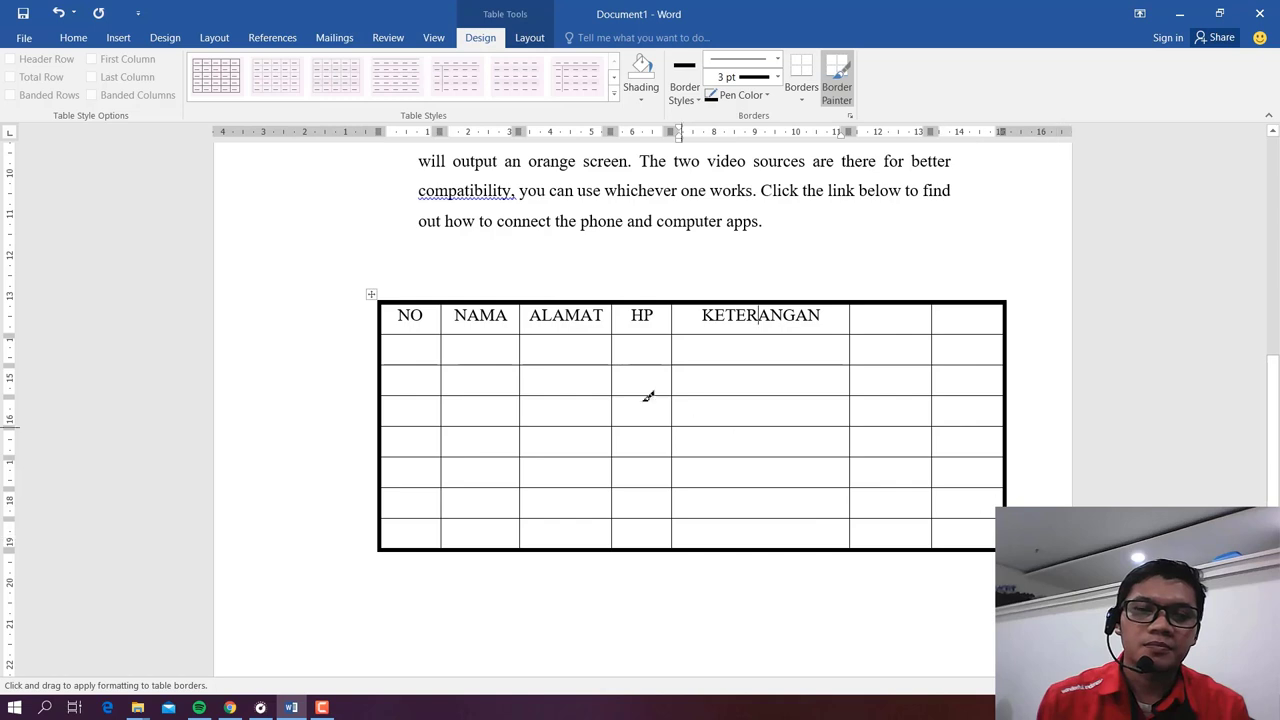
left_click_drag(388, 328, 992, 322)
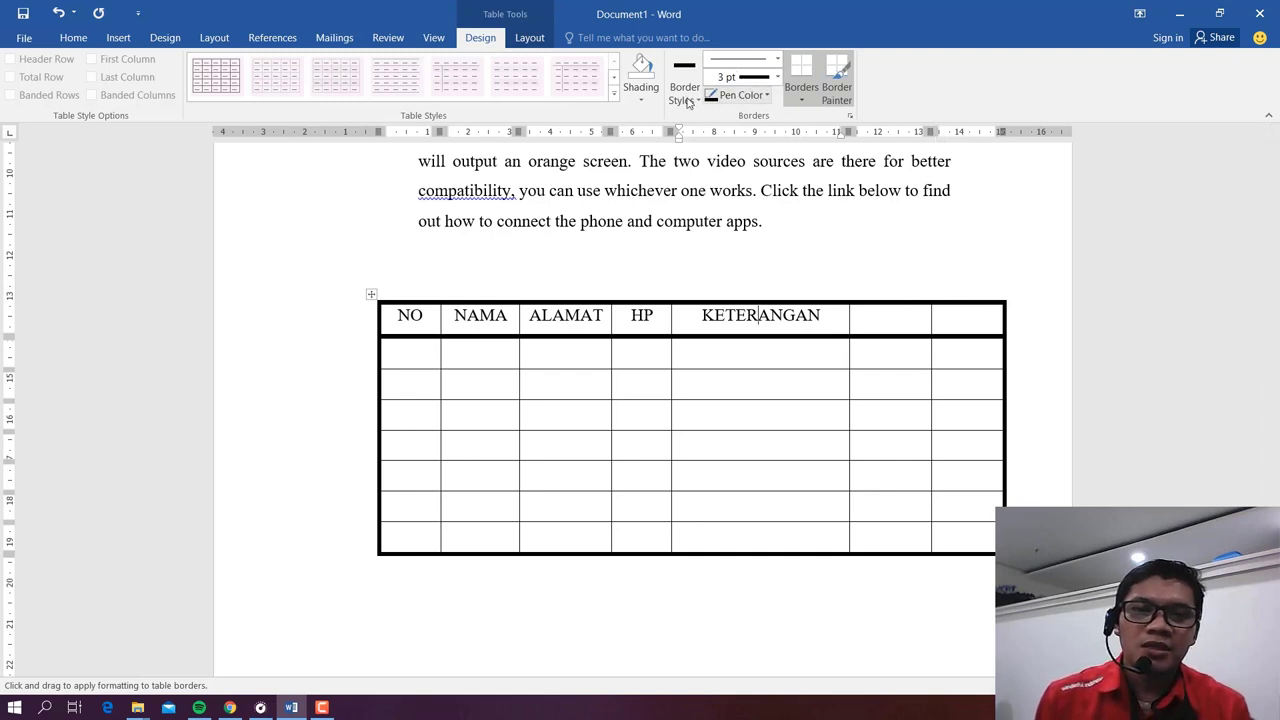
Step: Repaint the border under the header row in light blue
left_click(757, 99)
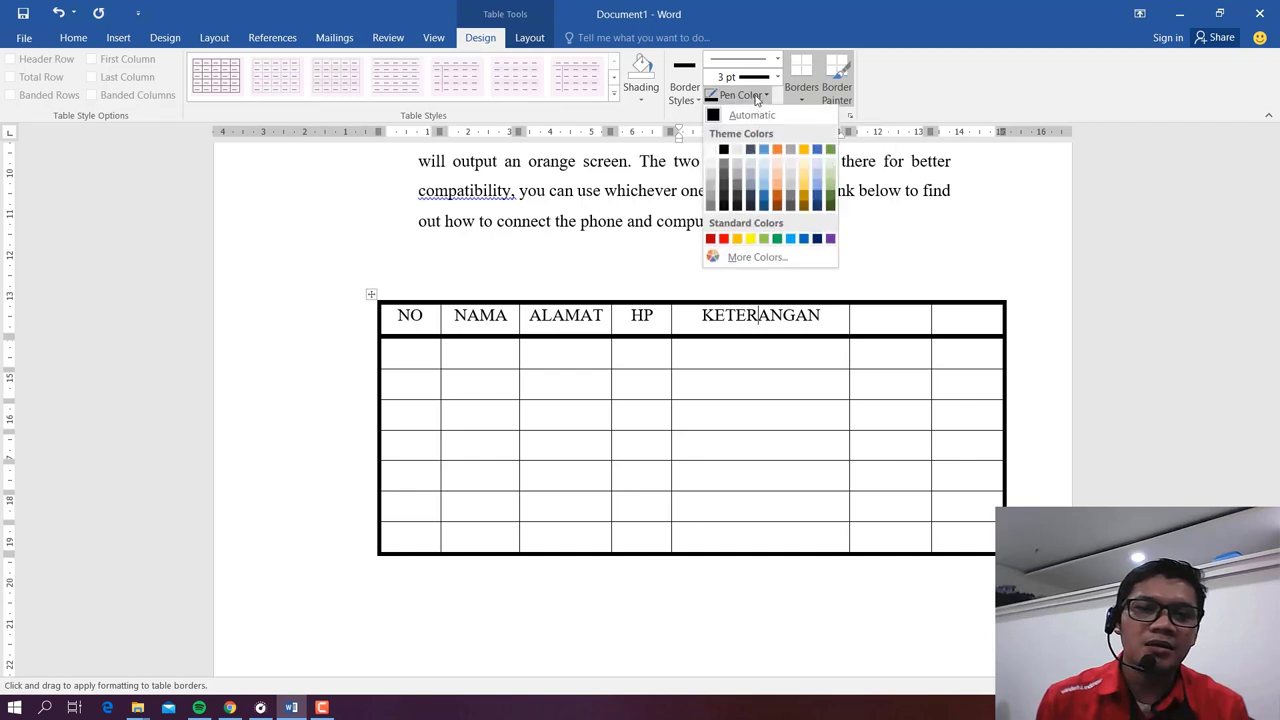
left_click(765, 188)
mouse_move(410, 334)
left_mouse_down()
mouse_move(968, 334)
mouse_move(1062, 351)
left_mouse_up()
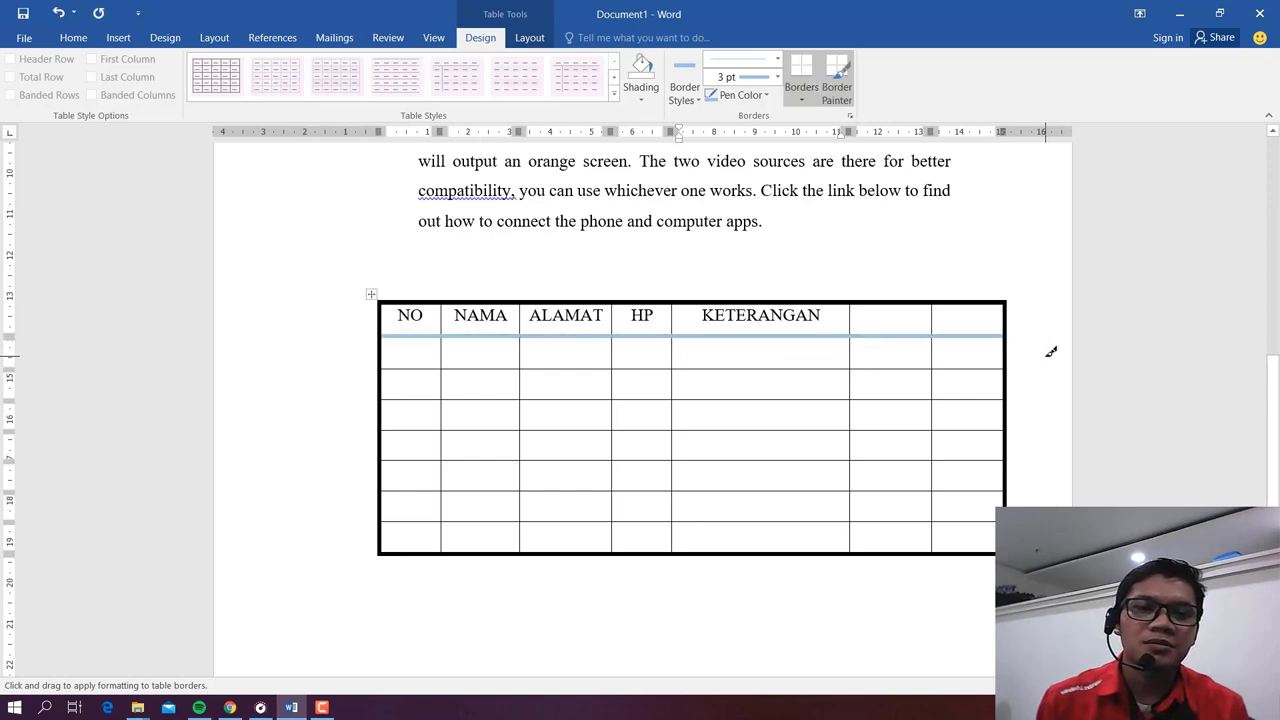
Step: Choose a double-line border style and paint it along the table's top edge
left_click(685, 93)
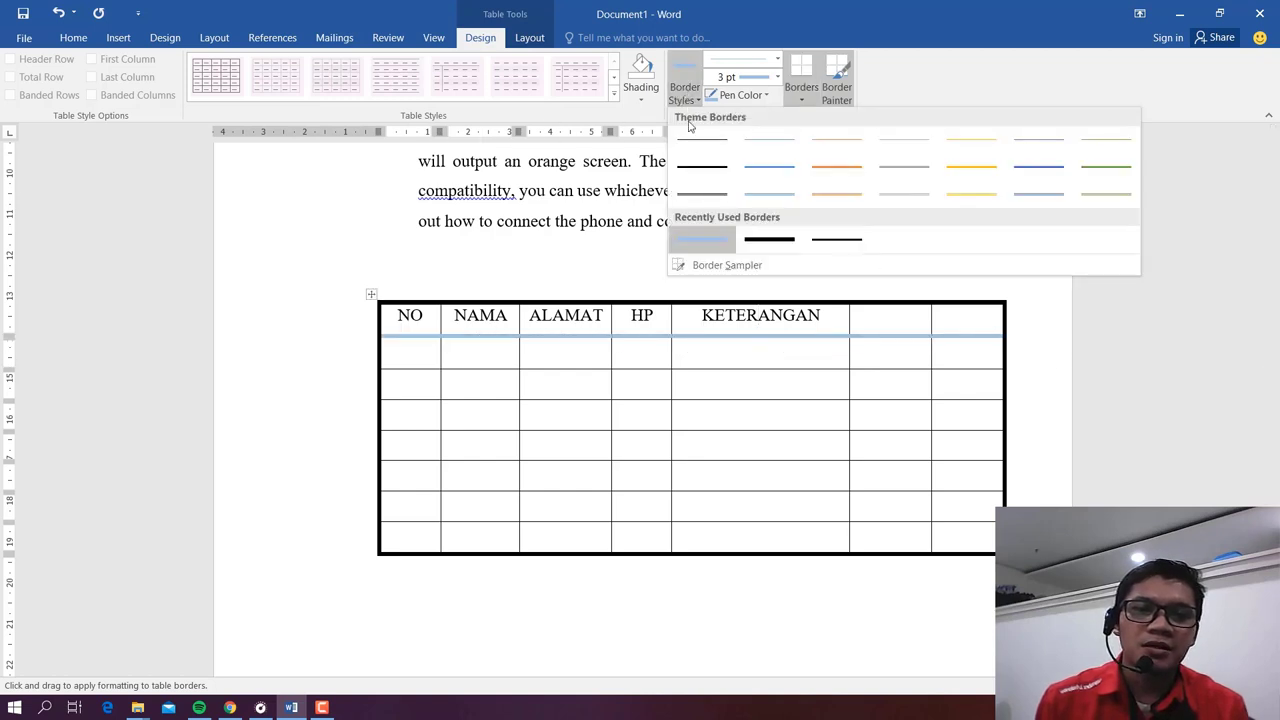
left_click(777, 77)
left_click(777, 77)
left_click(777, 58)
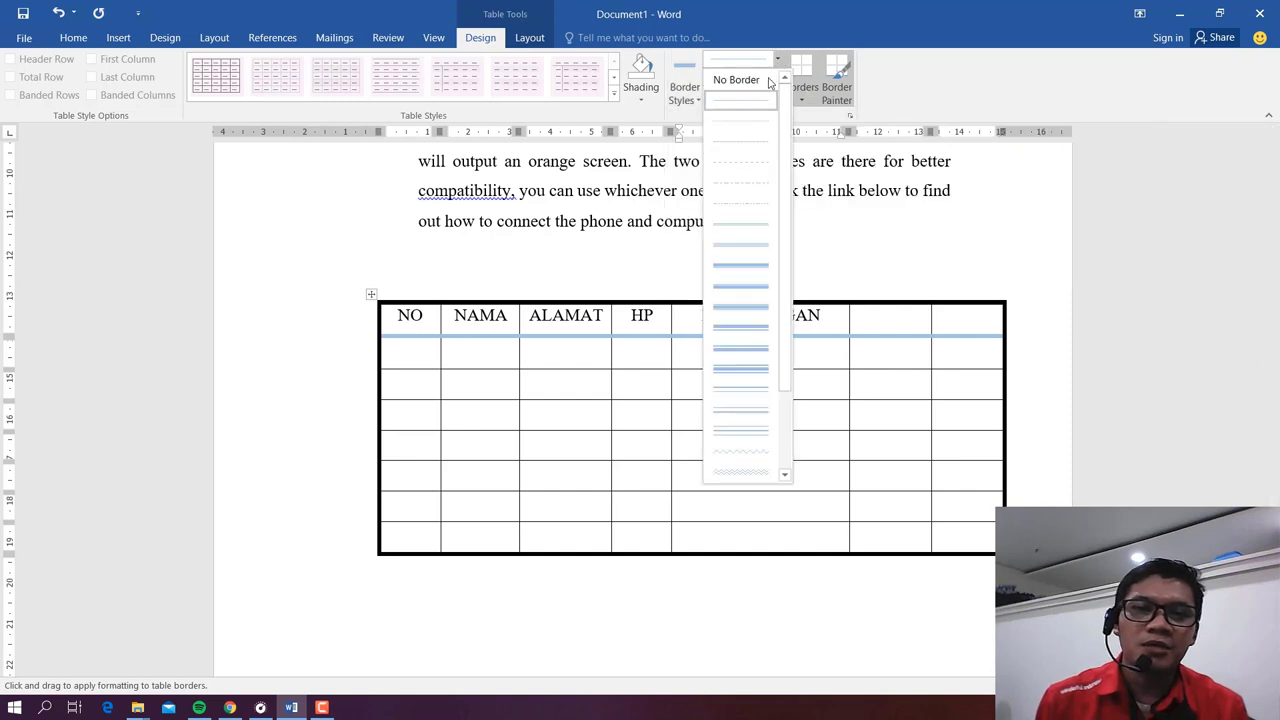
left_click(722, 357)
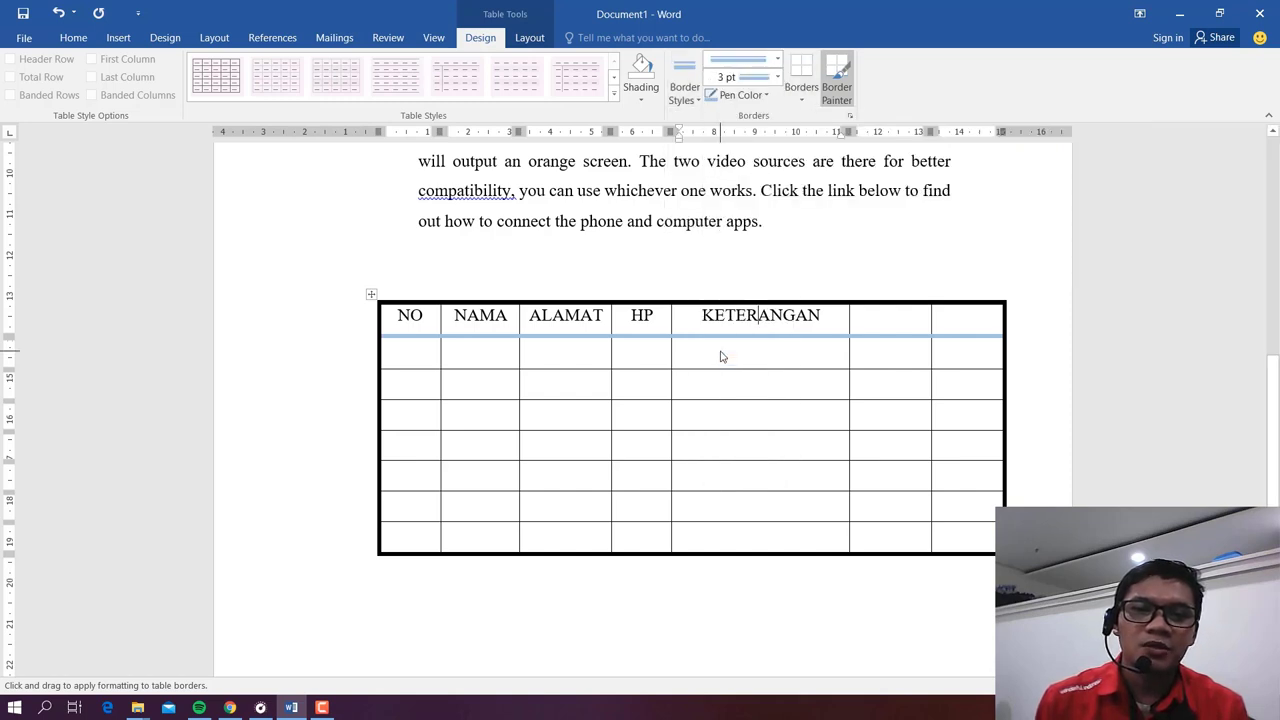
left_click_drag(419, 295, 983, 294)
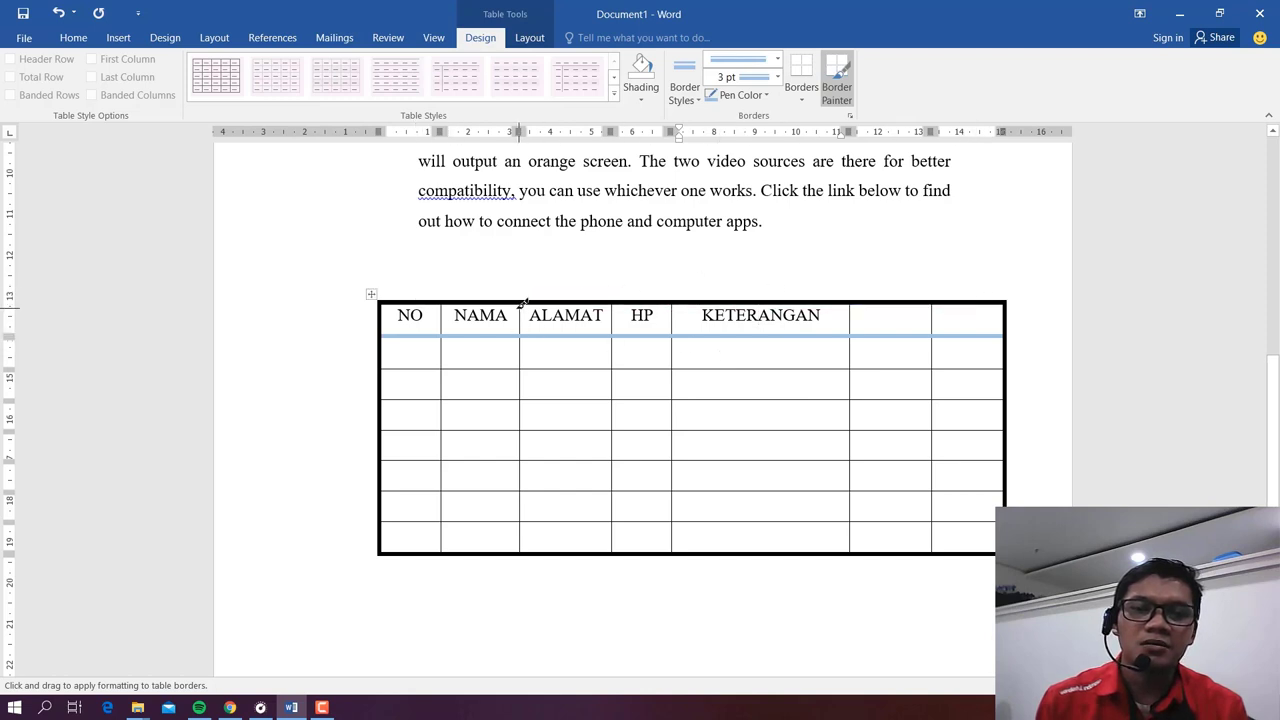
key("Escape")
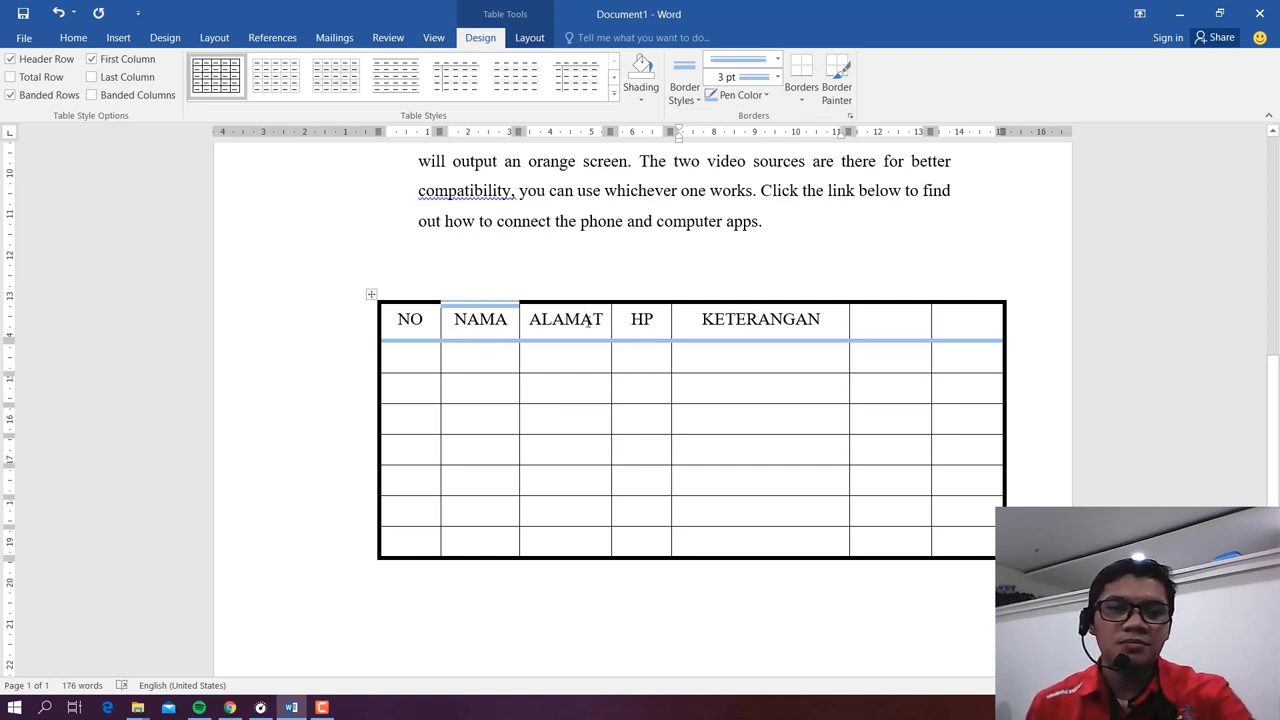
Step: Insert a new column between HP and KETERANGAN and head it JENIS KELAMIN
left_click(565, 356)
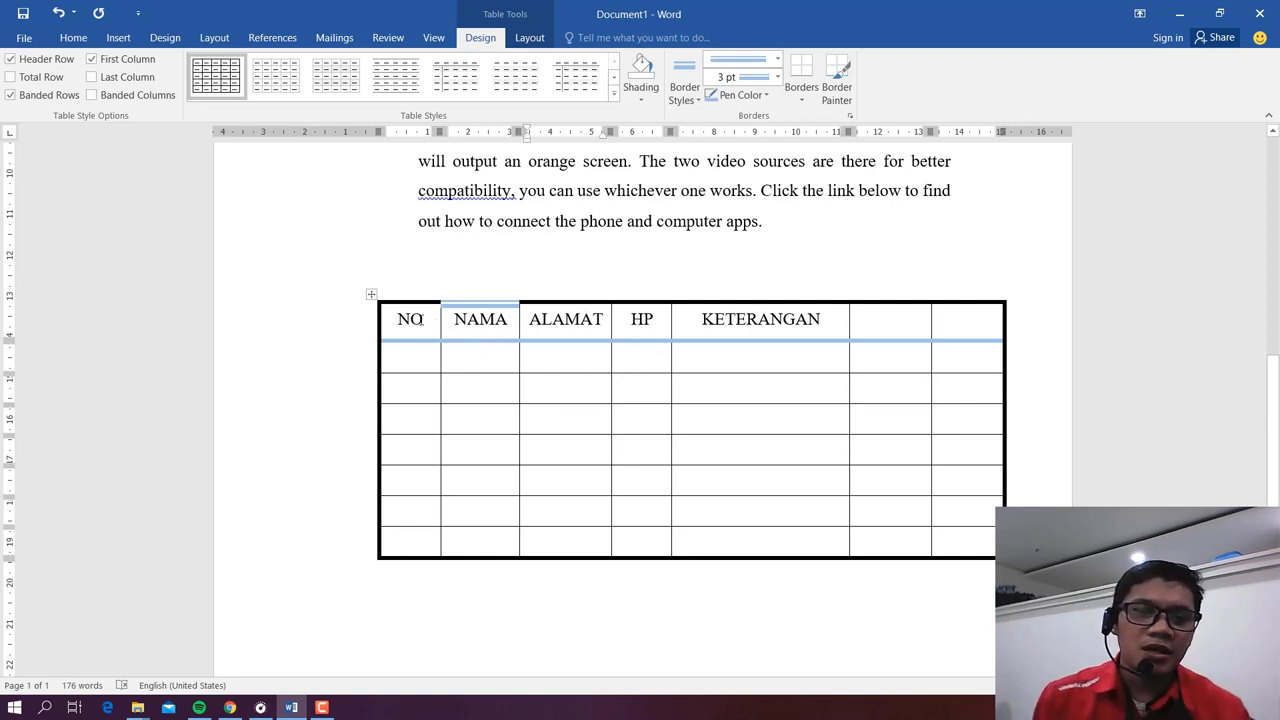
left_click(412, 322)
left_click(578, 326)
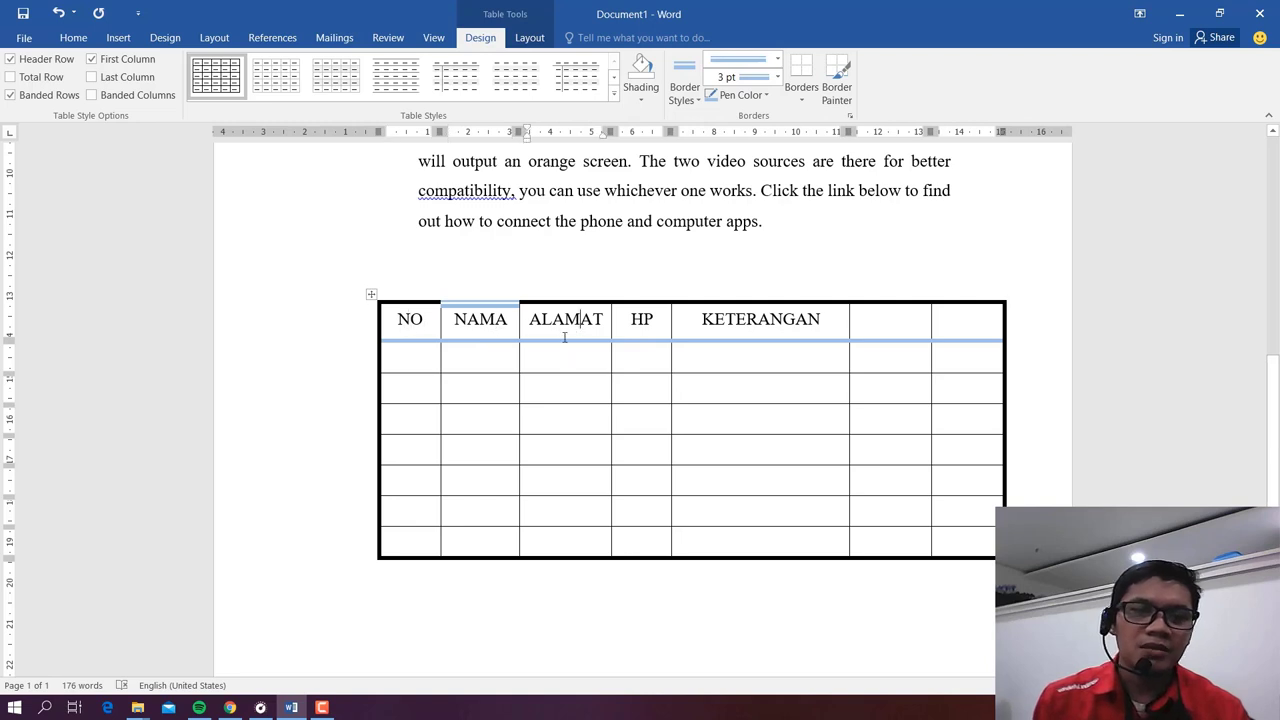
left_click_drag(535, 388, 550, 391)
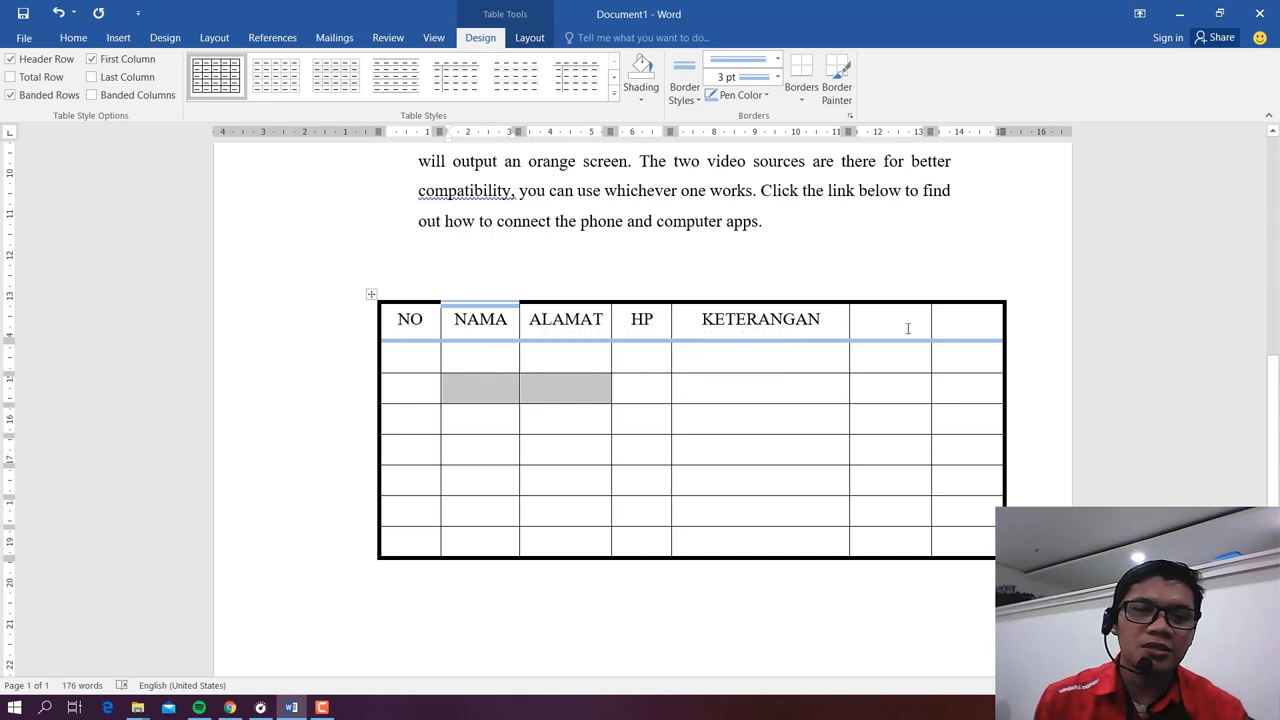
left_click(482, 354)
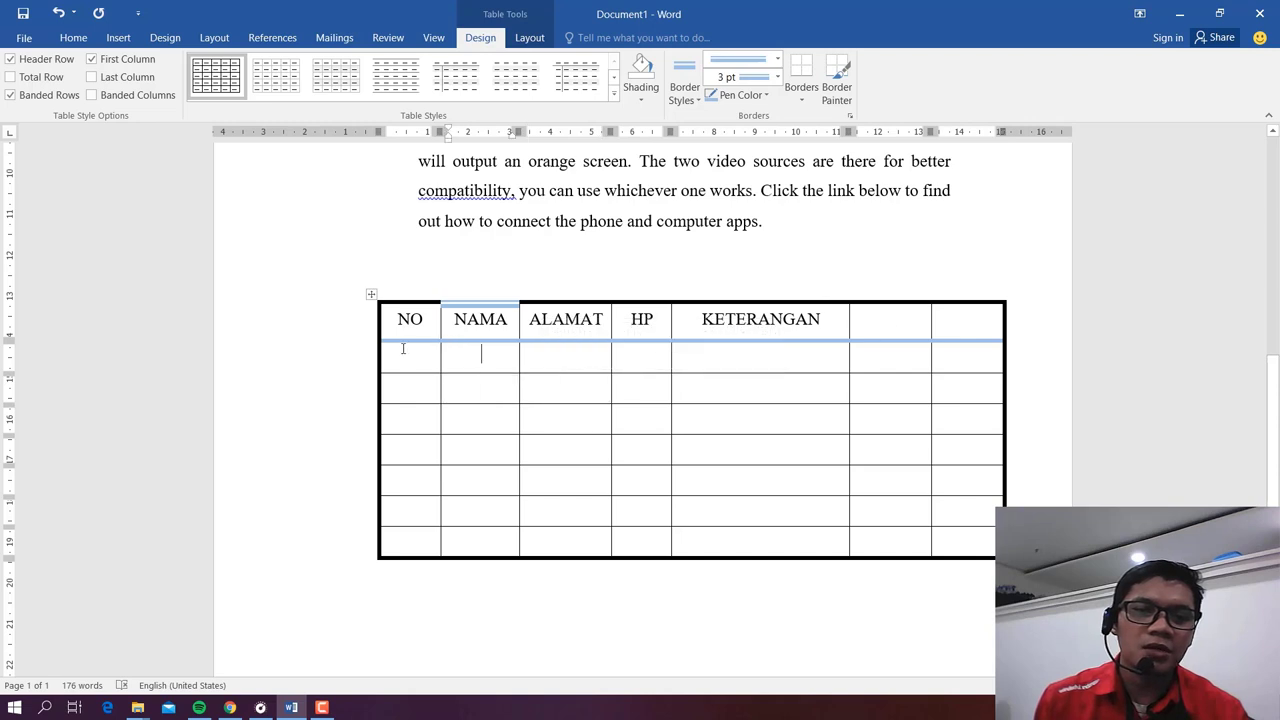
left_click(496, 355)
mouse_move(674, 298)
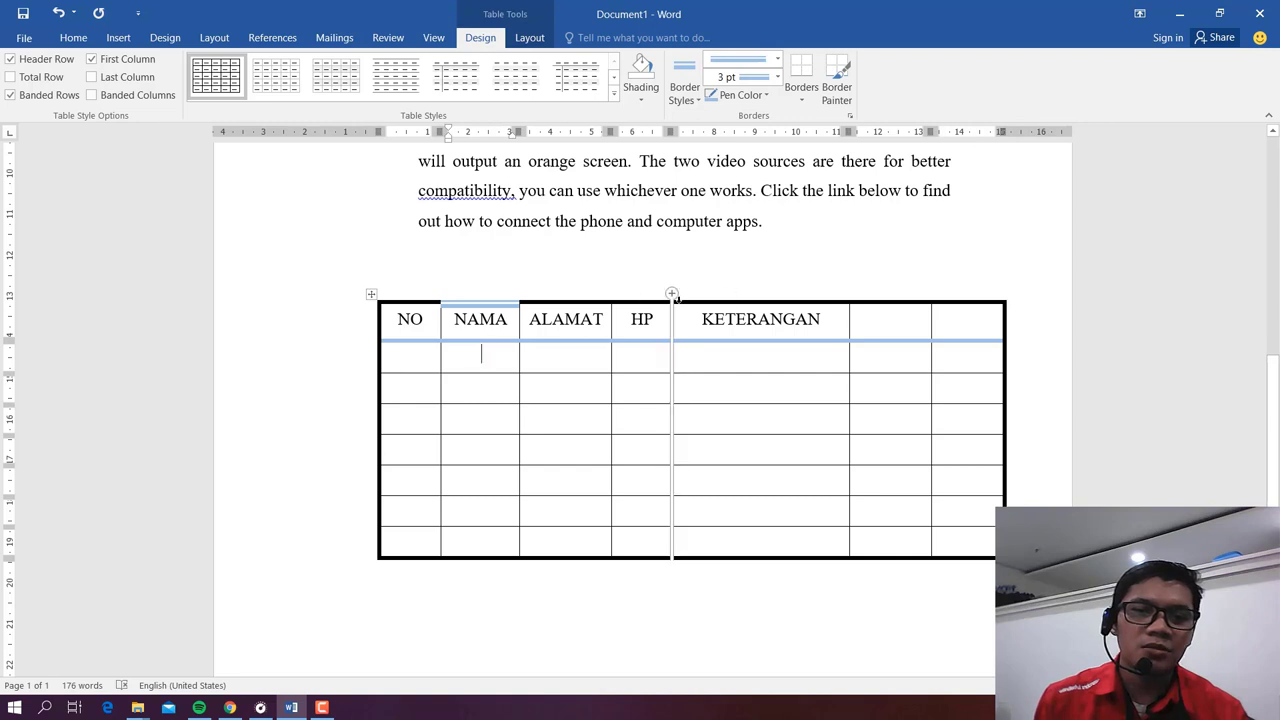
left_click(673, 294)
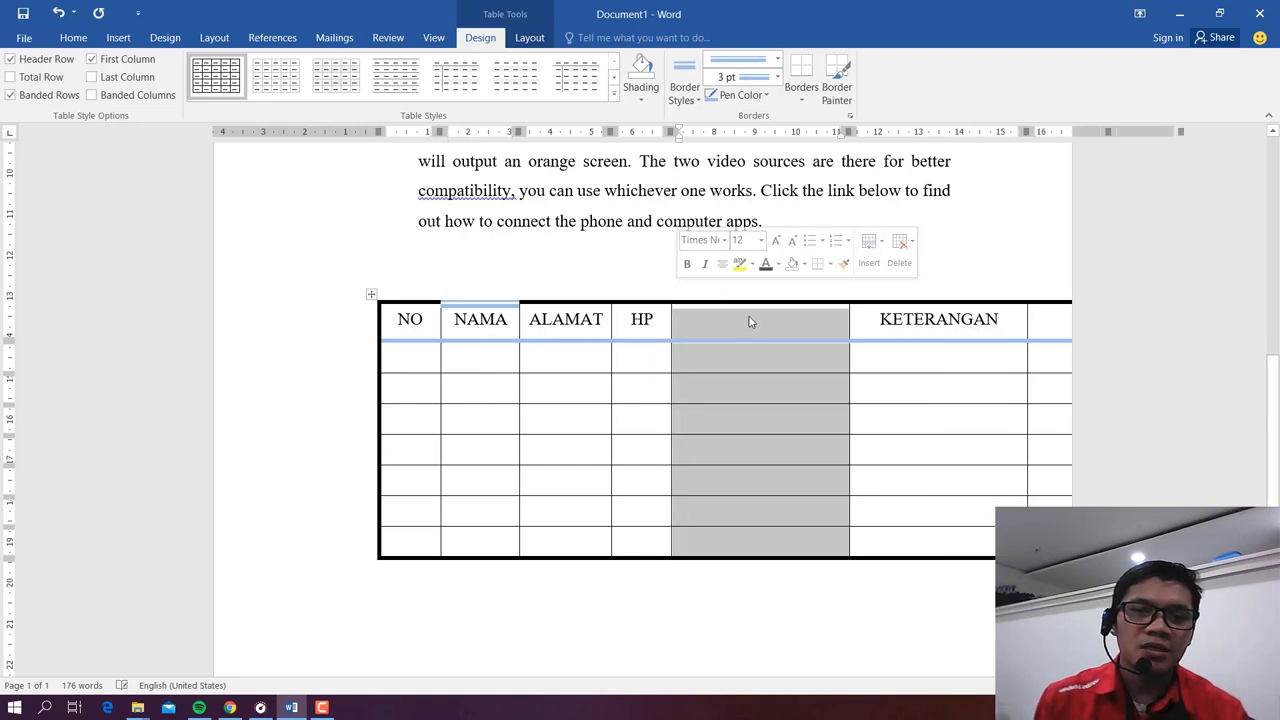
left_click(760, 320)
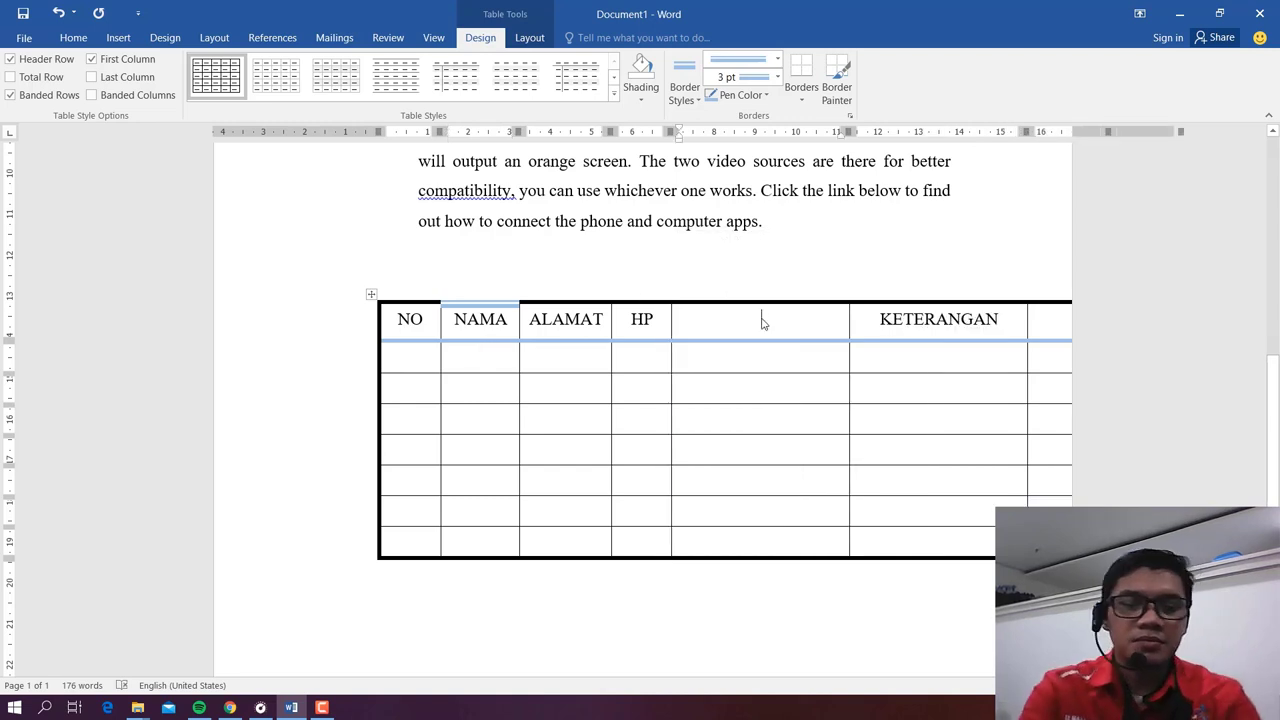
type("J")
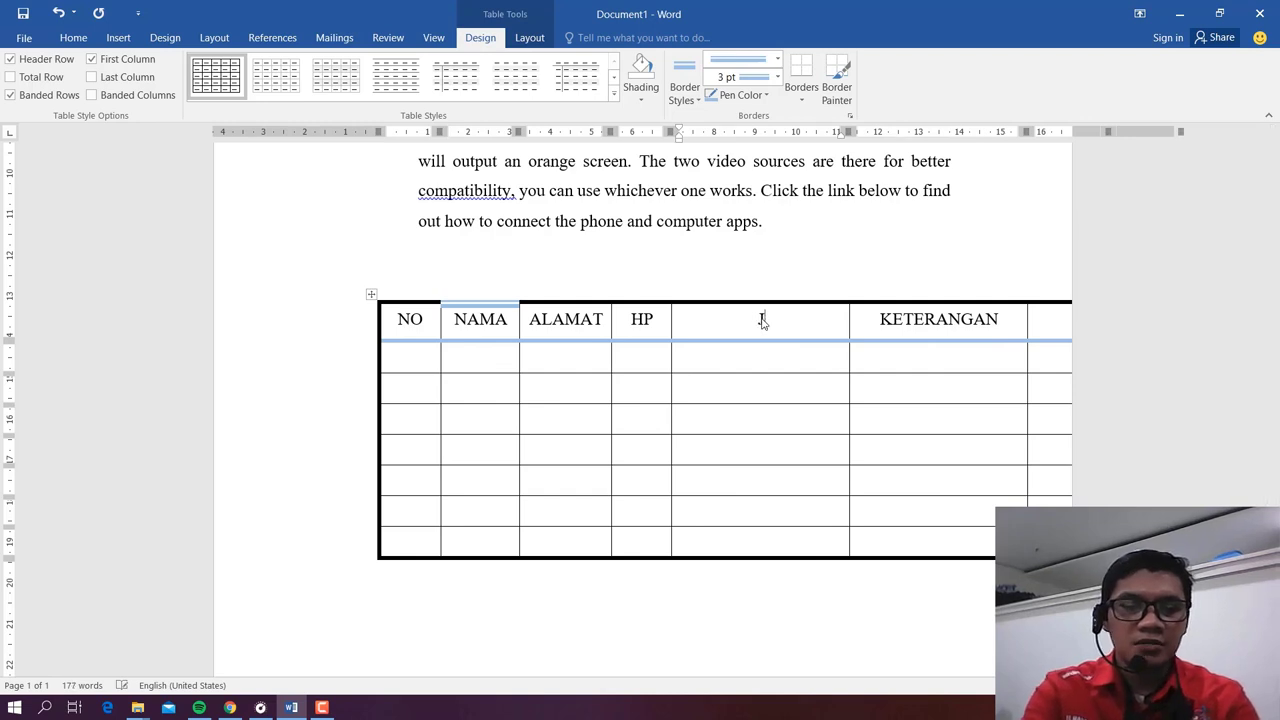
type("ENIS KE")
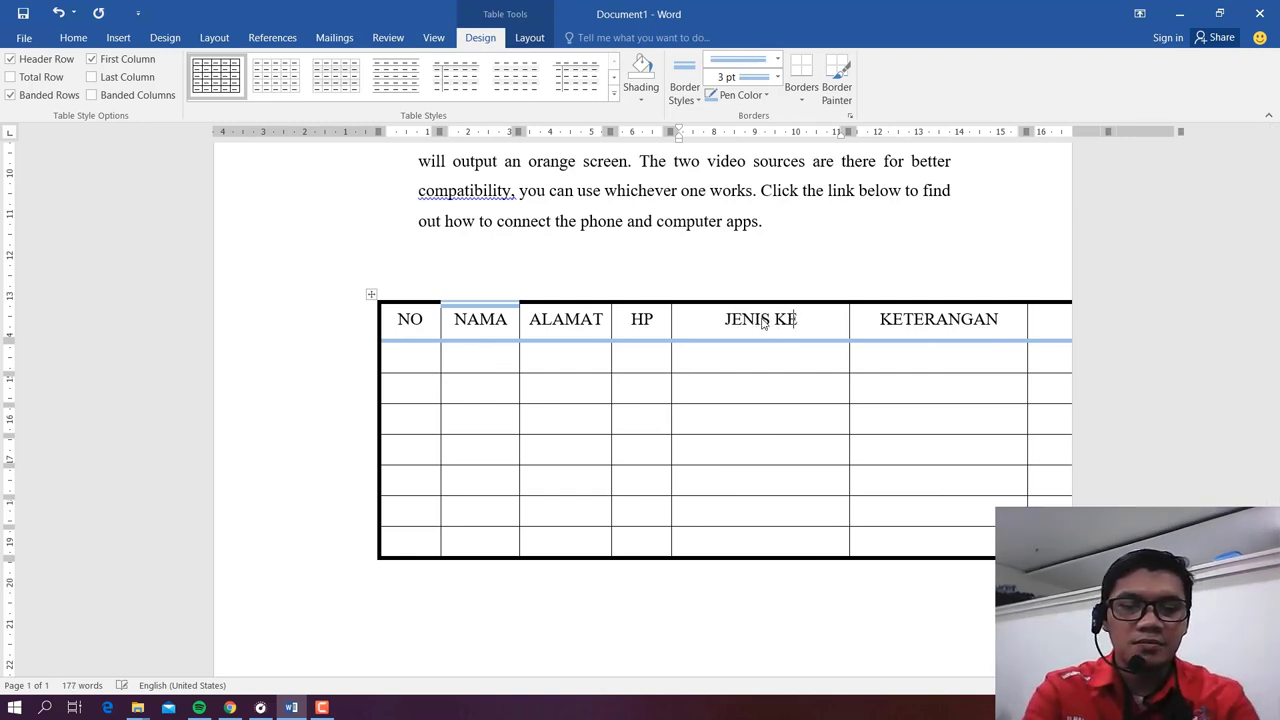
type("LAMIN")
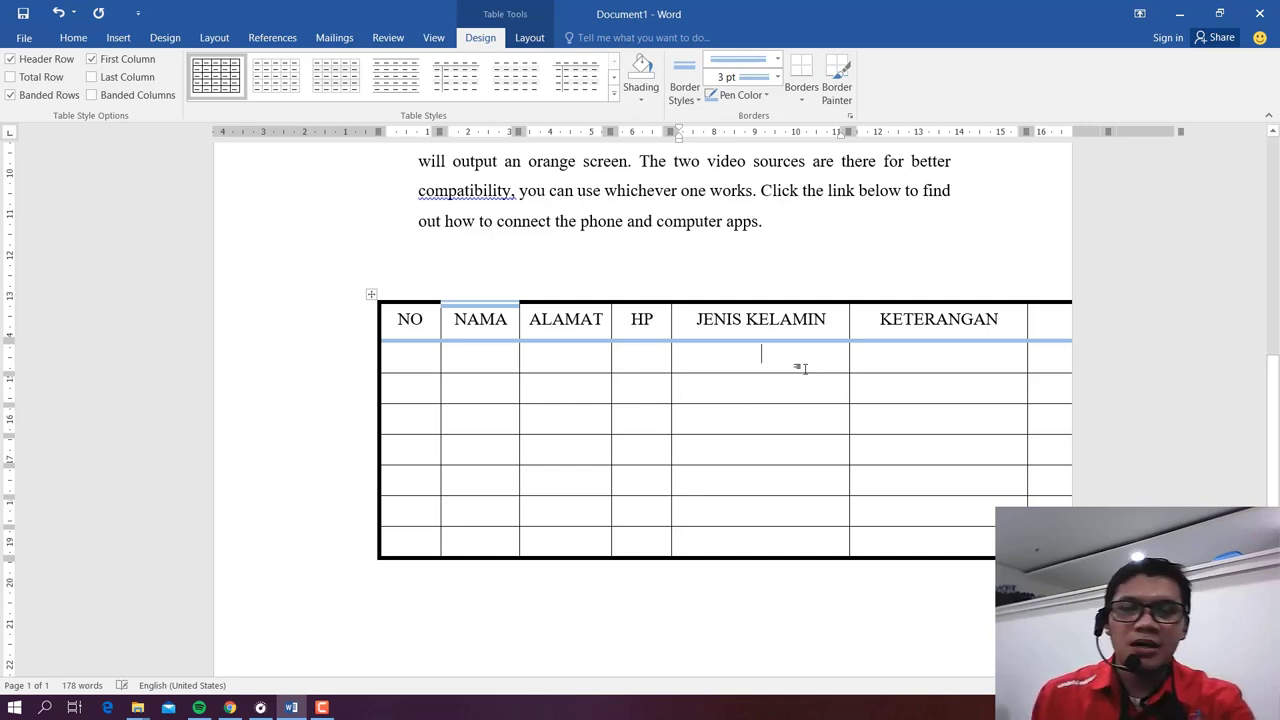
left_click(793, 360)
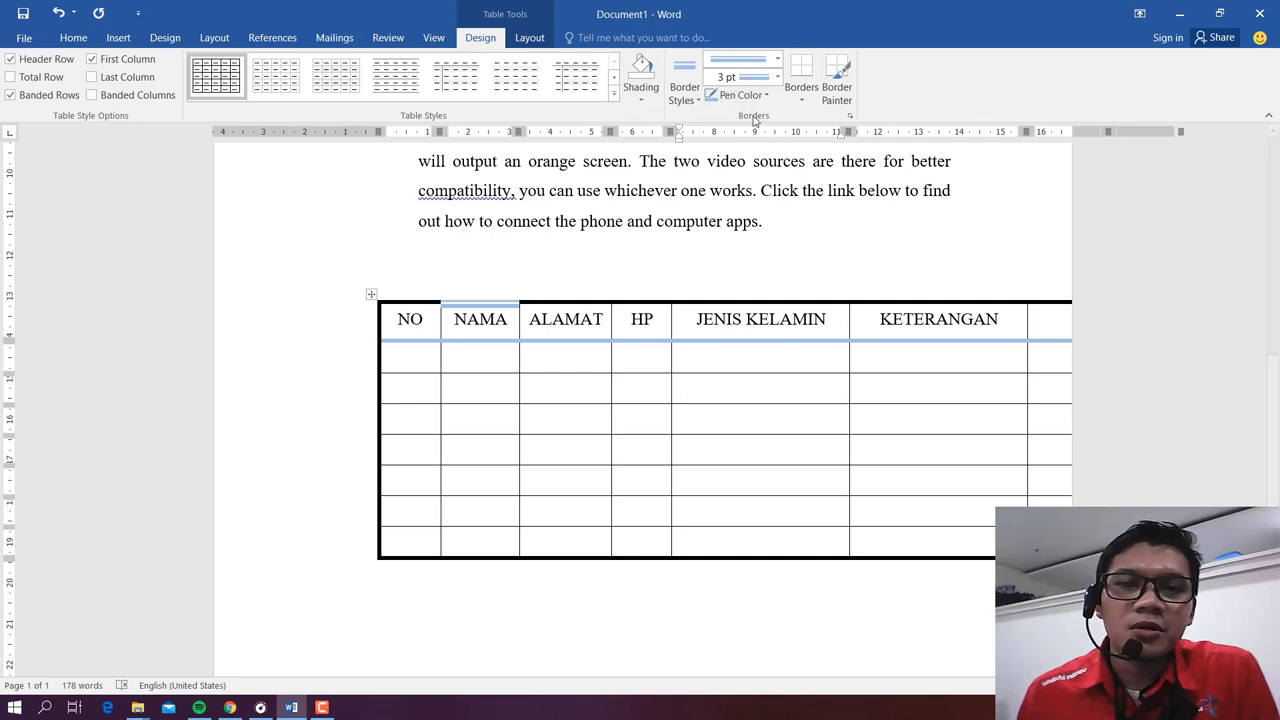
left_click(837, 80)
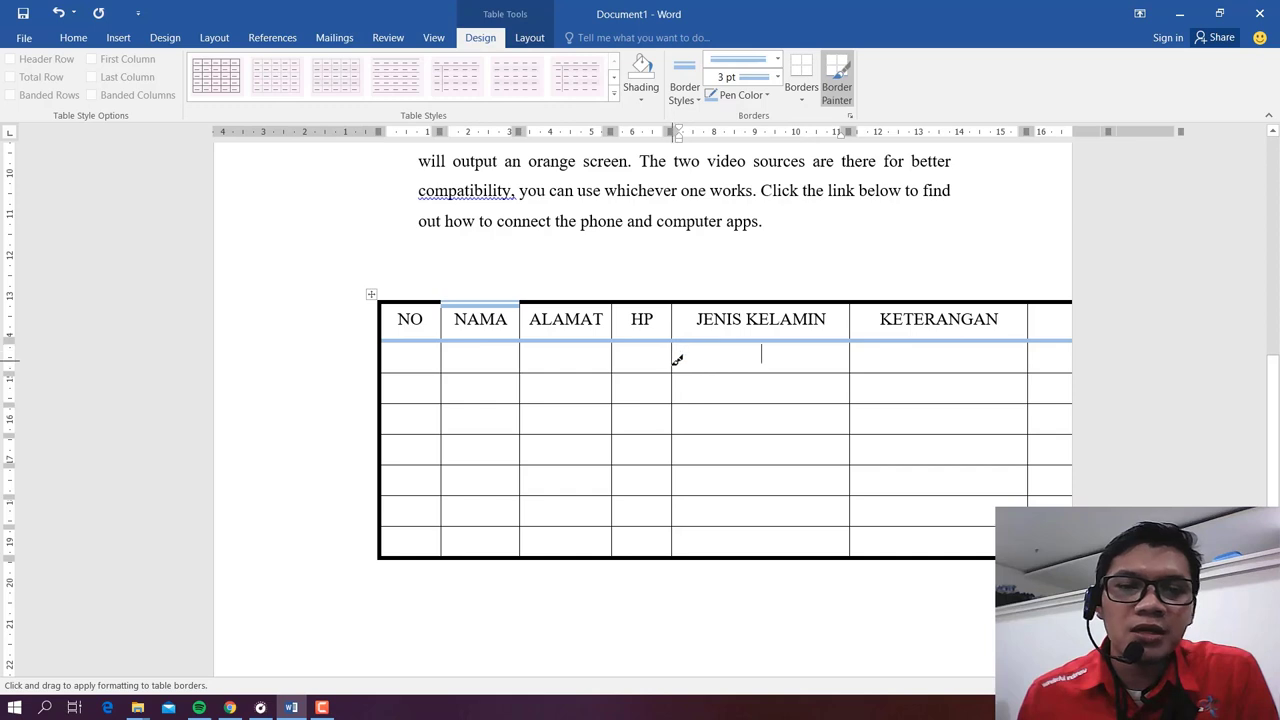
left_click(777, 60)
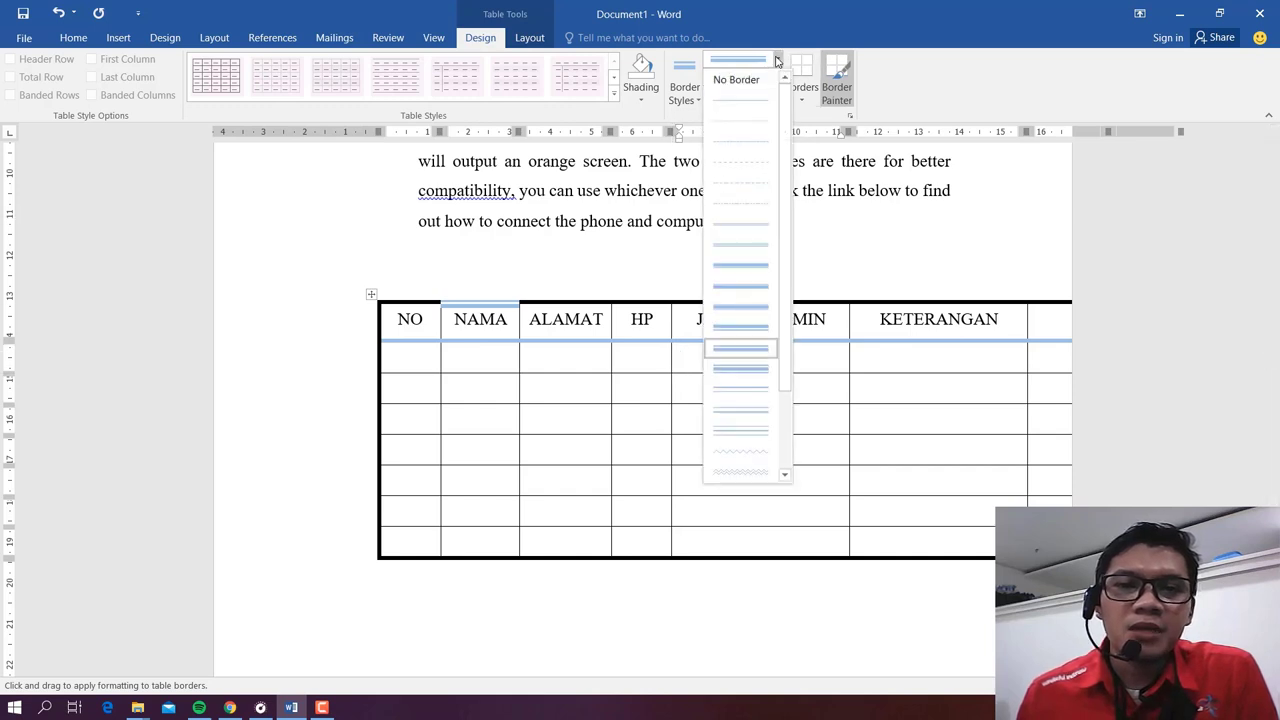
left_click(746, 101)
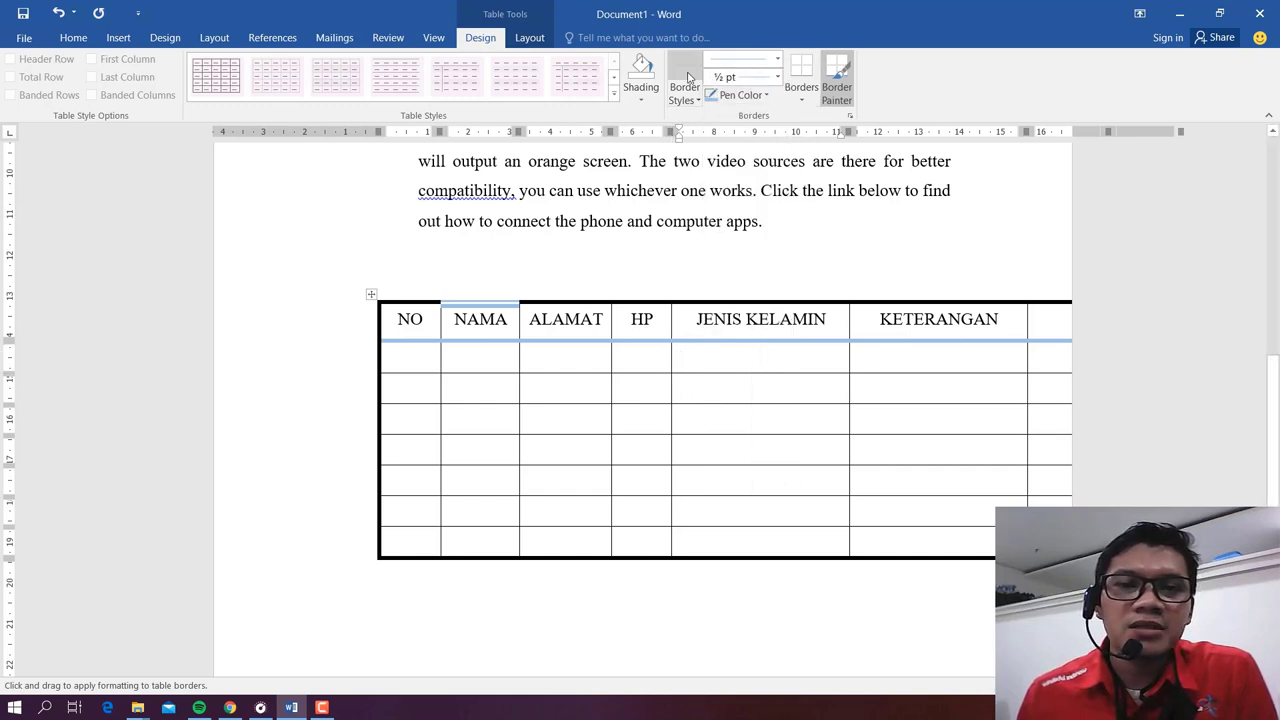
left_click(688, 104)
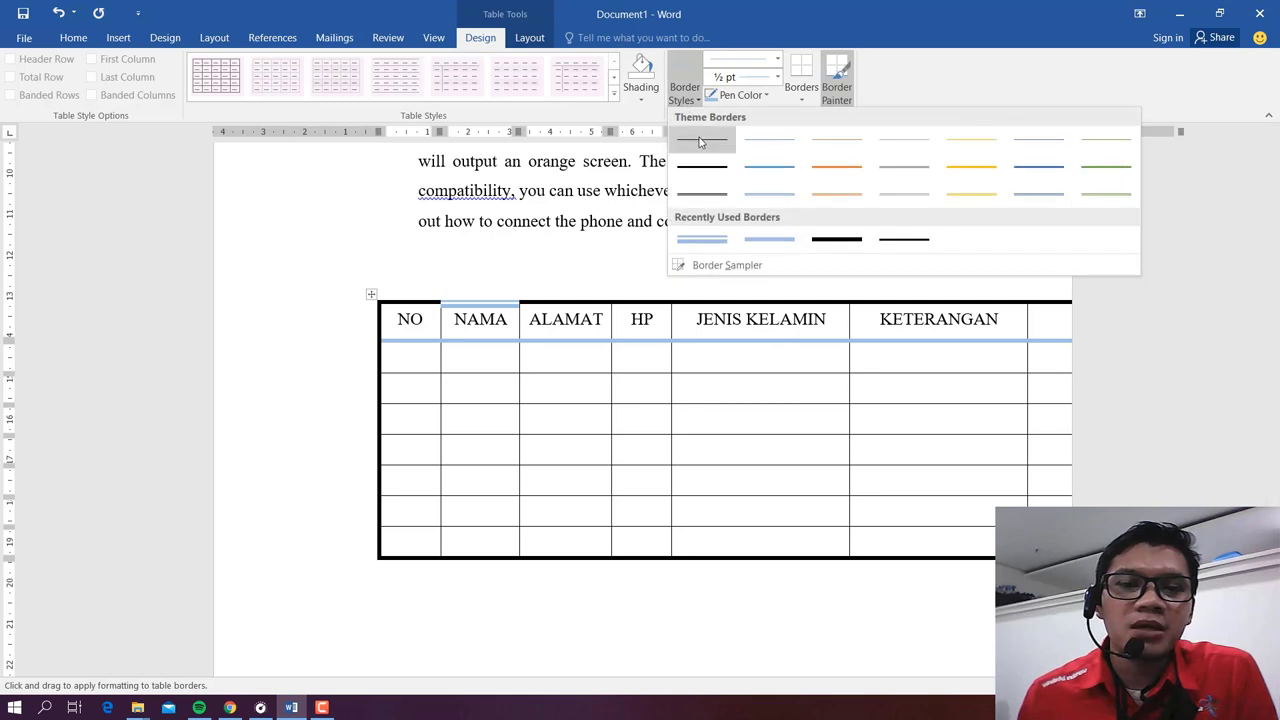
left_click(701, 139)
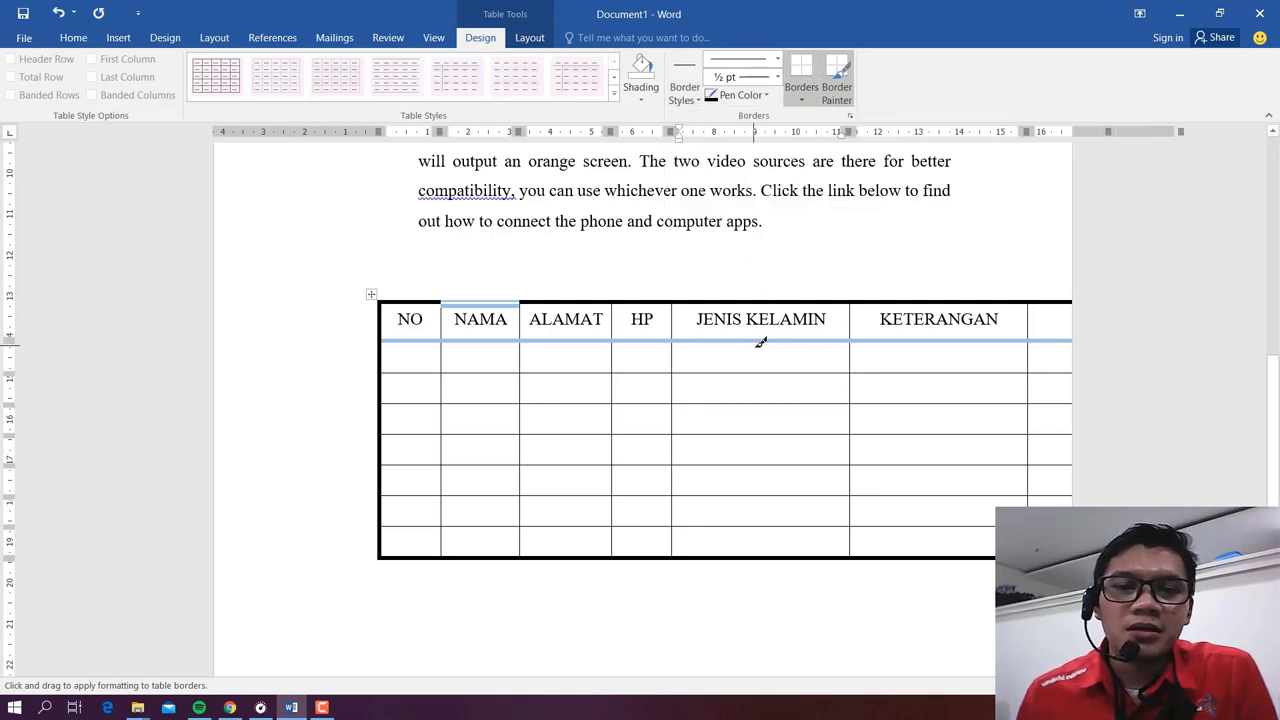
left_click_drag(762, 338, 765, 555)
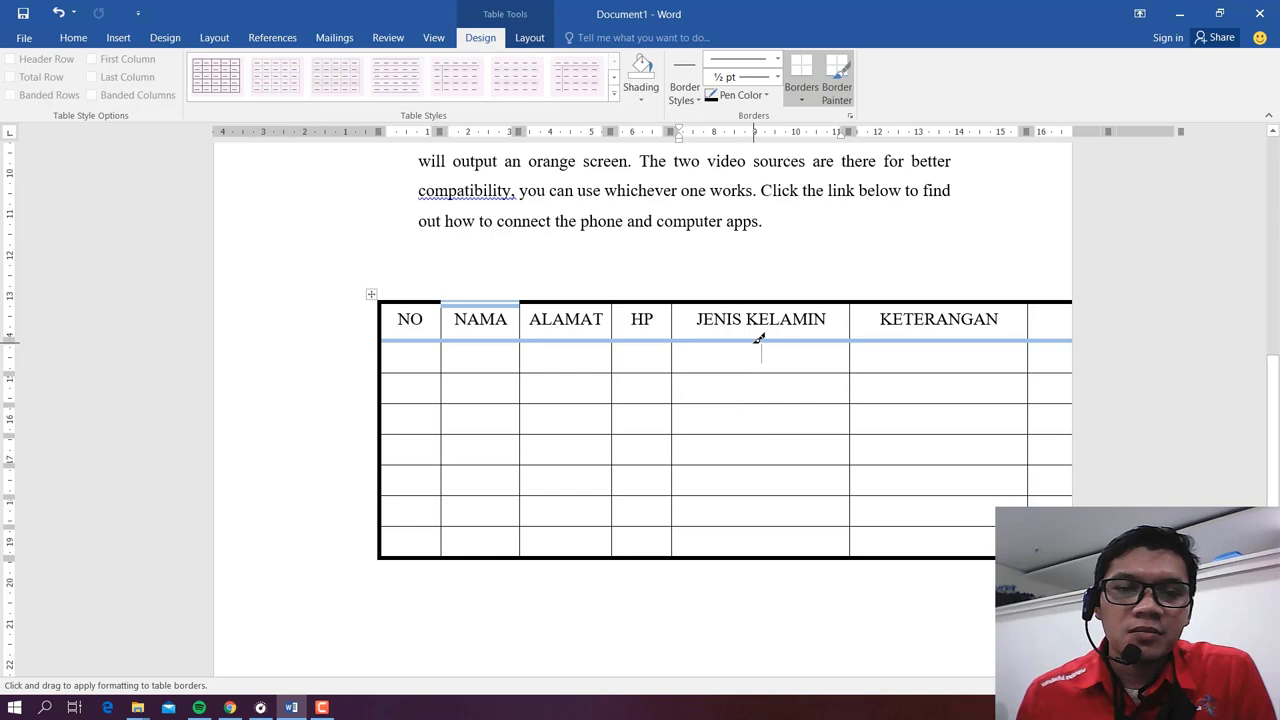
left_click_drag(759, 339, 787, 341)
mouse_move(768, 297)
left_mouse_down()
mouse_move(763, 554)
mouse_move(760, 540)
left_mouse_up()
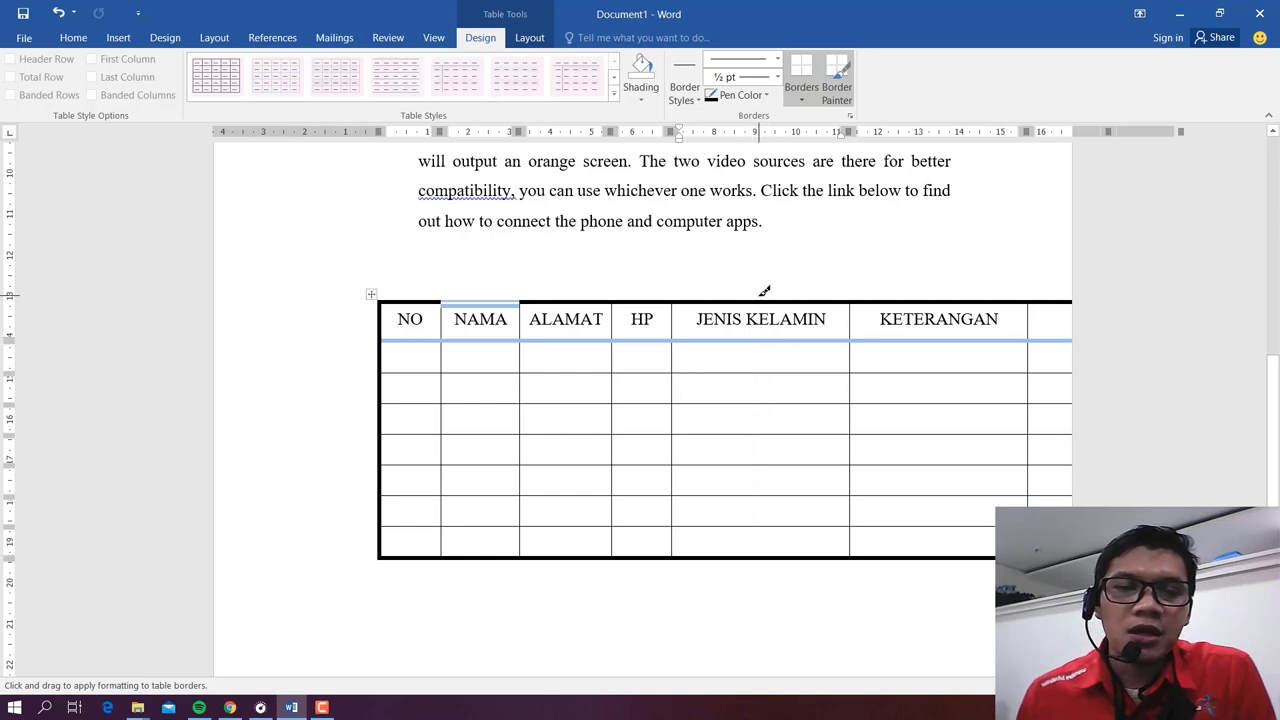
left_click_drag(768, 297, 763, 554)
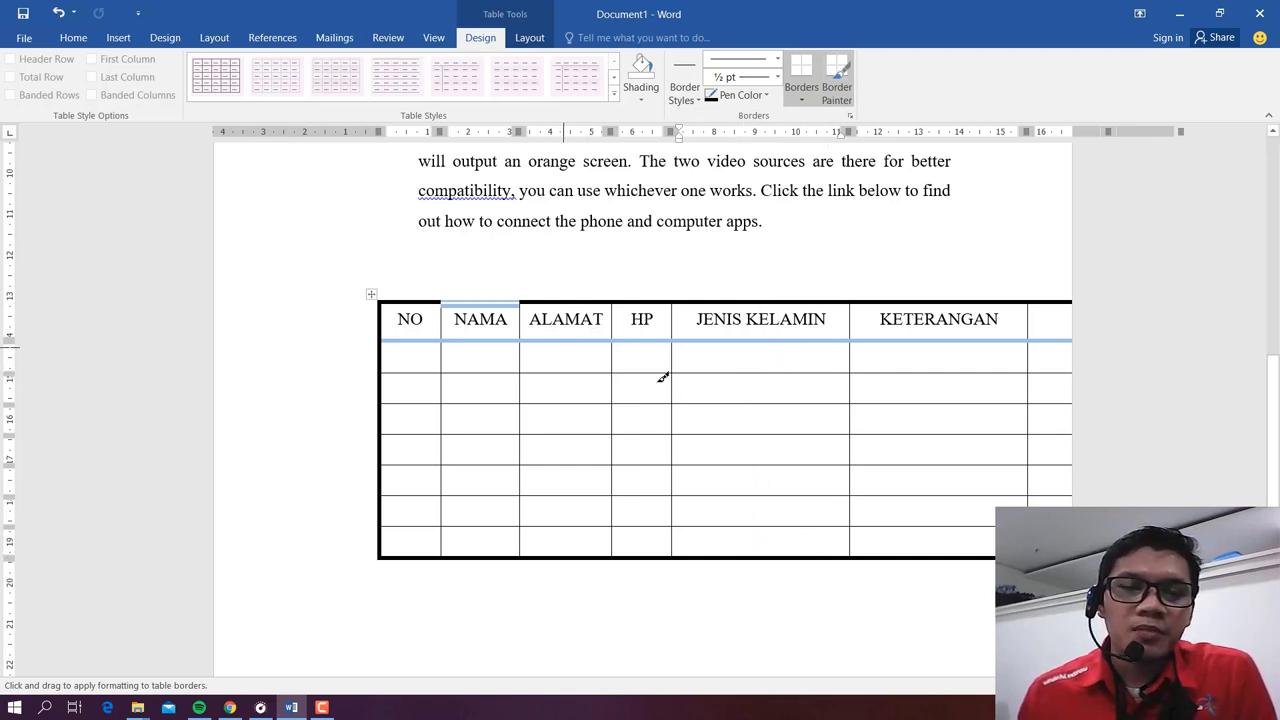
key("Escape")
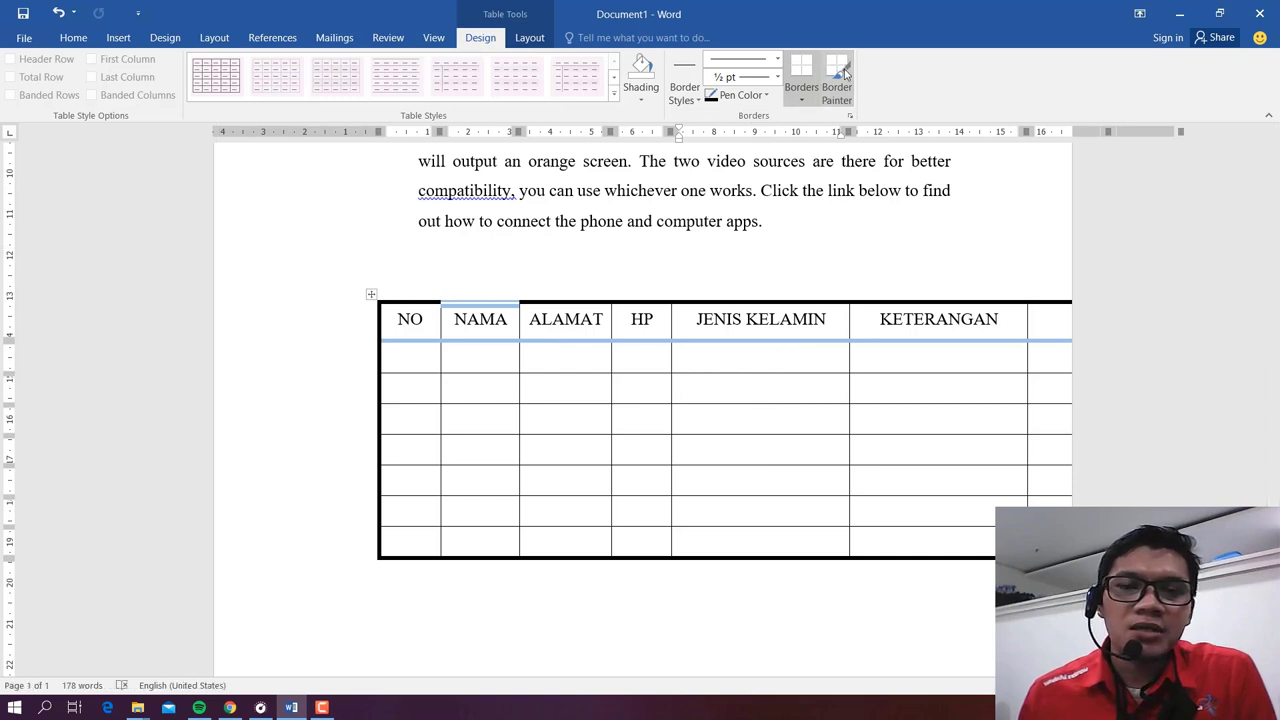
Step: Add a column after JENIS KELAMIN and enter Laki-laki and Perempuan in the first data row
left_click(849, 295)
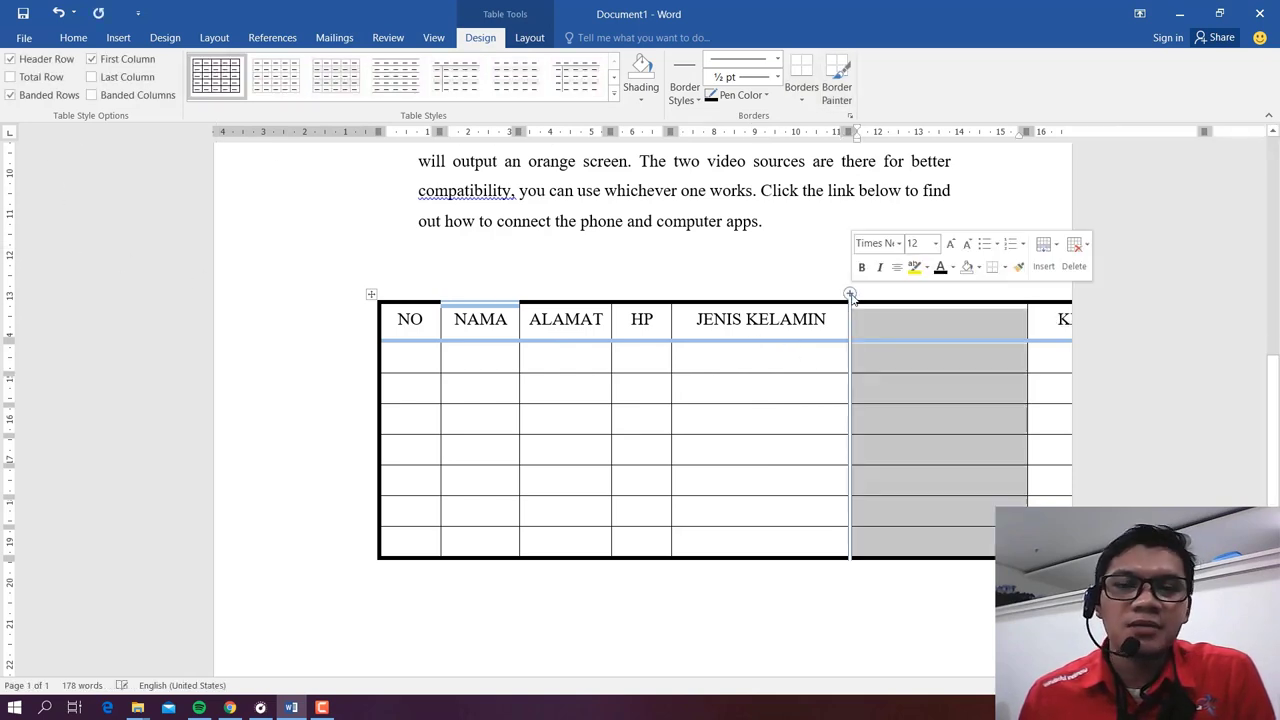
left_click(941, 369)
left_click(771, 353)
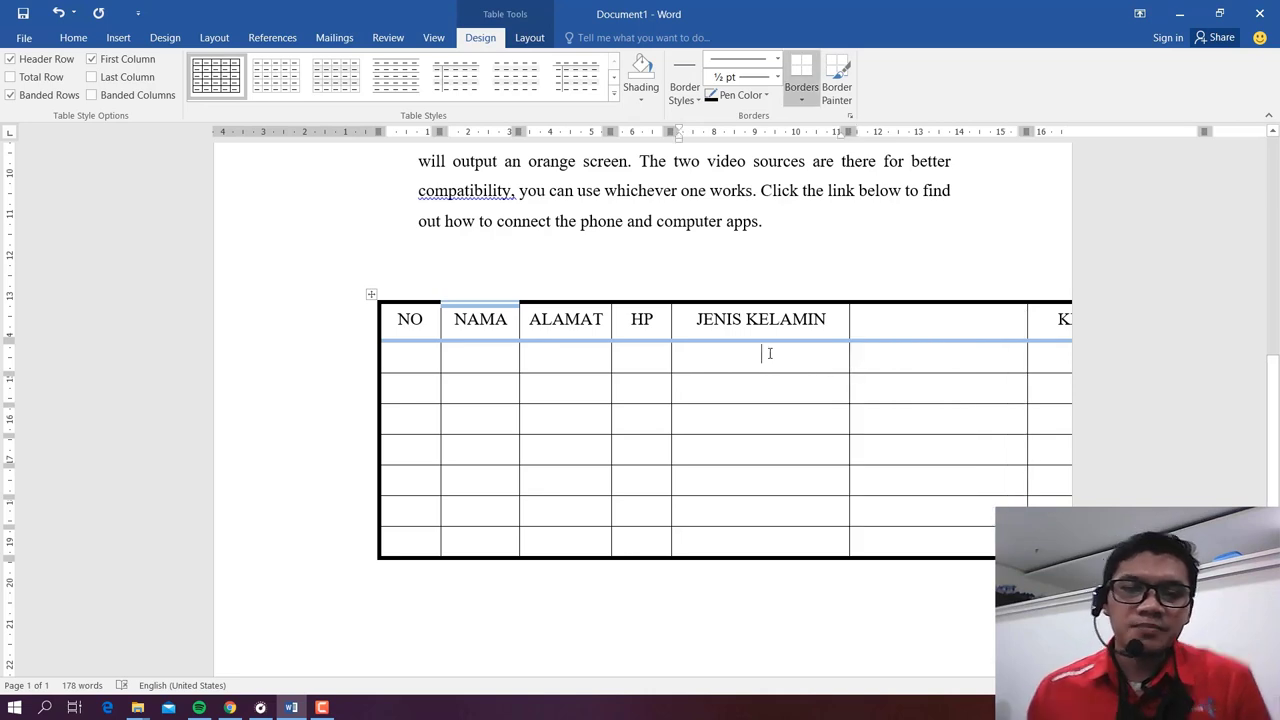
type("lAKI")
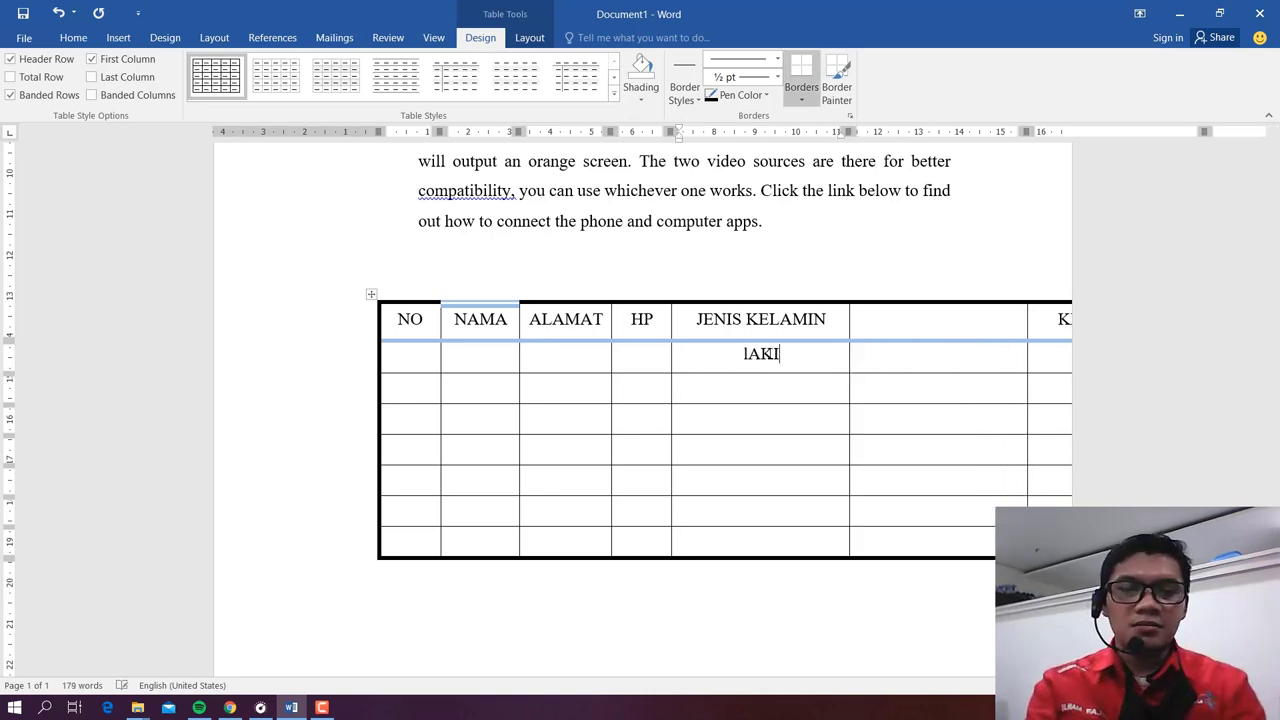
key("BackSpace")
key("BackSpace")
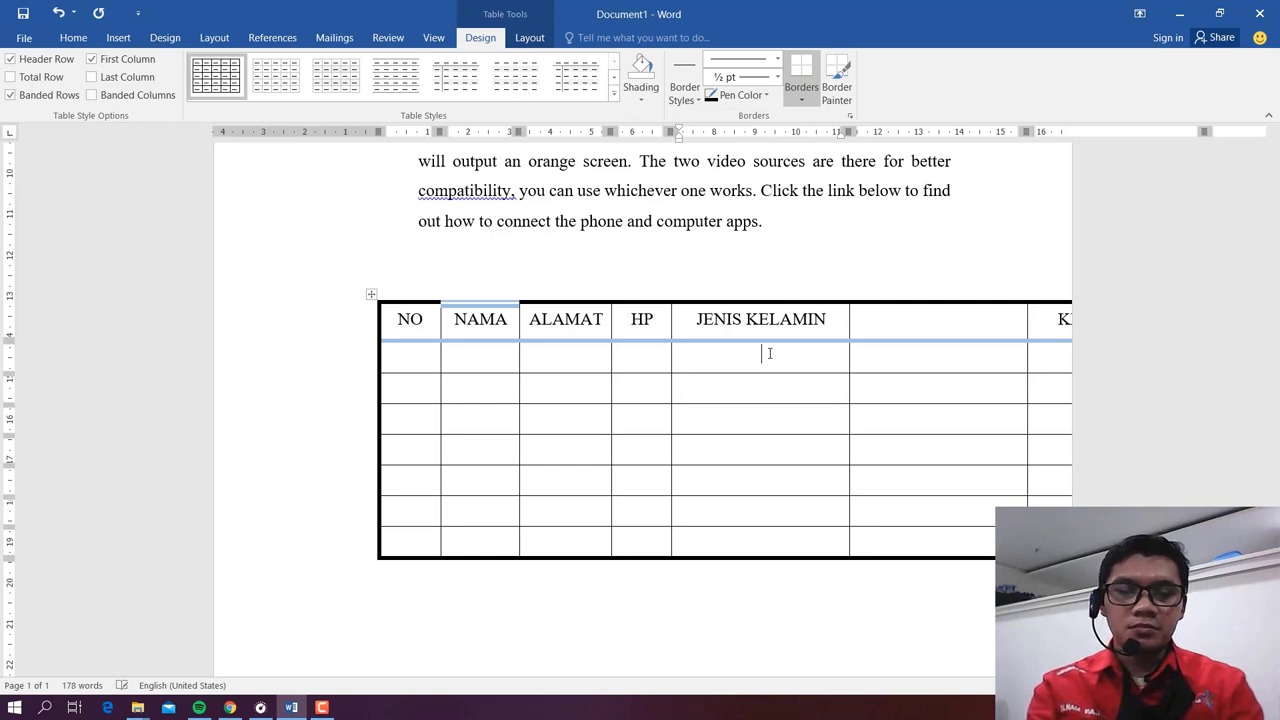
type("Laki-lak")
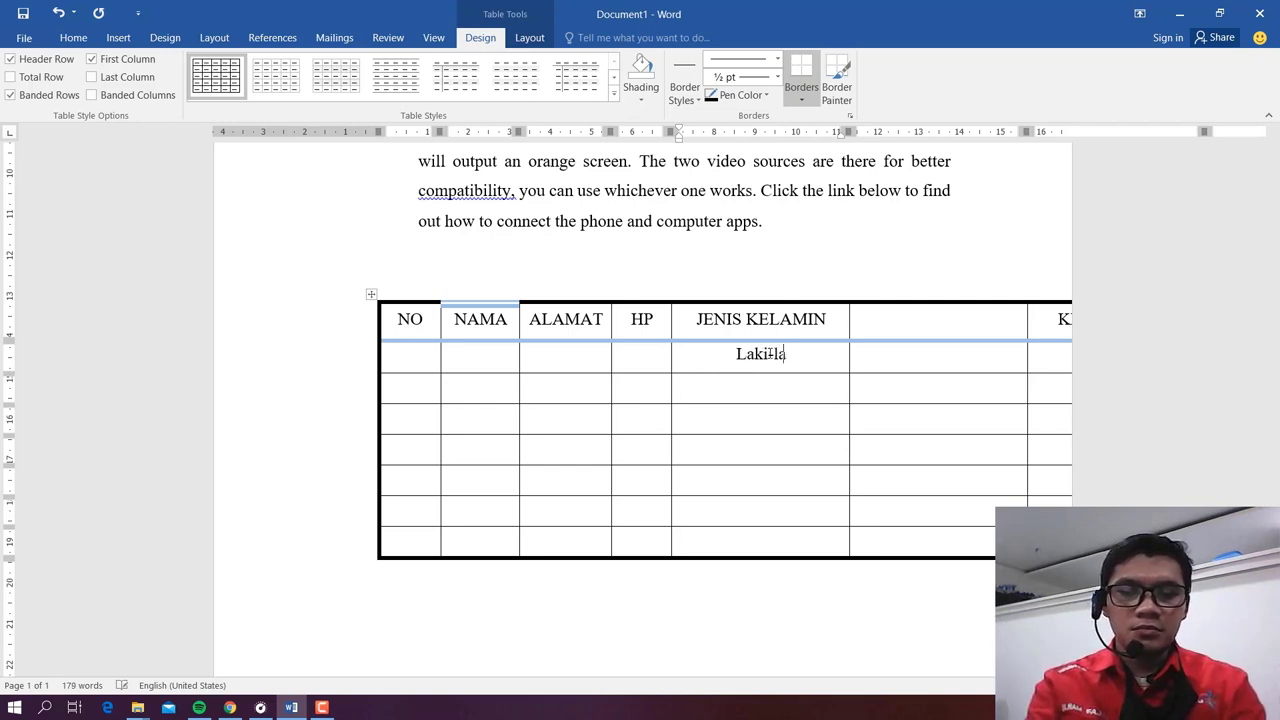
type("i")
left_click(930, 363)
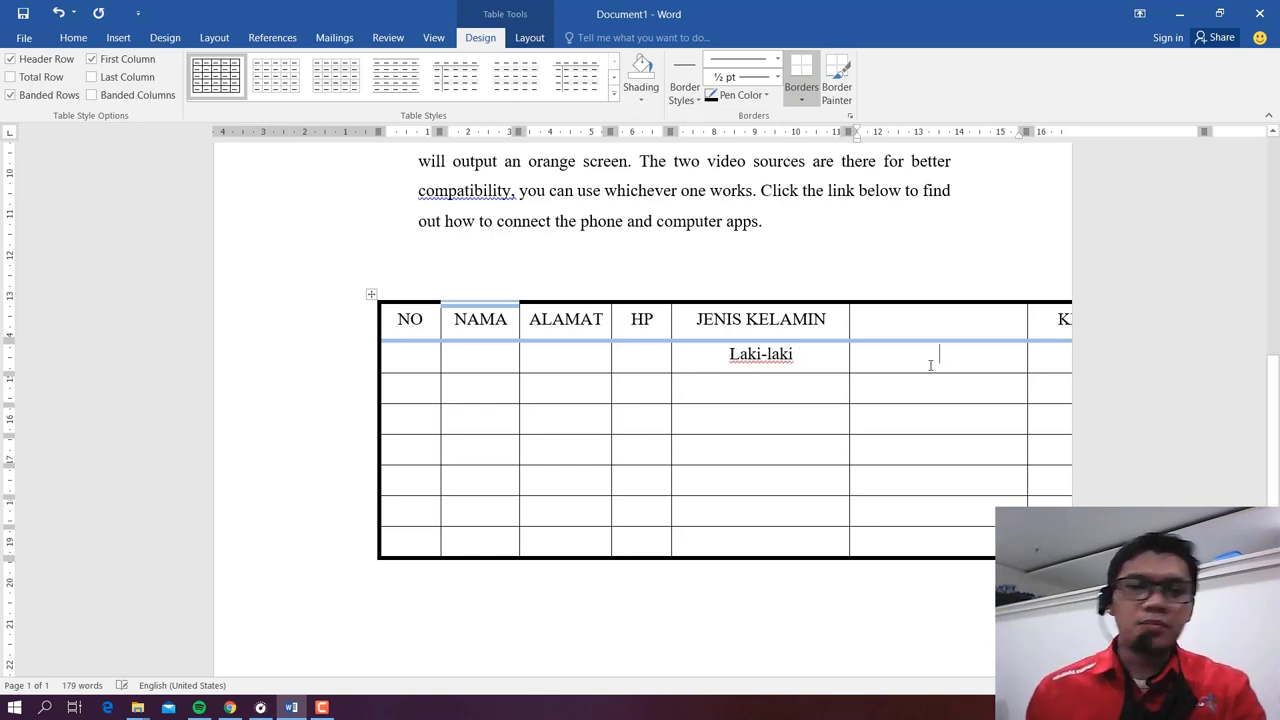
type("Perem")
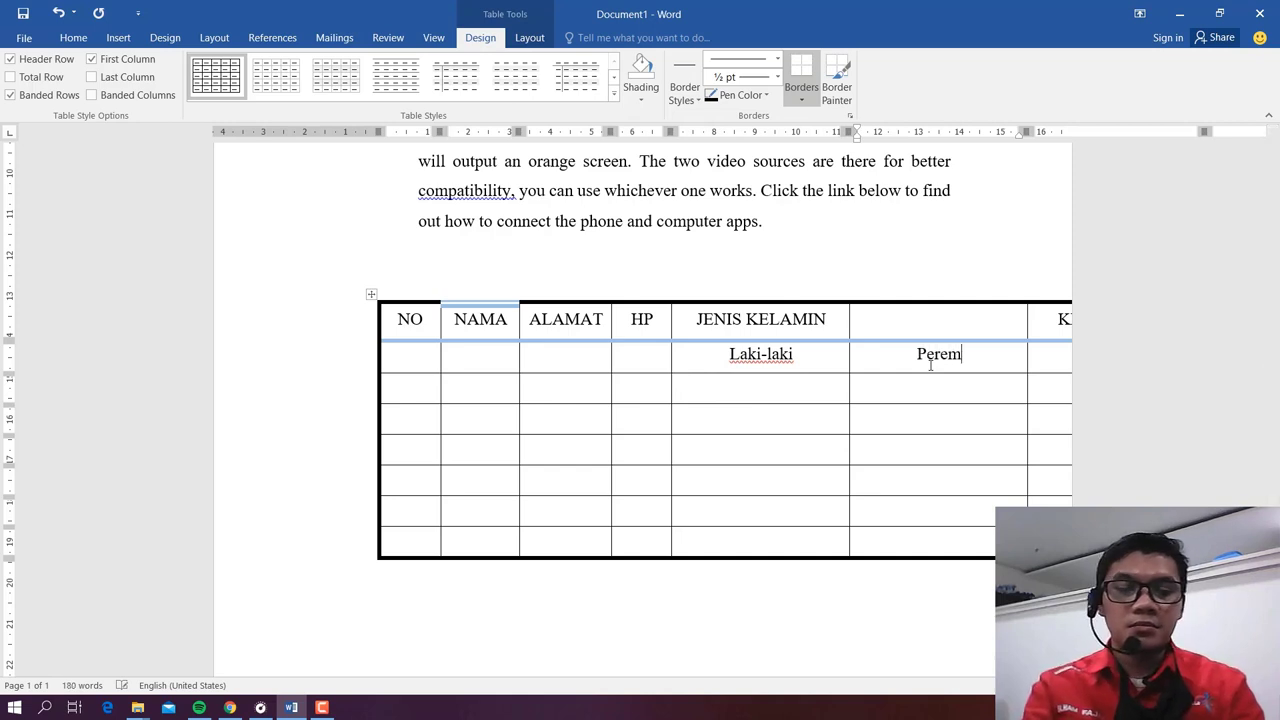
type("puan")
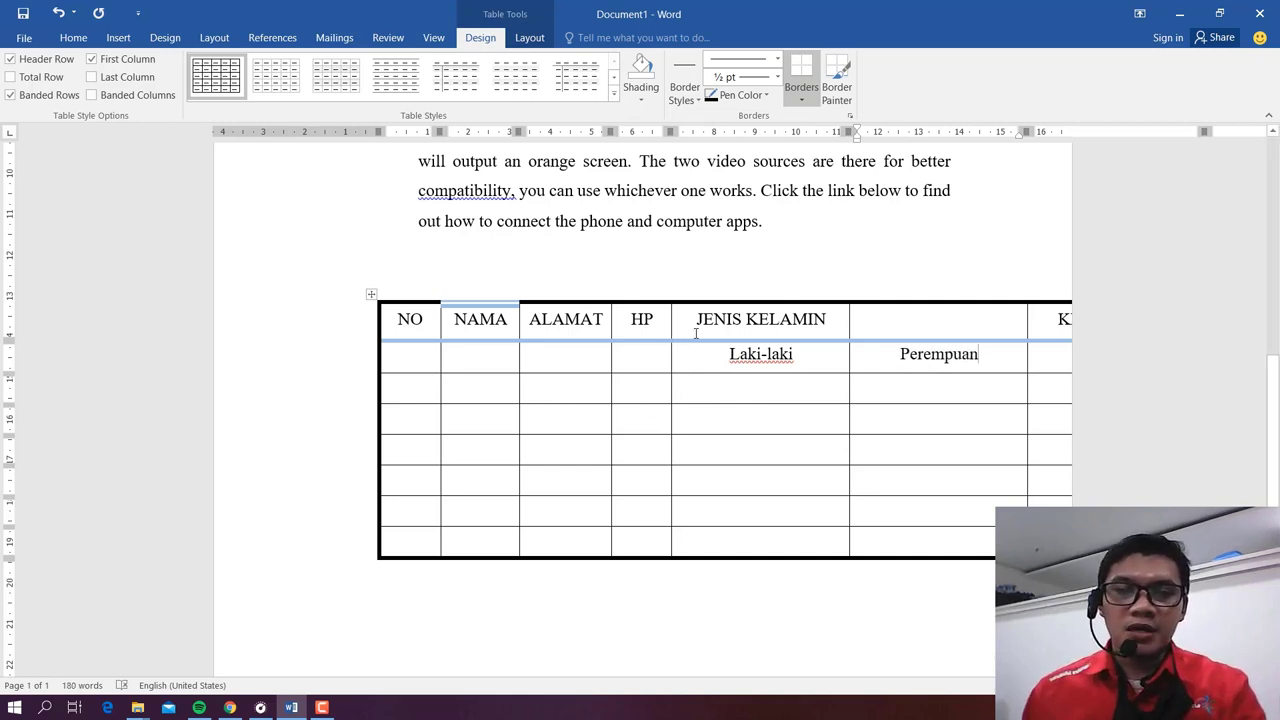
left_click_drag(893, 332, 823, 320)
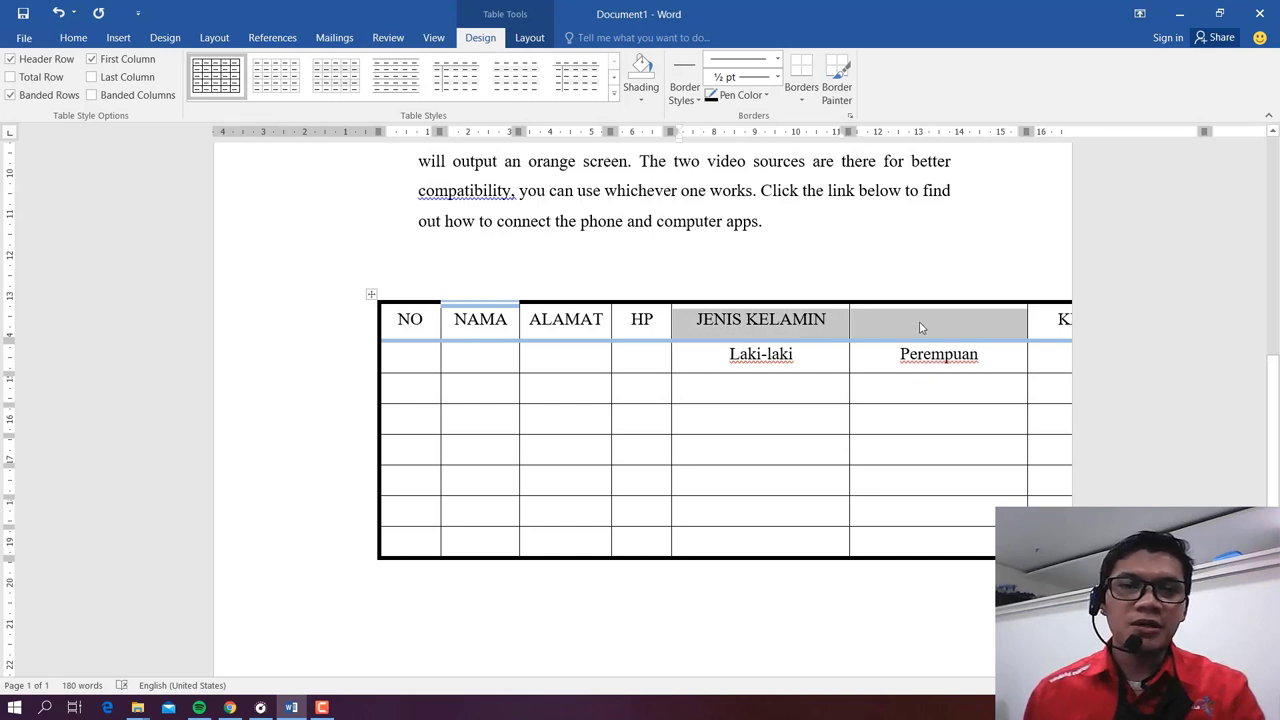
Step: Merge the JENIS KELAMIN header with the empty header cell beside it
left_click(530, 39)
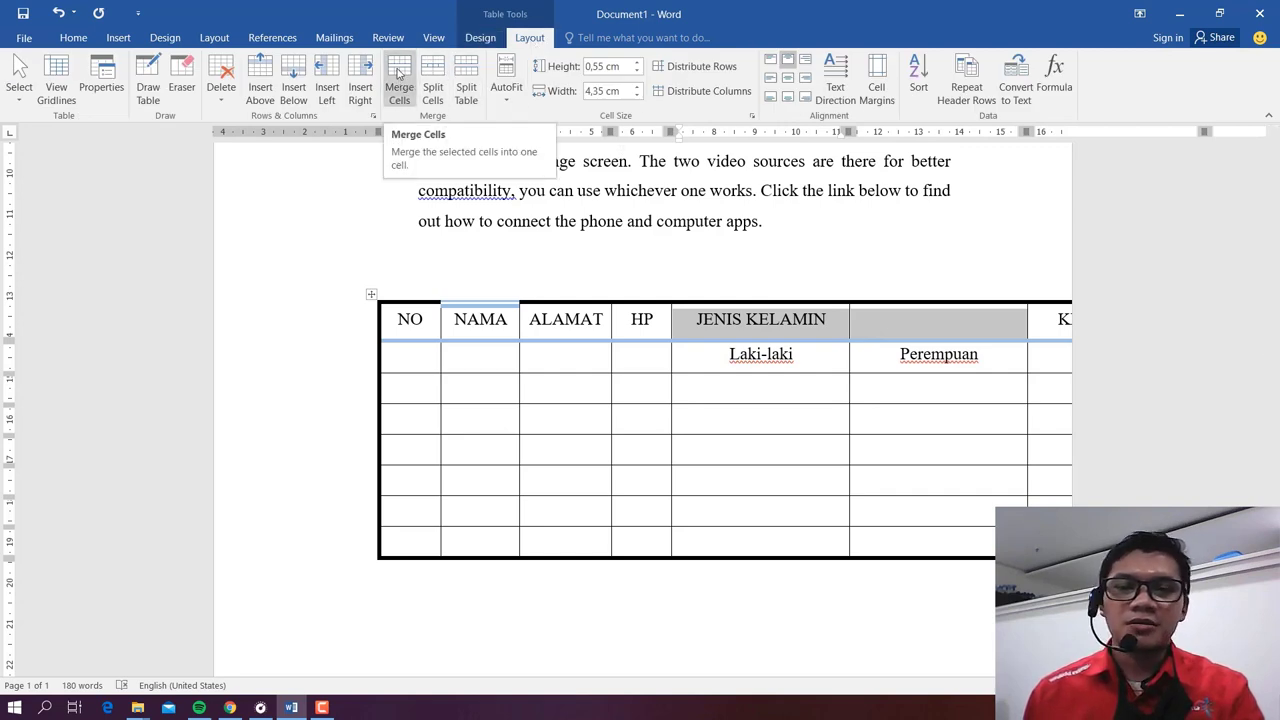
left_click(398, 73)
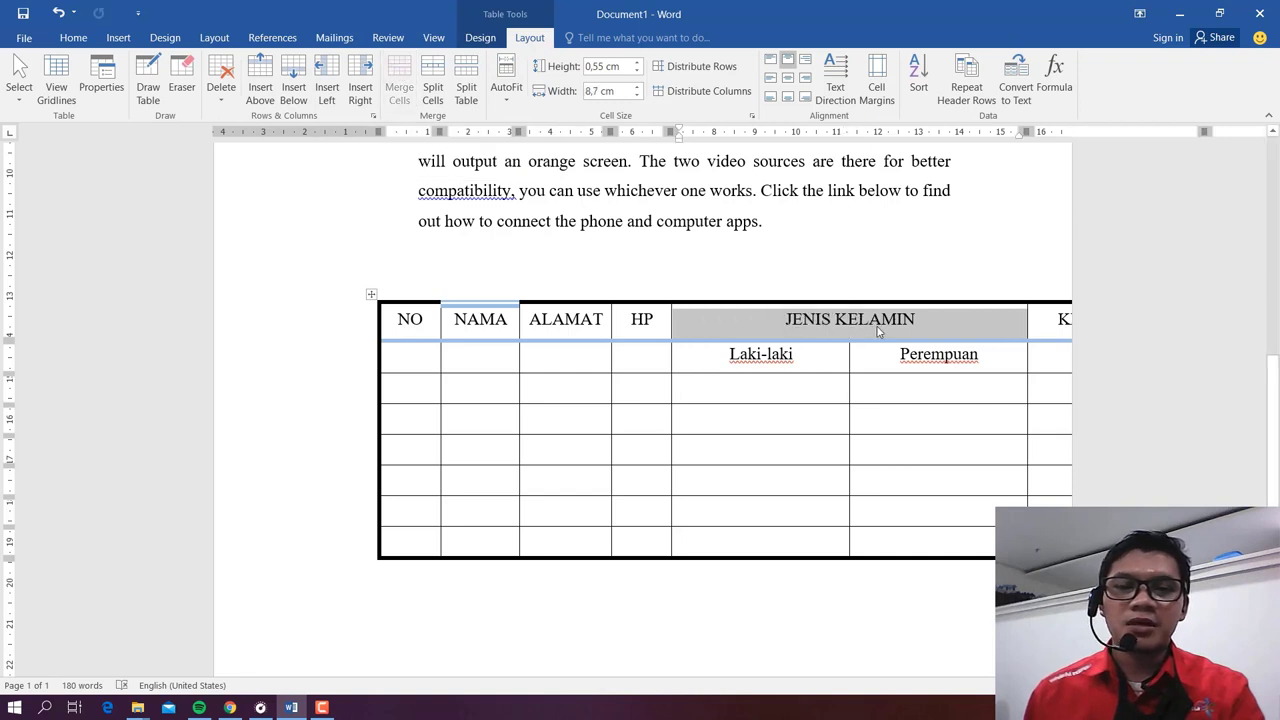
left_click(837, 361)
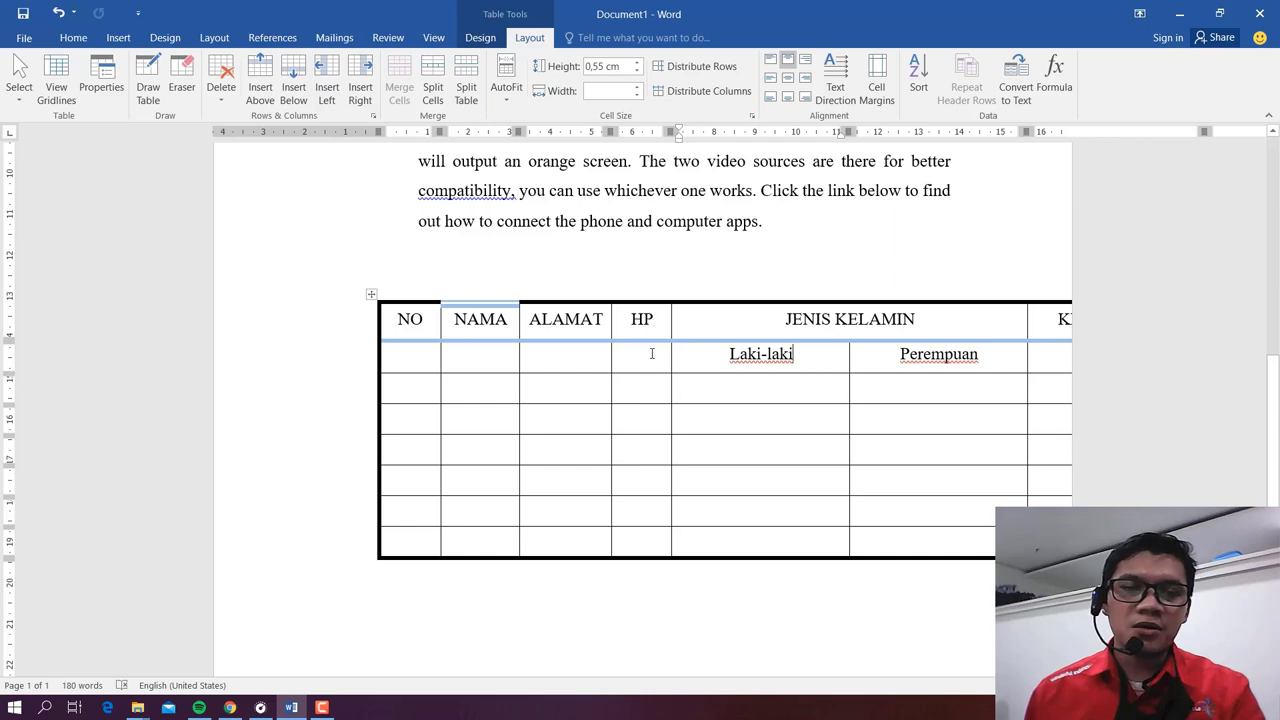
Step: Merge the HP, ALAMAT, NAMA and NO headers each with the cell below them
left_click_drag(657, 333, 657, 354)
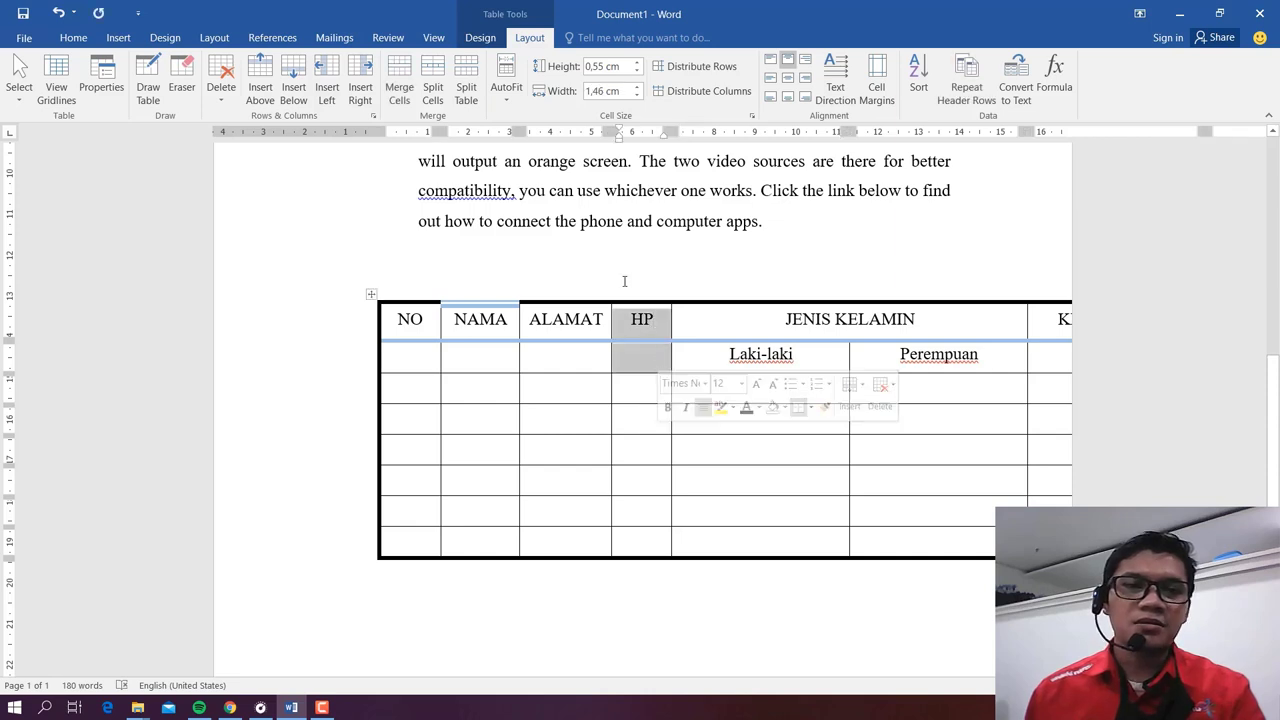
left_click(400, 80)
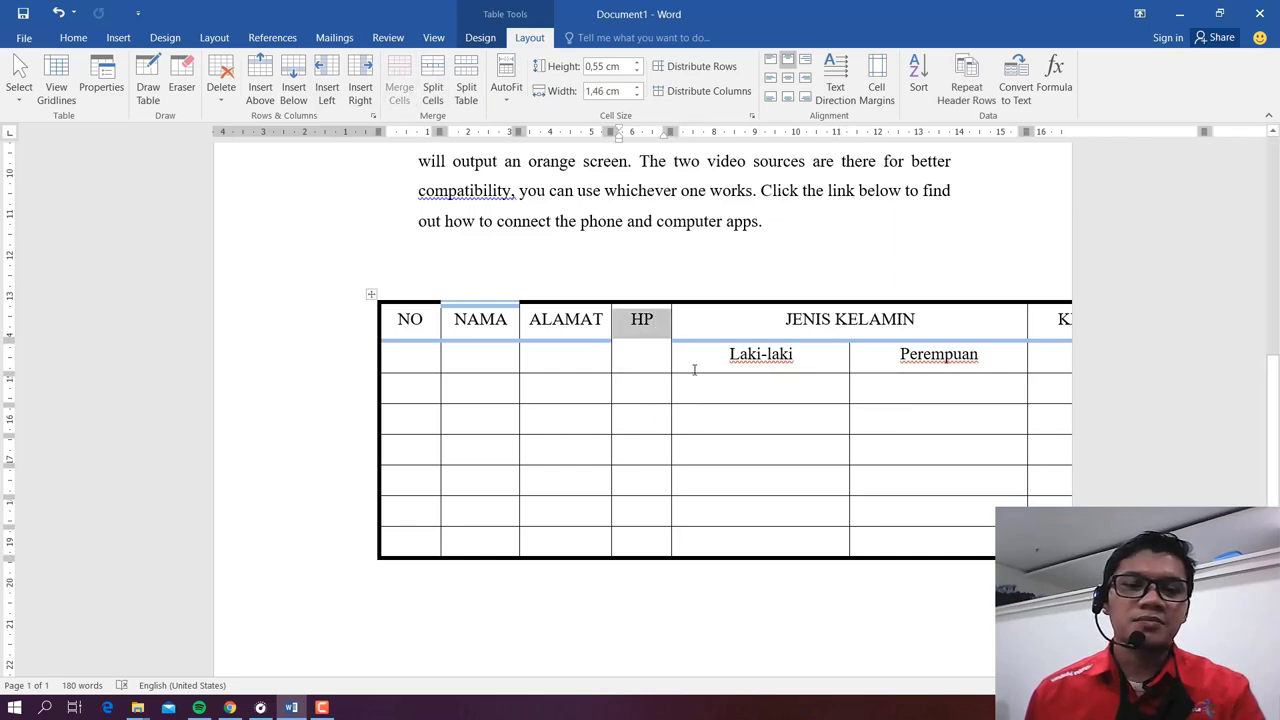
left_click_drag(583, 331, 587, 355)
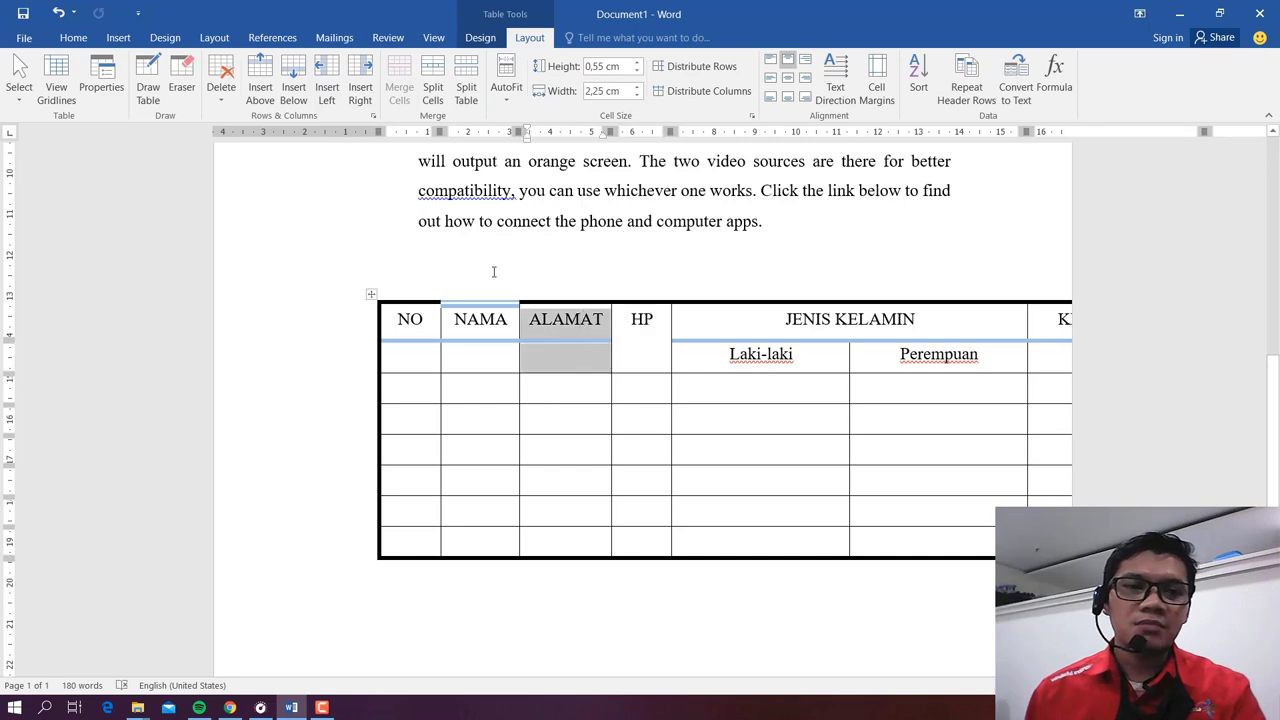
left_click(400, 80)
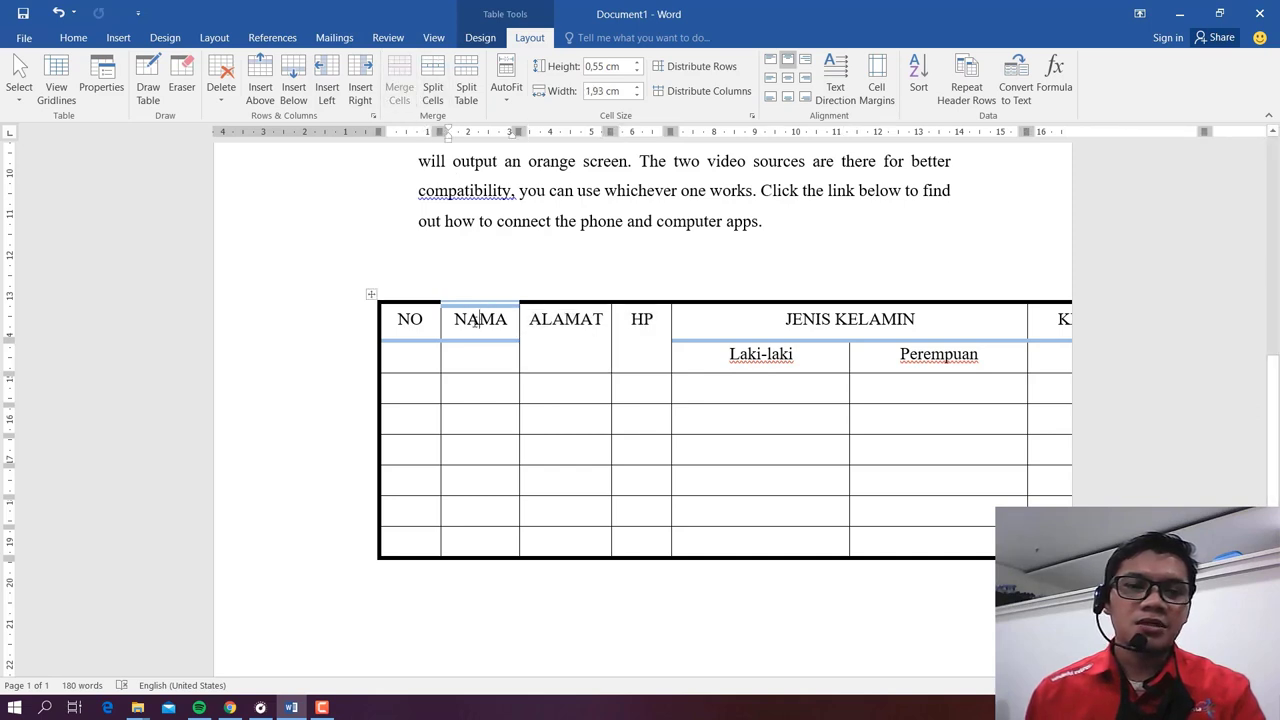
left_click_drag(474, 323, 477, 350)
left_click(400, 80)
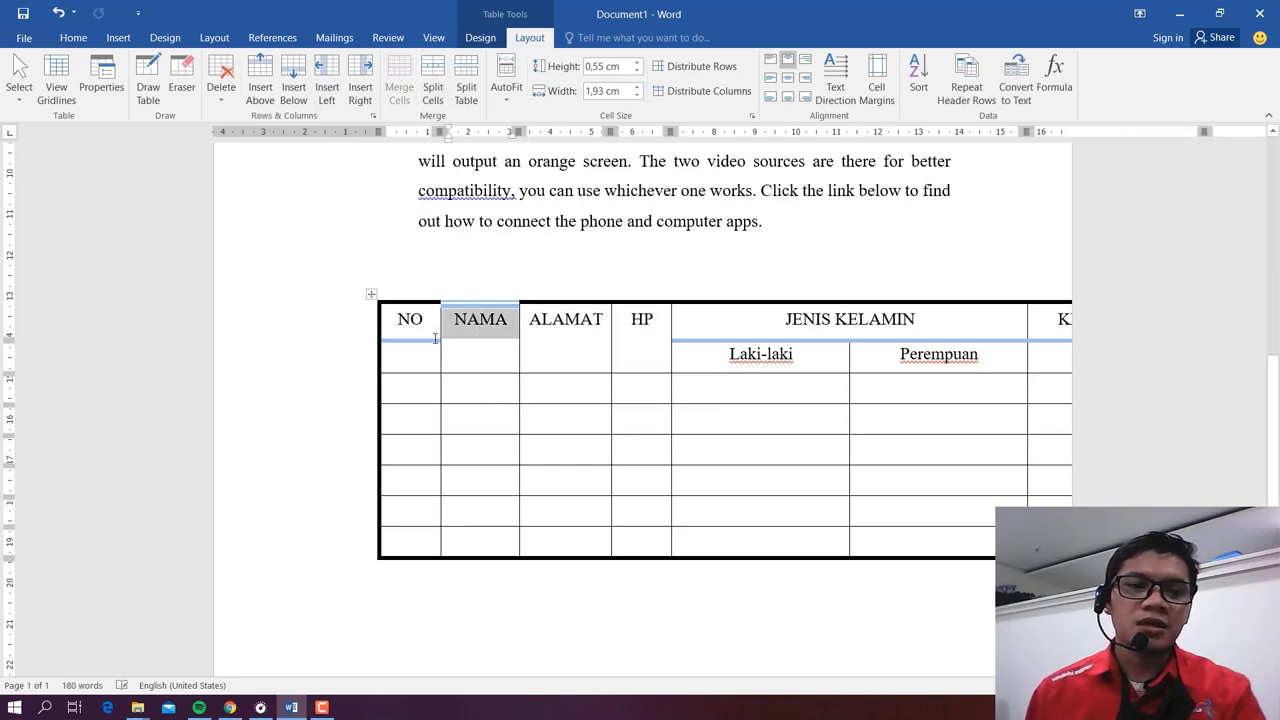
left_click_drag(434, 314, 435, 340)
left_click(400, 80)
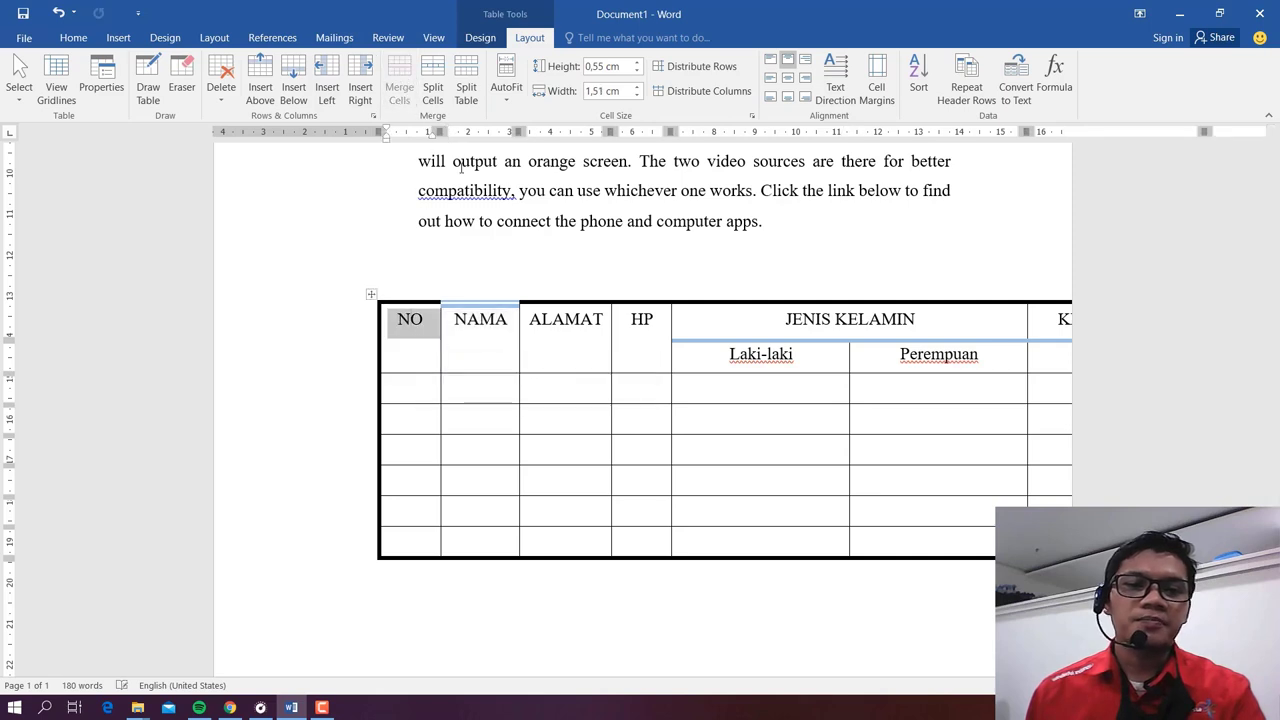
left_click(586, 334)
left_click(643, 330)
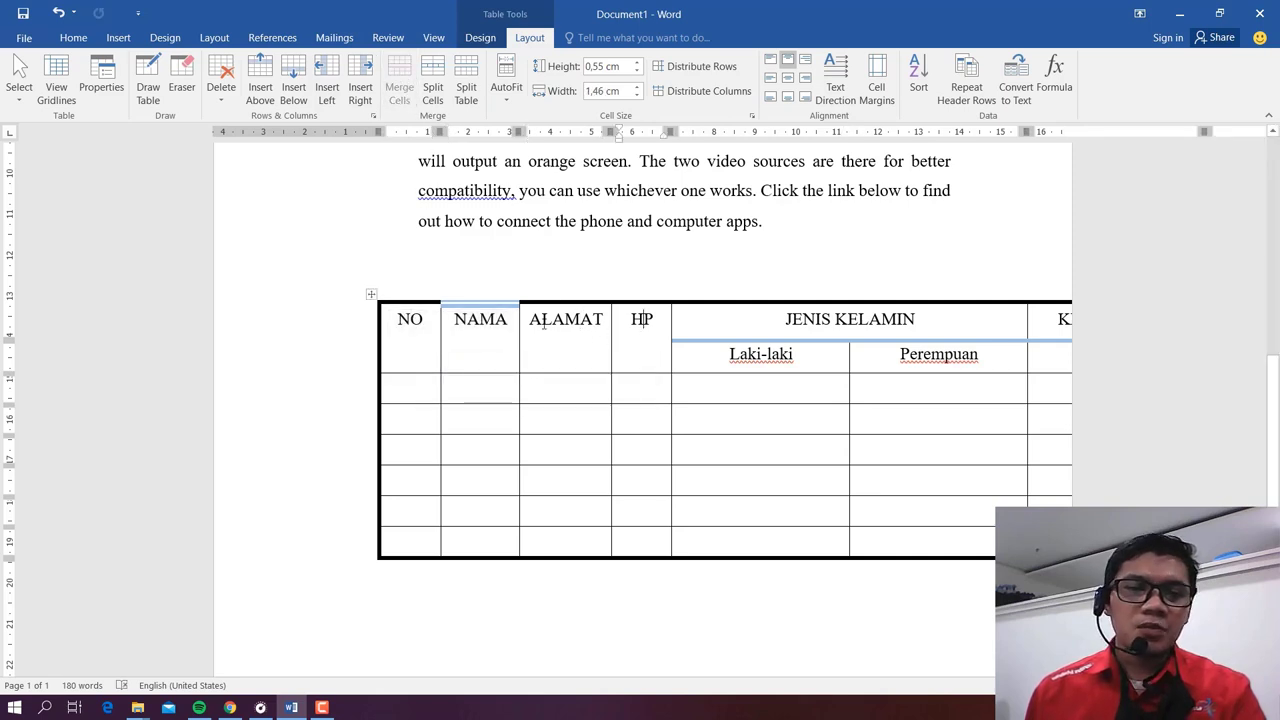
left_click(481, 320)
left_click_drag(435, 345, 628, 346)
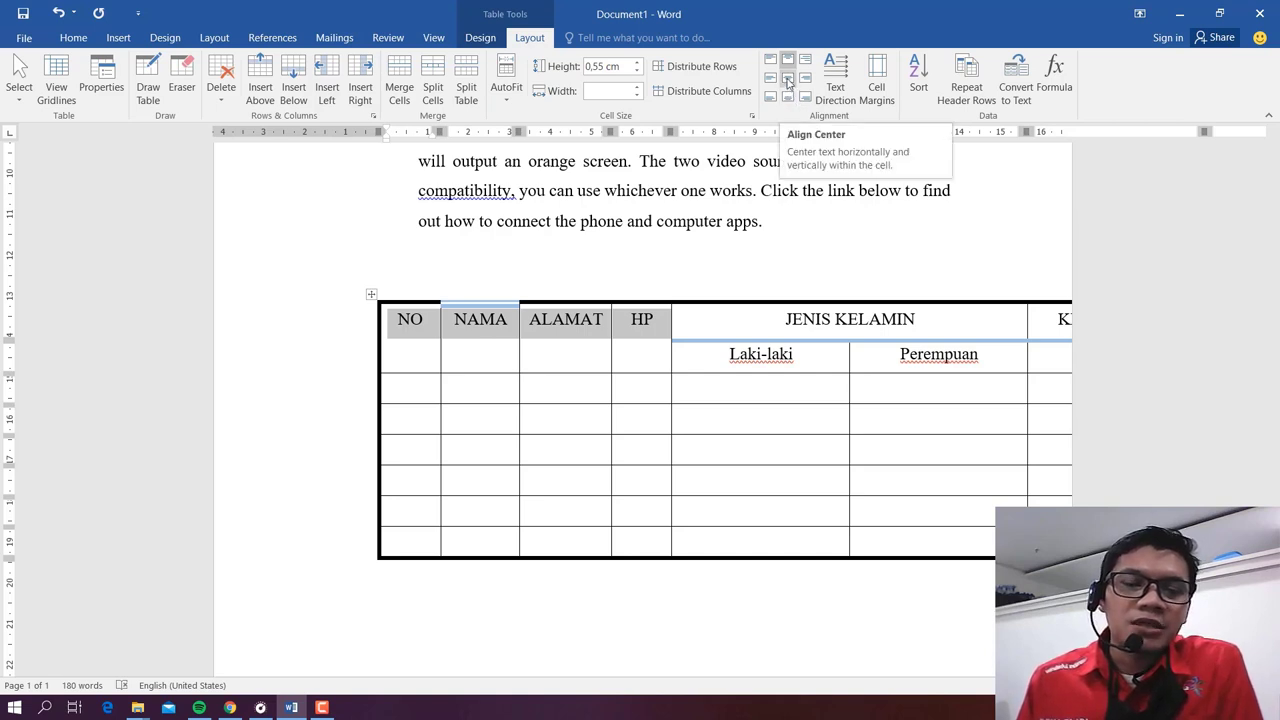
Step: Apply Align Center to the NO, NAMA, ALAMAT and HP header cells
left_click(788, 80)
left_click(572, 336)
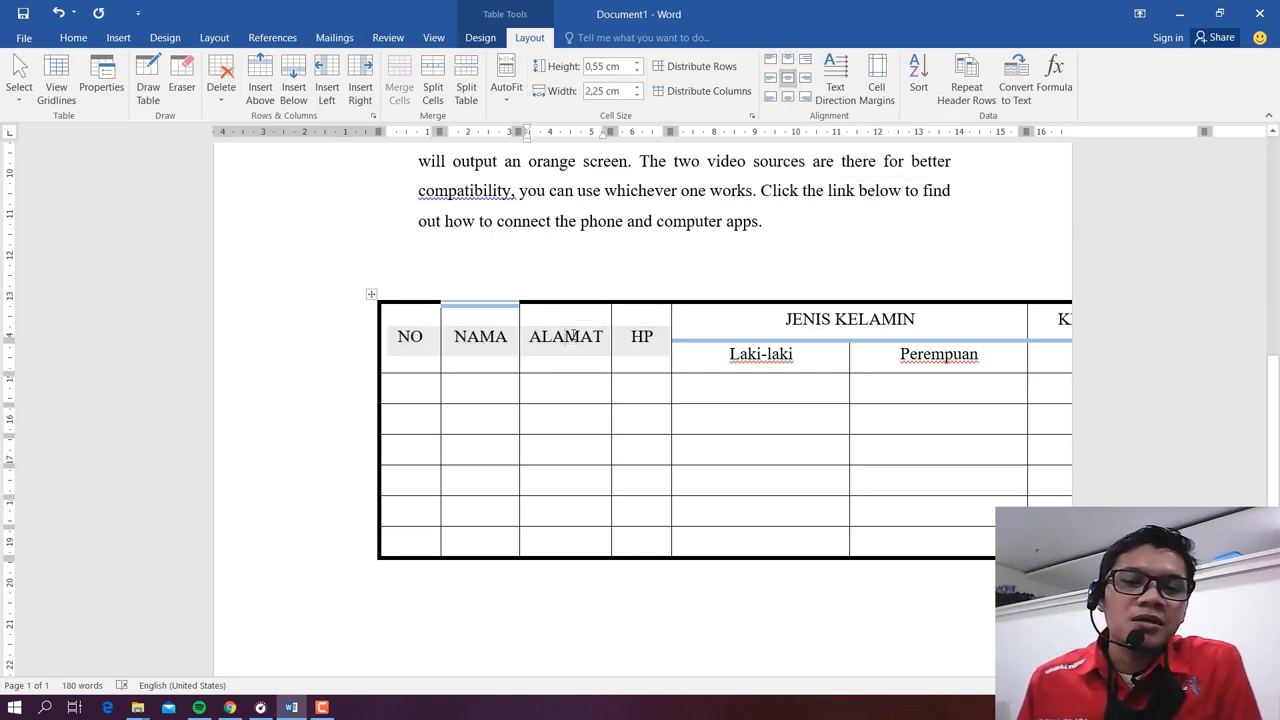
left_click(568, 336)
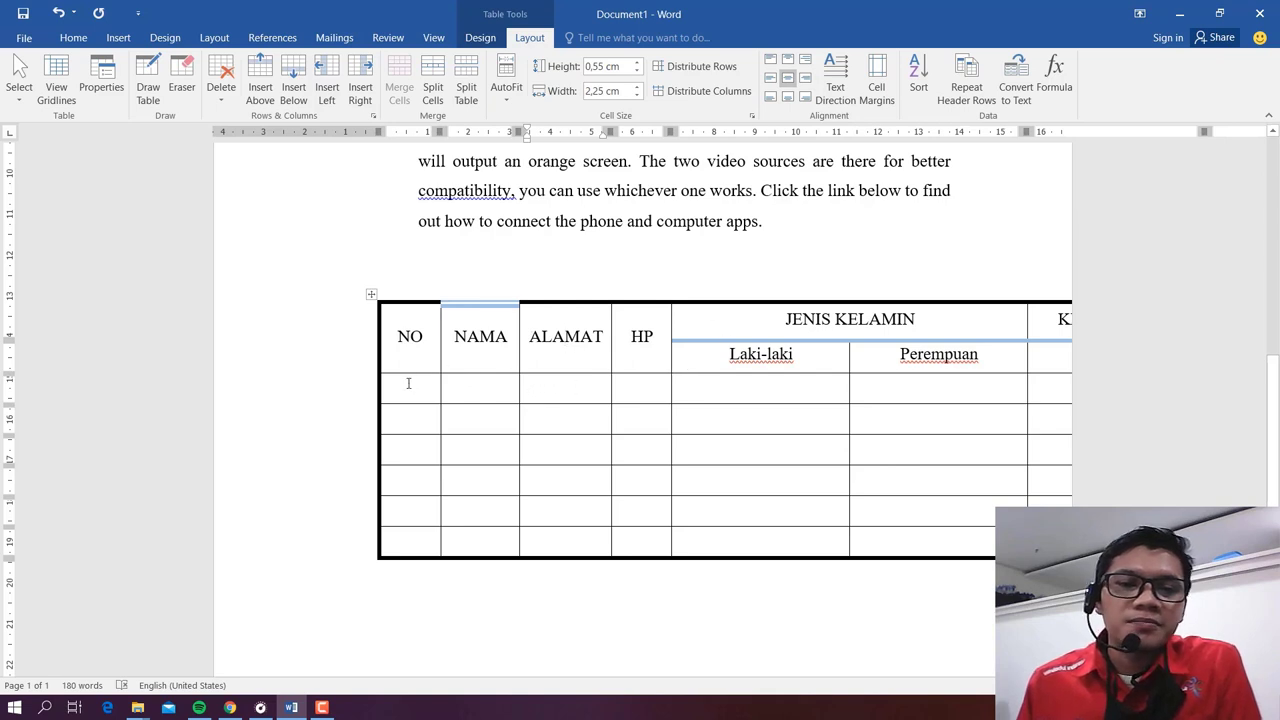
Step: Select the blank data rows under the table header, from the first NO cell down
scroll(735, 396, "down", 2)
scroll(735, 399, "up", 2)
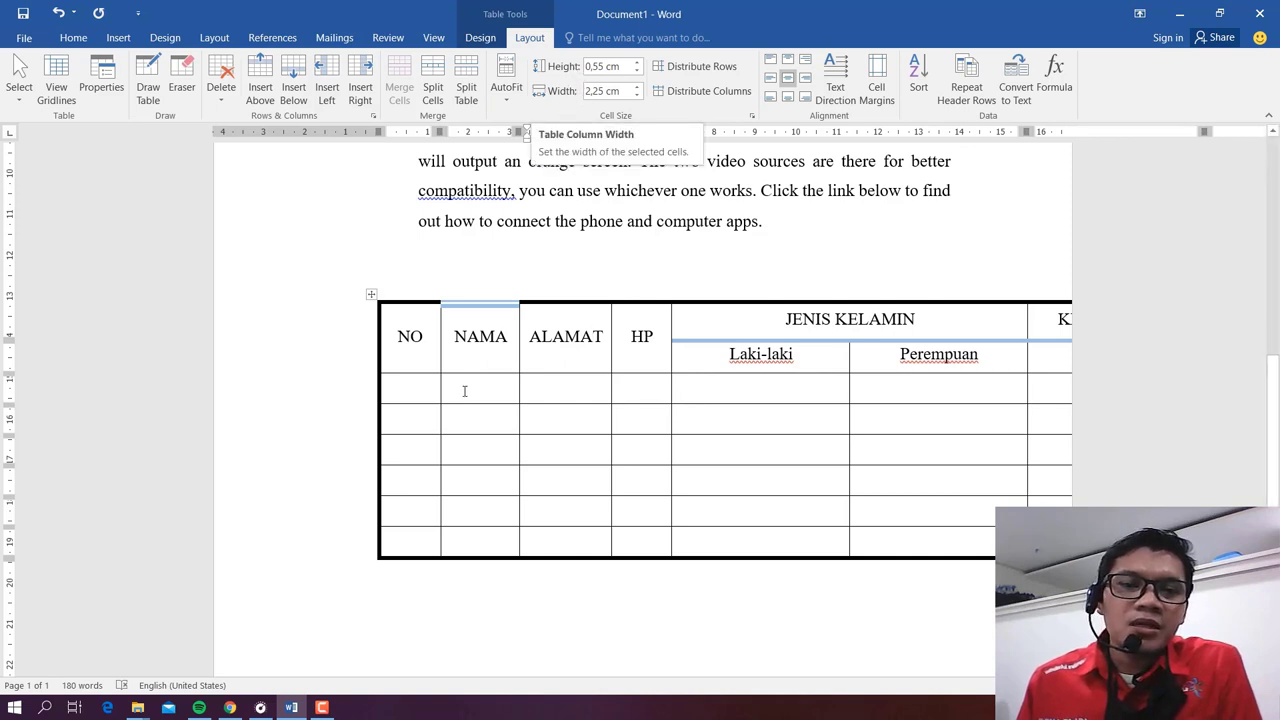
left_click(423, 391)
left_click(423, 416)
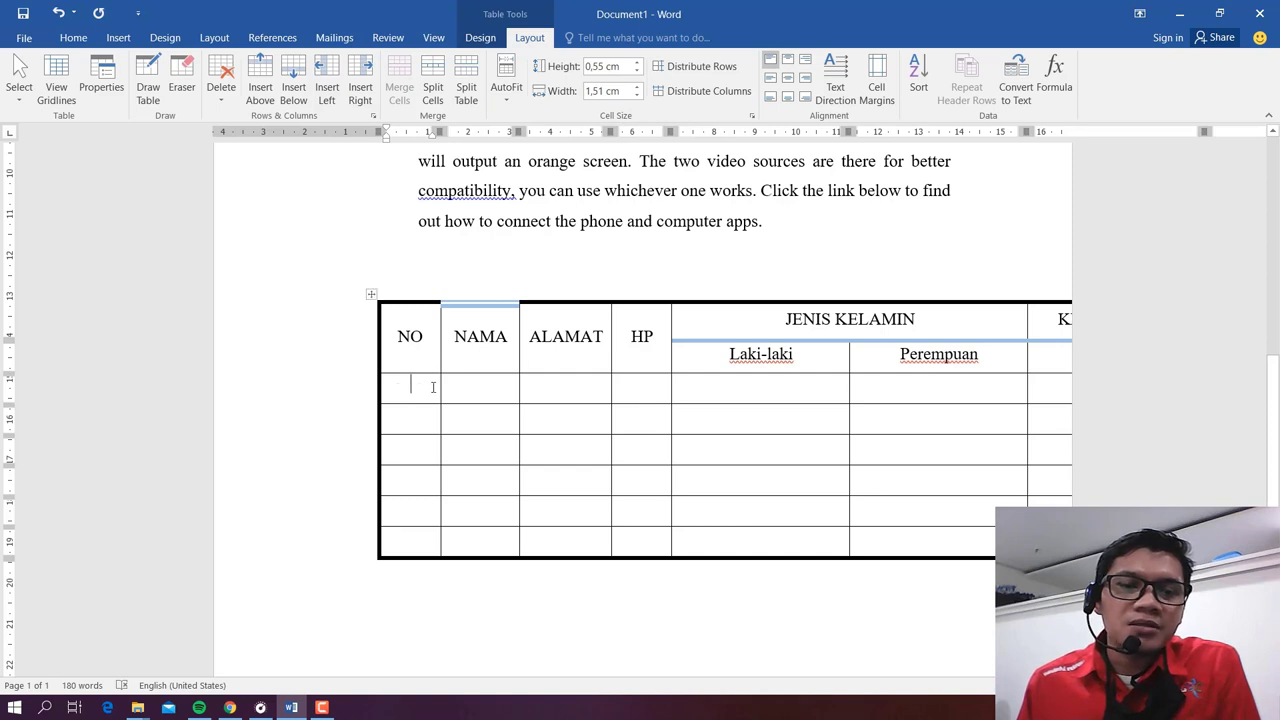
left_click(486, 426)
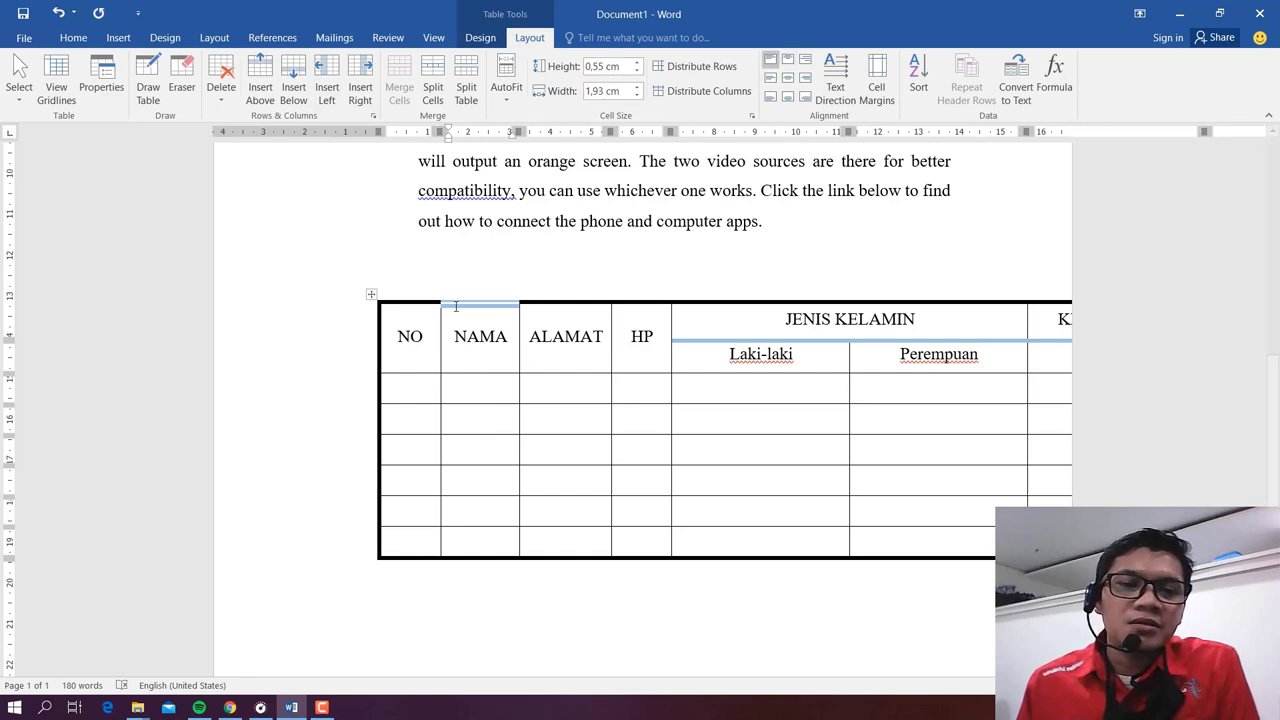
left_click_drag(343, 392, 340, 543)
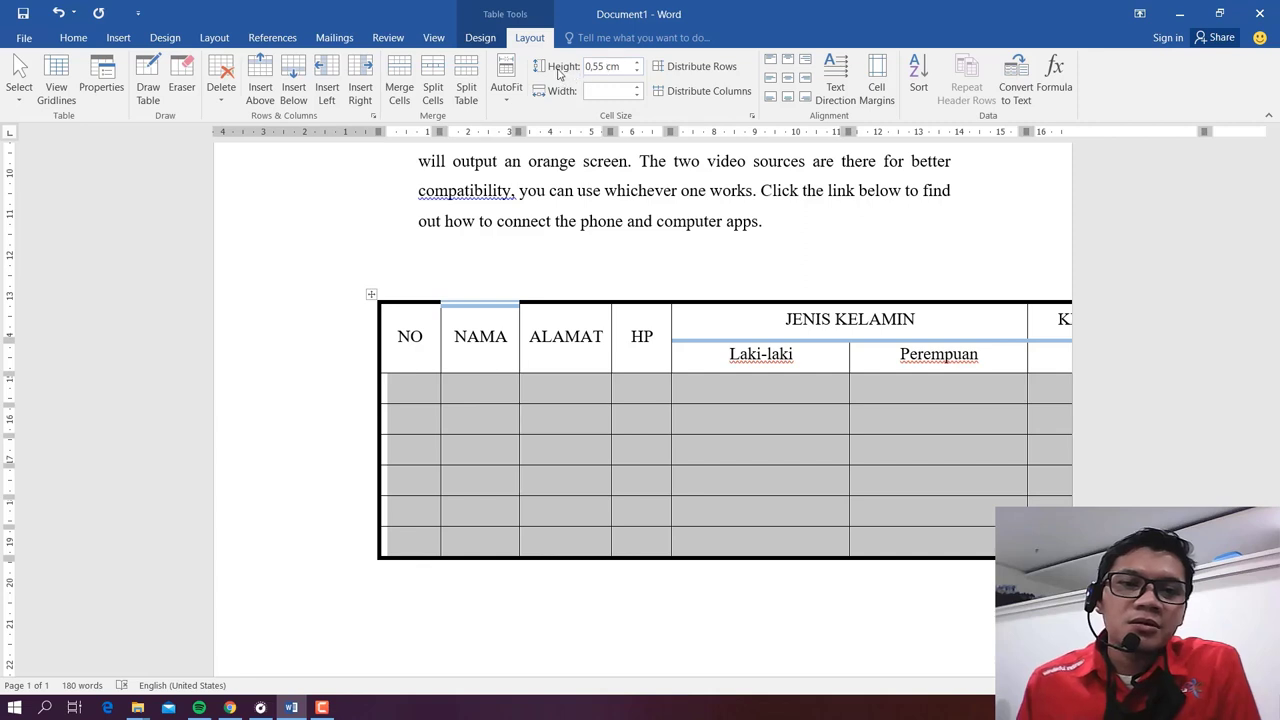
Step: Shrink the data rows' height and give the reselected rows single 1.0 line spacing
left_click(637, 73)
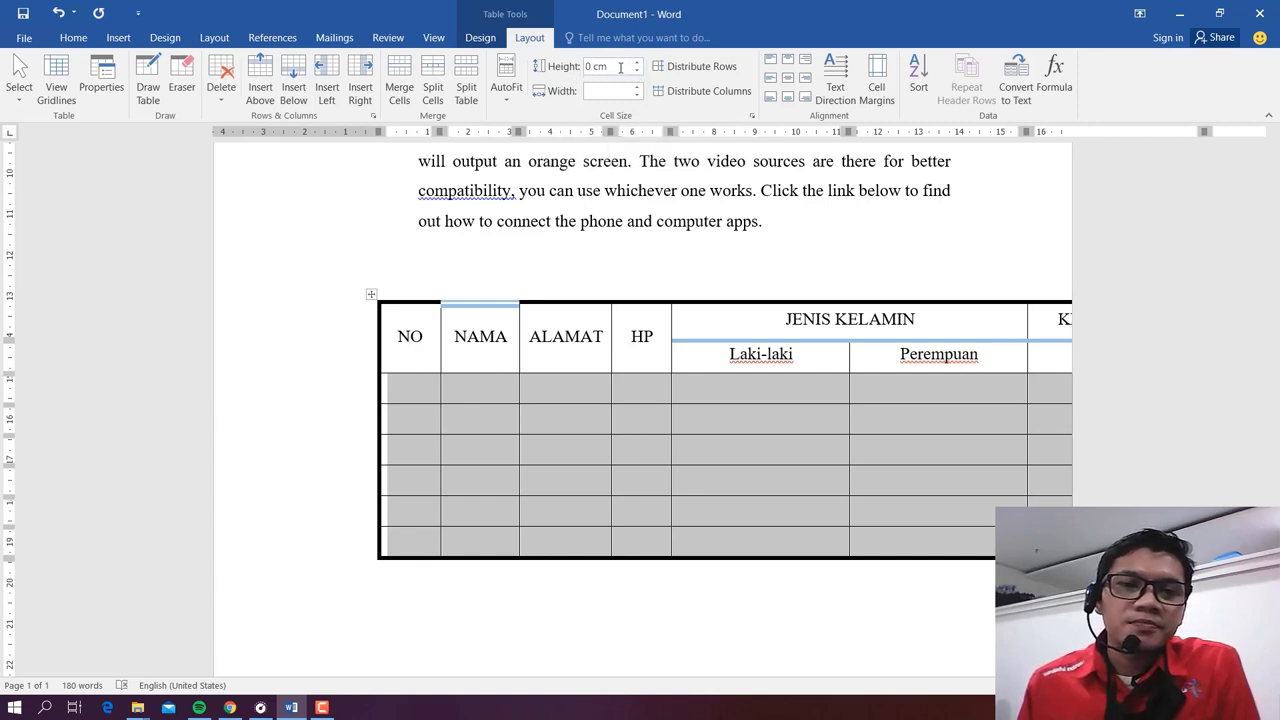
key("Return")
left_click(545, 392)
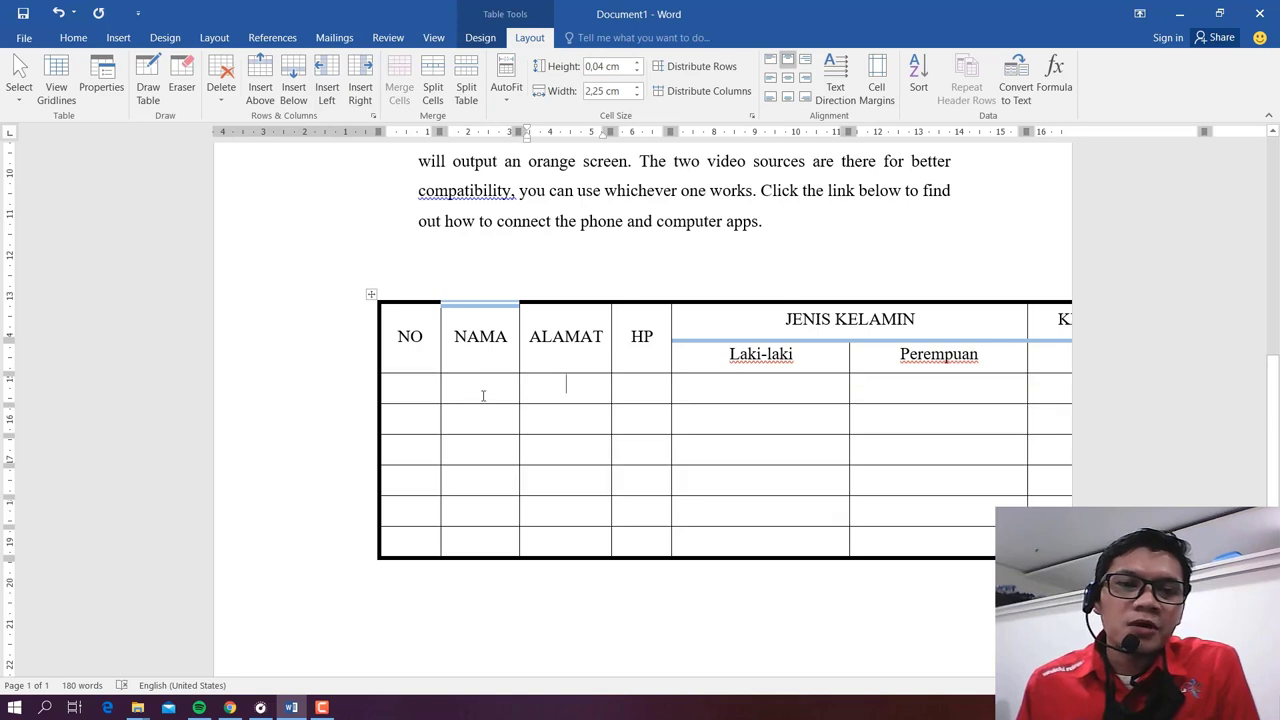
left_click_drag(347, 398, 360, 541)
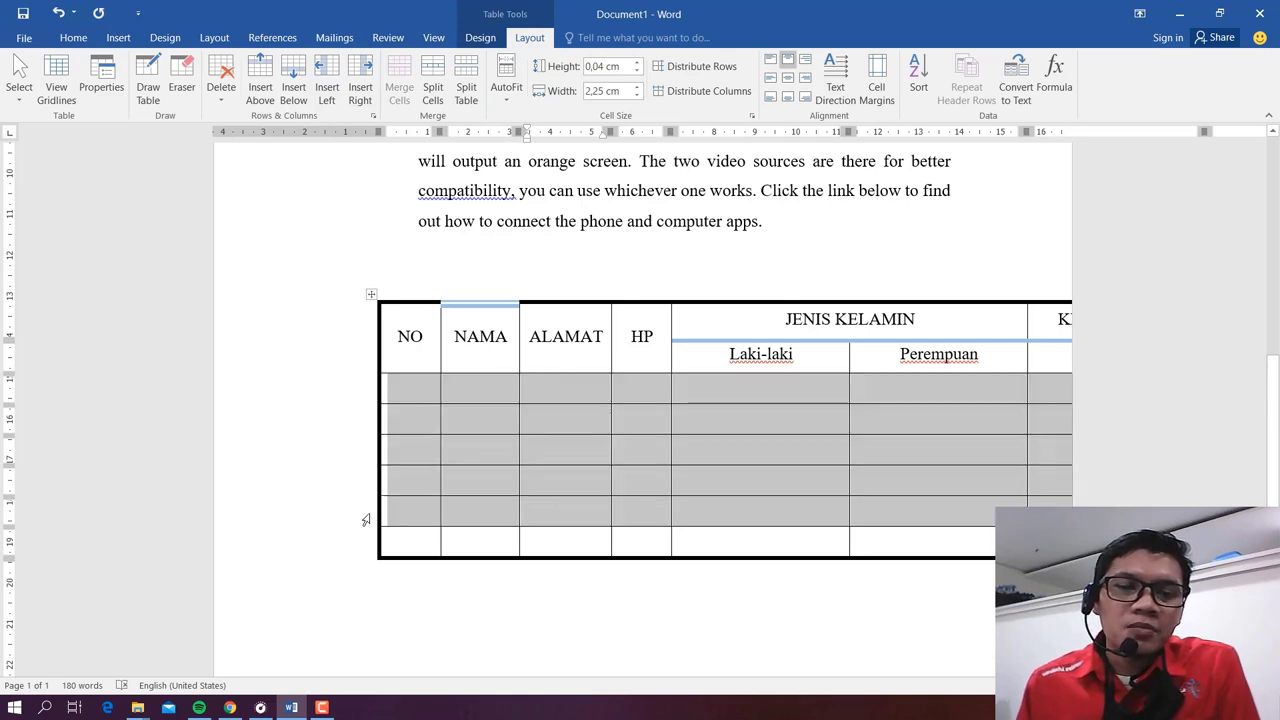
left_click(74, 38)
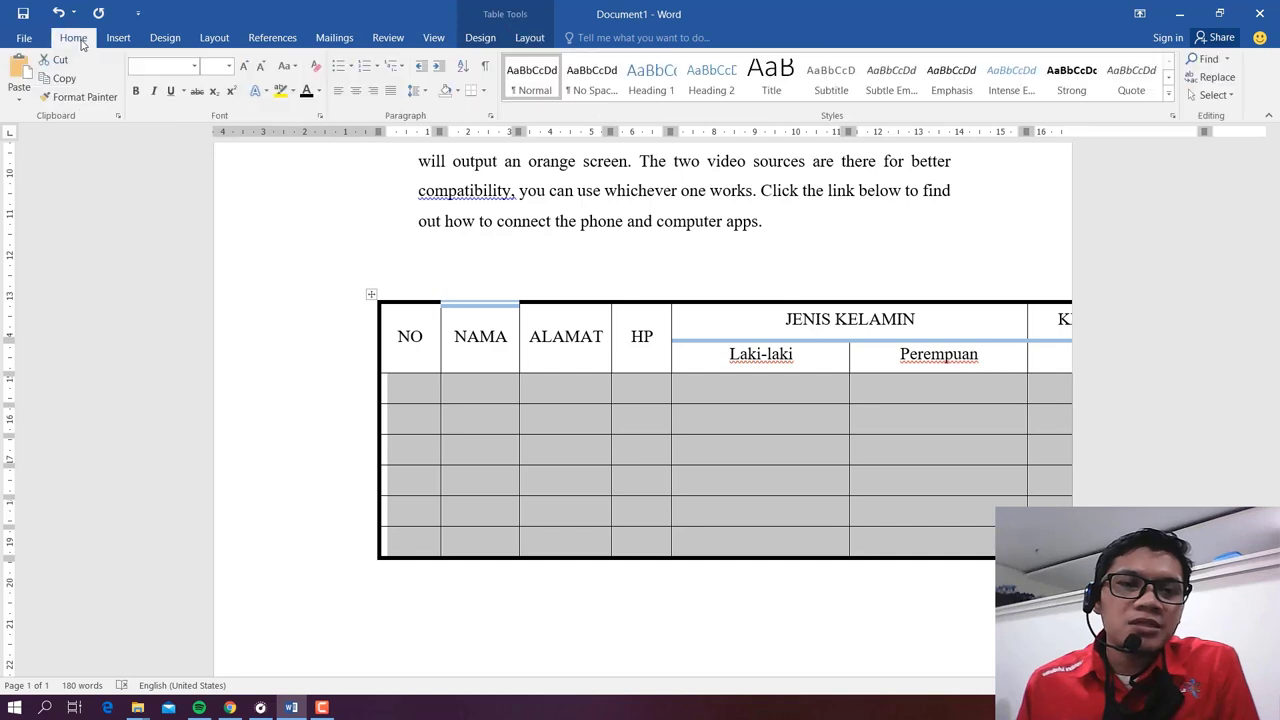
left_click(422, 92)
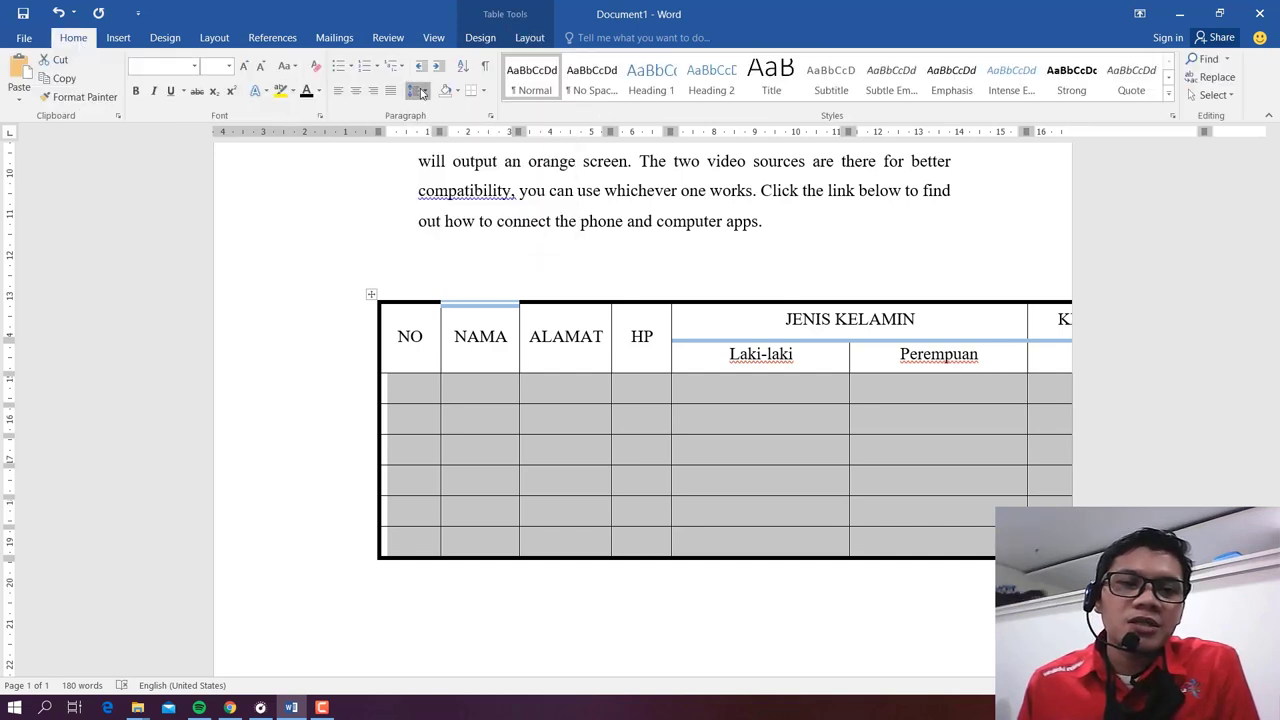
left_click(424, 110)
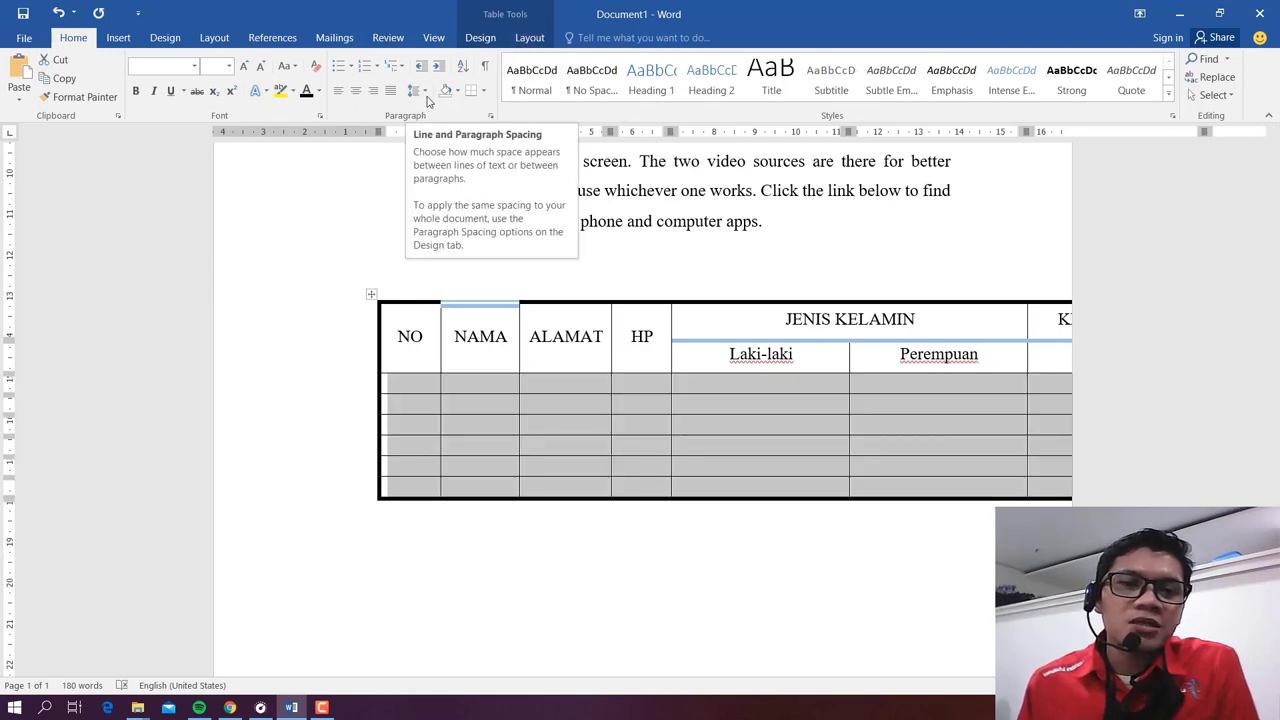
Step: Set the data rows' height to 0,4 cm with the Height spinner
left_click(531, 39)
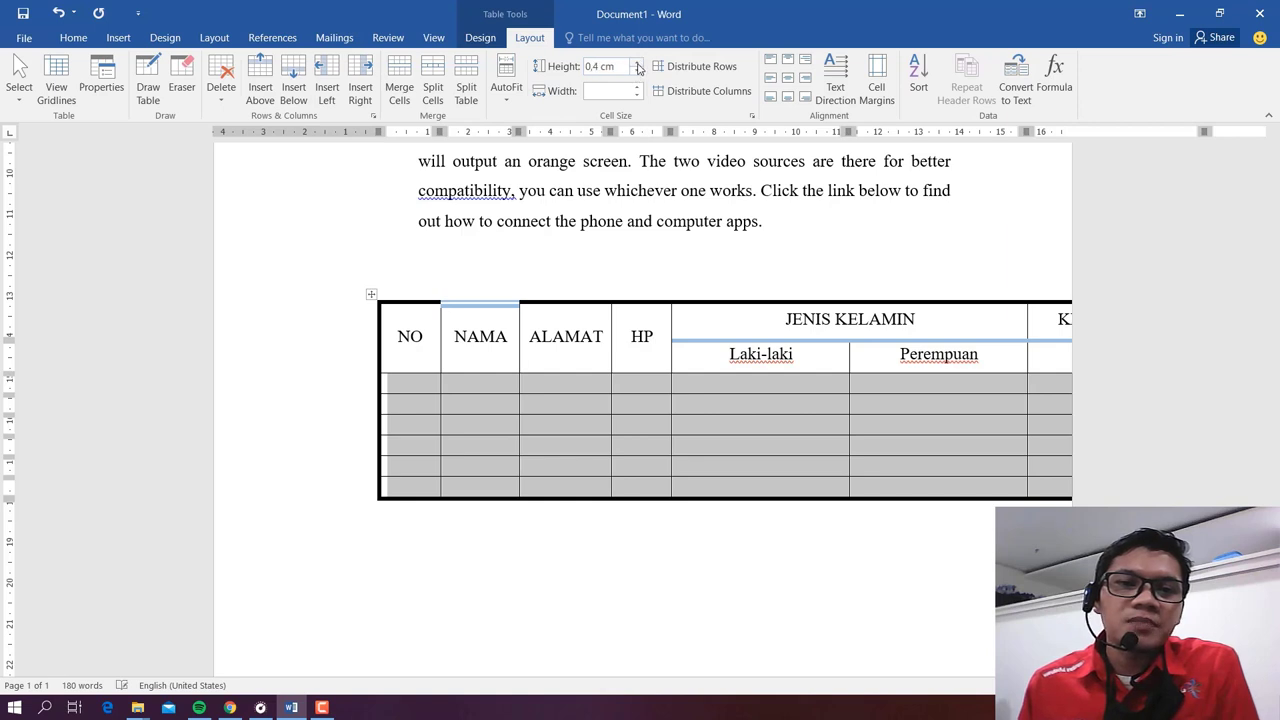
left_click(637, 64)
left_click(637, 64)
left_click(637, 64)
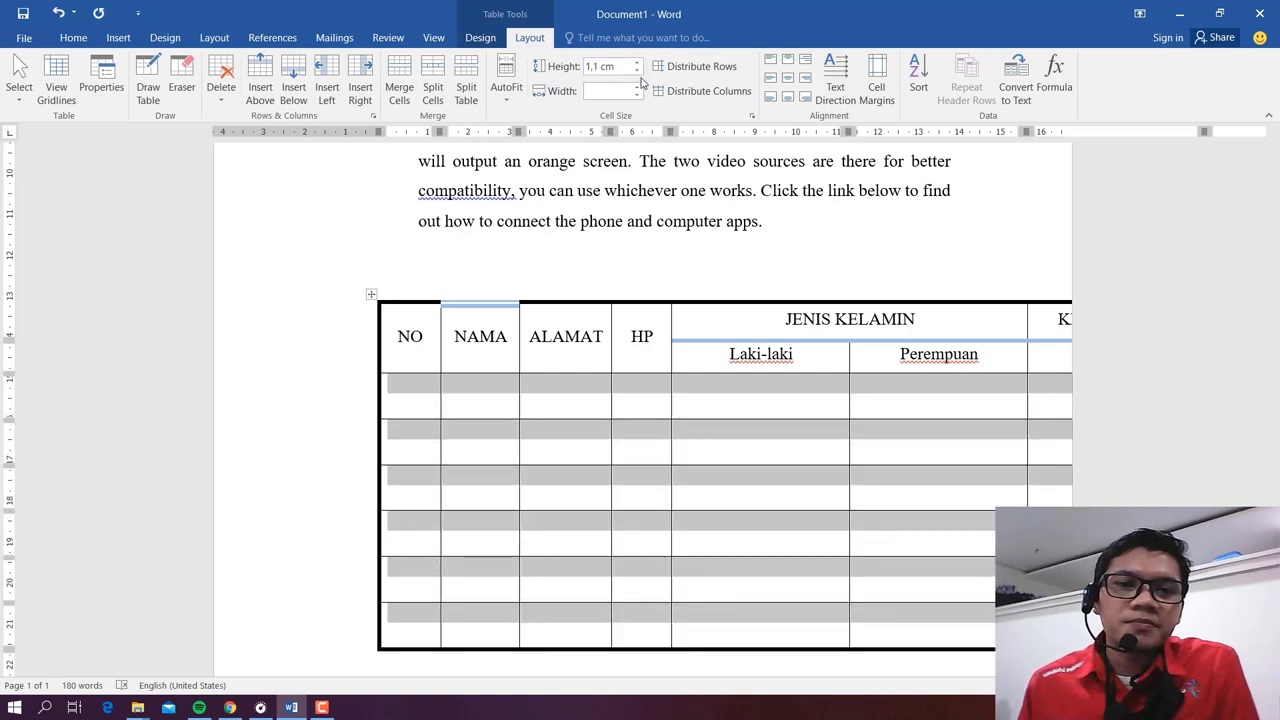
left_click(637, 72)
left_click(637, 72)
left_click(637, 72)
left_click(637, 72)
left_click(637, 72)
left_click(637, 72)
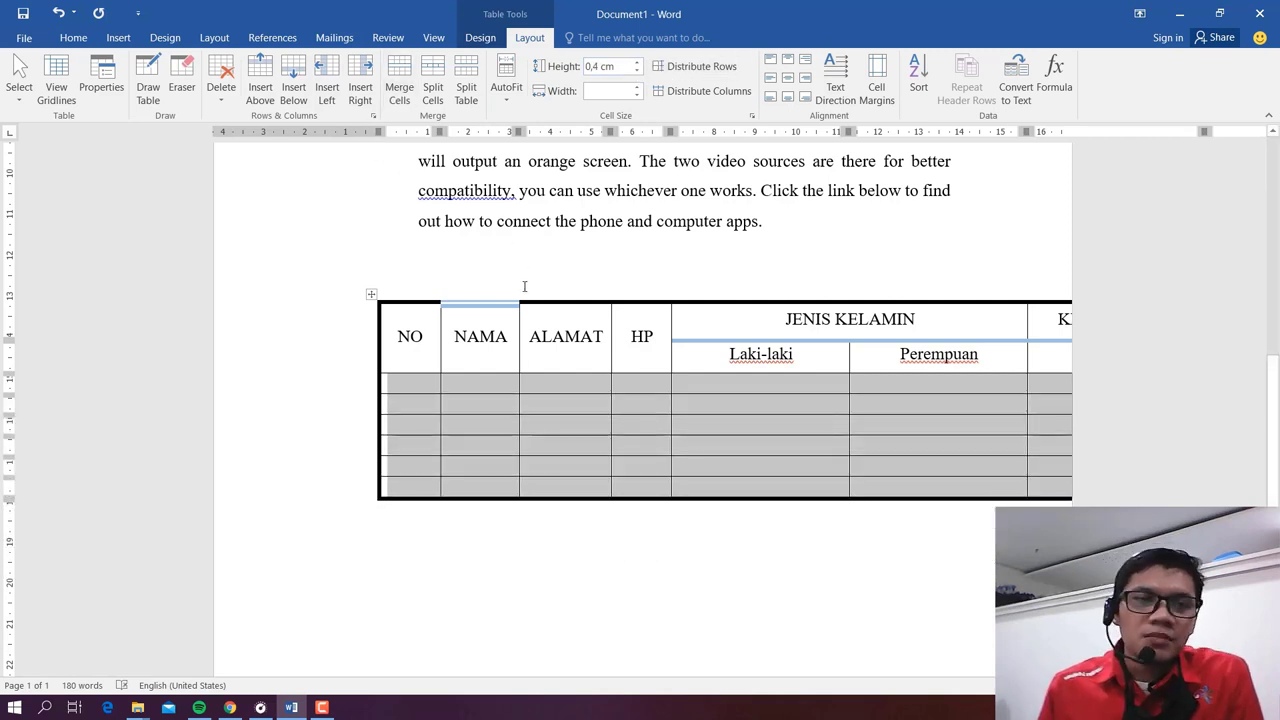
left_click(478, 336)
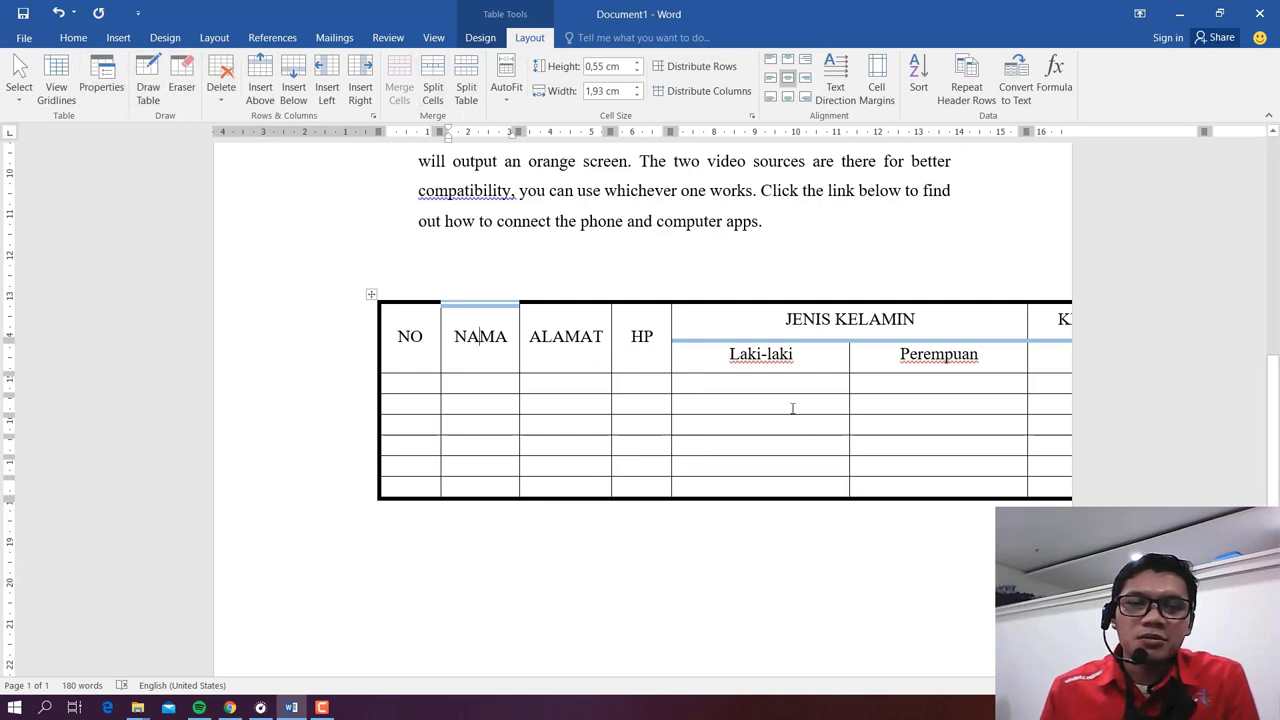
left_click(668, 336)
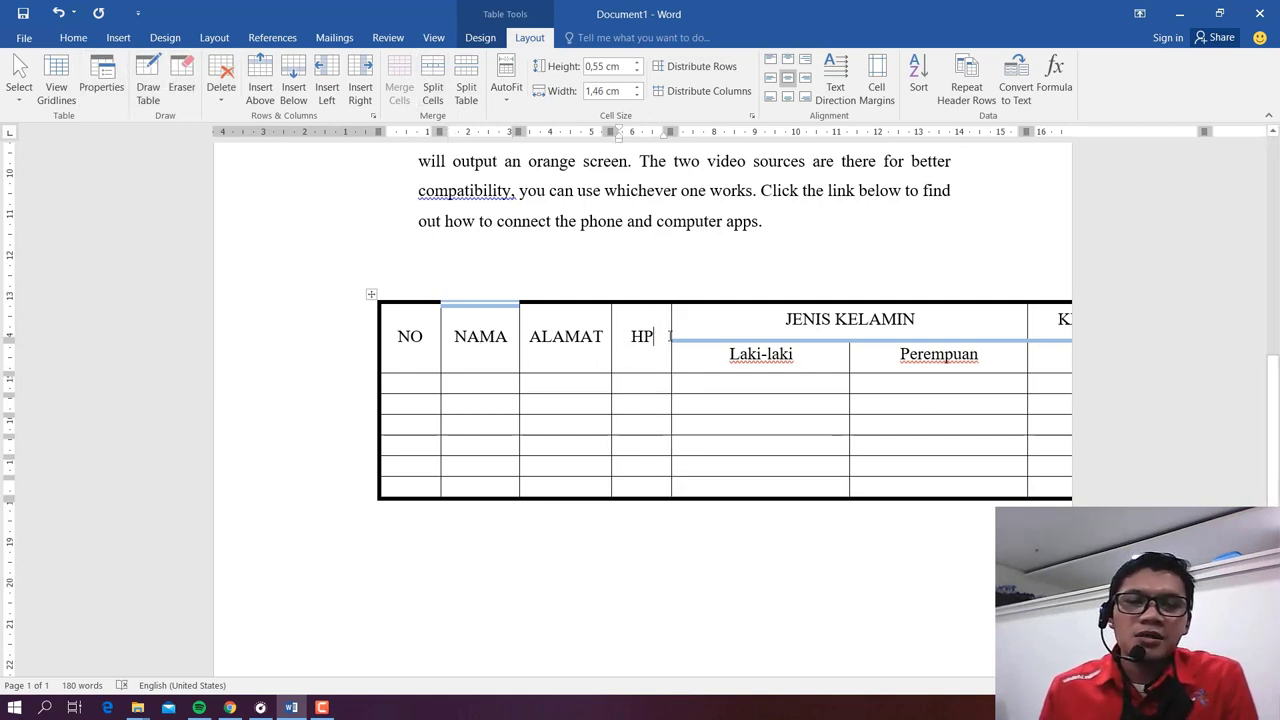
left_click(801, 328)
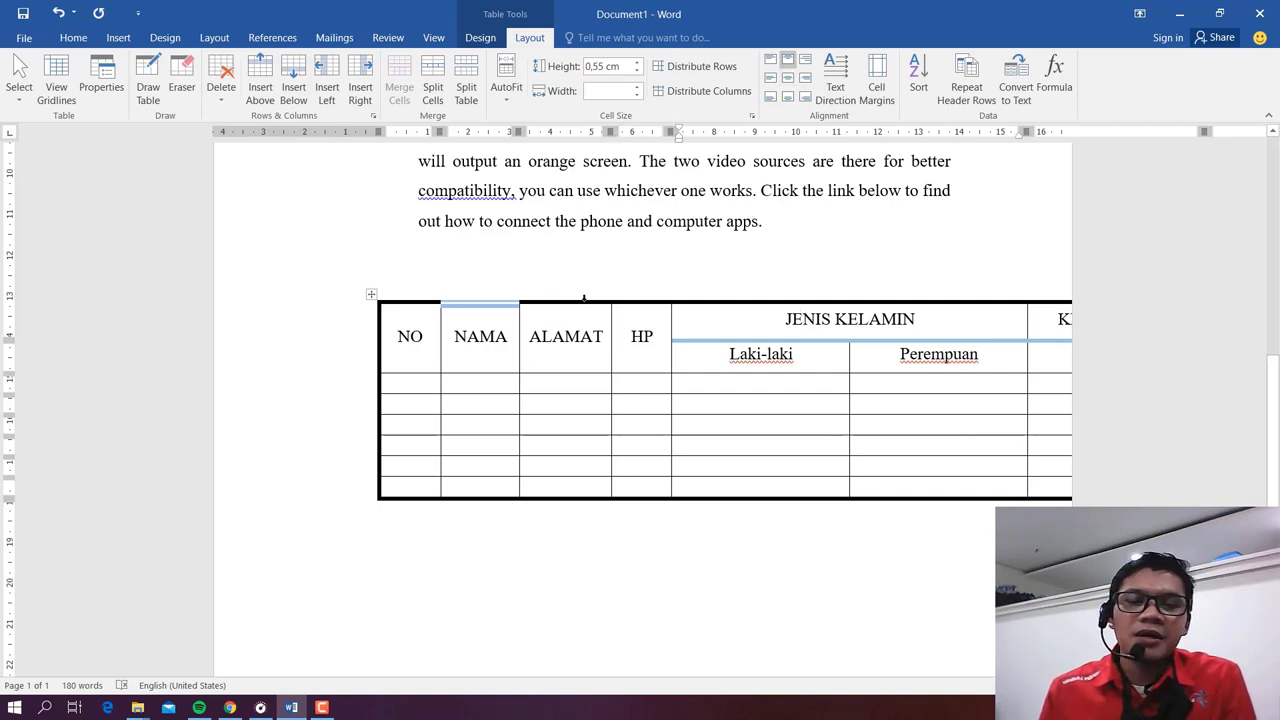
Step: Add an empty paragraph below the table
scroll(600, 421, "down", 3)
left_click(545, 400)
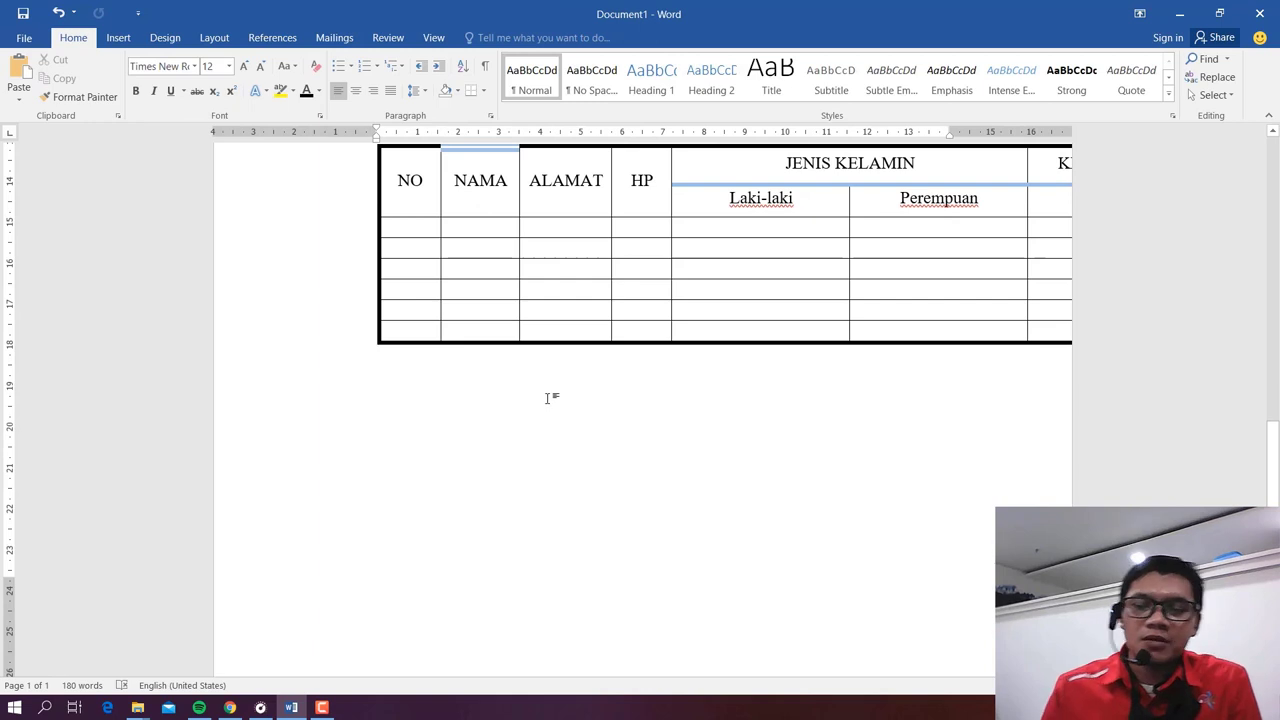
key("Return")
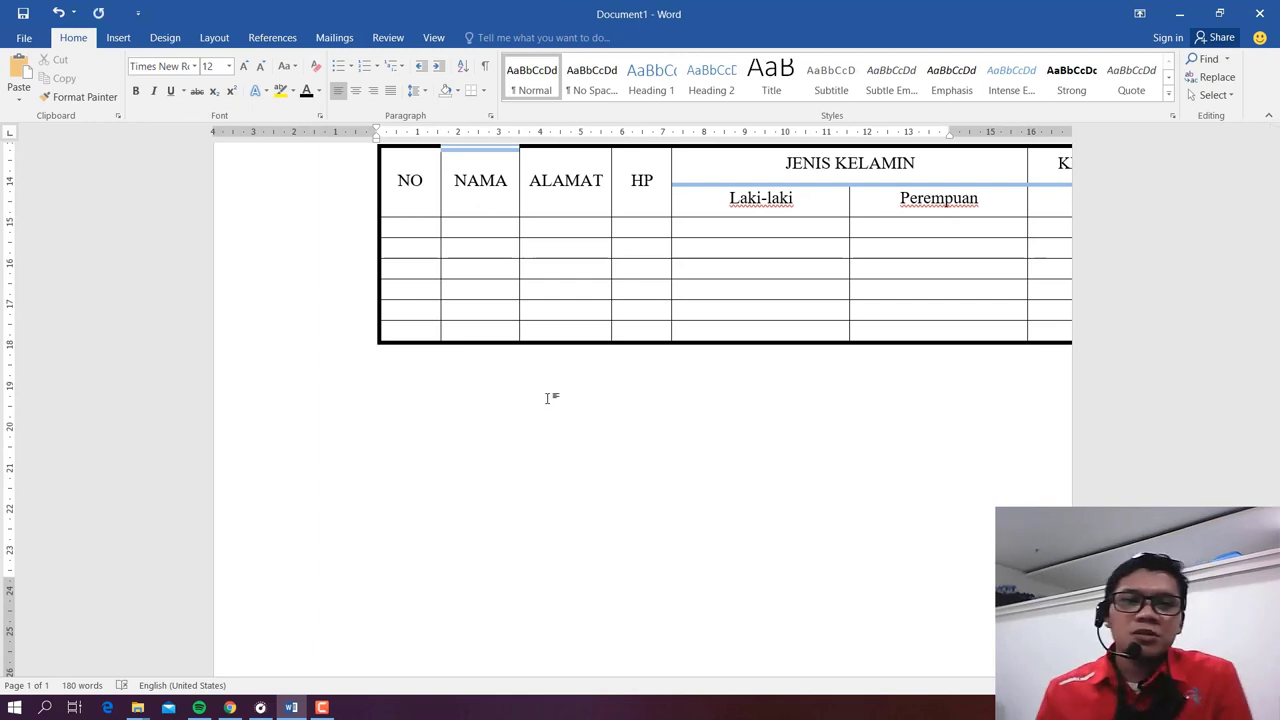
Step: Insert the Austin cover page design and check the content moved to page 2
left_click(115, 42)
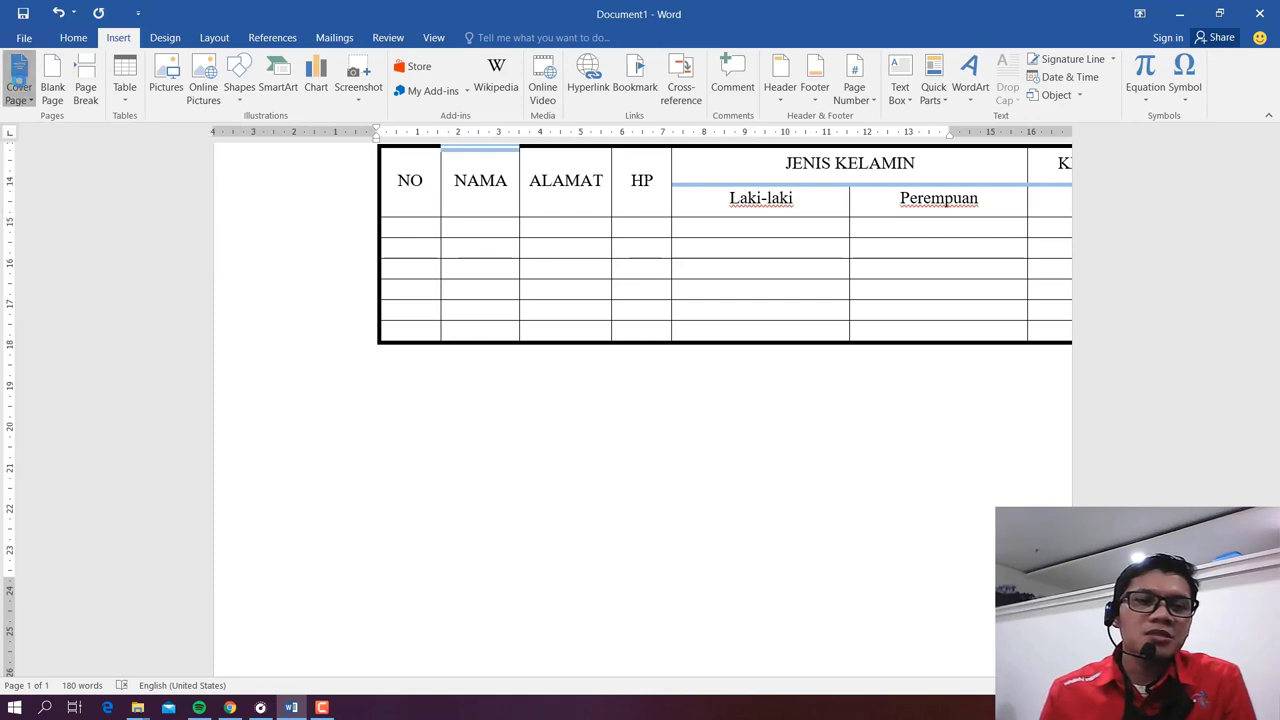
left_click(19, 80)
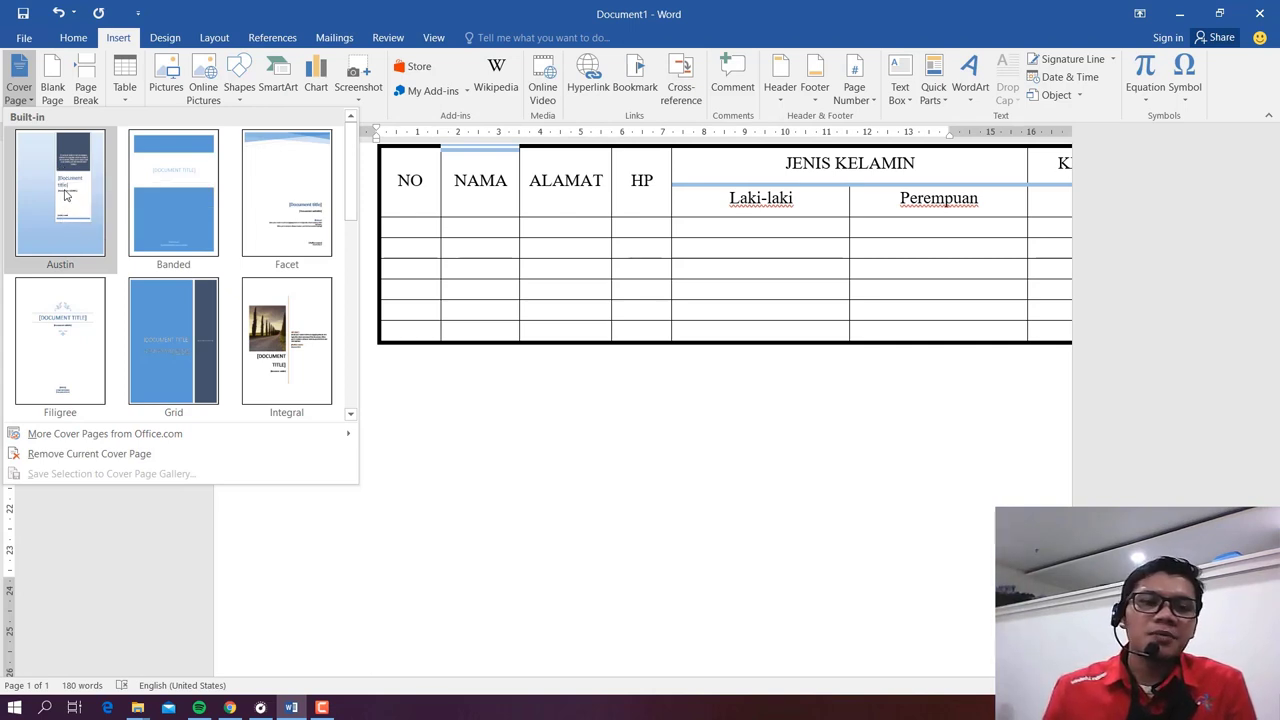
left_click(66, 196)
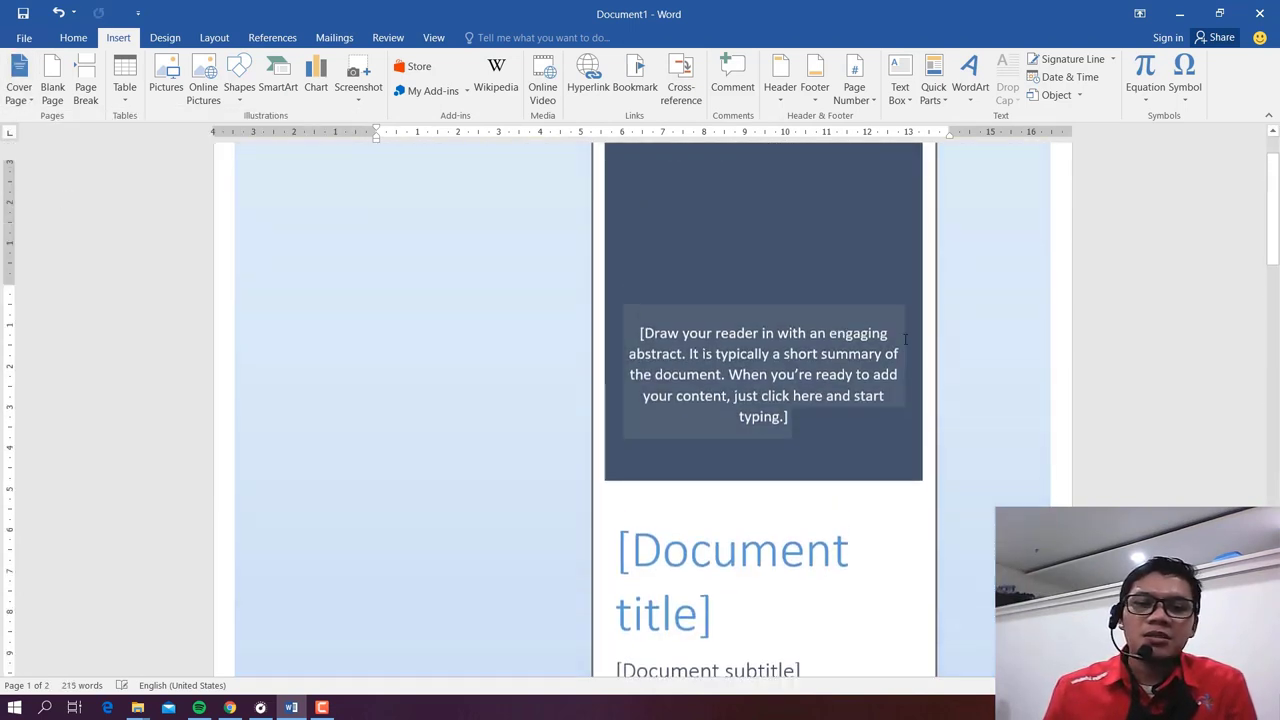
scroll(913, 345, "down", 15)
scroll(917, 343, "up", 5)
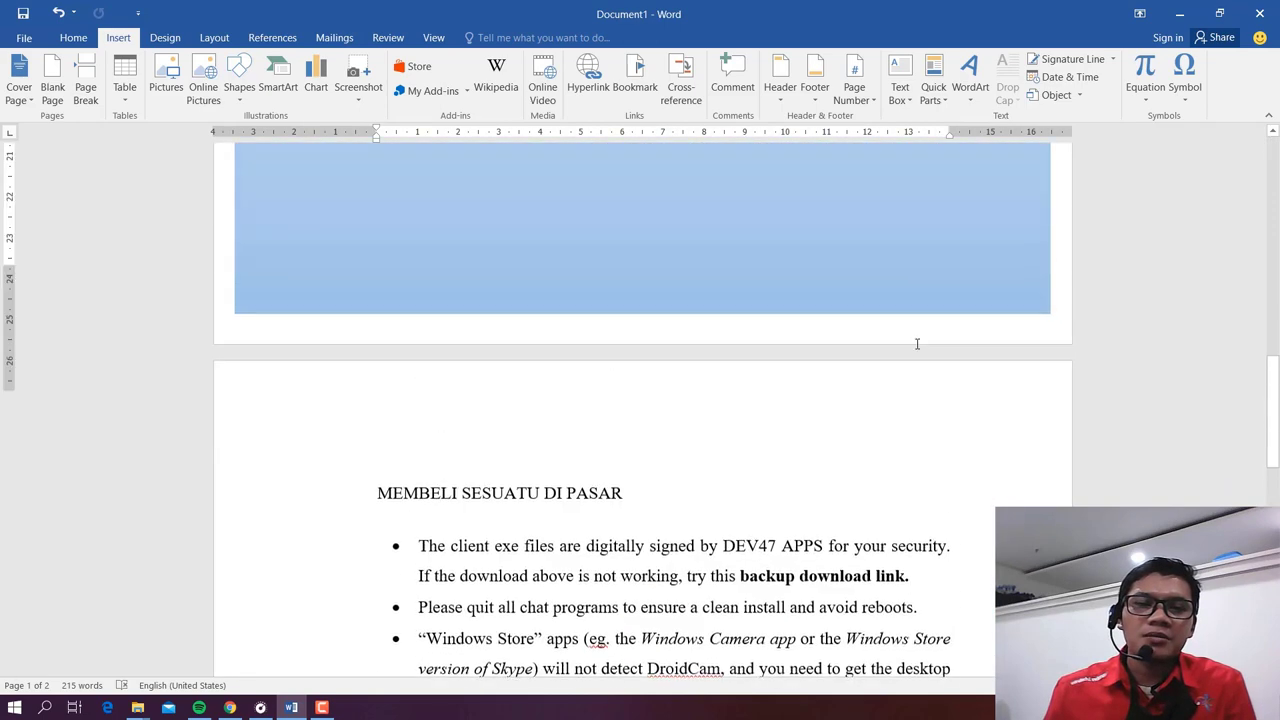
scroll(550, 397, "down", 5)
scroll(550, 397, "down", 1)
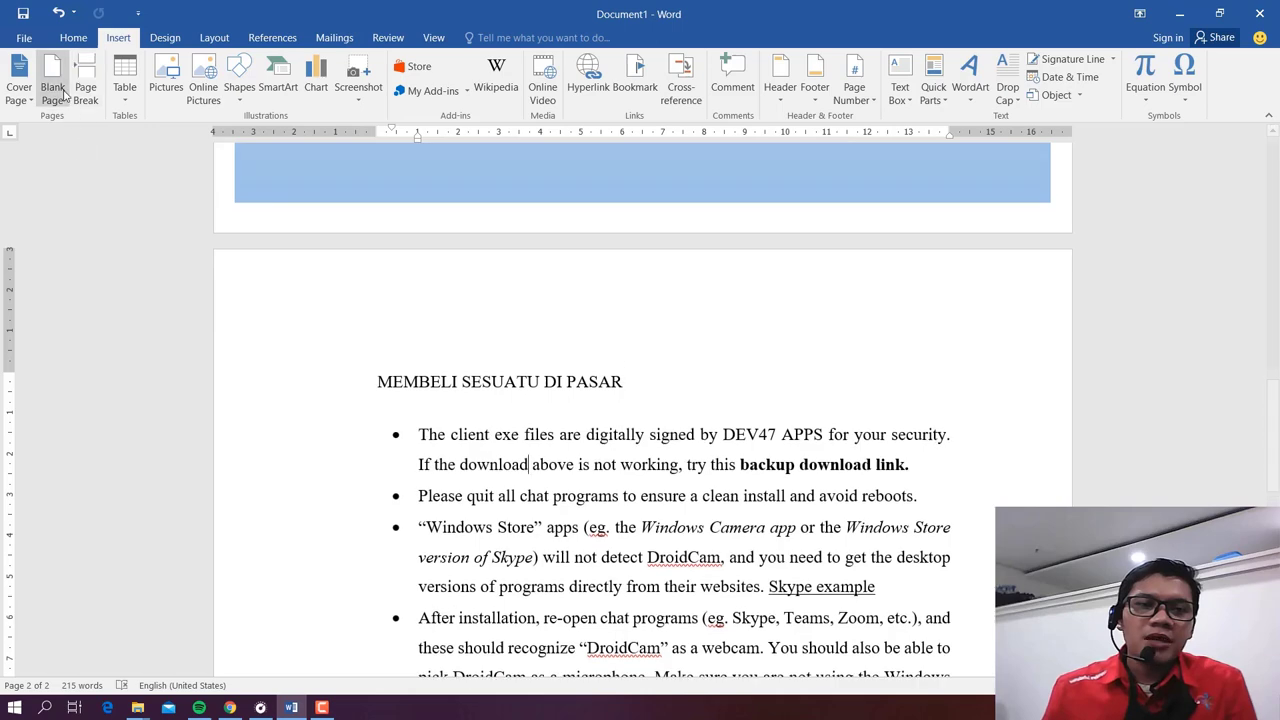
scroll(702, 401, "down", 4)
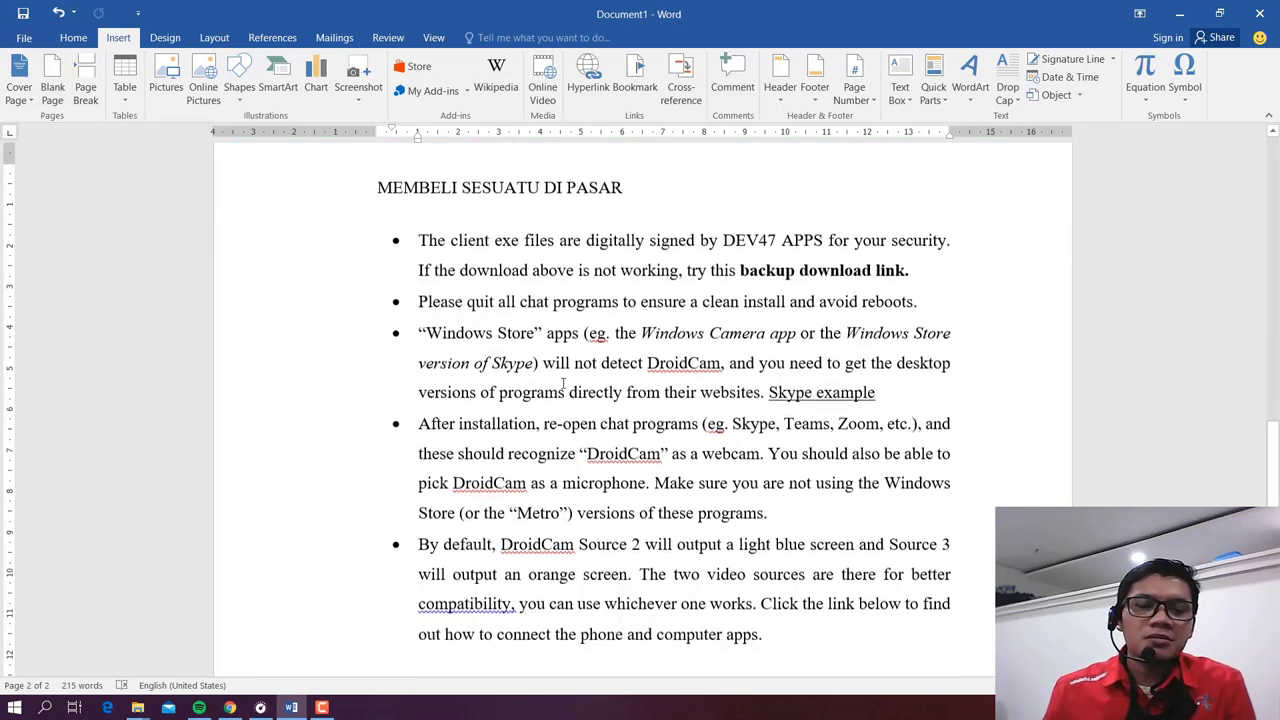
scroll(702, 401, "down", 4)
scroll(829, 407, "down", 3)
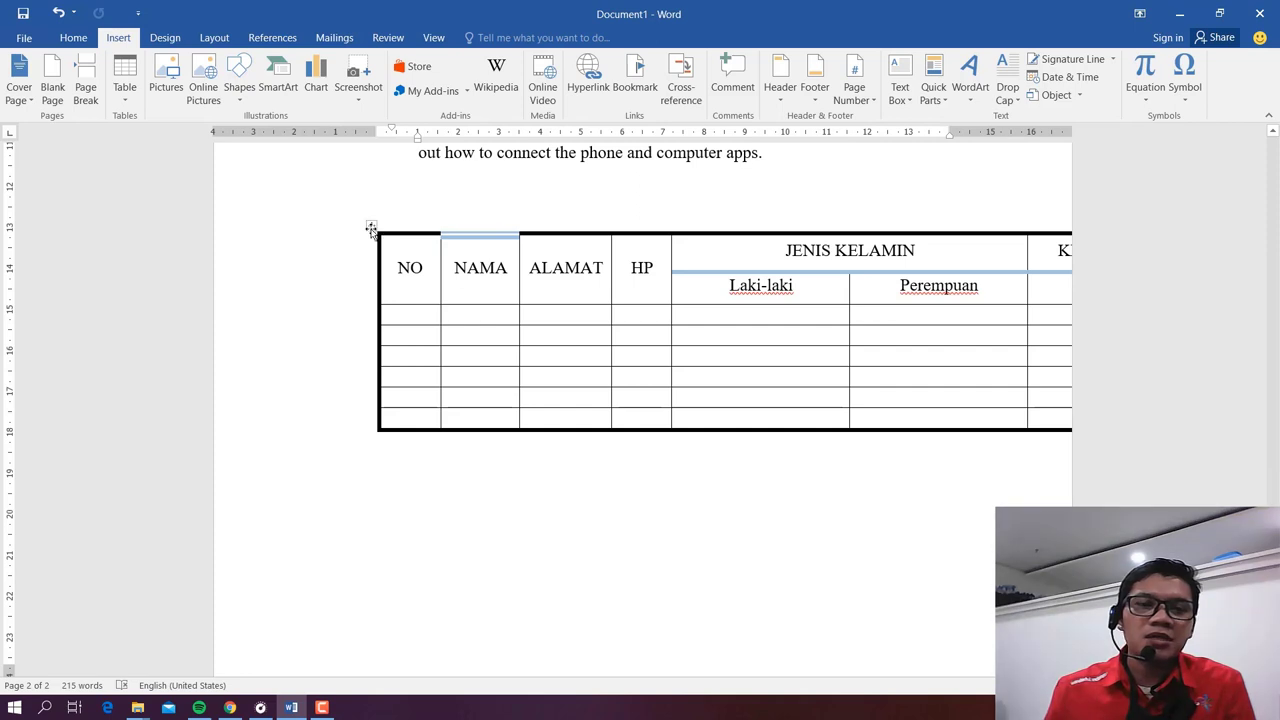
Step: Clear the table's contents and delete the table
left_click(371, 228)
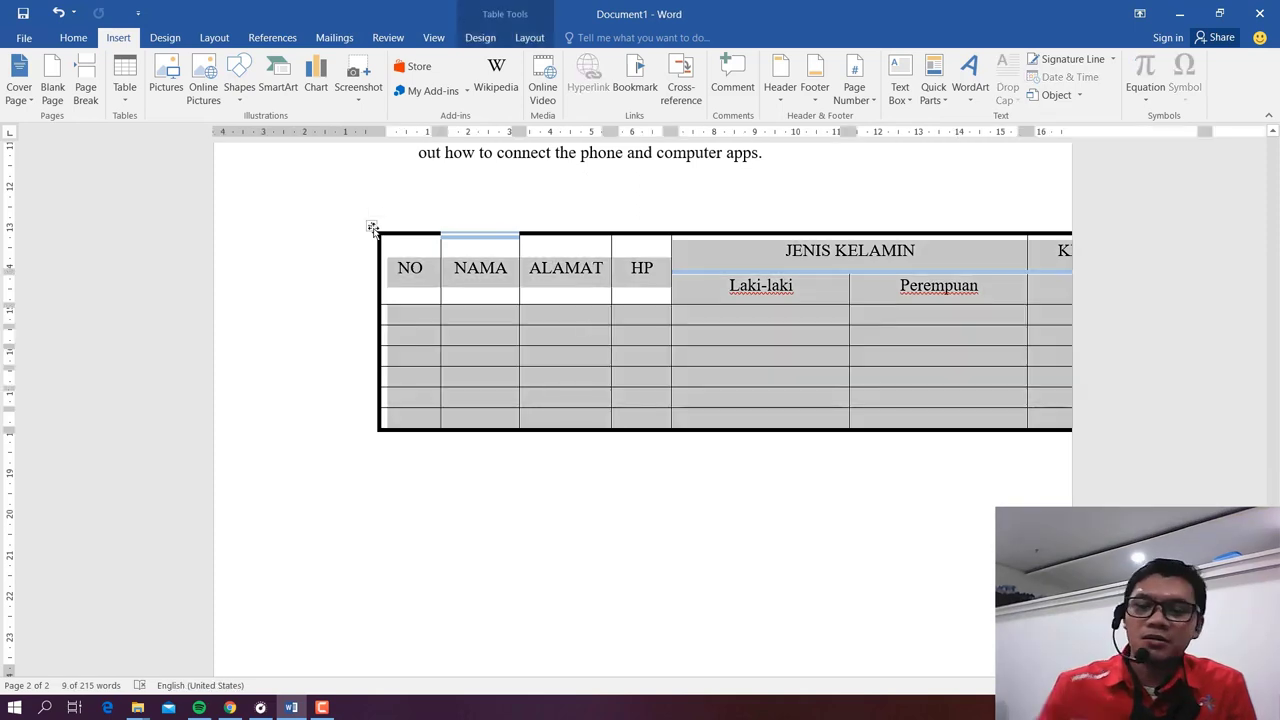
key("Delete")
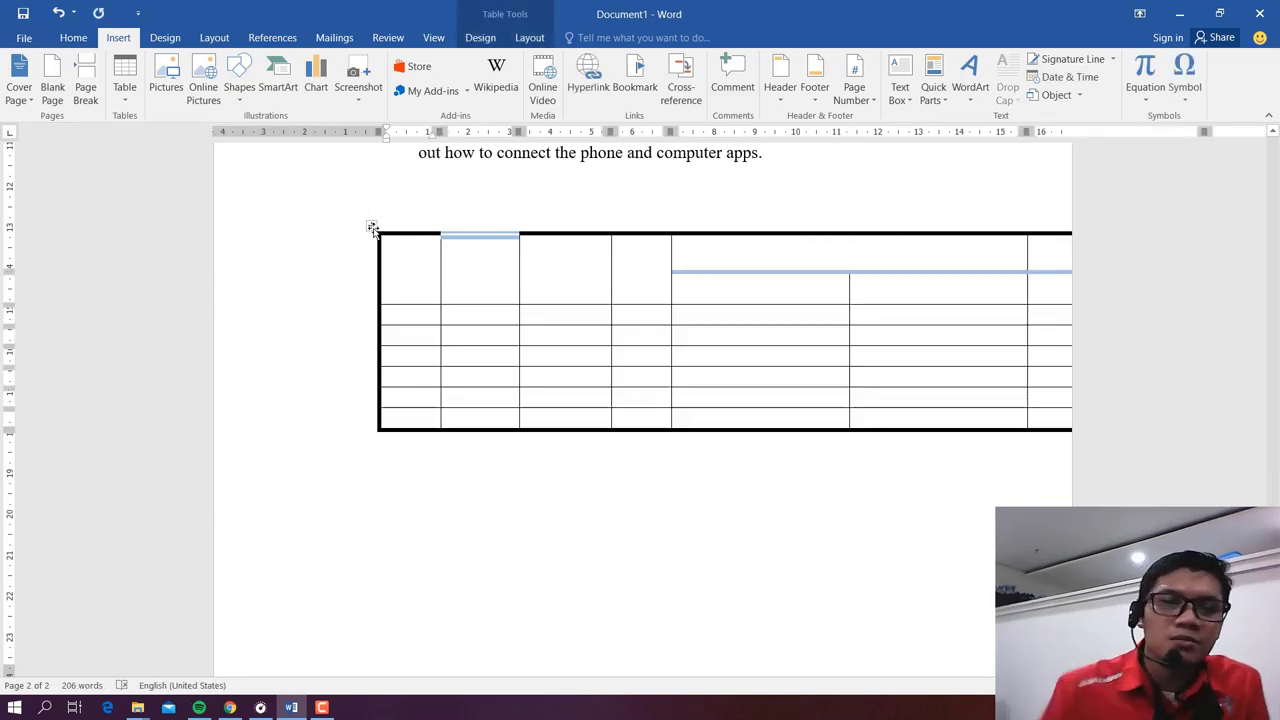
left_click(371, 228)
key("BackSpace")
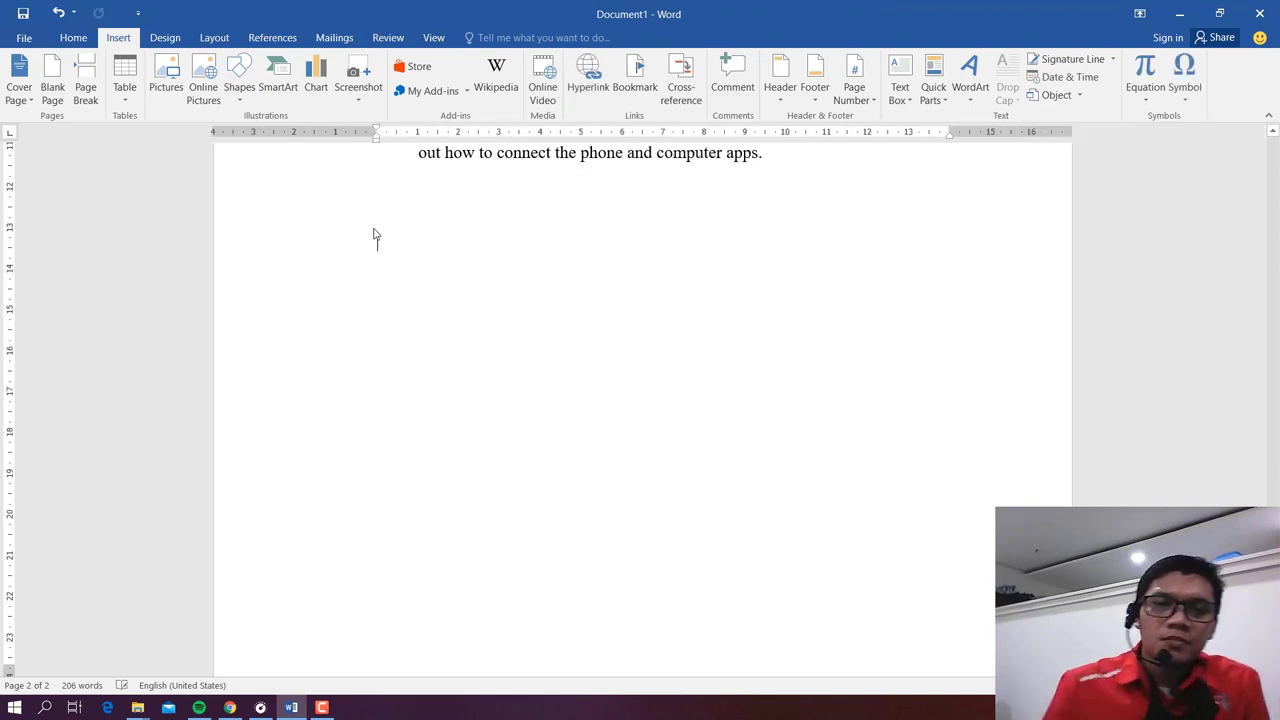
Step: Insert a blank page after the last bulleted DroidCam paragraph
scroll(583, 289, "up", 2)
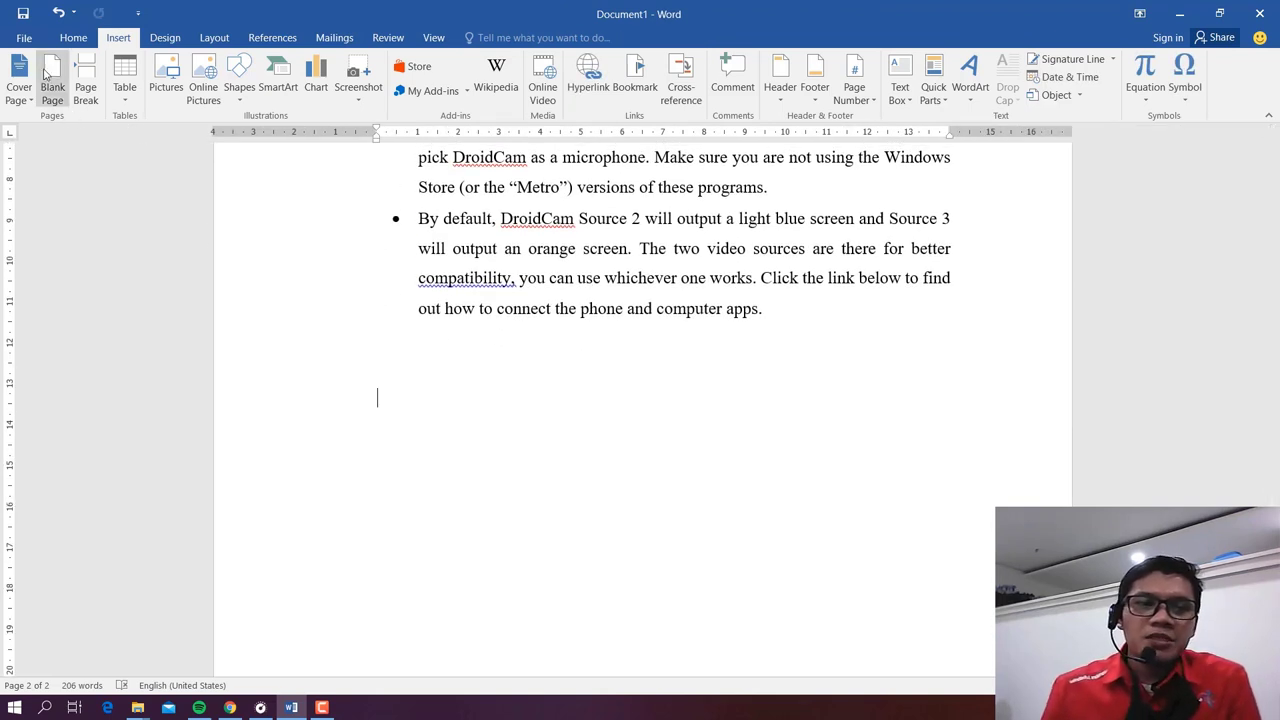
left_click(680, 278)
left_click(766, 334)
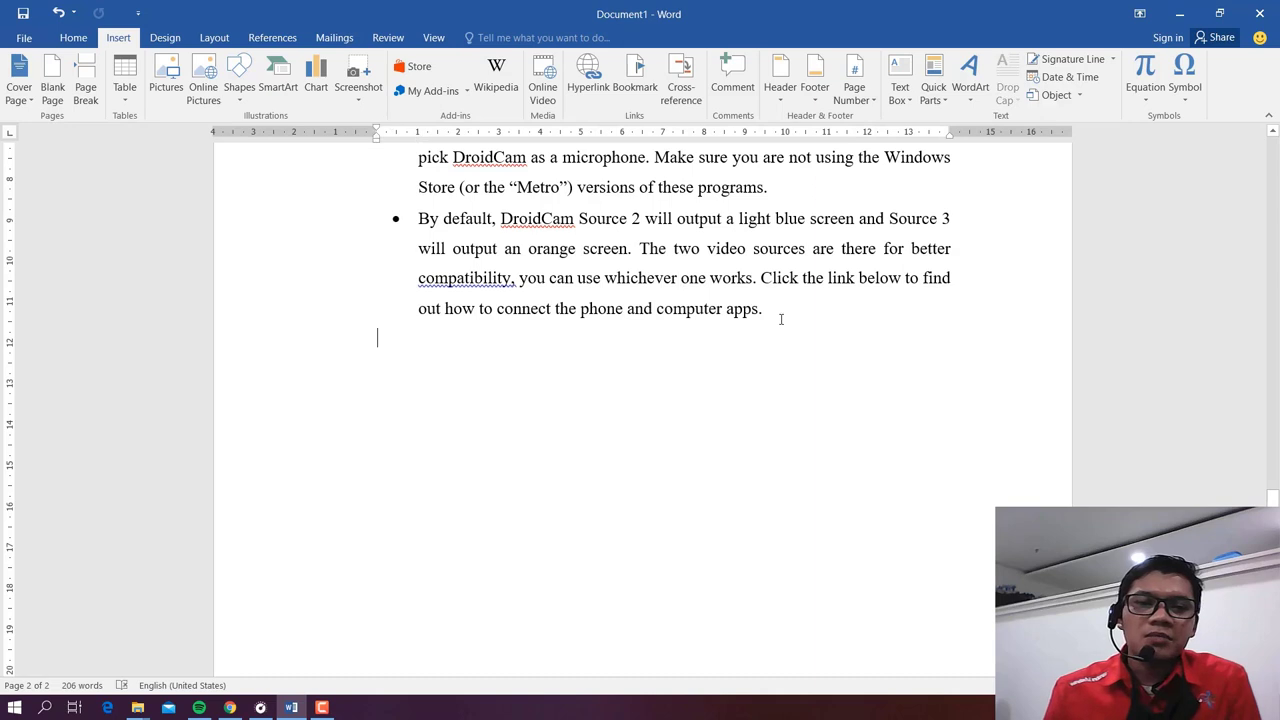
scroll(474, 325, "down", 2)
scroll(448, 305, "down", 2)
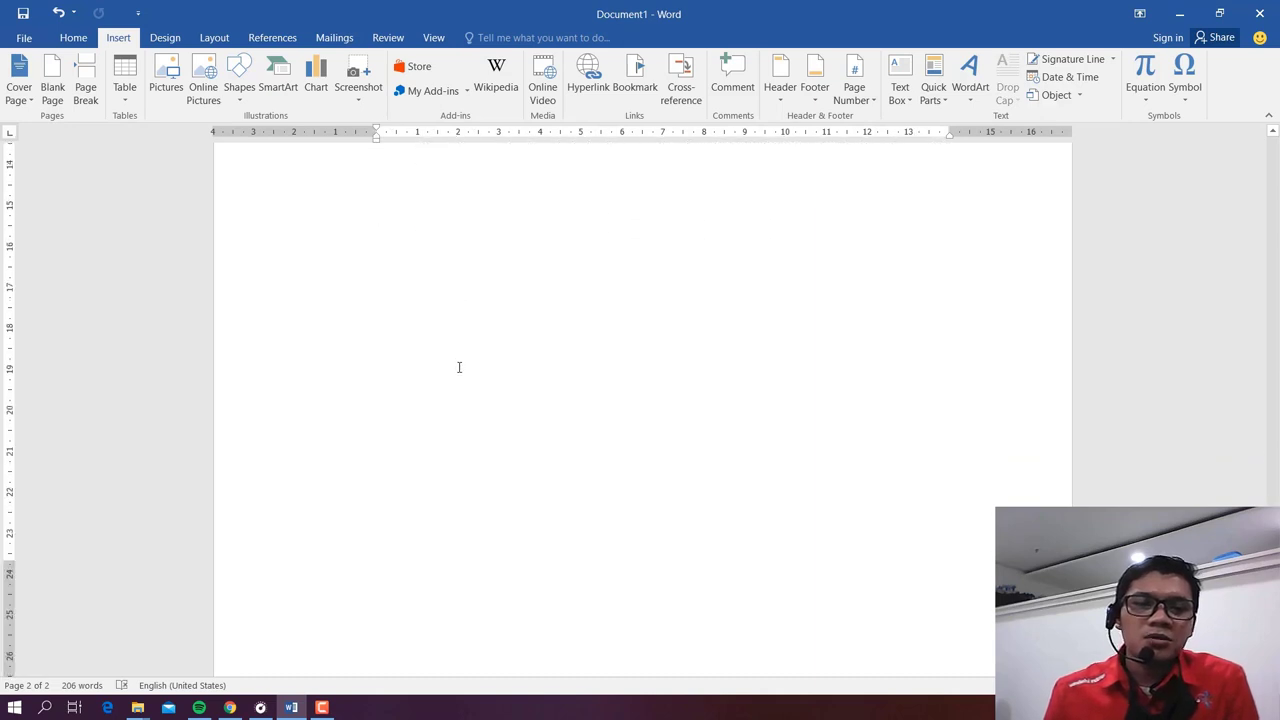
scroll(457, 366, "down", 2)
scroll(469, 426, "up", 2)
scroll(381, 301, "up", 2)
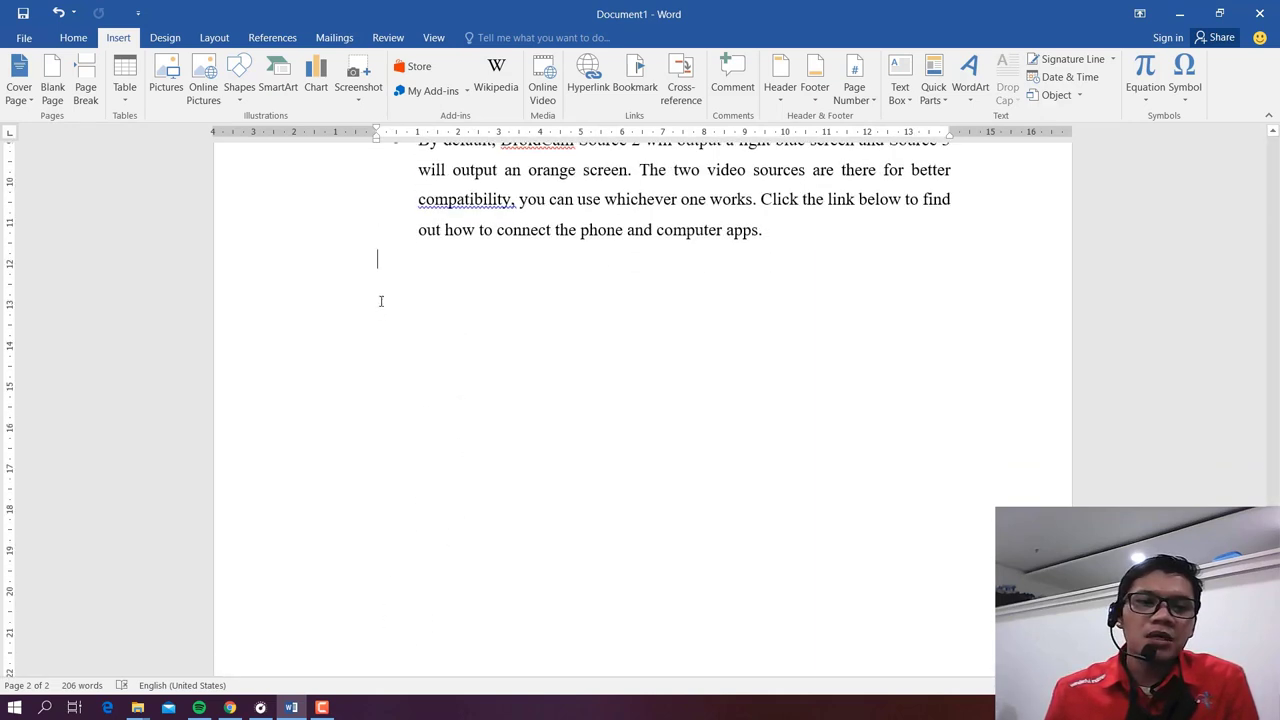
left_click(52, 80)
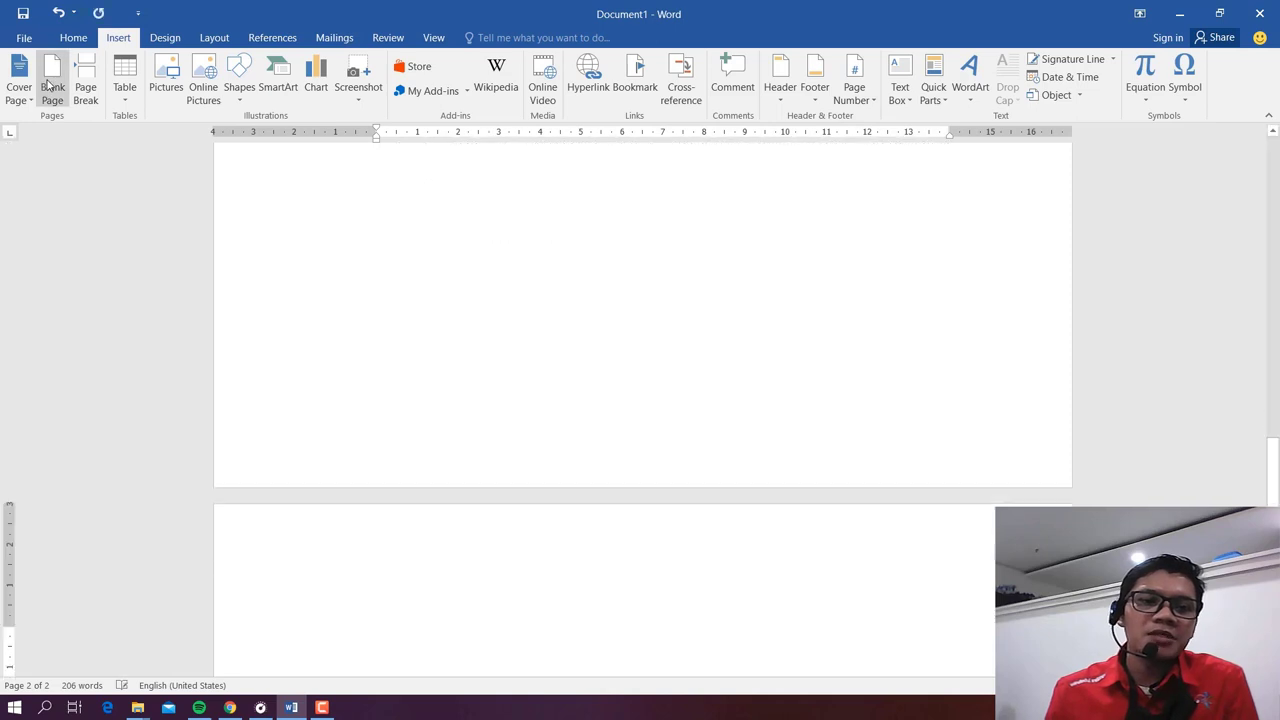
scroll(422, 478, "down", 2)
scroll(443, 503, "up", 3)
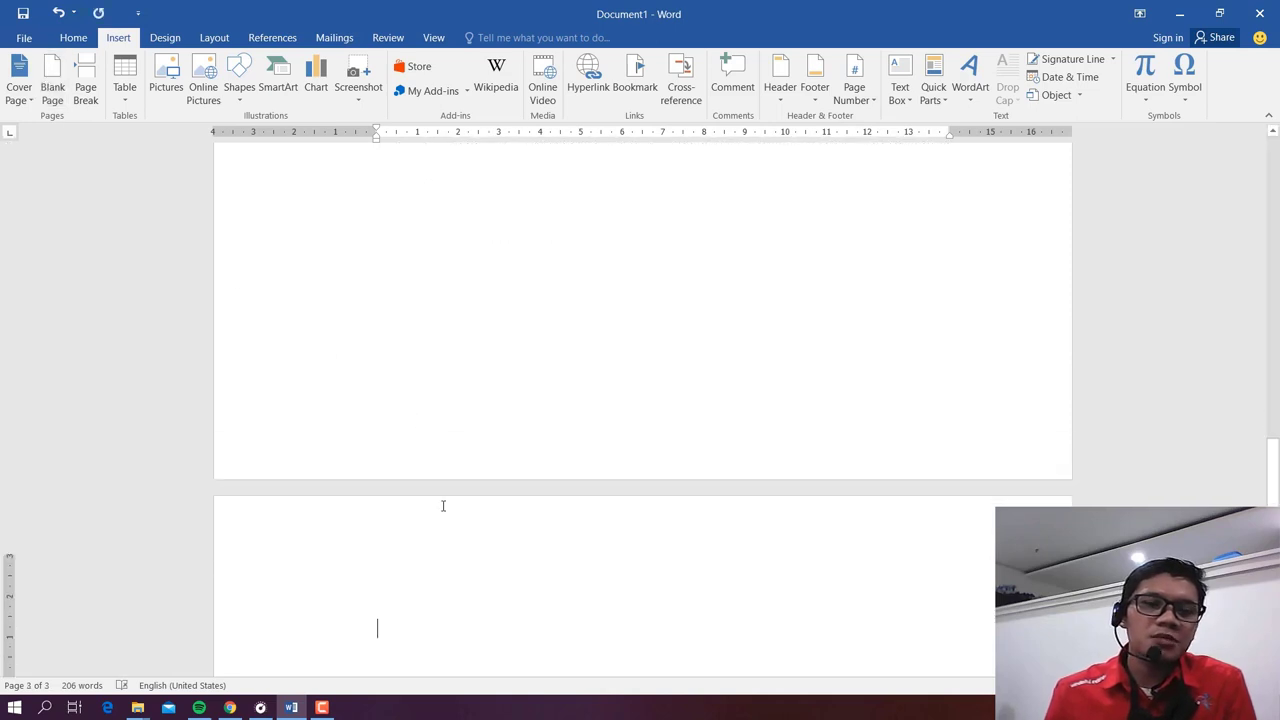
scroll(446, 514, "up", 5)
scroll(520, 394, "up", 4)
Step: End the bulleted list and type the test text 'jhvjhv' on a fresh line
left_click(762, 372)
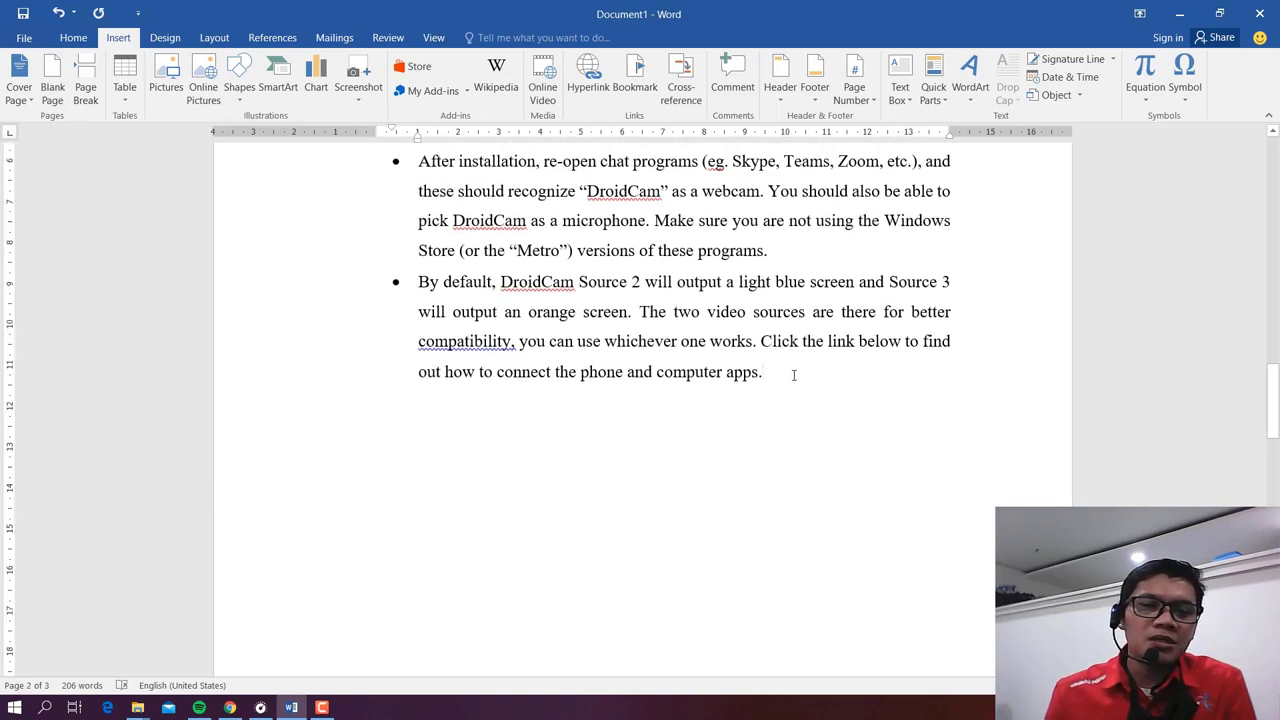
scroll(631, 429, "down", 2)
scroll(631, 429, "down", 3)
scroll(631, 432, "up", 4)
scroll(631, 433, "up", 6)
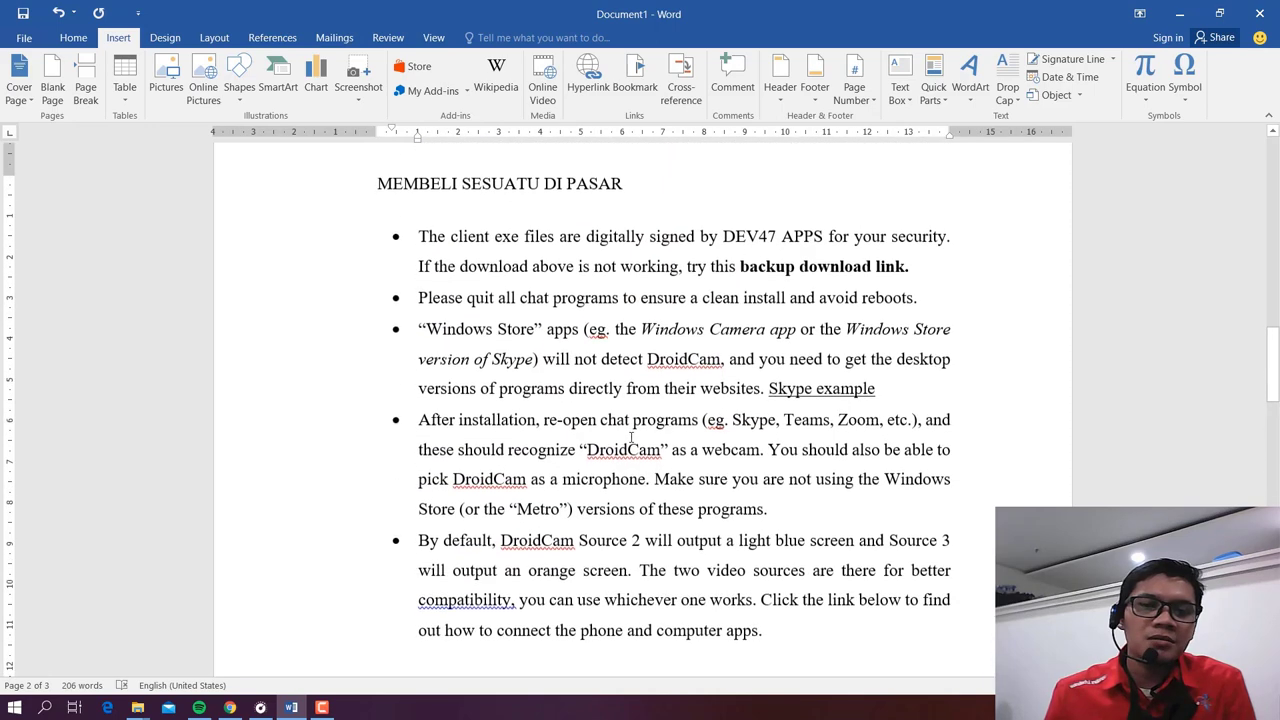
scroll(700, 450, "down", 2)
scroll(737, 466, "down", 3)
key("Return")
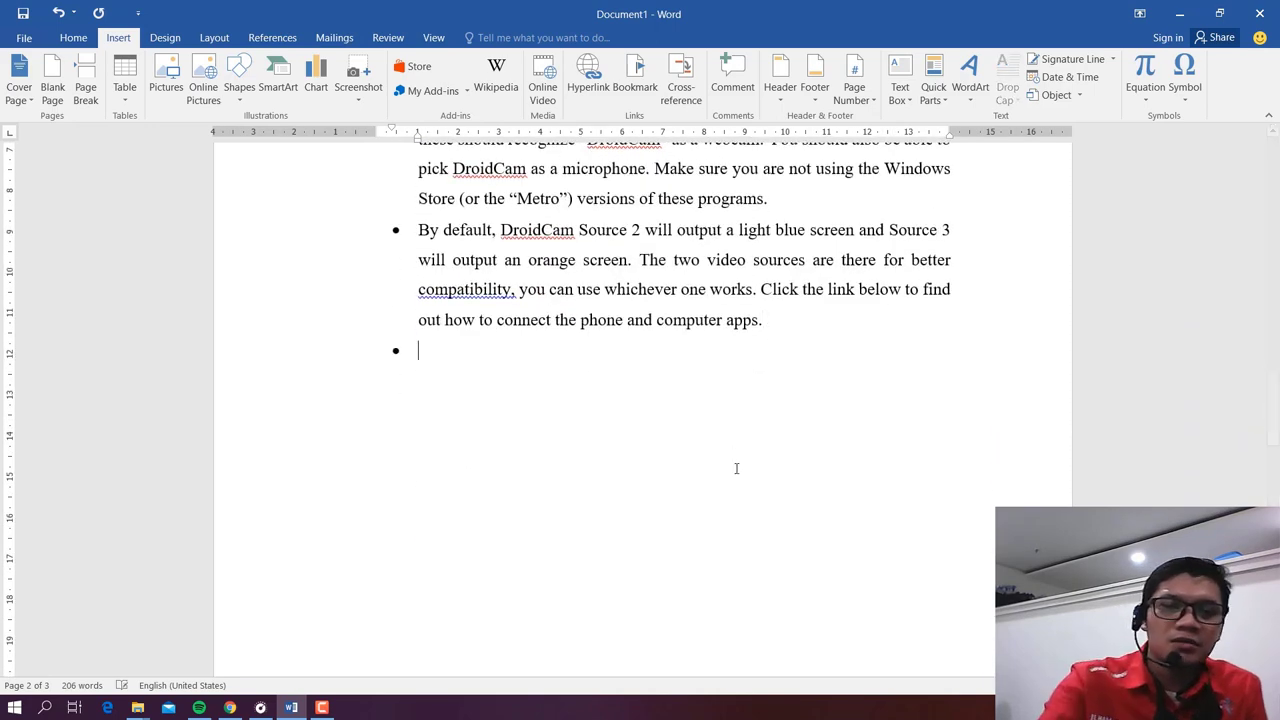
key("Return")
key("Return")
key("Return")
key("Return")
key("Return")
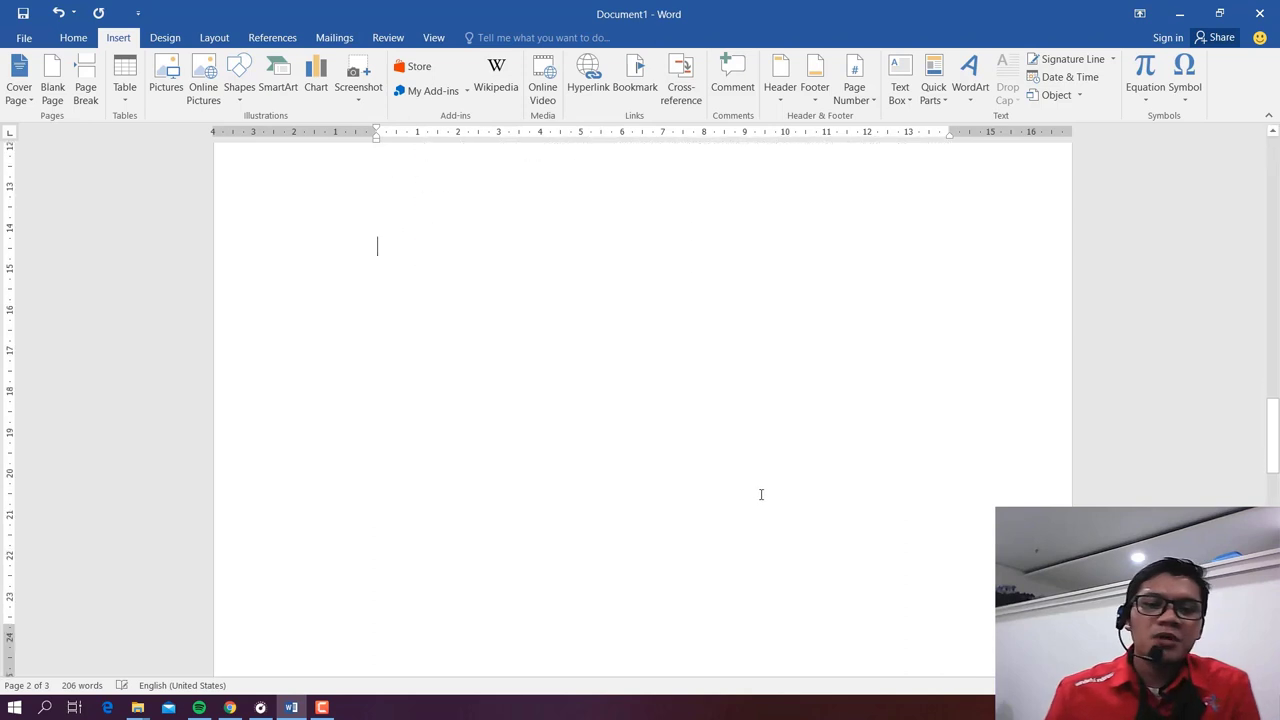
key("Return")
key("Return")
key("Return")
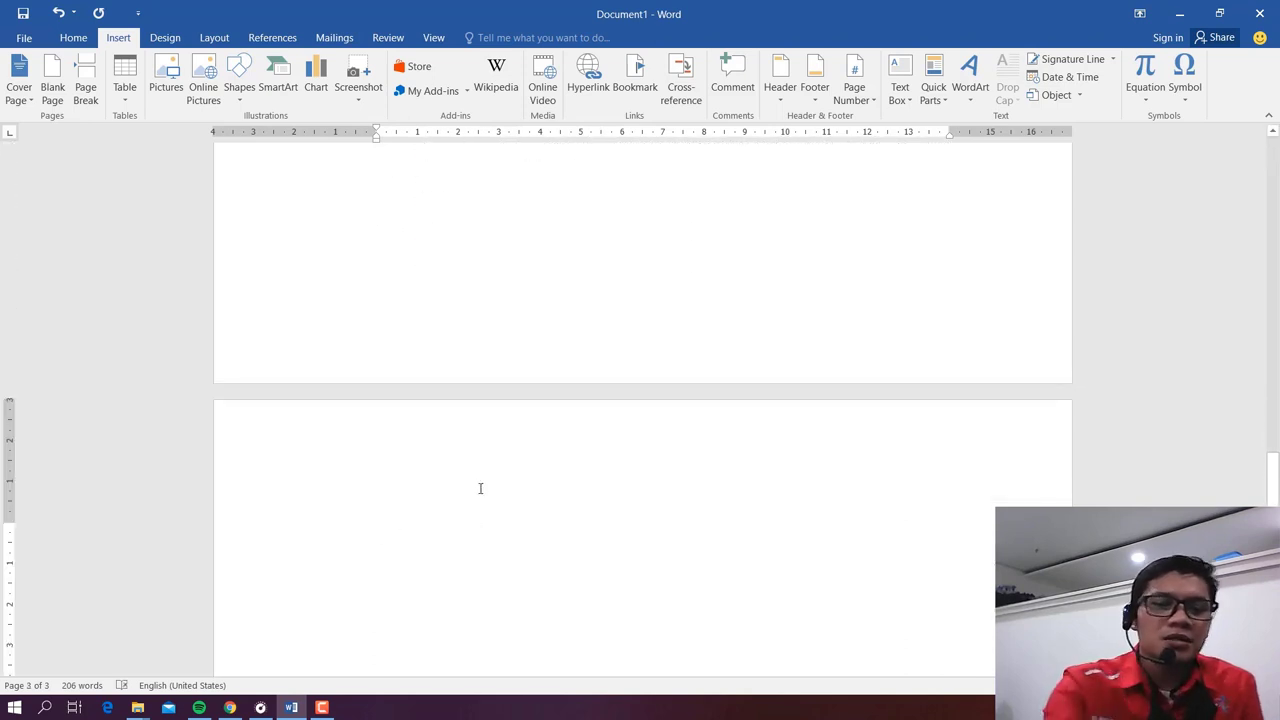
type("jhvjhv")
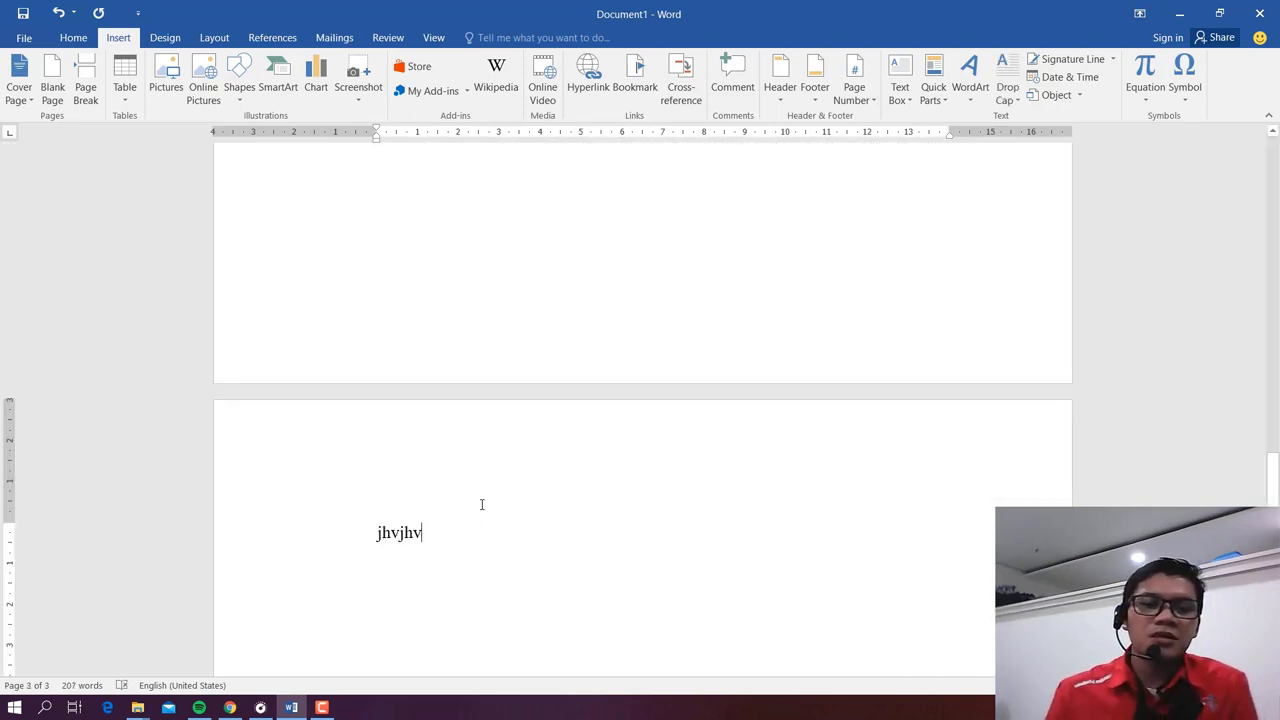
Step: Add another 'jhvjhv' line and page breaks so the document reaches five pages
scroll(475, 470, "up", 10)
left_click(466, 339)
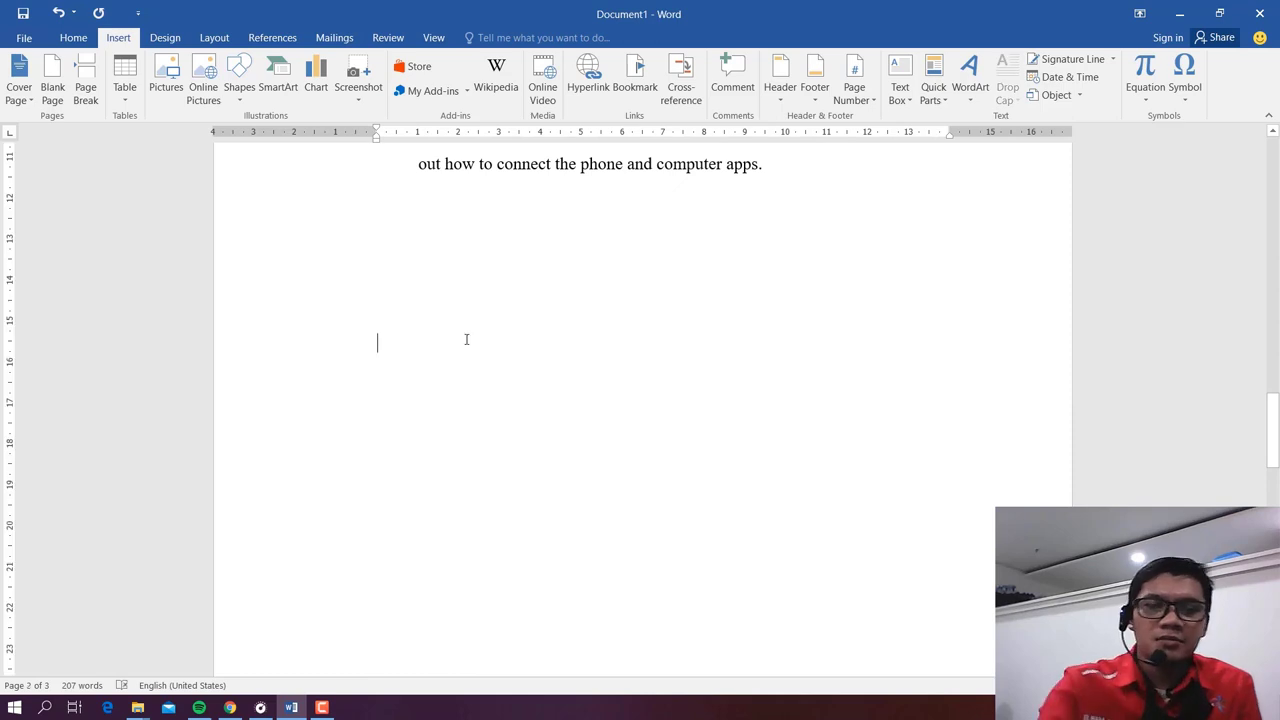
key("Return")
key("Return")
key("Return")
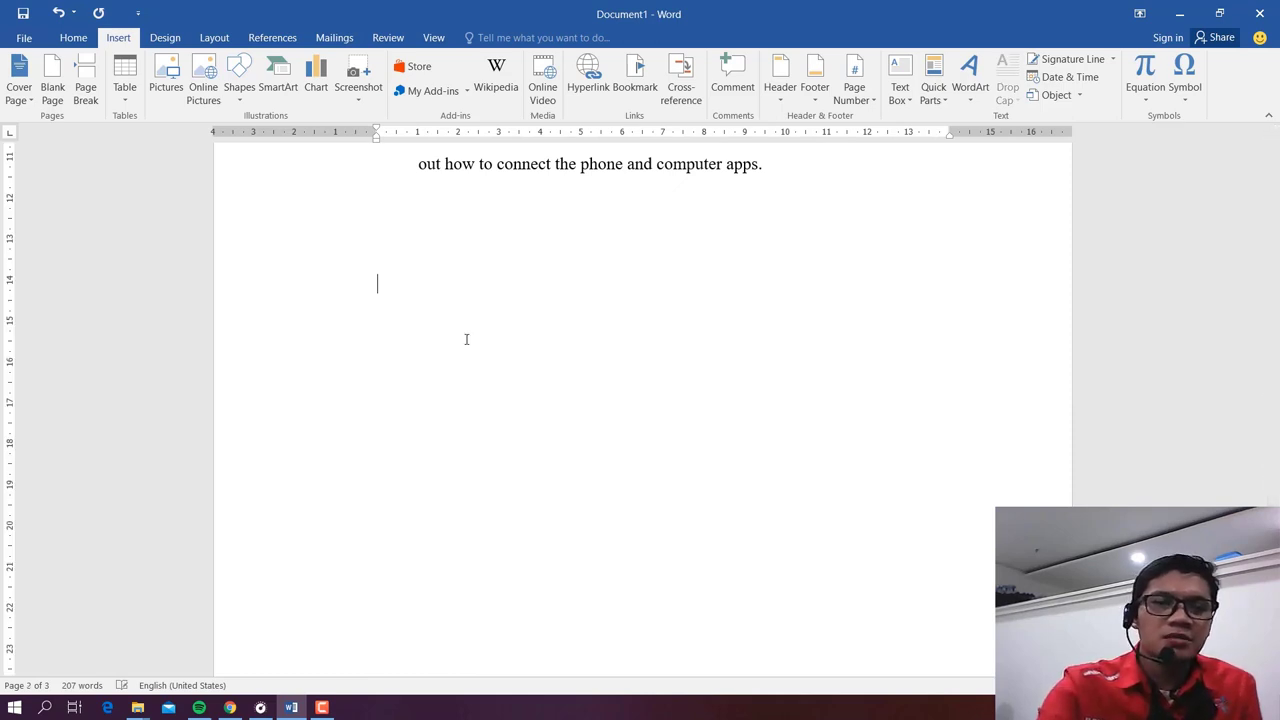
key("ctrl+Return")
type("jhvjhv")
key("Return")
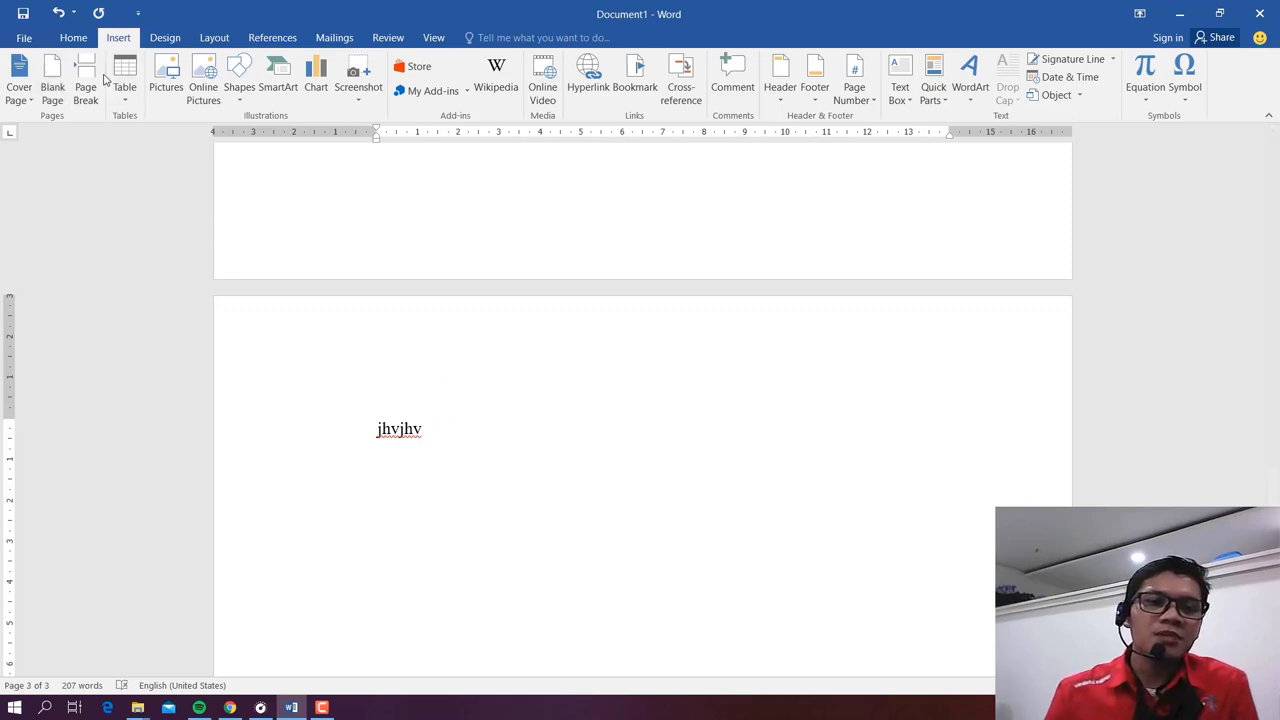
left_click(90, 84)
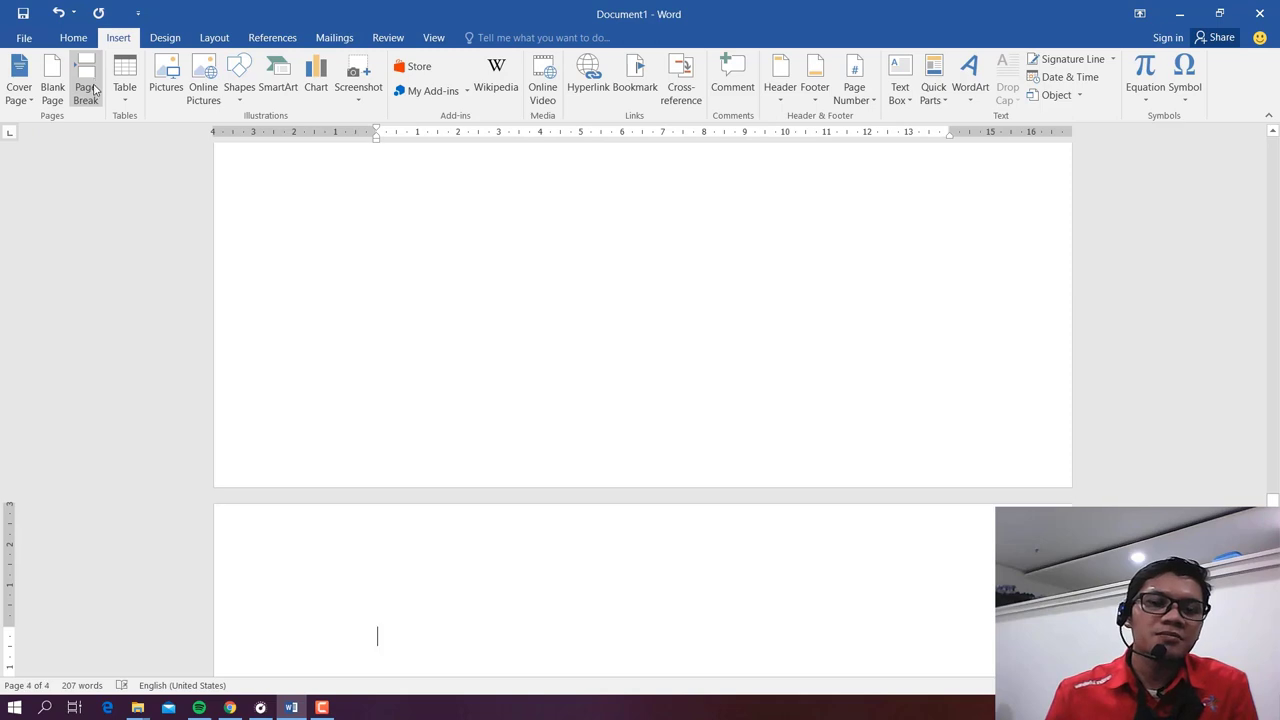
scroll(497, 375, "down", 5)
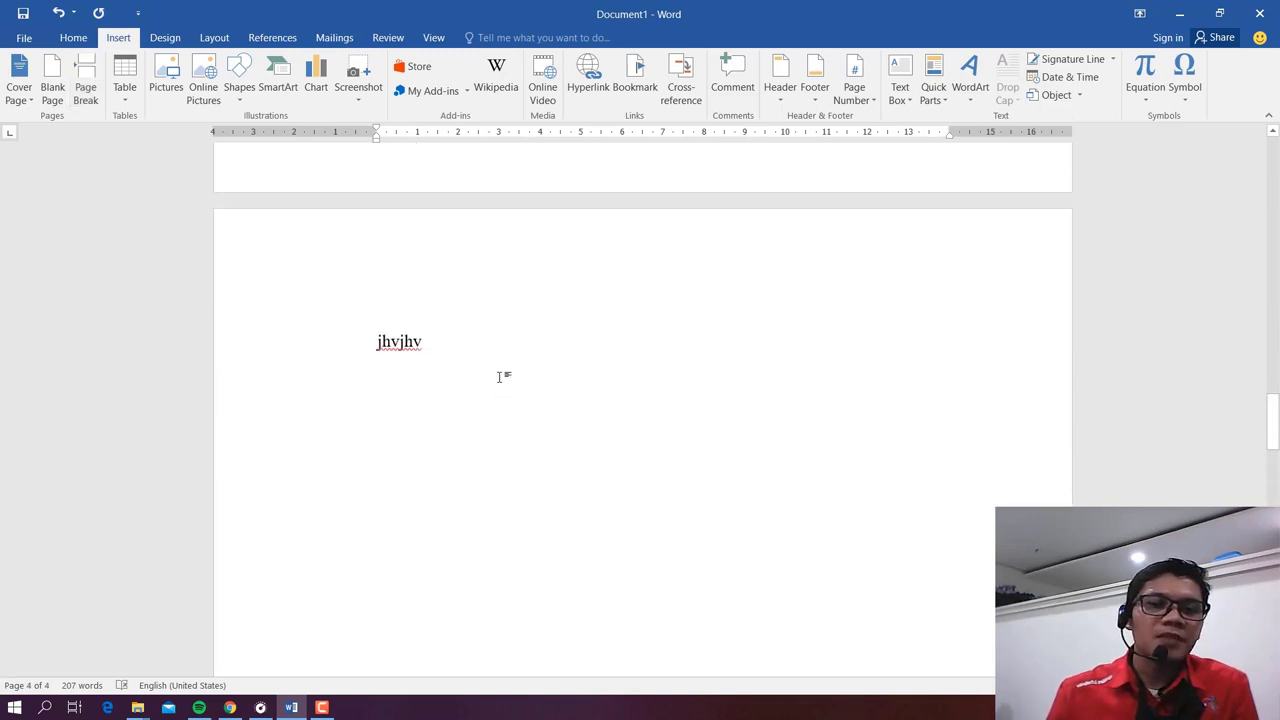
scroll(497, 378, "up", 5)
scroll(497, 381, "down", 3)
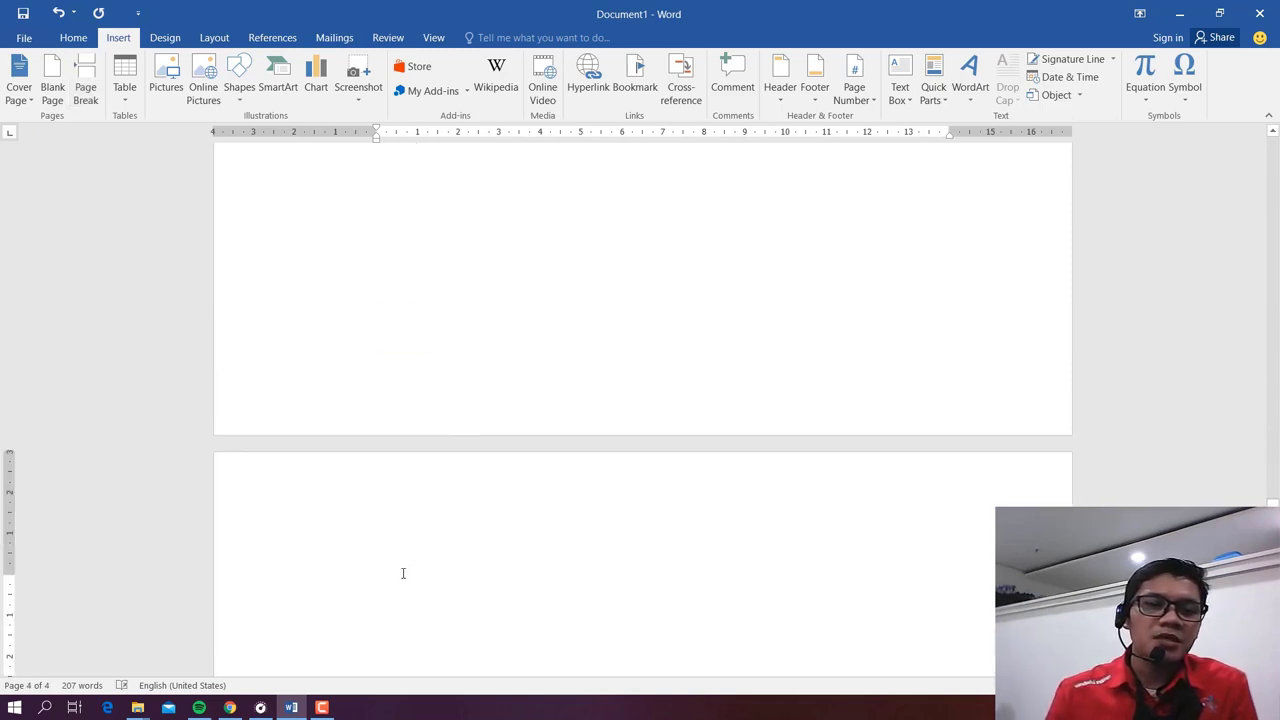
left_click(95, 103)
scroll(400, 375, "down", 5)
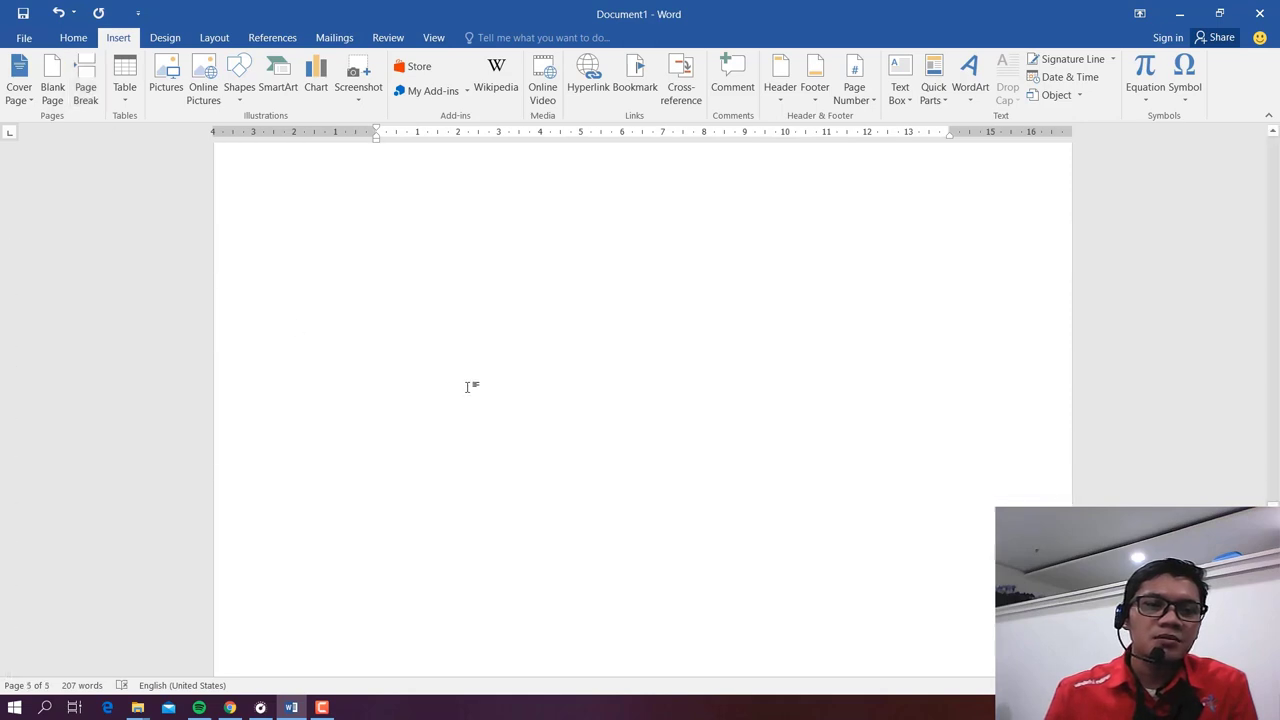
scroll(468, 386, "up", 5)
scroll(470, 385, "down", 5)
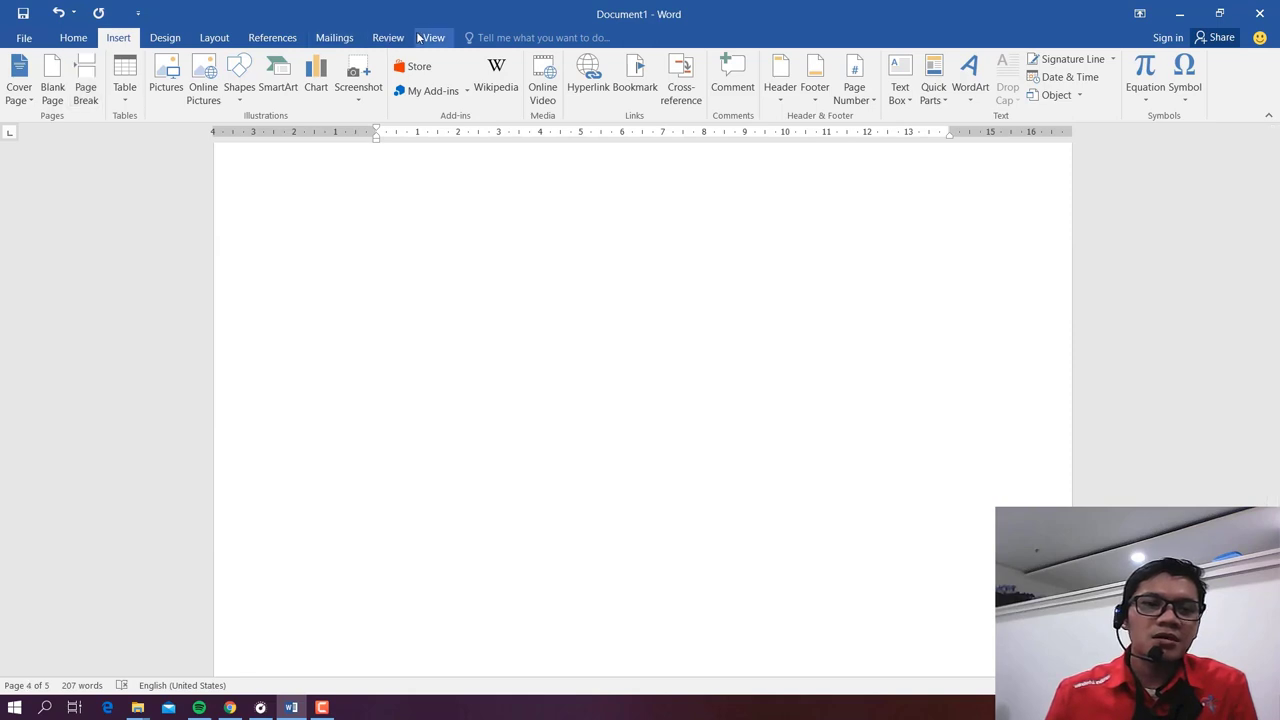
left_click(522, 438)
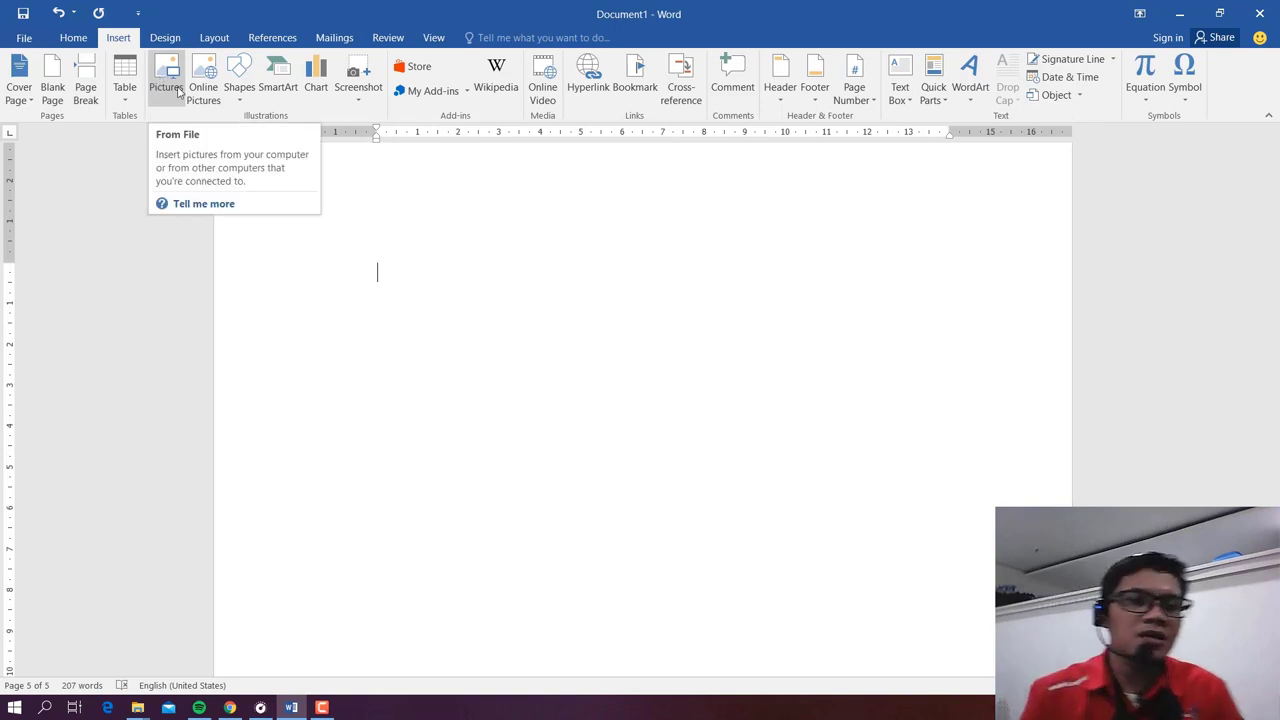
left_click(172, 80)
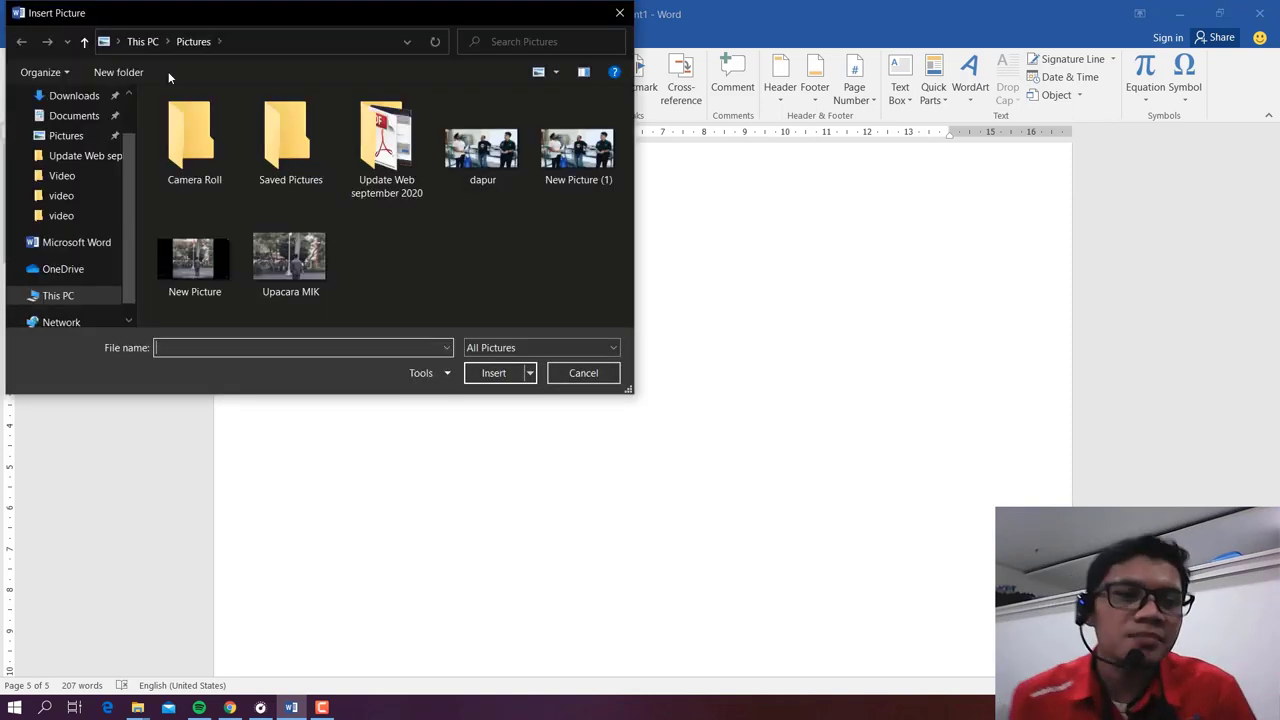
left_click(483, 163)
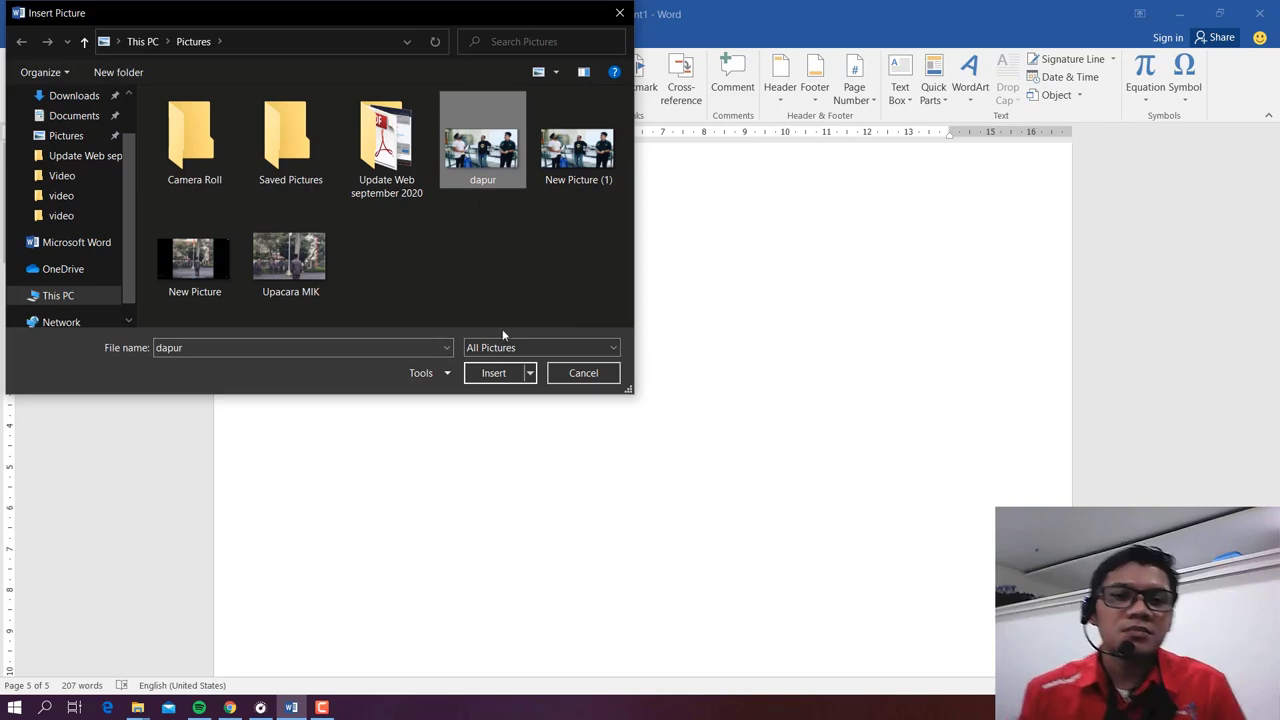
left_click(493, 373)
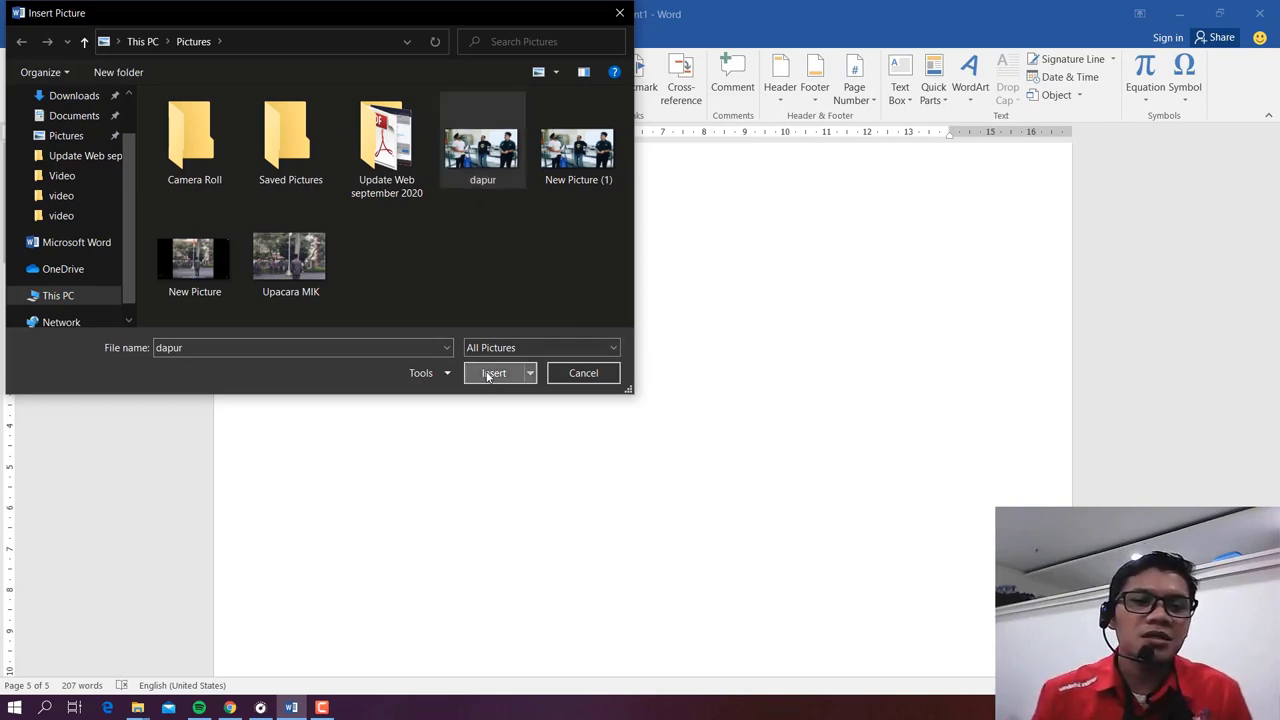
scroll(661, 421, "down", 2)
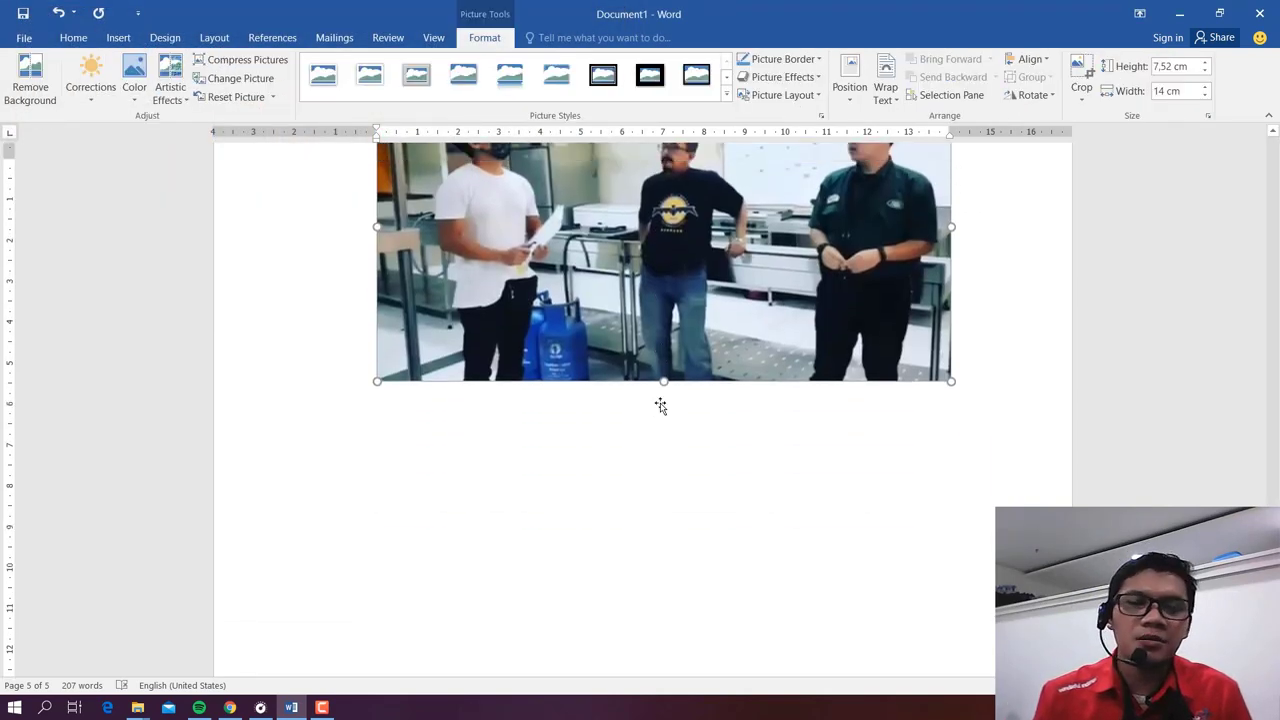
scroll(660, 403, "up", 4)
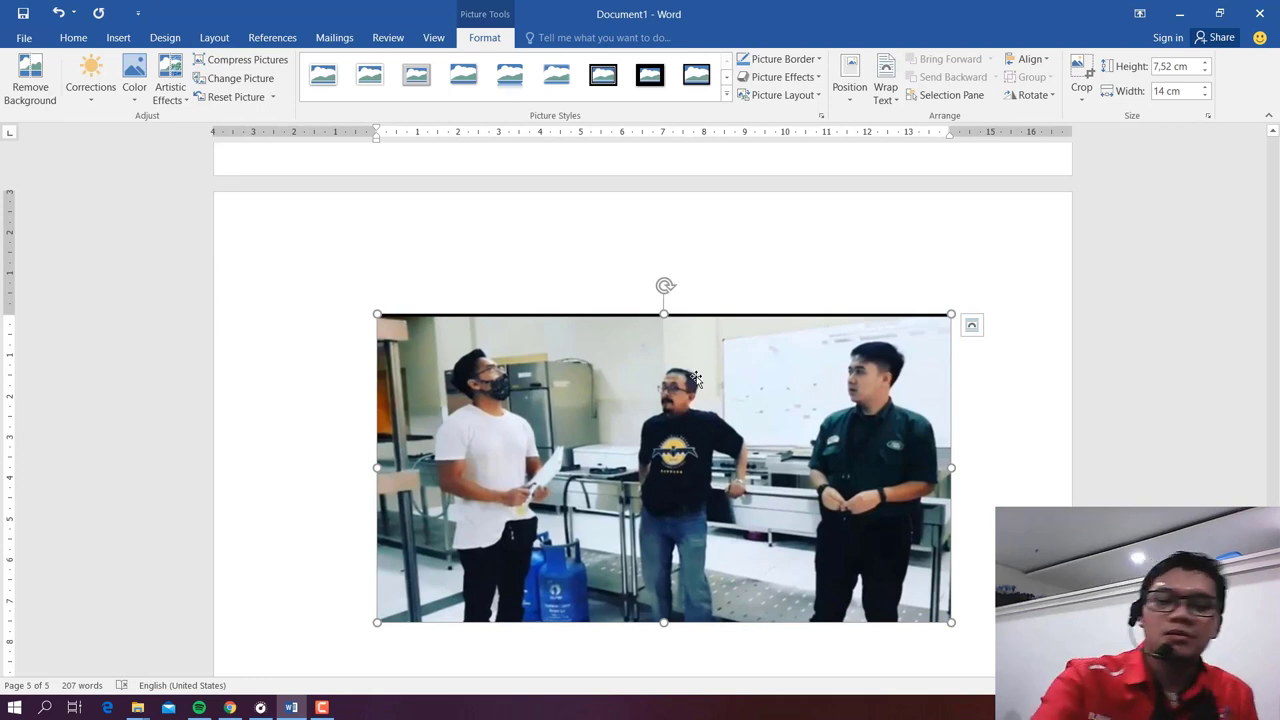
key("Delete")
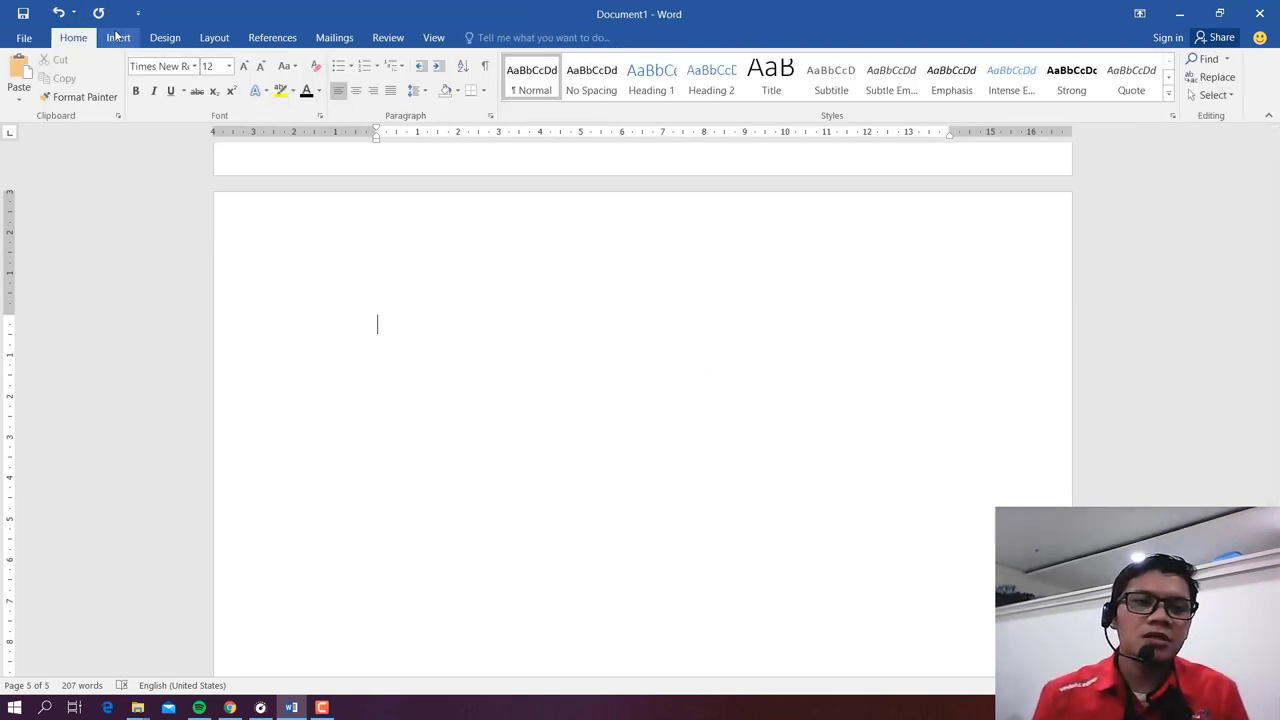
left_click(118, 37)
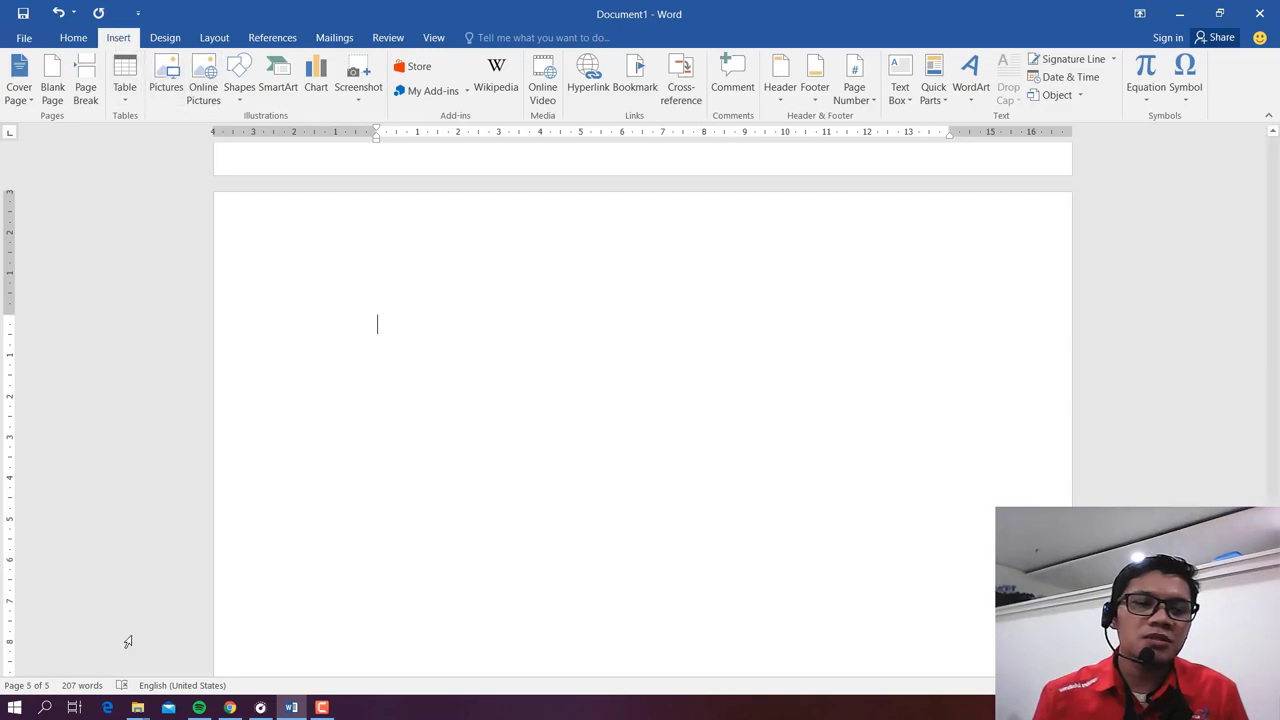
mouse_move(137, 707)
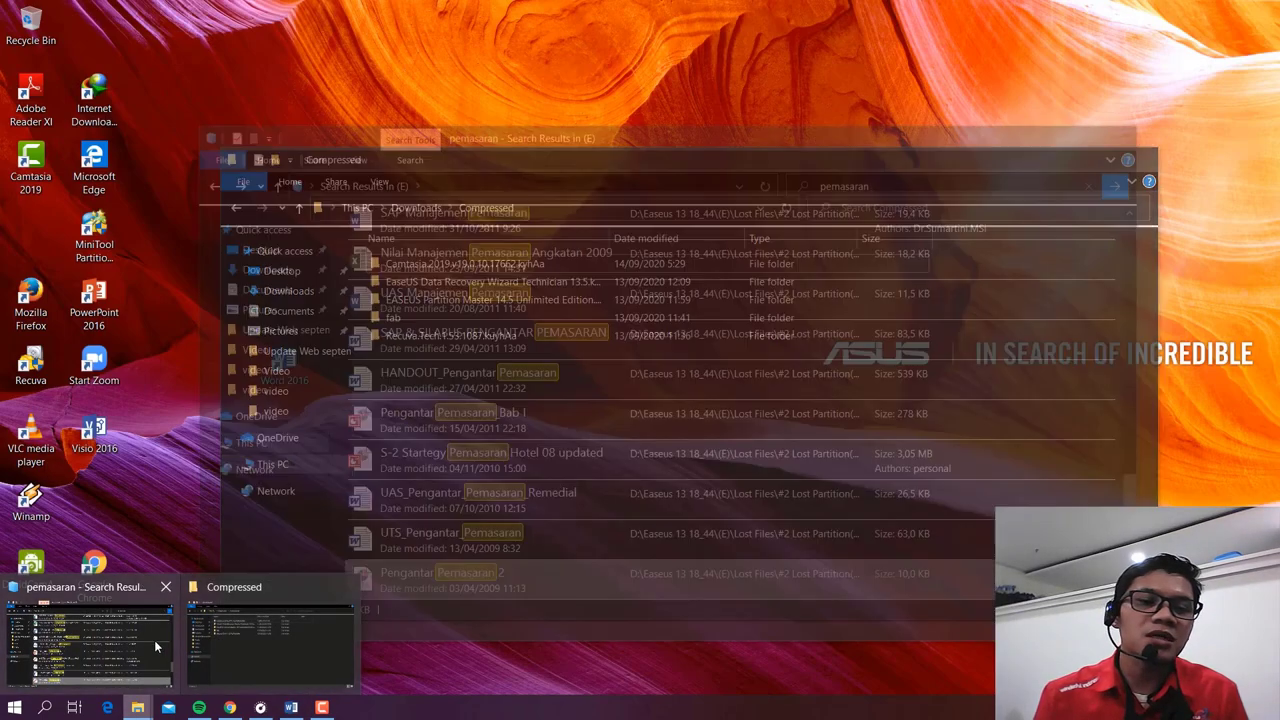
left_click(244, 638)
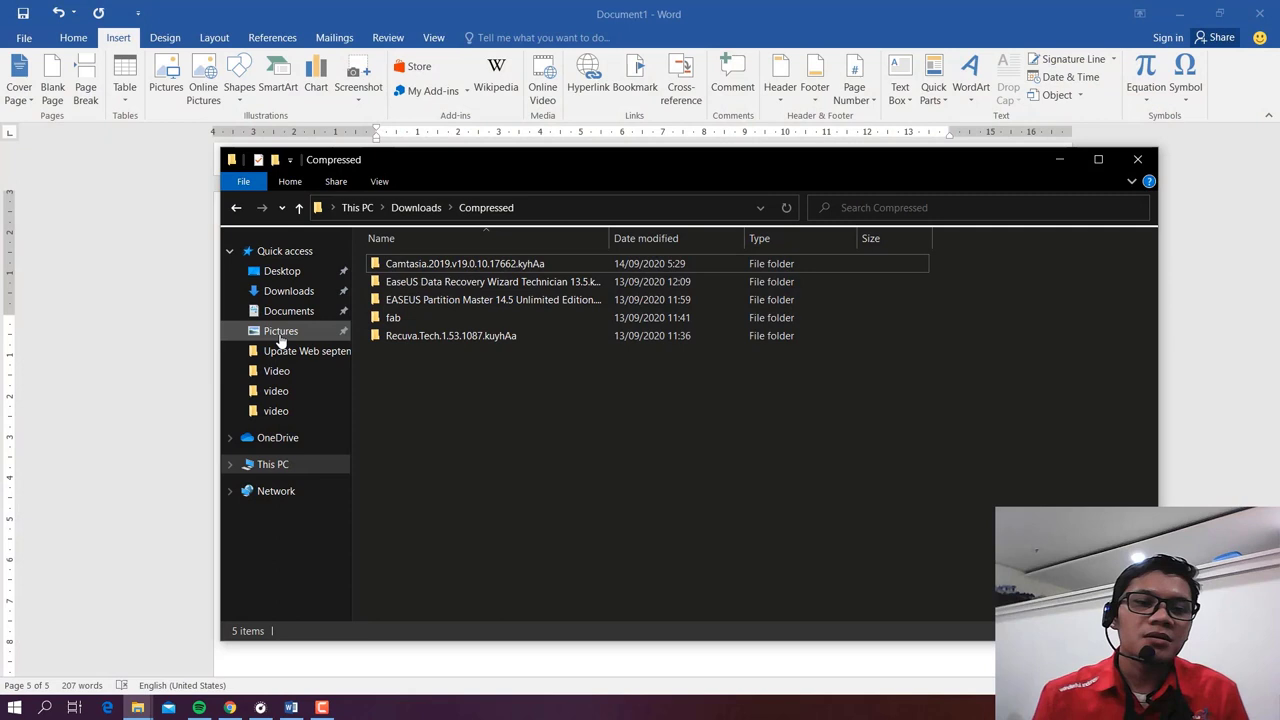
left_click(281, 336)
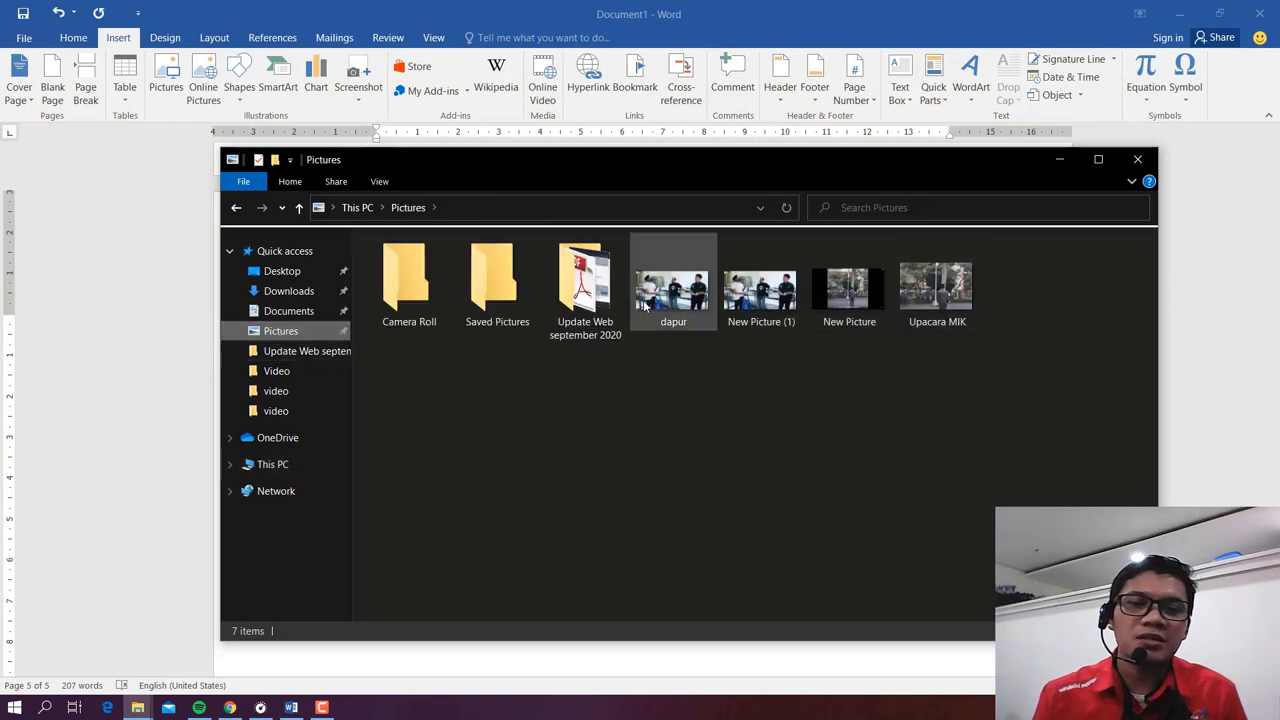
mouse_move(645, 307)
left_mouse_down()
mouse_move(196, 445)
mouse_move(756, 256)
left_mouse_up()
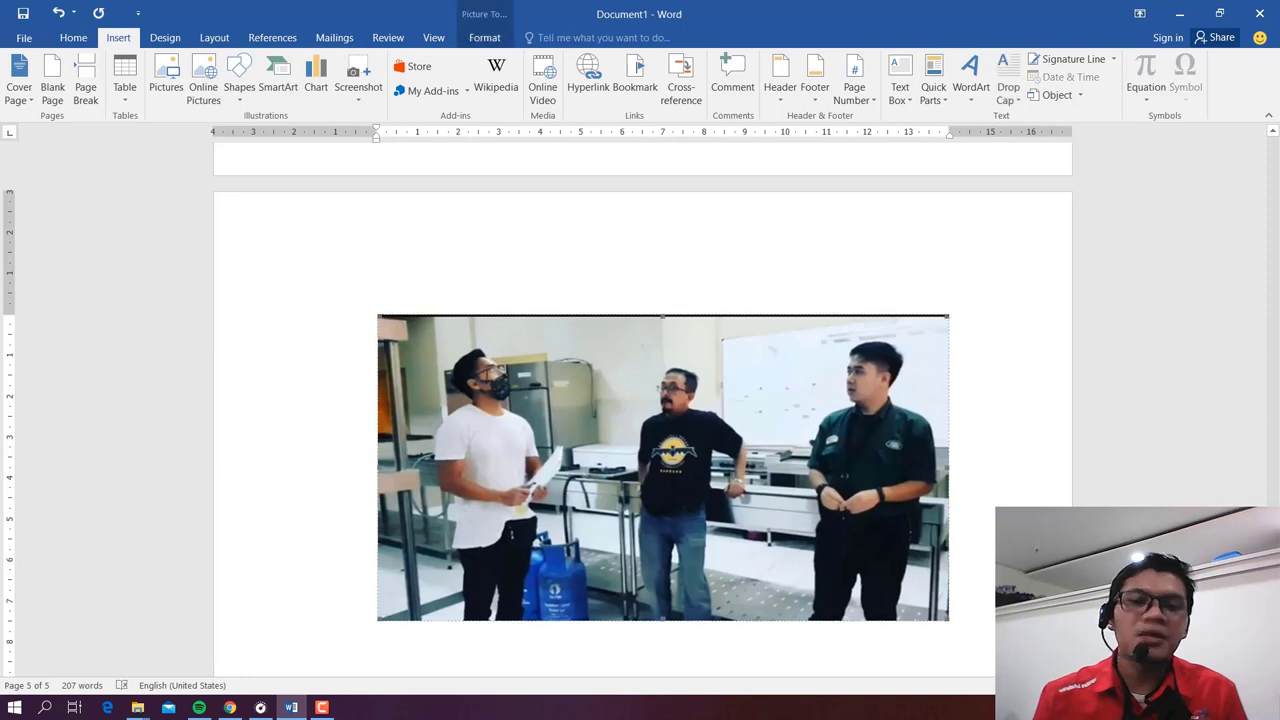
key("Delete")
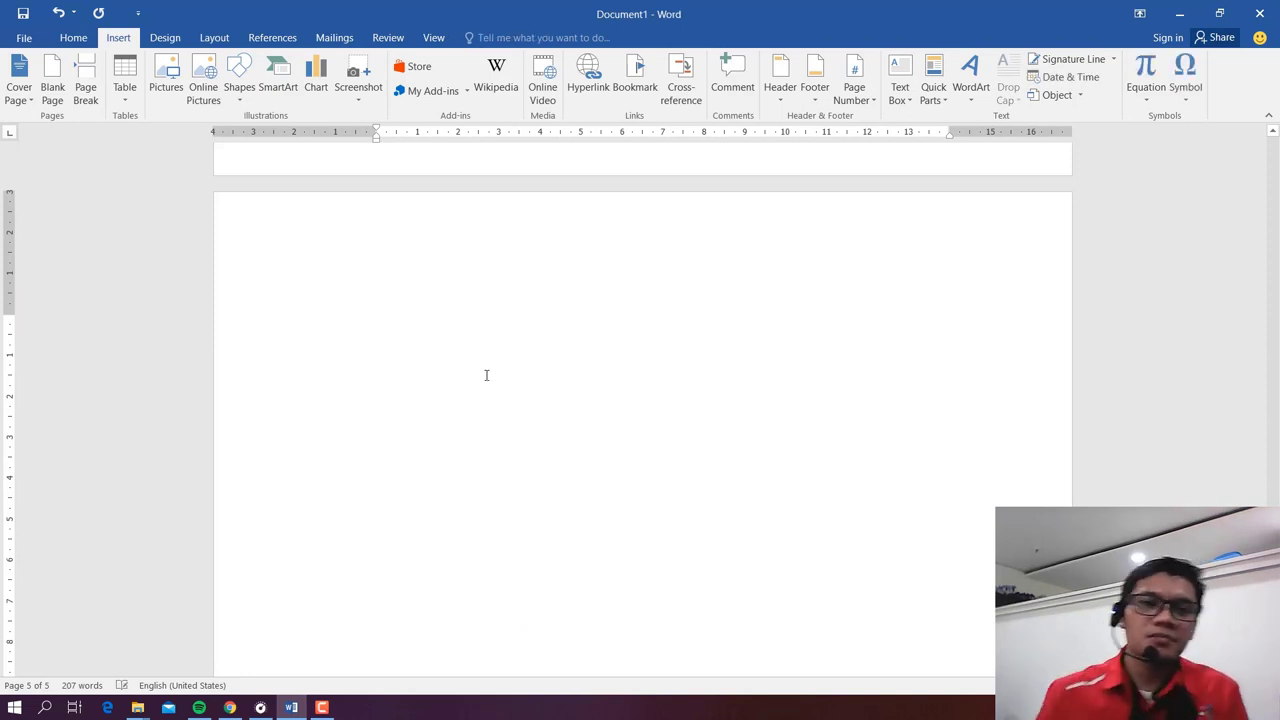
Step: Draw an isosceles triangle on the blank page 5
left_click(245, 95)
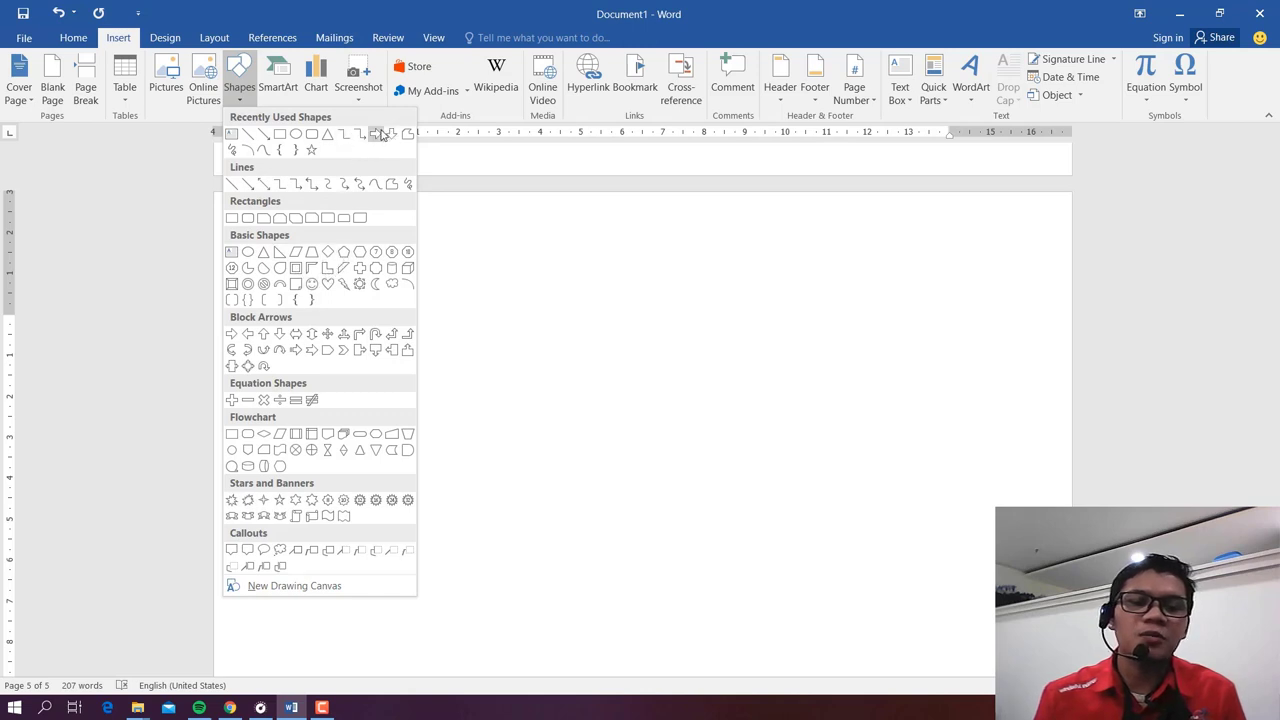
left_click(281, 252)
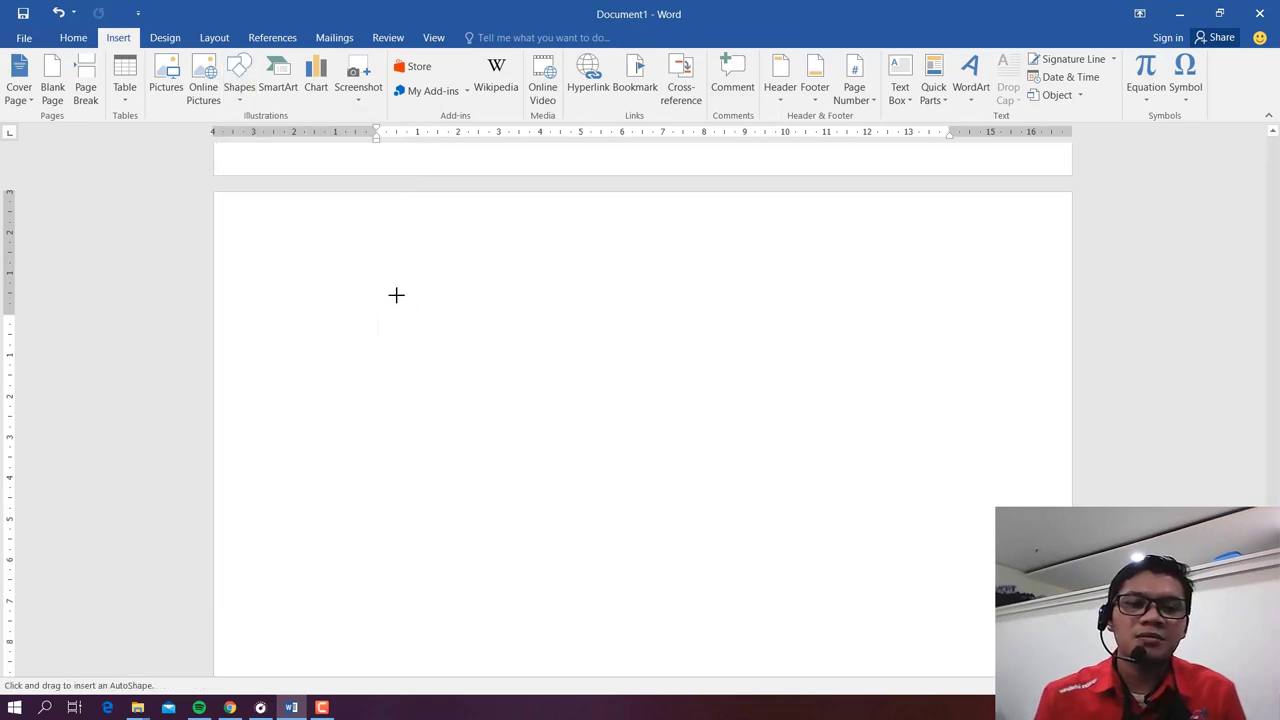
left_click(240, 95)
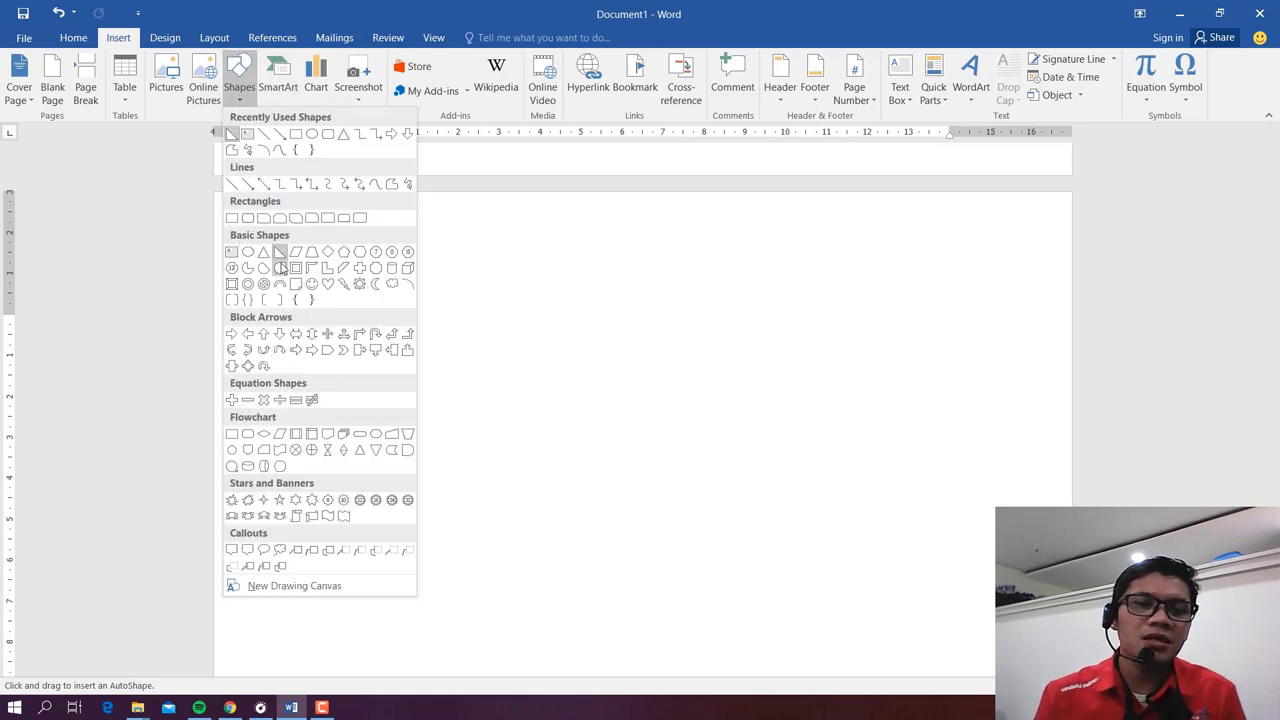
left_click(271, 258)
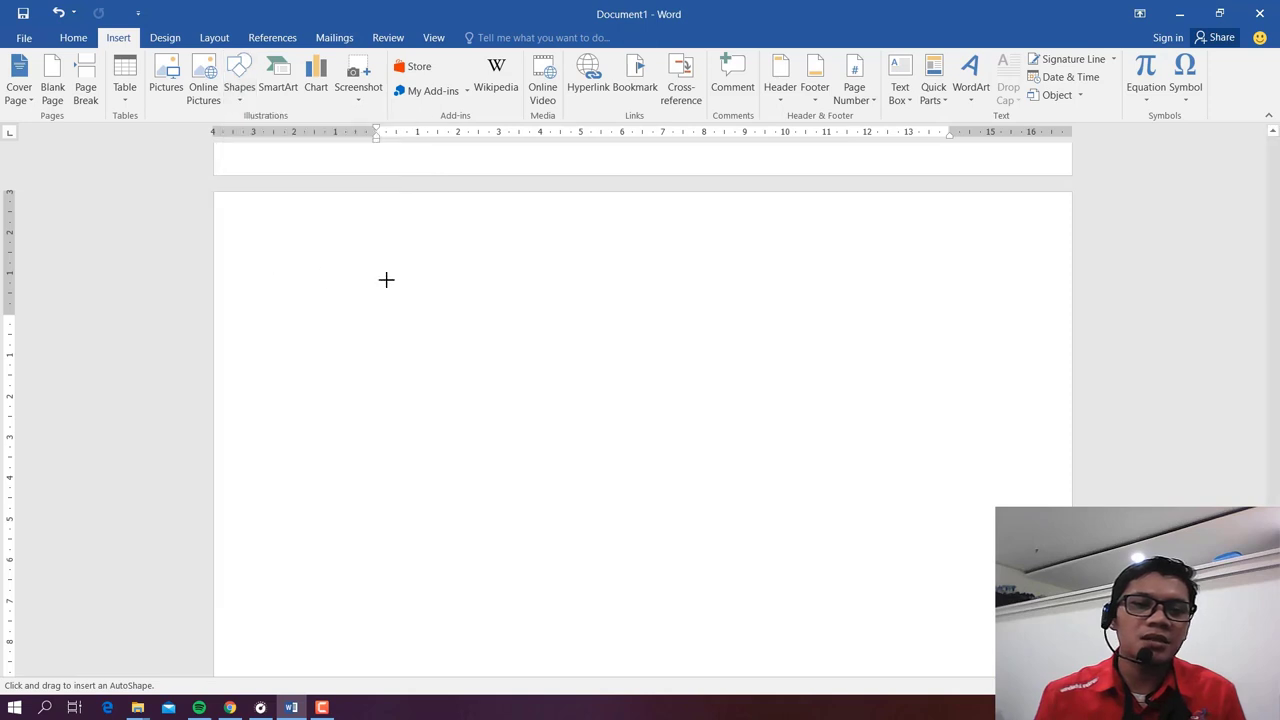
left_click_drag(386, 279, 684, 518)
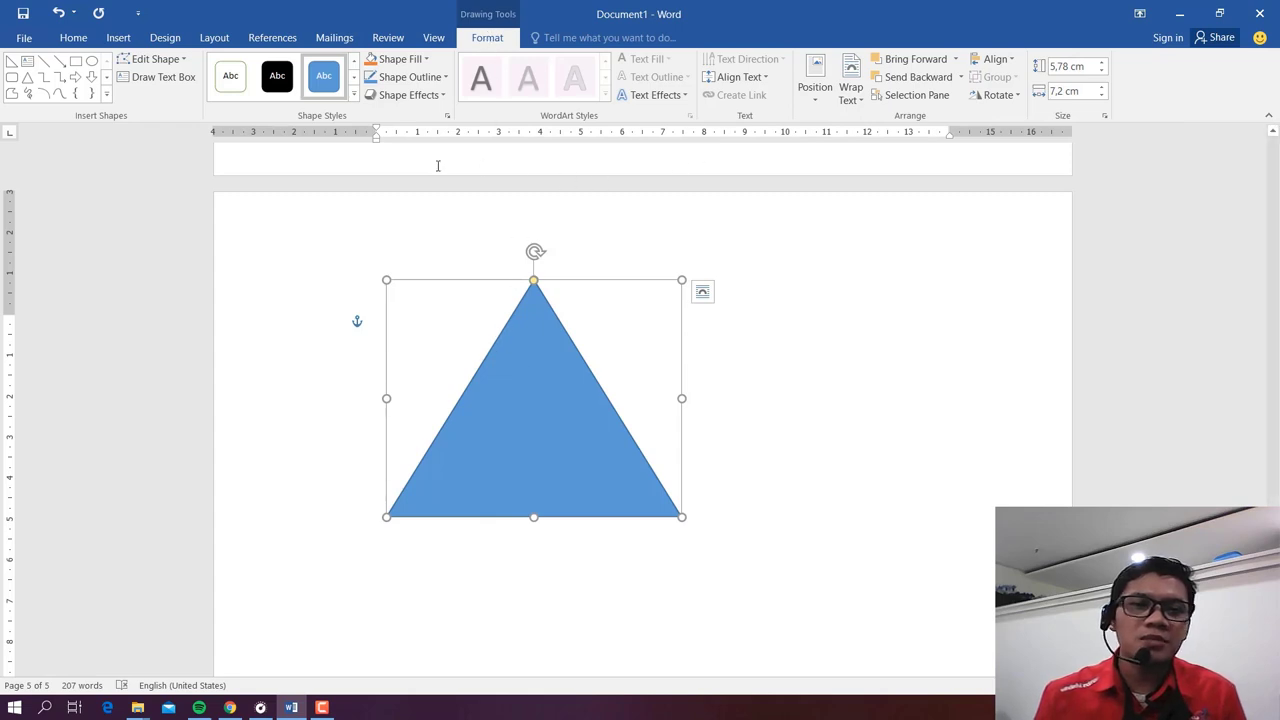
Step: Fill the triangle orange and give it a dark 4½ pt outline
left_click(370, 60)
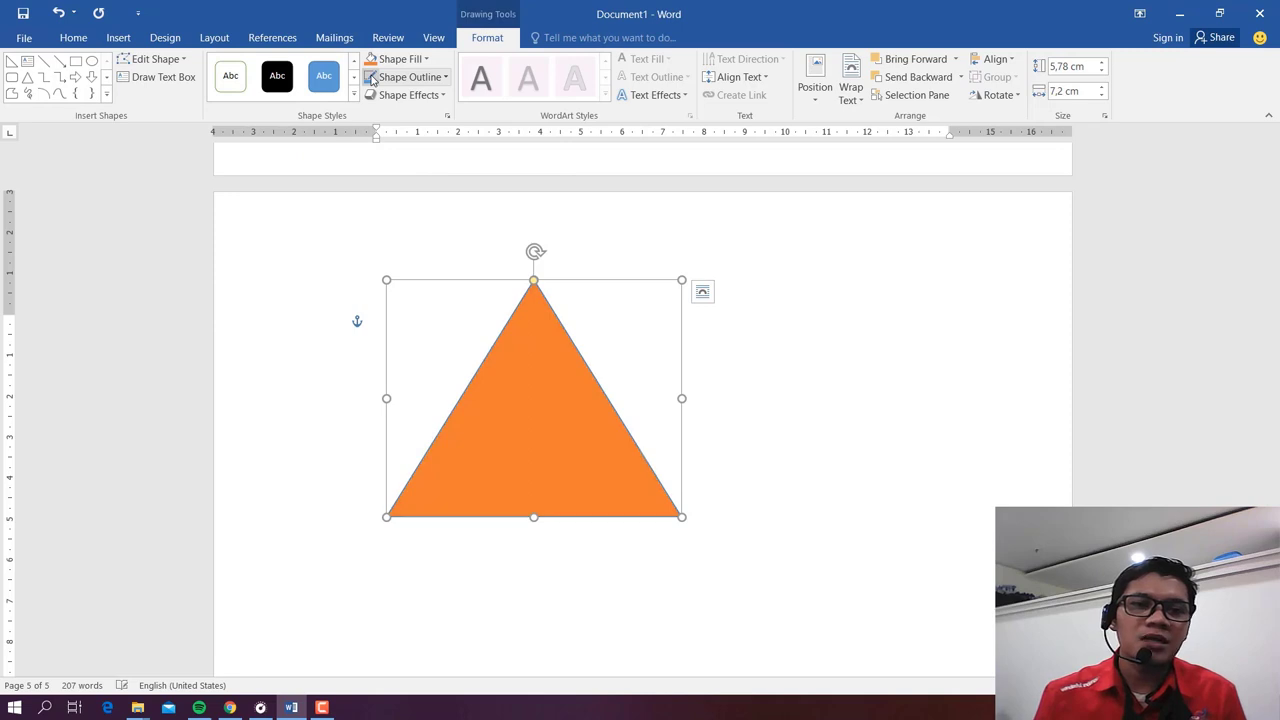
left_click(428, 78)
left_click(409, 160)
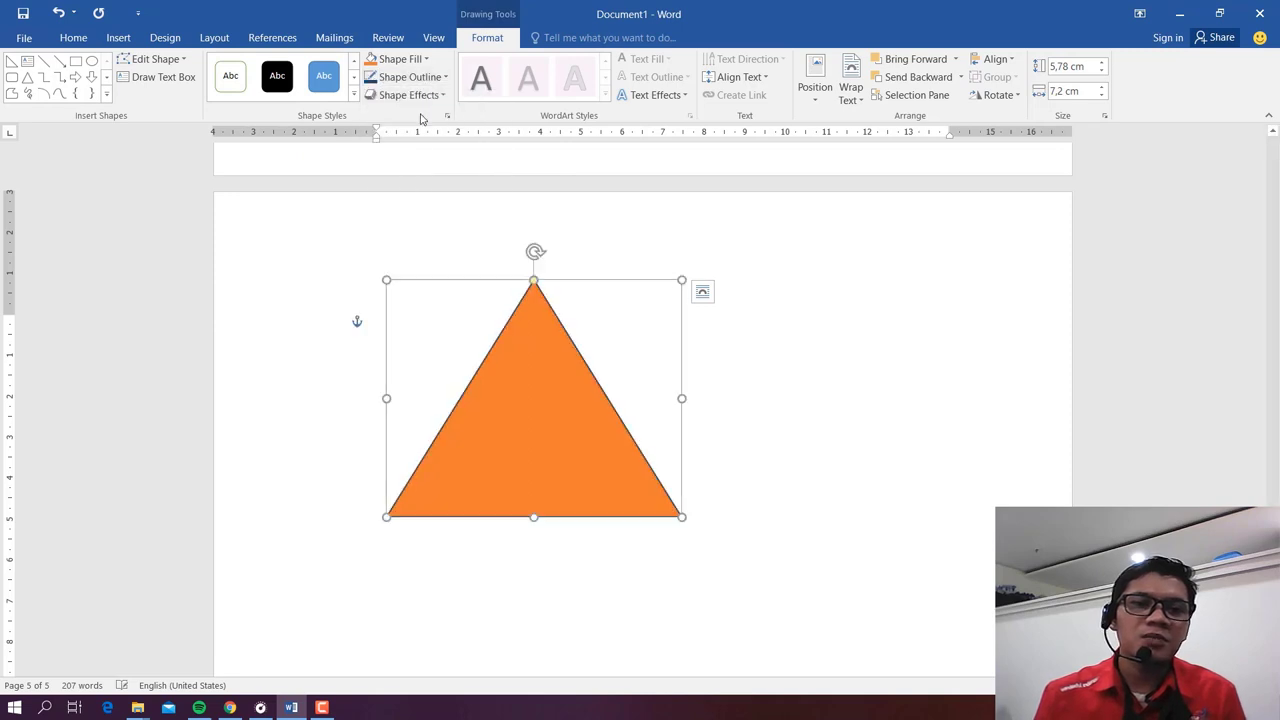
left_click(446, 80)
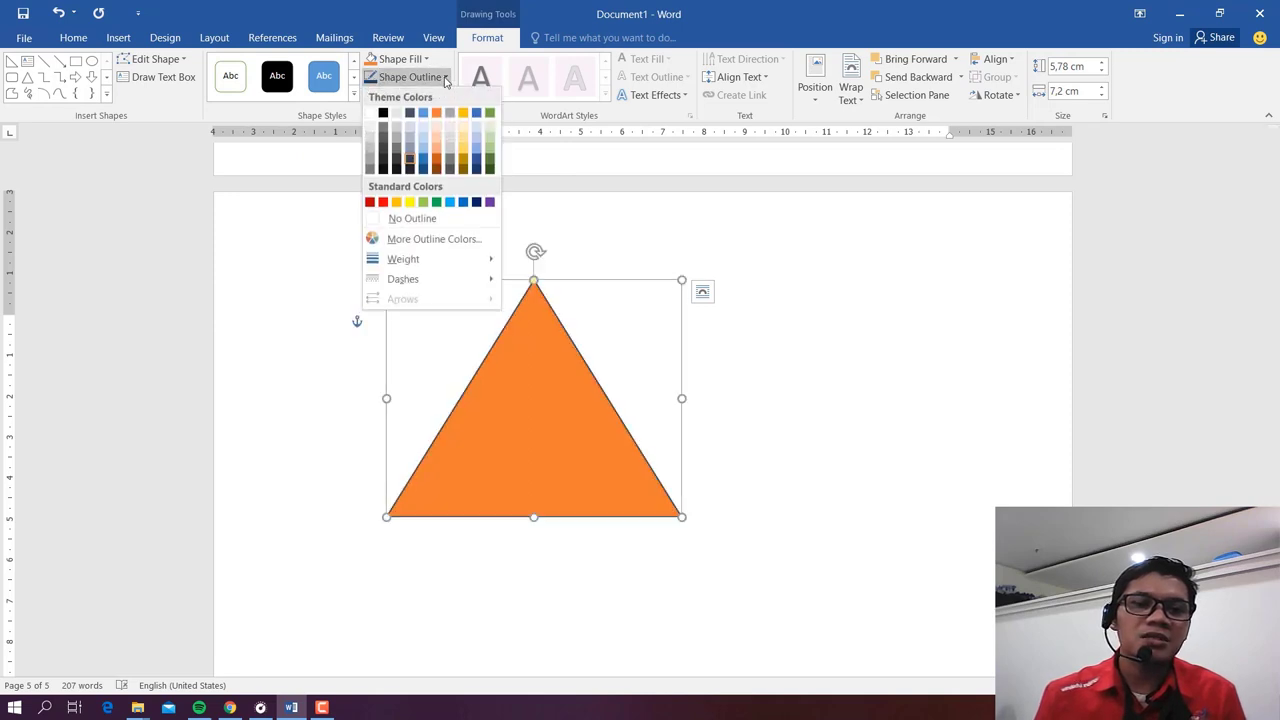
mouse_move(403, 260)
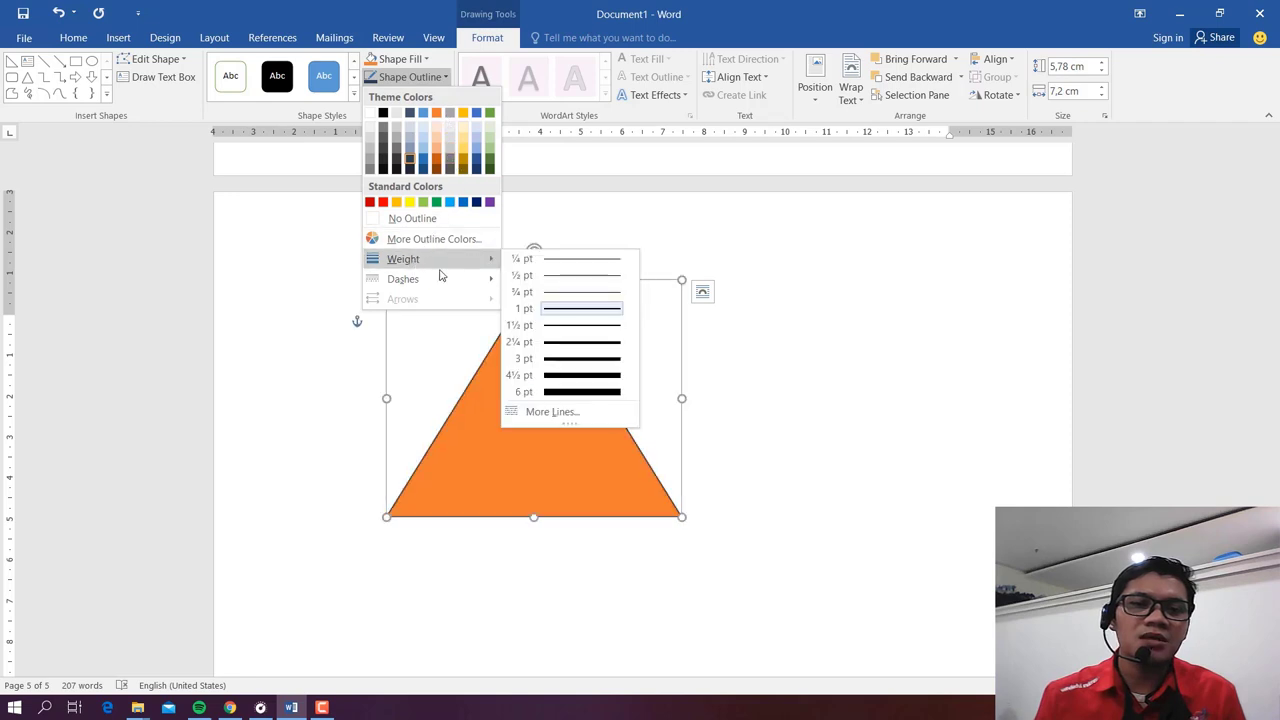
left_click(569, 375)
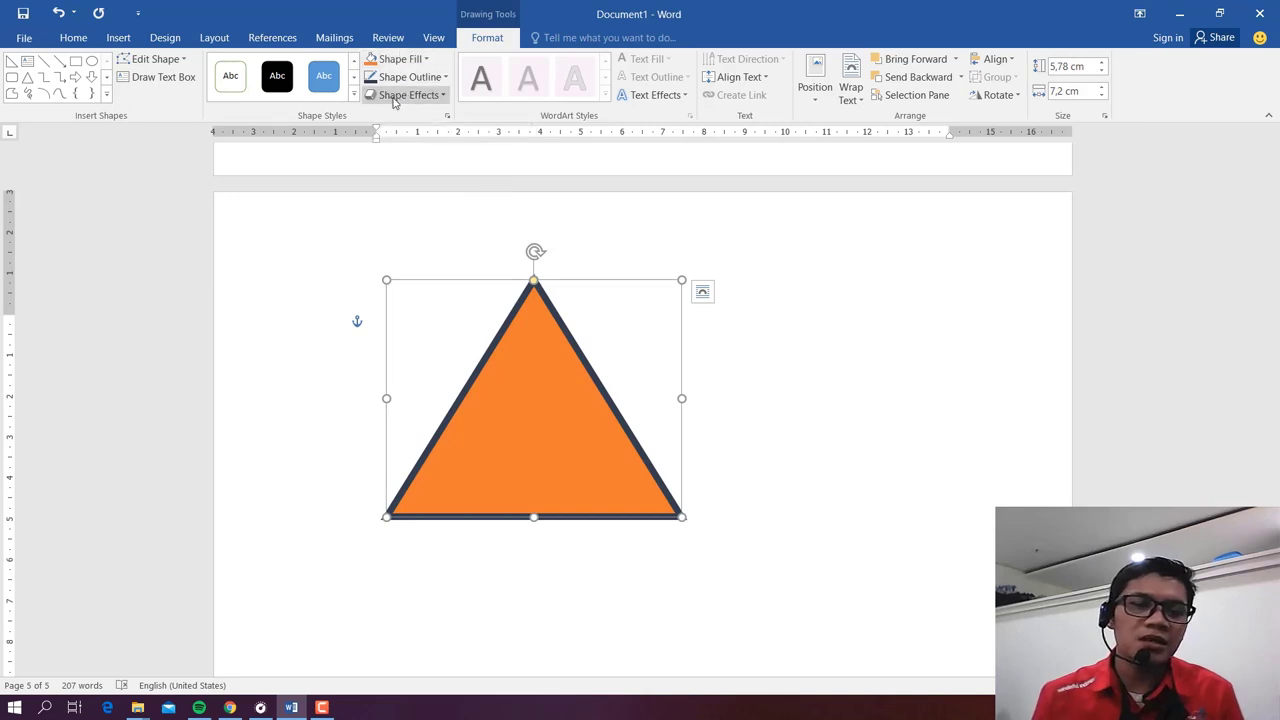
Step: Apply a preset shape effect to the triangle
left_click(396, 97)
mouse_move(413, 123)
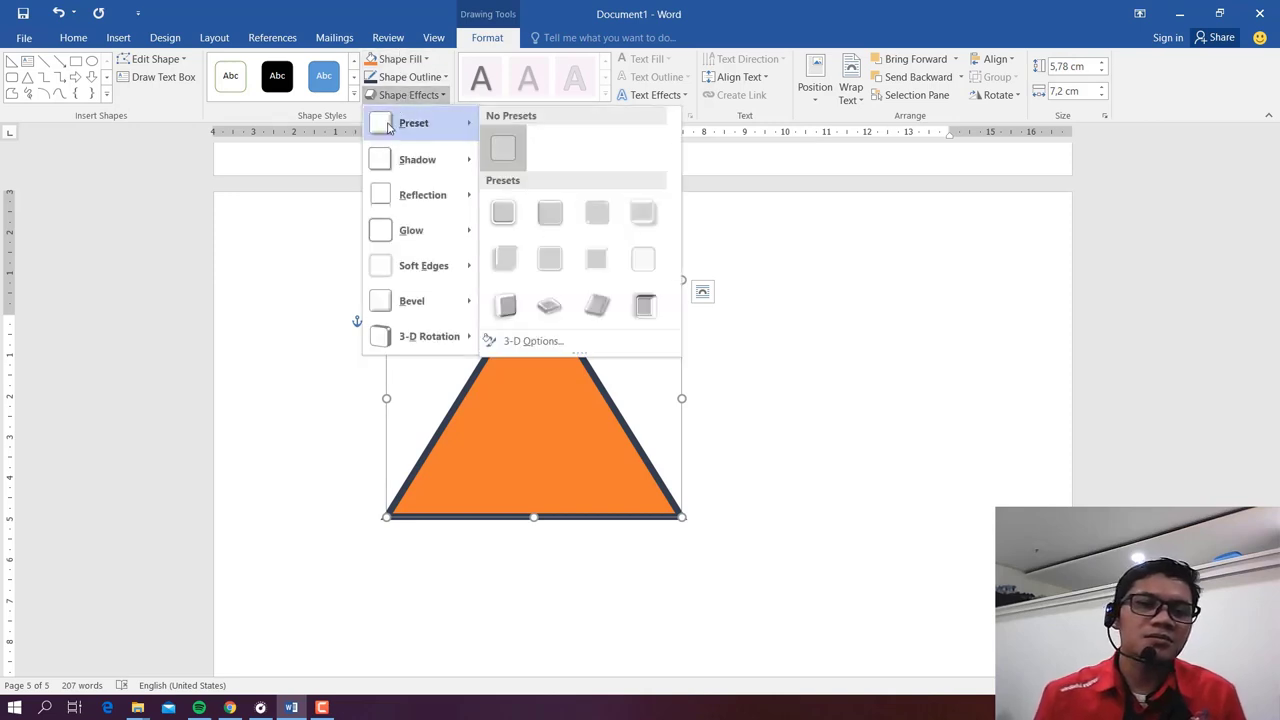
left_click(528, 242)
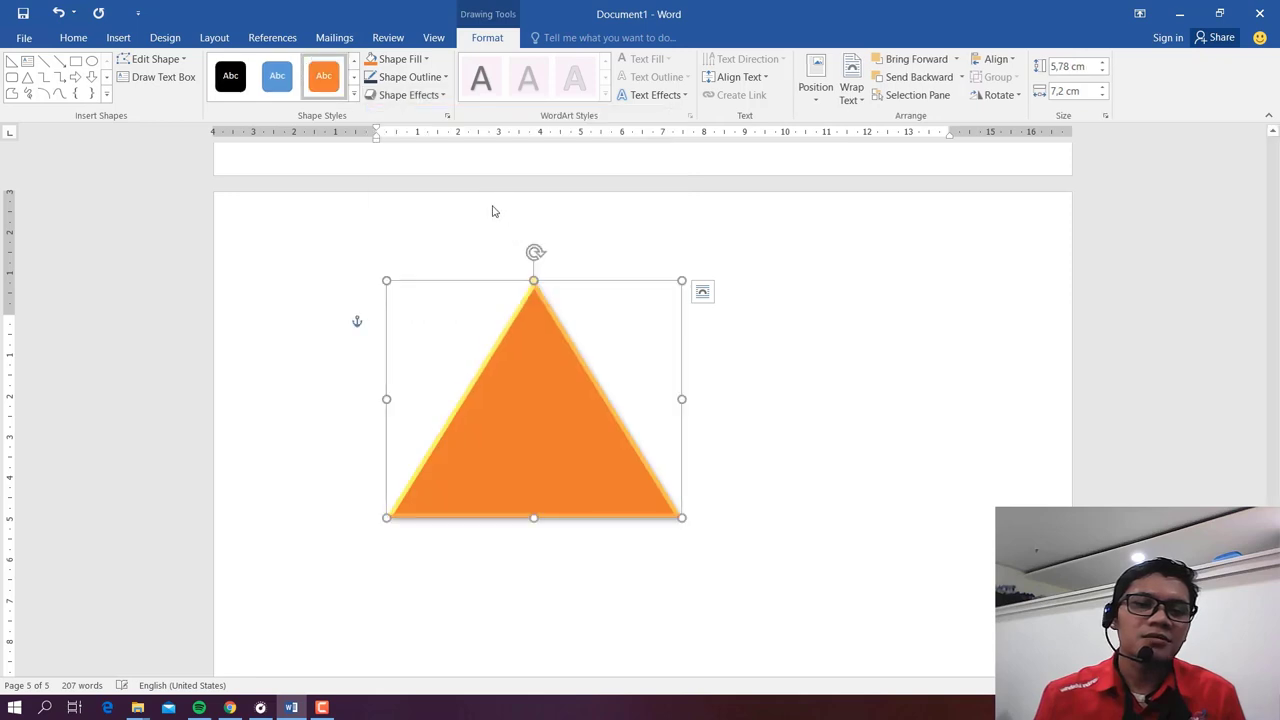
scroll(357, 217, "down", 2)
left_click(708, 331)
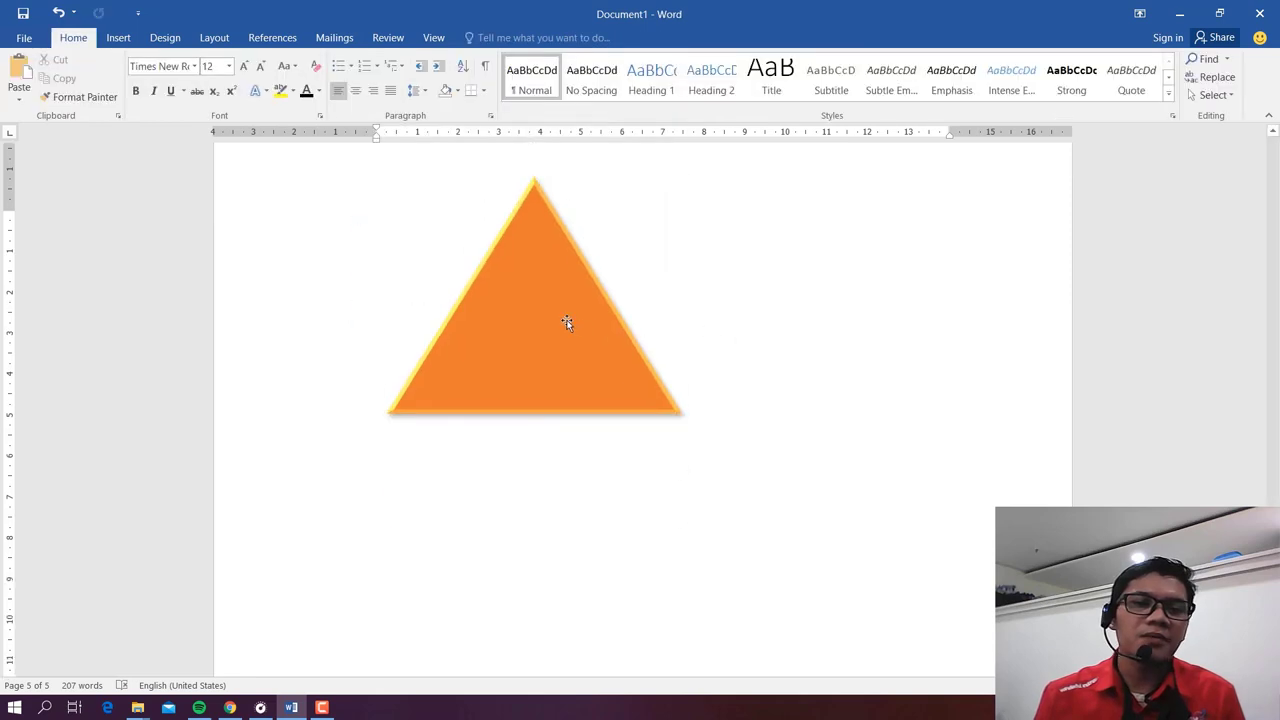
scroll(447, 206, "up", 4)
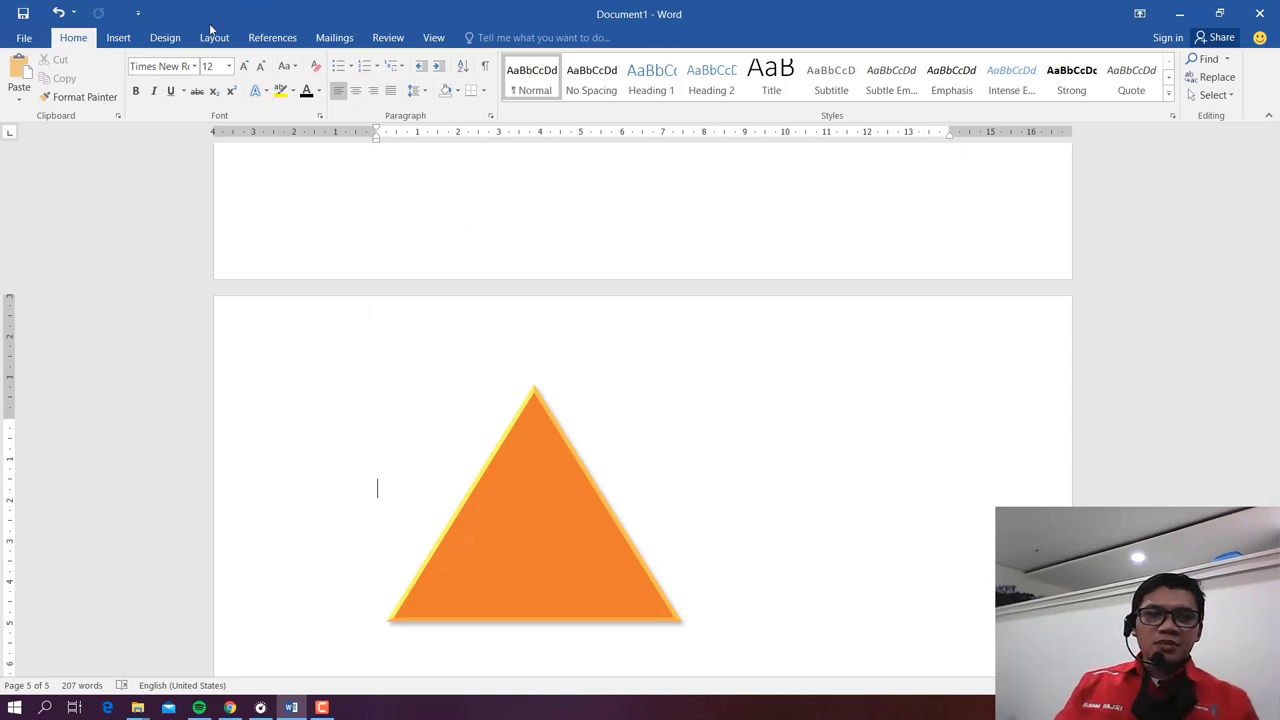
left_click(172, 38)
left_click(222, 40)
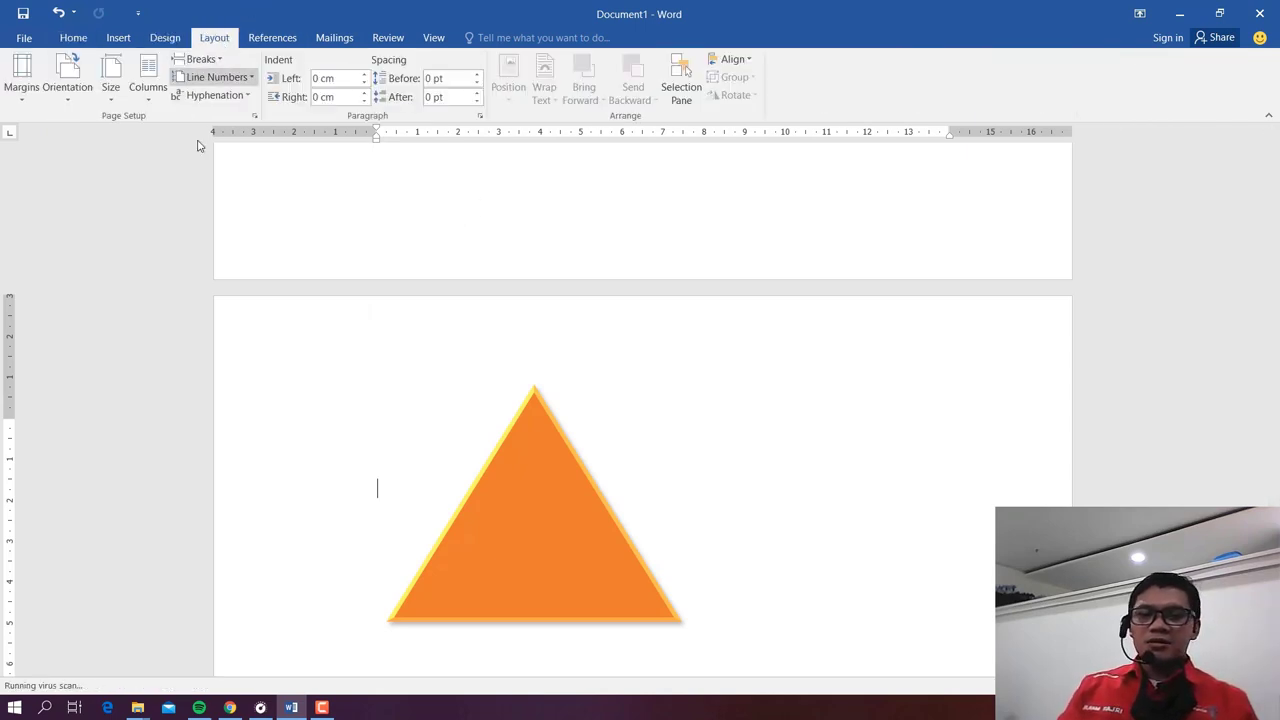
left_click(279, 42)
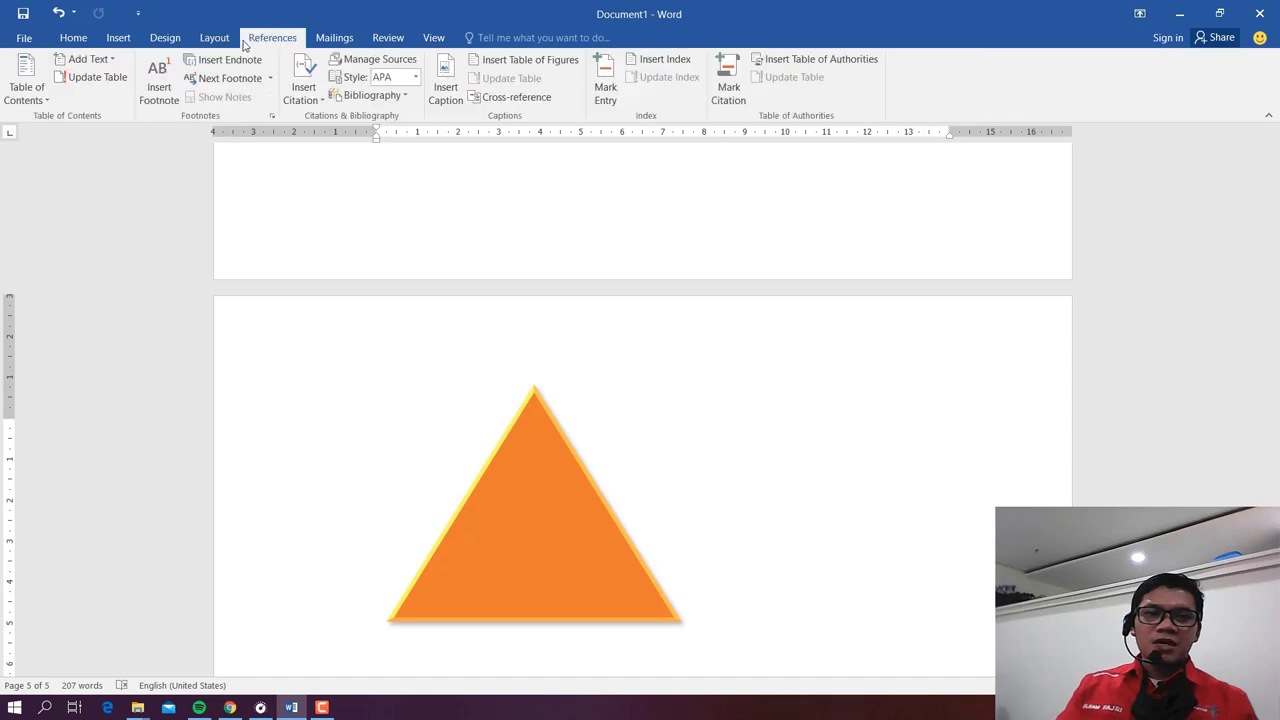
left_click(211, 39)
left_click(165, 38)
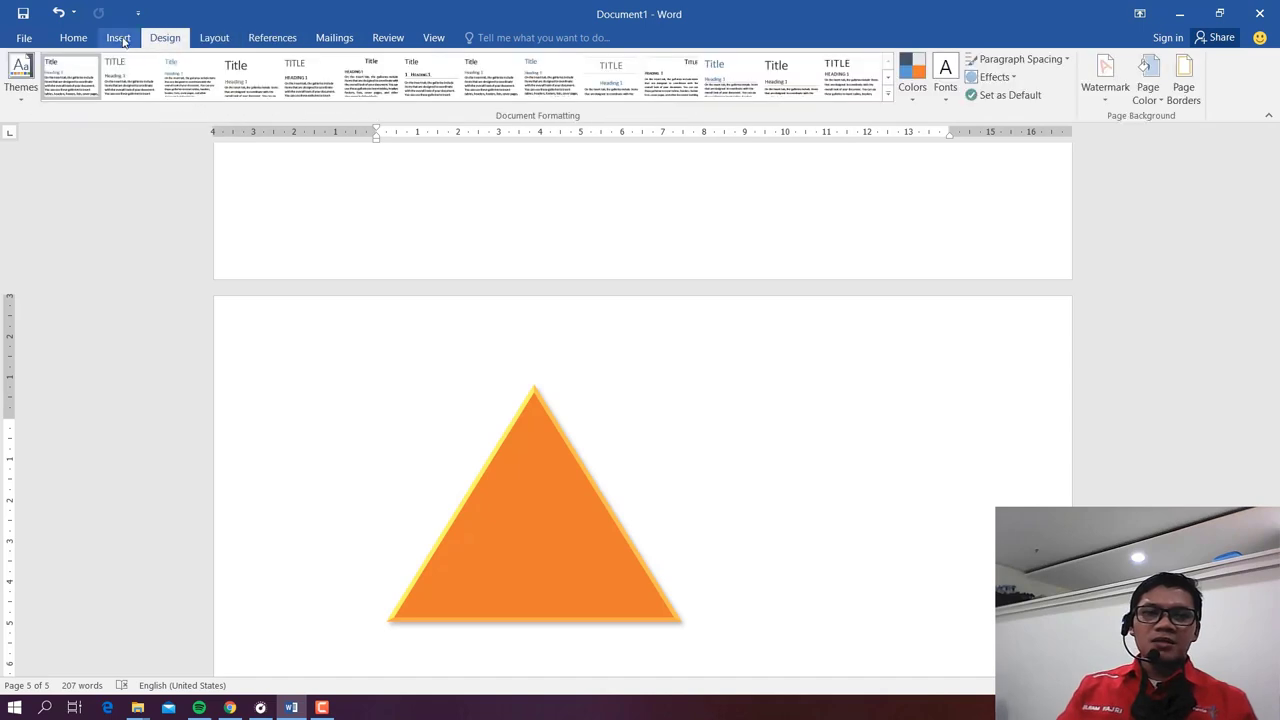
left_click(118, 38)
left_click(557, 492)
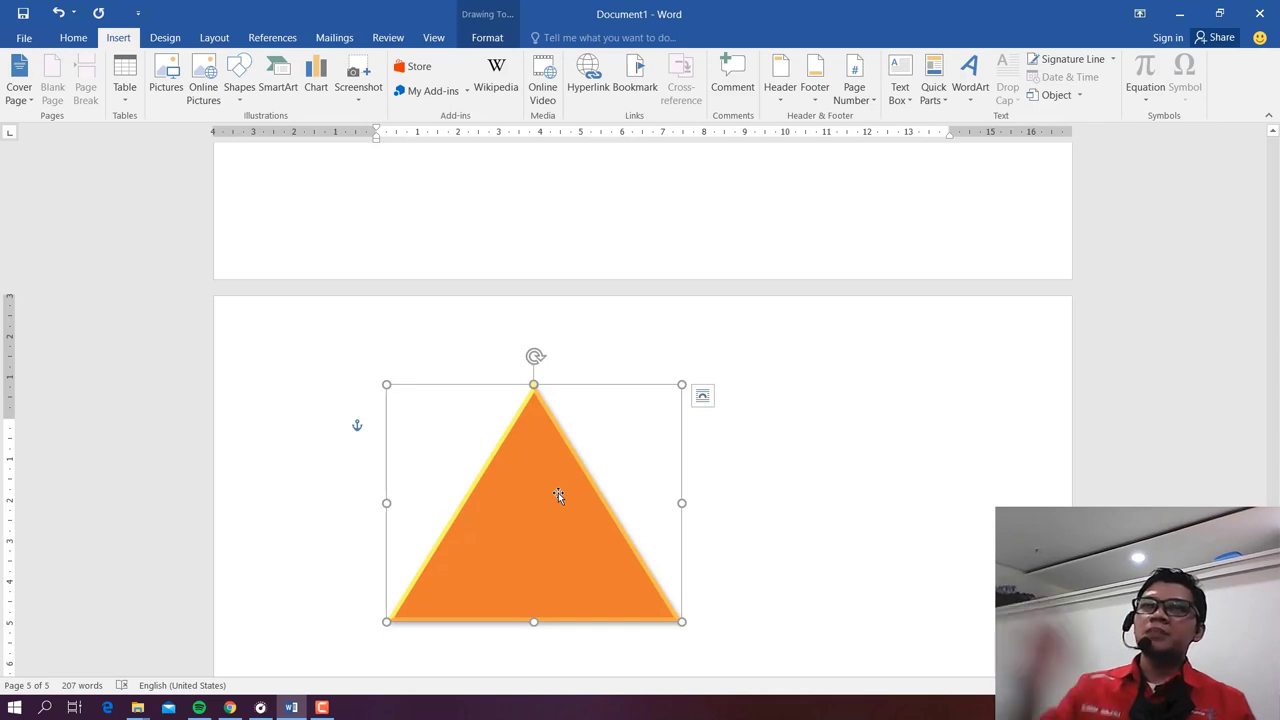
Step: Add two lines below the triangle and type placeholder text 'dbaskdjasnd 0'
scroll(686, 530, "down", 5)
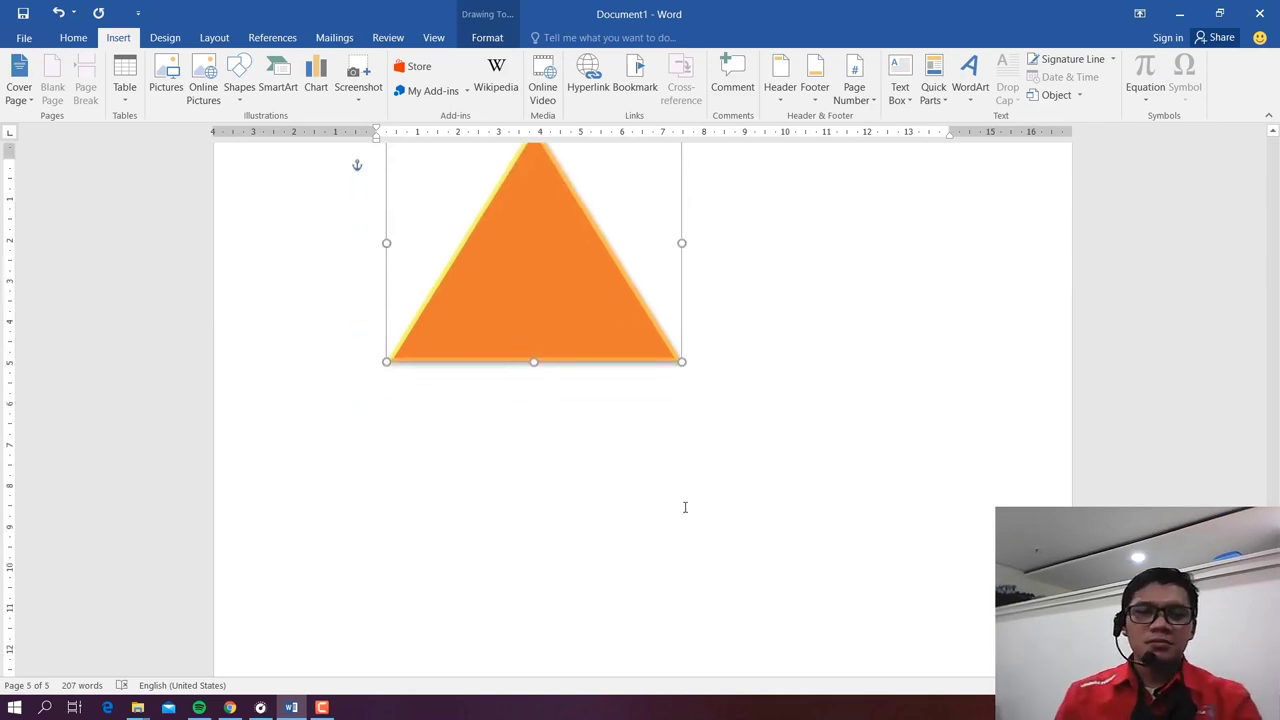
left_click(680, 483)
key("Return")
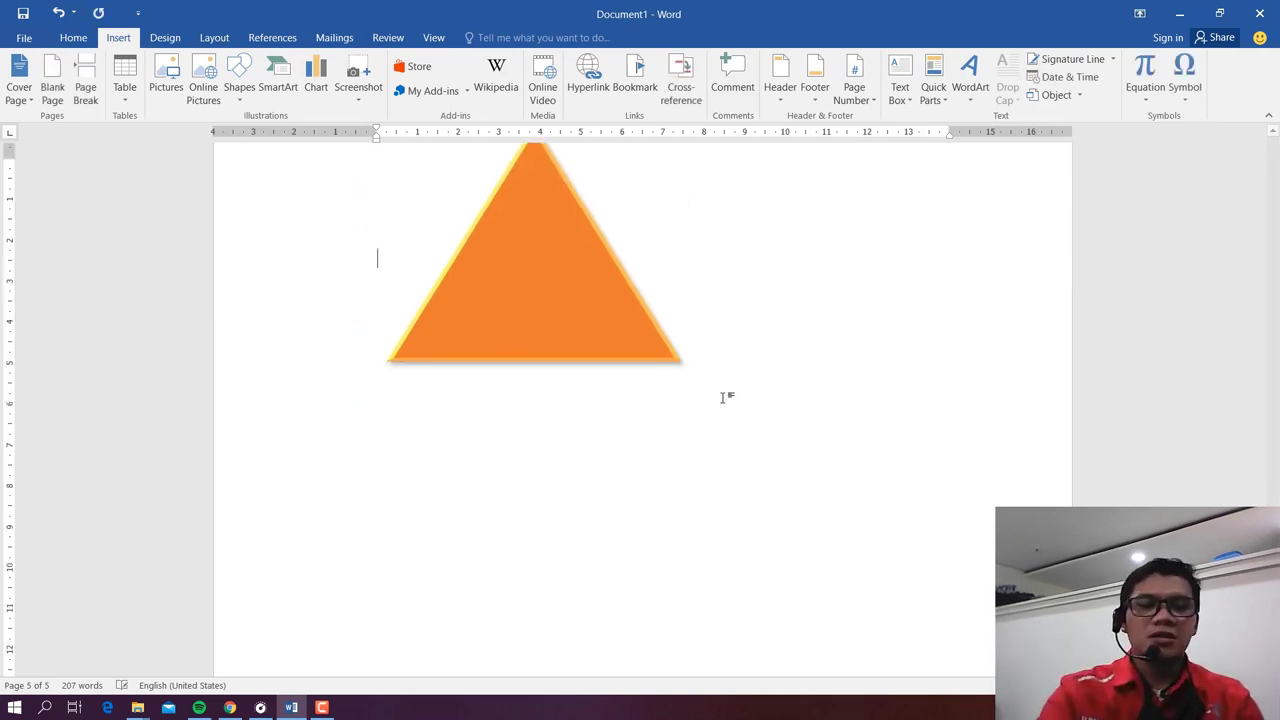
key("Return")
key("Return")
key("Return")
key("Return")
key("Return")
type("dbaskdja")
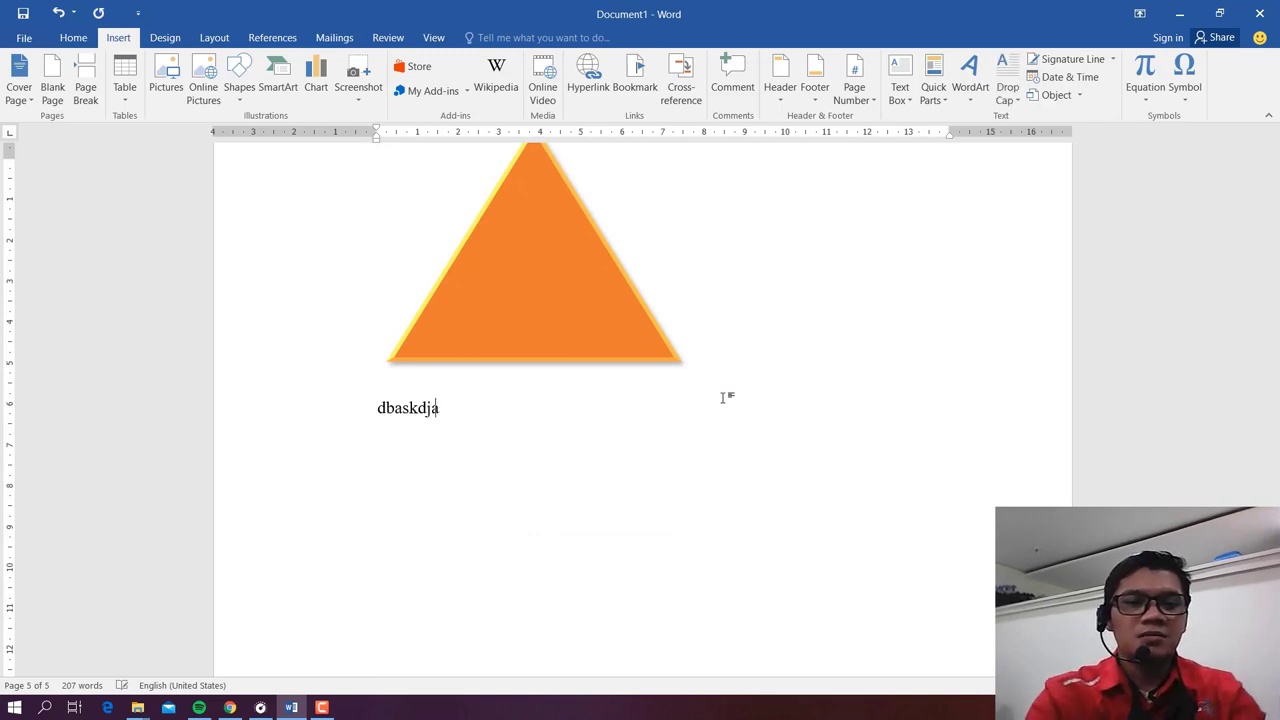
type("snd 2")
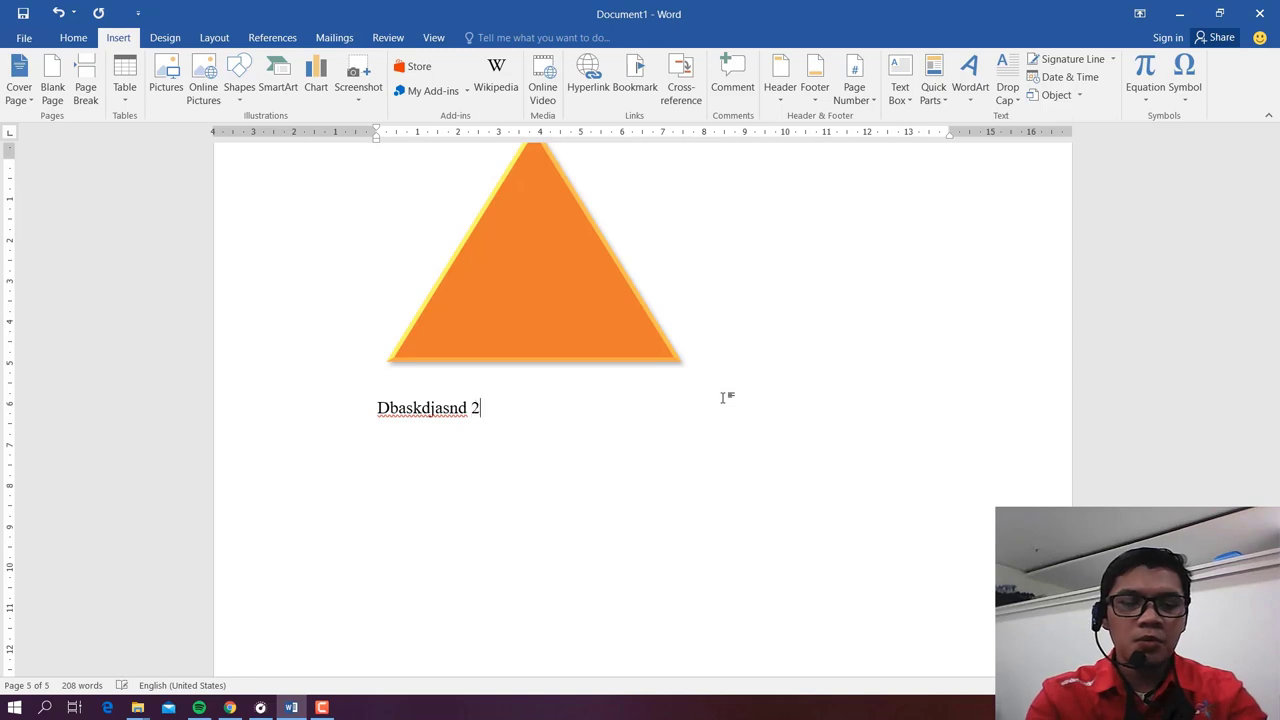
type(" 0")
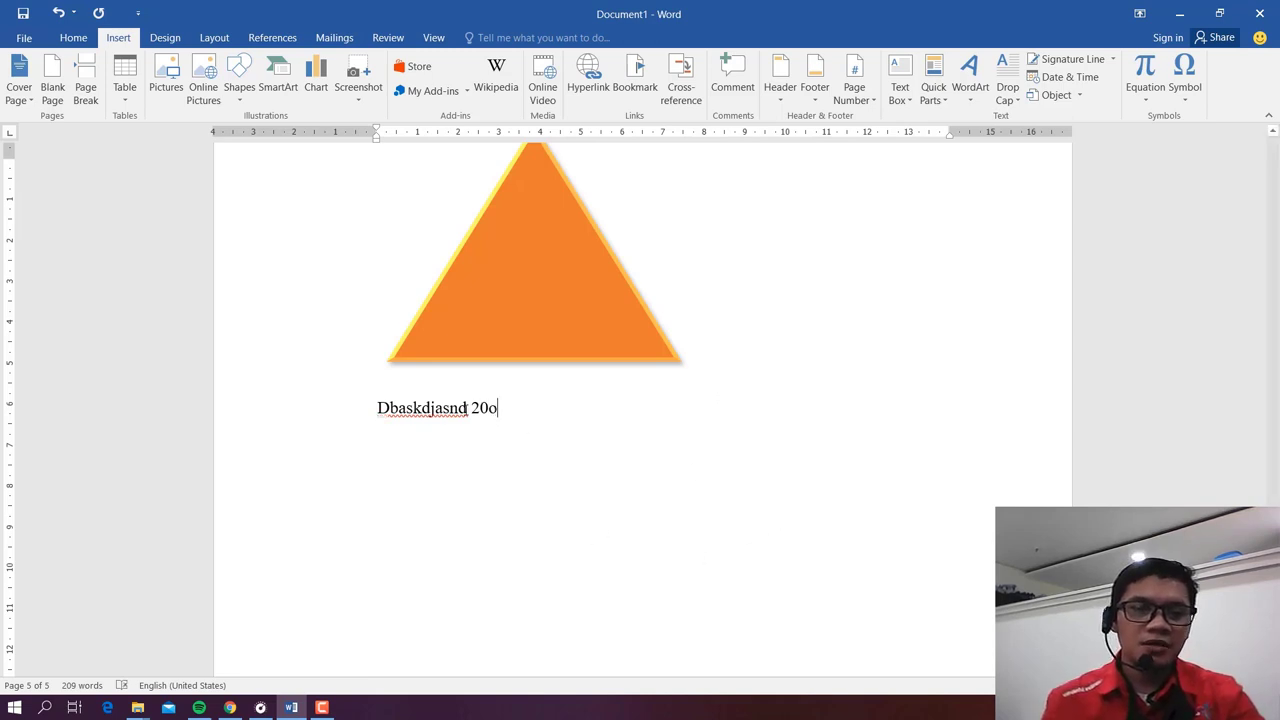
Step: Replace the placeholder with 'Ukuran suhu umumnya', removing stray +/- marks before 20o
left_click_drag(467, 408, 372, 410)
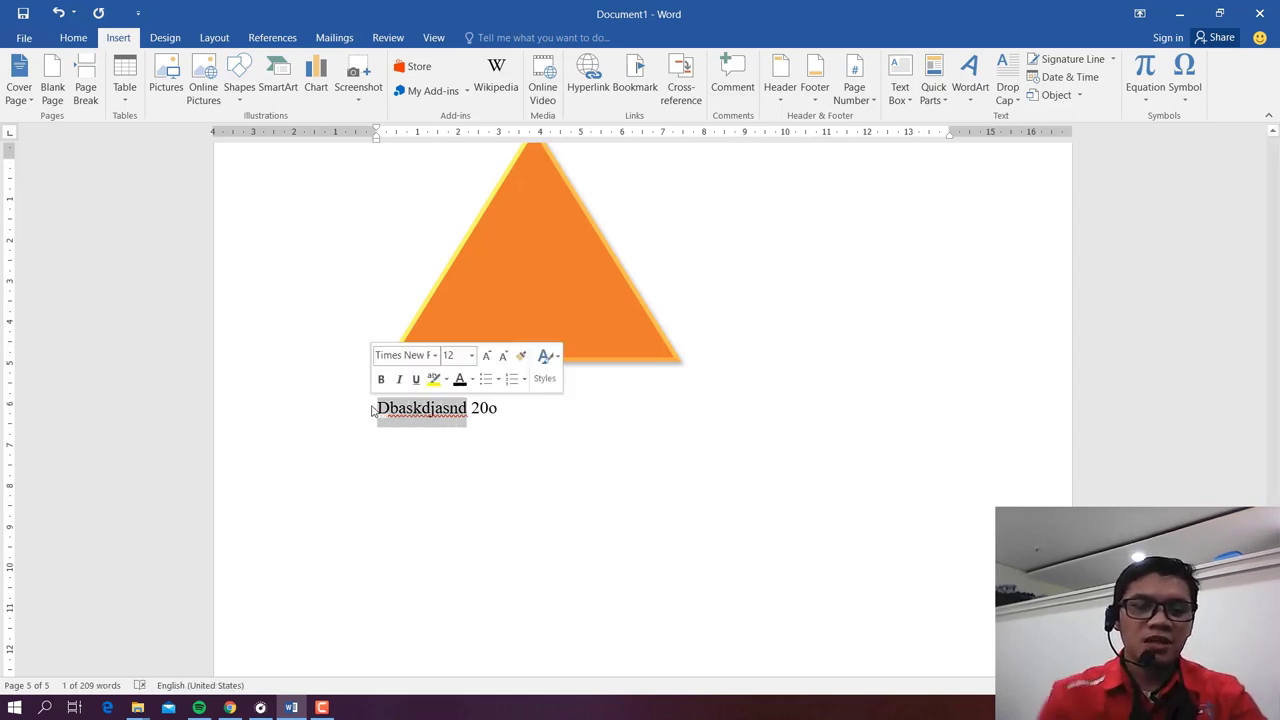
type("uk")
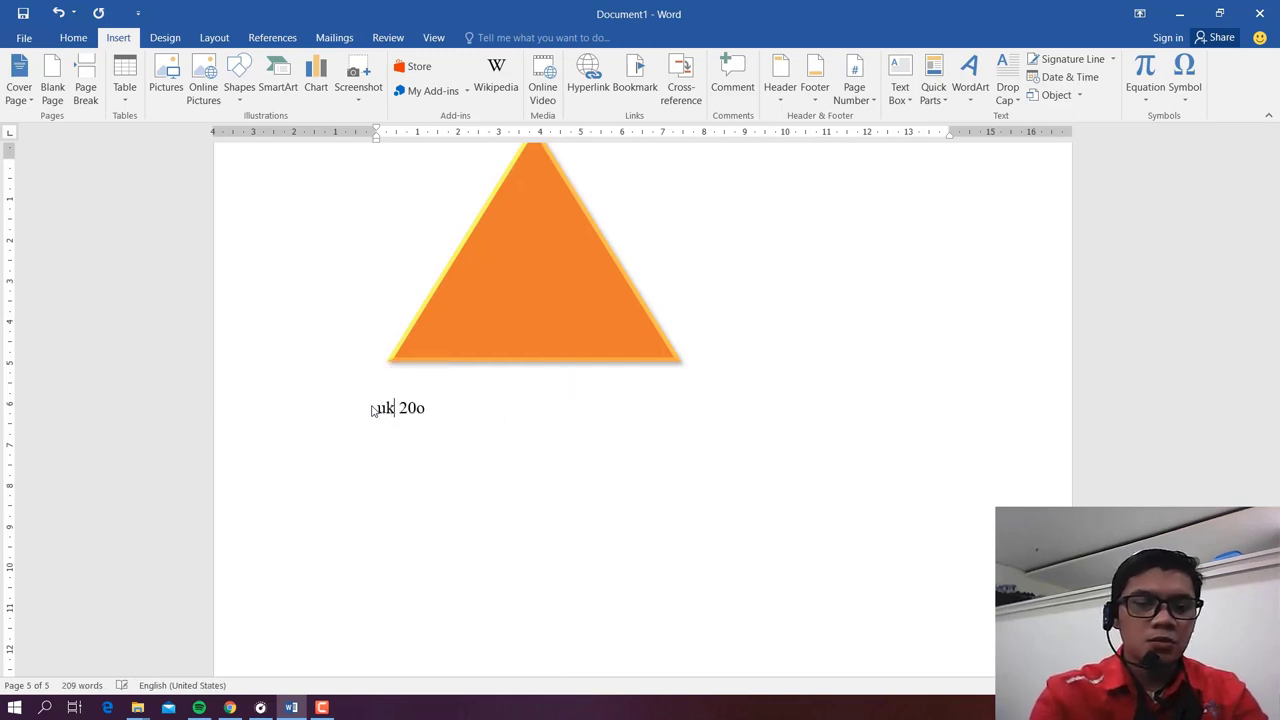
type("run")
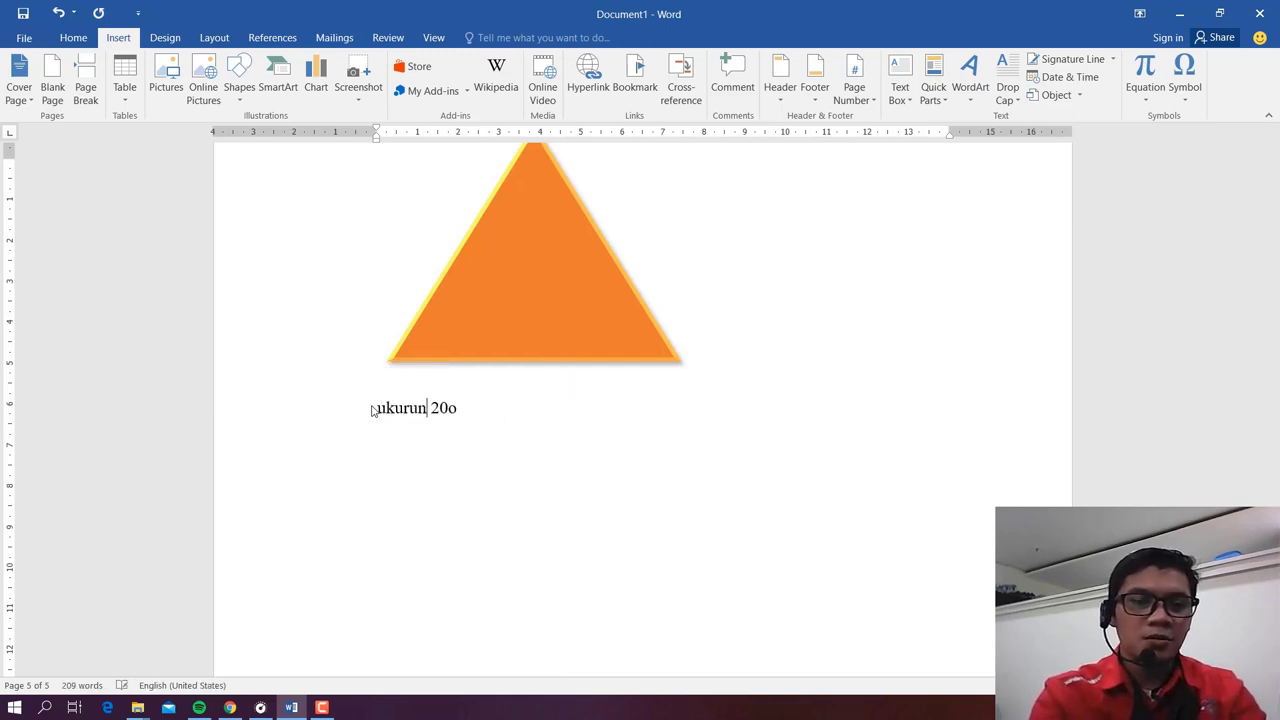
key("BackSpace")
key("BackSpace")
key("BackSpace")
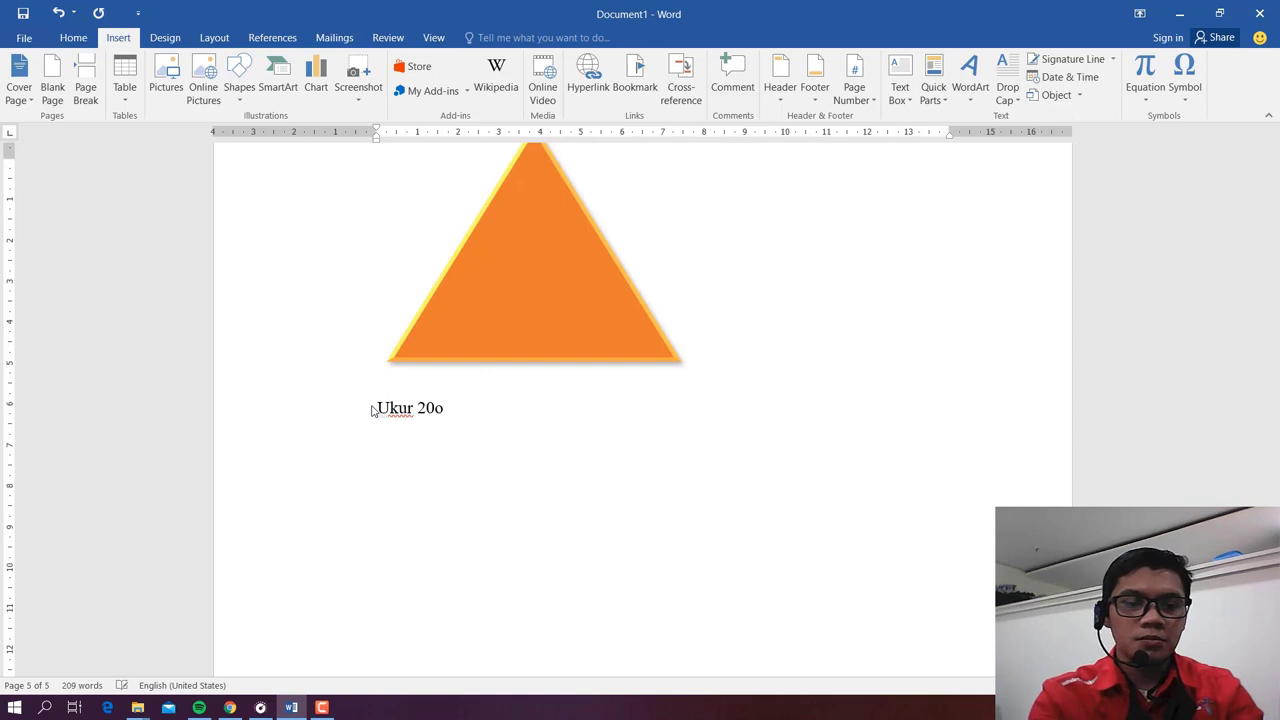
type("an suhu u")
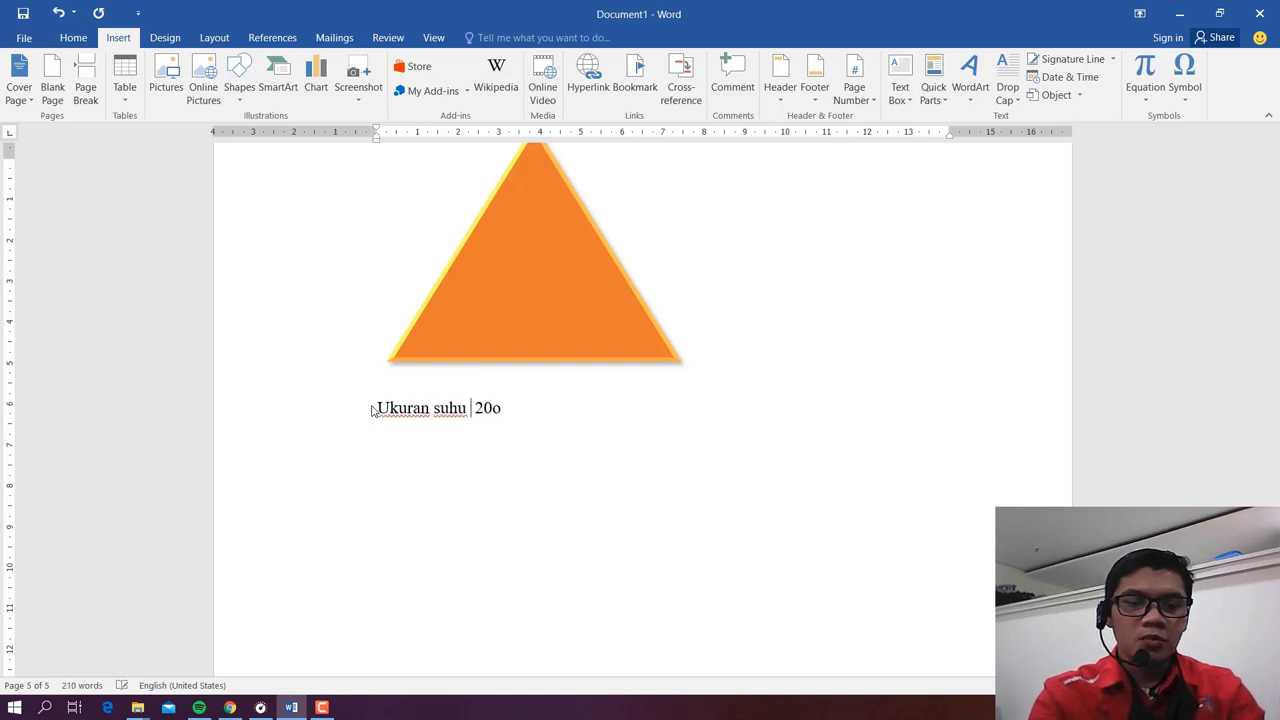
type("mumnya")
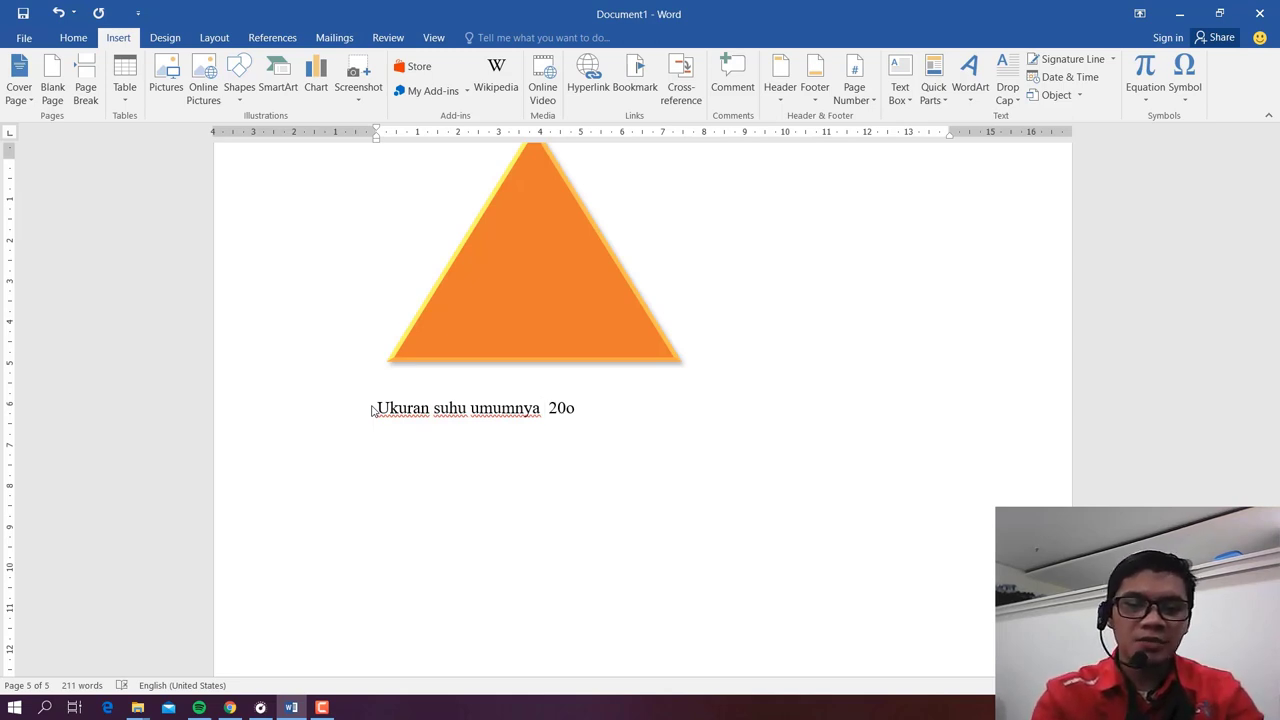
type("+")
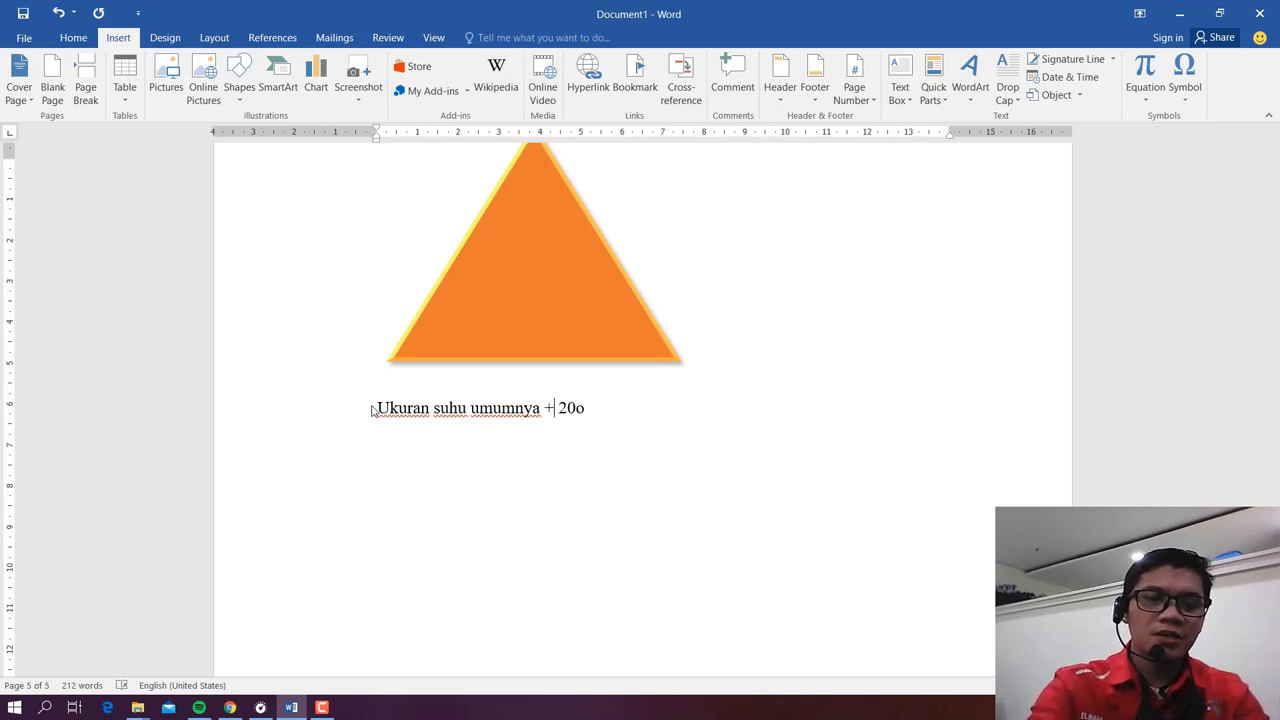
key("BackSpace")
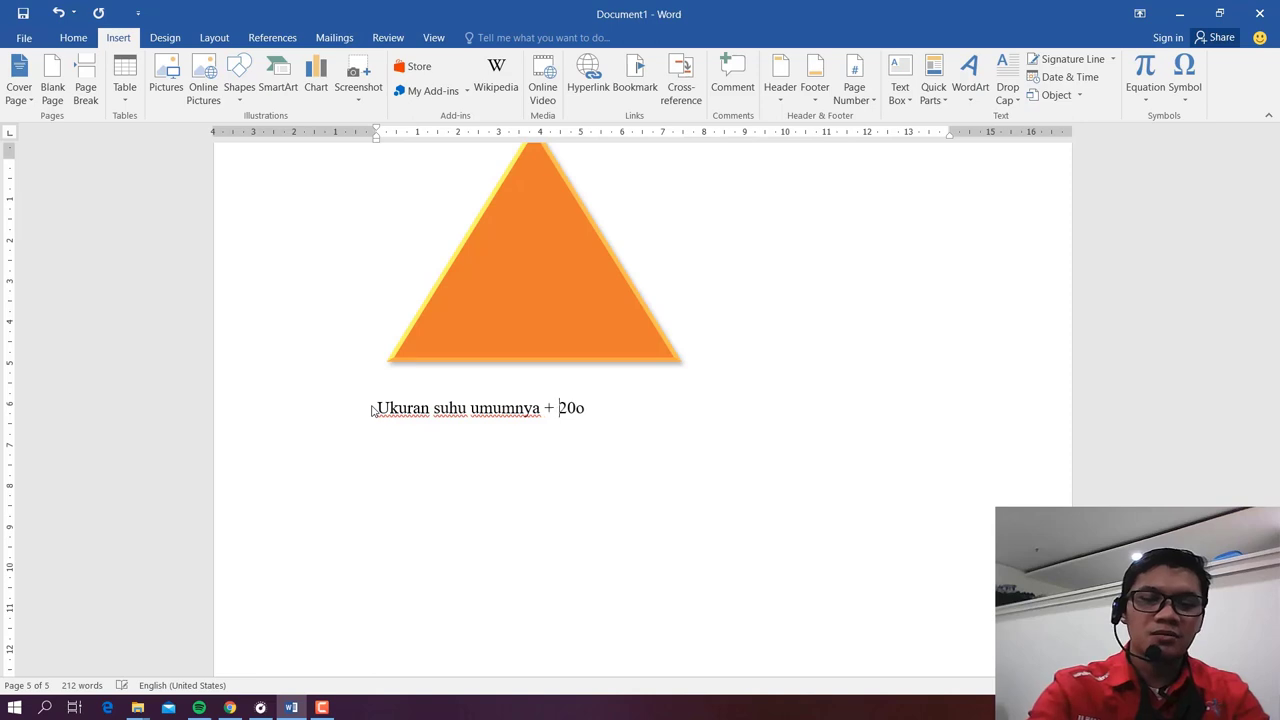
type("-")
key("BackSpace")
key("BackSpace")
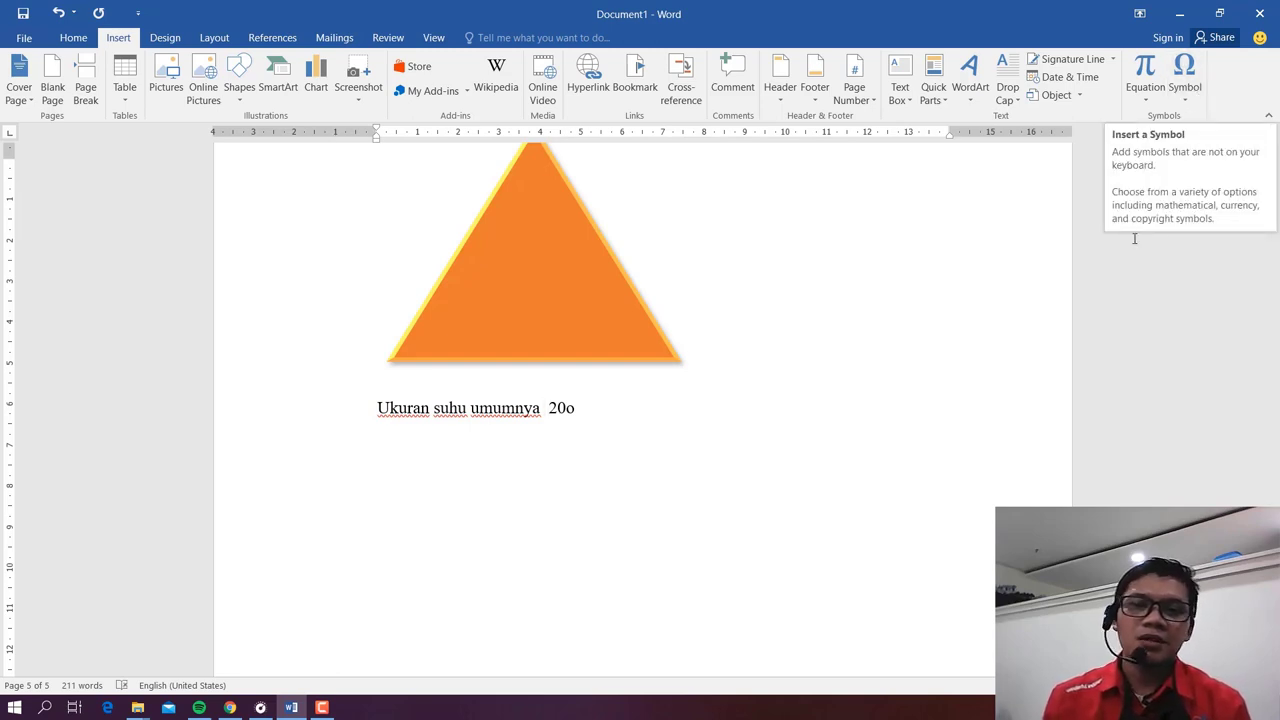
Step: Insert a ± sign before 20o, then bring up More Symbols
left_click(1181, 100)
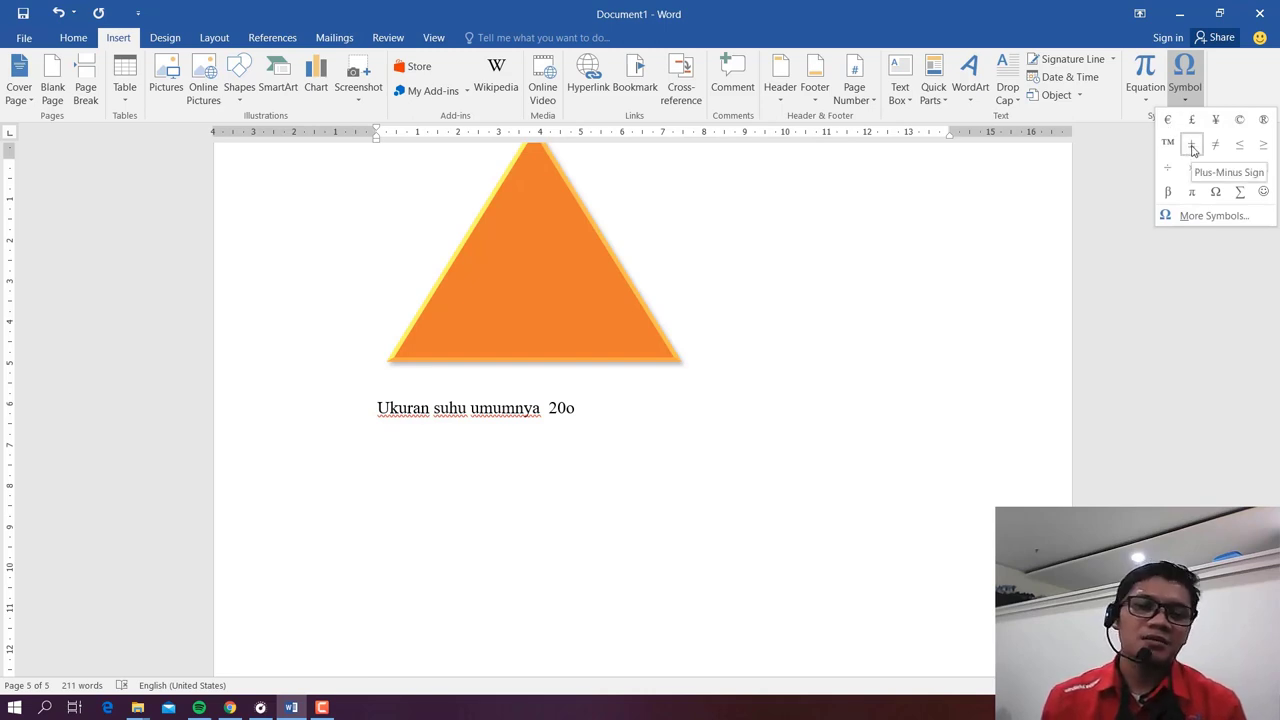
left_click(1192, 147)
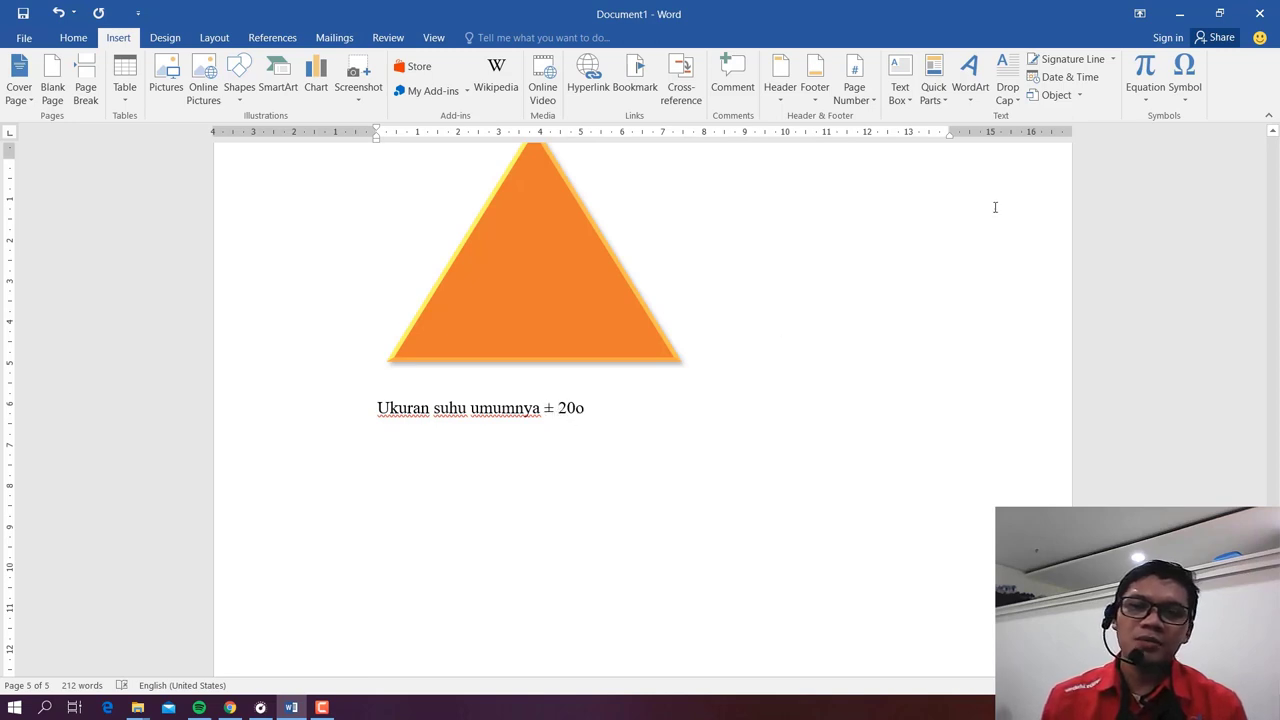
left_click(1184, 85)
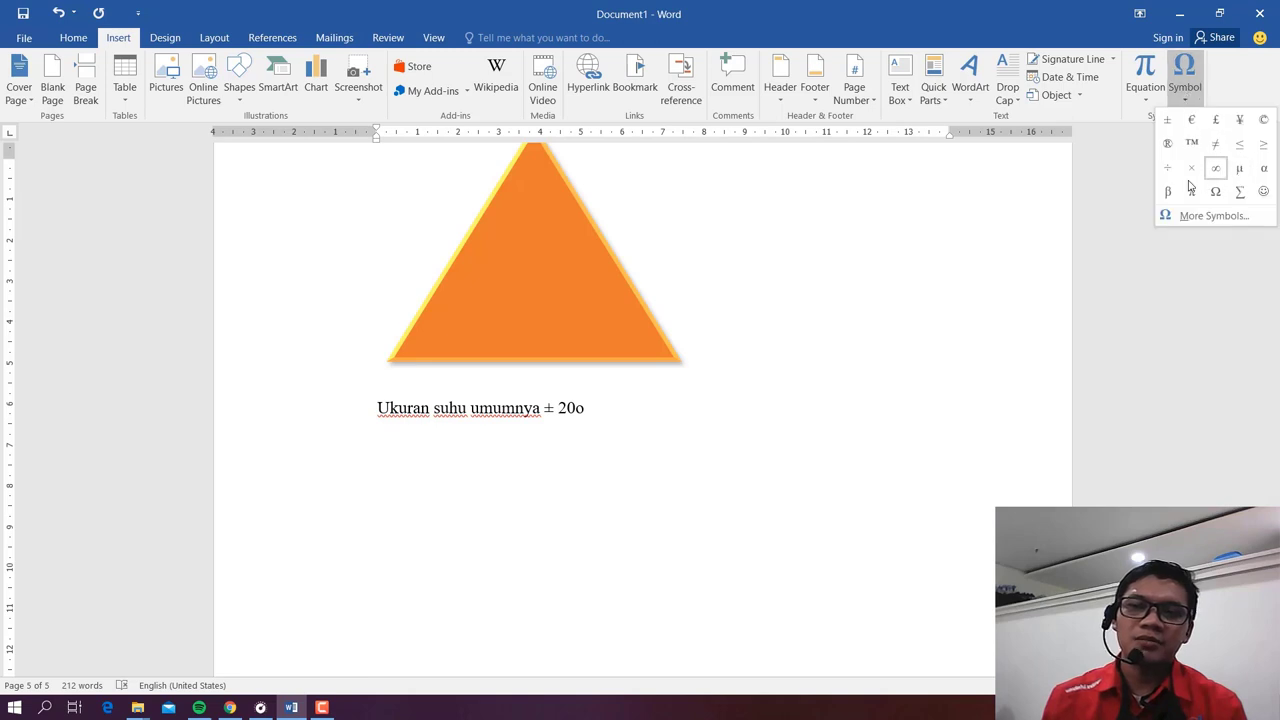
left_click(1210, 219)
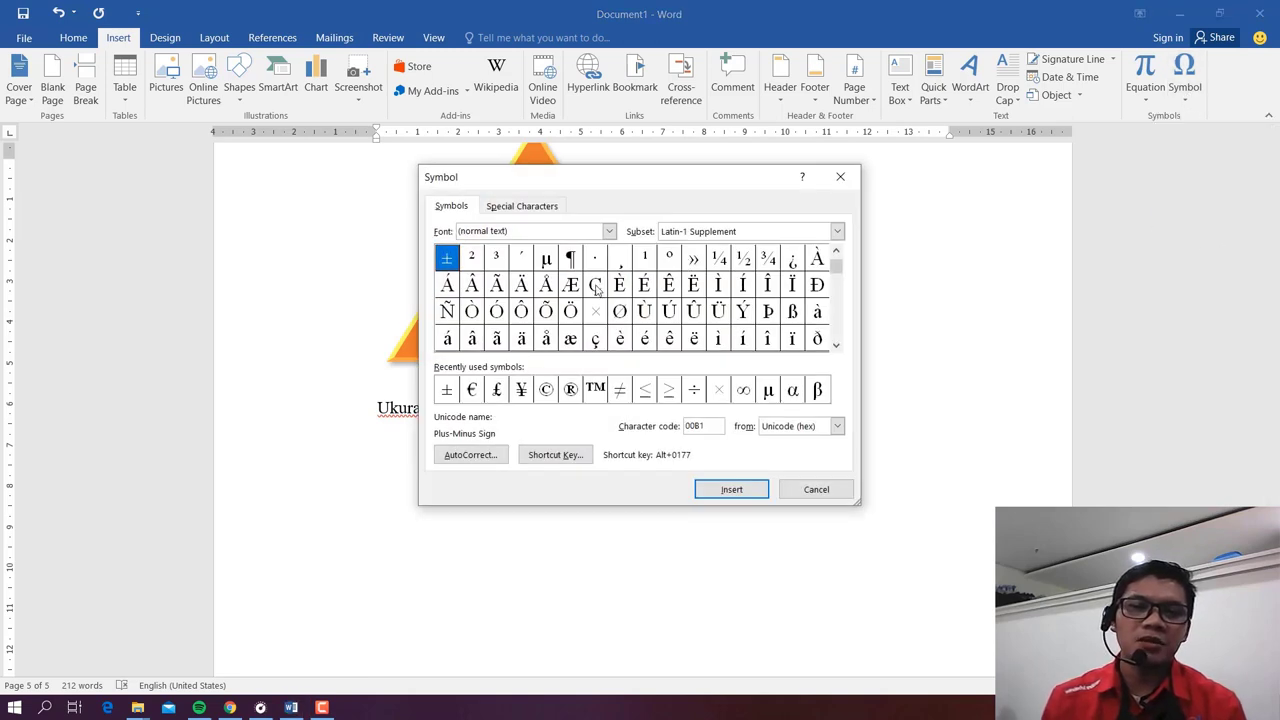
Step: Switch the Symbol dialog's font to Webdings
left_click(570, 285)
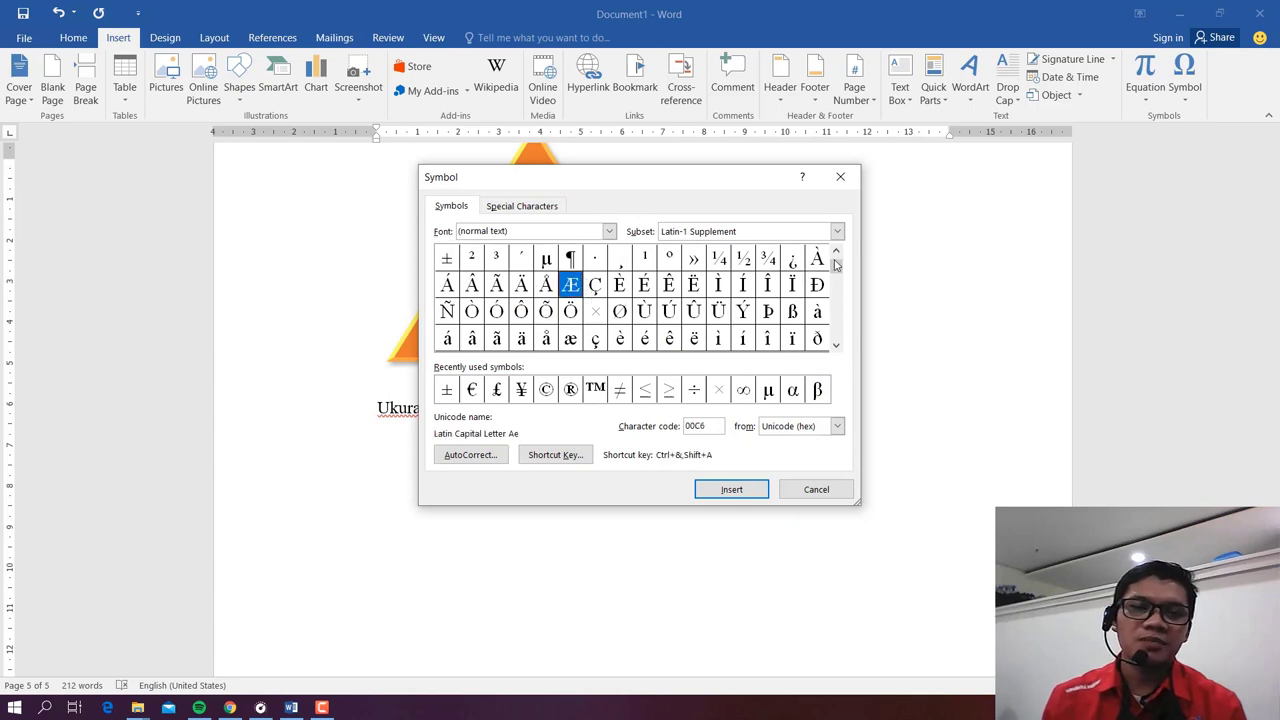
left_click_drag(843, 270, 835, 320)
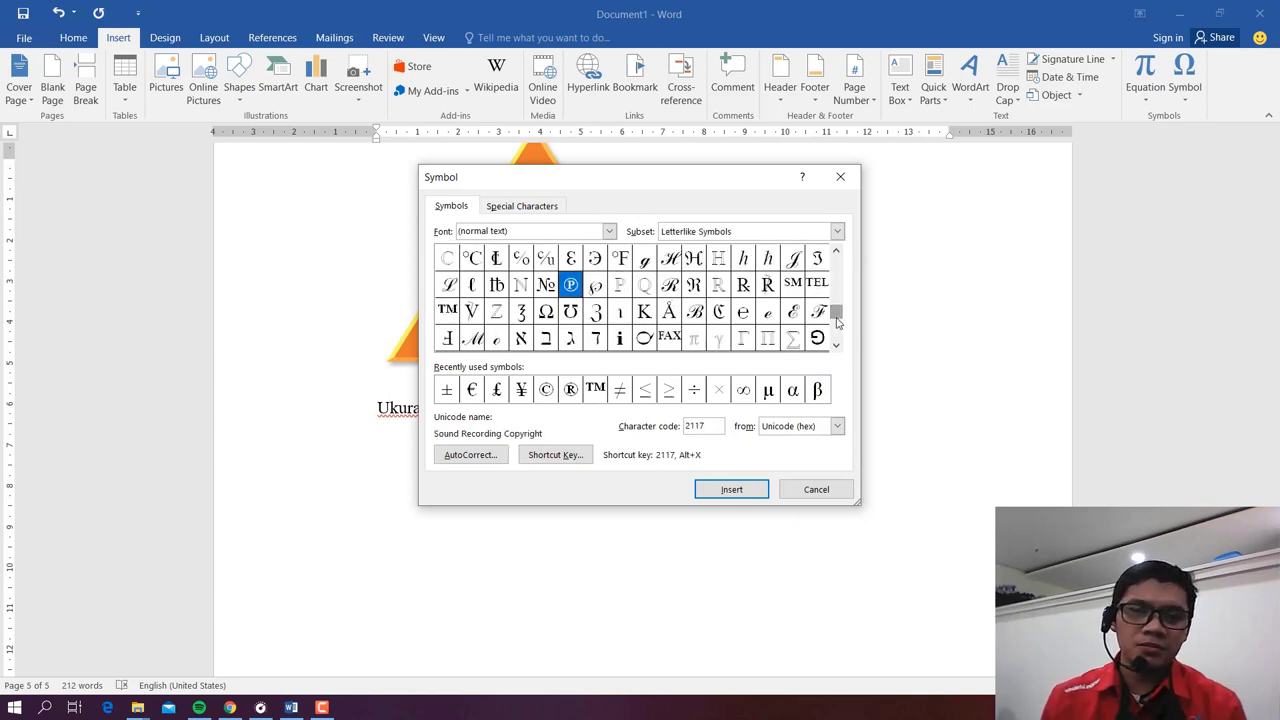
mouse_move(835, 318)
left_mouse_down()
mouse_move(836, 335)
mouse_move(840, 276)
left_mouse_up()
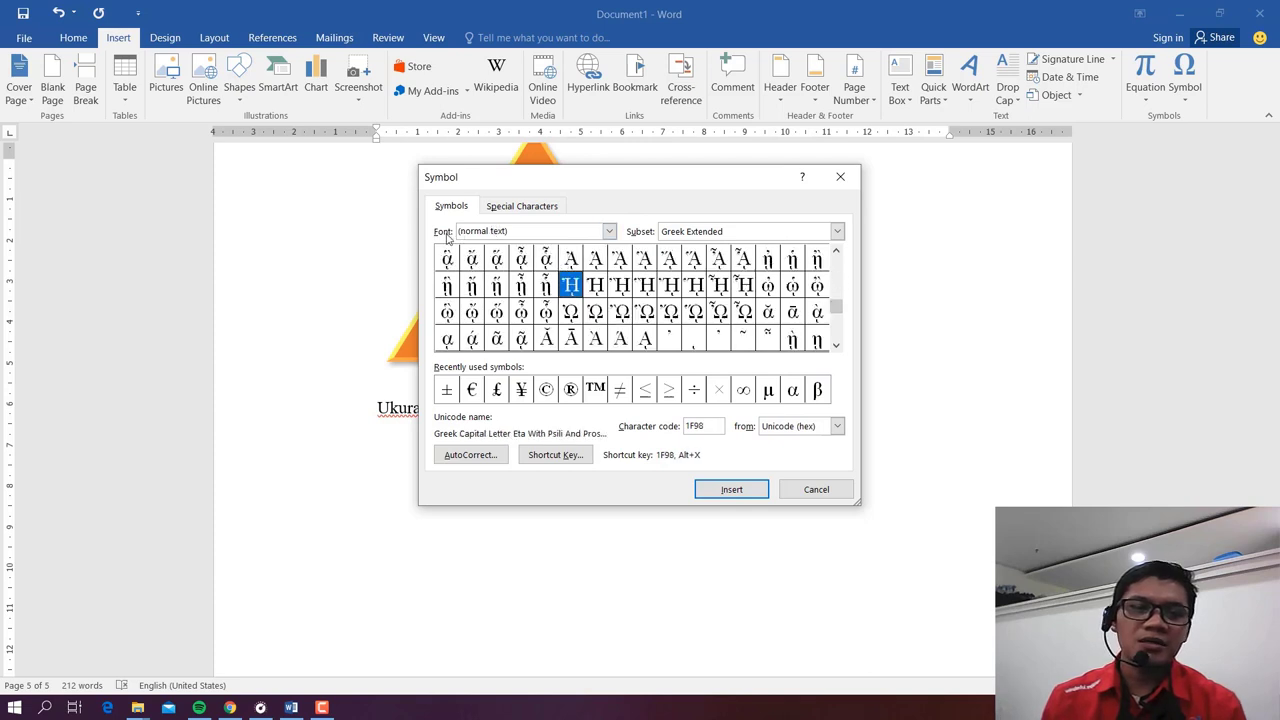
left_click(608, 231)
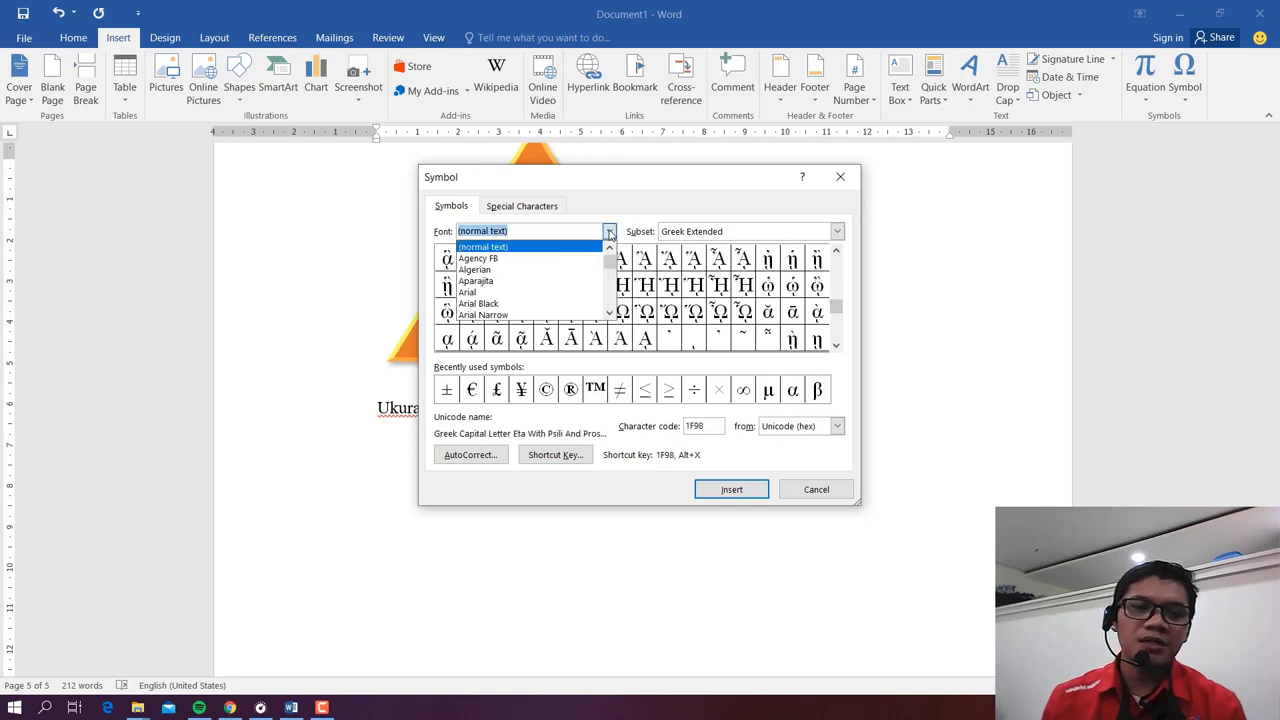
type("web")
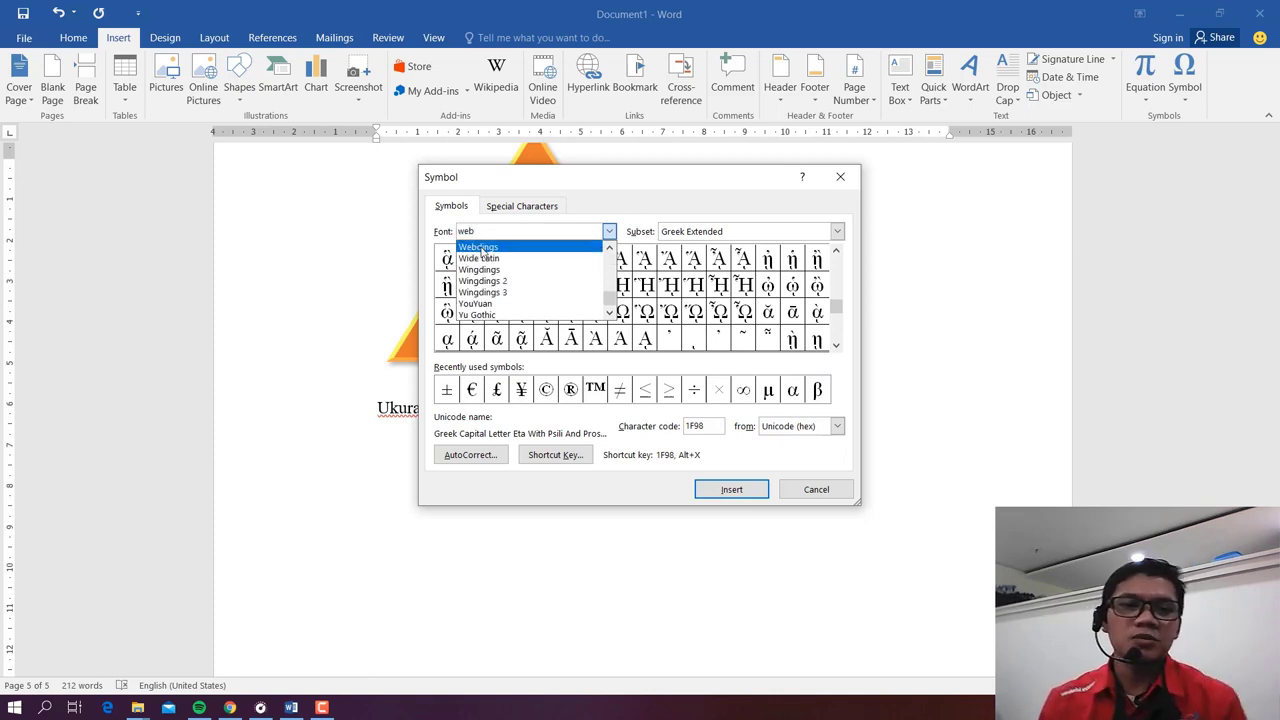
left_click(483, 248)
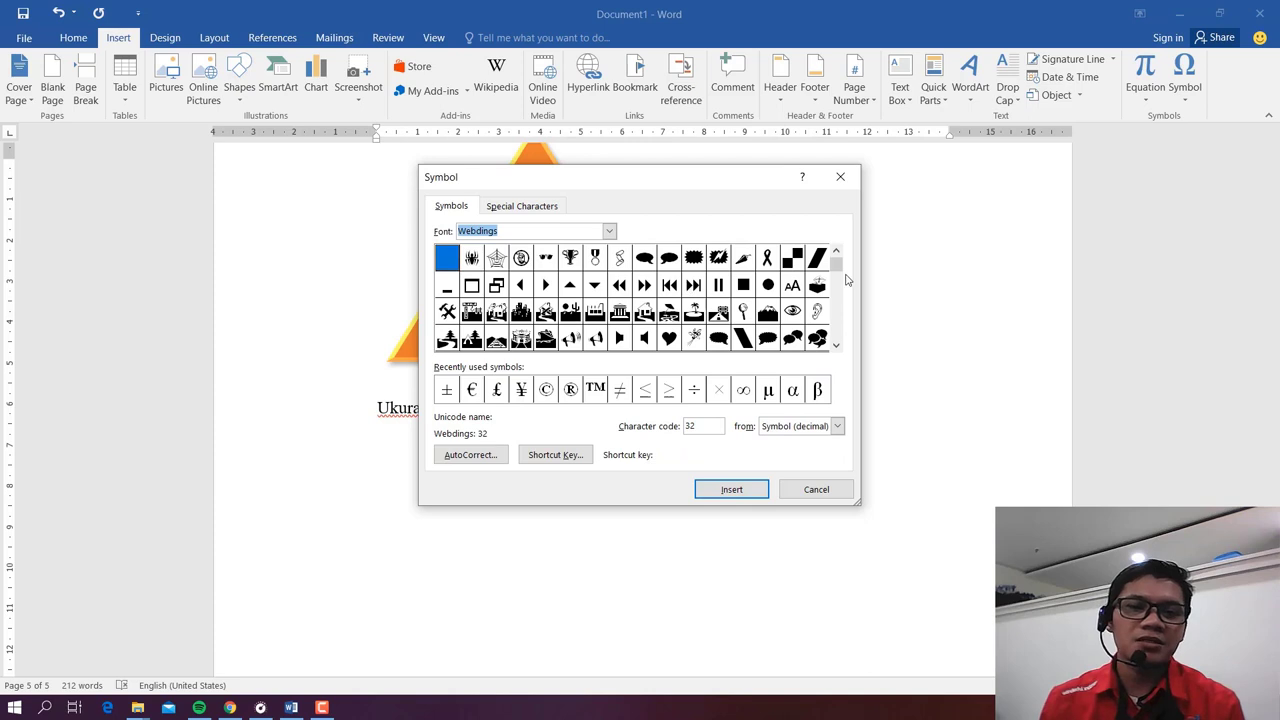
Step: Insert the Webdings standing-figure glyph (code 130) and close the dialog
left_click_drag(836, 264, 836, 298)
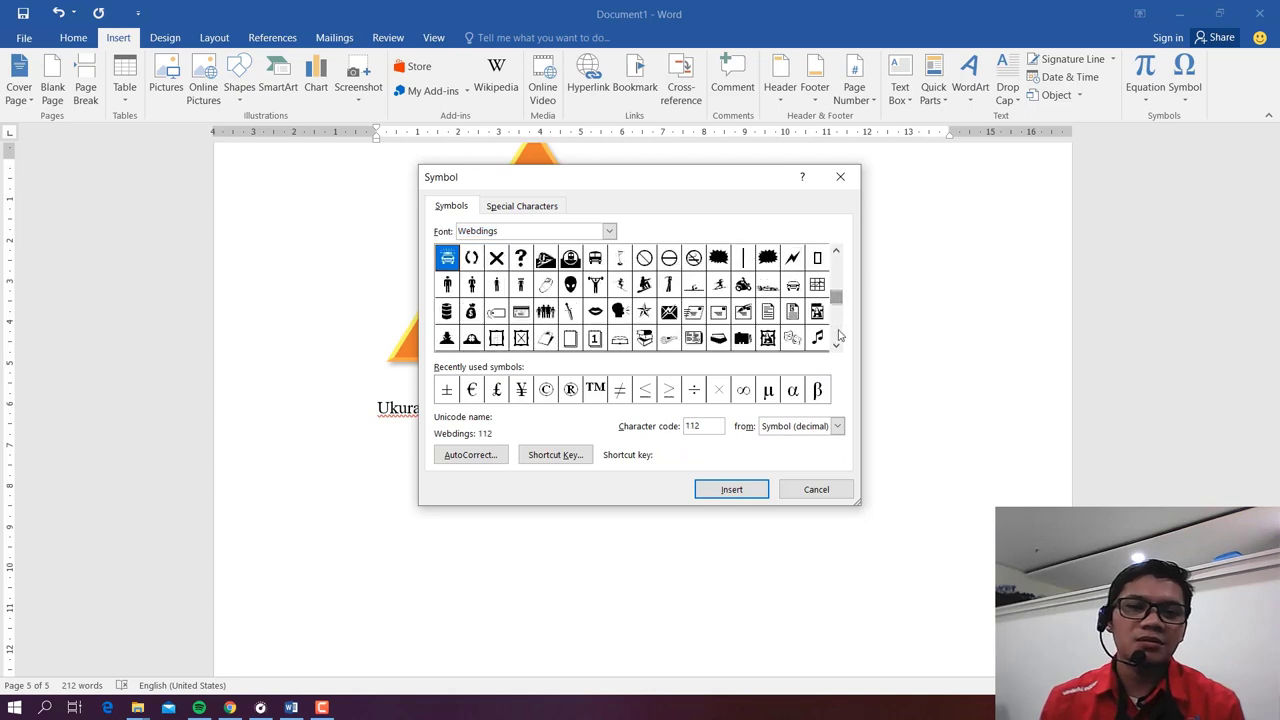
left_click(836, 336)
left_click(836, 348)
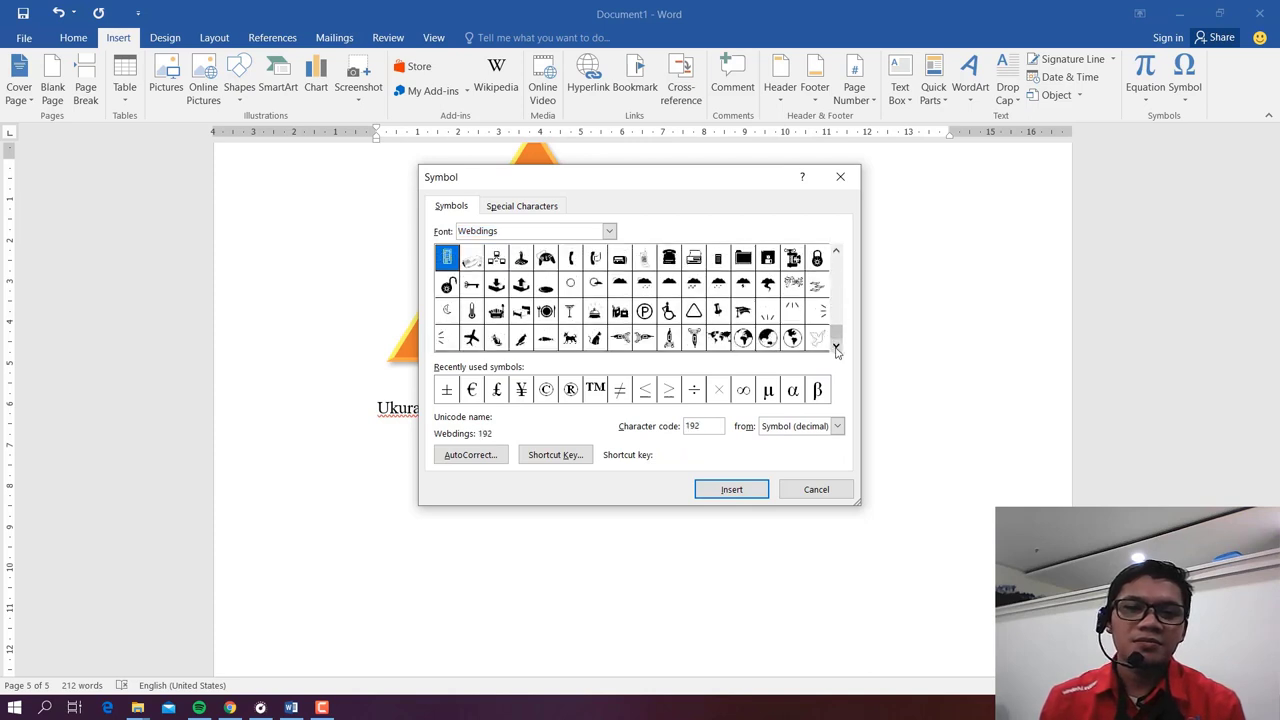
left_click(837, 288)
left_click(496, 258)
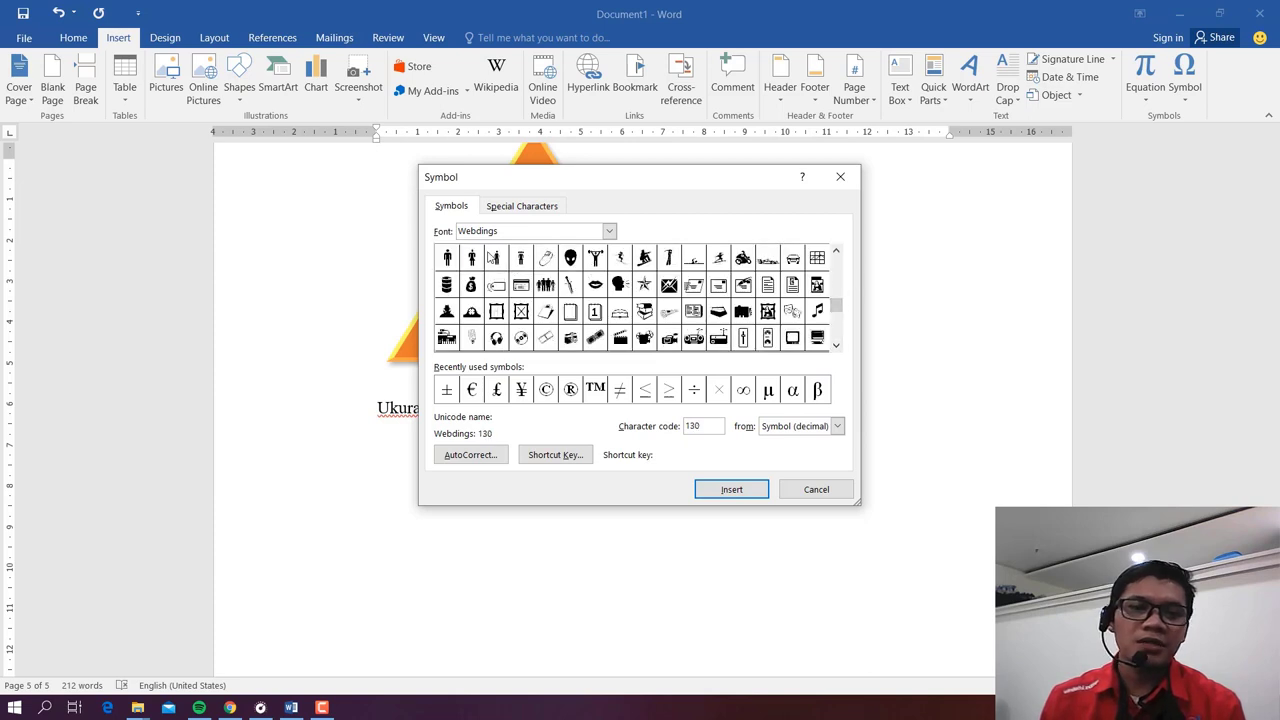
left_click(733, 489)
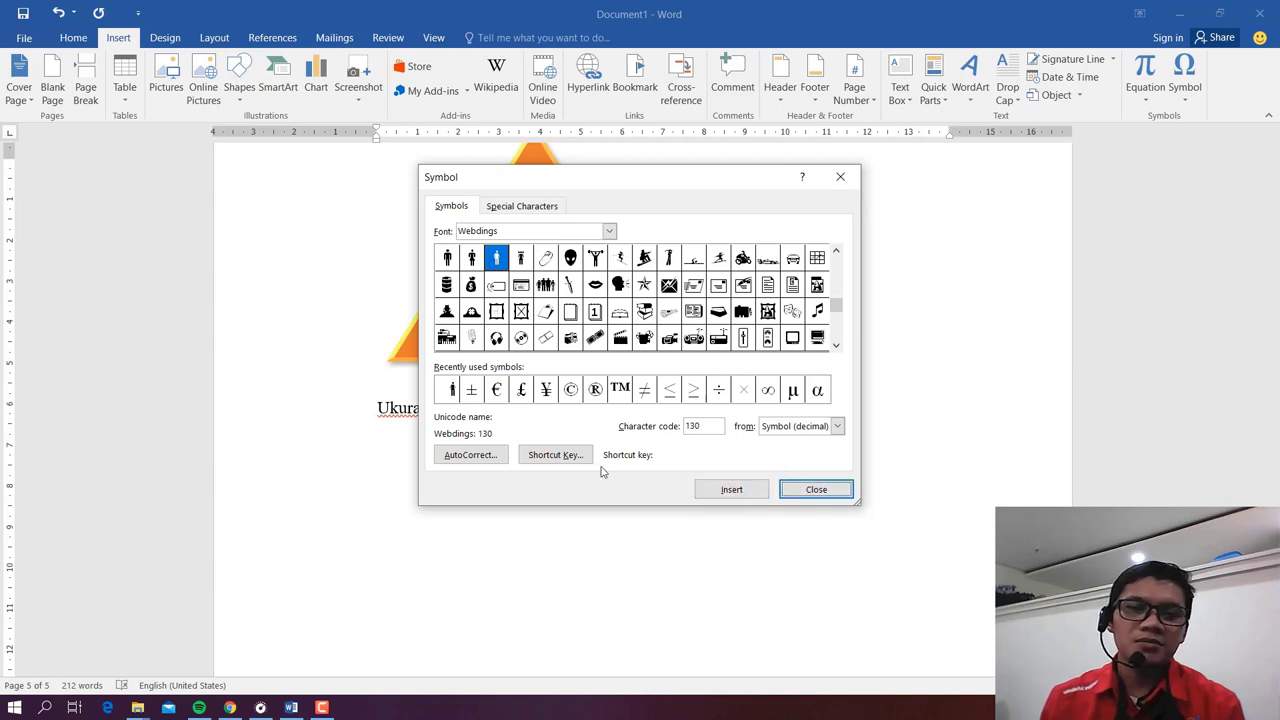
left_click(813, 492)
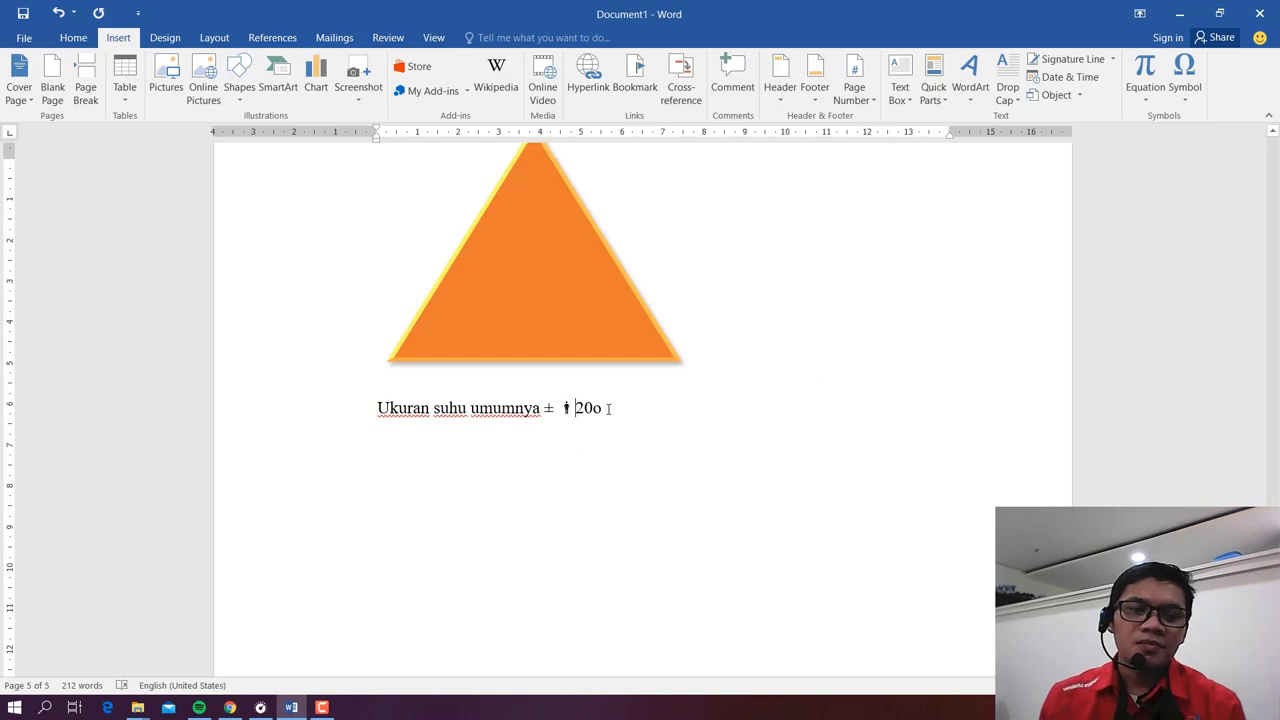
Step: Select the o after 20 and try Superscript, then Subscript, on it
left_click_drag(602, 408, 592, 408)
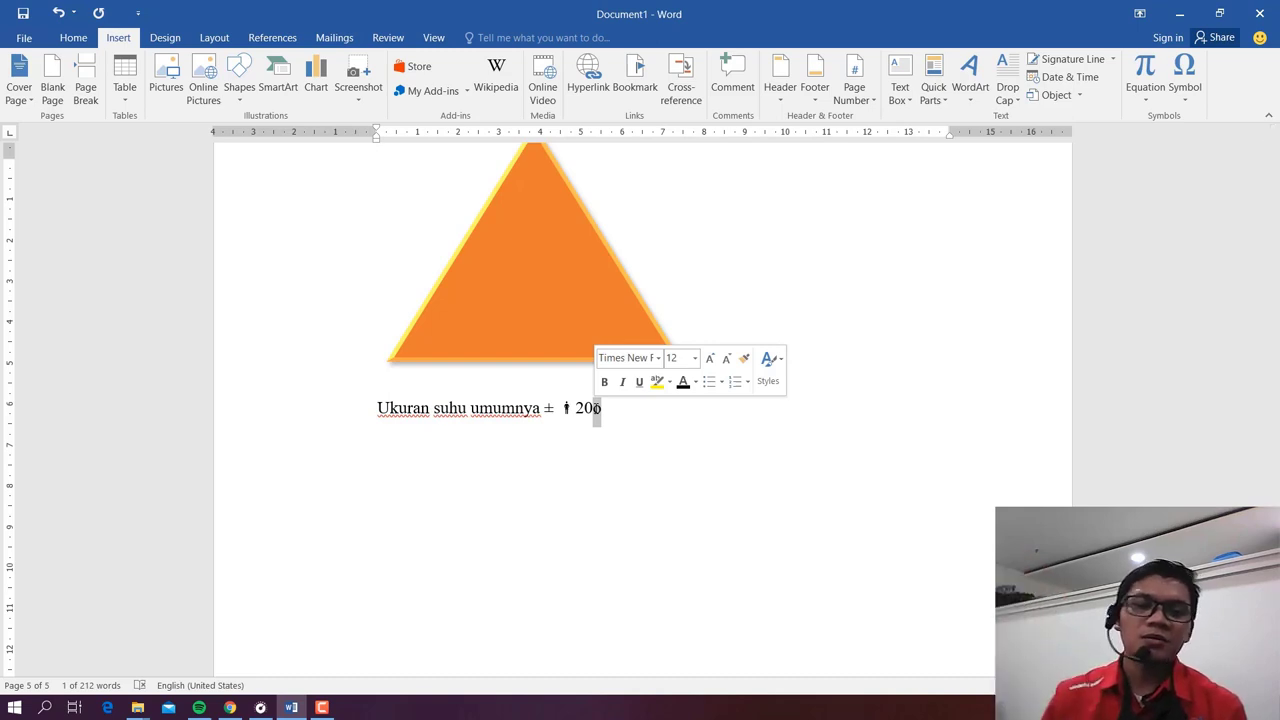
left_click(622, 408)
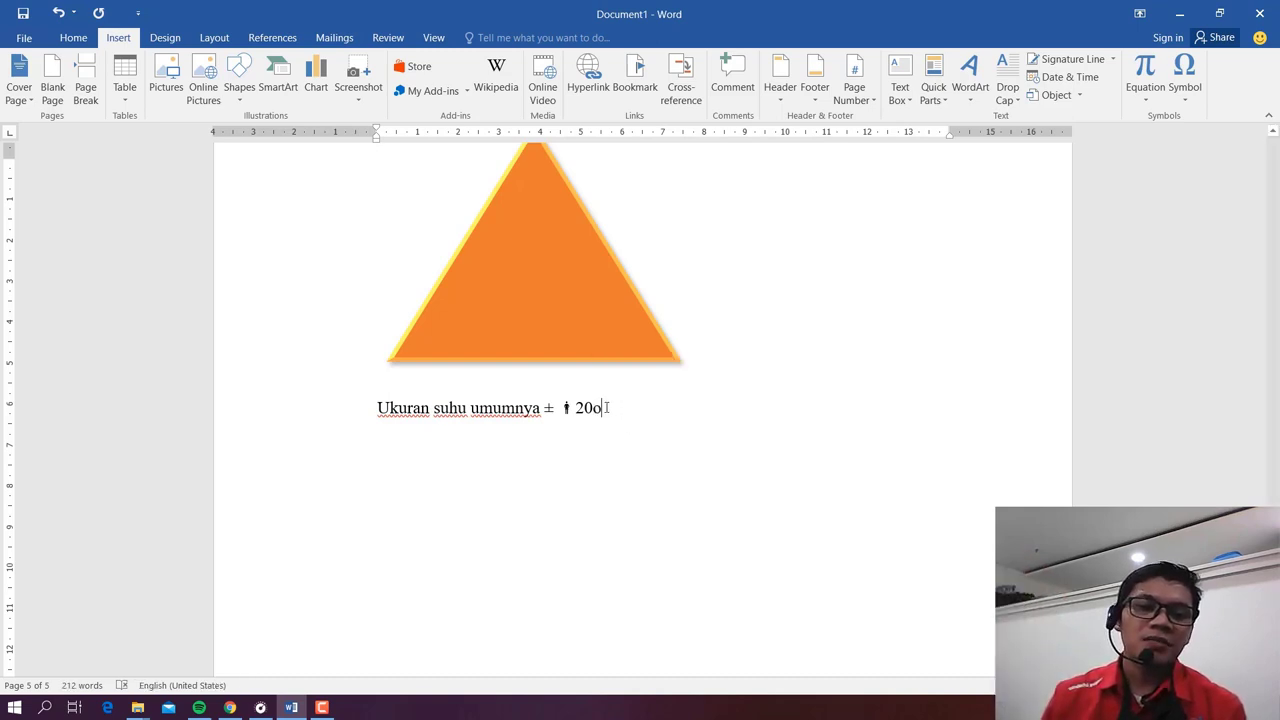
left_click_drag(606, 407, 594, 408)
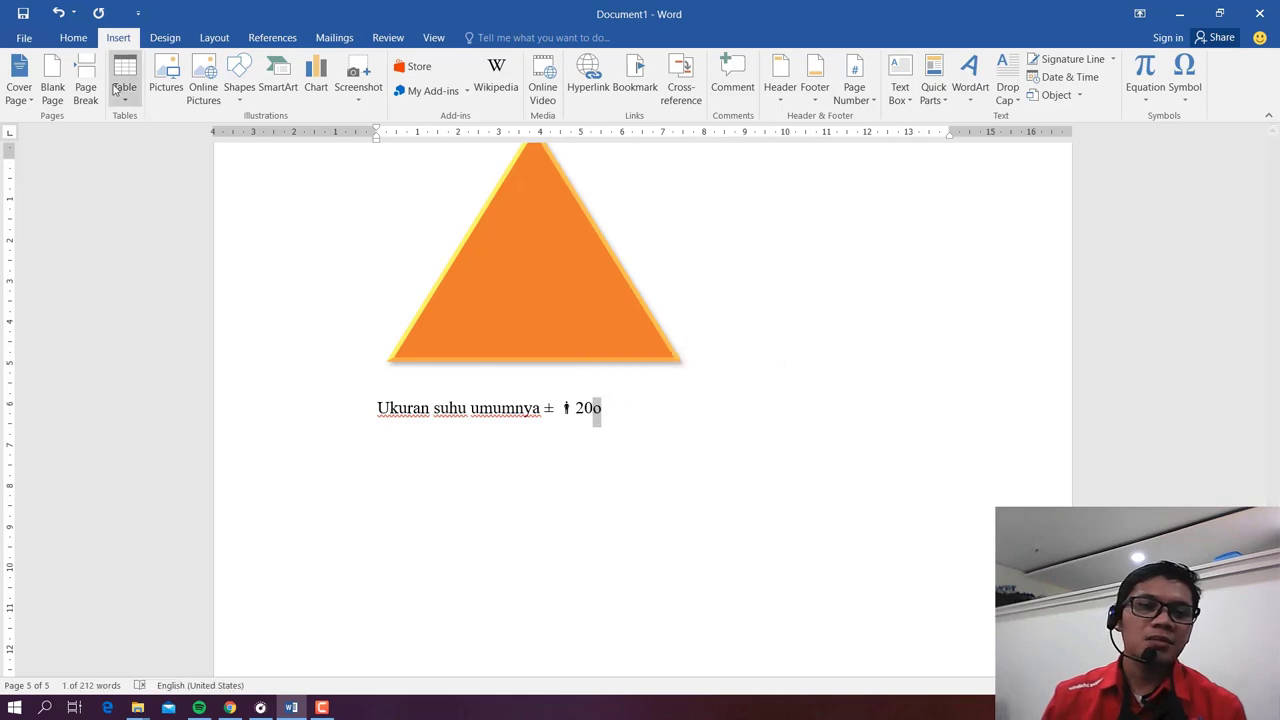
left_click(73, 40)
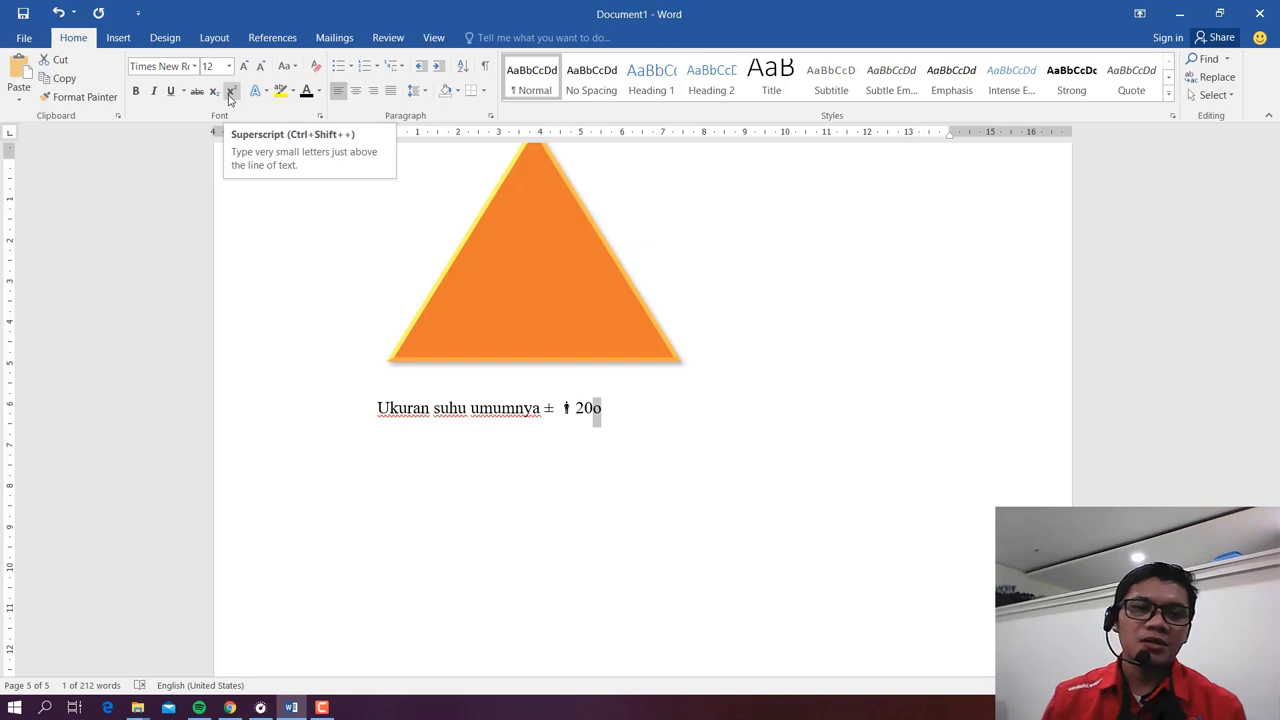
left_click(229, 92)
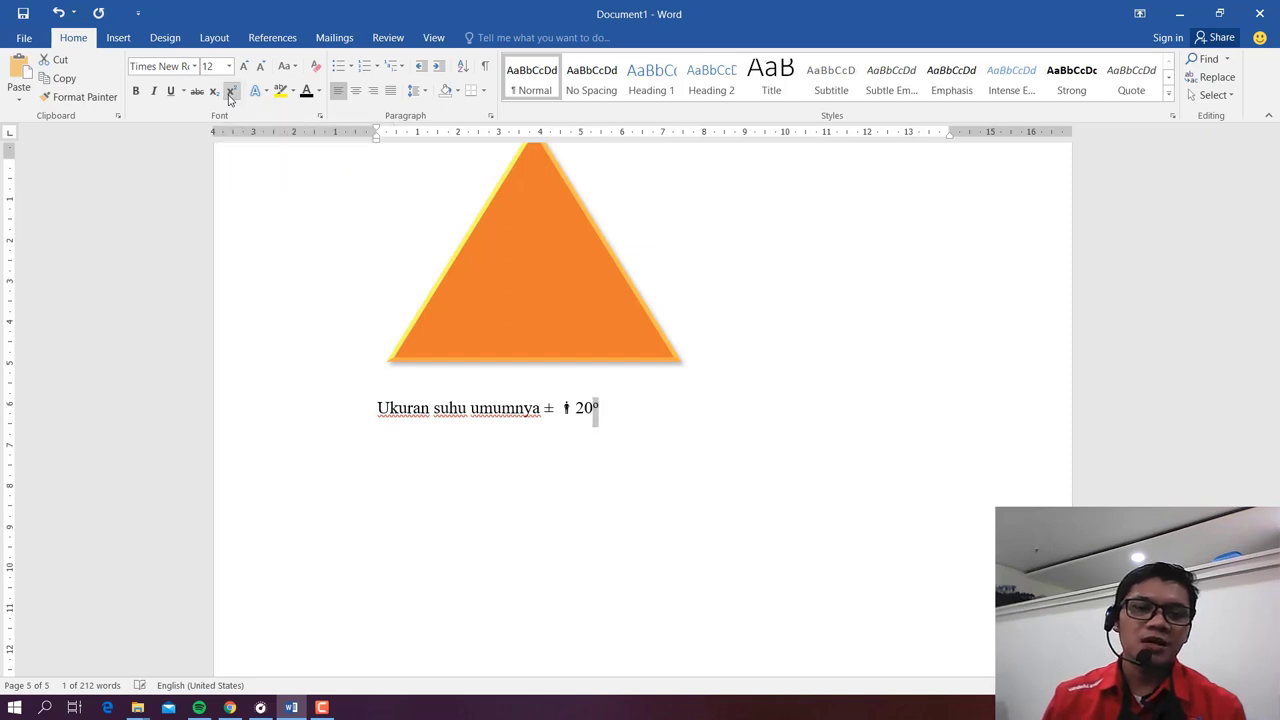
left_click(604, 411)
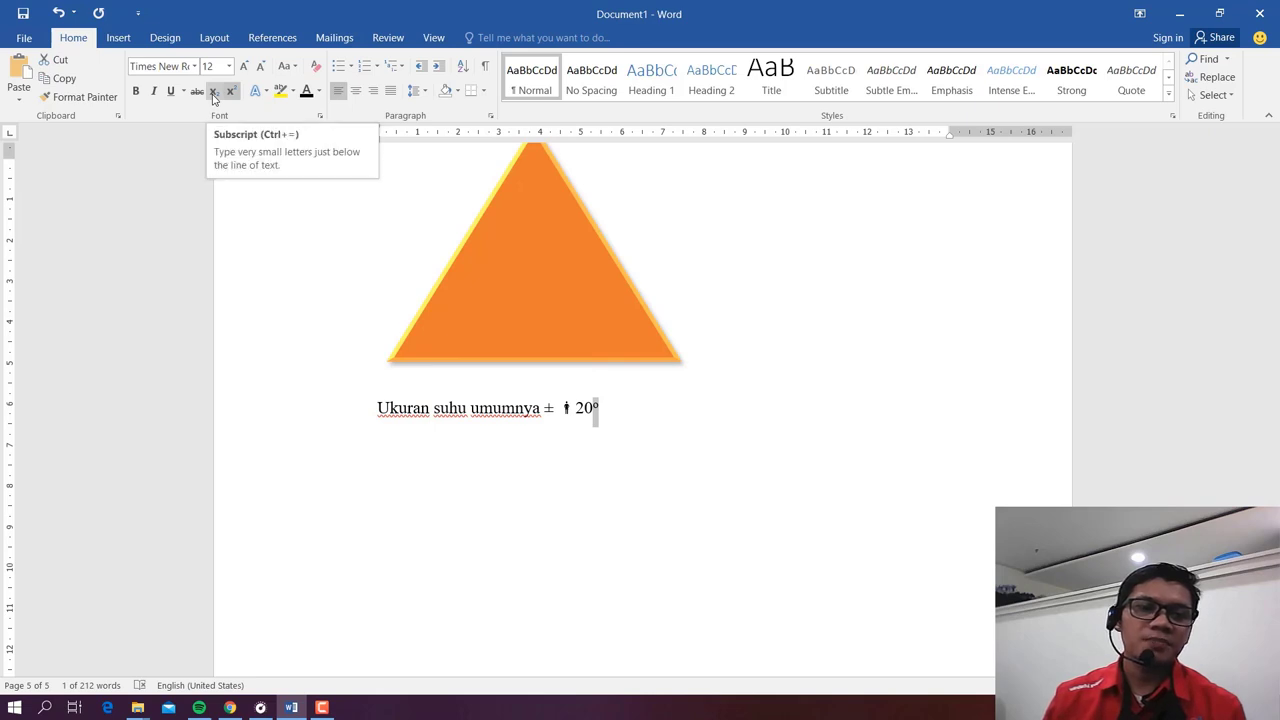
left_click(213, 92)
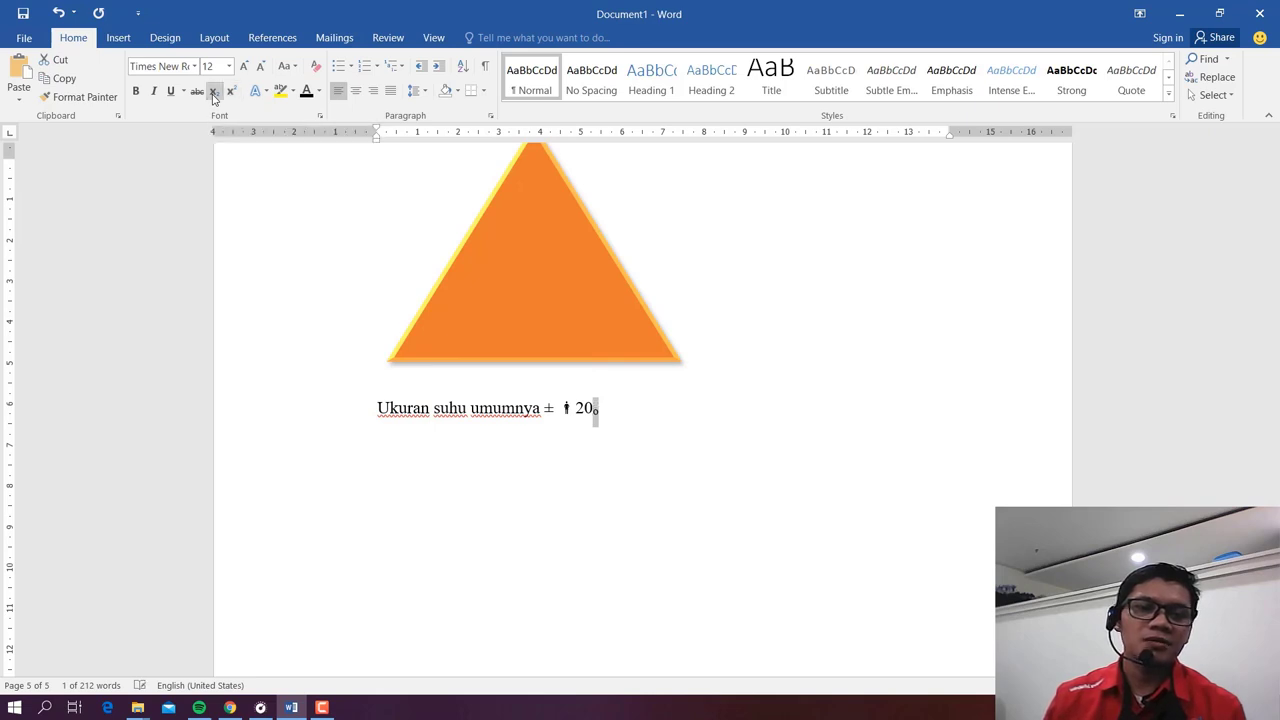
left_click(625, 419)
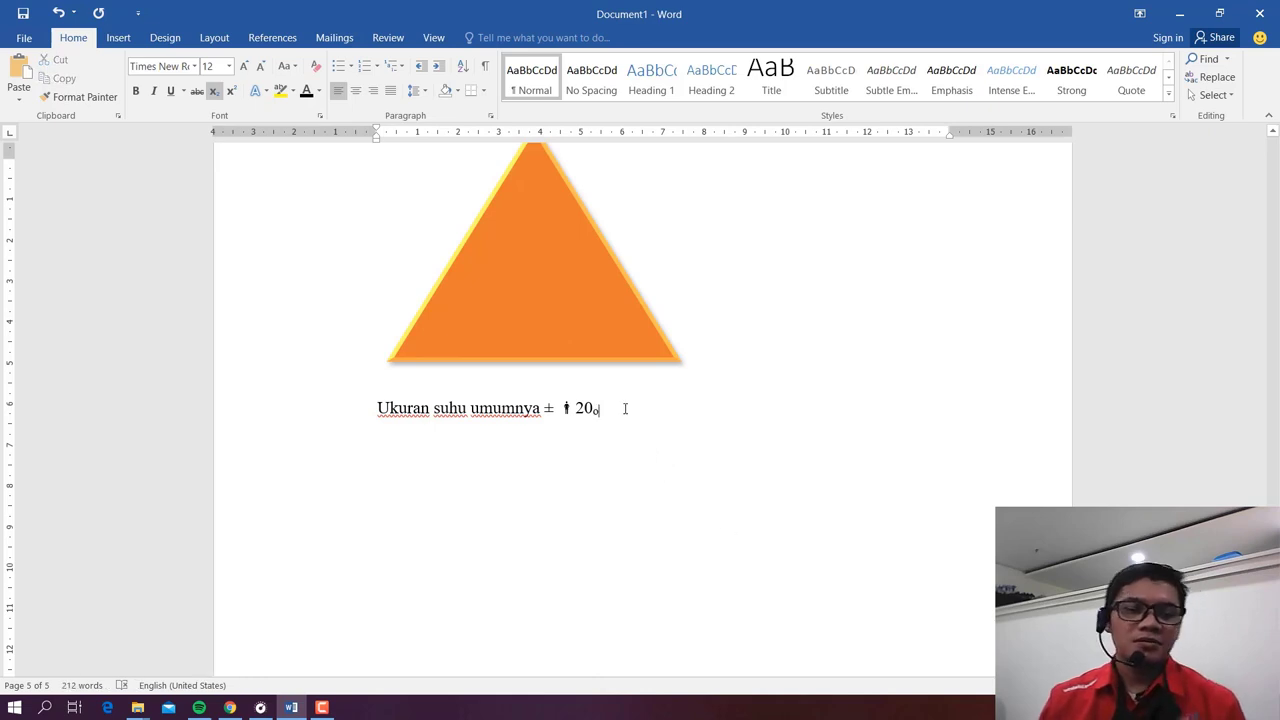
Step: Restore the o to superscript with Ctrl+Shift+= and select the figure symbol with 20°
key("shift+Left")
key("ctrl+shift+equal")
left_click(620, 408)
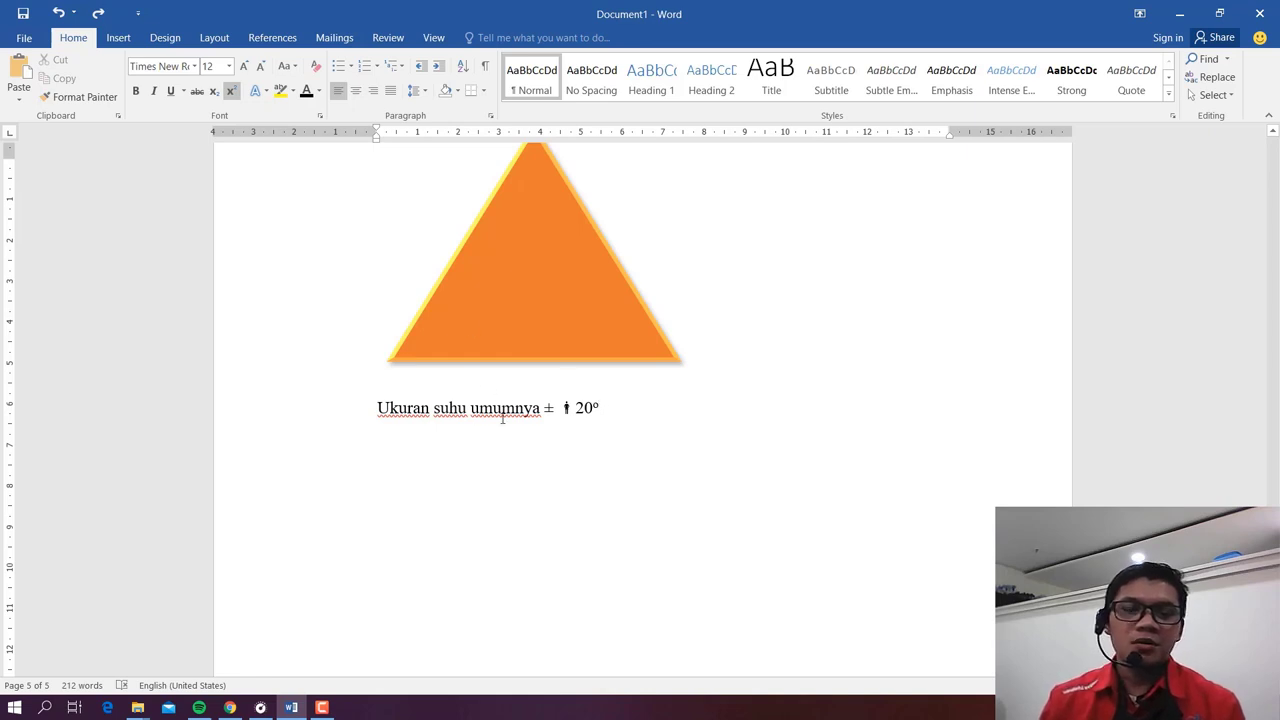
left_click(502, 415)
left_click(605, 408)
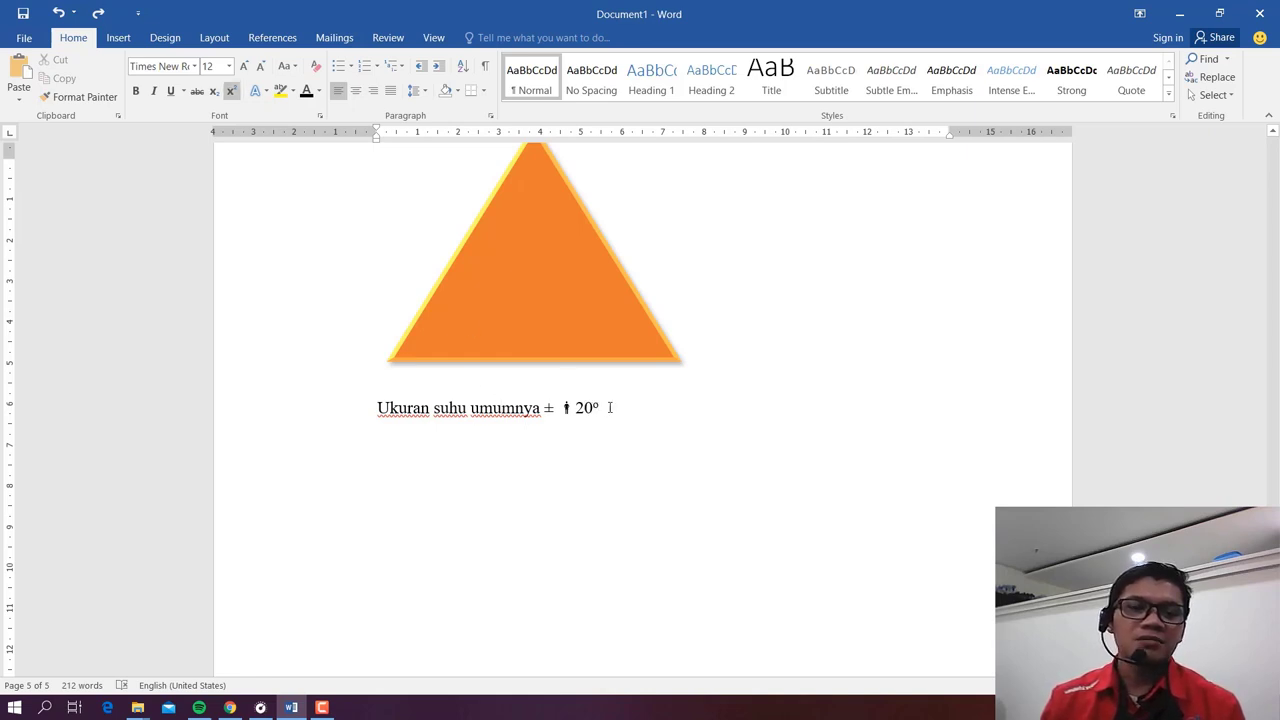
left_click_drag(605, 408, 560, 410)
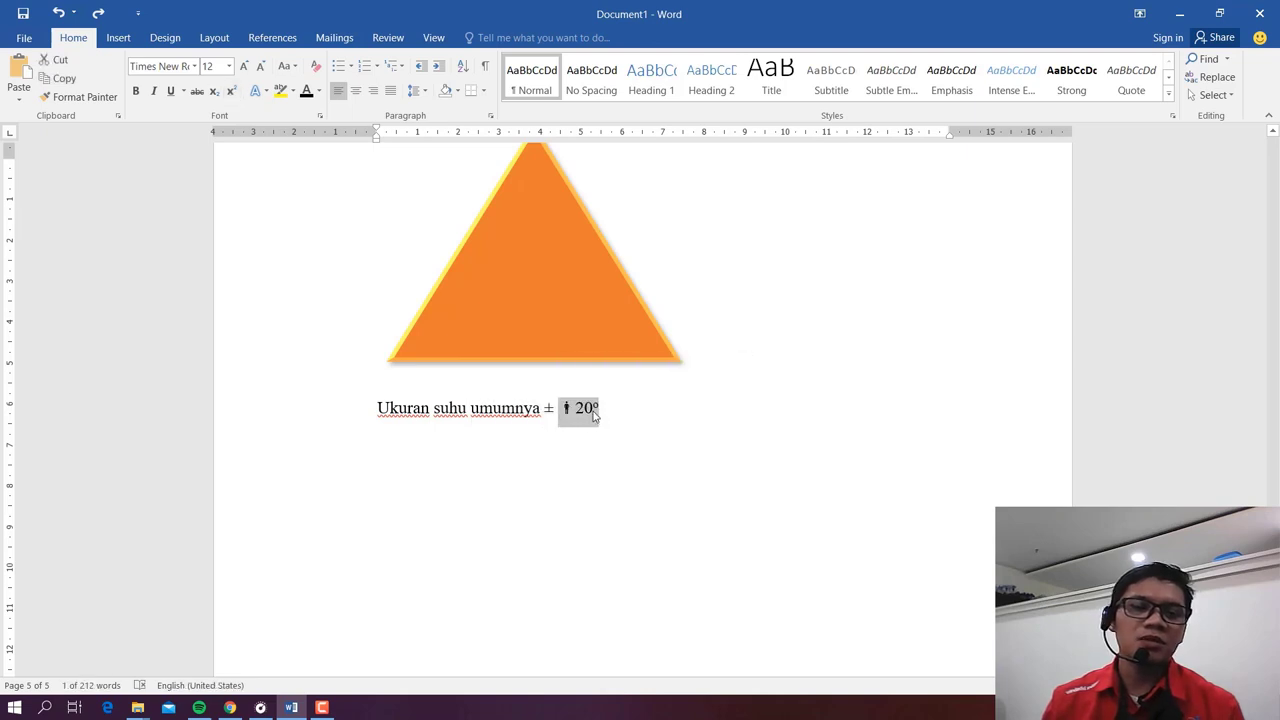
Step: Replace the raised o after 20 so the exponent reads superscript 22
left_click(603, 411)
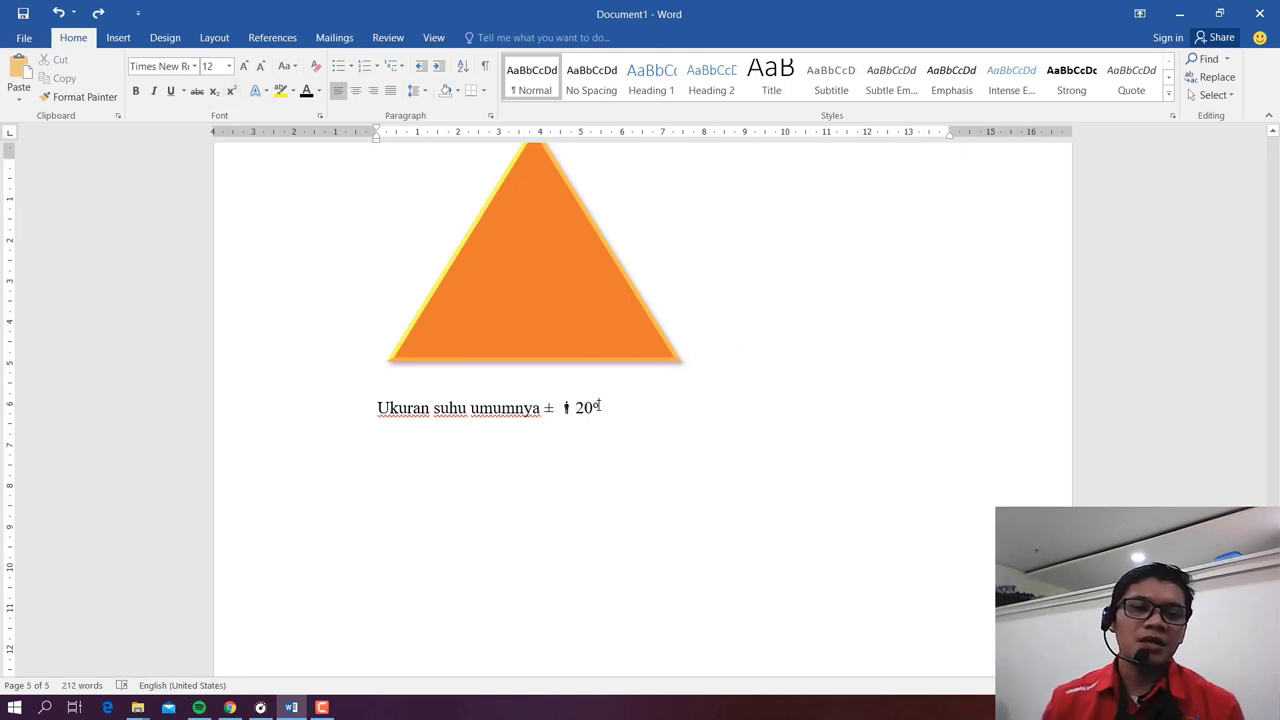
left_click_drag(600, 408, 592, 408)
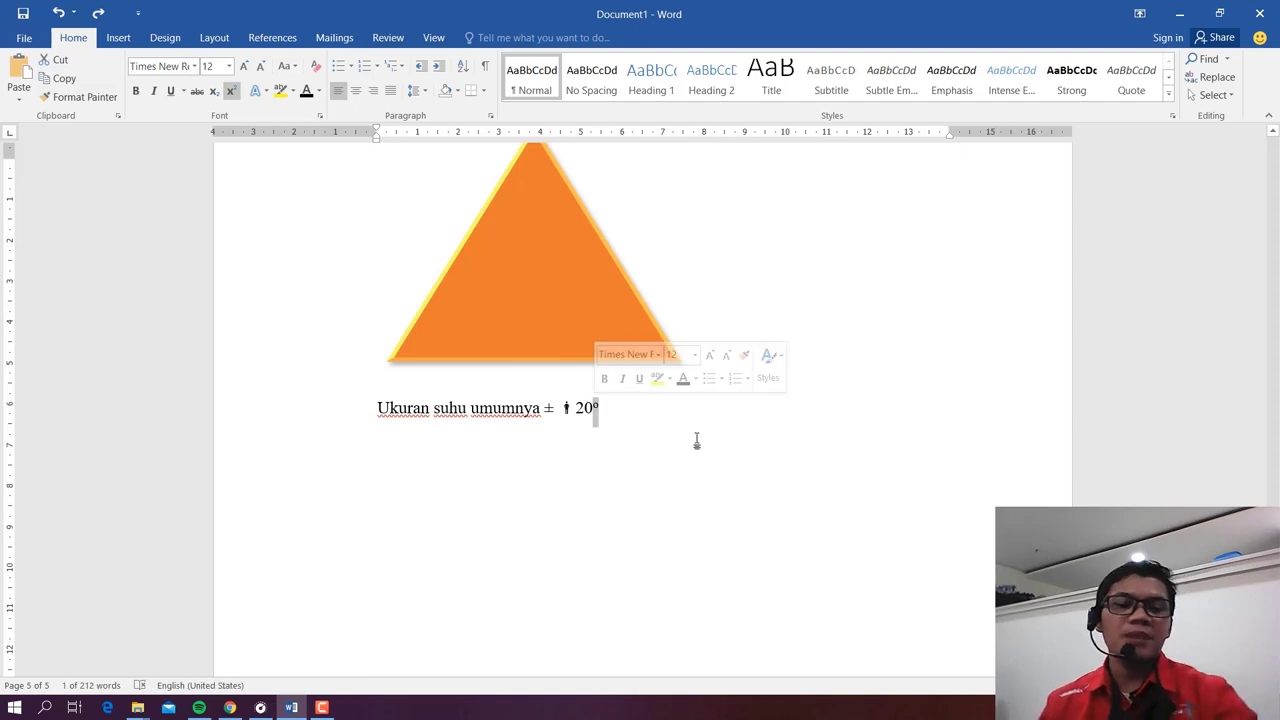
type("2")
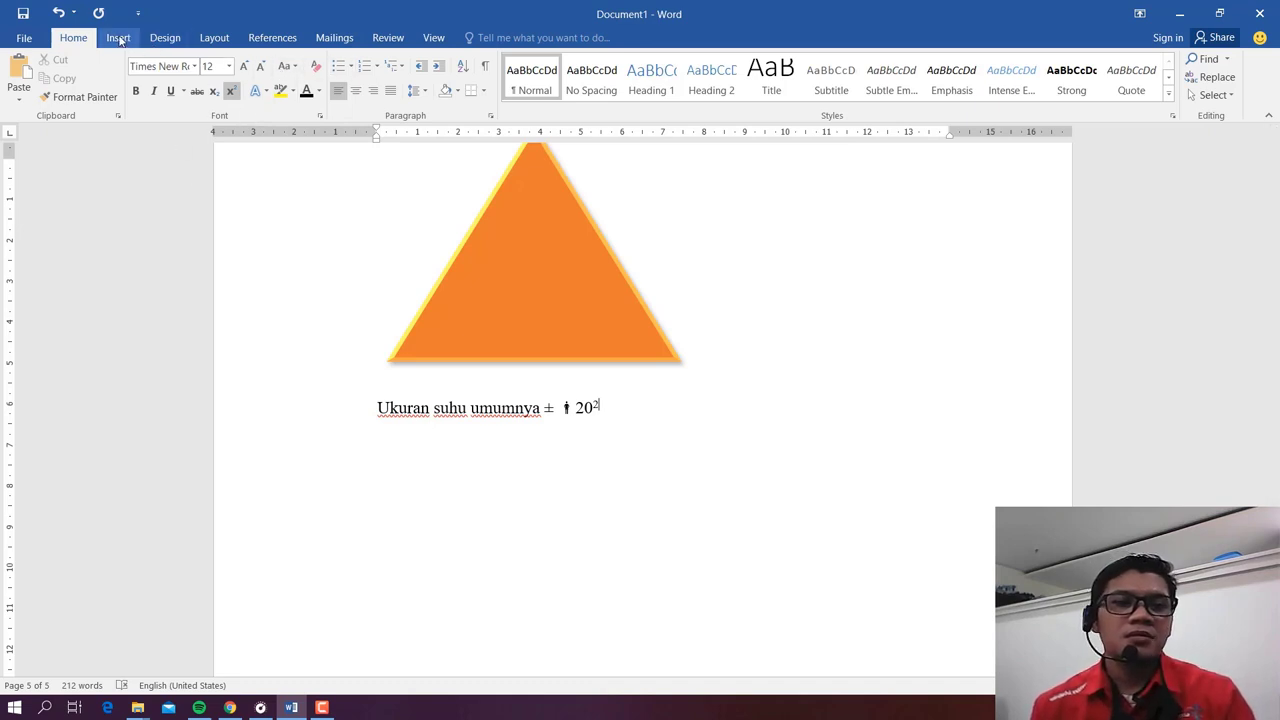
left_click(165, 37)
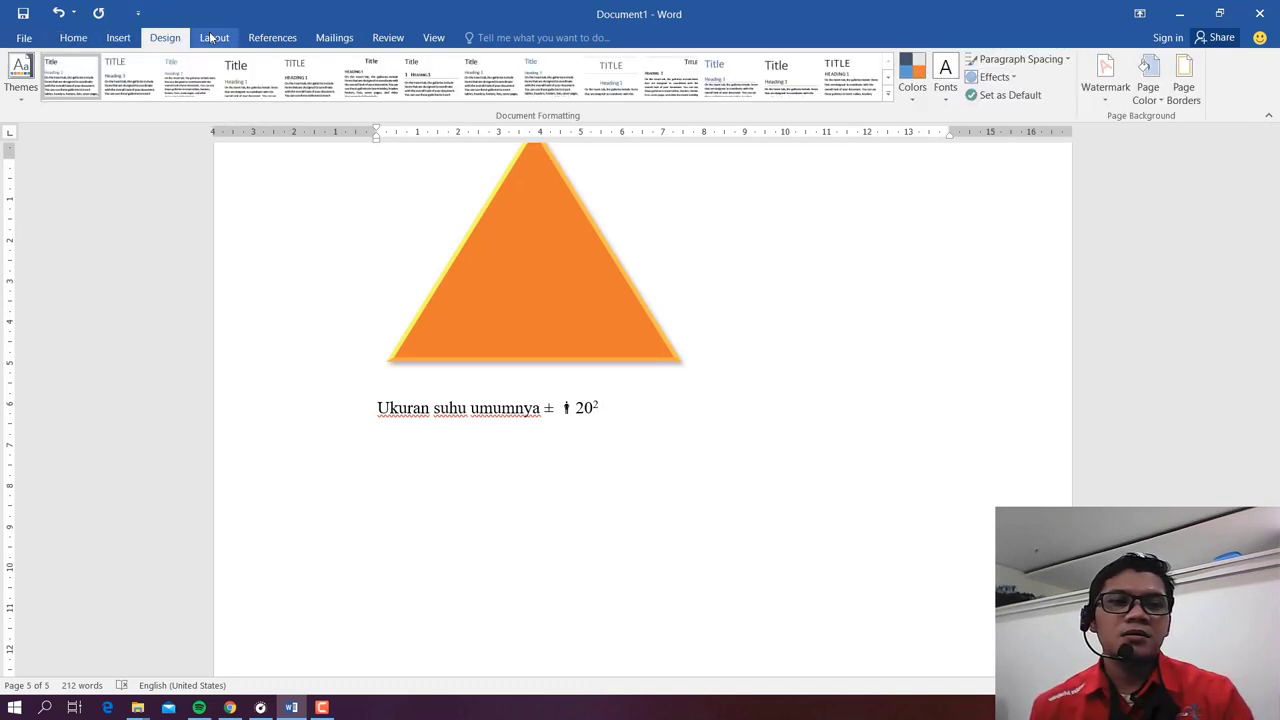
type("2")
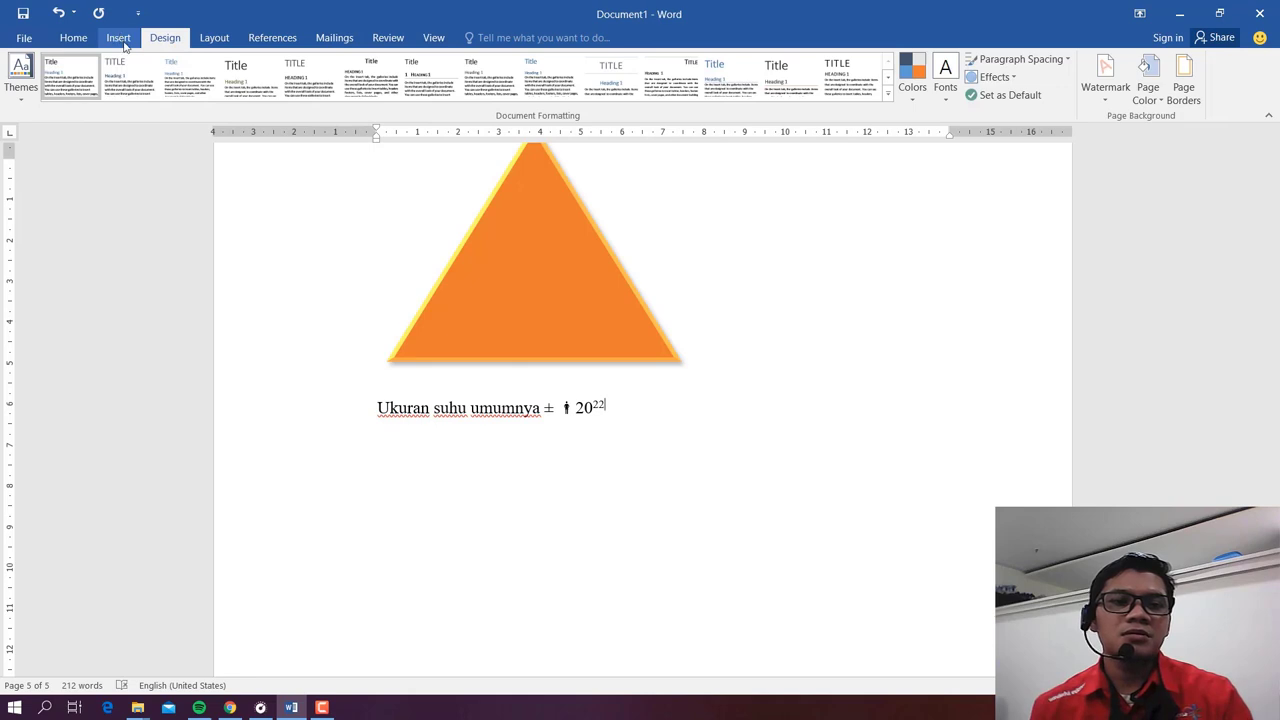
Step: Add two empty lines below the temperature sentence
left_click(122, 40)
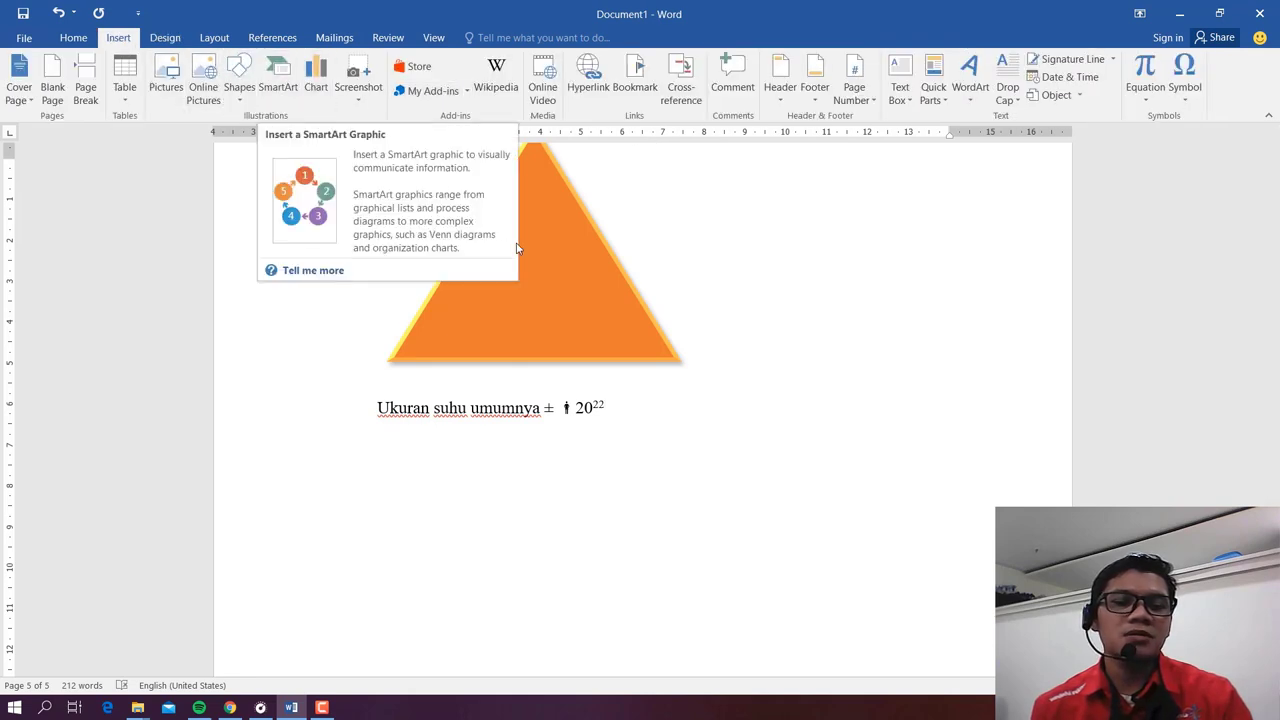
key("Return")
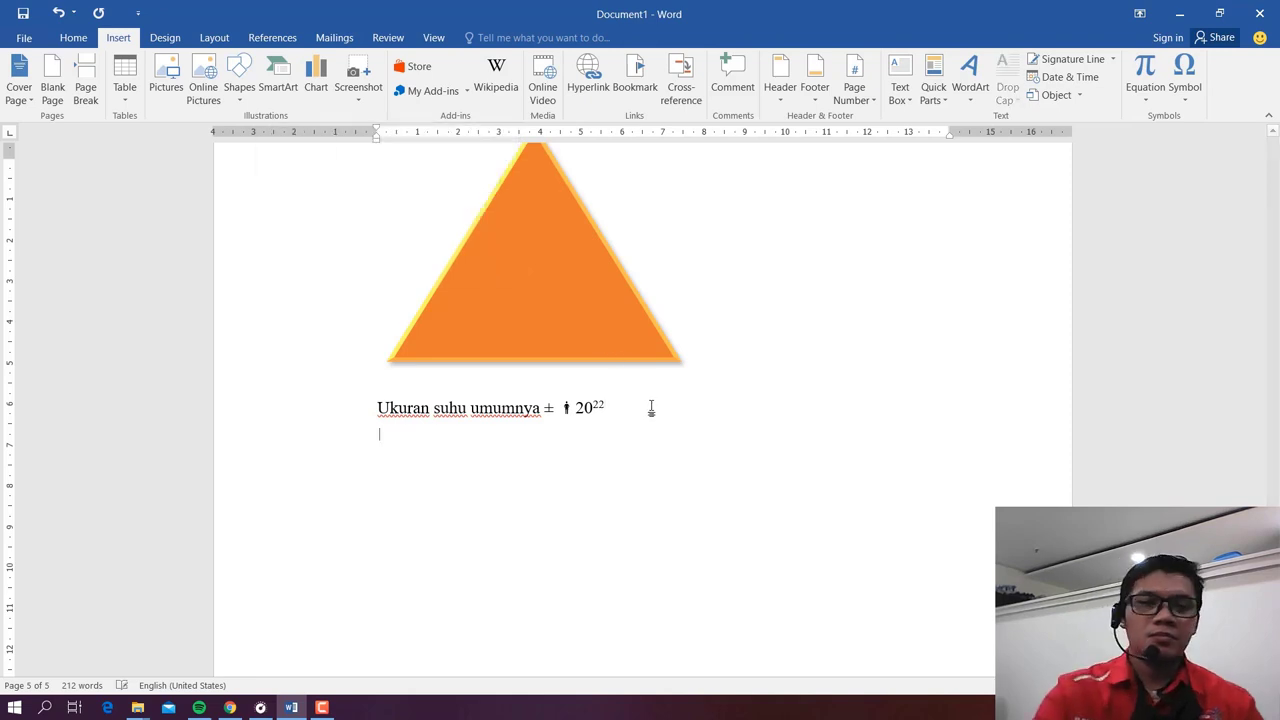
key("Return")
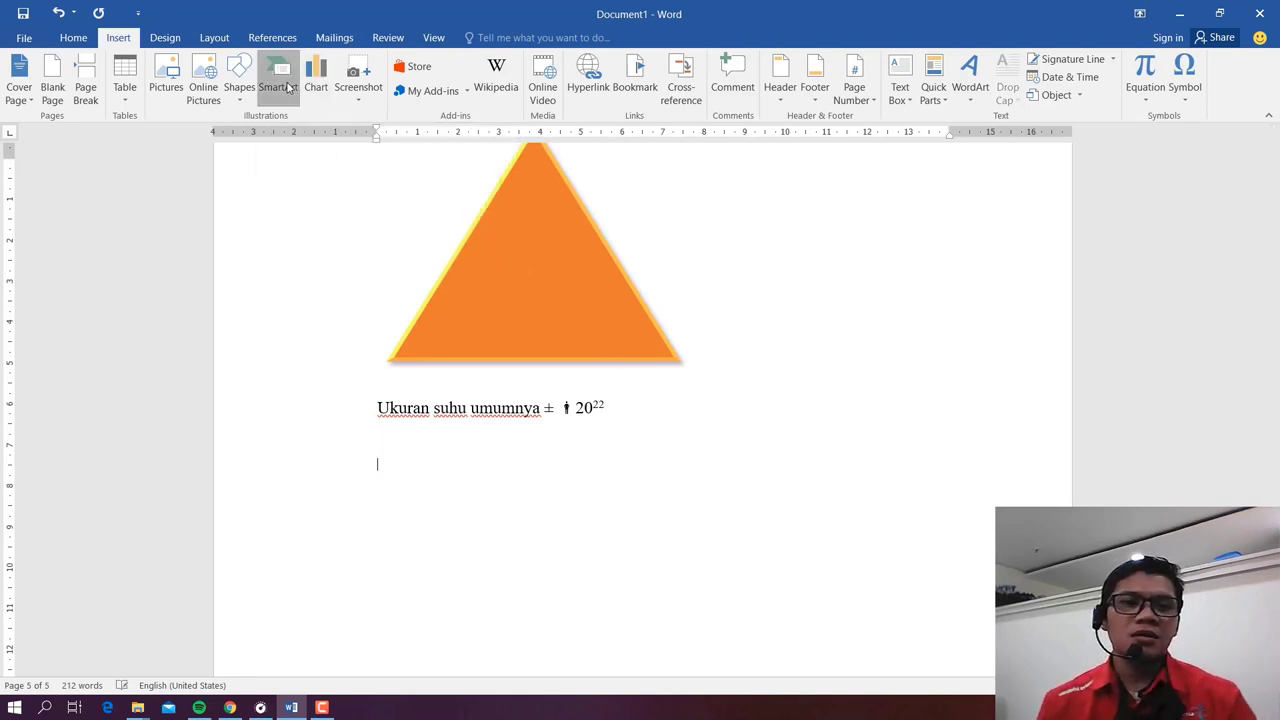
left_click(278, 75)
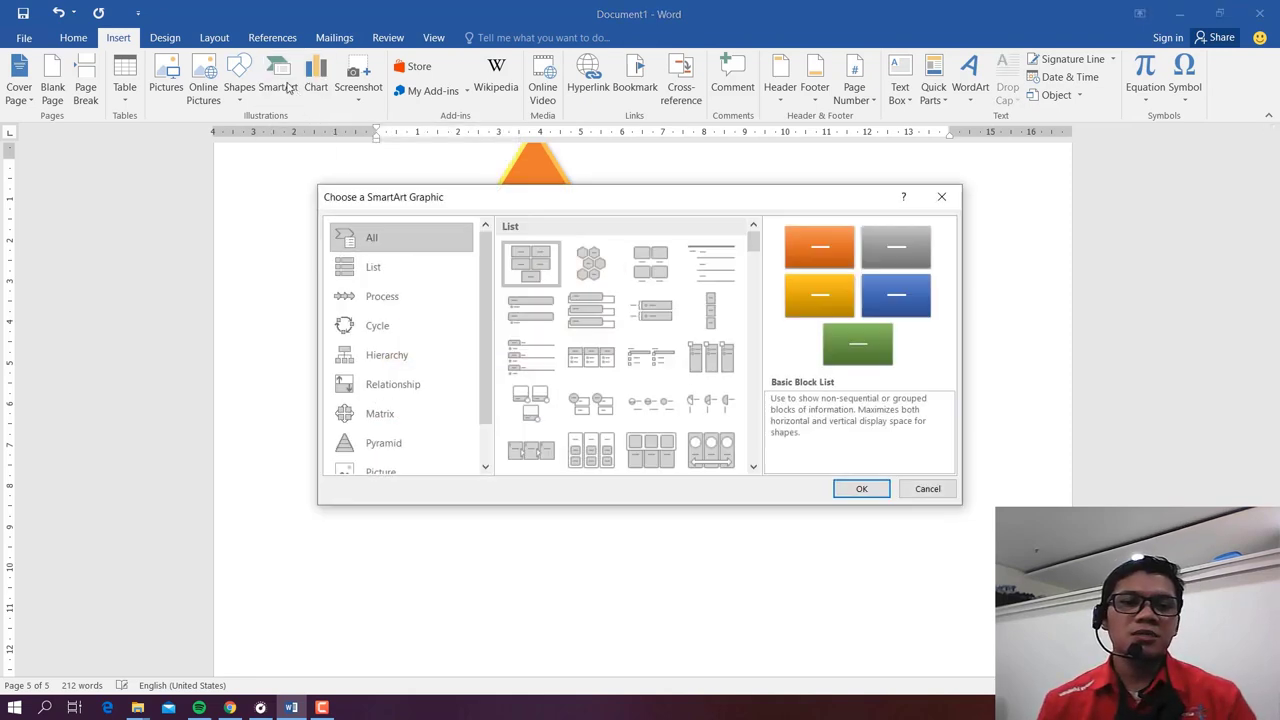
Step: Browse the List and Process layouts, then insert Interconnected Block Process SmartArt
left_click(545, 311)
left_click(591, 310)
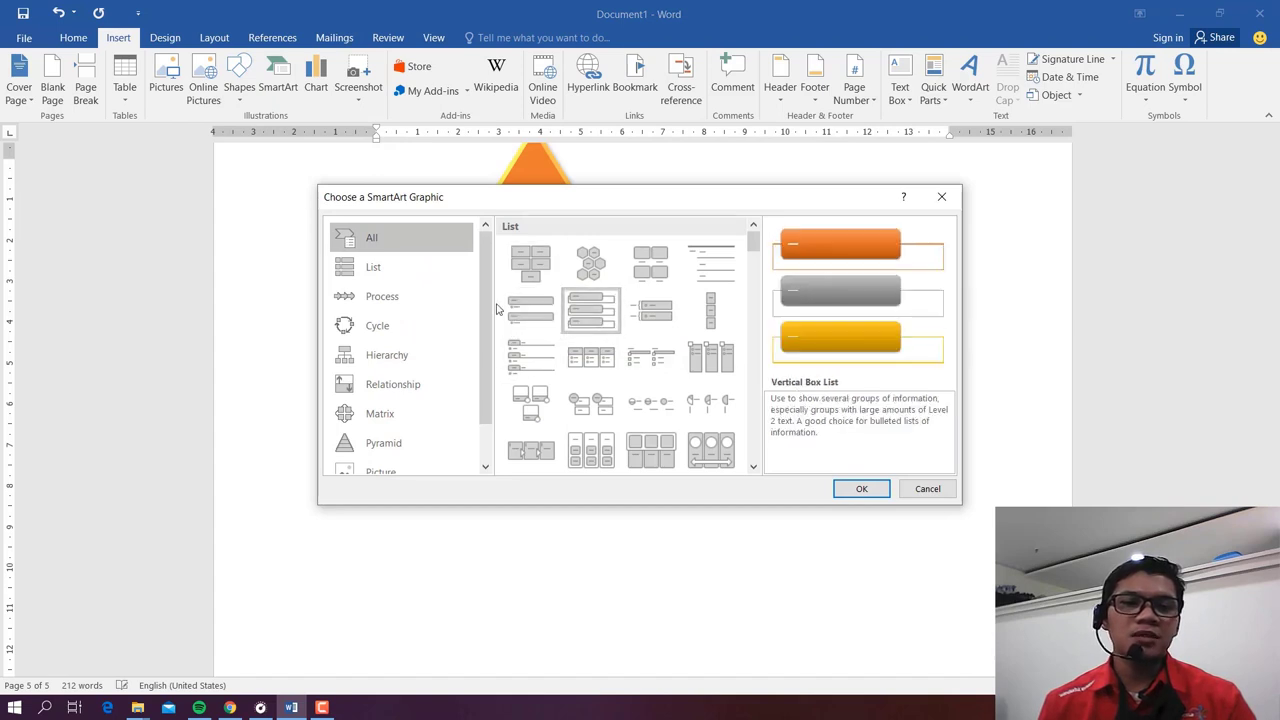
left_click(390, 265)
left_click(390, 297)
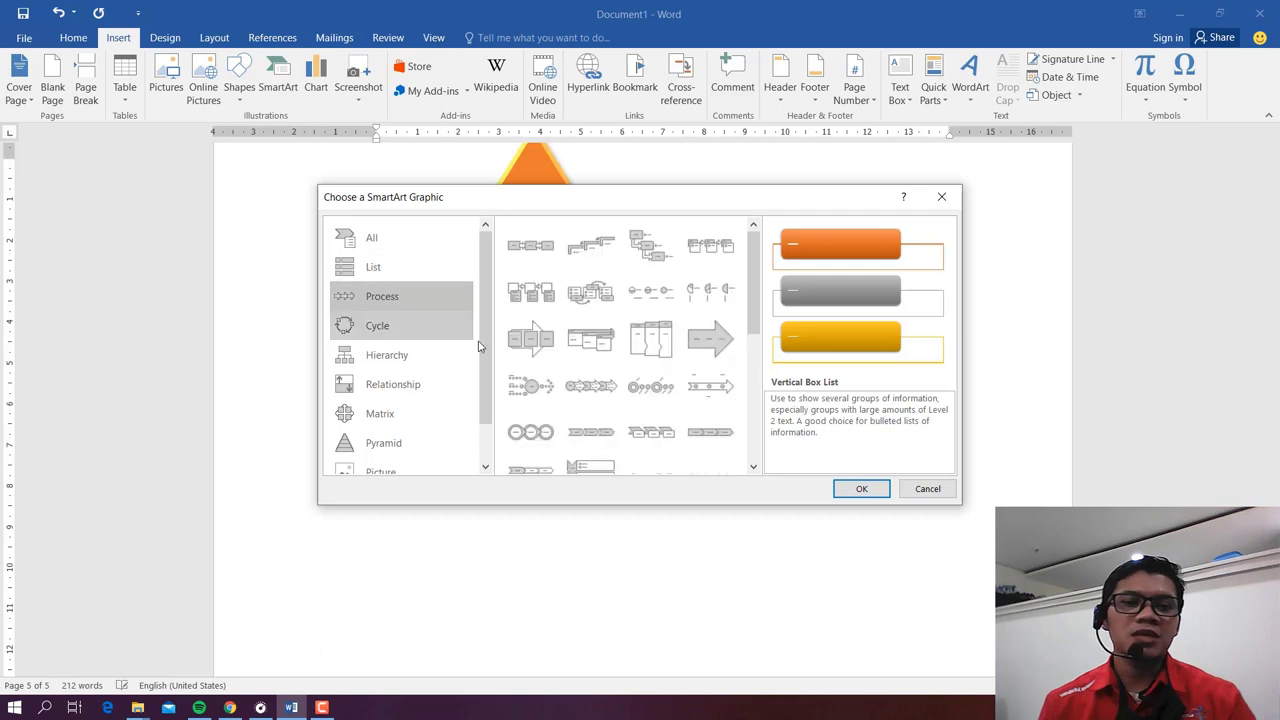
left_click(591, 312)
left_click(595, 344)
left_click(552, 352)
left_click(545, 395)
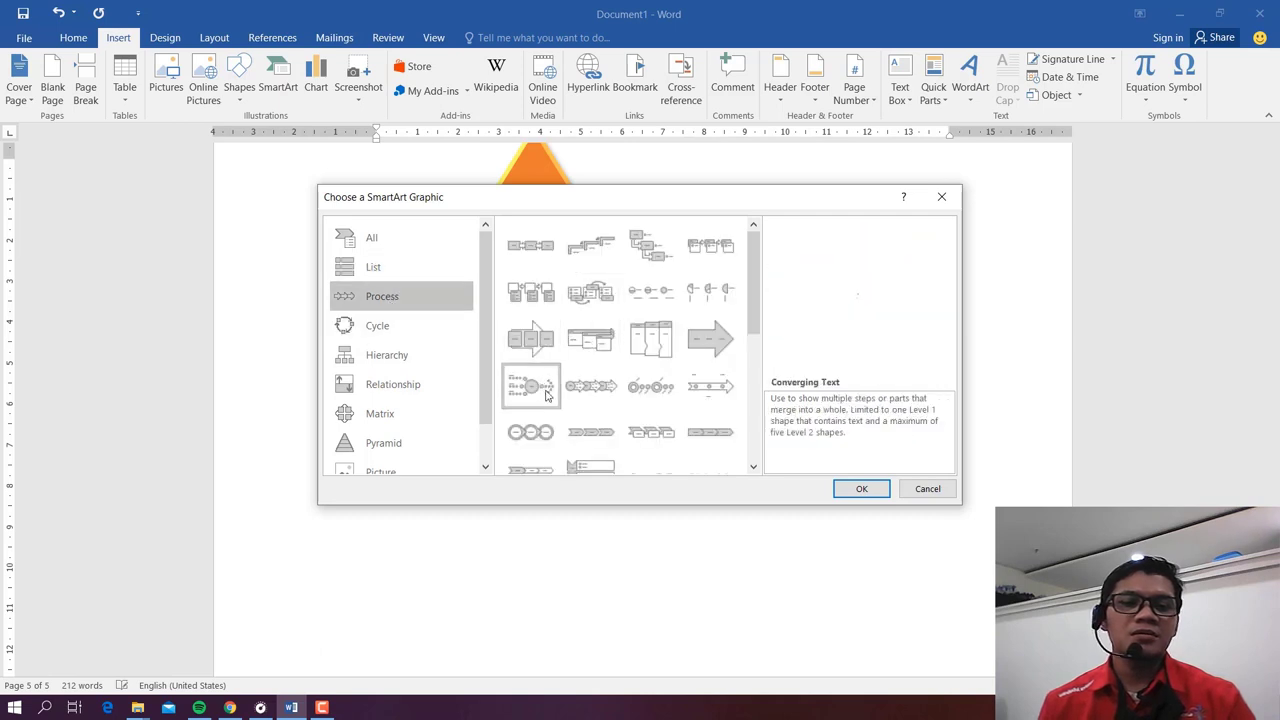
left_click(590, 386)
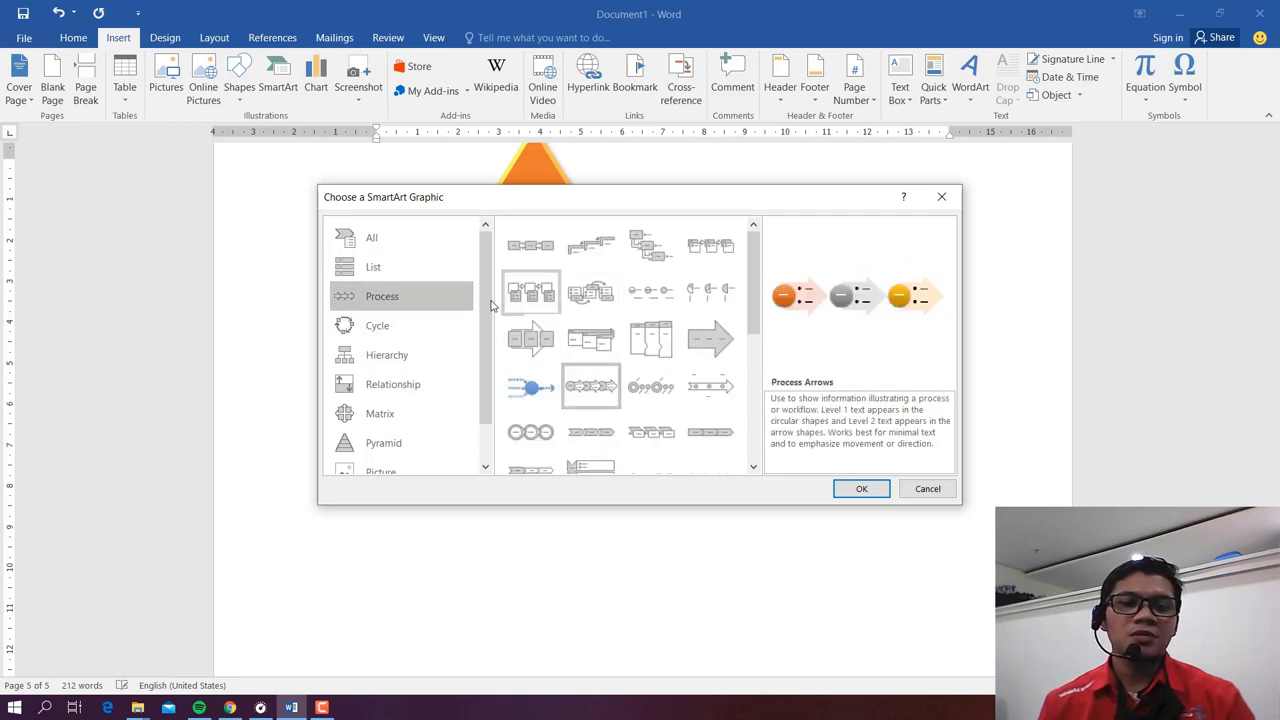
left_click(669, 337)
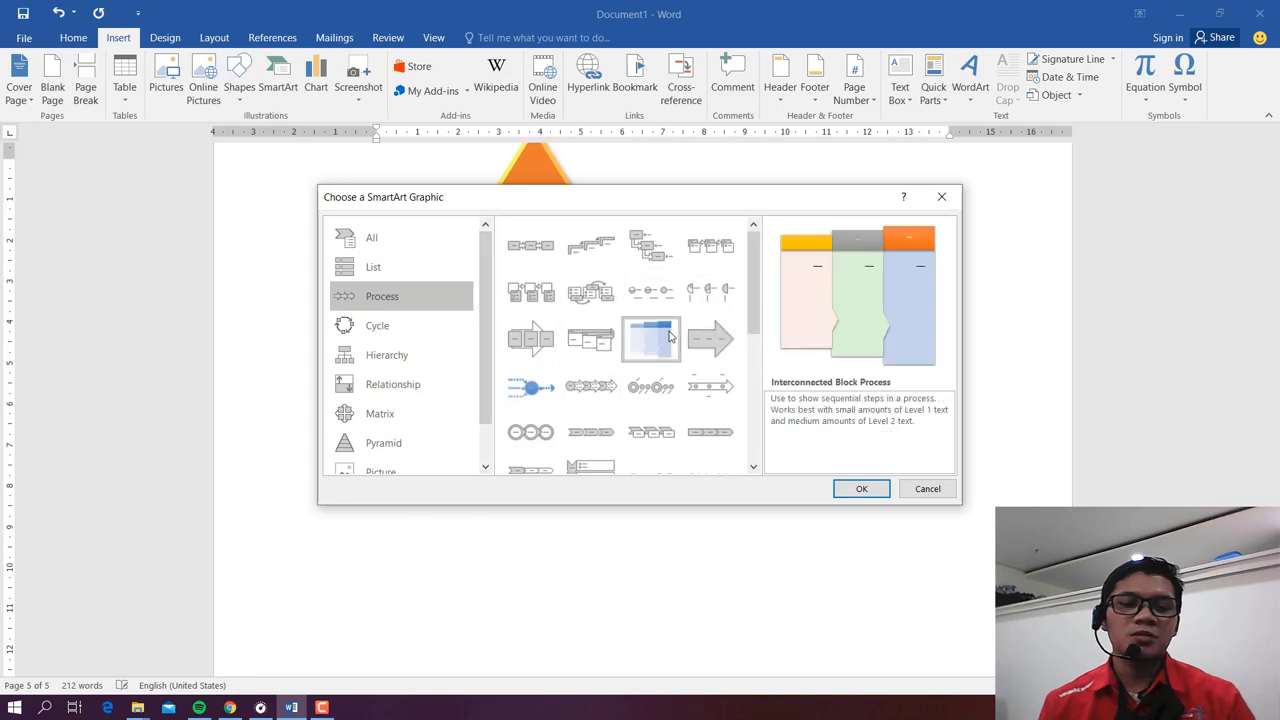
left_click(858, 489)
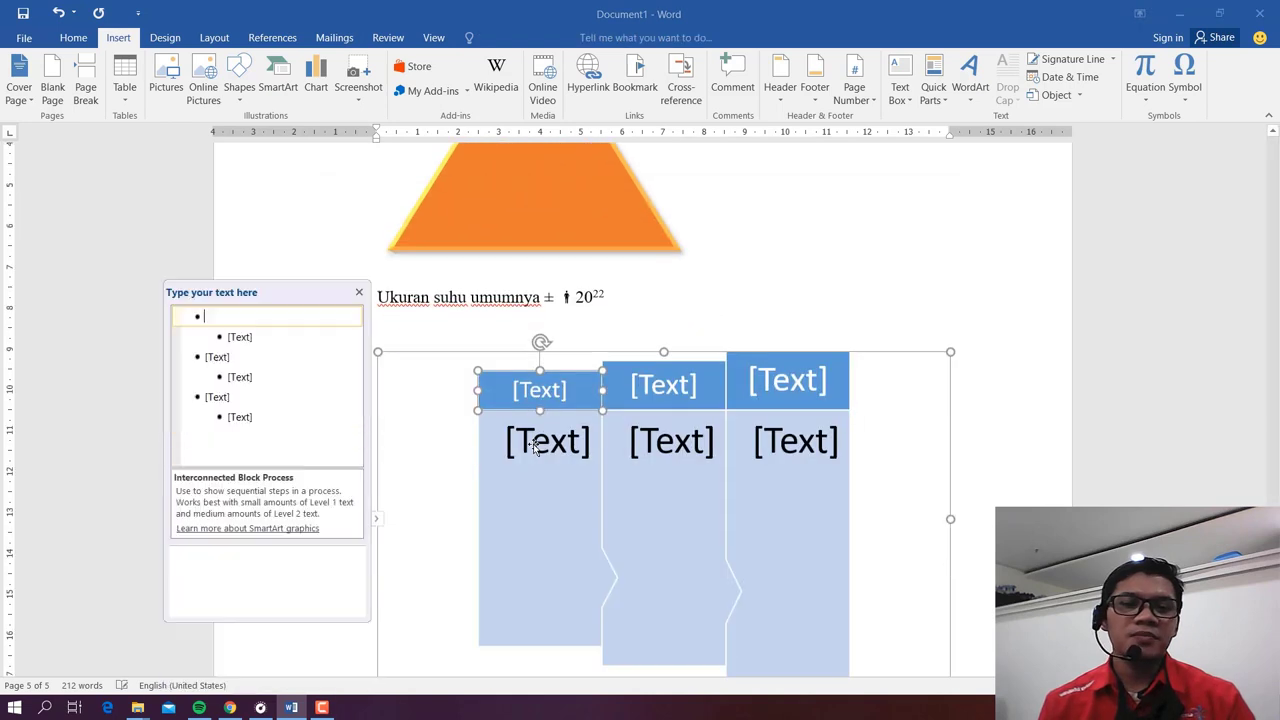
Step: Type dgfsd as the heading of the first SmartArt column
left_click(536, 262)
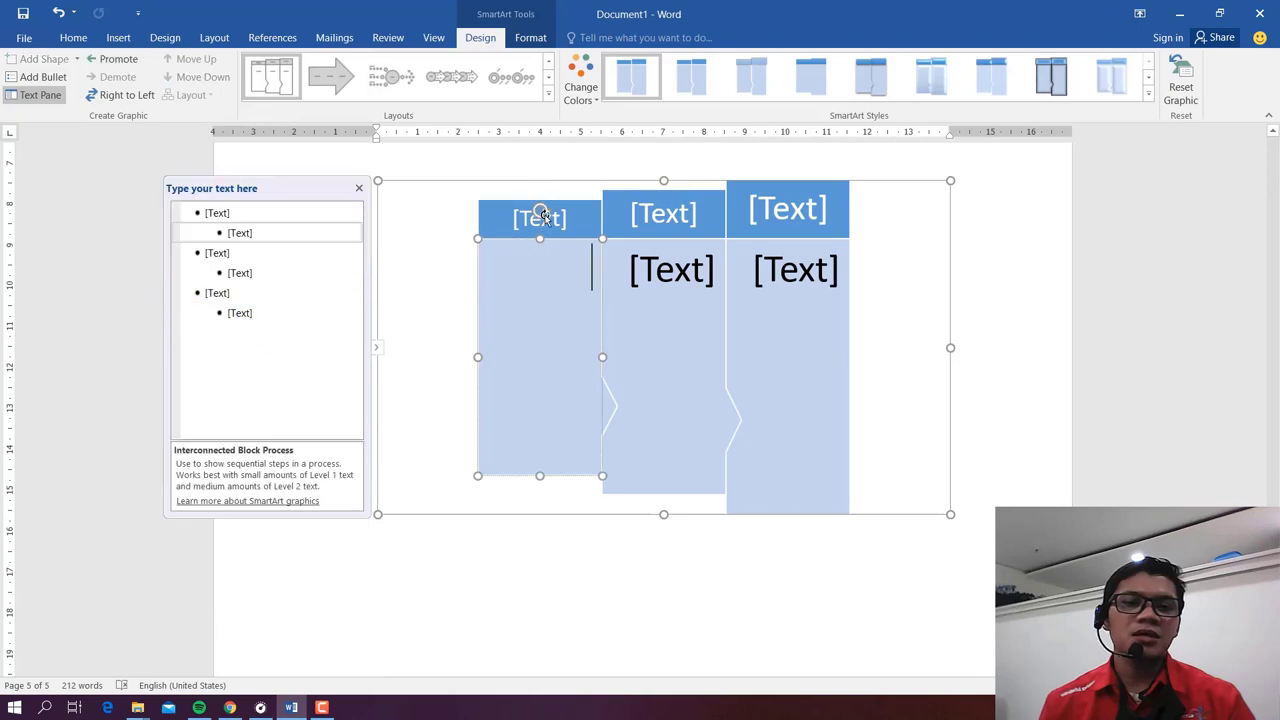
left_click(540, 213)
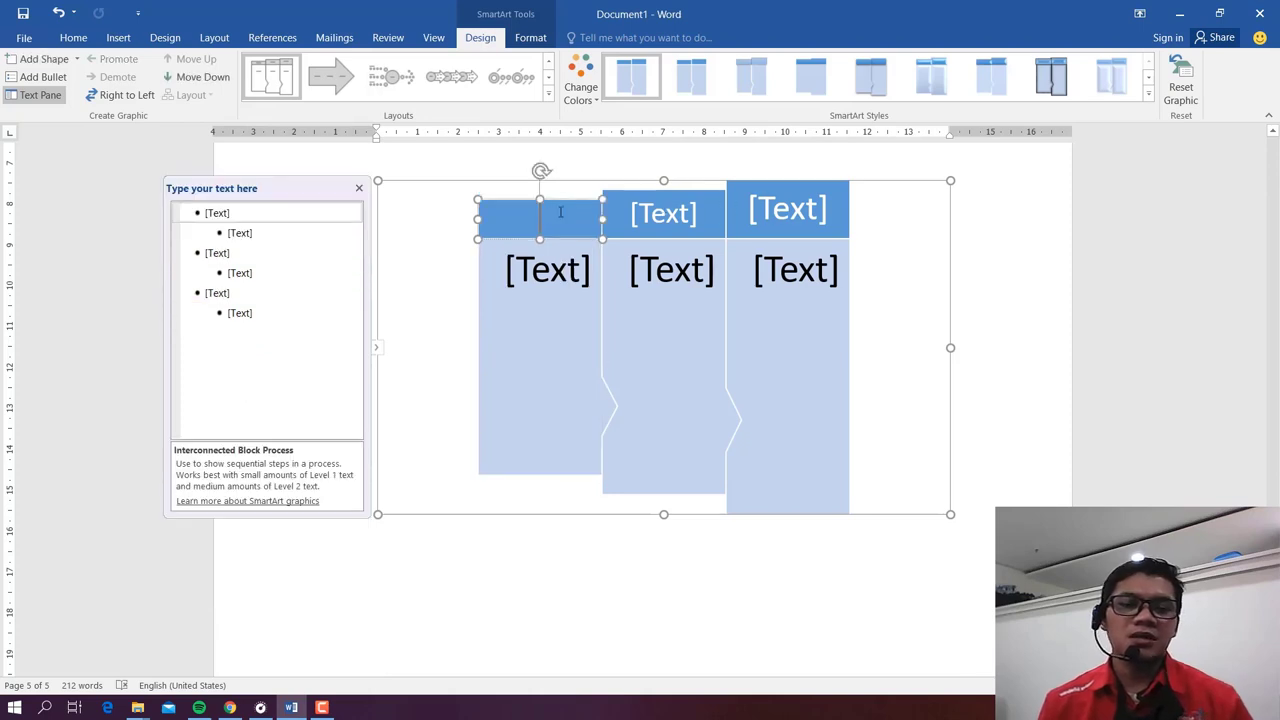
type("dgfsd")
left_click(669, 216)
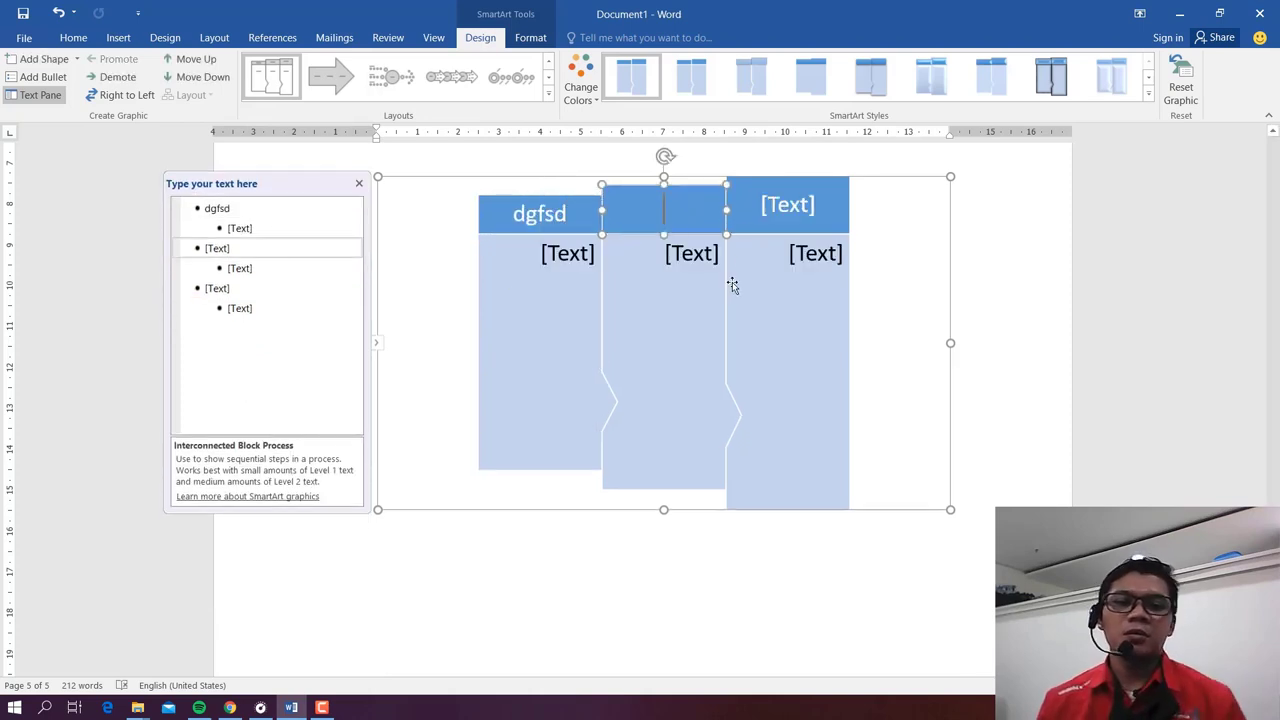
Step: Add two top-level bullets in the Text Pane, extending the graphic to five columns
left_click(267, 316)
key("Return")
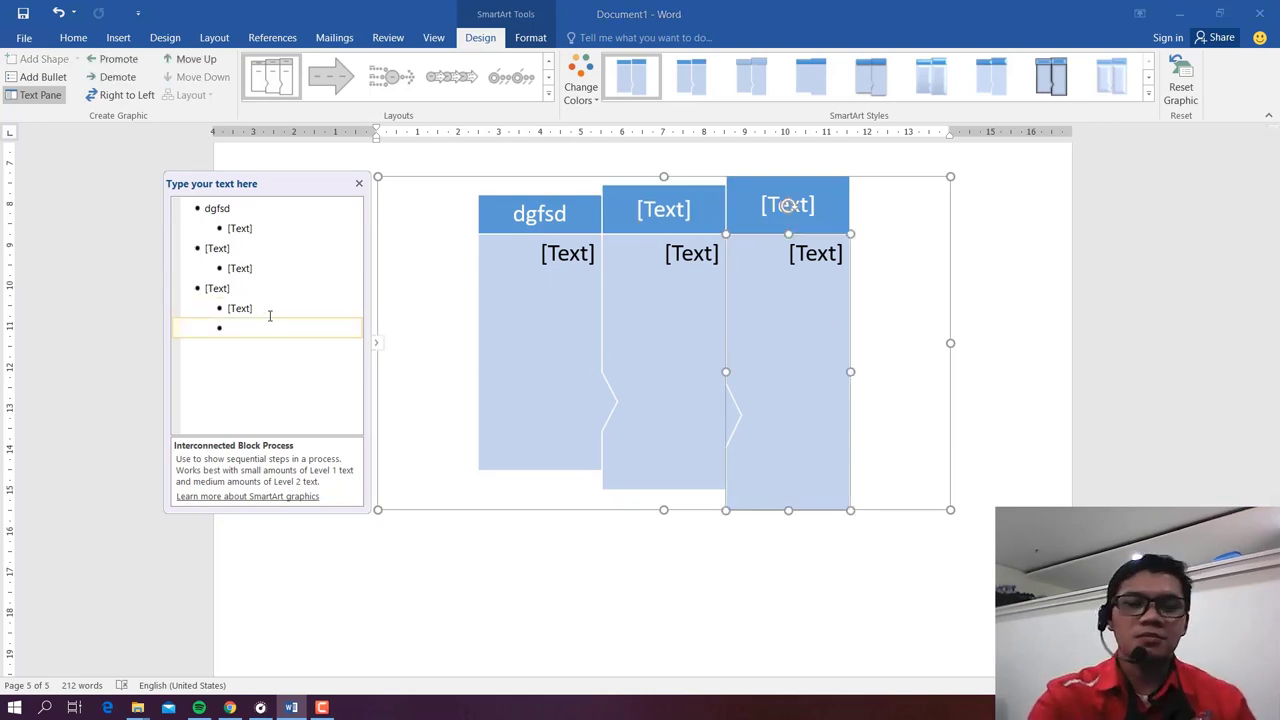
key("shift+Tab")
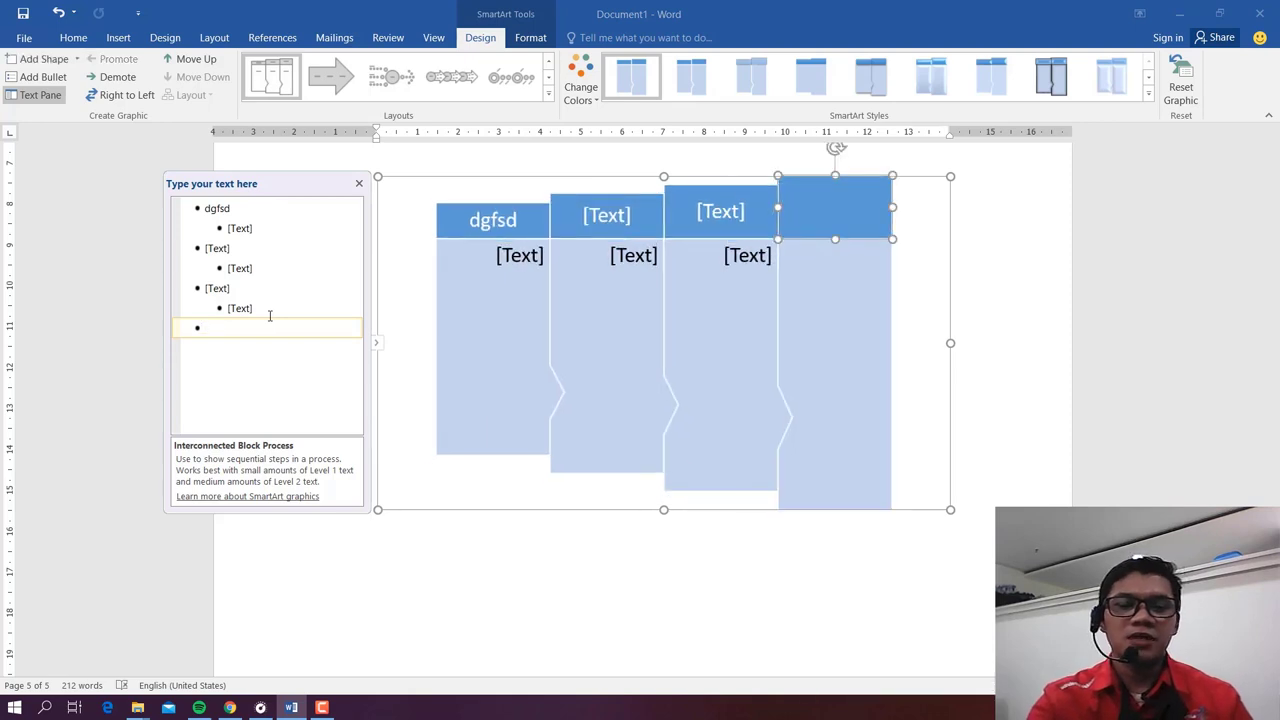
type("j")
key("Return")
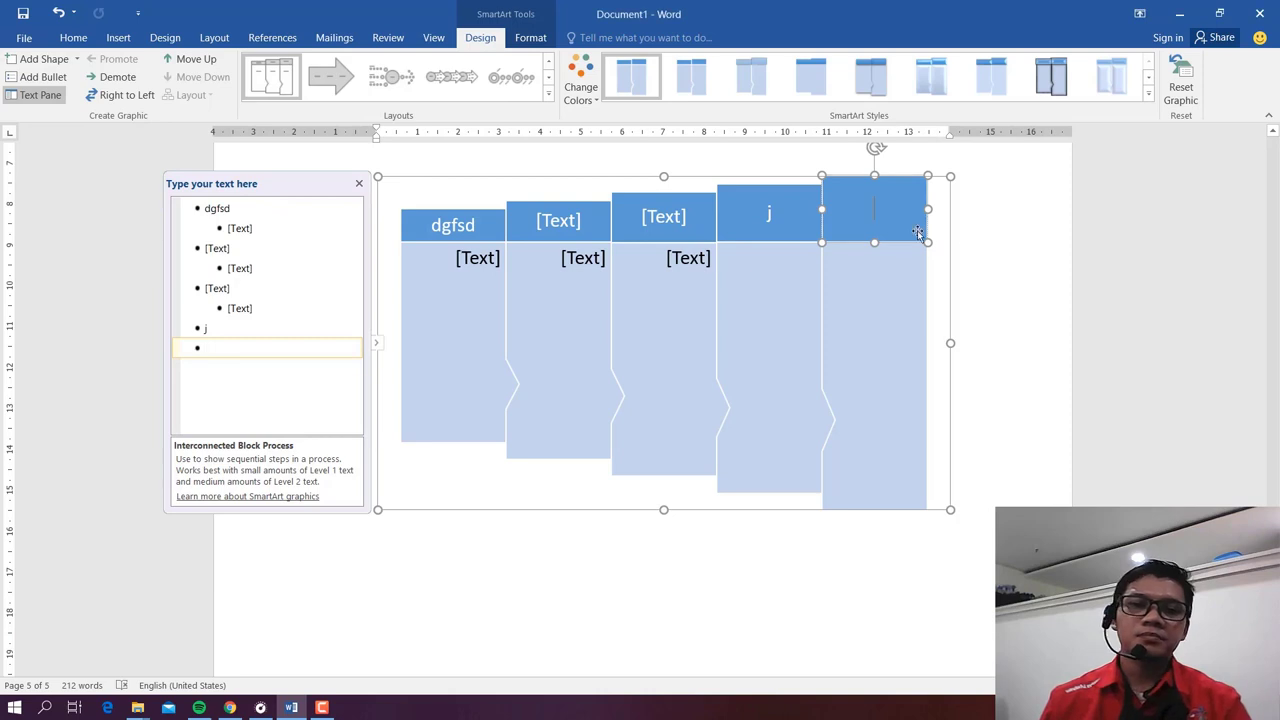
Step: Apply the grey-to-orange Colorful color scheme to the SmartArt
left_click(583, 78)
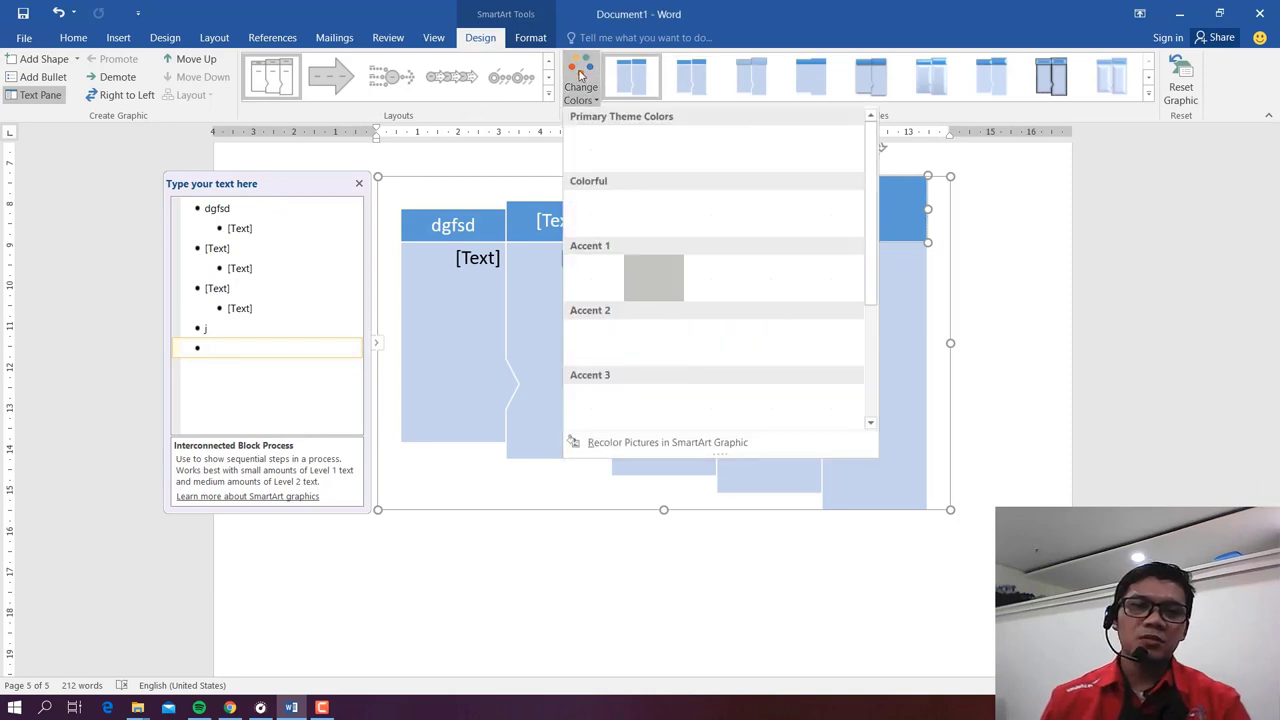
left_click(653, 212)
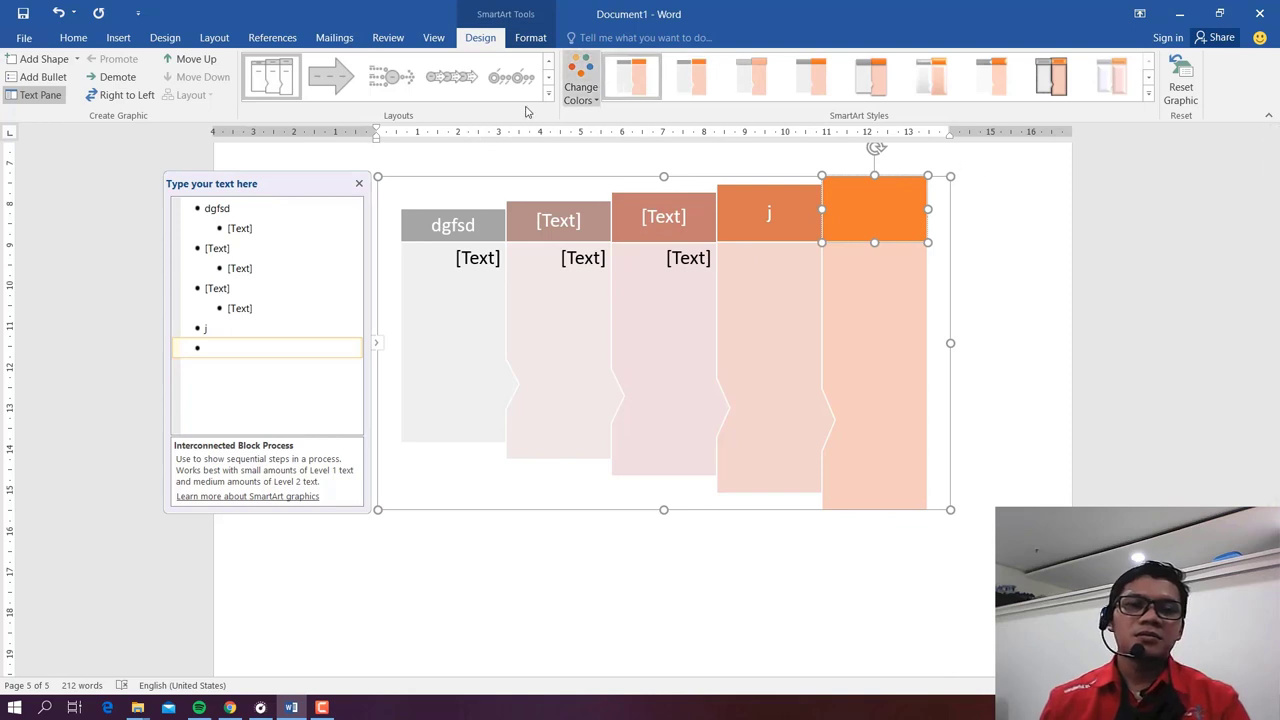
left_click(572, 260)
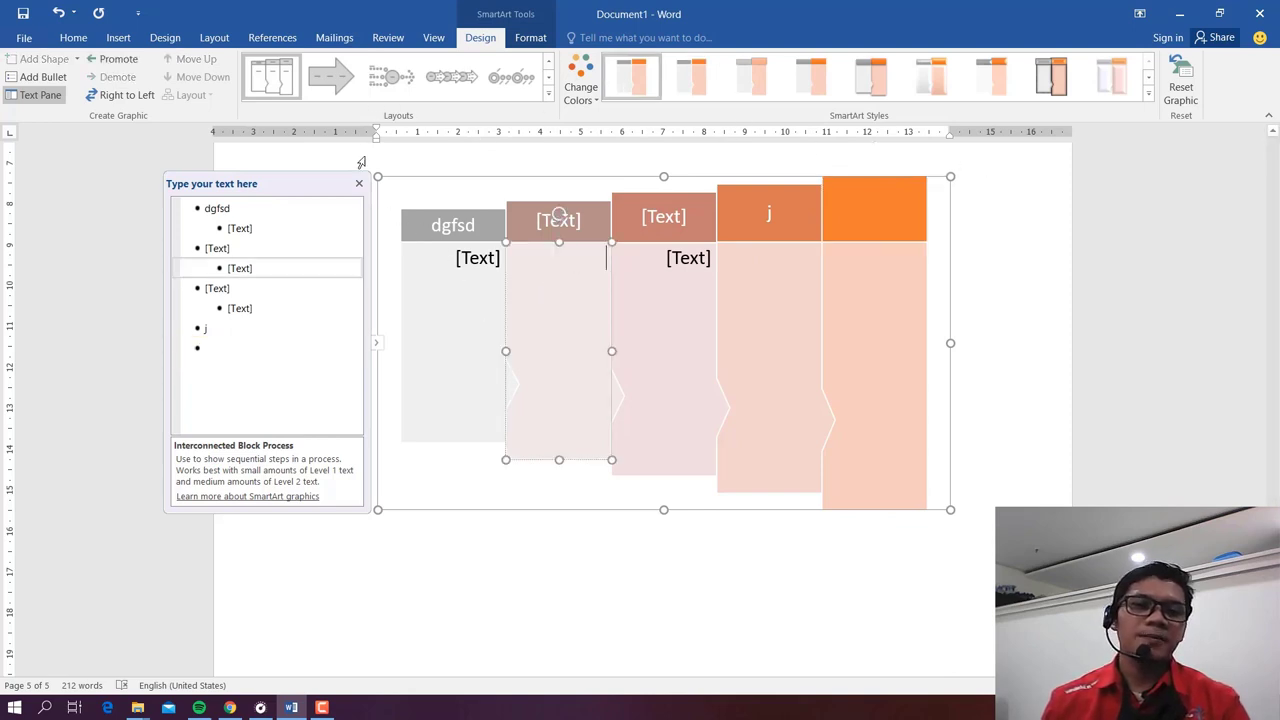
Step: Browse the ribbon tabs, deselect the SmartArt and undo the last change
left_click(390, 38)
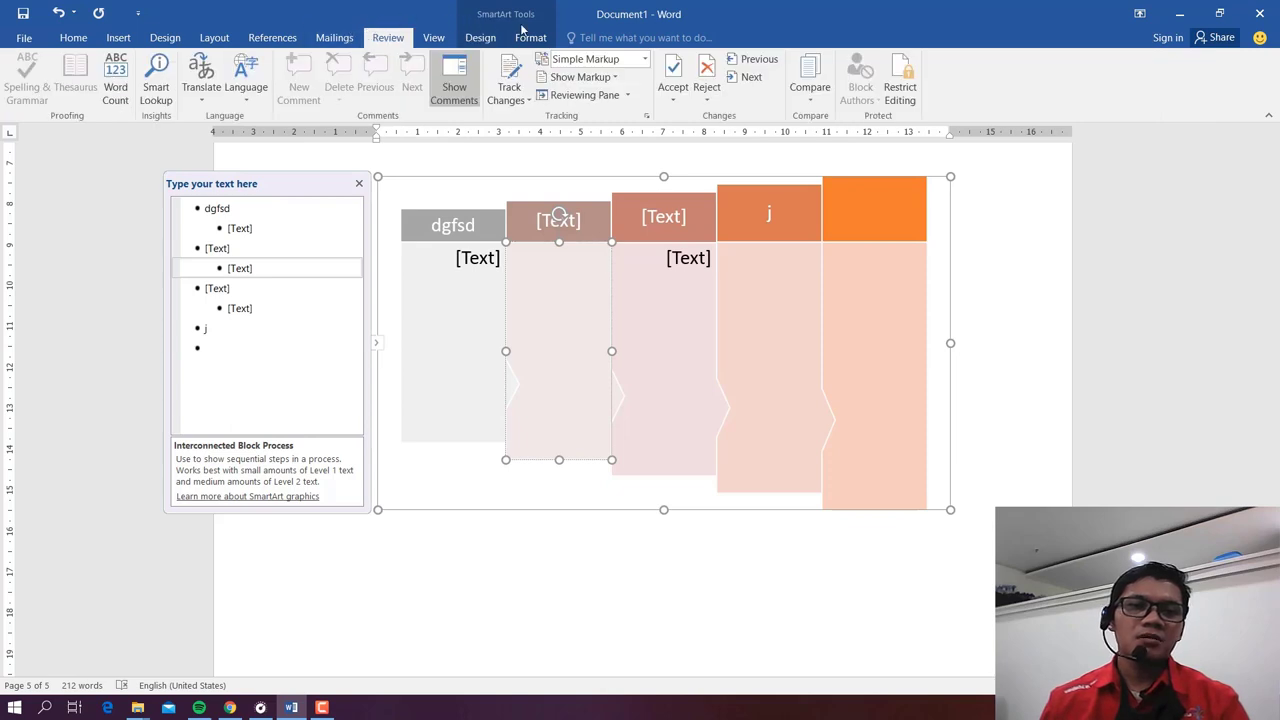
left_click(214, 38)
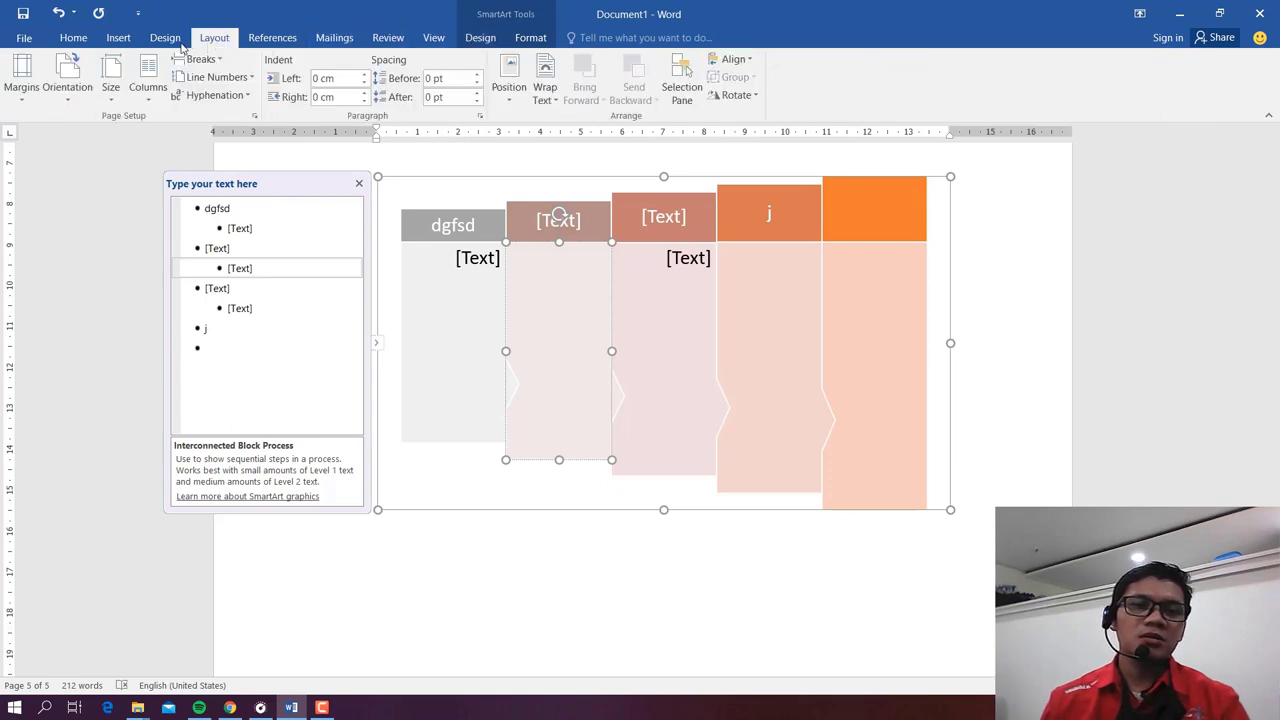
left_click(165, 38)
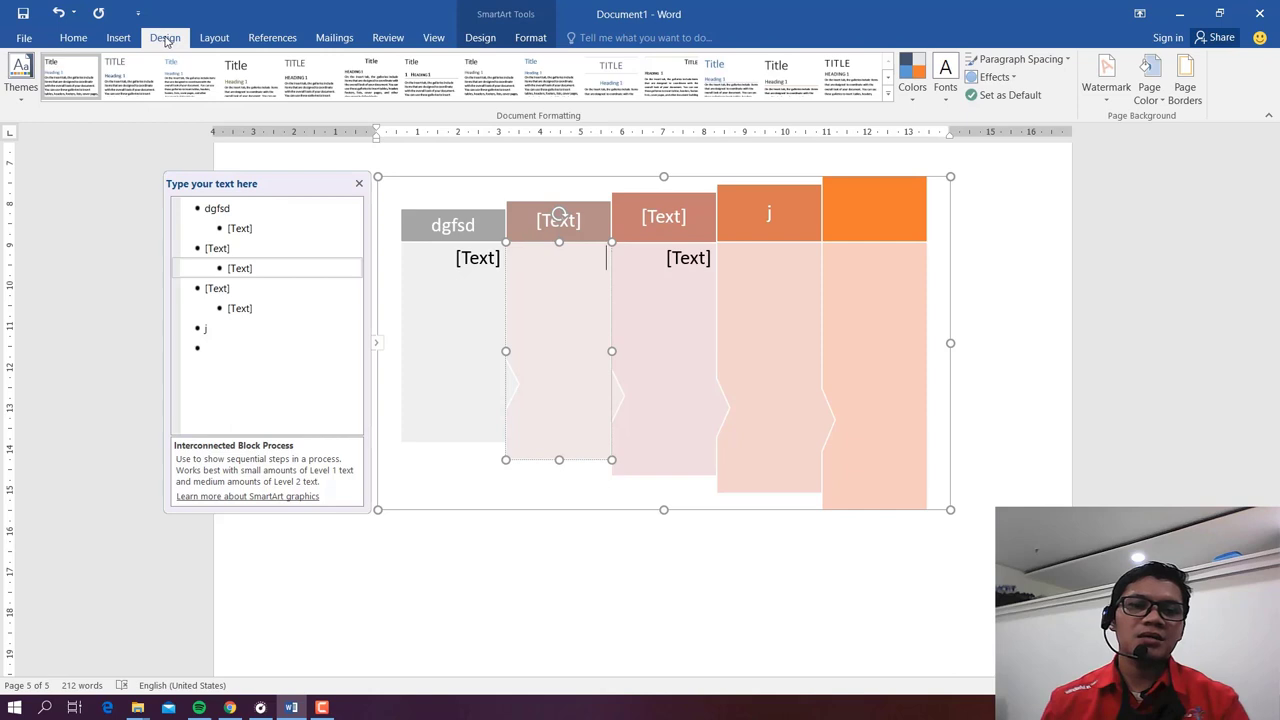
left_click(112, 40)
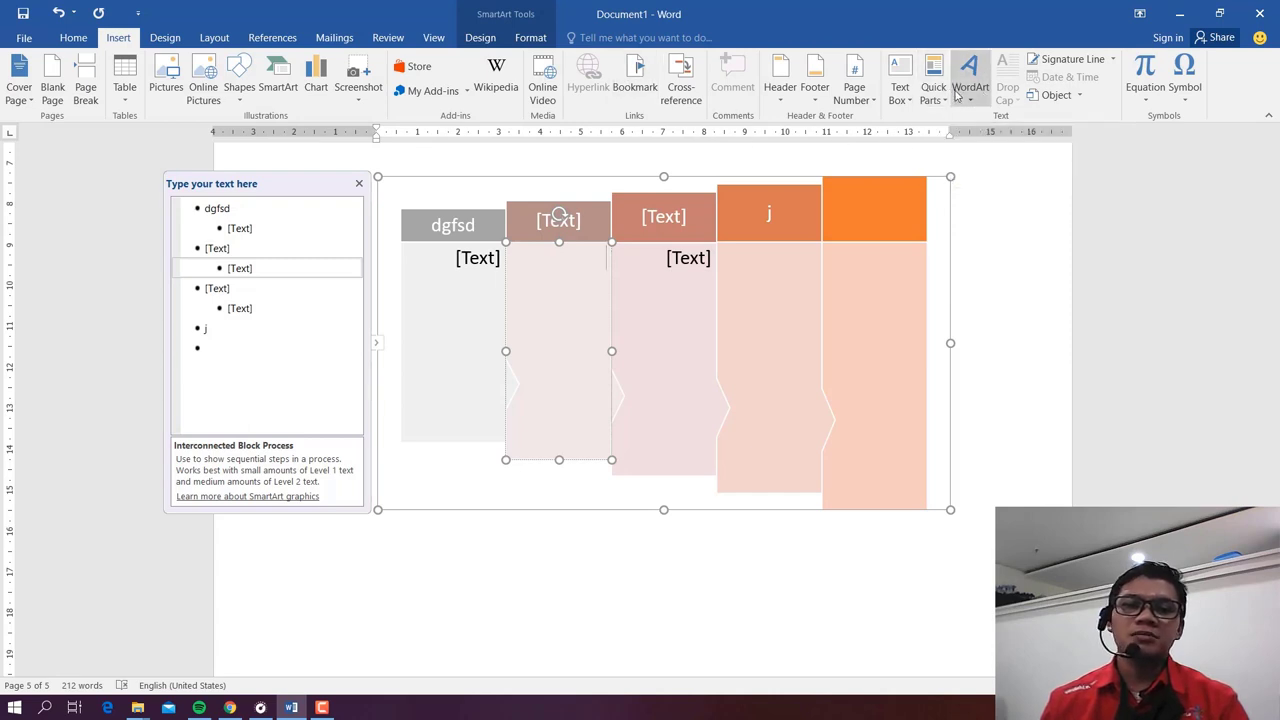
key("alt+p")
left_click(1015, 398)
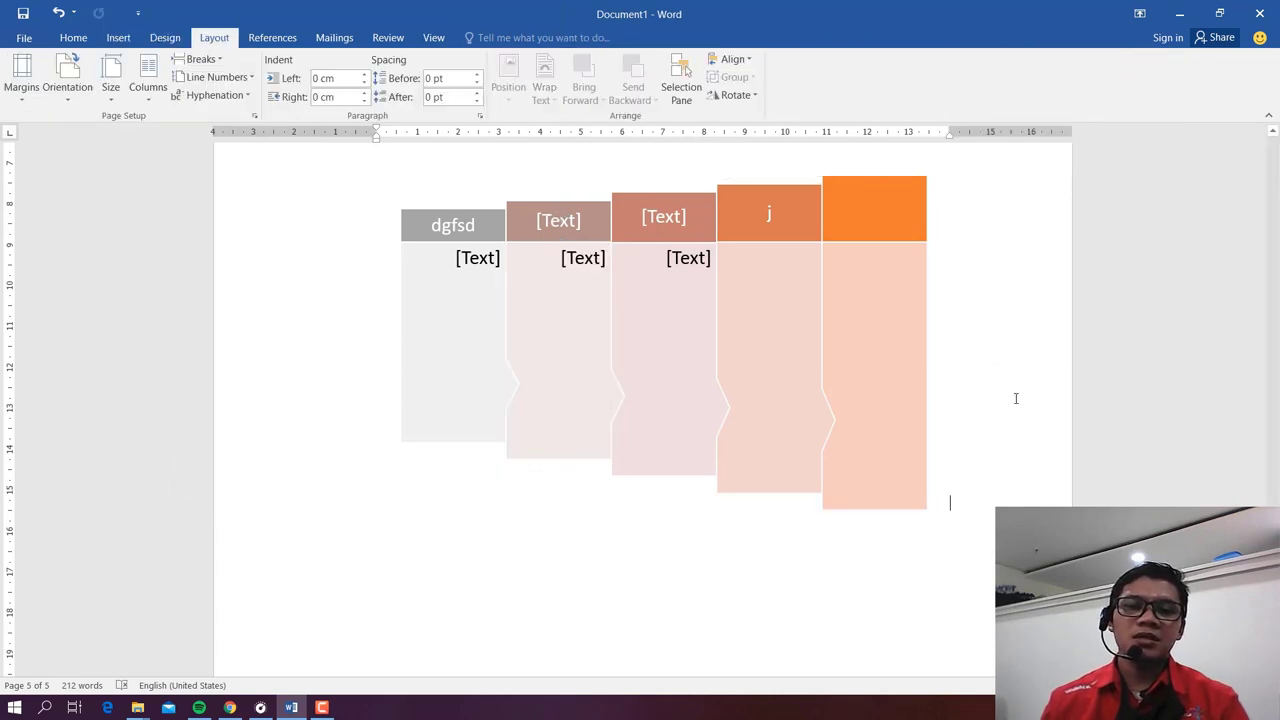
key("ctrl+z")
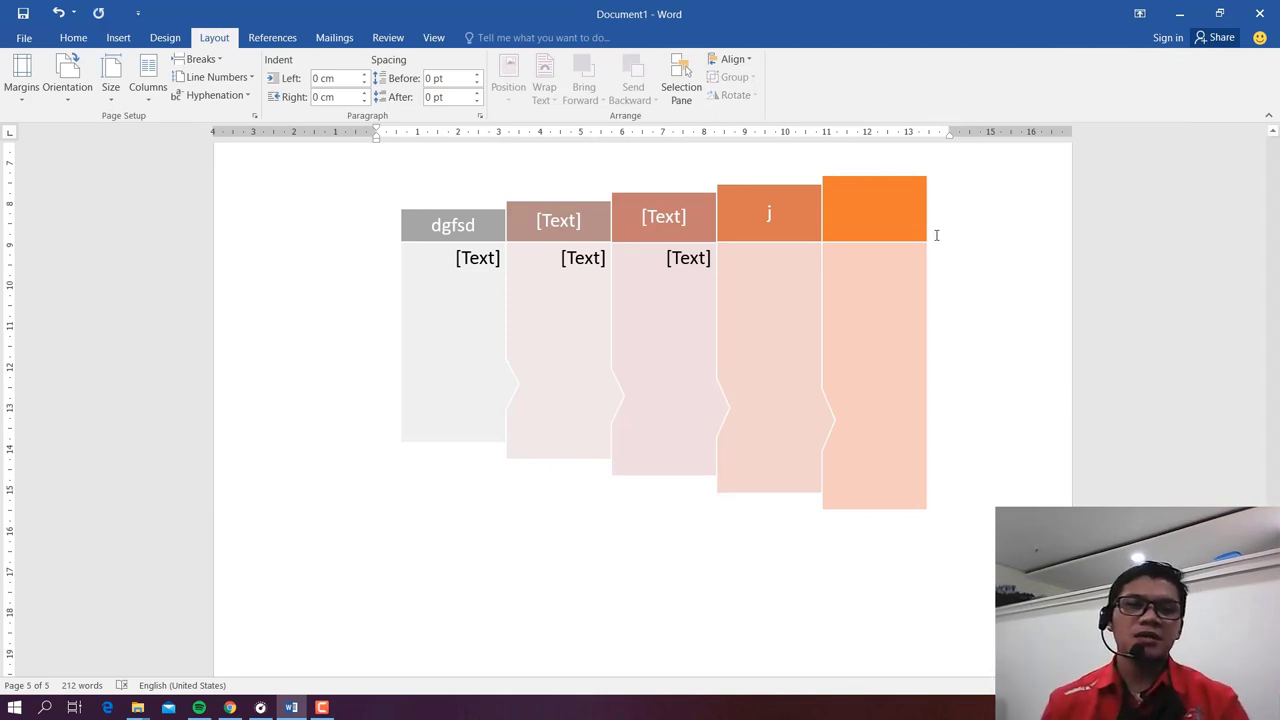
Step: Insert a plain black WordArt box reading percobaan
left_click(118, 37)
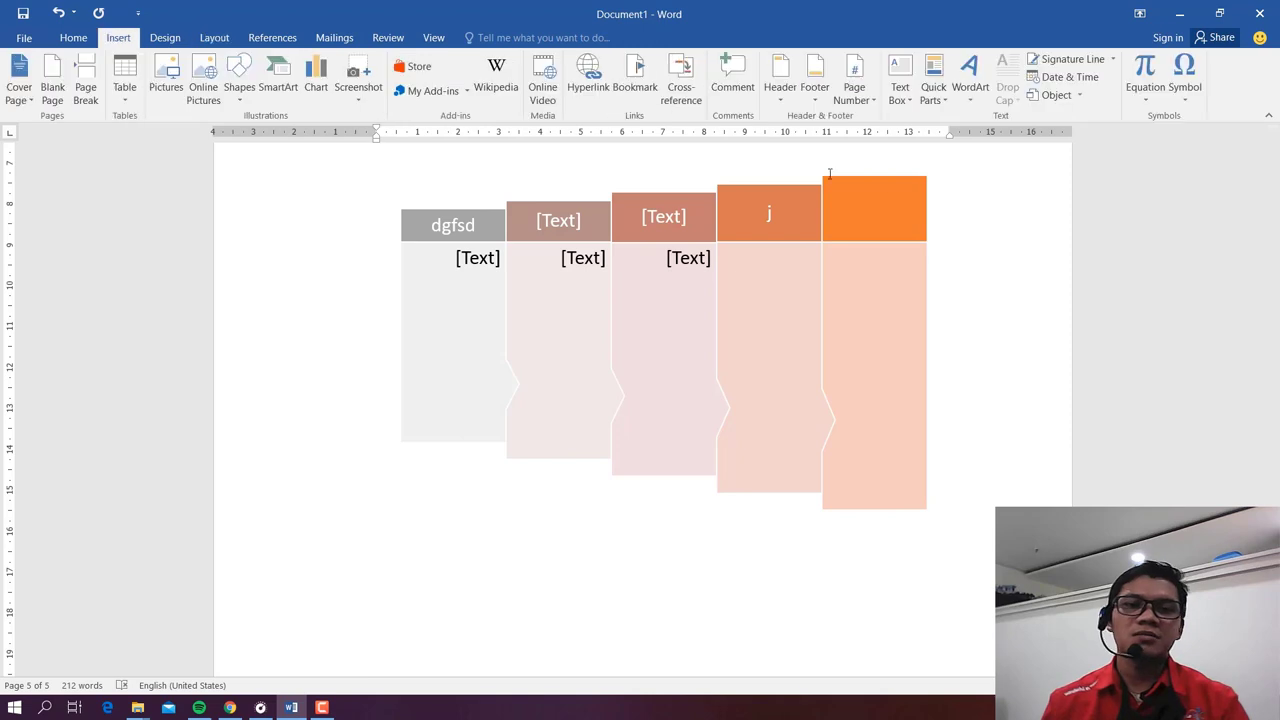
left_click(969, 78)
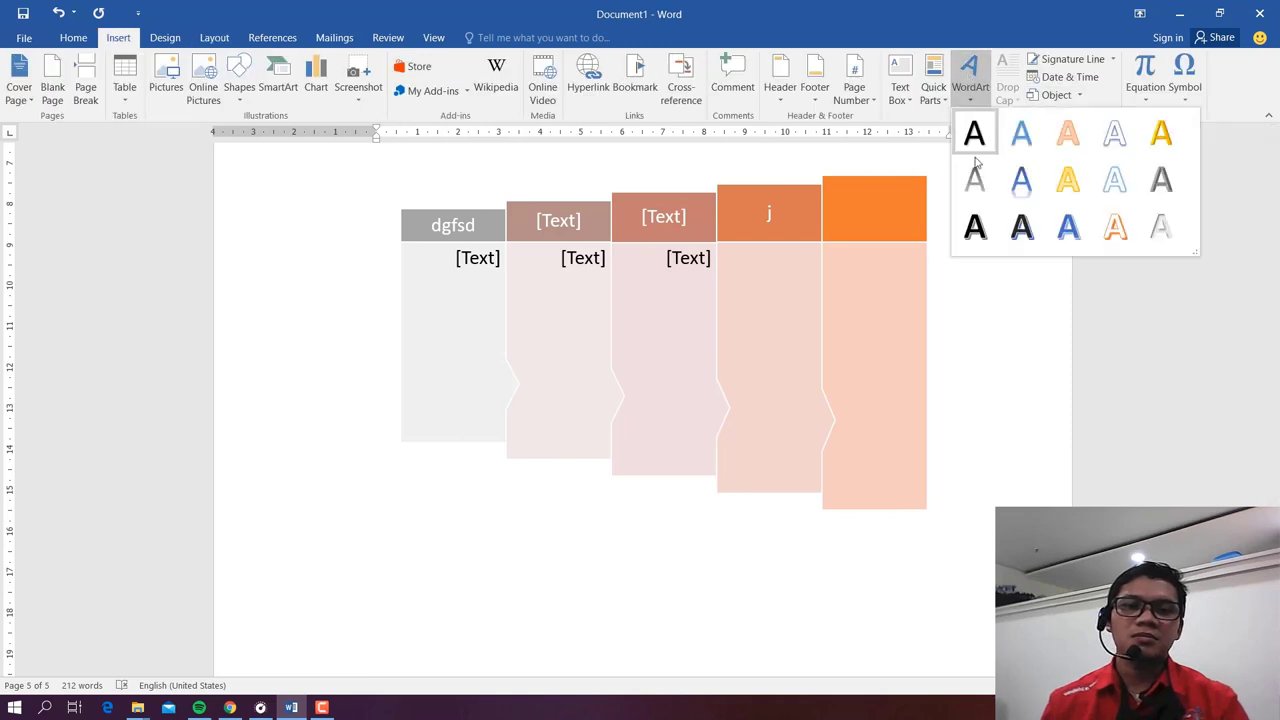
left_click(975, 134)
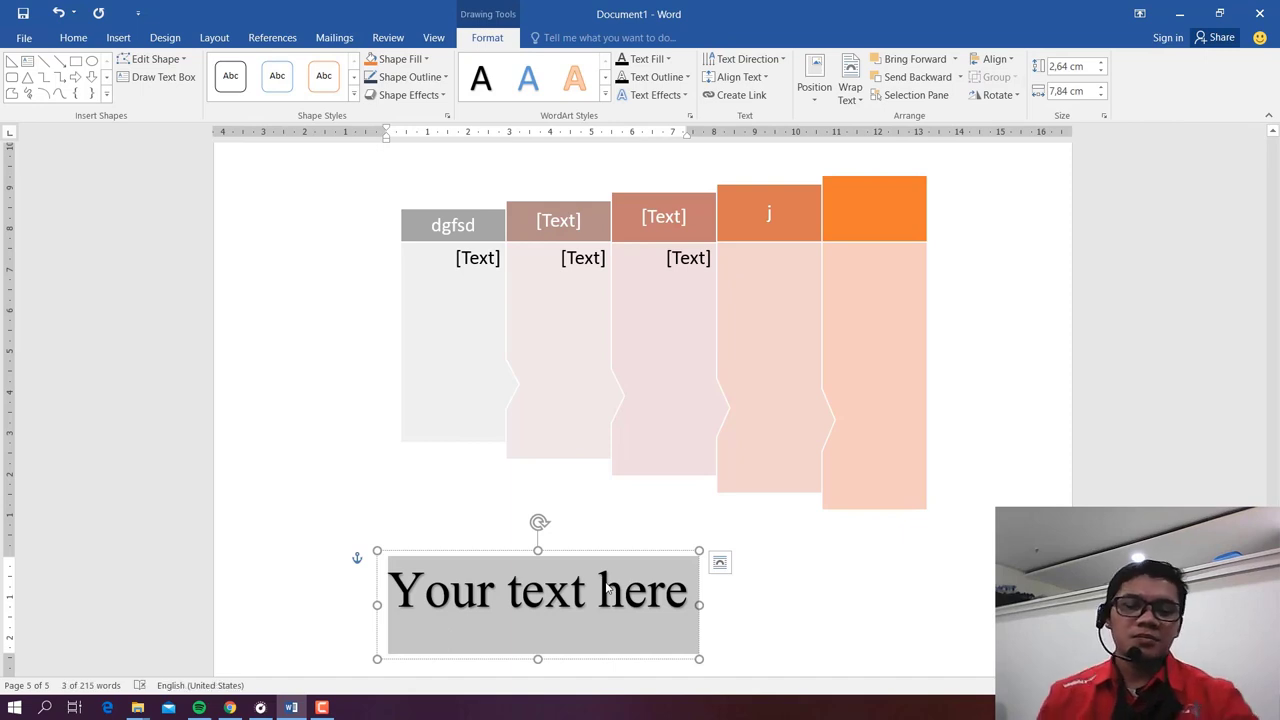
type("perco")
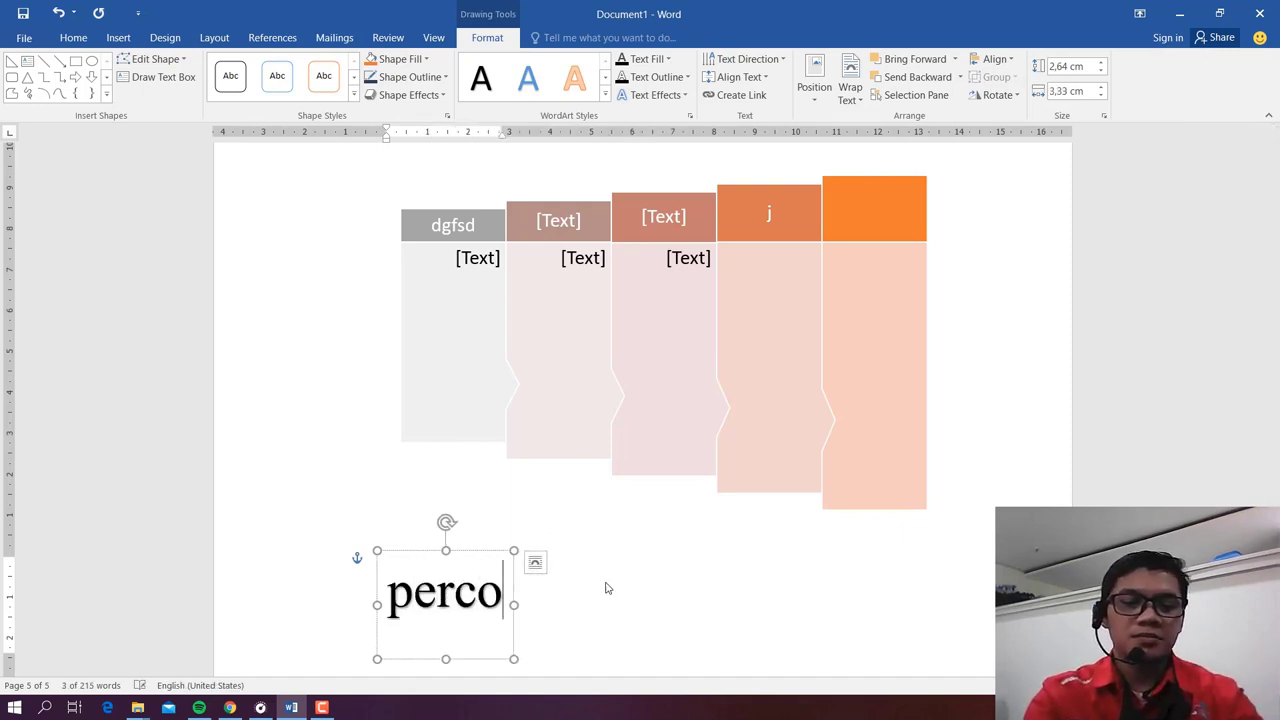
type("baan")
Step: Drag the percobaan WordArt to the page centre beneath the SmartArt
left_click(622, 587)
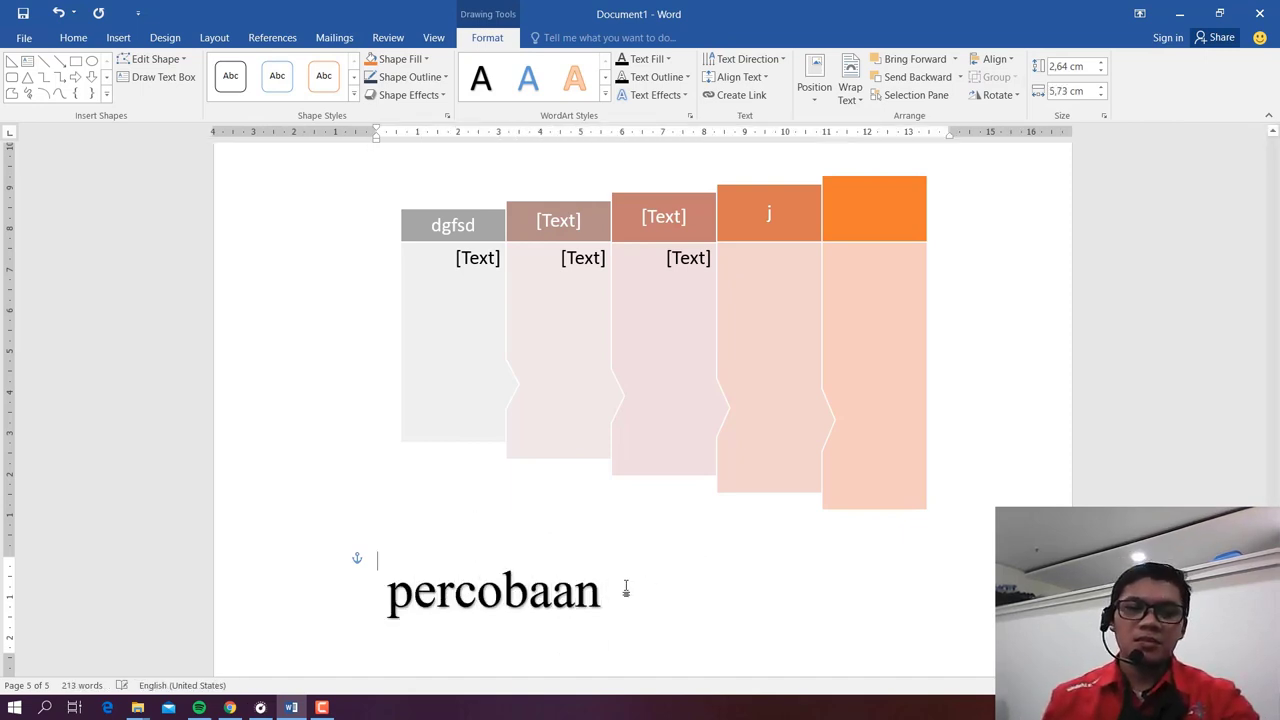
left_click(533, 577)
left_click_drag(533, 557, 683, 545)
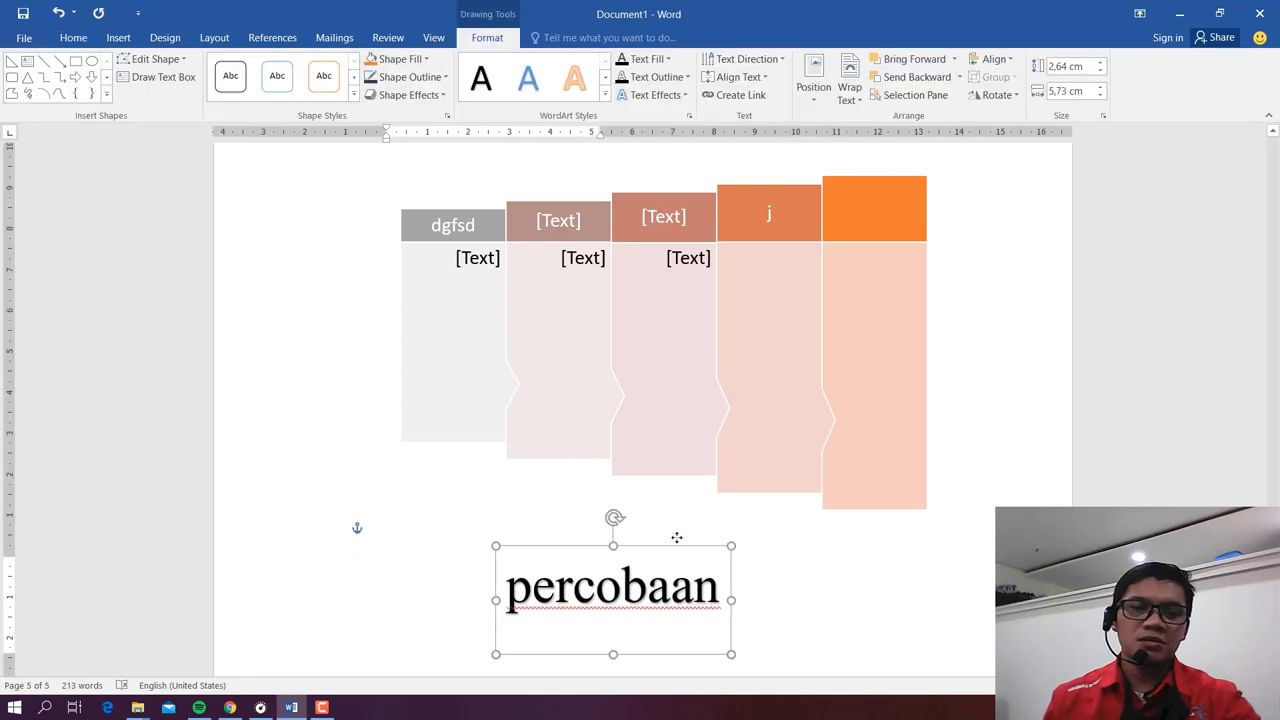
left_click(371, 557)
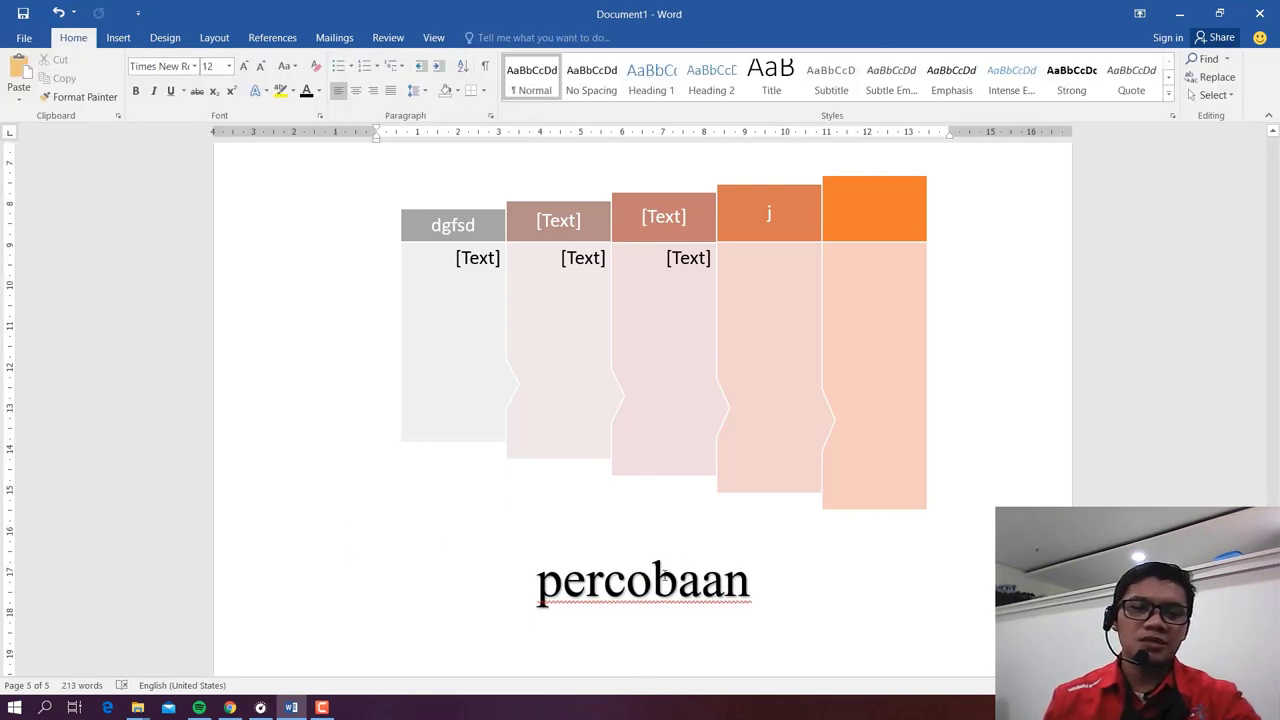
mouse_move(686, 537)
left_mouse_down()
mouse_move(658, 548)
mouse_move(632, 531)
left_mouse_up()
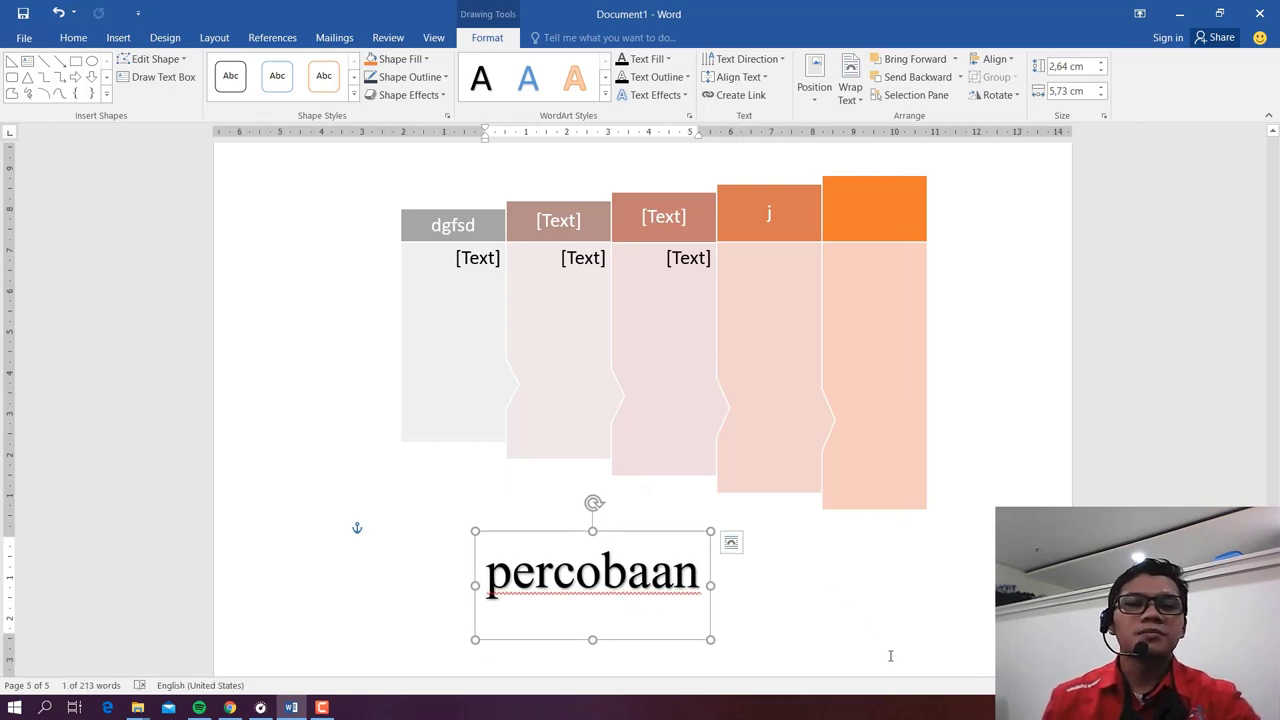
scroll(800, 480, "down", 4)
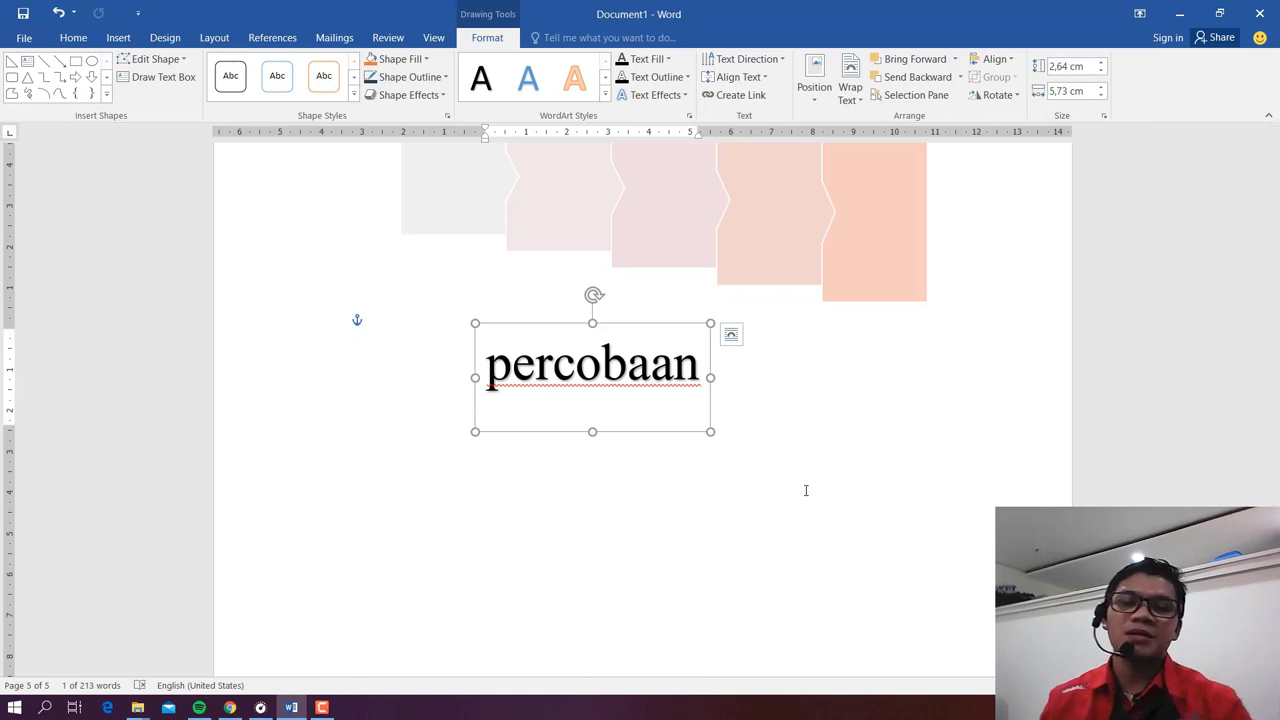
Step: Scroll the document to the cover page
scroll(805, 490, "down", 1)
scroll(805, 490, "up", 4)
scroll(804, 494, "up", 7)
scroll(804, 496, "down", 5)
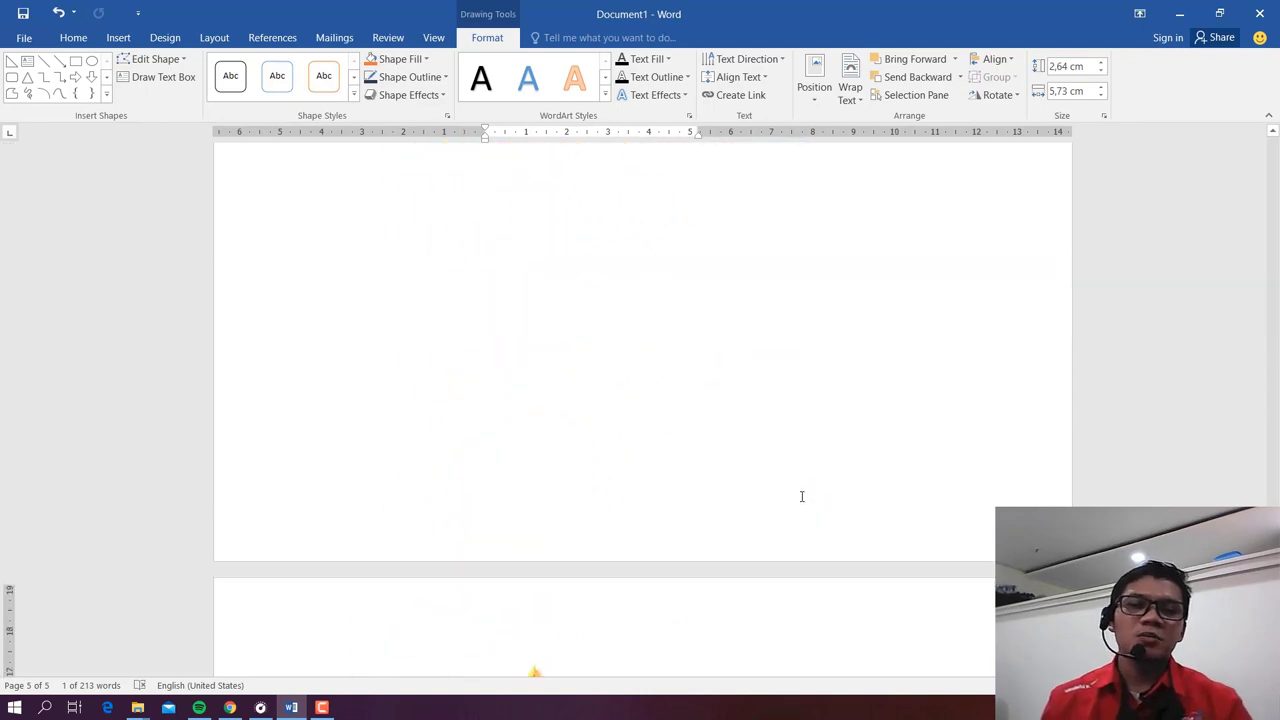
scroll(803, 502, "down", 4)
scroll(803, 502, "down", 5)
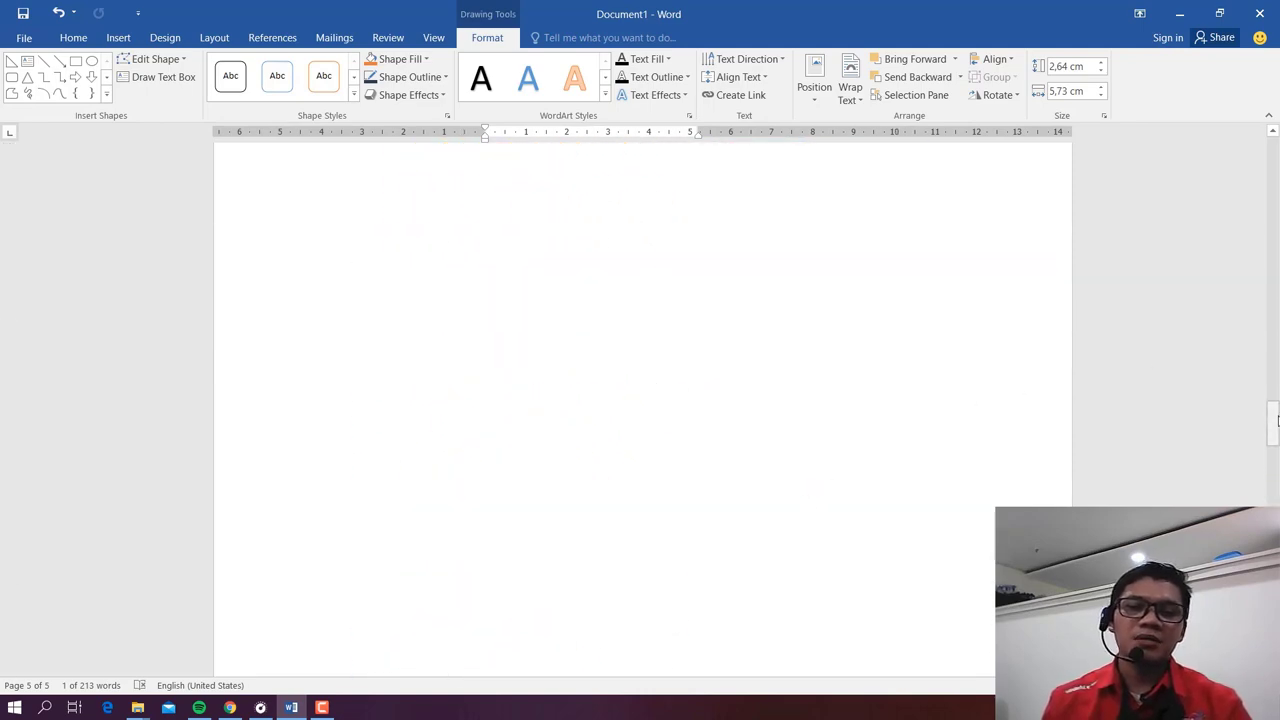
left_click_drag(1273, 420, 1274, 140)
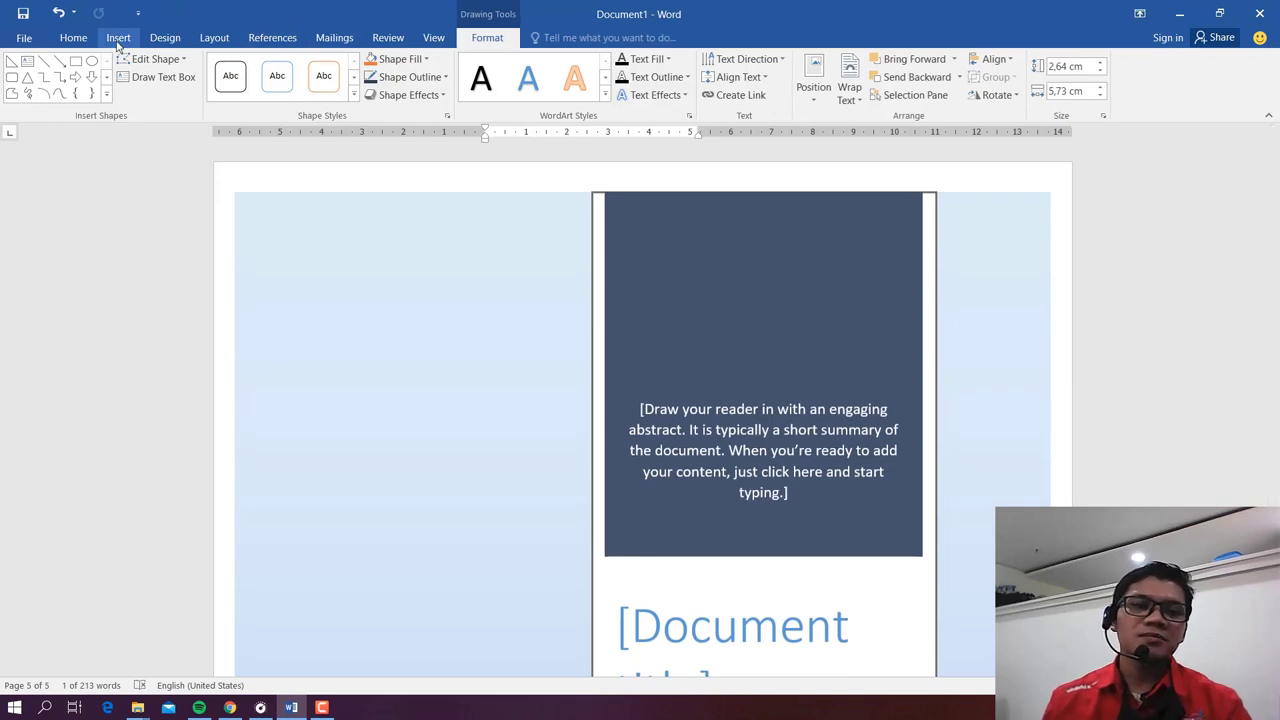
Step: Show the Page Number > Bottom of Page designs gallery
left_click(118, 40)
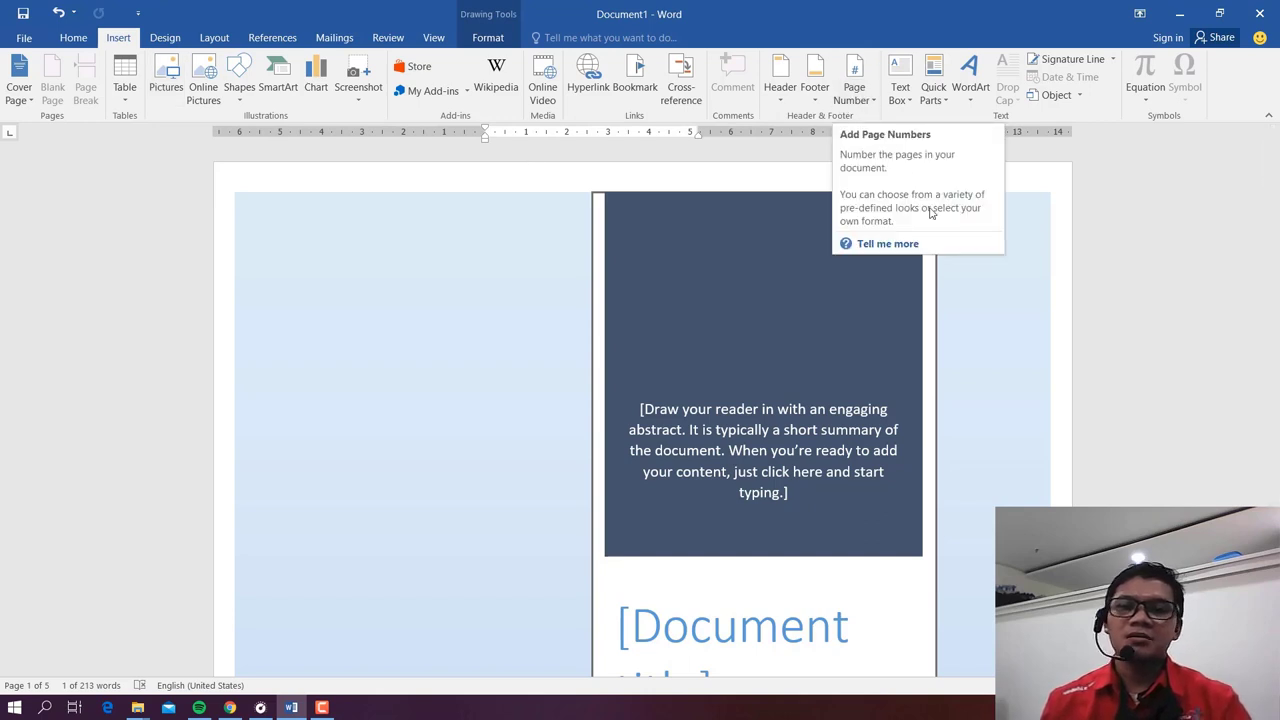
left_click(857, 92)
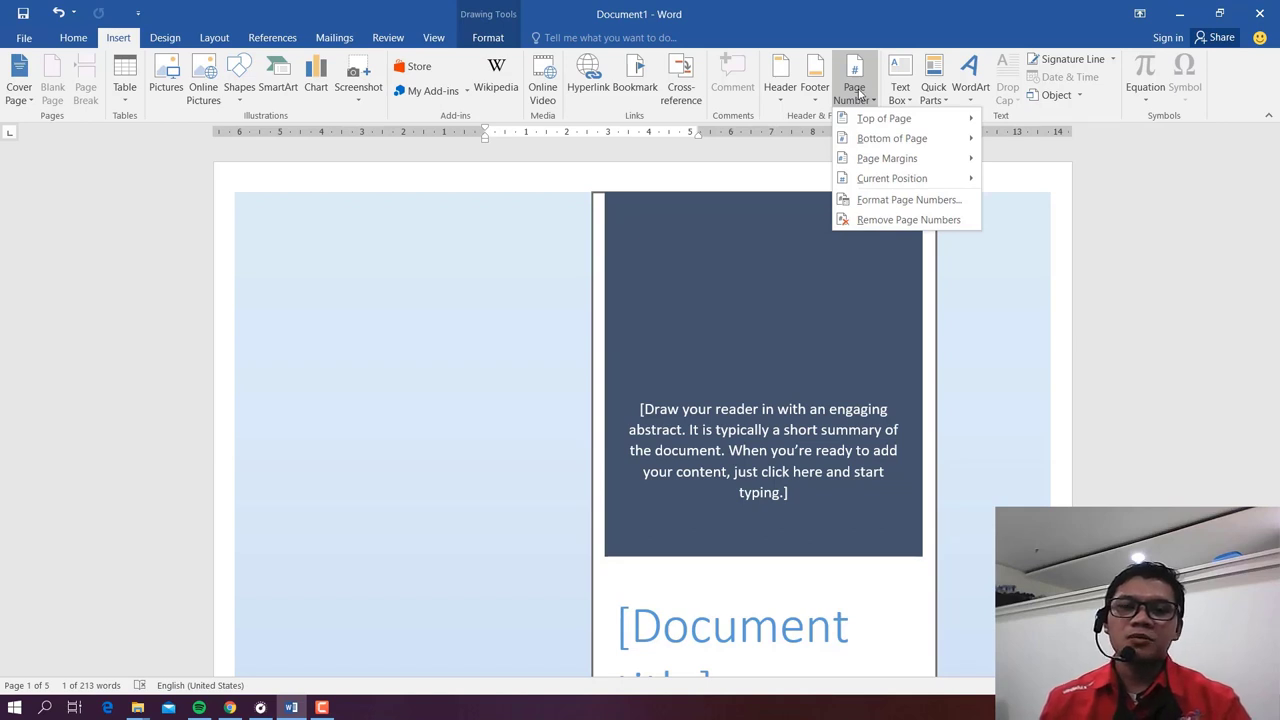
mouse_move(866, 121)
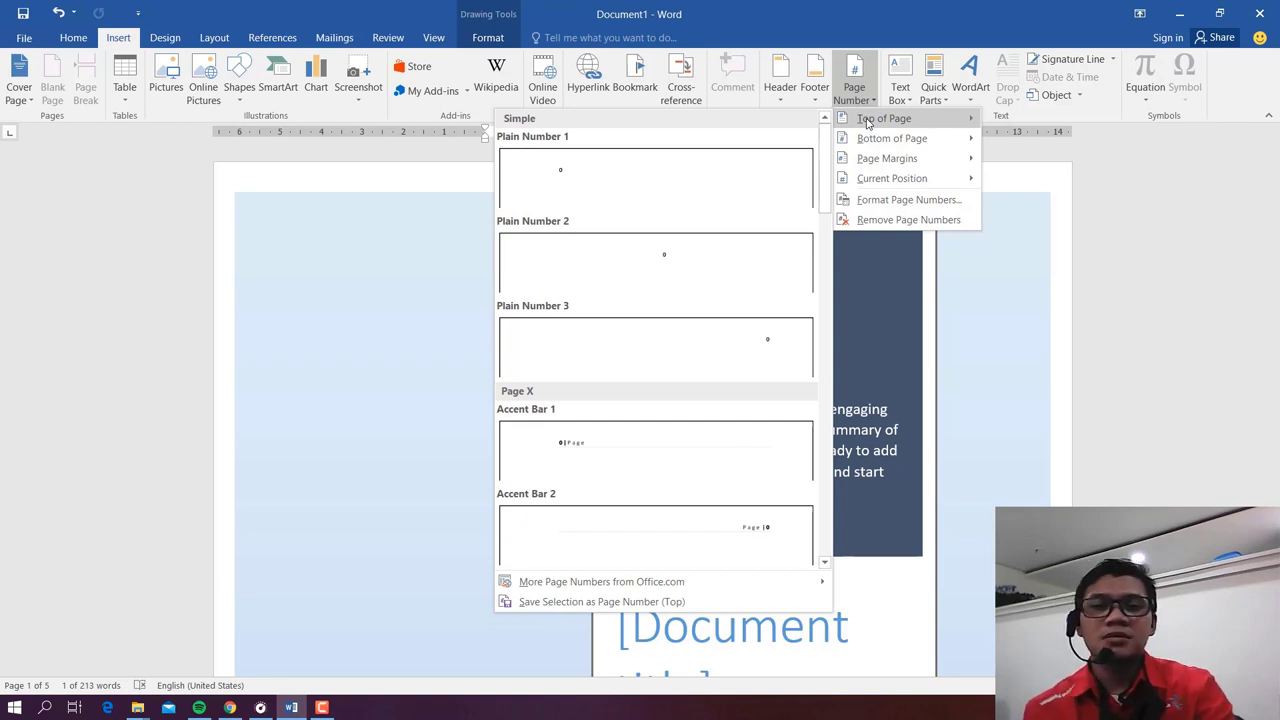
mouse_move(886, 162)
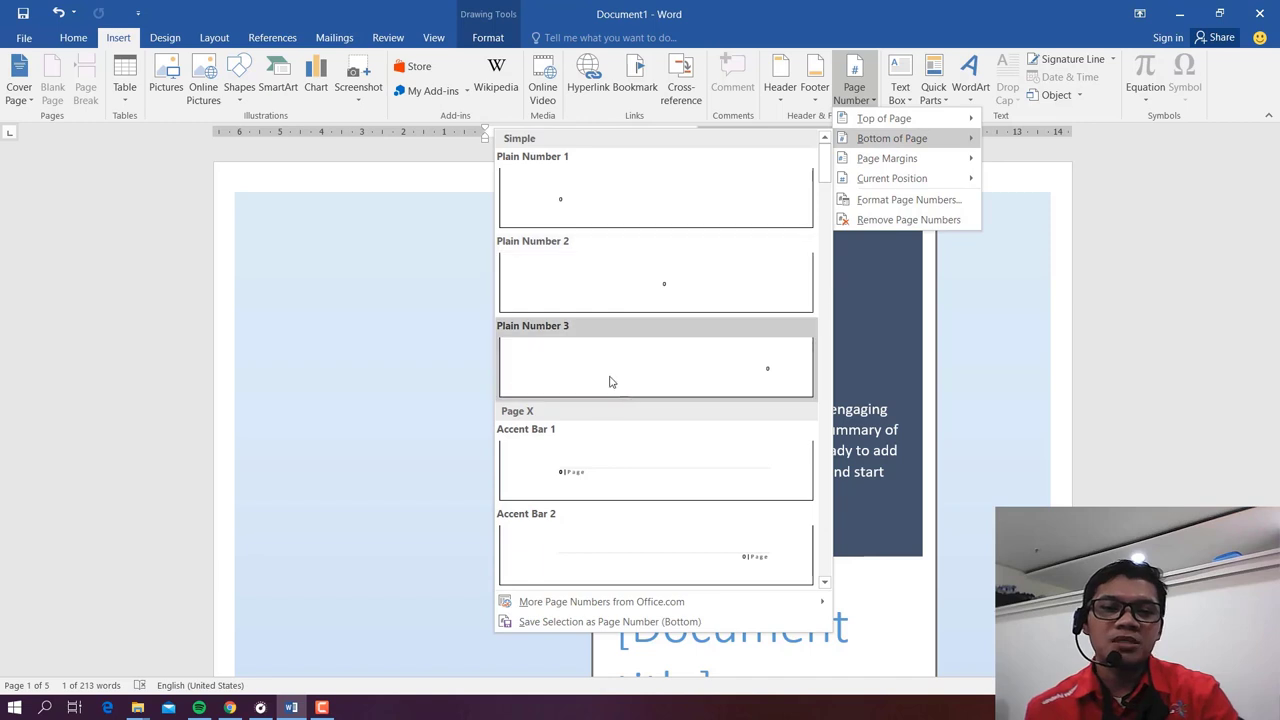
scroll(615, 415, "down", 5)
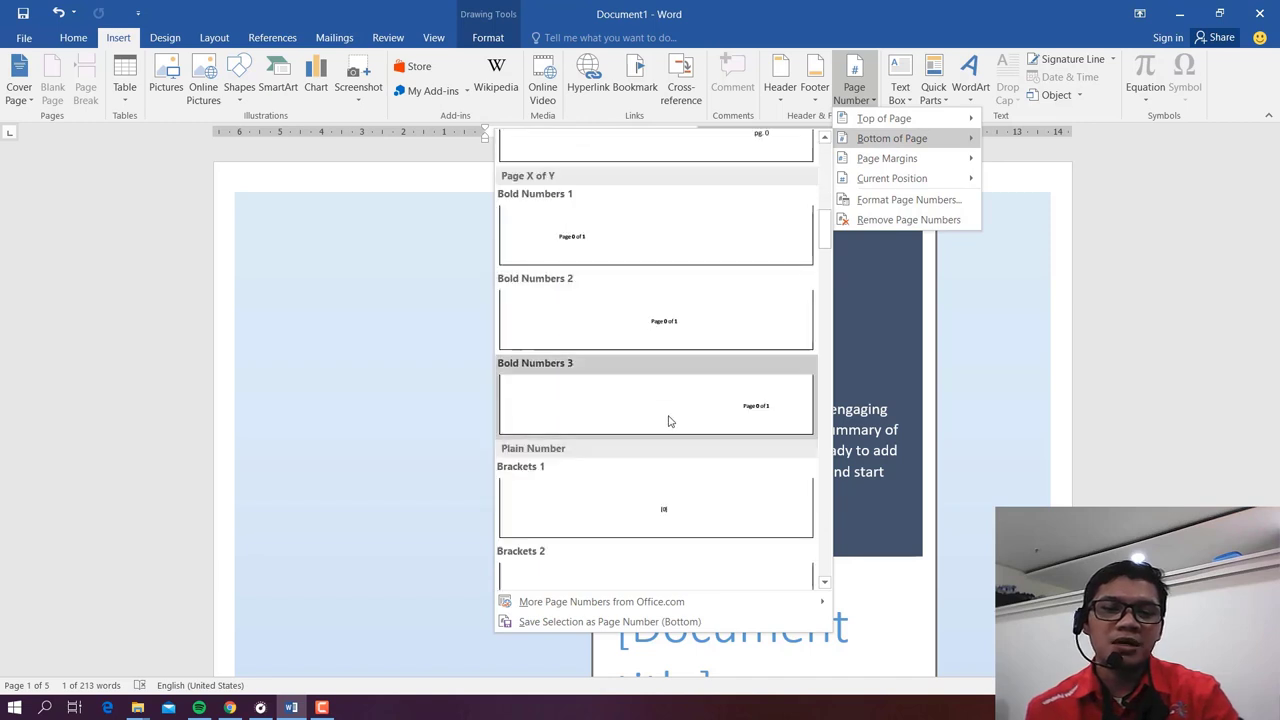
scroll(669, 420, "down", 3)
scroll(663, 403, "down", 3)
scroll(665, 415, "up", 10)
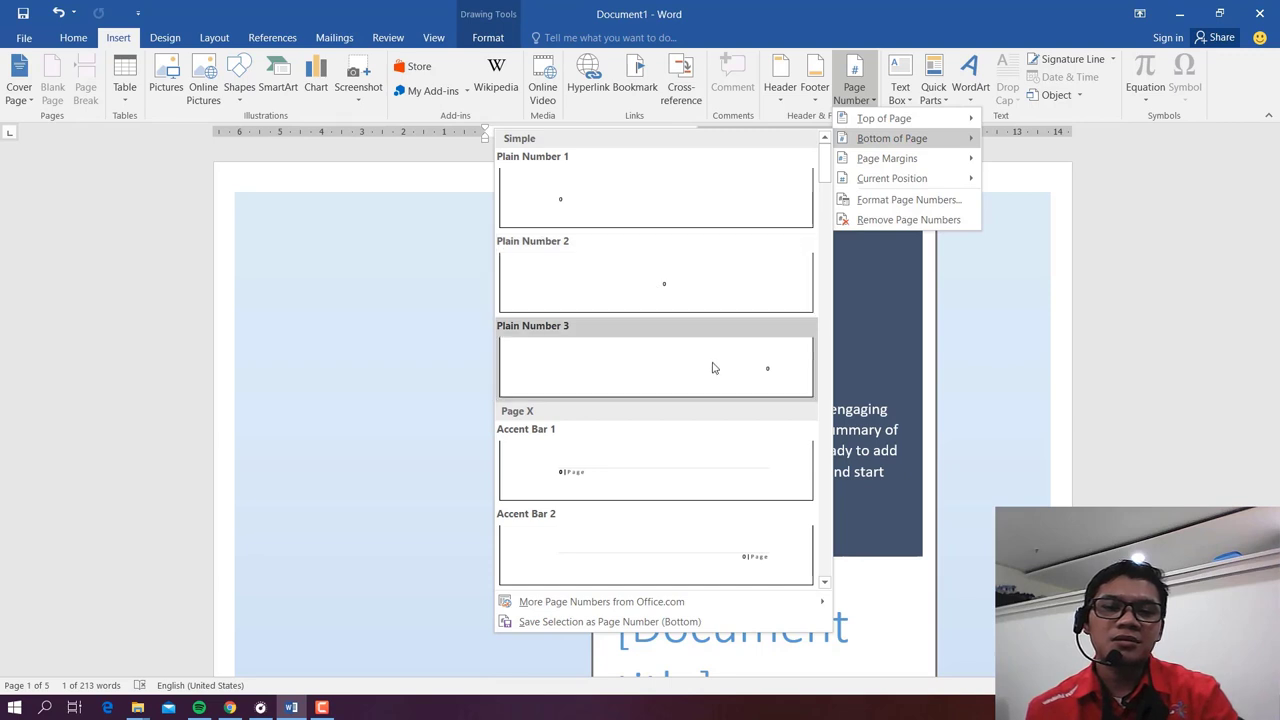
Step: Apply Plain Number 2 bottom-centre page numbers and check them across the footers
left_click(697, 288)
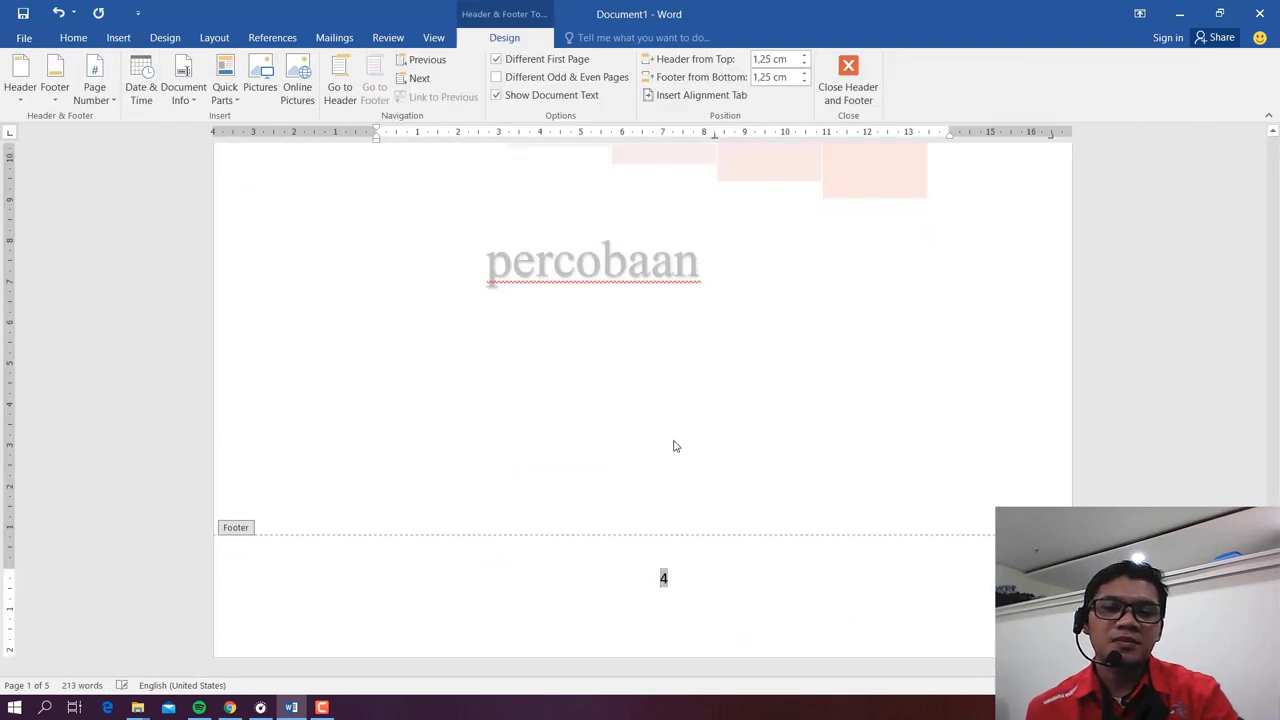
scroll(709, 495, "up", 5)
scroll(709, 495, "up", 5)
scroll(691, 486, "up", 5)
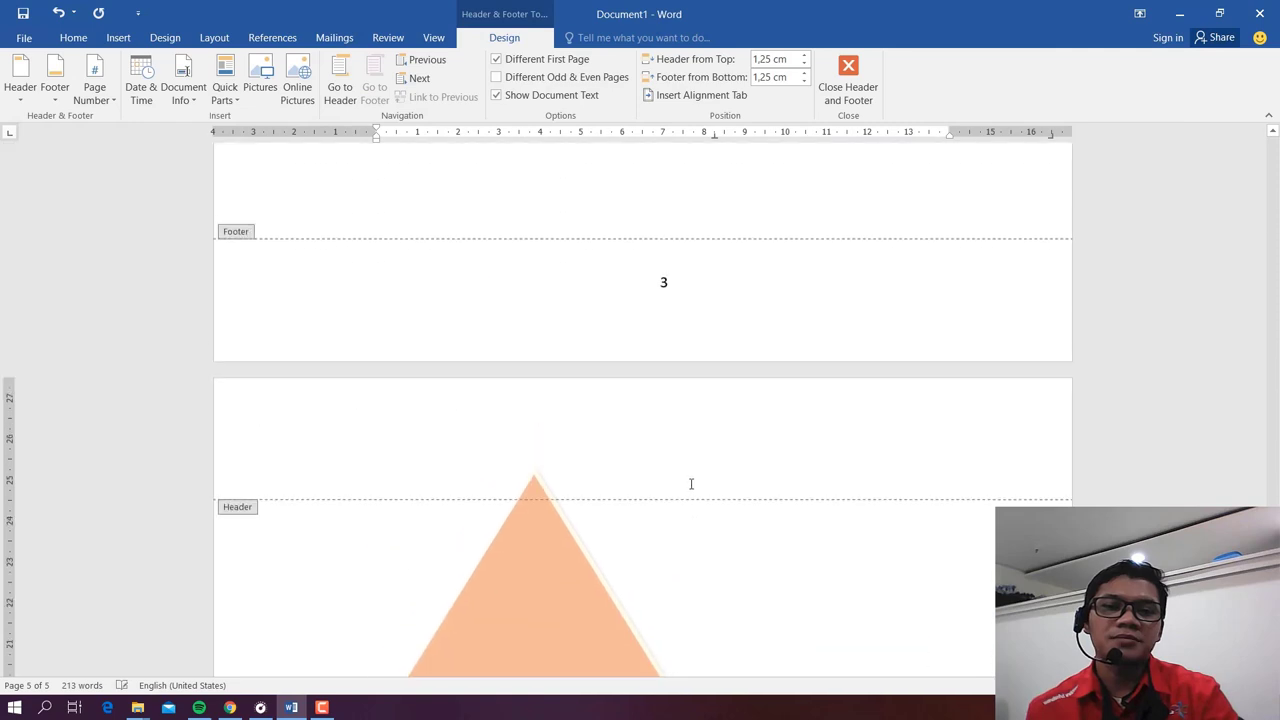
scroll(680, 441, "up", 3)
scroll(680, 441, "up", 5)
scroll(688, 448, "up", 5)
scroll(688, 448, "up", 3)
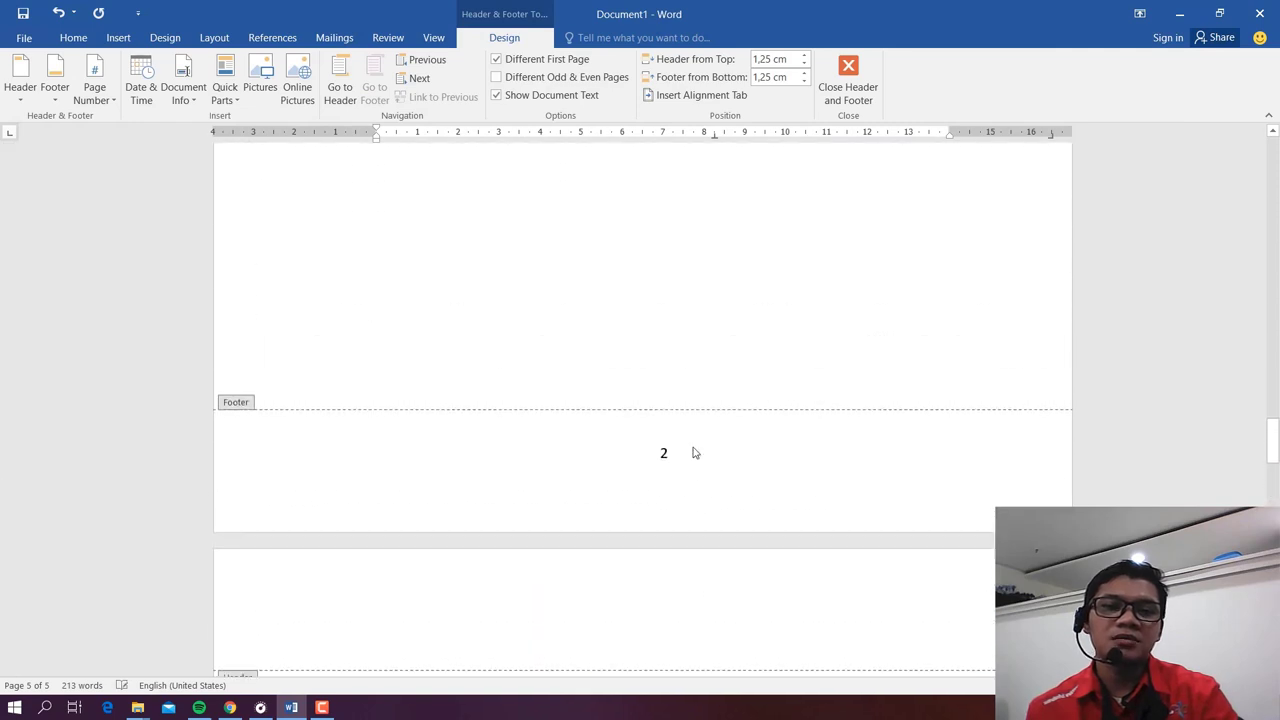
scroll(689, 455, "up", 5)
scroll(689, 455, "up", 5)
scroll(686, 449, "up", 5)
scroll(686, 451, "up", 3)
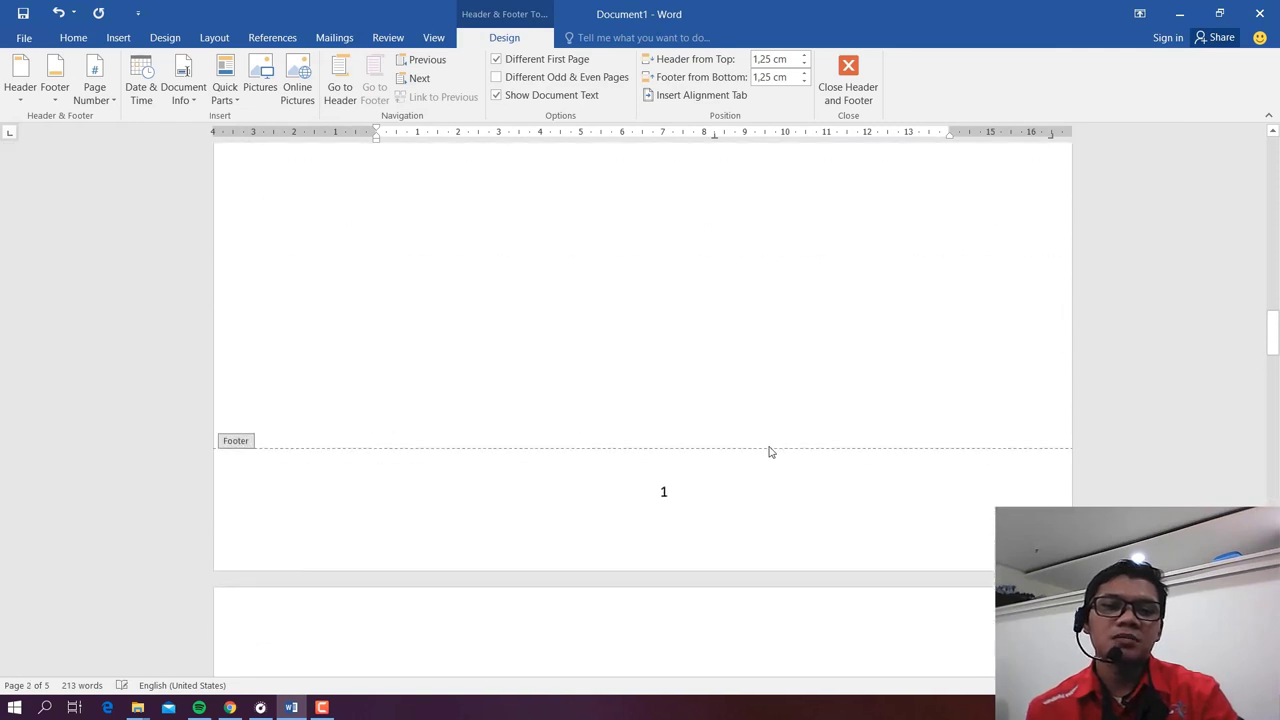
scroll(769, 449, "up", 5)
scroll(768, 451, "up", 5)
scroll(764, 449, "up", 5)
scroll(760, 440, "up", 5)
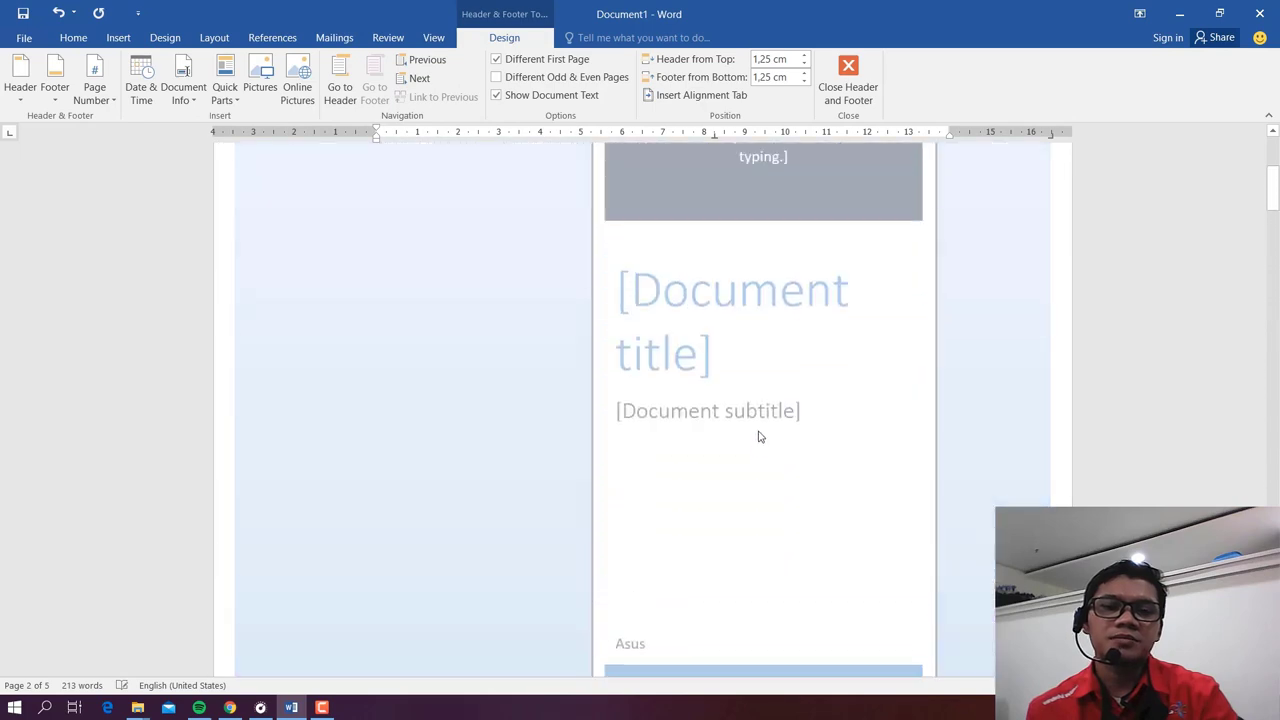
scroll(700, 240, "up", 2)
scroll(790, 362, "up", 2)
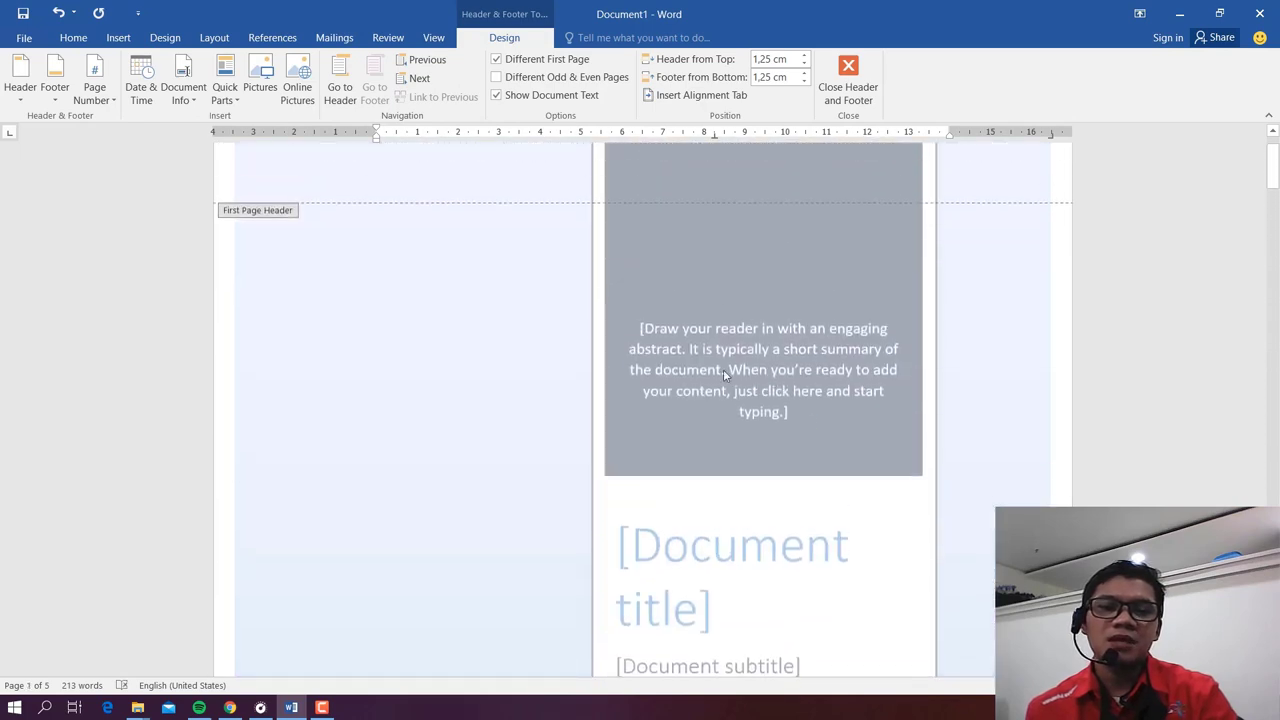
scroll(692, 238, "up", 1)
scroll(800, 420, "down", 3)
scroll(808, 449, "down", 6)
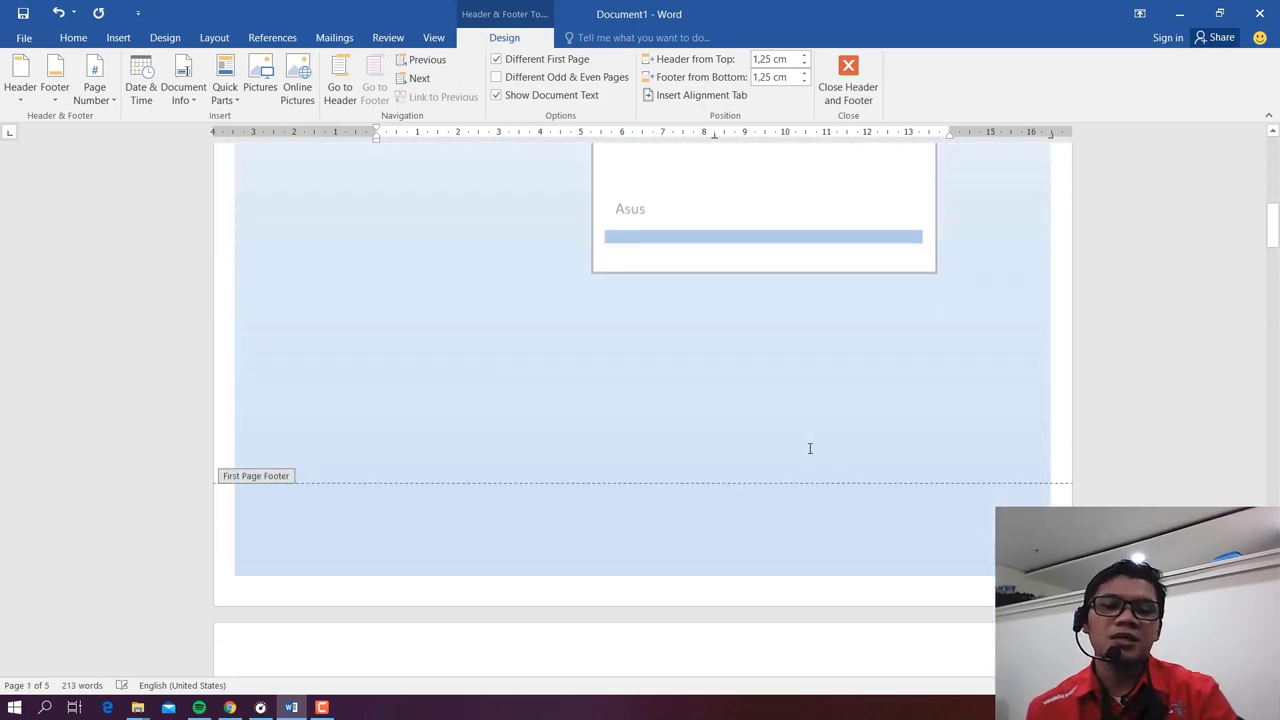
scroll(810, 450, "down", 3)
scroll(810, 450, "up", 3)
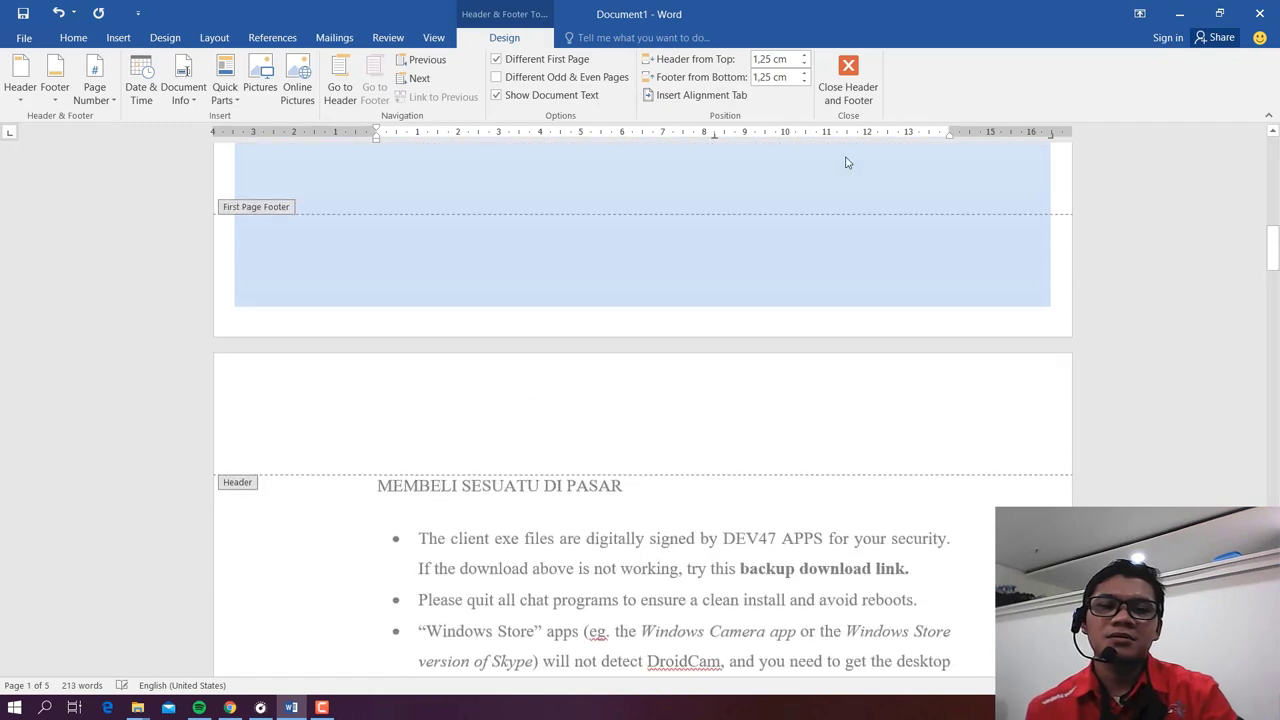
Step: Close Header and Footer editing and scroll back to the page 2 footer
left_click(851, 90)
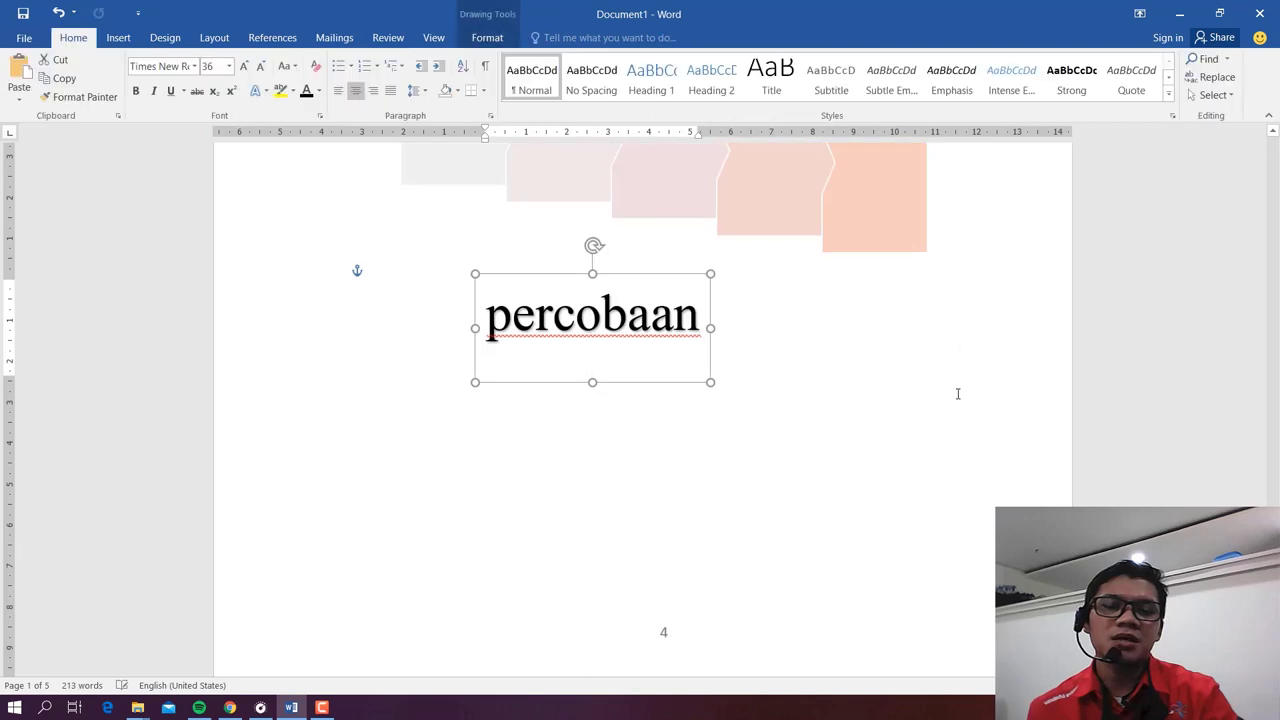
scroll(957, 400, "up", 3)
scroll(949, 386, "up", 5)
scroll(943, 377, "up", 5)
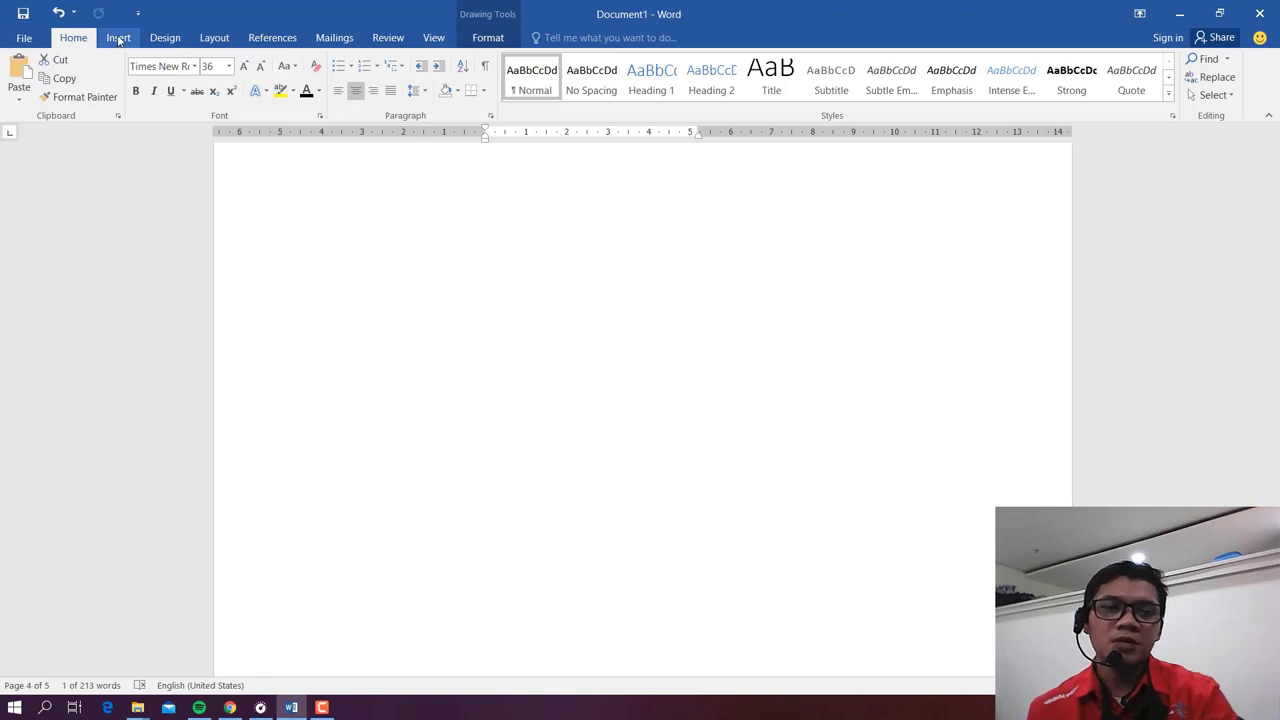
left_click(118, 38)
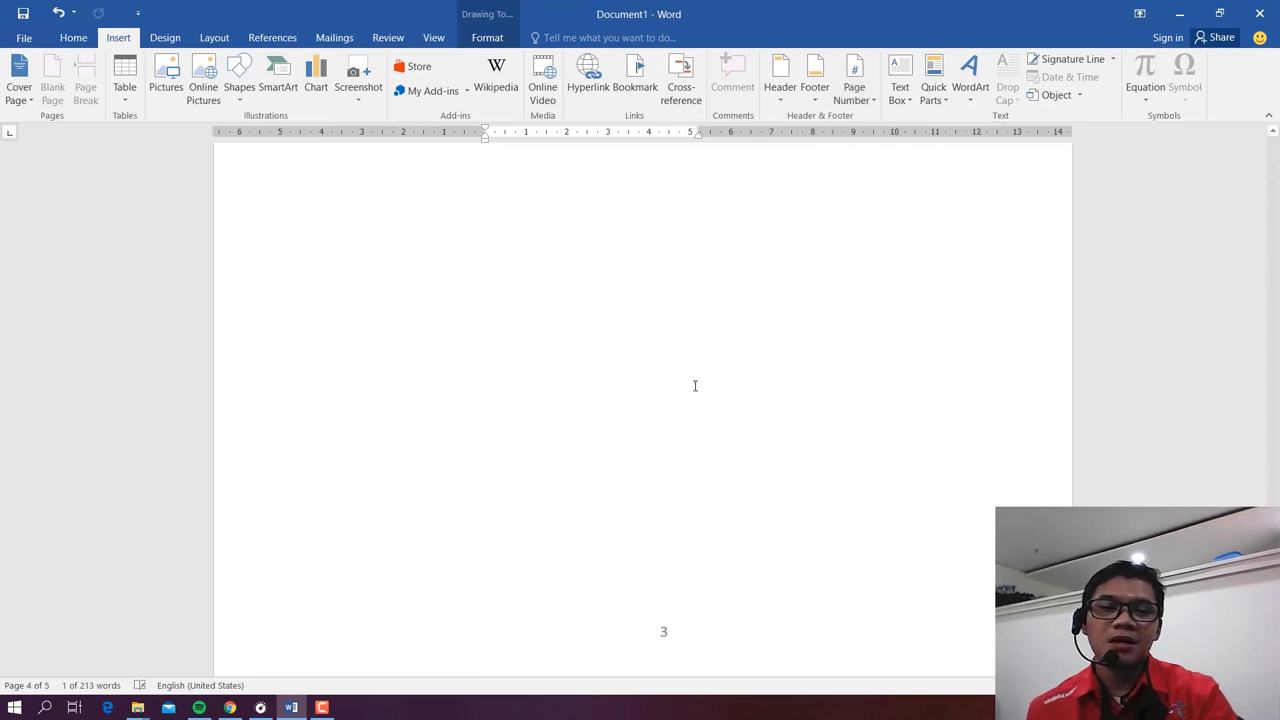
scroll(694, 383, "down", 5)
scroll(669, 360, "up", 1)
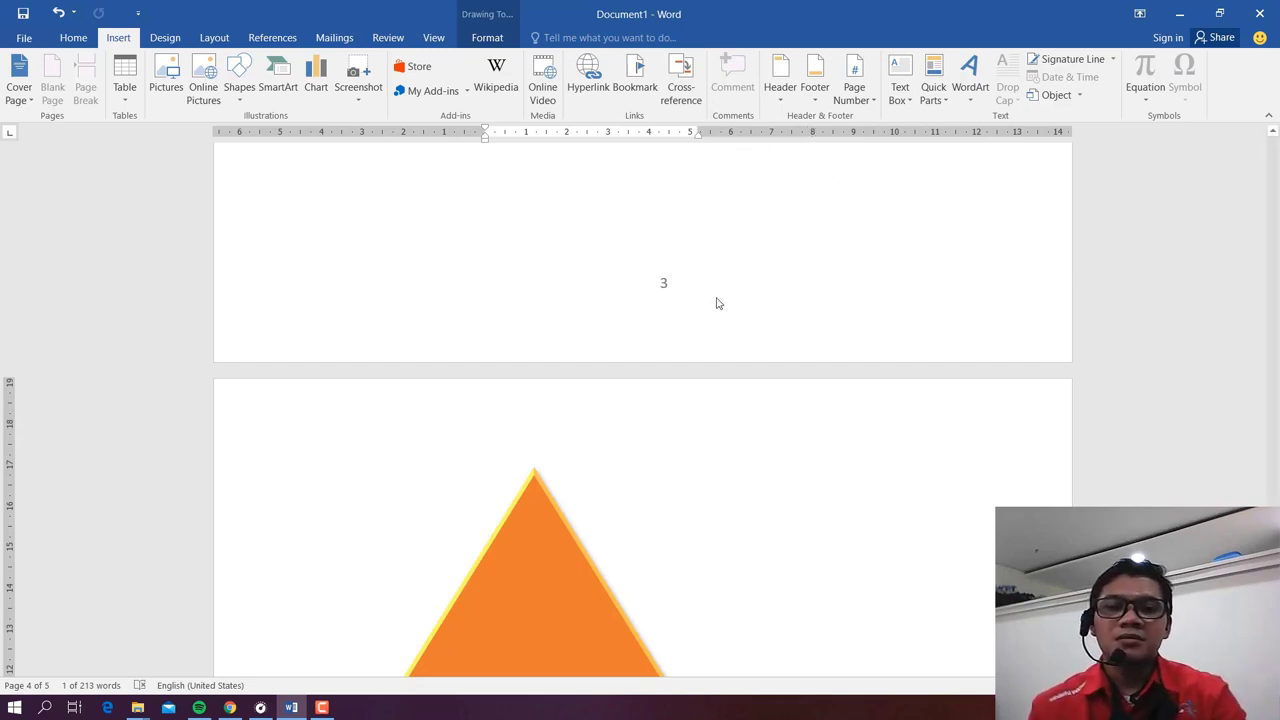
scroll(736, 281, "up", 5)
scroll(731, 283, "up", 3)
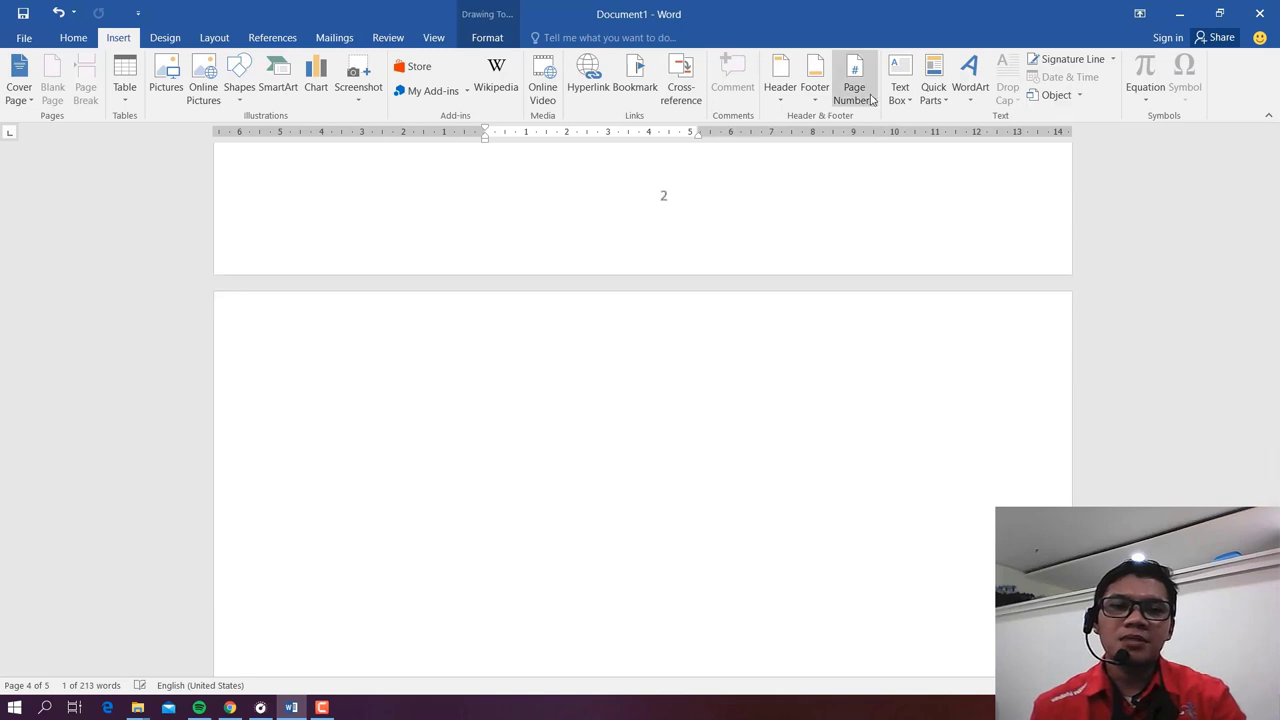
Step: Set page numbering to start at 6 in the Page Number Format dialog
left_click(863, 91)
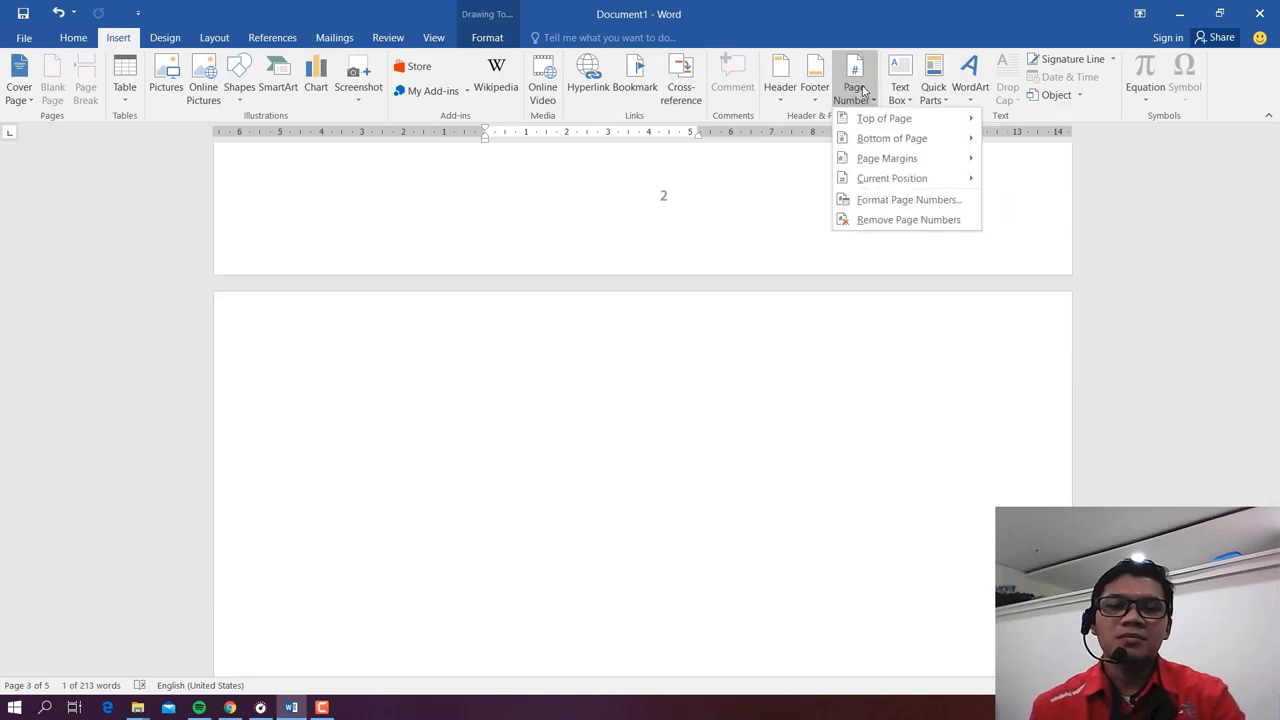
left_click(897, 205)
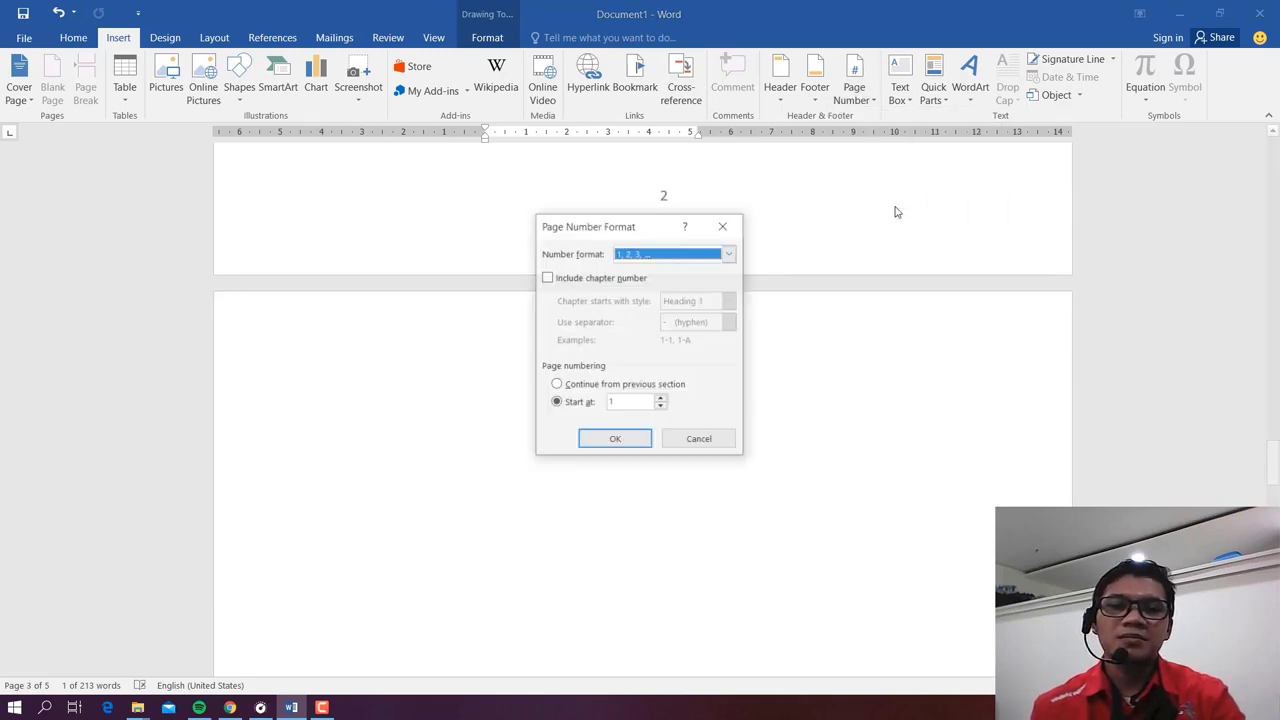
left_click_drag(636, 226, 1030, 235)
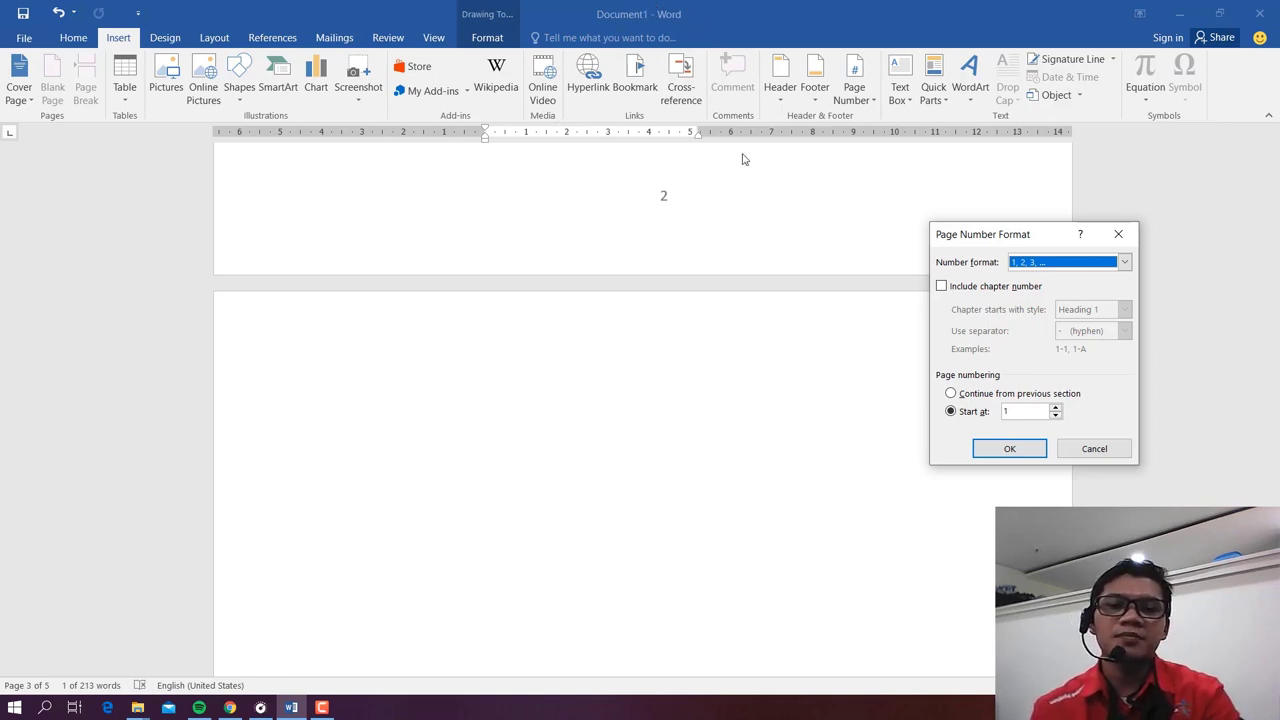
left_click(1021, 411)
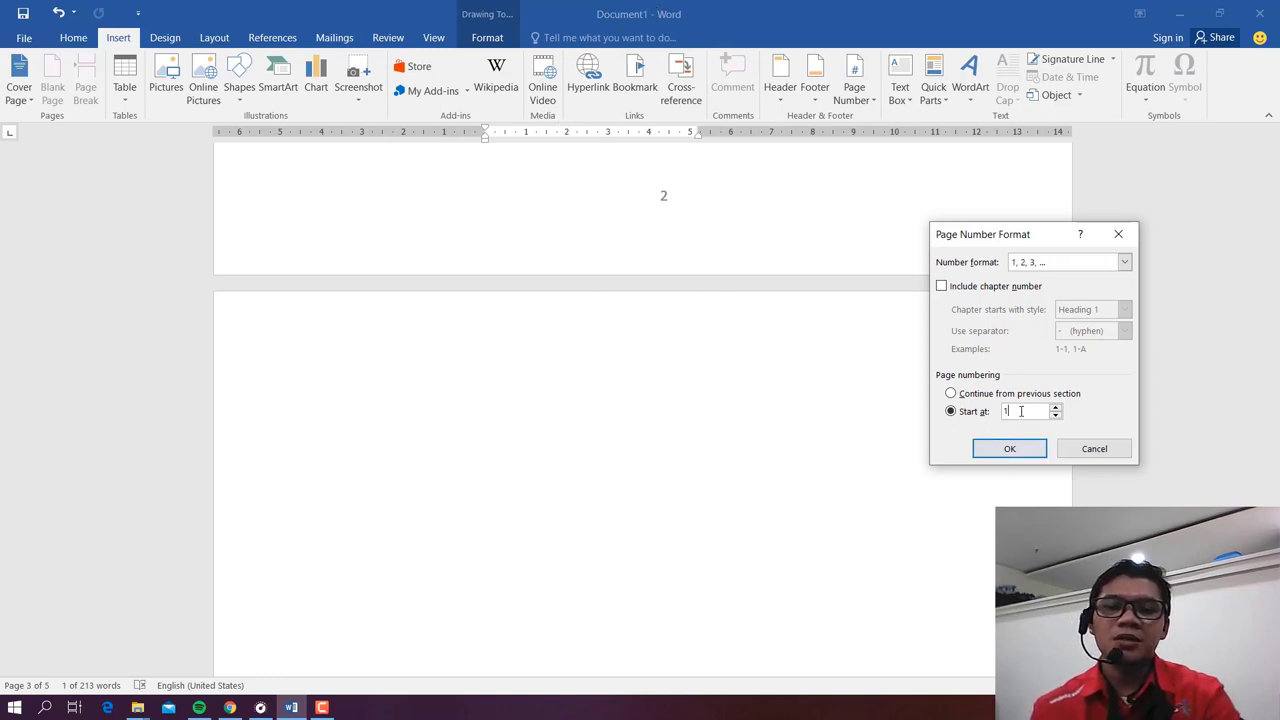
type("6")
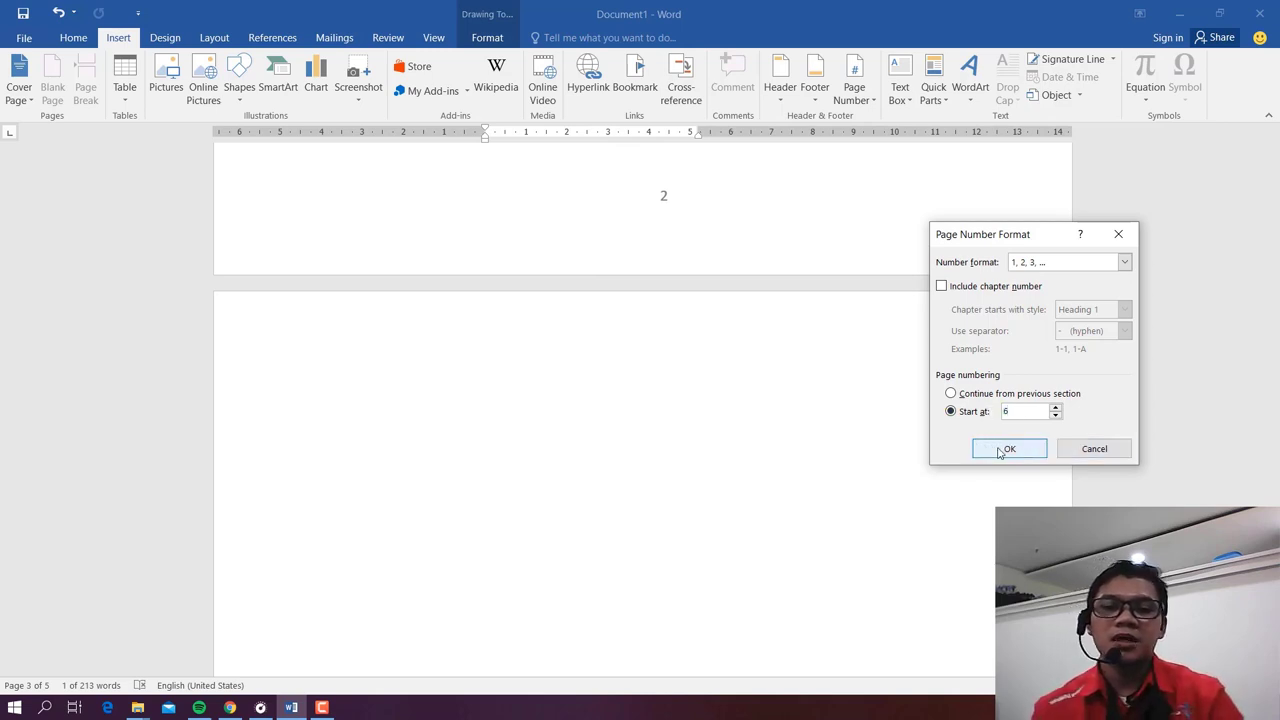
left_click(1008, 449)
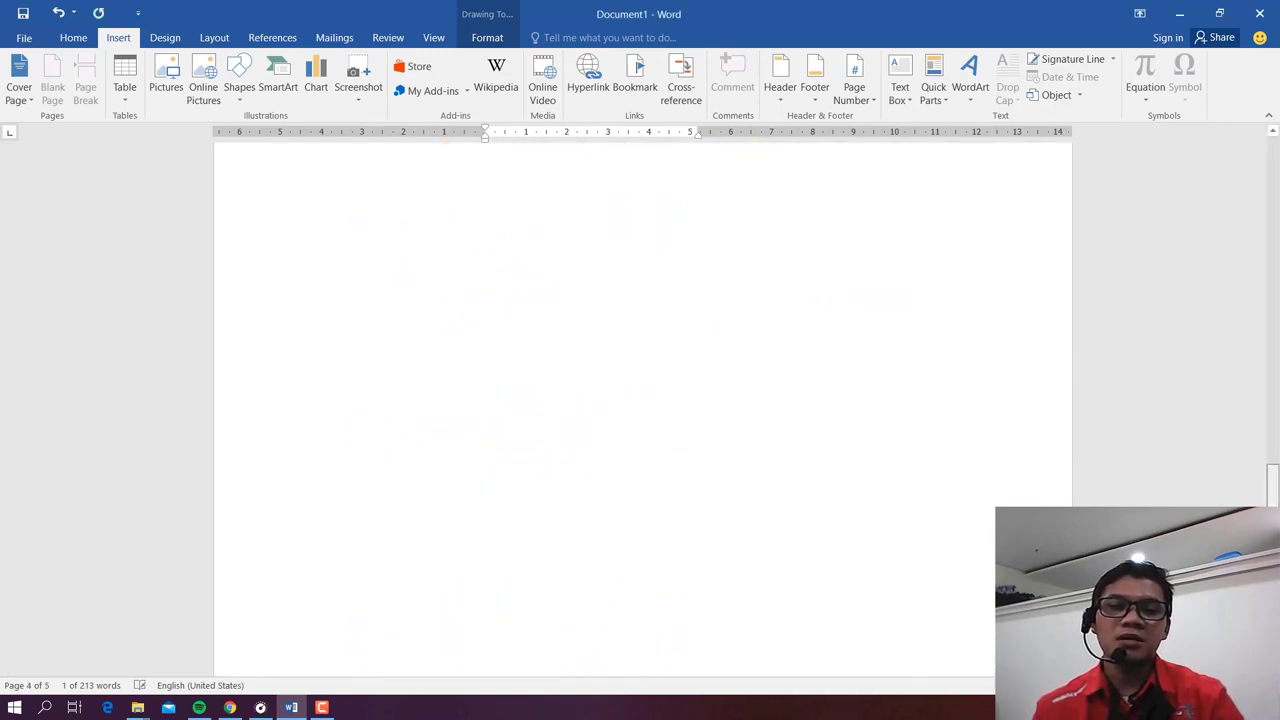
Step: Scroll through the pages to confirm the footer now shows 6
scroll(777, 396, "down", 5)
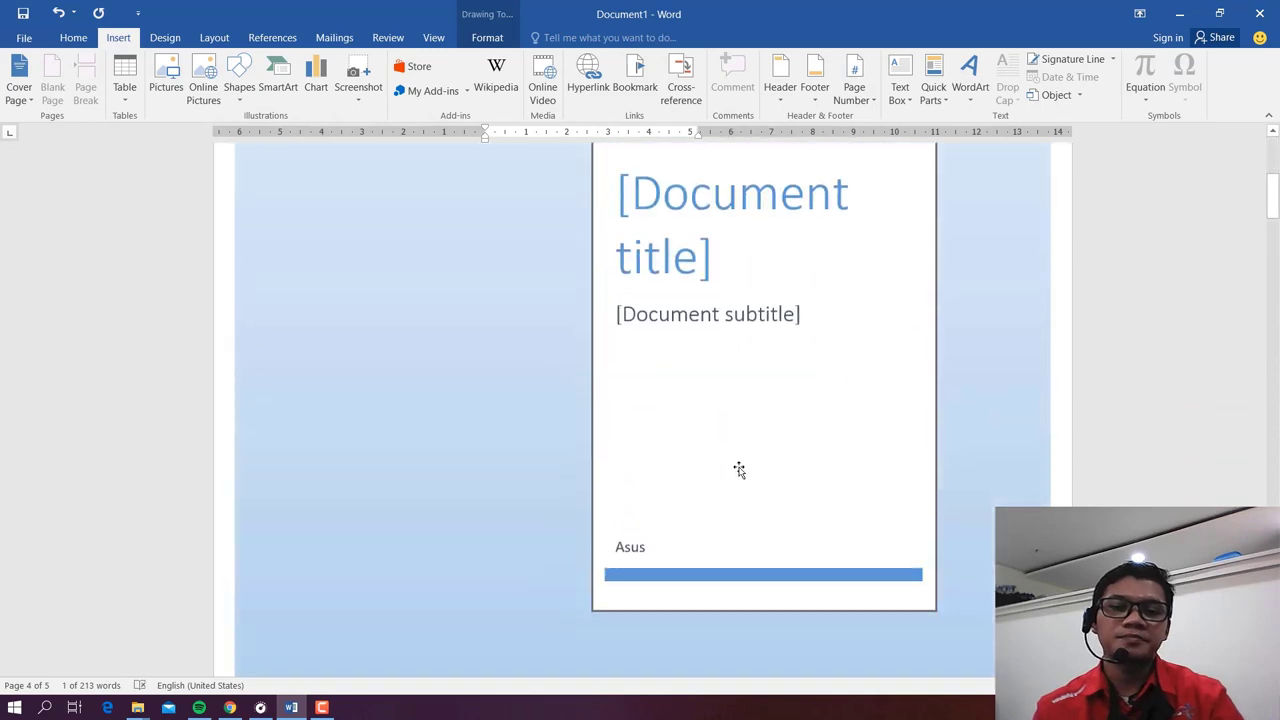
scroll(737, 466, "down", 5)
scroll(737, 466, "down", 6)
scroll(742, 491, "down", 3)
scroll(742, 491, "down", 3)
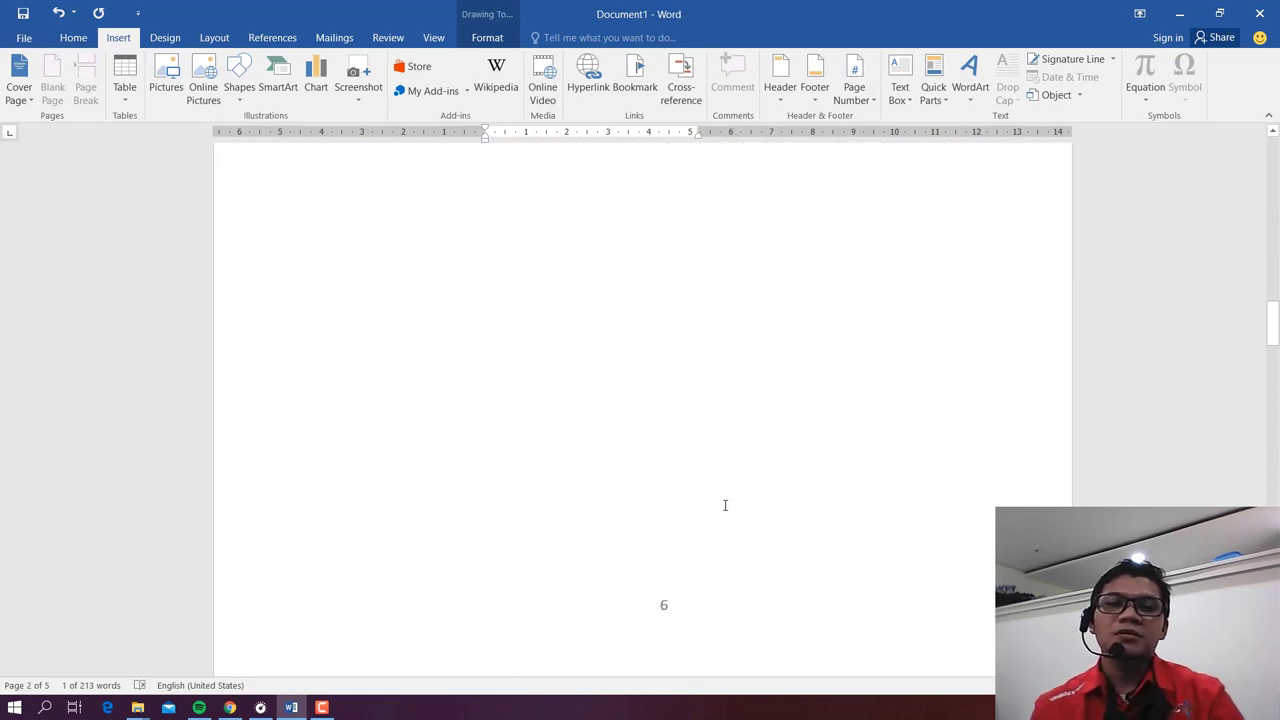
scroll(723, 505, "up", 5)
scroll(723, 543, "up", 5)
scroll(723, 537, "up", 5)
scroll(723, 538, "up", 5)
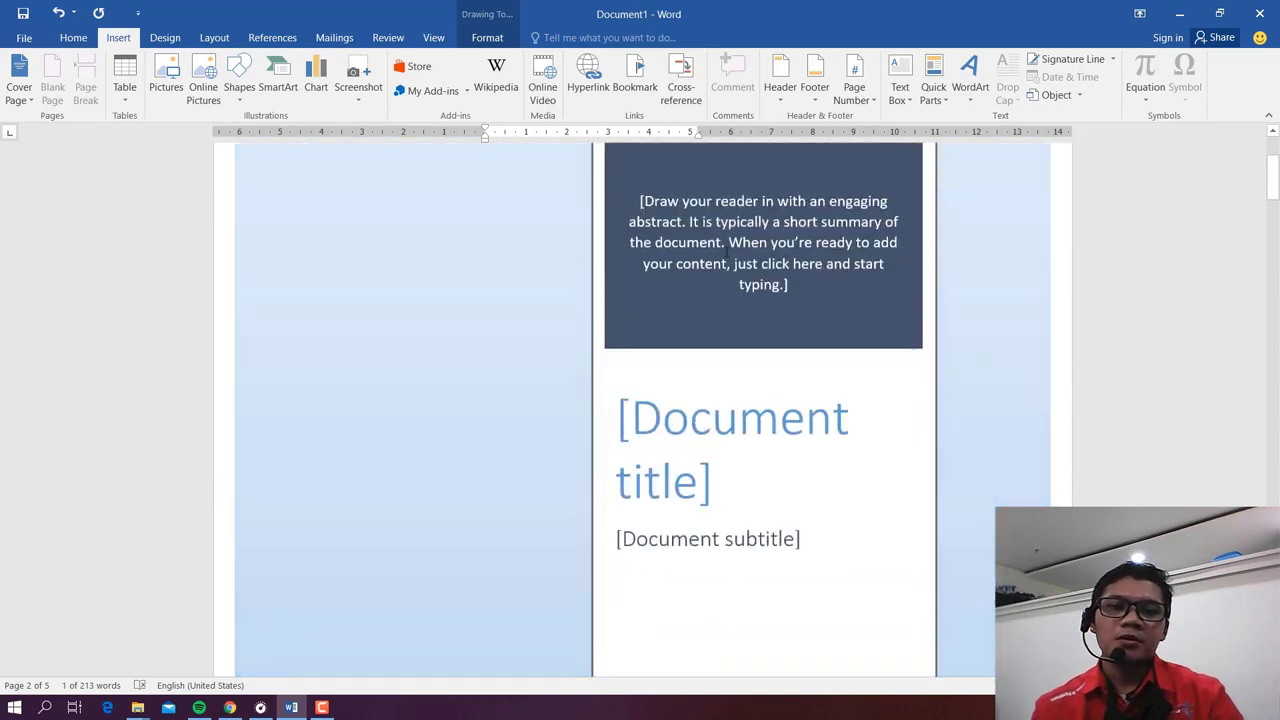
scroll(829, 423, "up", 1)
scroll(829, 429, "down", 6)
scroll(829, 429, "down", 3)
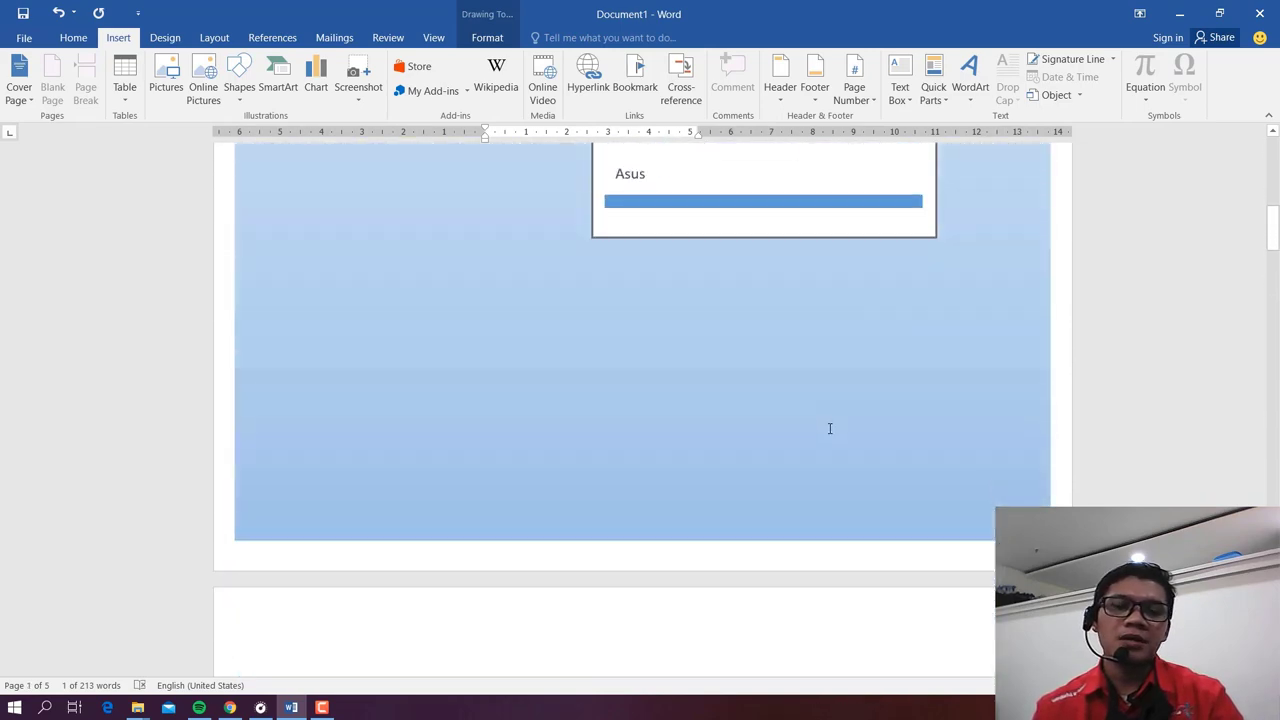
scroll(723, 457, "down", 3)
scroll(712, 463, "down", 4)
scroll(614, 534, "down", 2)
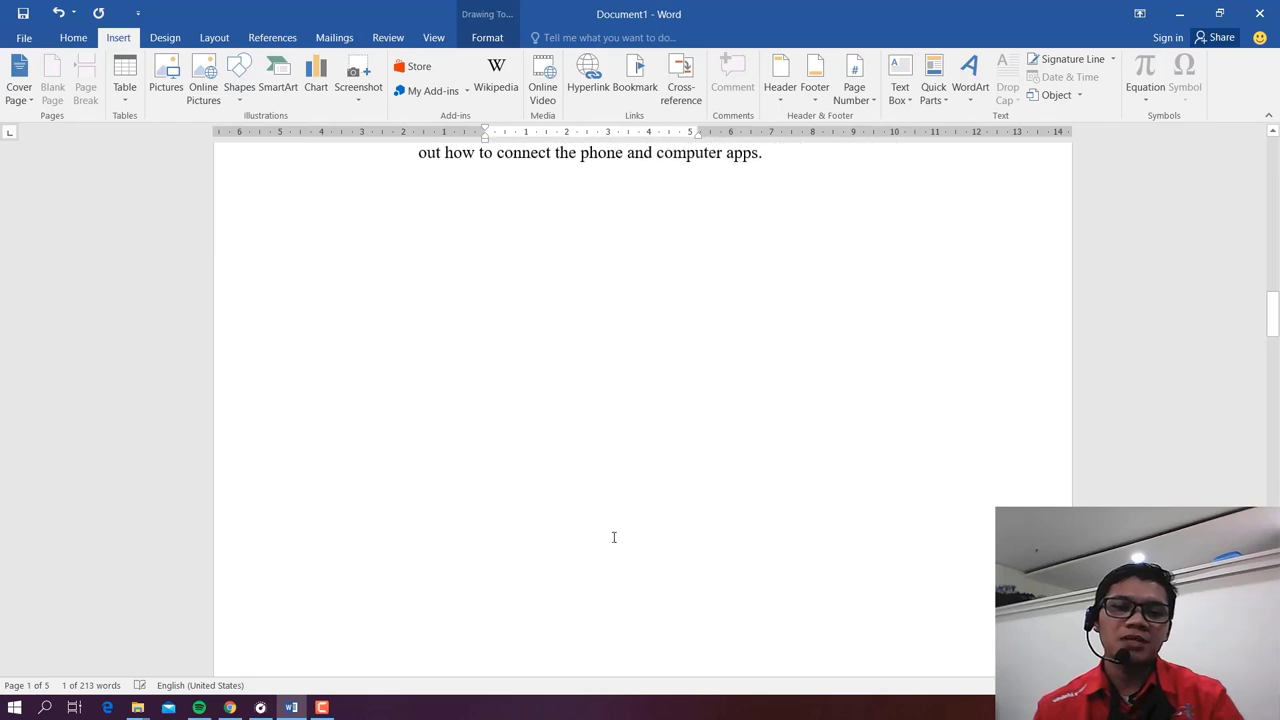
scroll(683, 510, "down", 3)
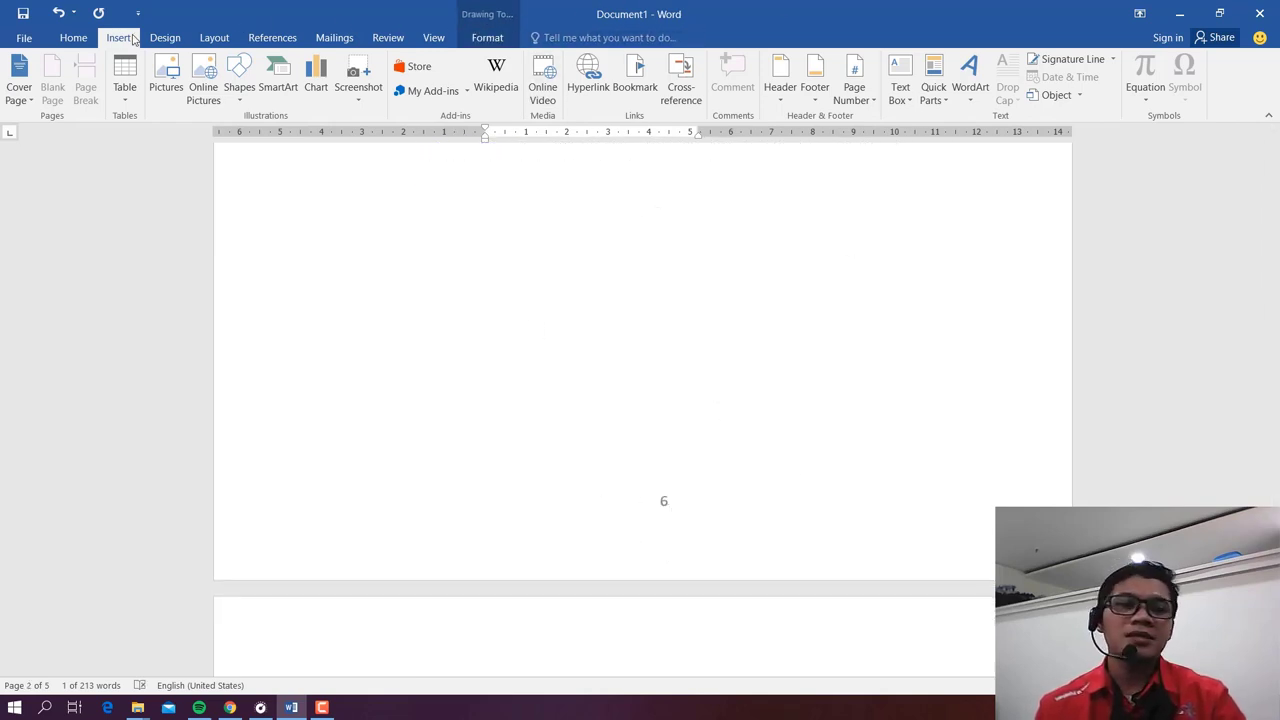
Step: Set the page number format to lowercase roman numerals (i, ii, iii, ...)
left_click(860, 100)
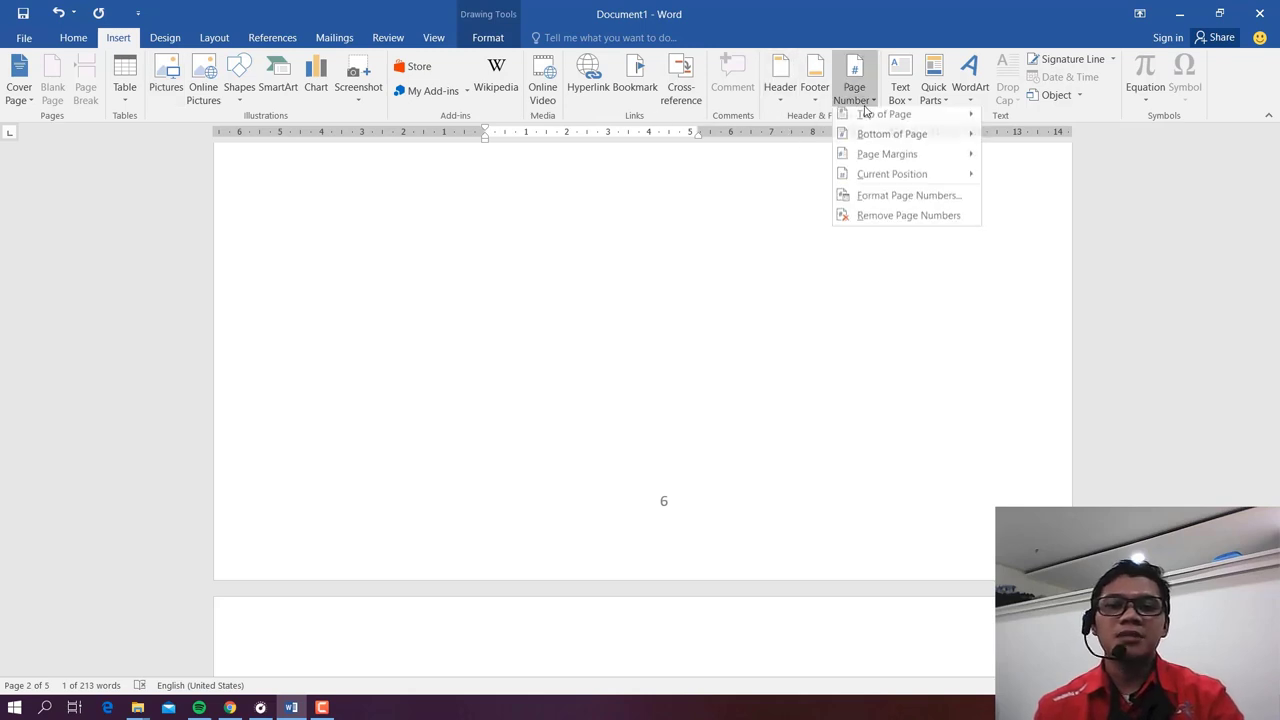
left_click(884, 202)
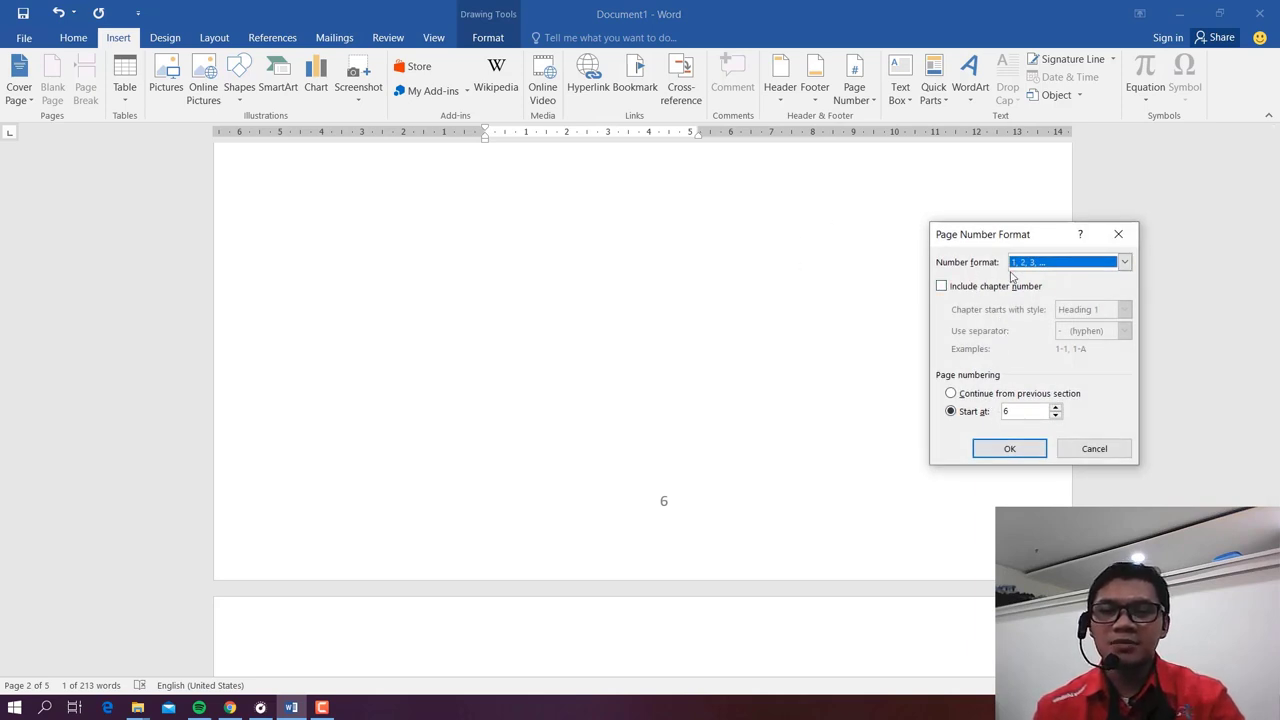
left_click(1088, 264)
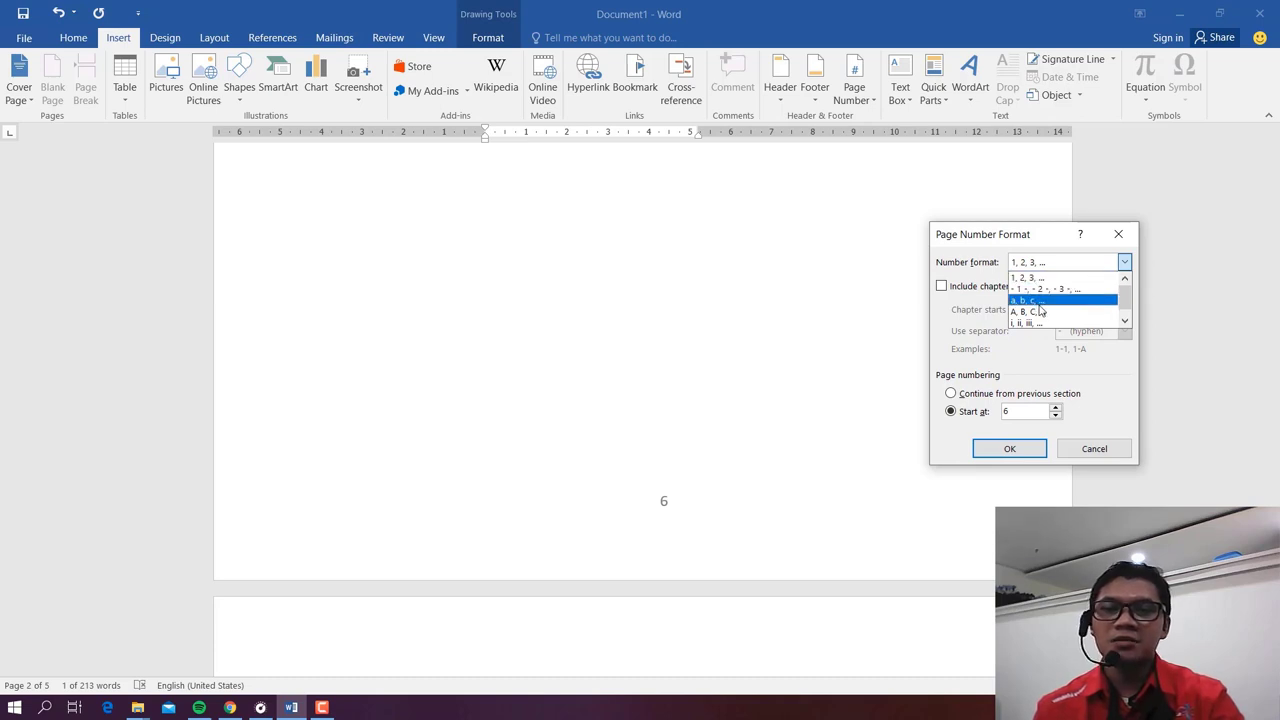
scroll(1038, 326, "down", 1)
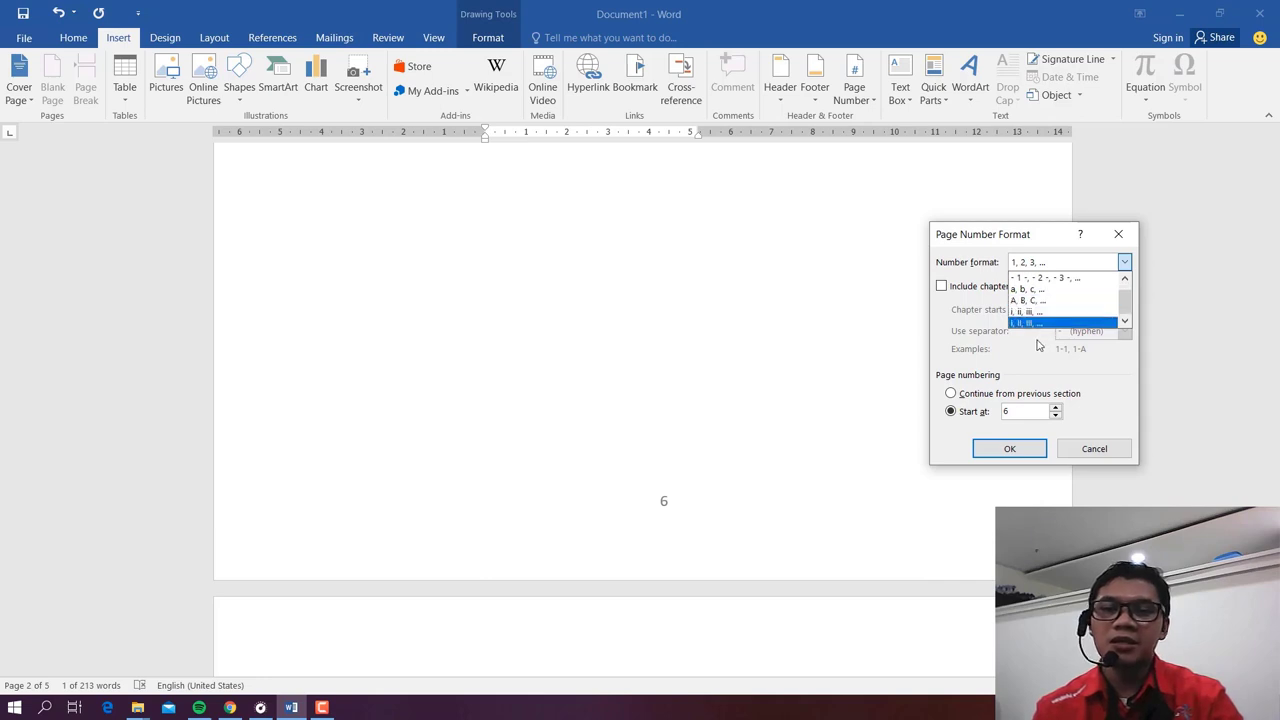
left_click(1035, 312)
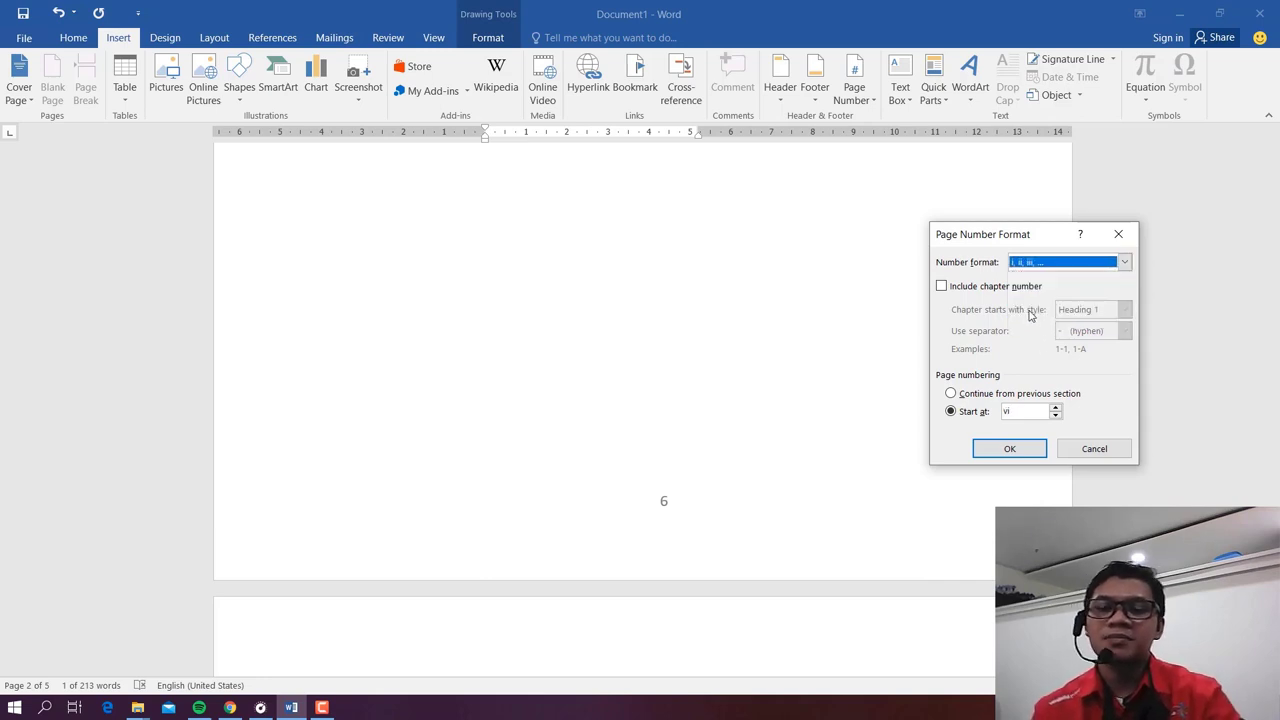
left_click(1010, 448)
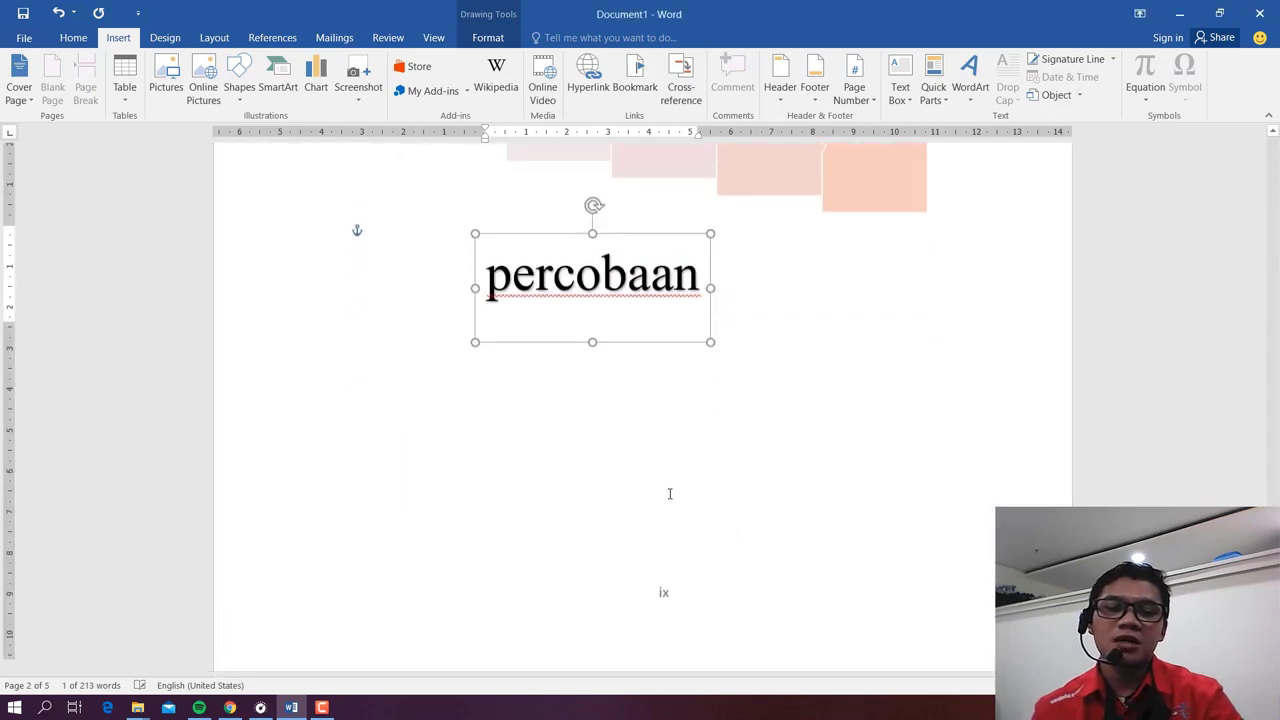
Step: Scroll back through the document to review the new numbering and deselect the SmartArt graphic
scroll(680, 530, "up", 4)
scroll(692, 547, "up", 9)
scroll(692, 547, "up", 5)
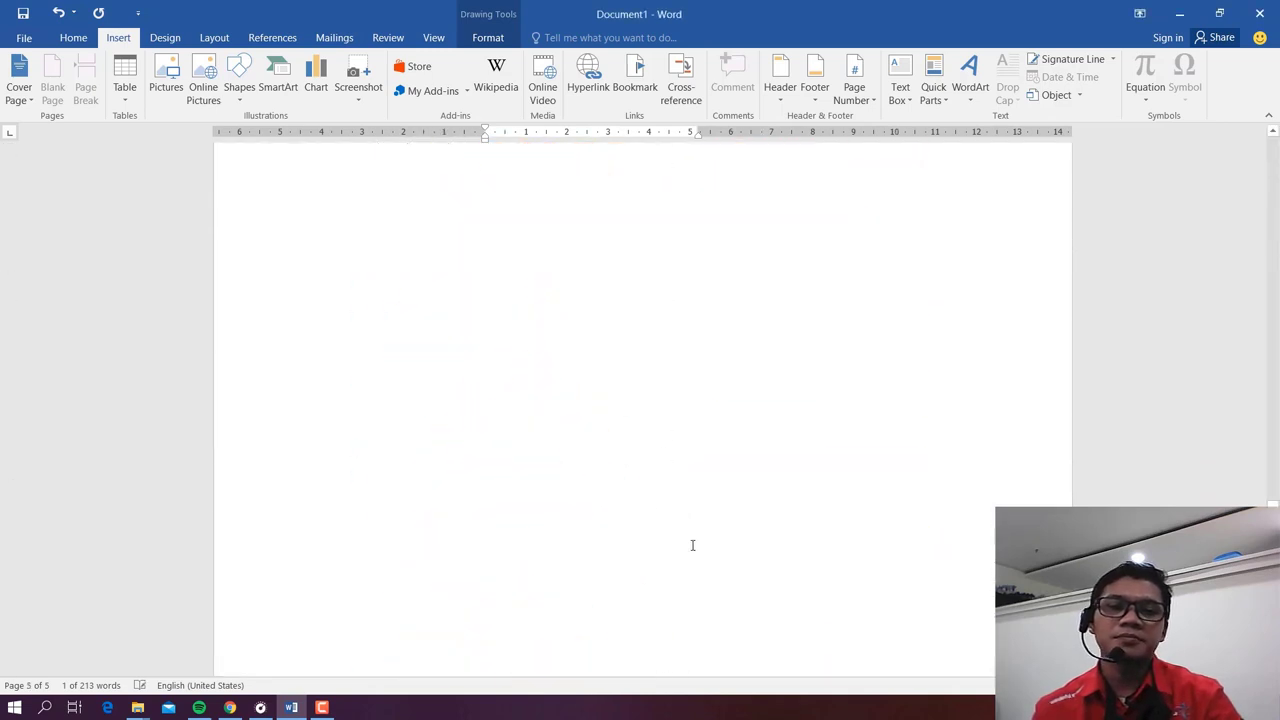
scroll(690, 546, "up", 2)
scroll(688, 545, "up", 2)
scroll(686, 545, "up", 2)
scroll(686, 544, "up", 3)
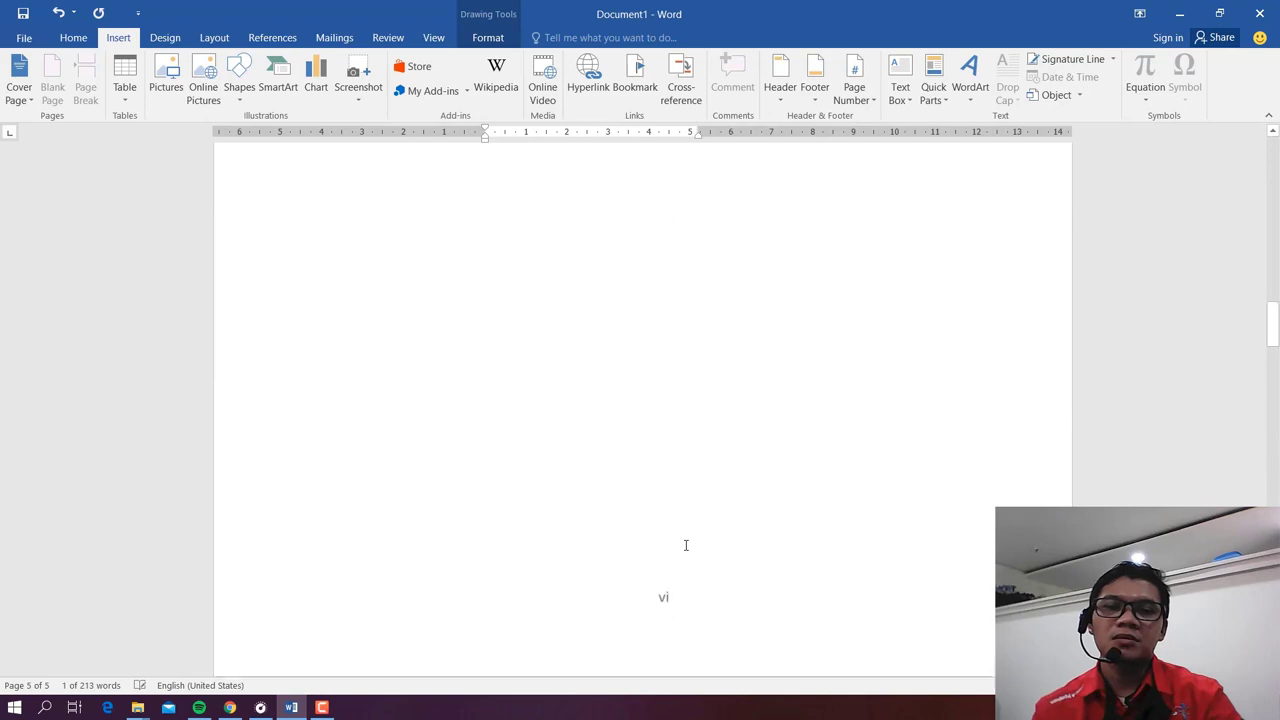
scroll(686, 543, "up", 4)
scroll(685, 541, "up", 5)
scroll(684, 539, "up", 3)
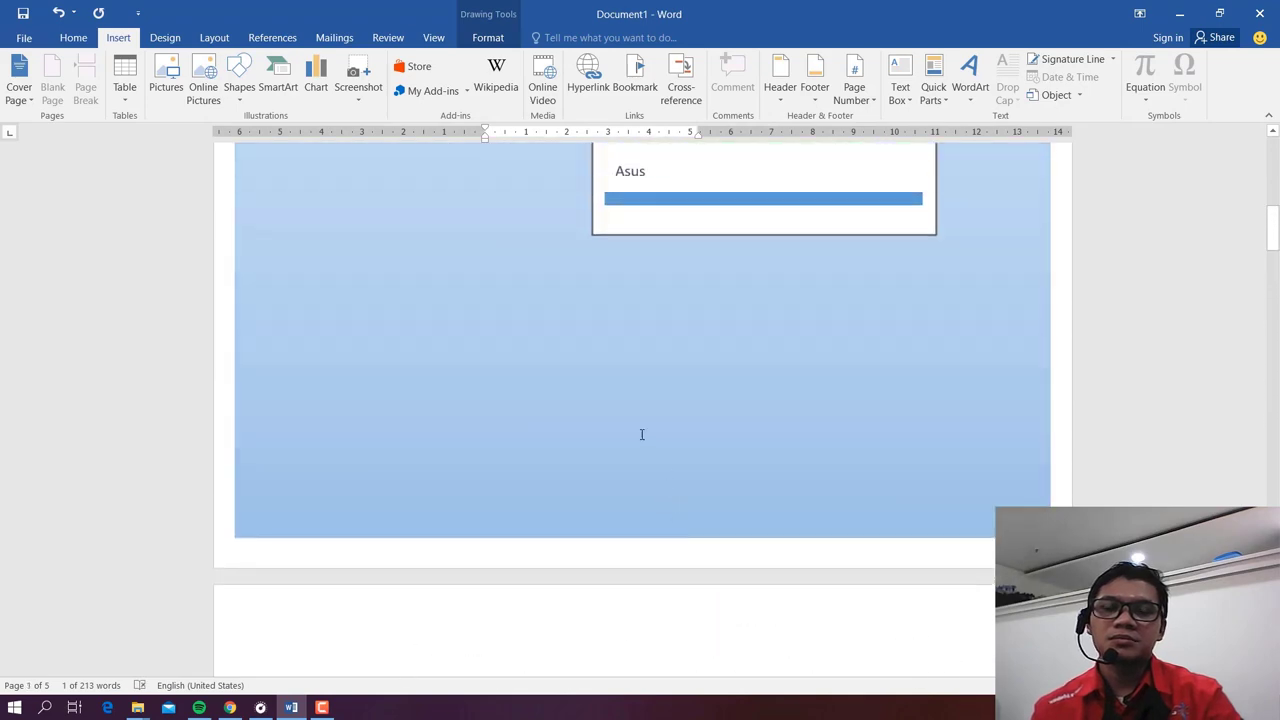
scroll(650, 435, "down", 5)
scroll(665, 437, "down", 3)
left_click(680, 439)
Step: Place the insertion point below jhvjhv and check the vi page number in the footer
scroll(681, 439, "down", 4)
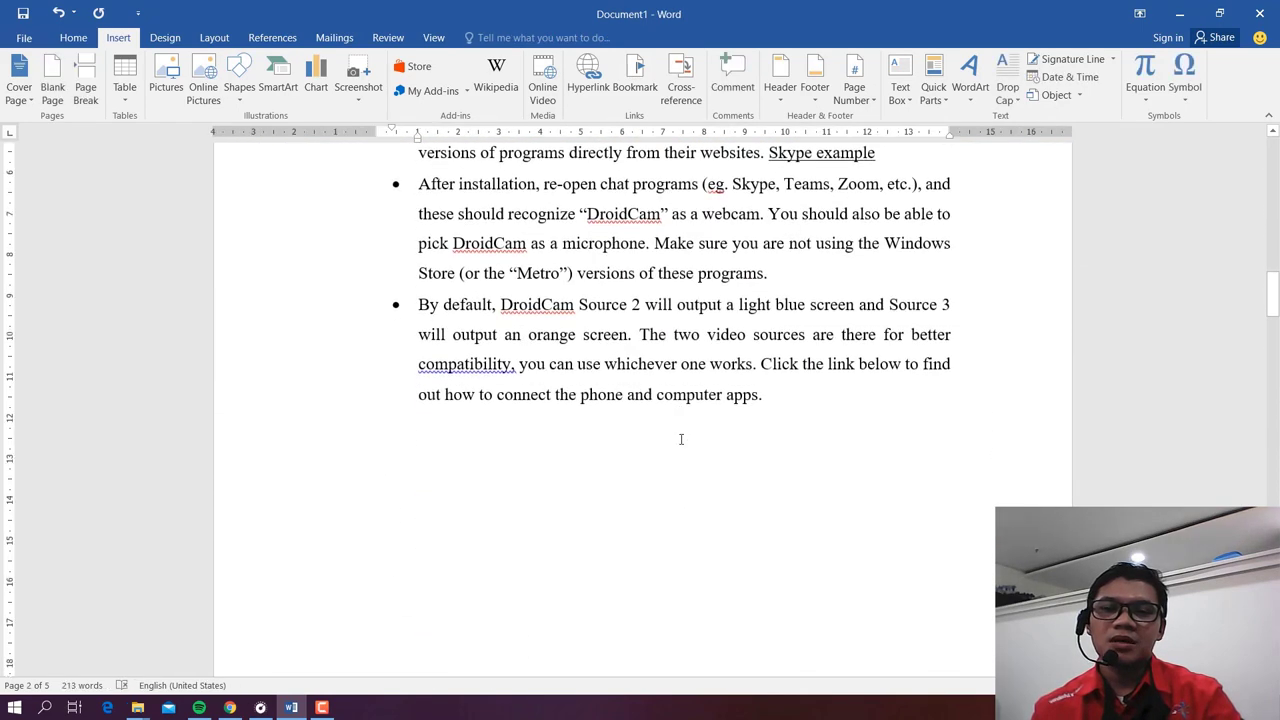
scroll(681, 440, "down", 5)
scroll(681, 441, "up", 3)
scroll(681, 442, "down", 3)
scroll(681, 444, "down", 3)
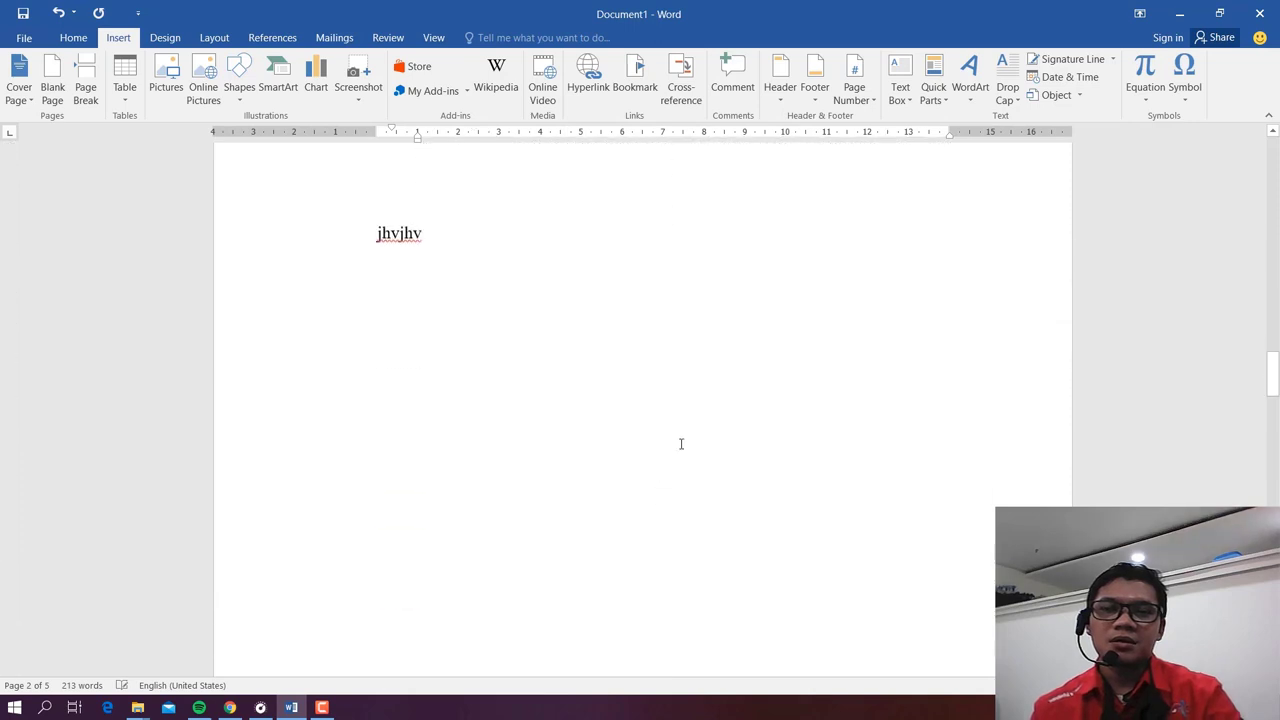
left_click(462, 232)
scroll(565, 370, "up", 3)
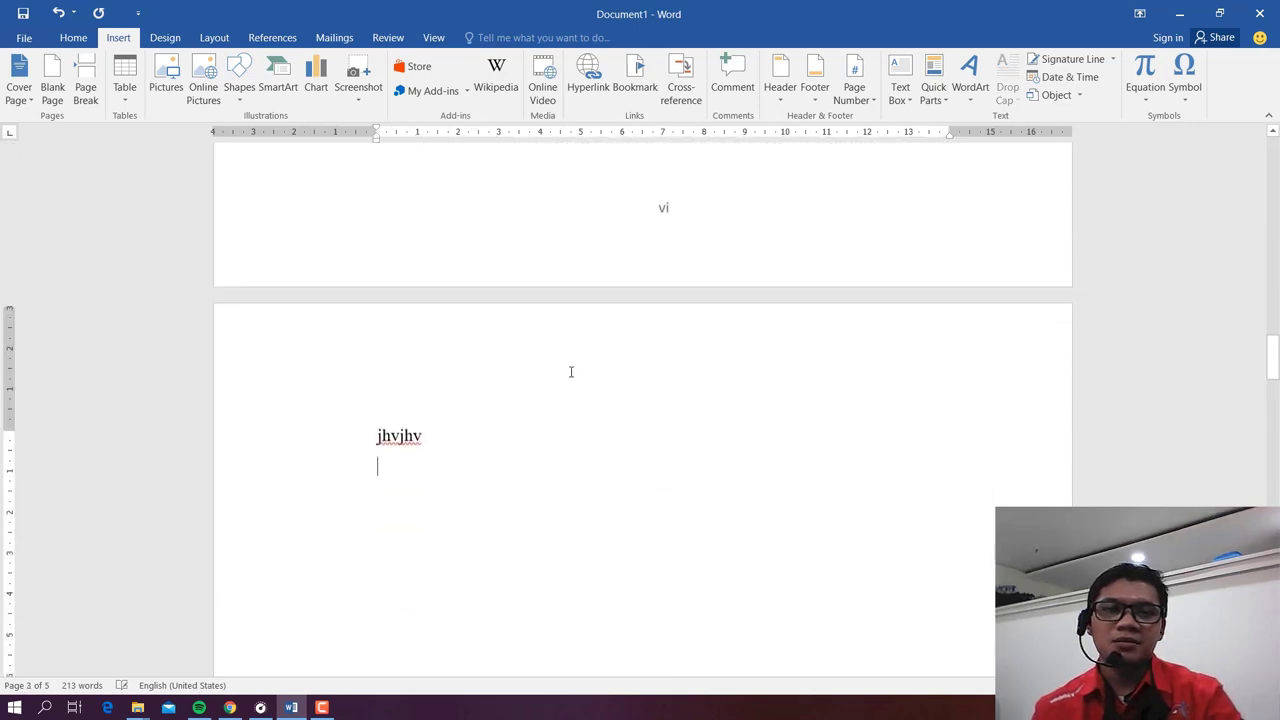
scroll(570, 371, "up", 2)
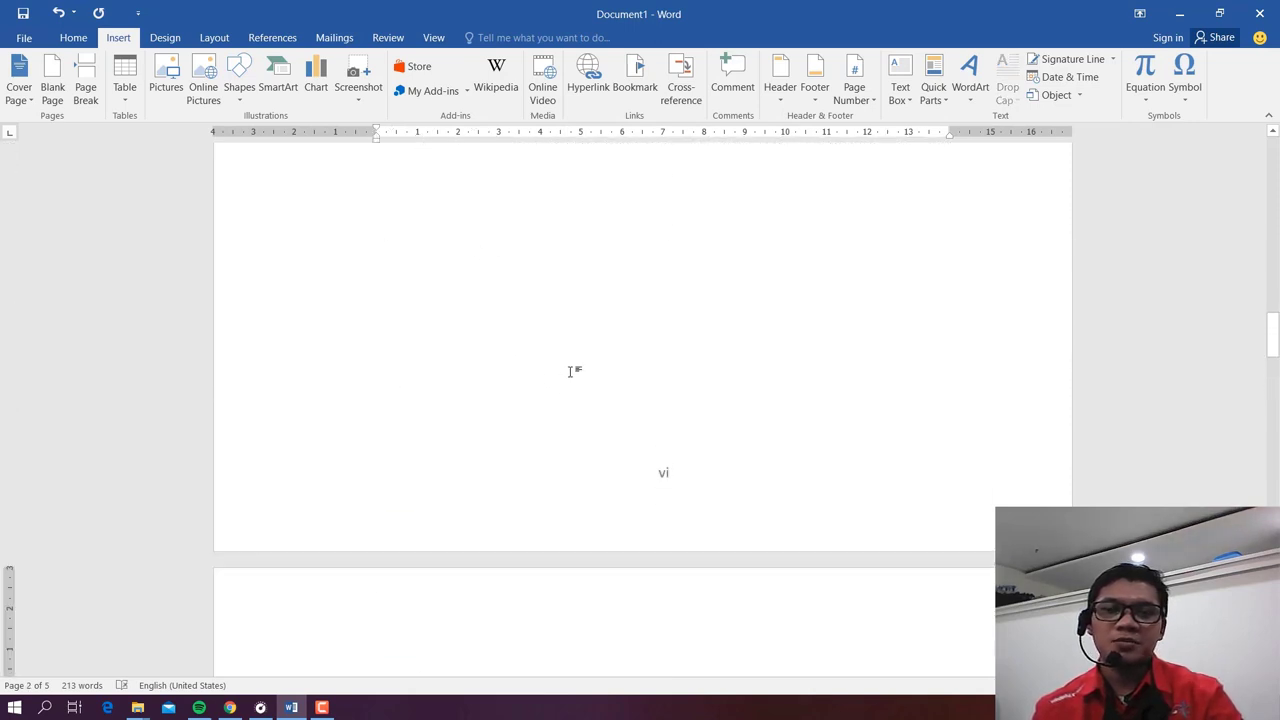
scroll(570, 371, "up", 3)
scroll(570, 371, "up", 3)
scroll(571, 372, "up", 3)
scroll(571, 372, "up", 3)
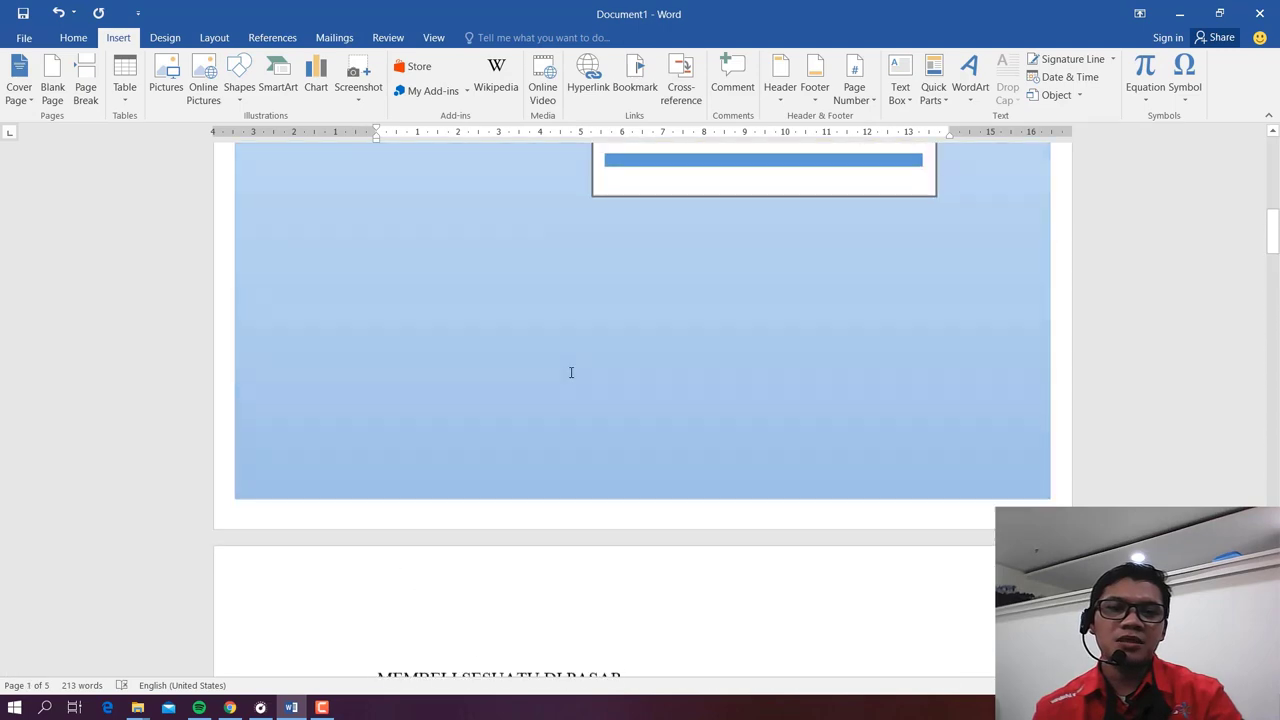
scroll(571, 372, "up", 3)
scroll(570, 373, "up", 3)
scroll(568, 374, "up", 3)
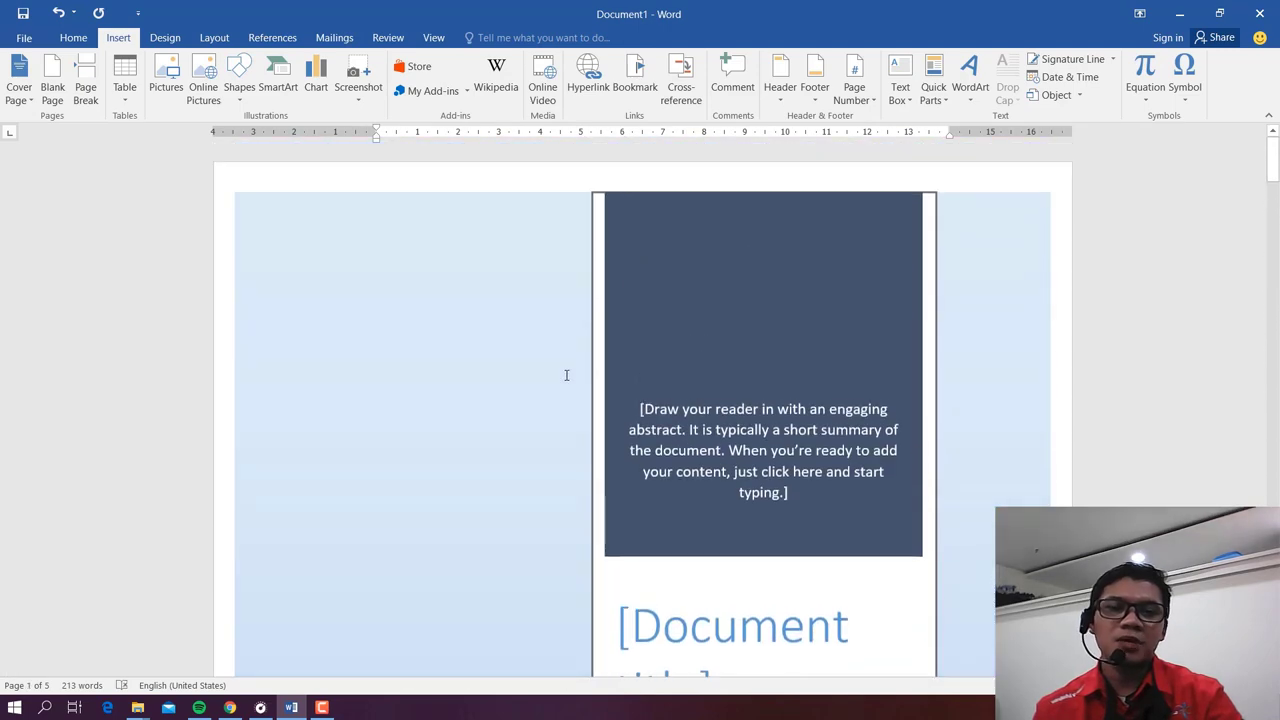
scroll(566, 375, "down", 3)
scroll(566, 375, "down", 3)
scroll(566, 376, "down", 5)
scroll(565, 377, "down", 3)
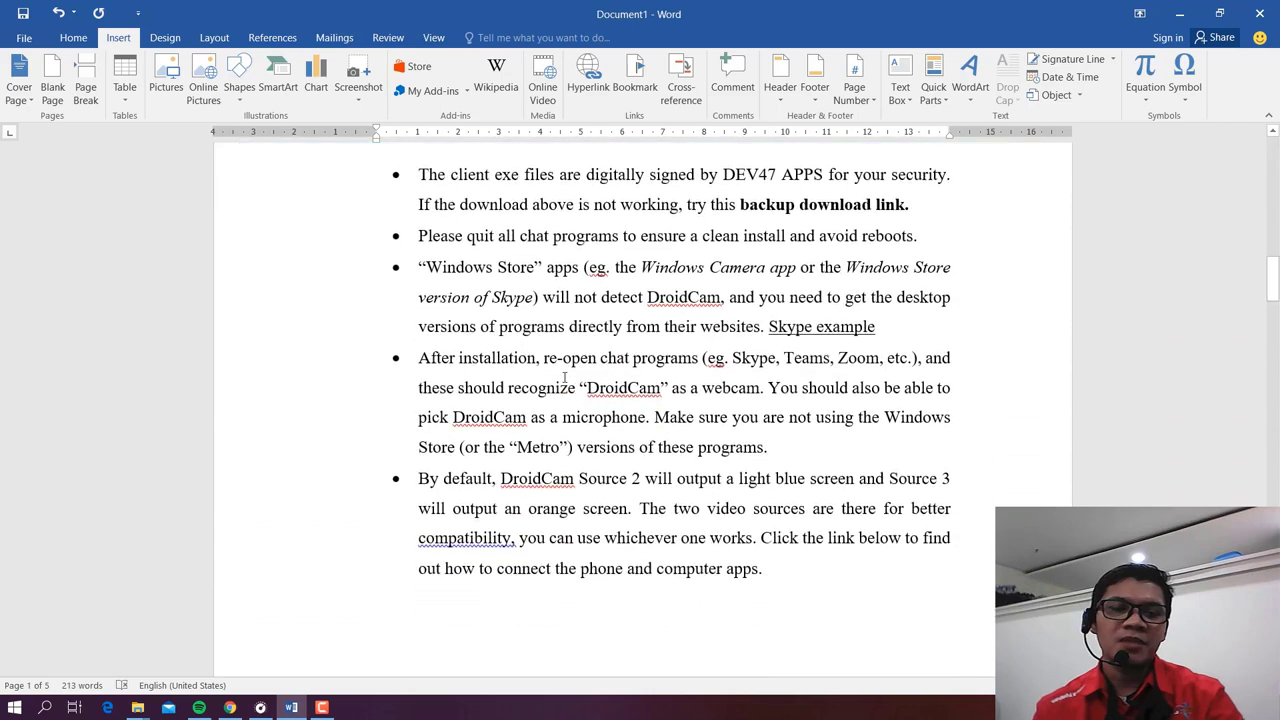
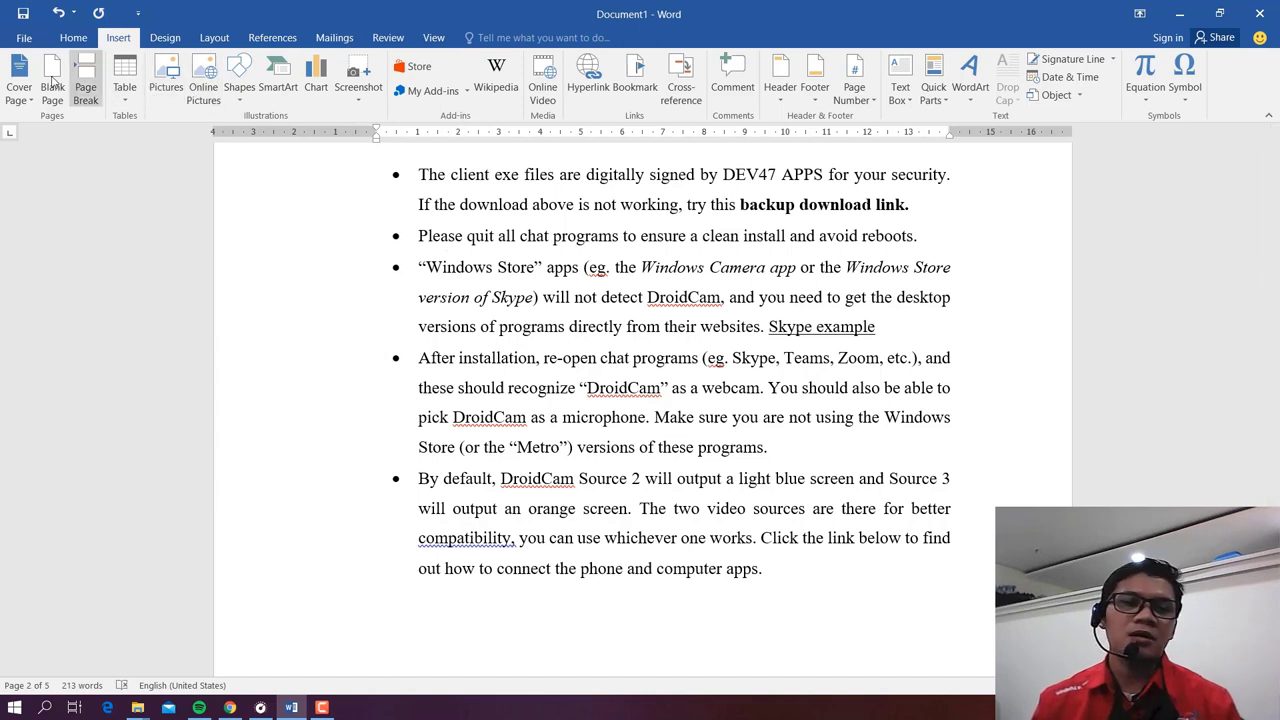
Step: Go to the Save As page for the unsaved five-page DroidCam document
left_click(26, 38)
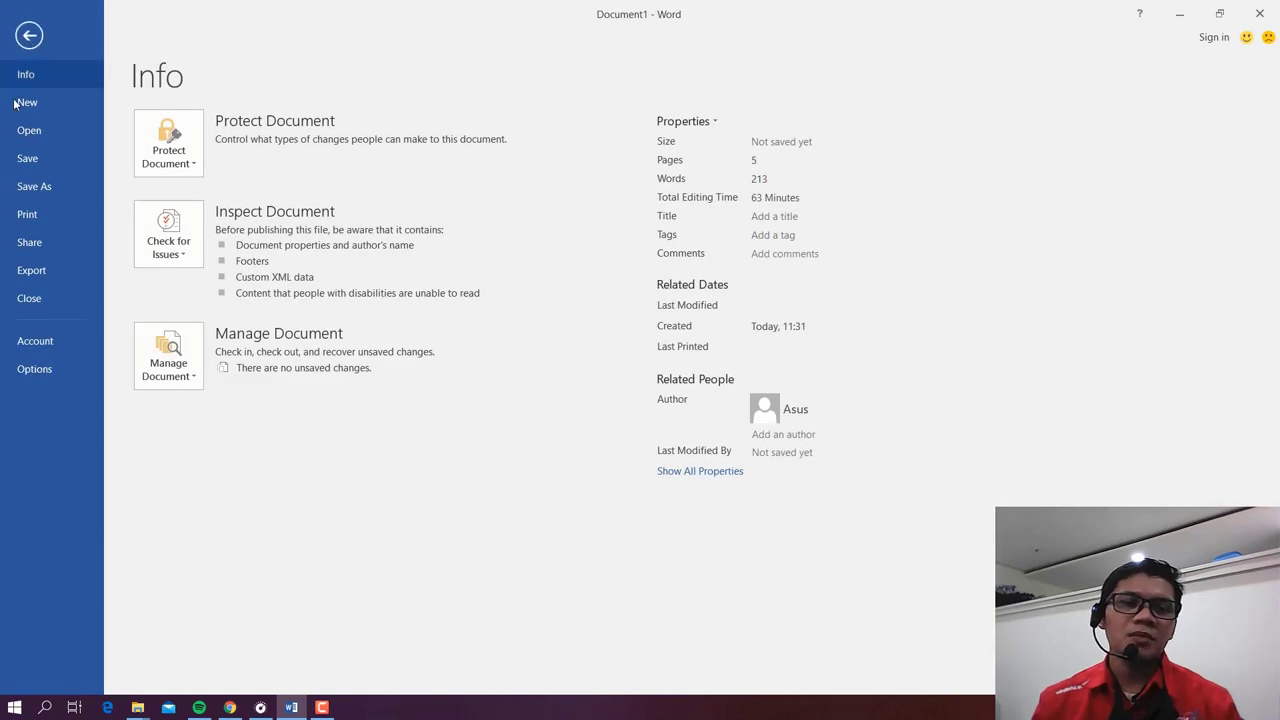
left_click(28, 164)
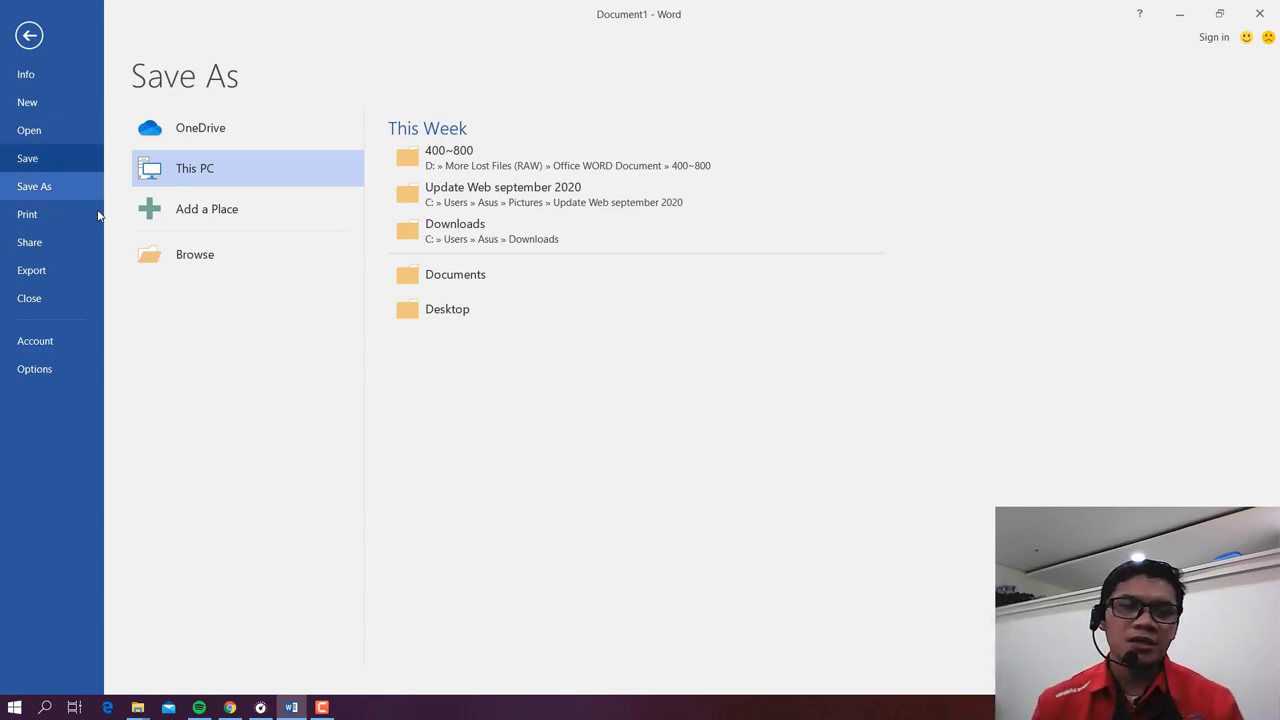
Step: Name the file 'tes kita' and save it as a Word file in Documents
left_click(204, 262)
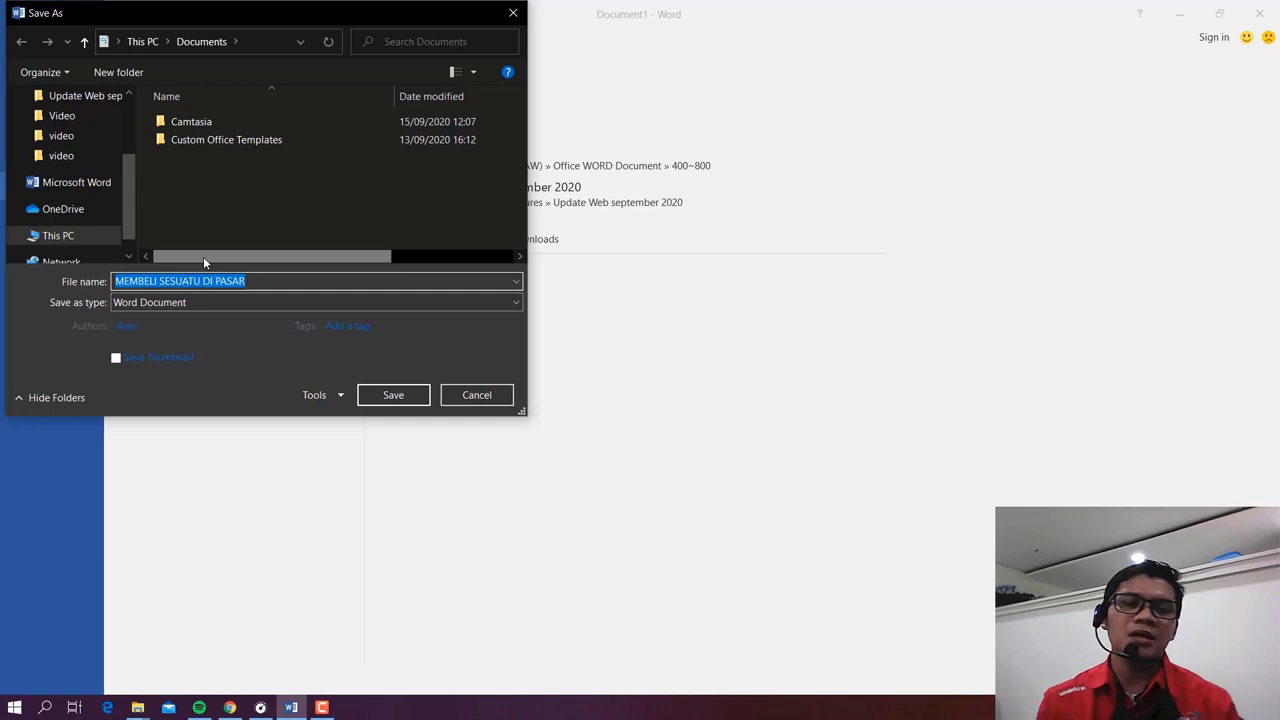
left_click_drag(266, 14, 604, 118)
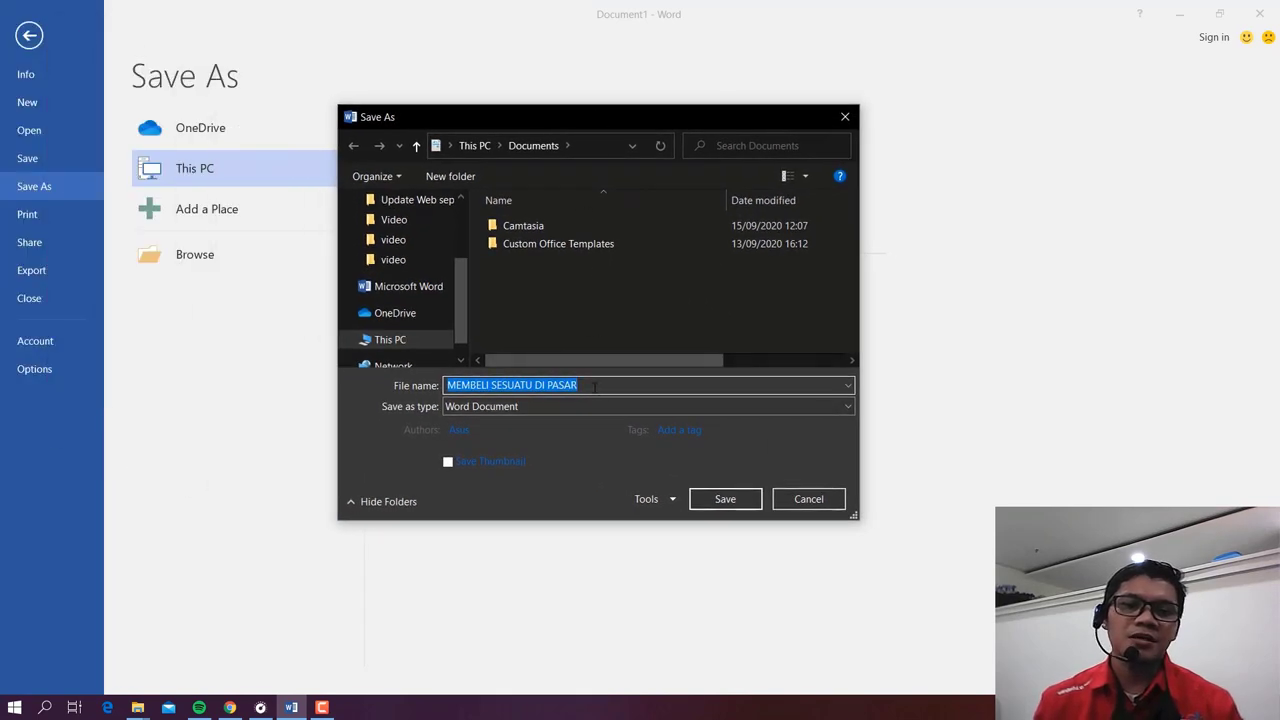
type("tes")
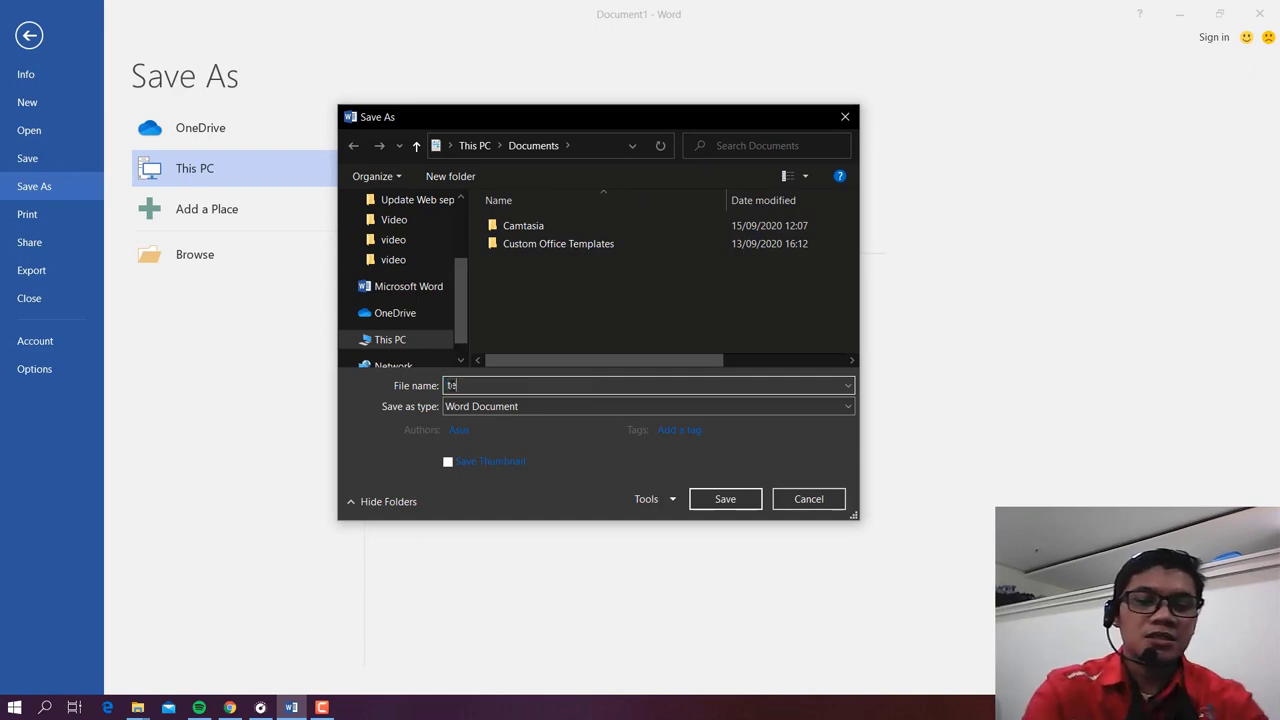
type(" kita")
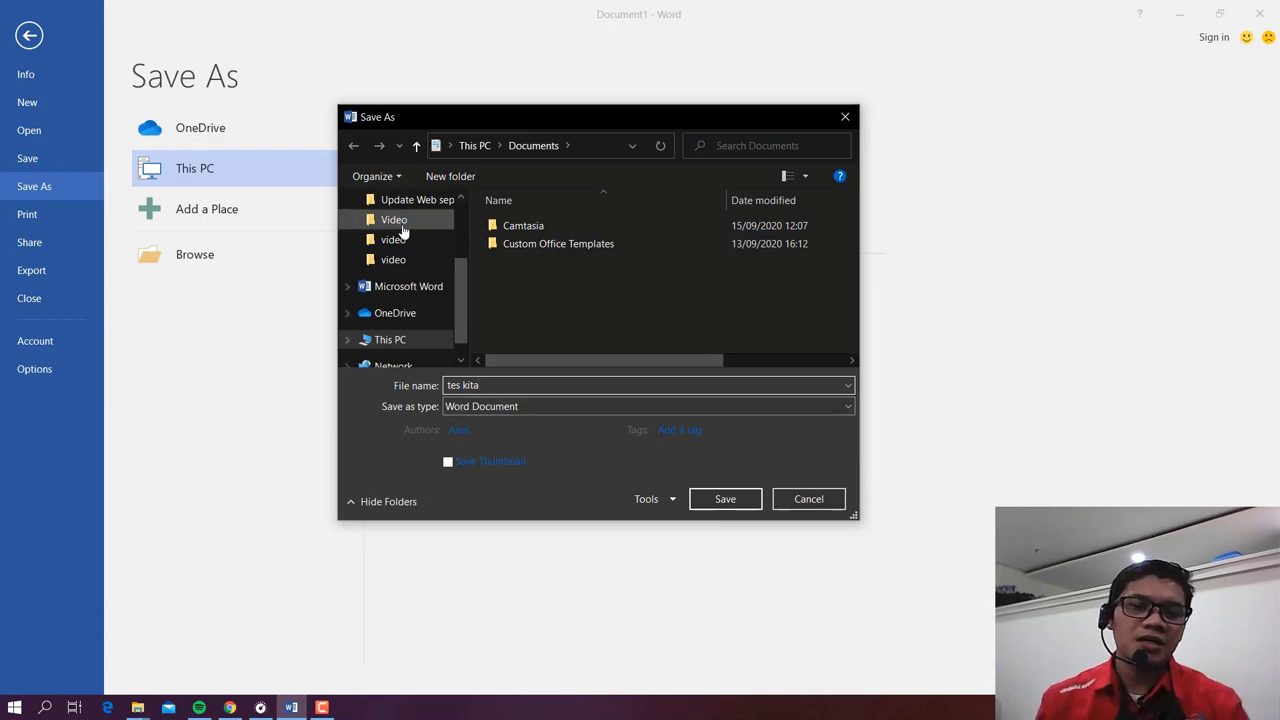
scroll(440, 290, "down", 1)
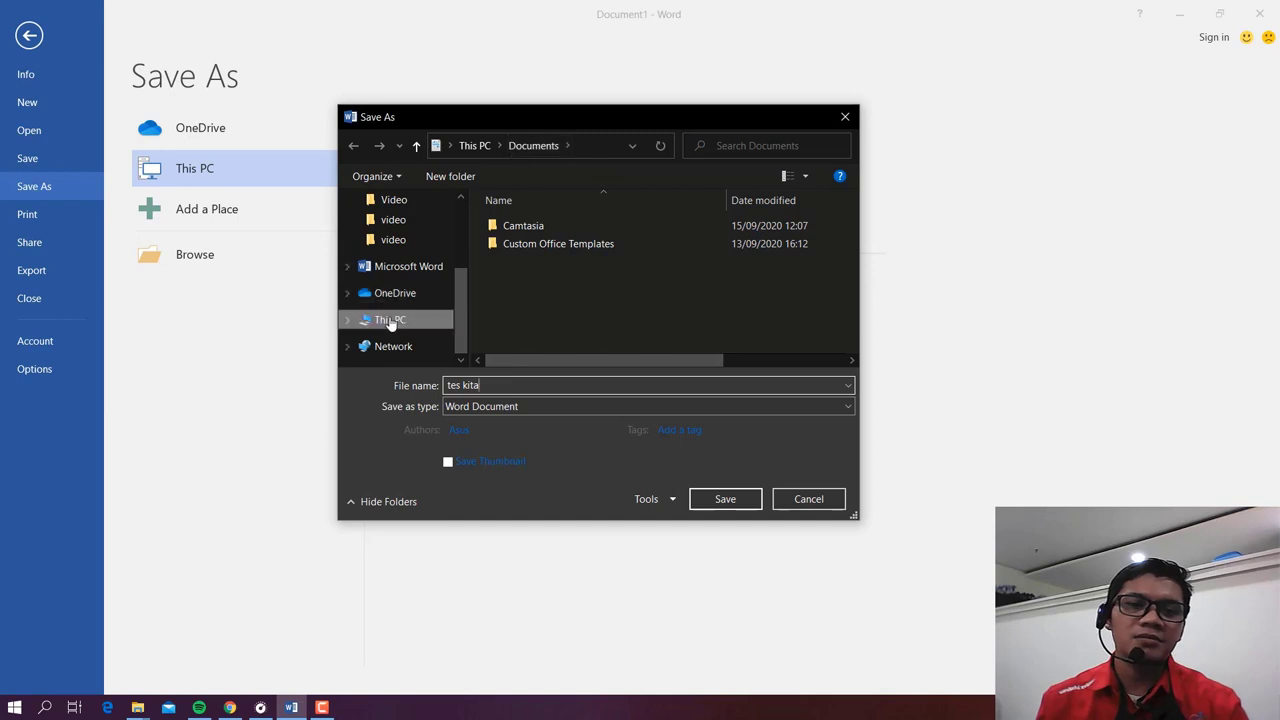
scroll(400, 250, "up", 4)
left_click(416, 227)
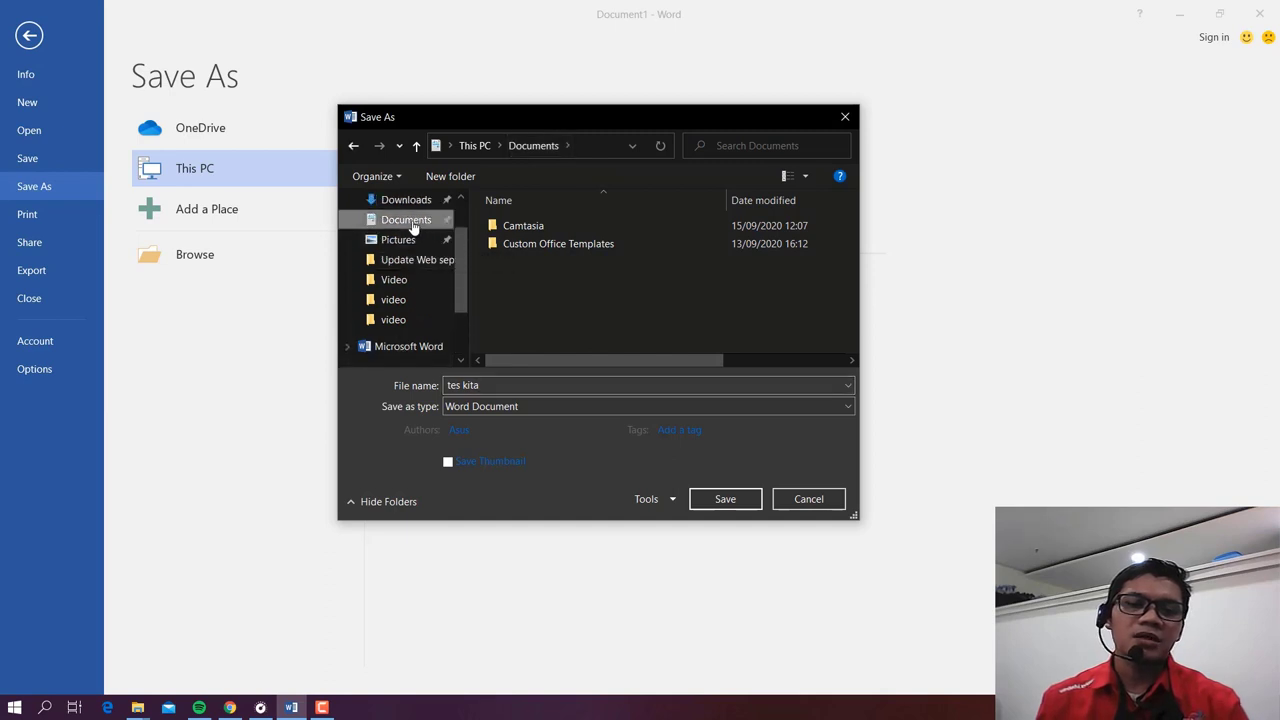
left_click(743, 502)
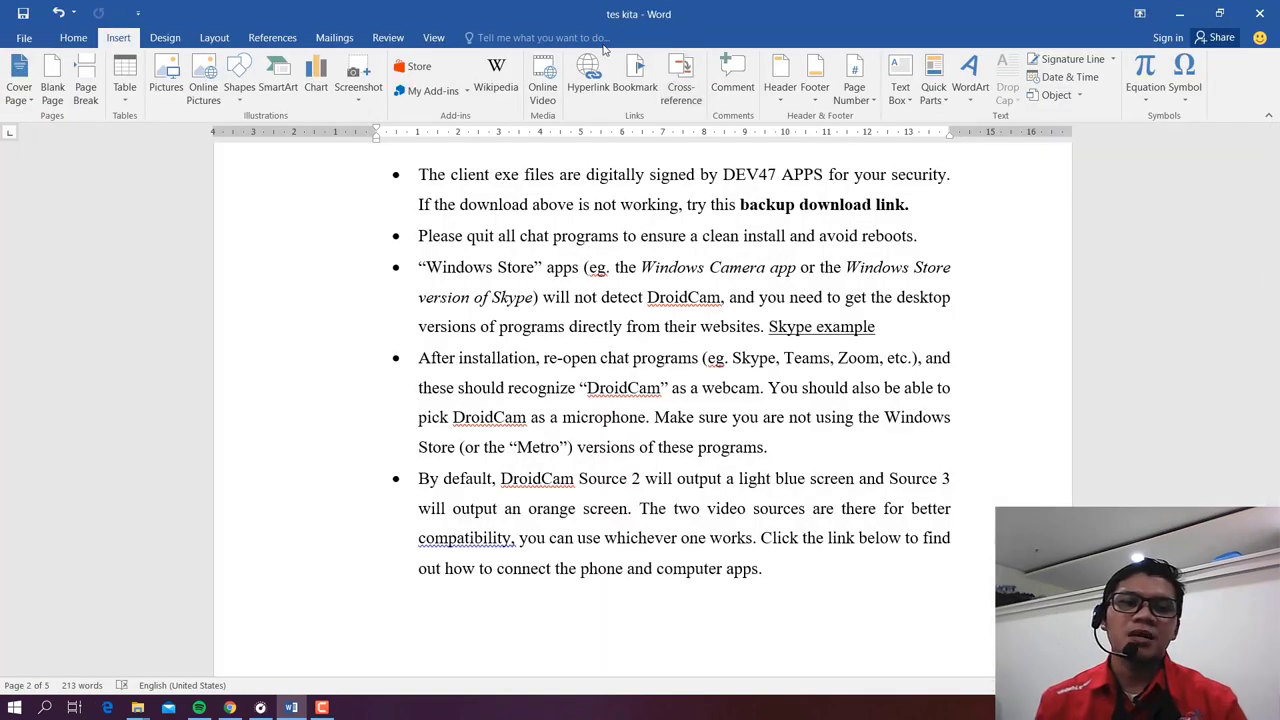
Step: Preview 'tes kita' for printing and review printers, keeping EPSON L3110 Series selected
left_click(20, 40)
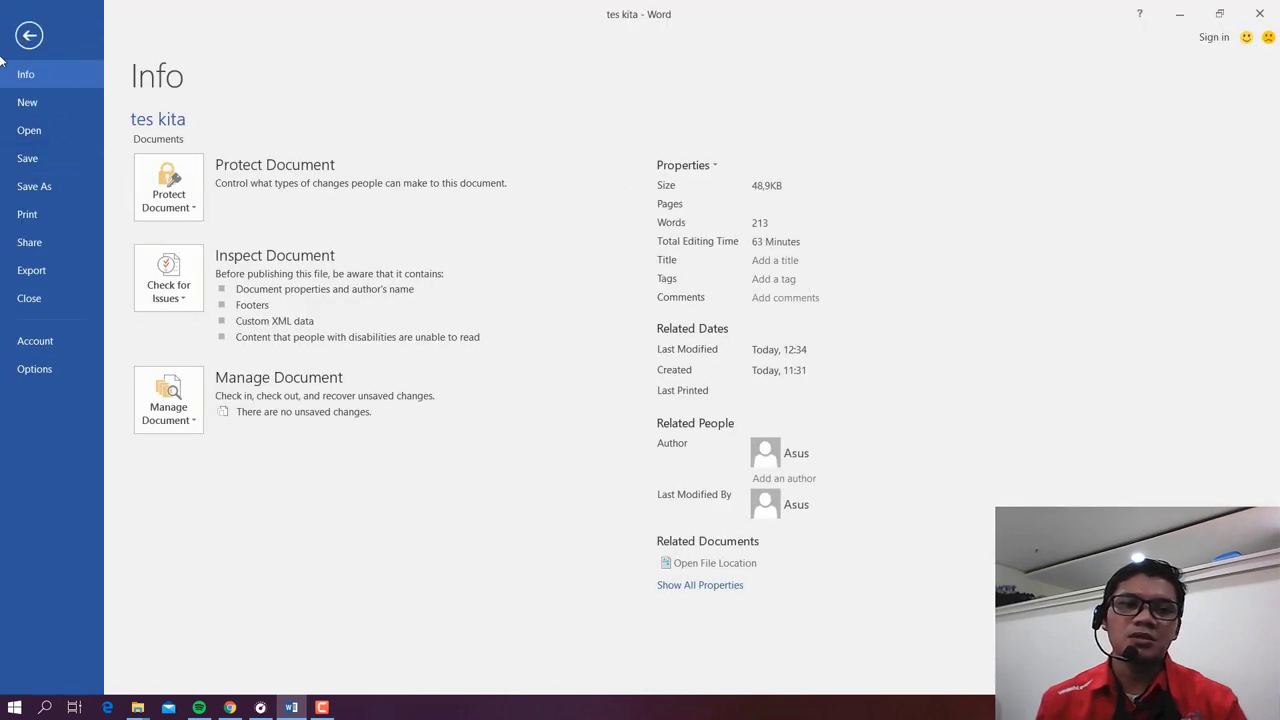
left_click(29, 35)
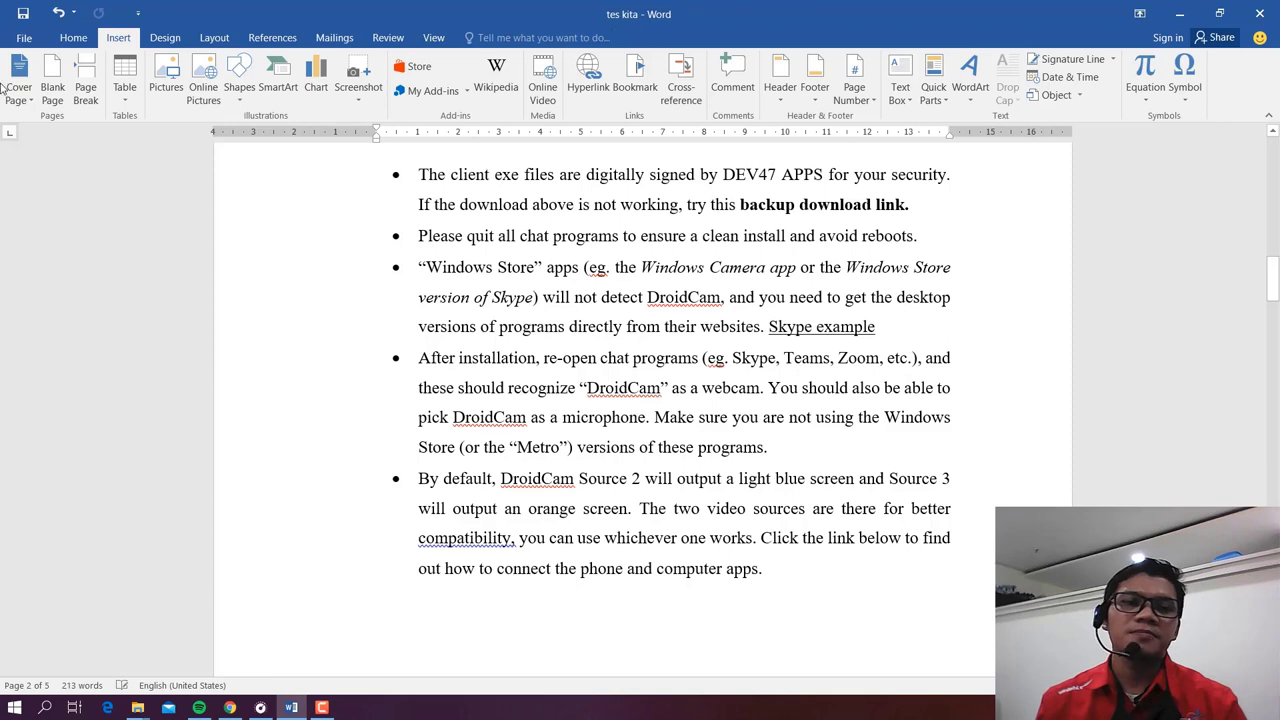
left_click(26, 40)
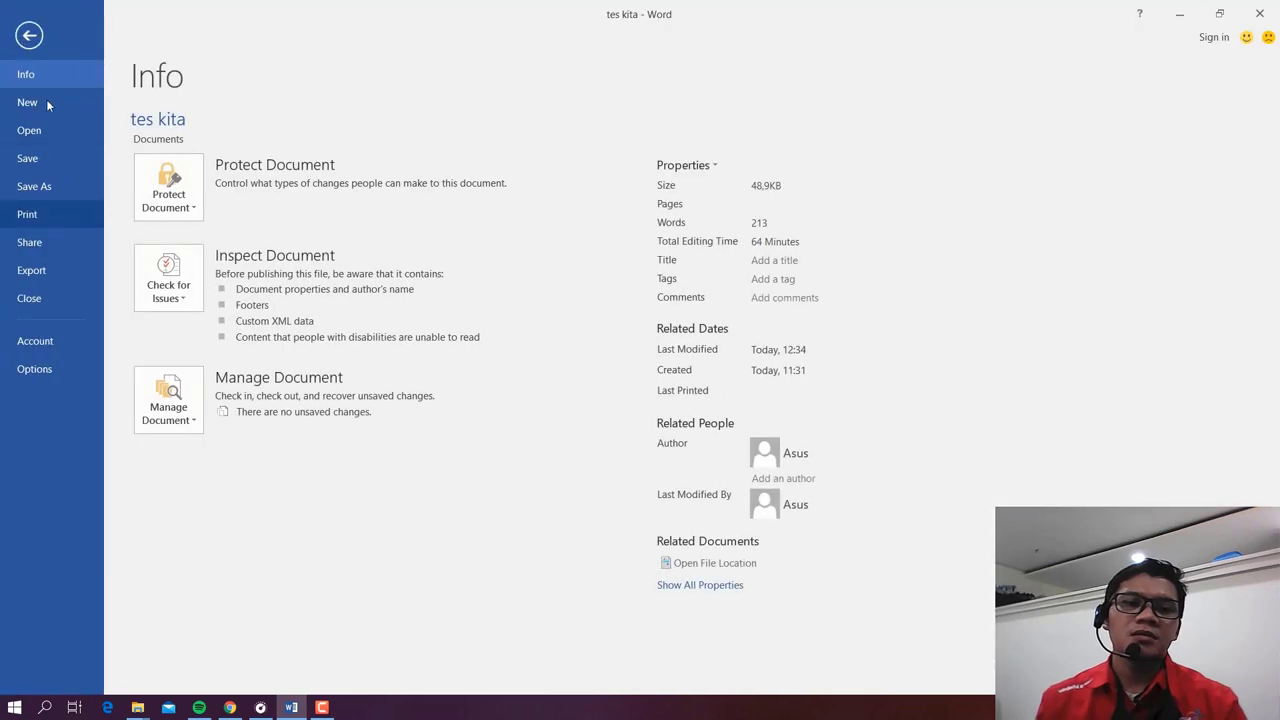
left_click(27, 215)
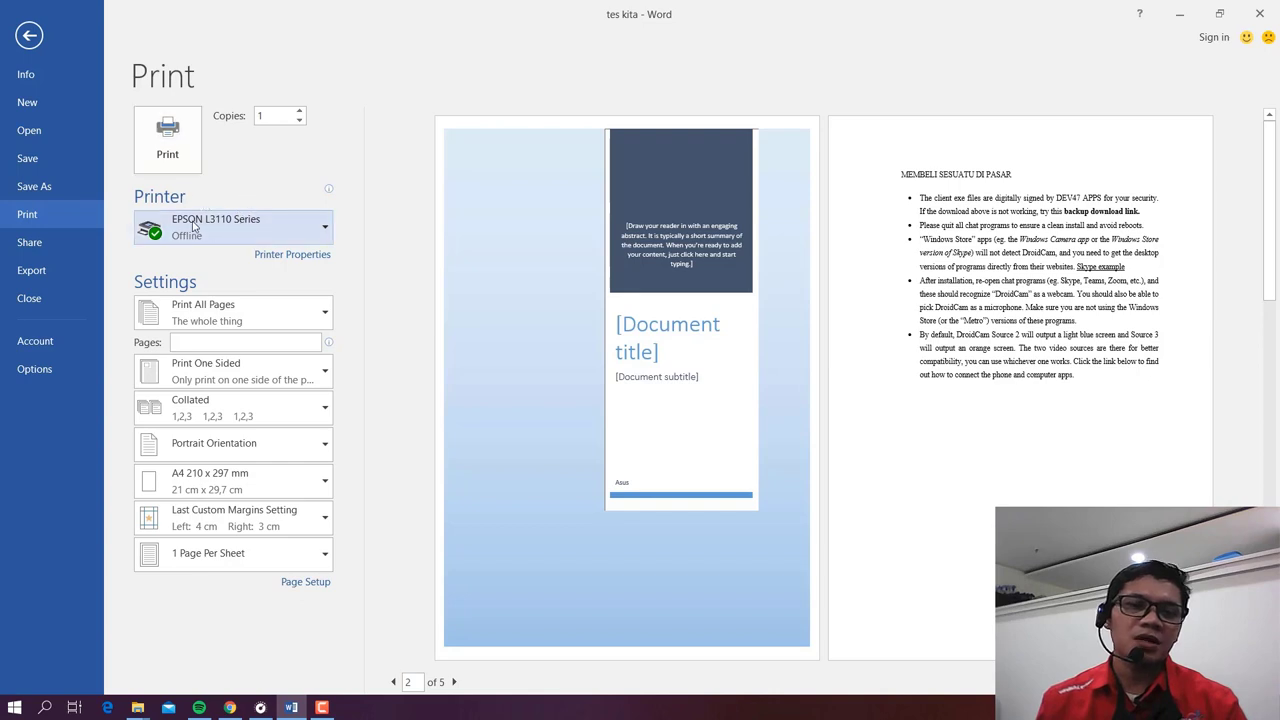
mouse_move(219, 229)
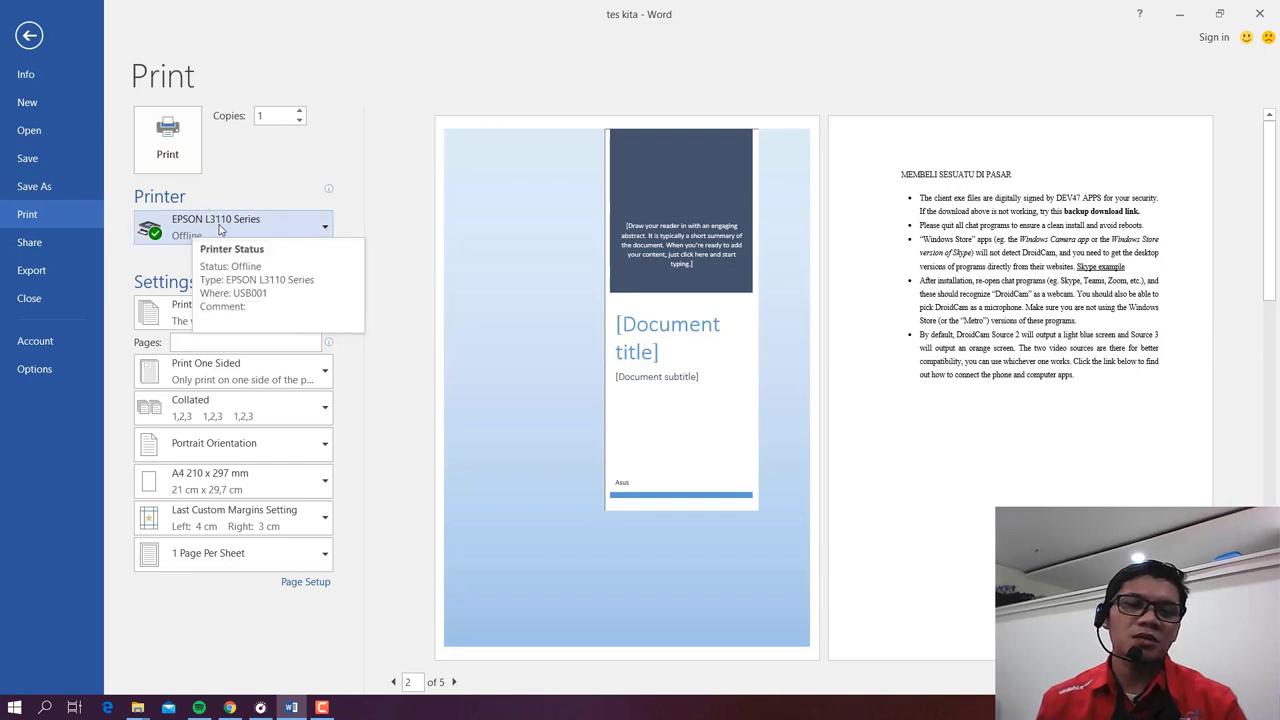
left_click(219, 227)
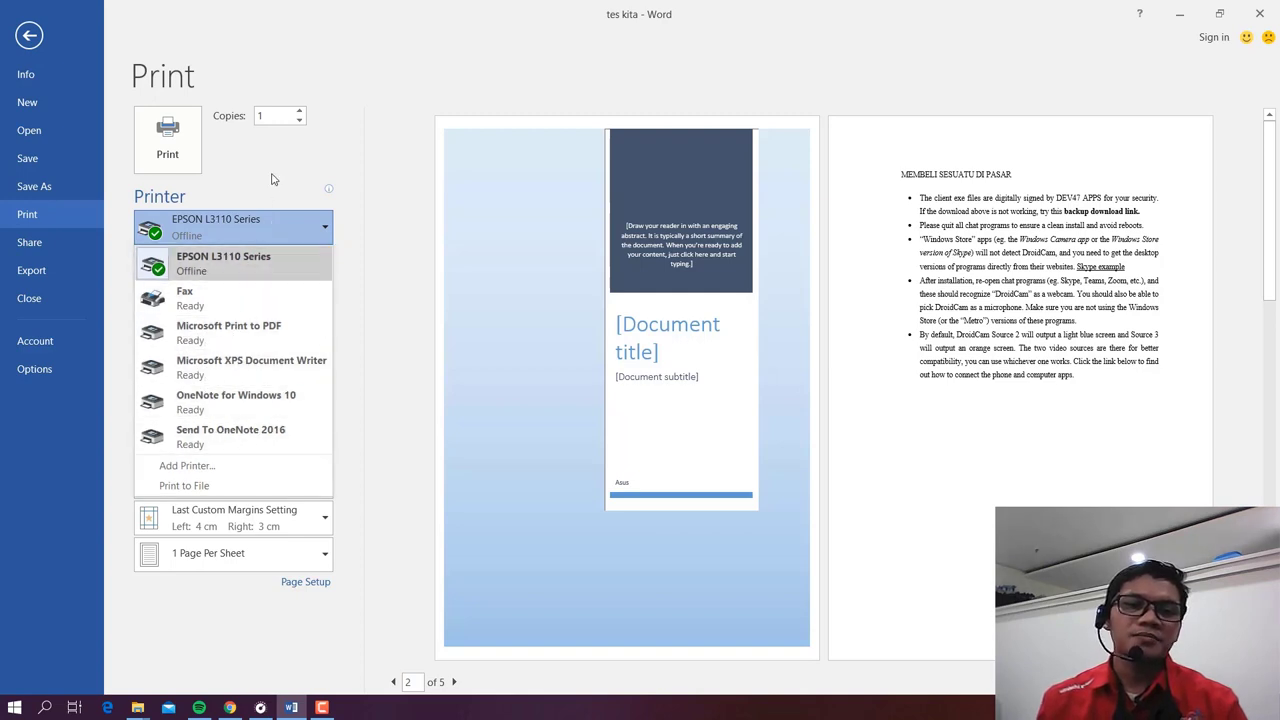
left_click(226, 258)
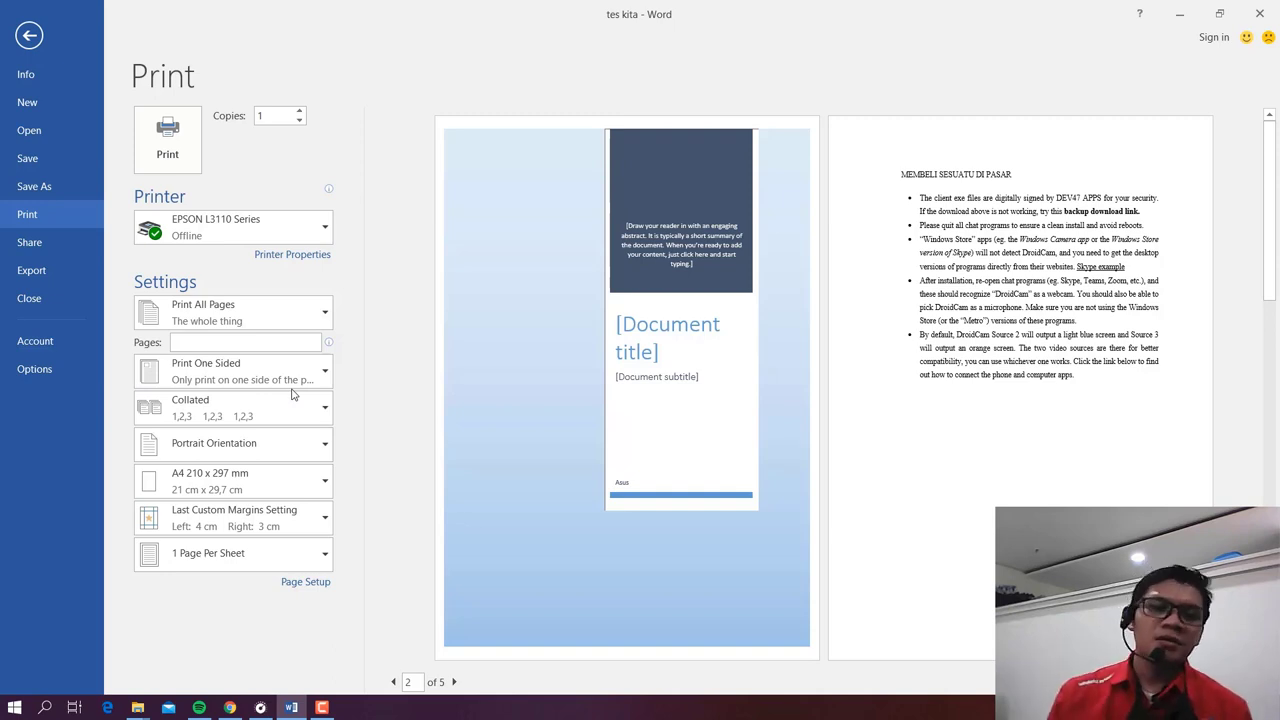
Step: Enter pages 1, 3, 5 in the Pages box for a Custom Print
left_click(191, 339)
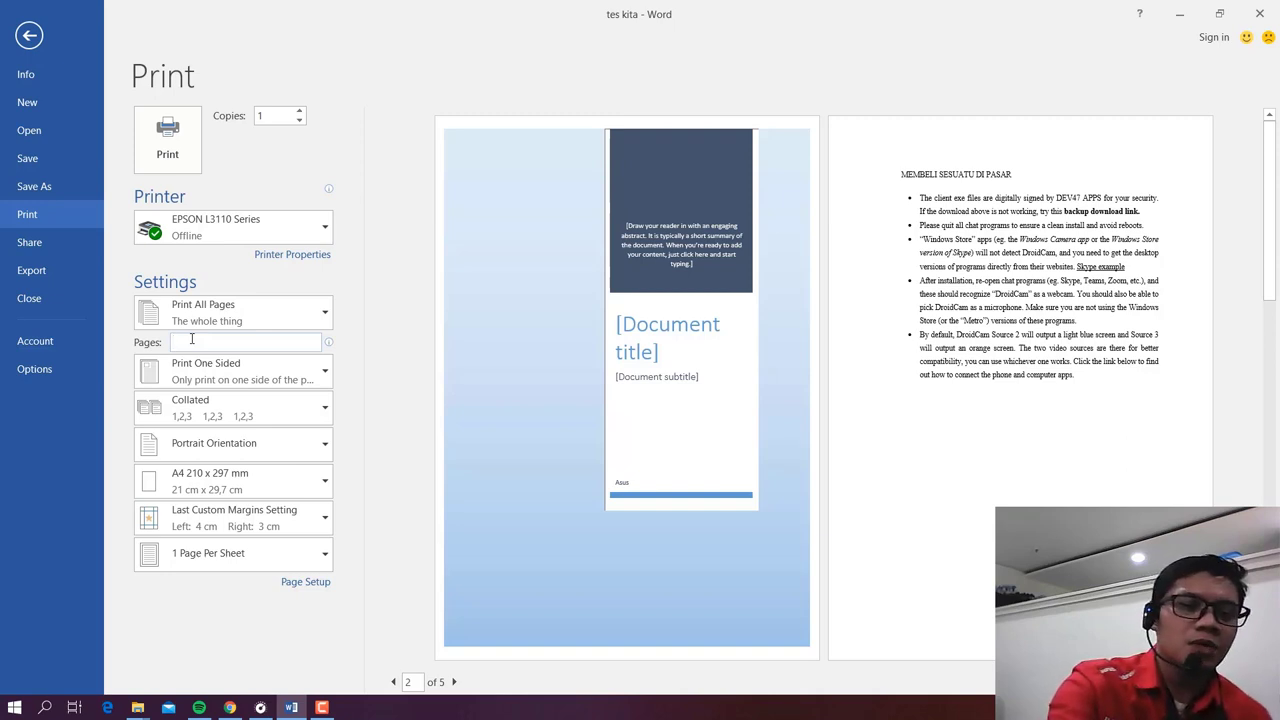
type("3")
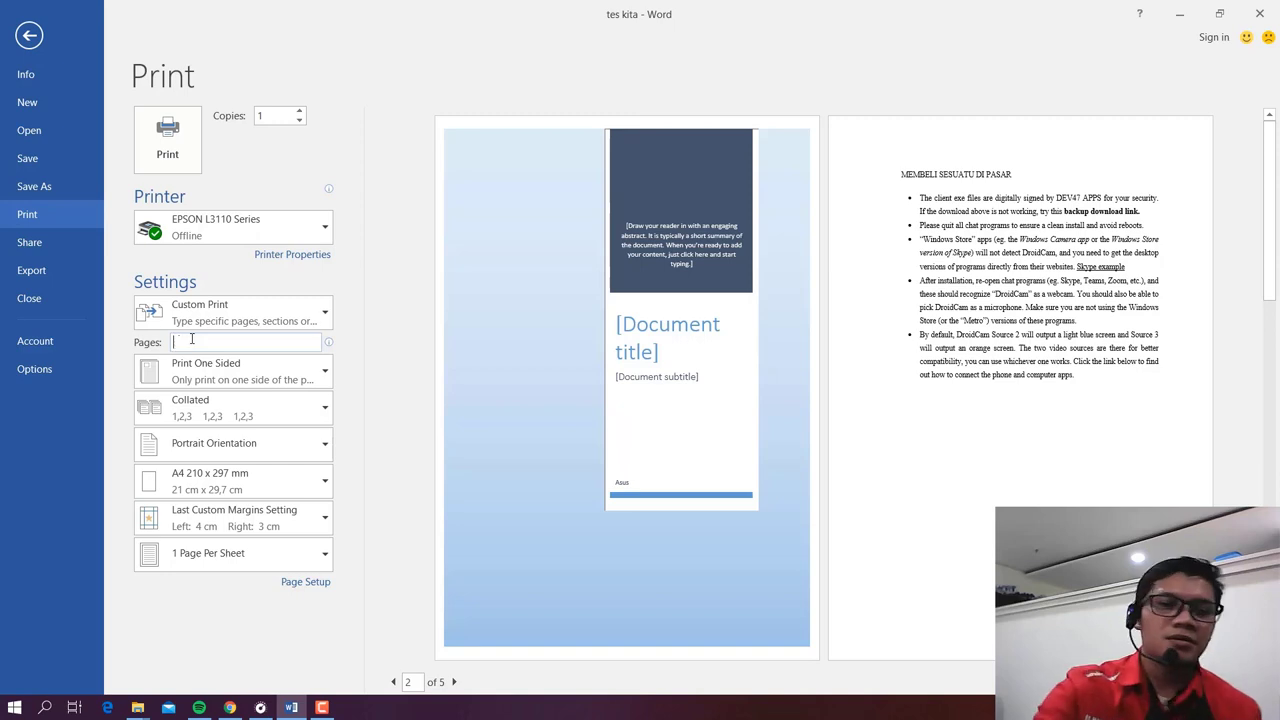
key("BackSpace")
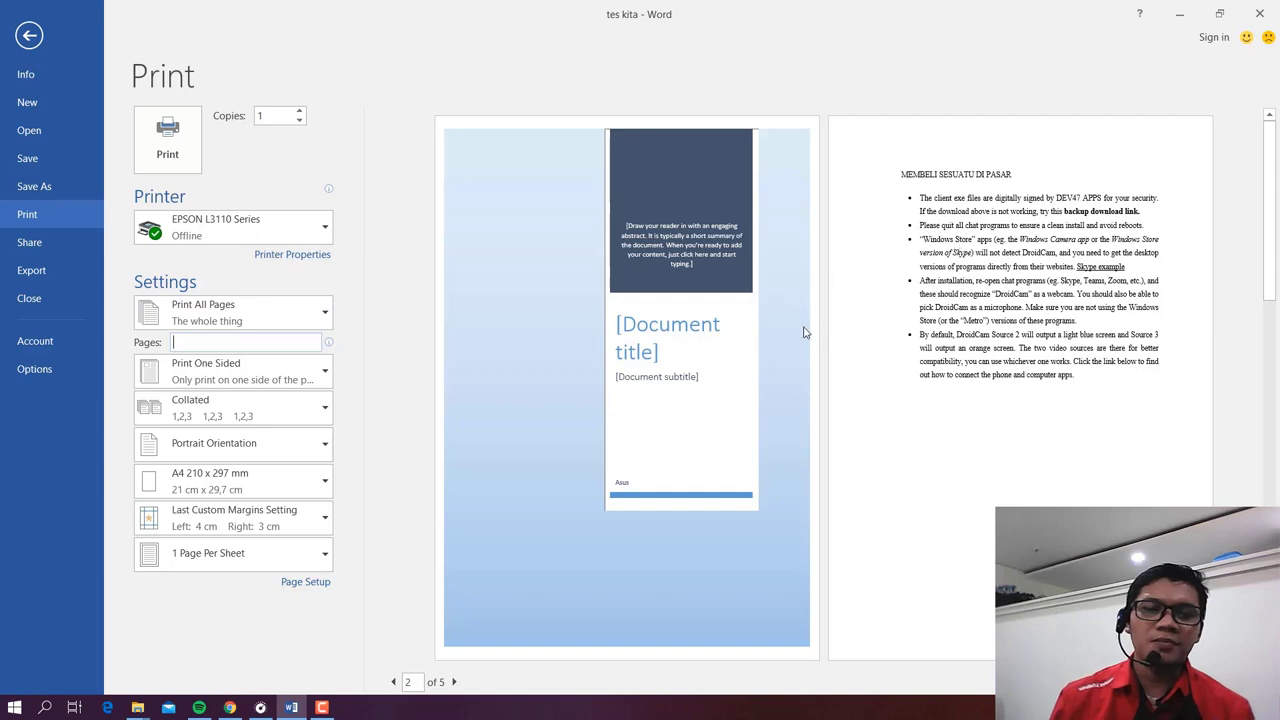
left_click(325, 313)
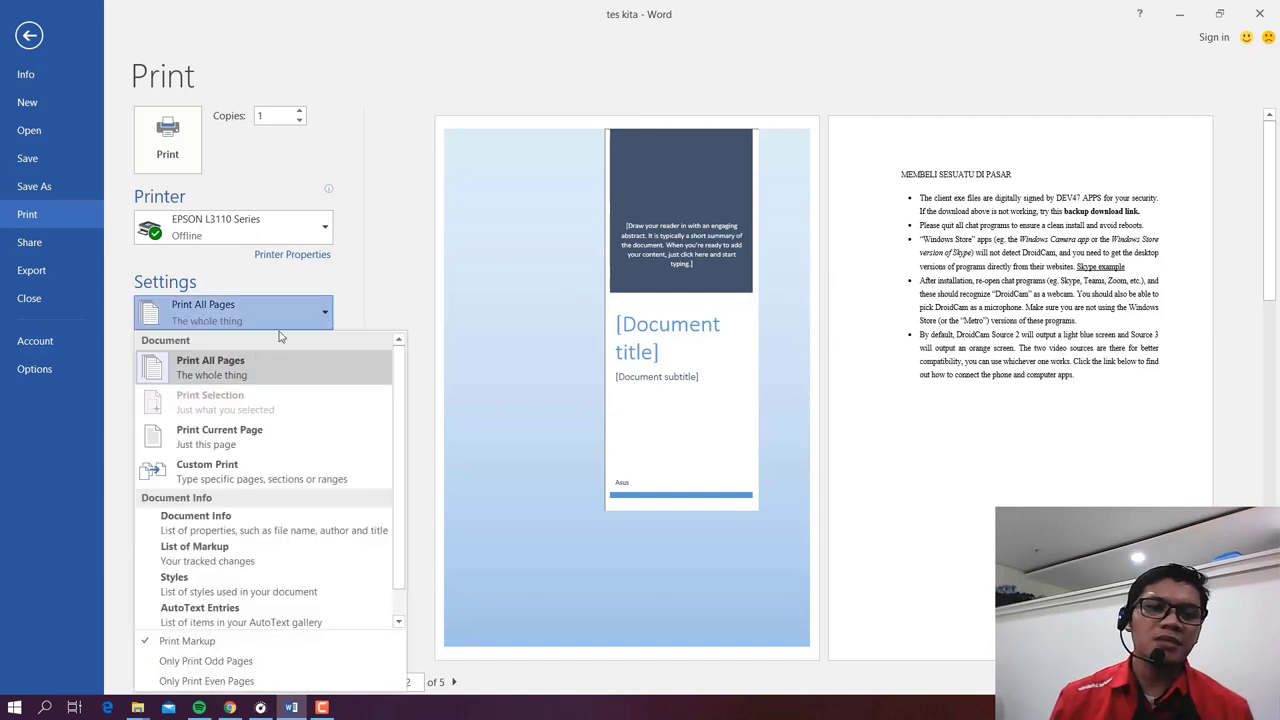
left_click(229, 440)
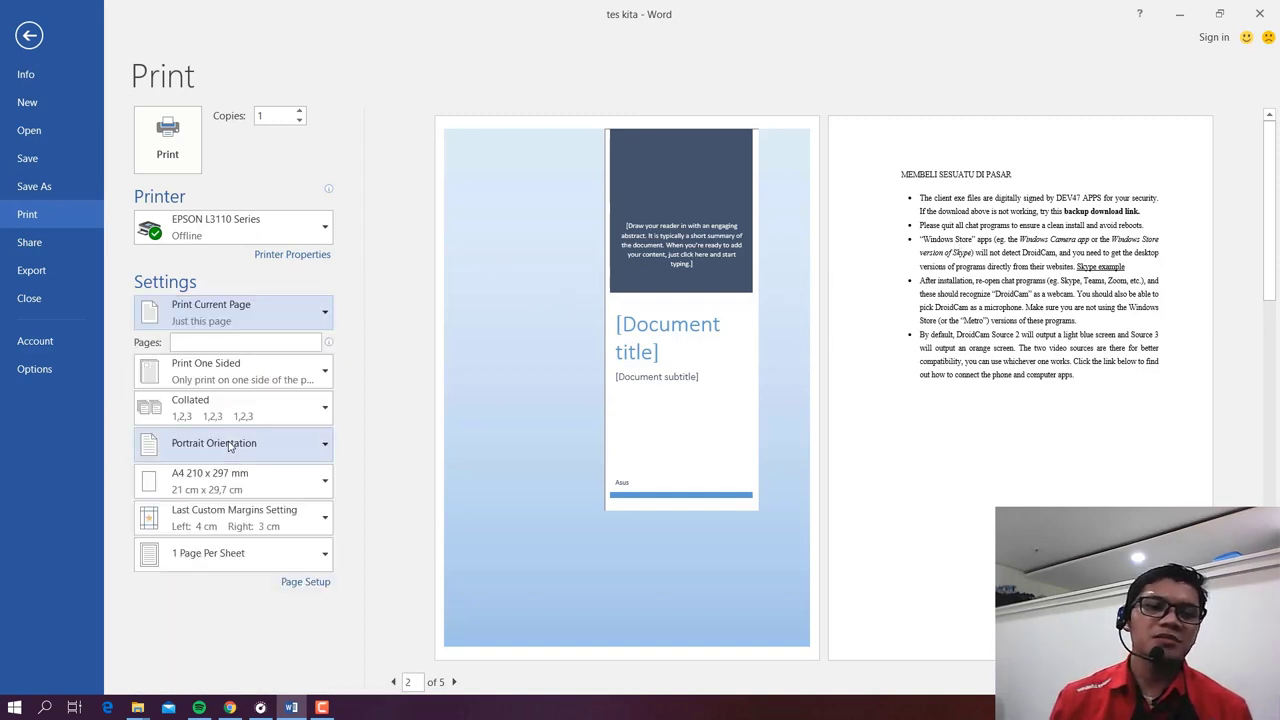
left_click(245, 341)
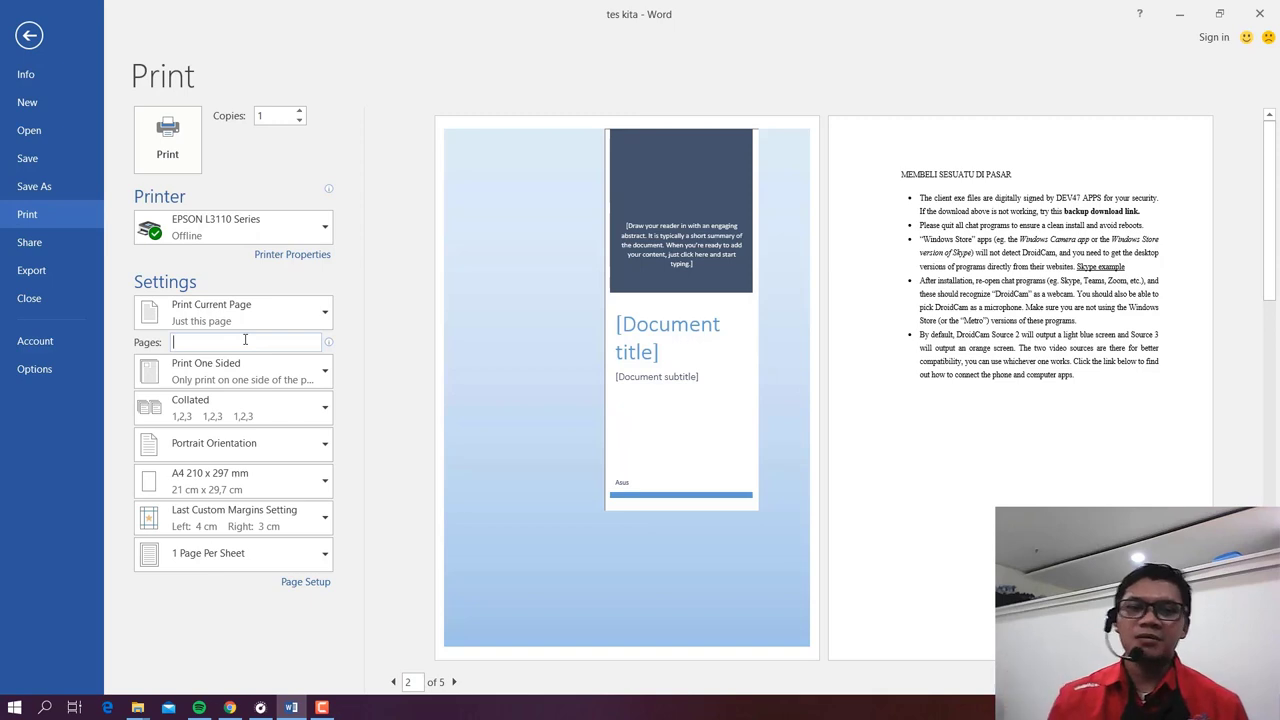
type("1")
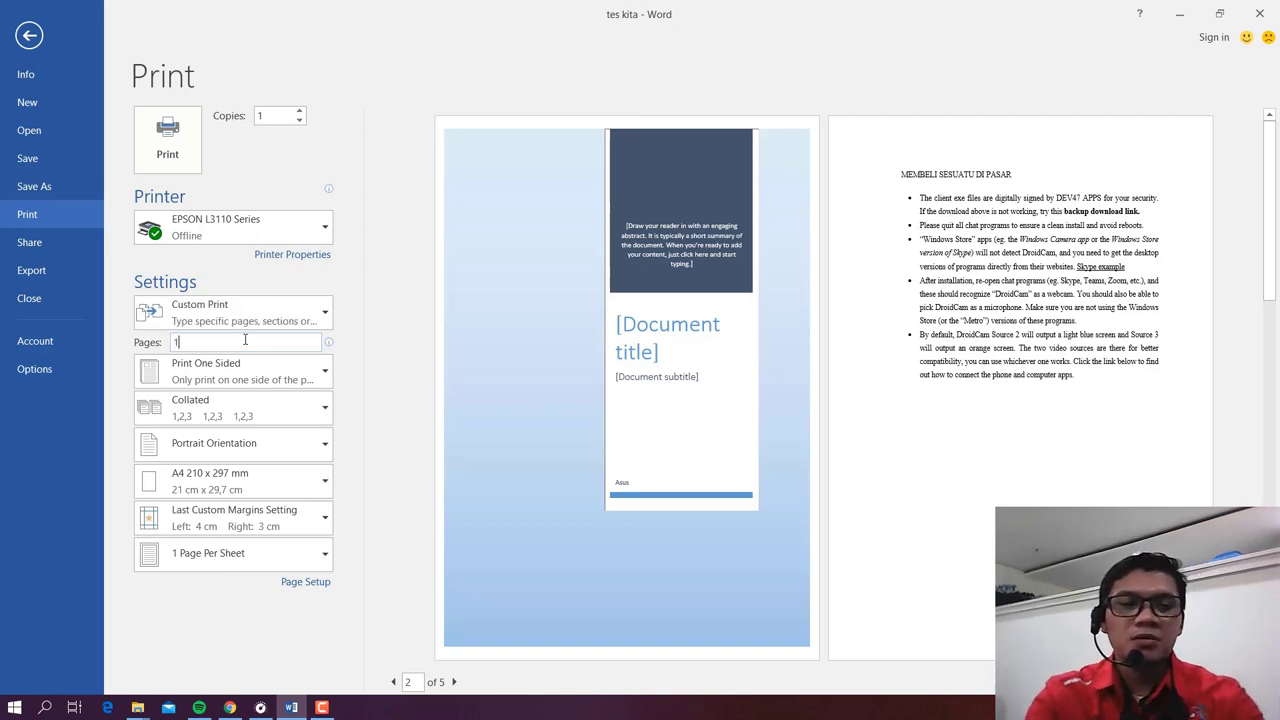
type(",")
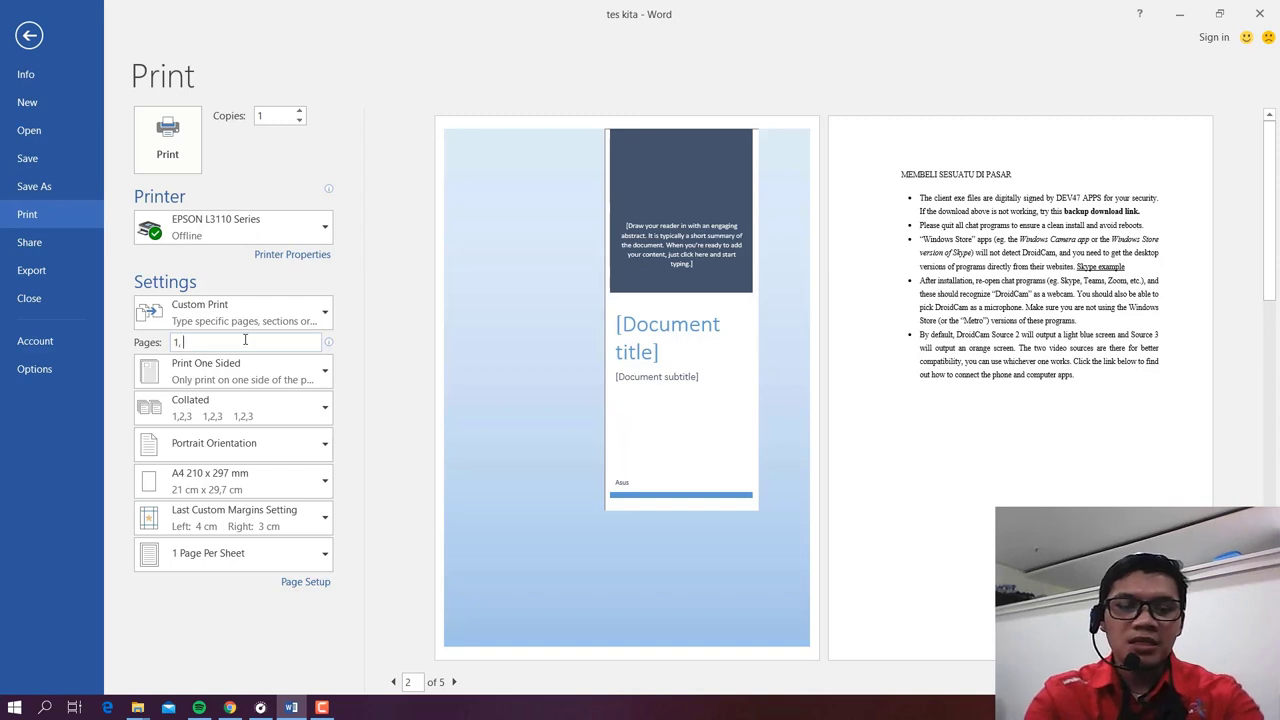
type("5")
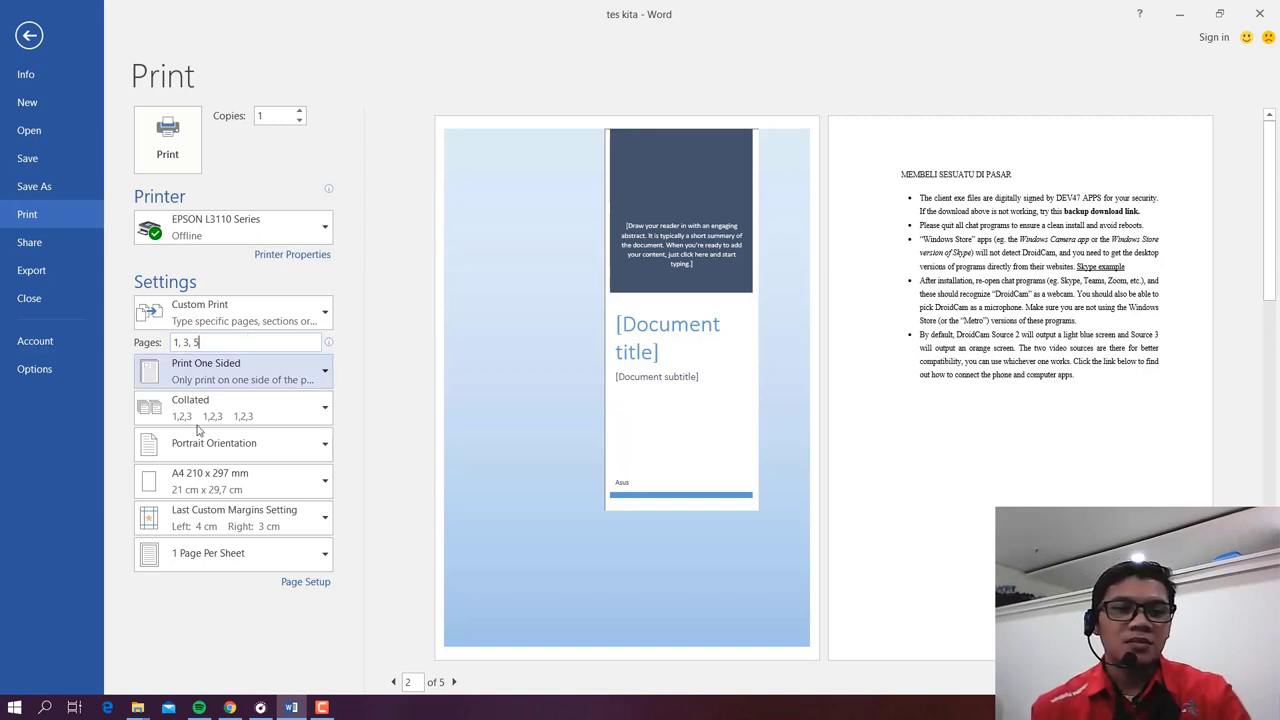
left_click(254, 378)
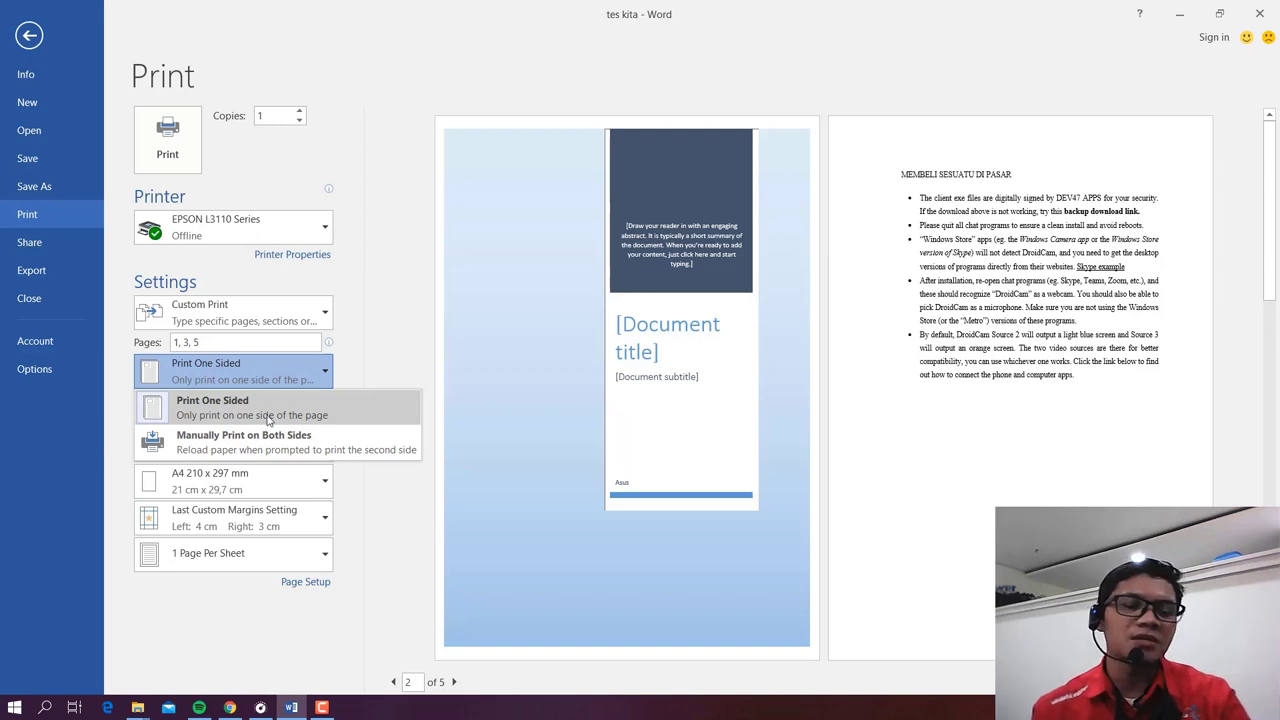
left_click(312, 366)
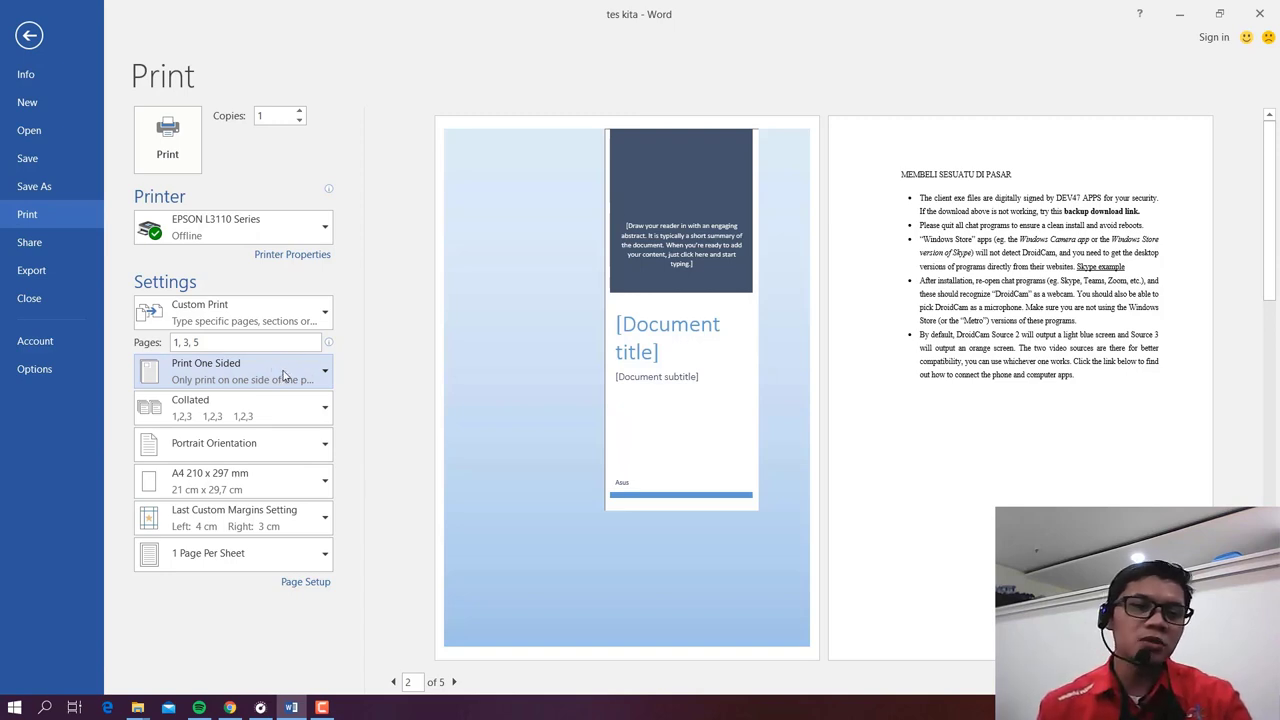
left_click(294, 373)
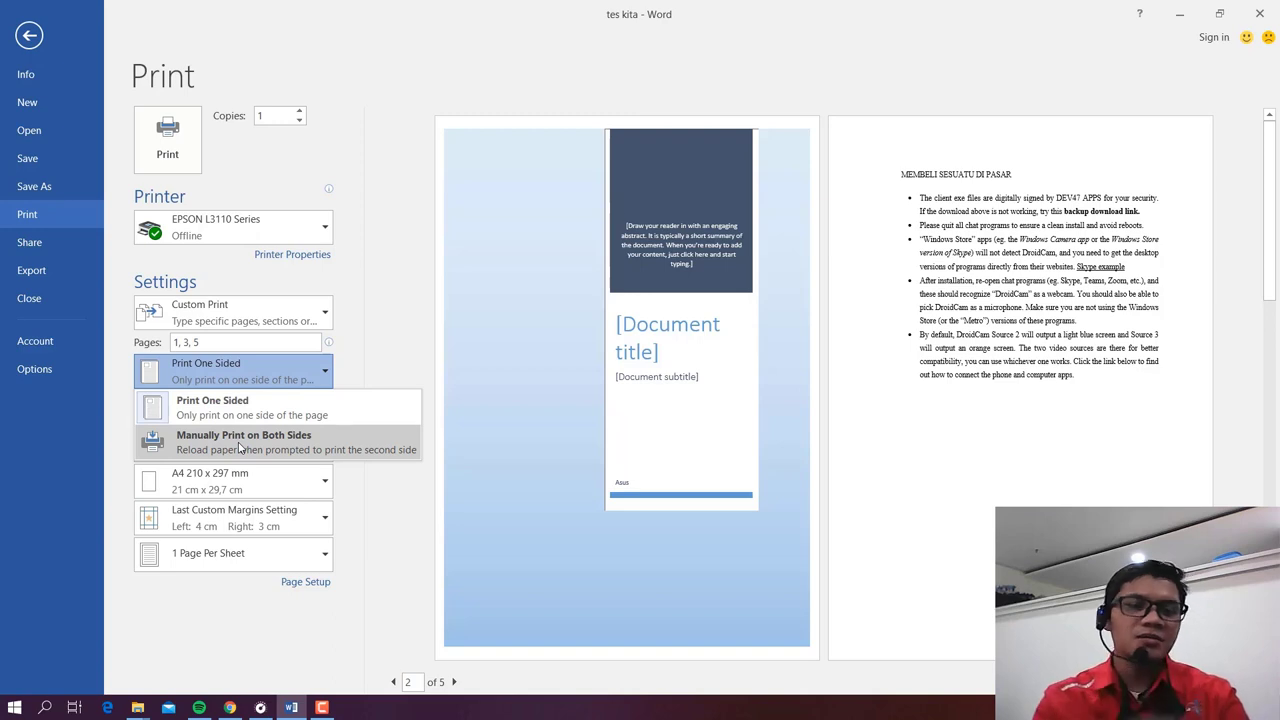
left_click(354, 527)
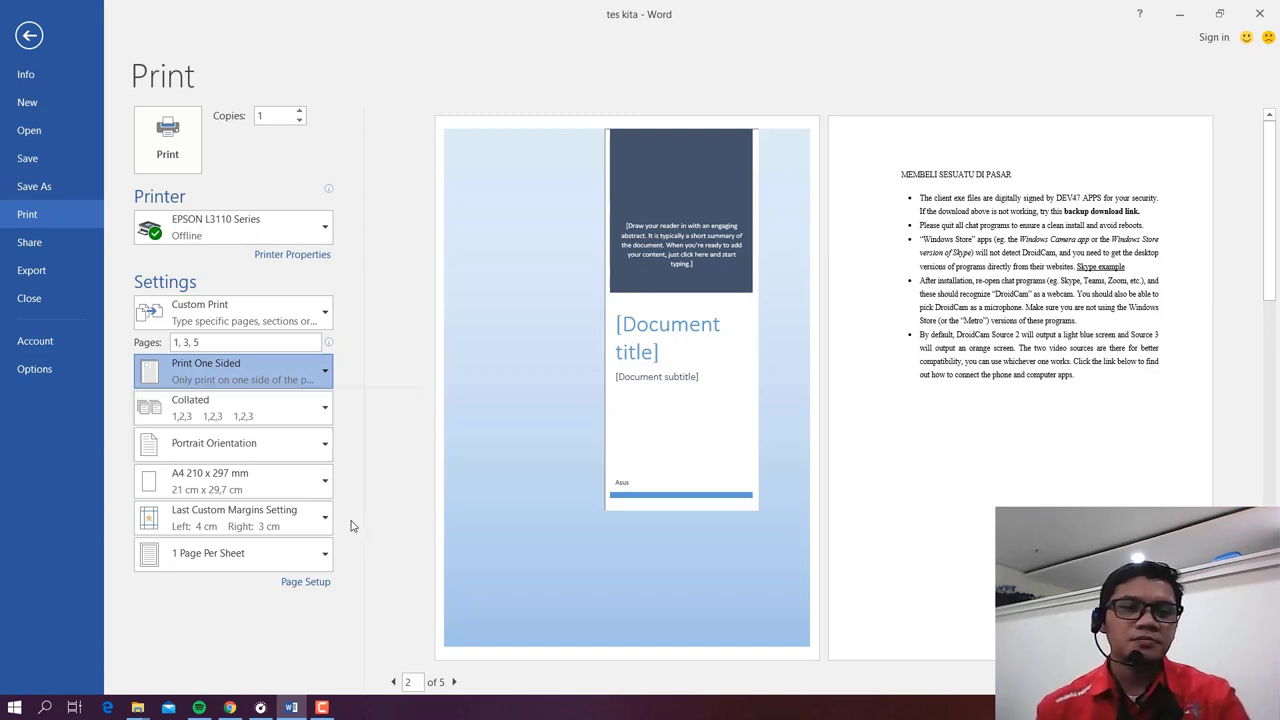
left_click(242, 487)
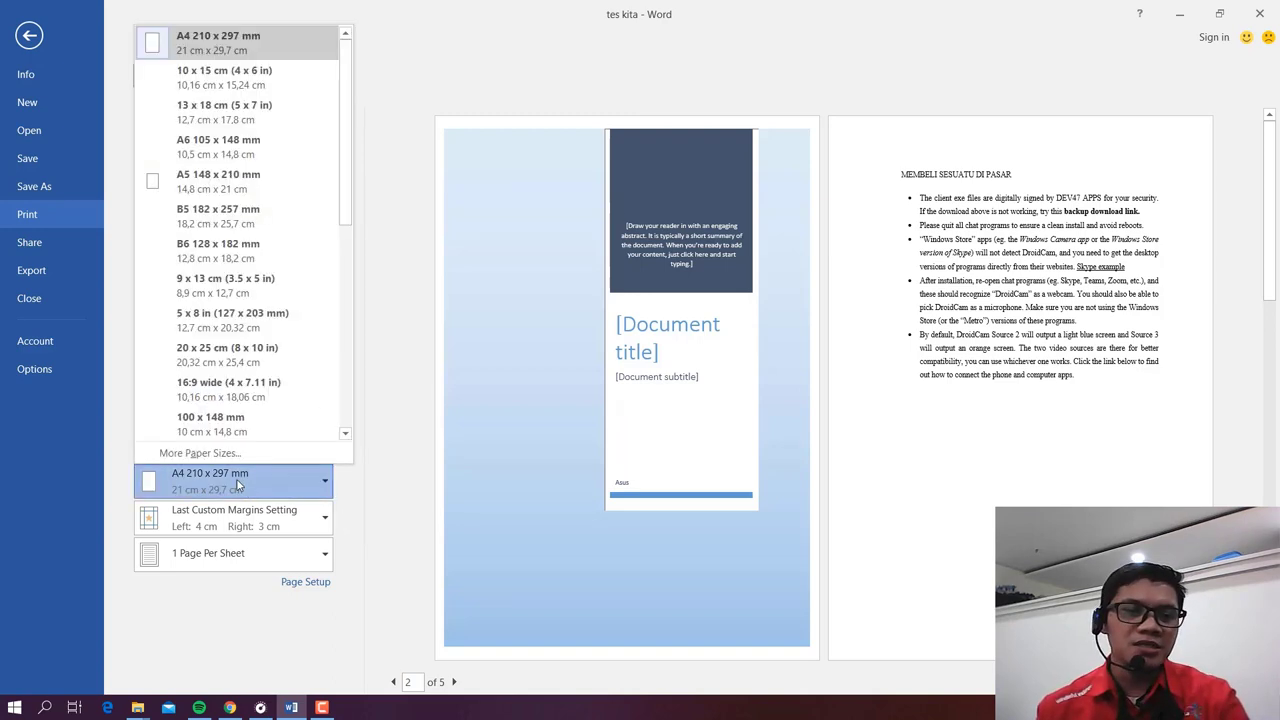
left_click(250, 518)
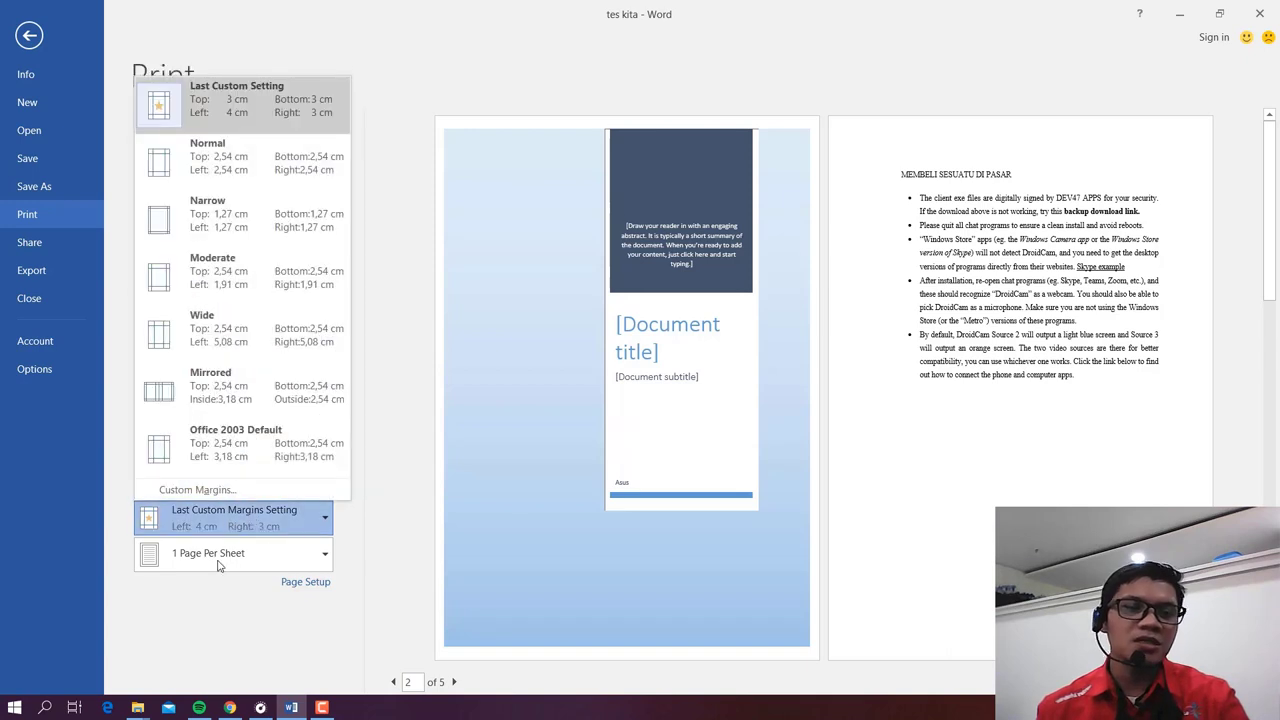
left_click(369, 551)
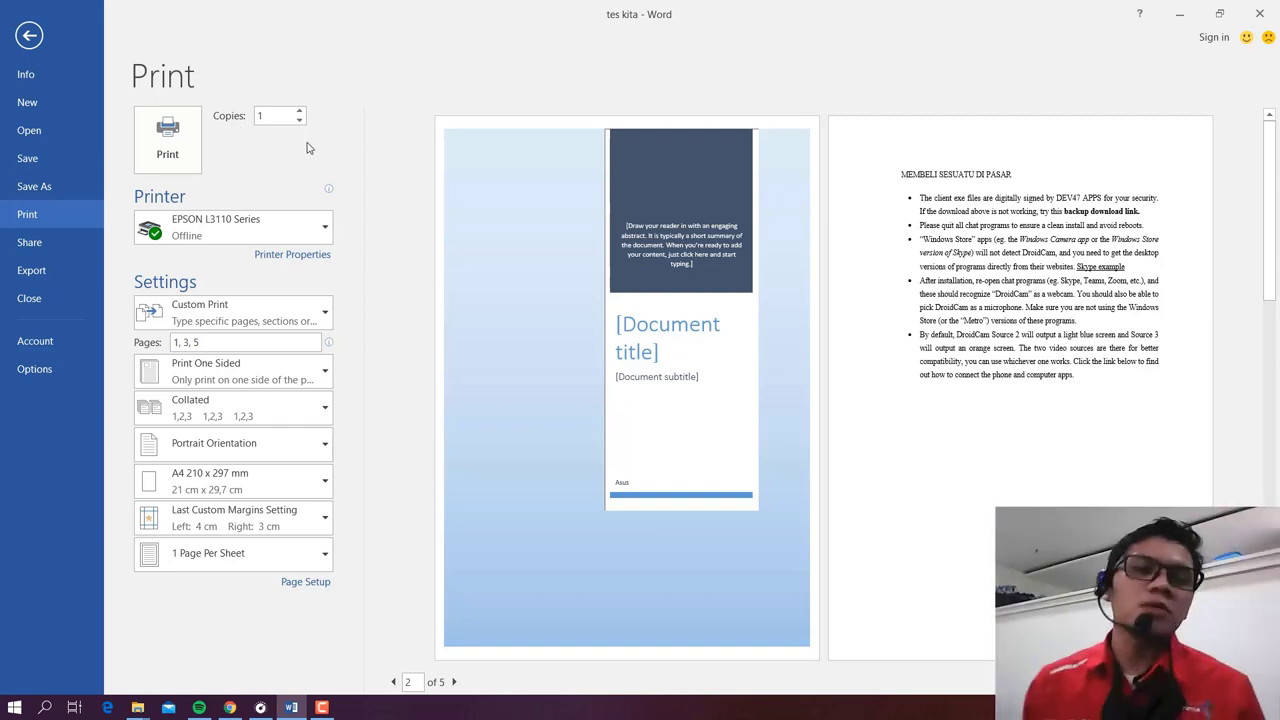
Step: Open the Save As dialog in Documents for 'tes kita' and list the file types
double_click(260, 117)
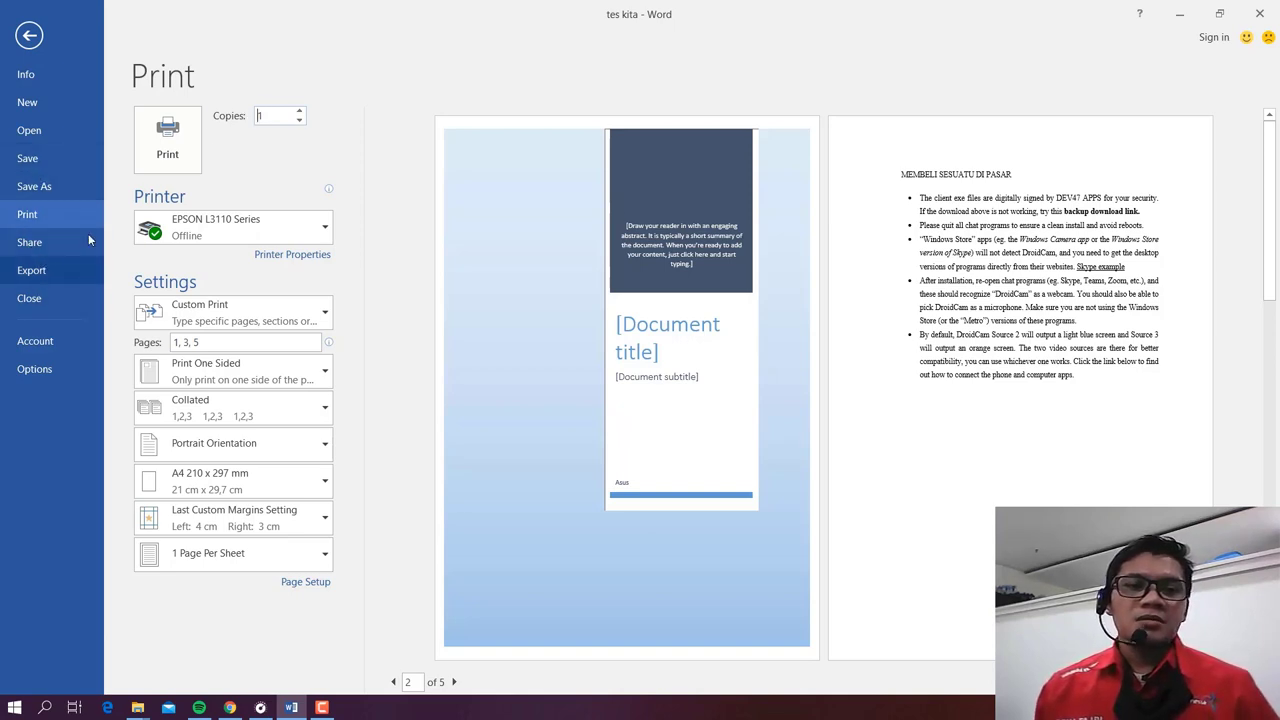
left_click(44, 267)
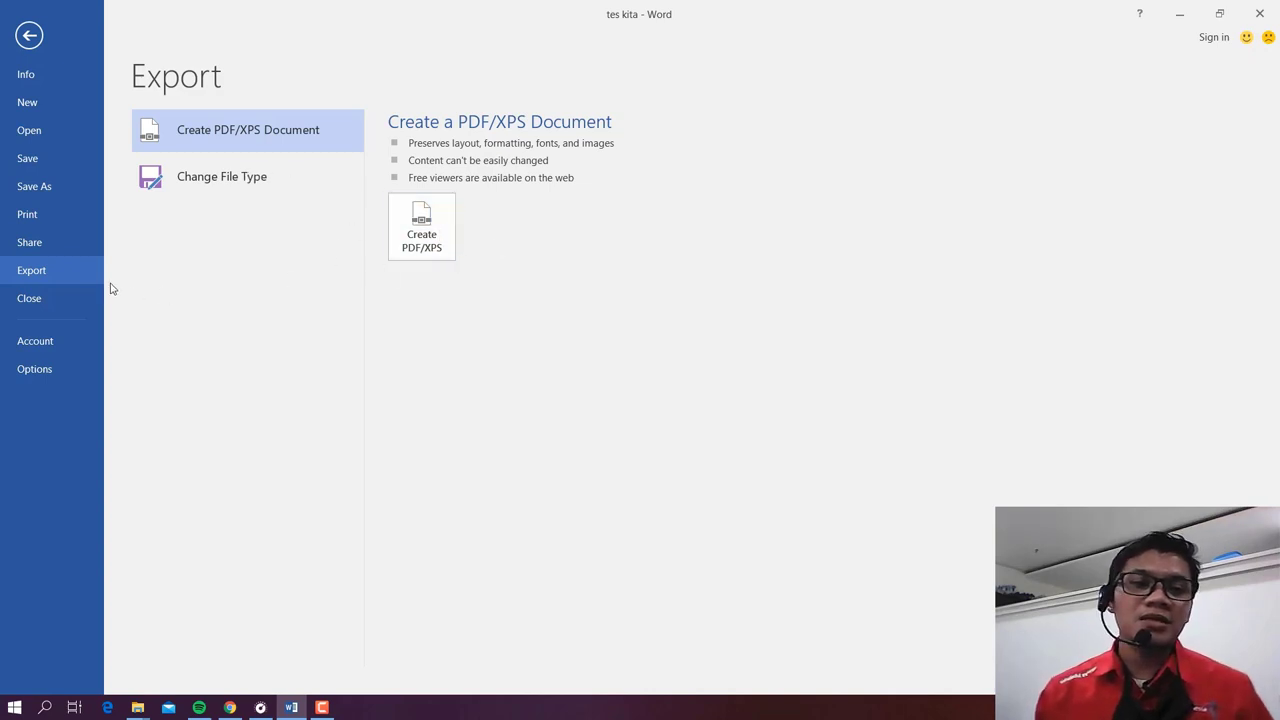
left_click(32, 188)
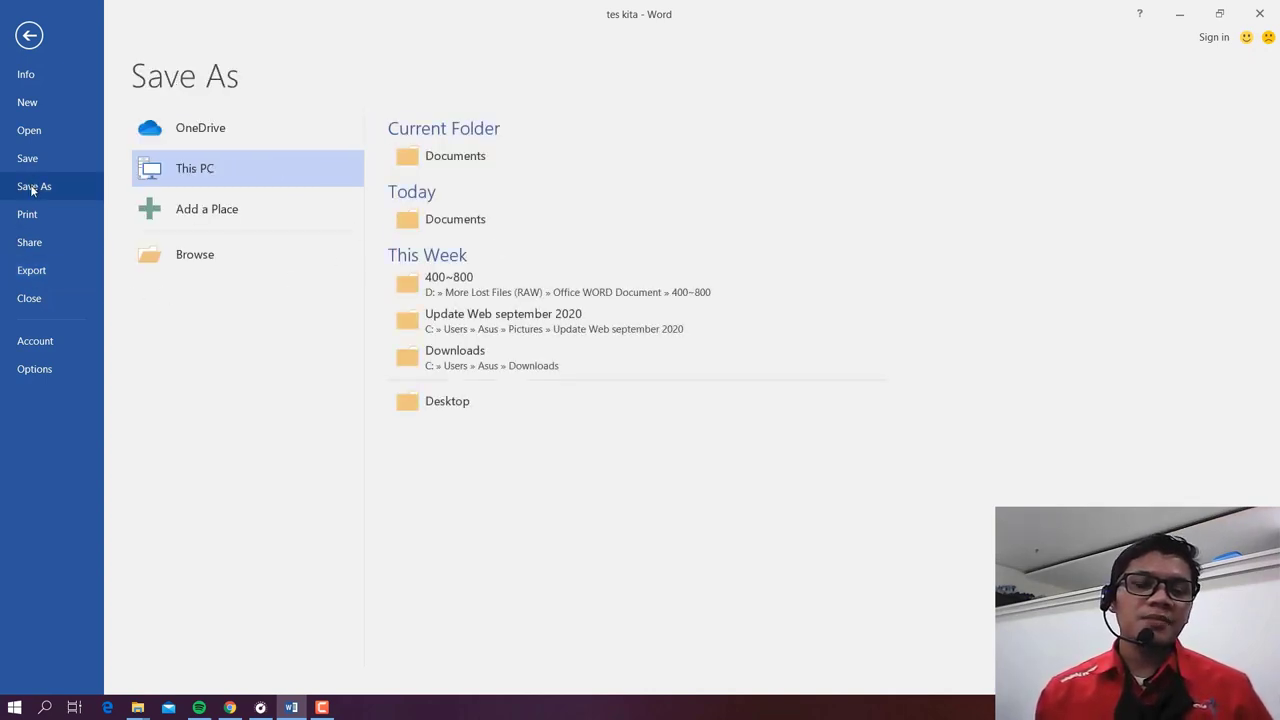
left_click(200, 262)
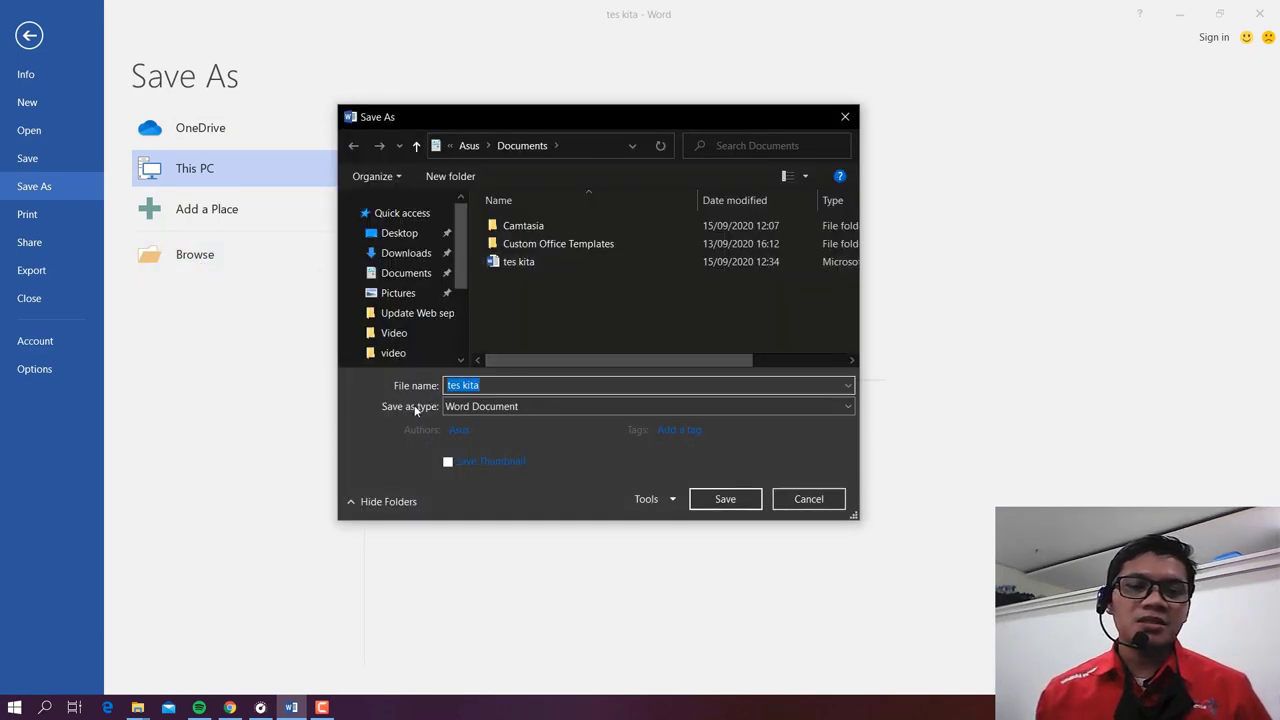
left_click(634, 406)
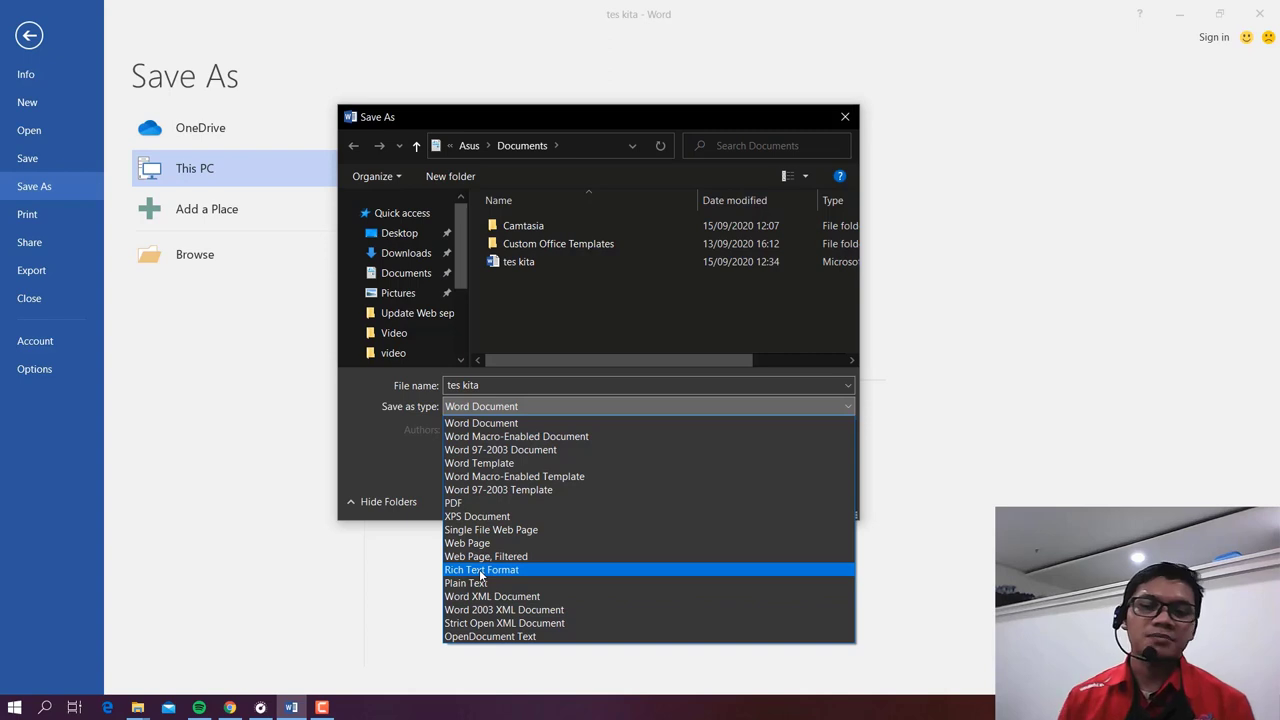
Step: Choose PDF as the file type and save 'tes kita.pdf' to Documents
left_click(458, 502)
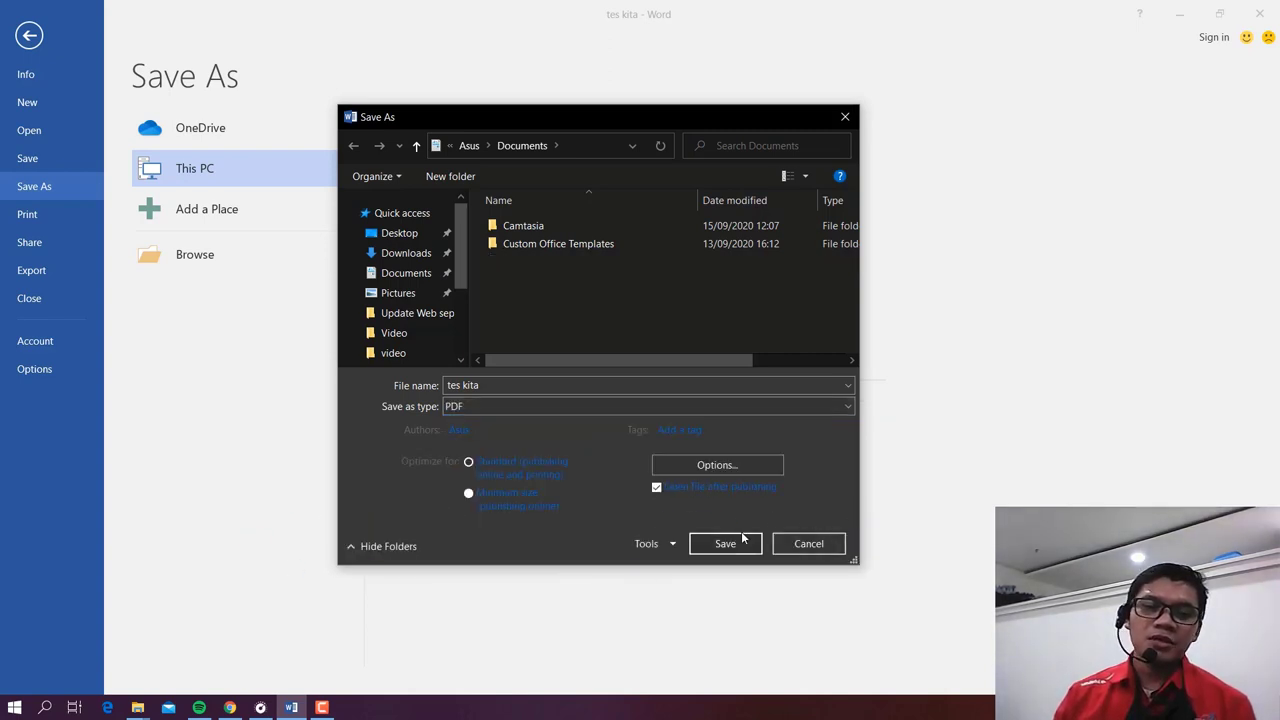
left_click(726, 543)
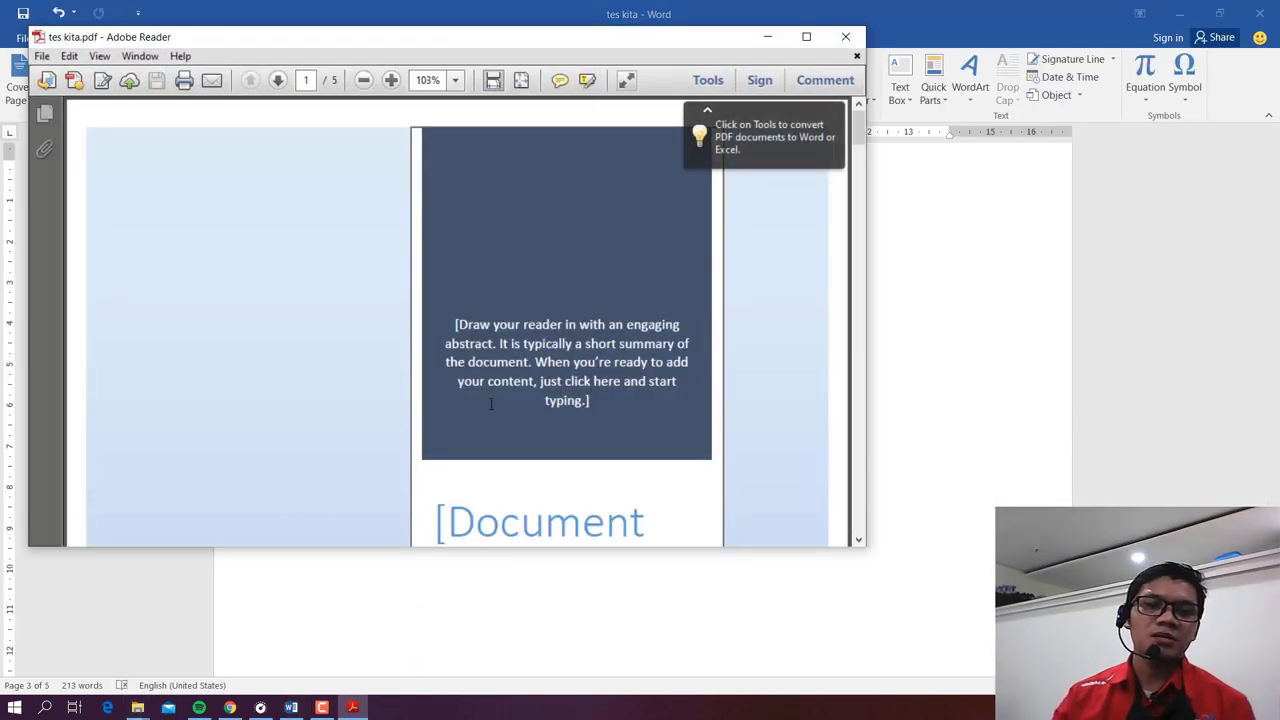
Step: Scroll through the opening pages of tes kita.pdf, then close Adobe Reader
scroll(499, 400, "down", 5)
scroll(499, 400, "down", 5)
scroll(505, 399, "down", 5)
scroll(507, 398, "down", 5)
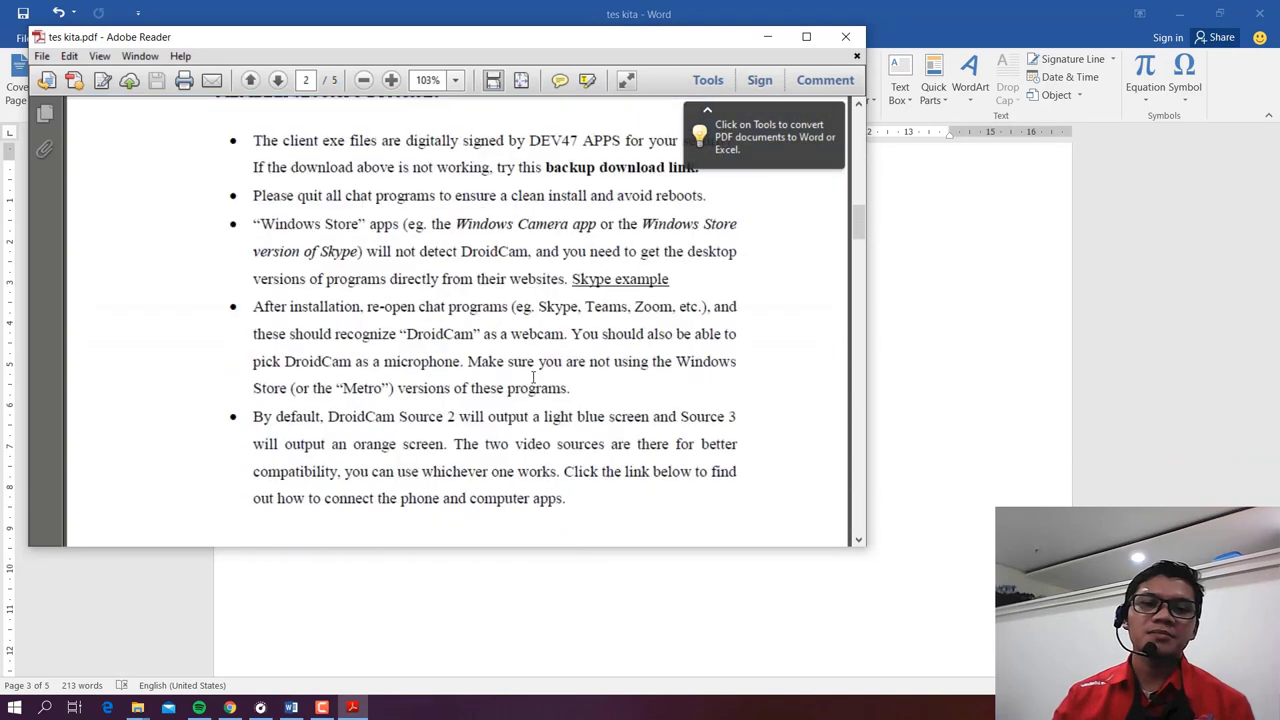
scroll(566, 369, "down", 5)
scroll(580, 360, "down", 5)
scroll(586, 357, "down", 3)
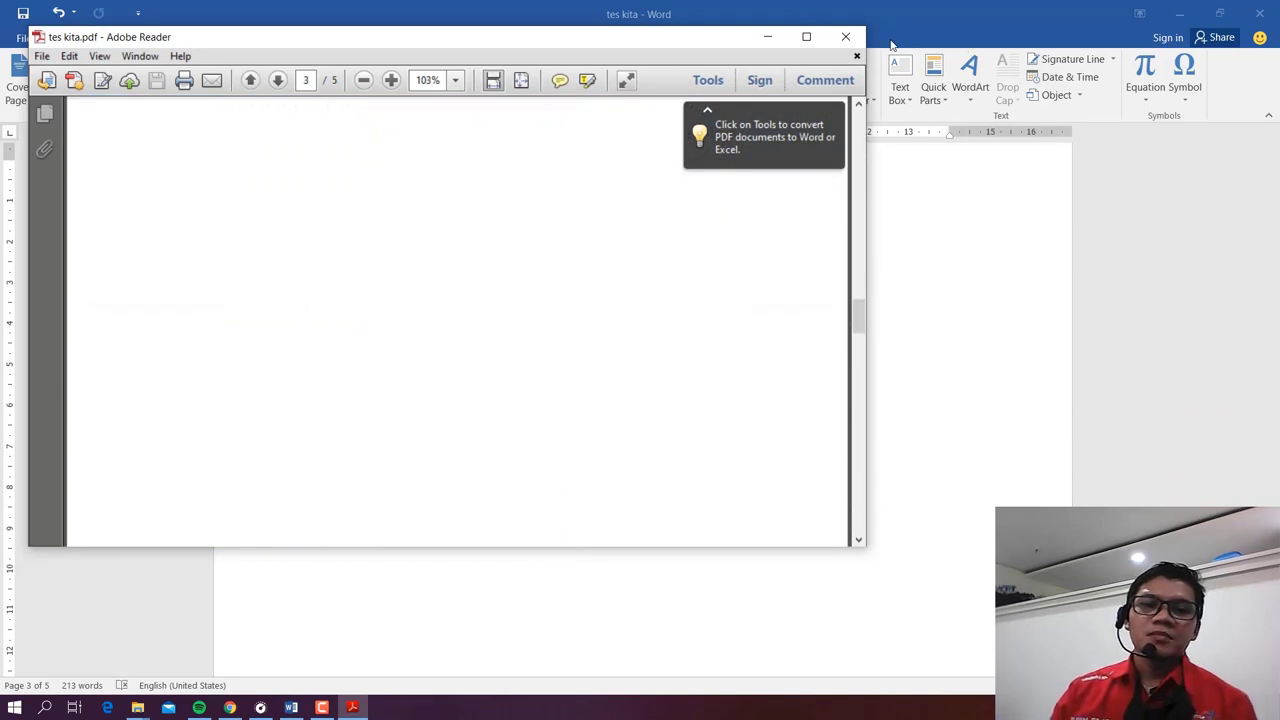
left_click(847, 36)
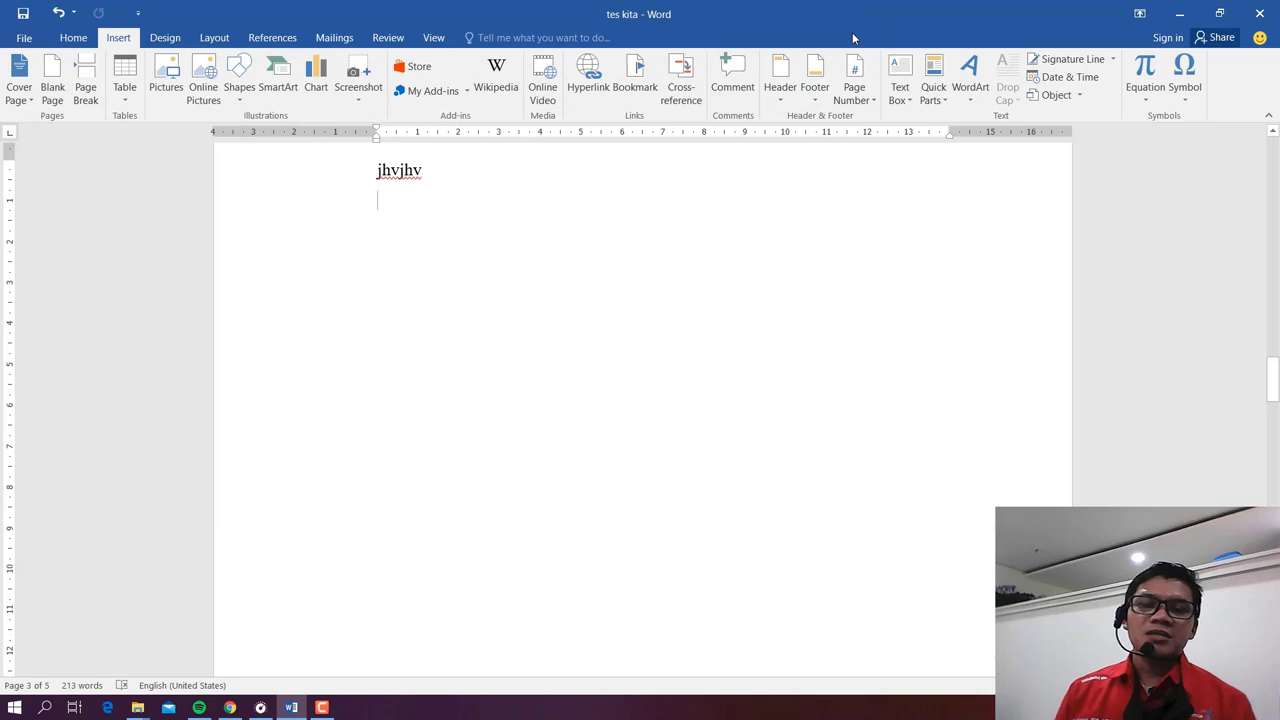